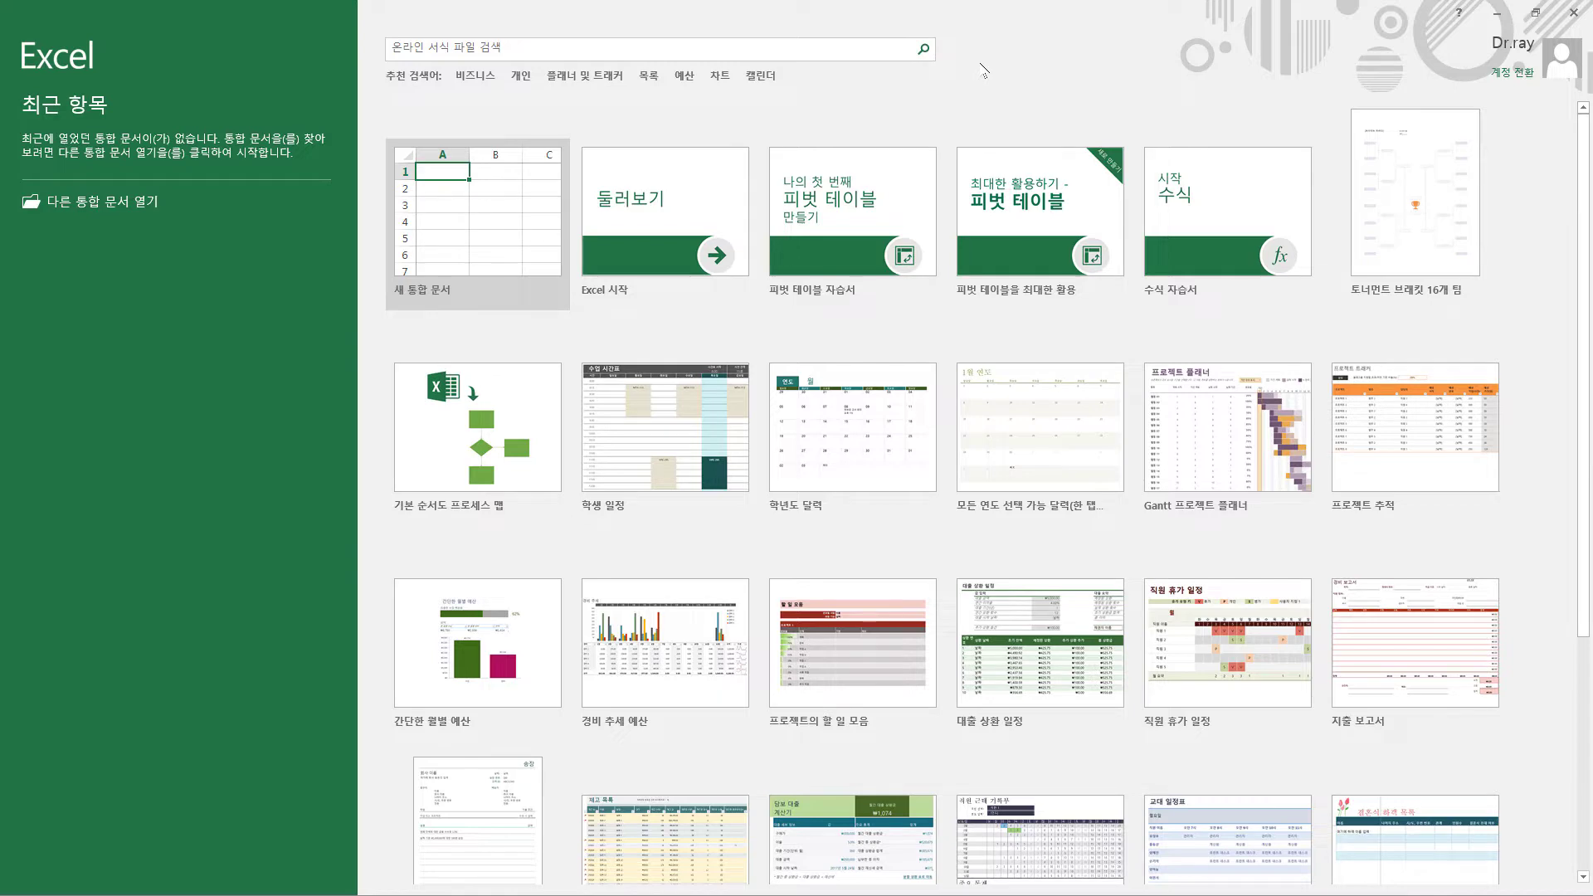
Create a blank workbook and format all cells of the sheet with the 굴림 font in black.
left_click(493, 216)
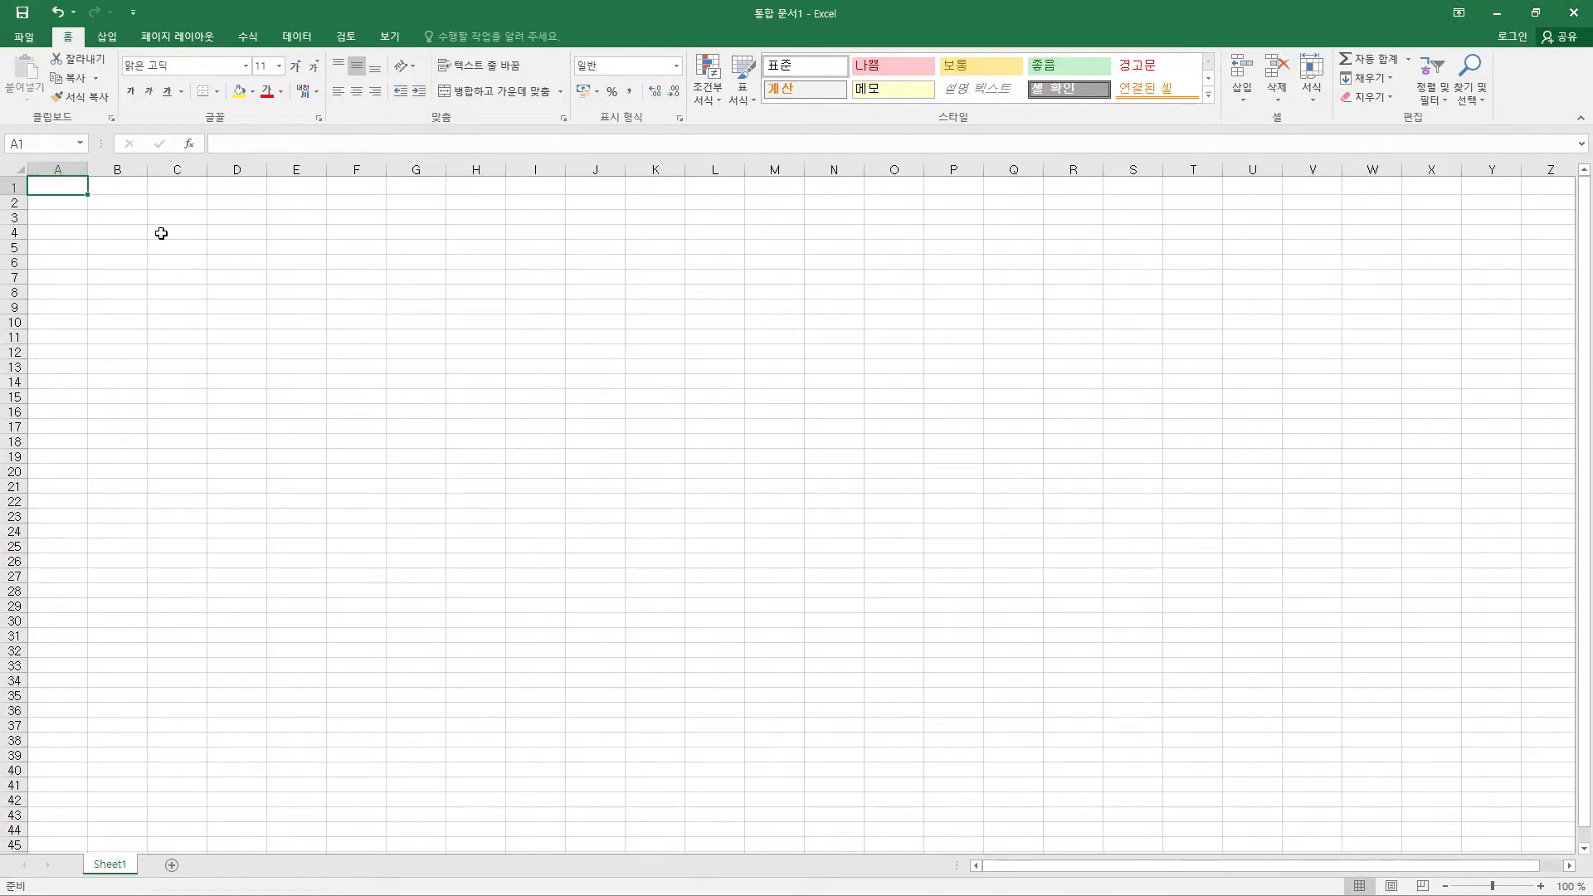
left_click(15, 167)
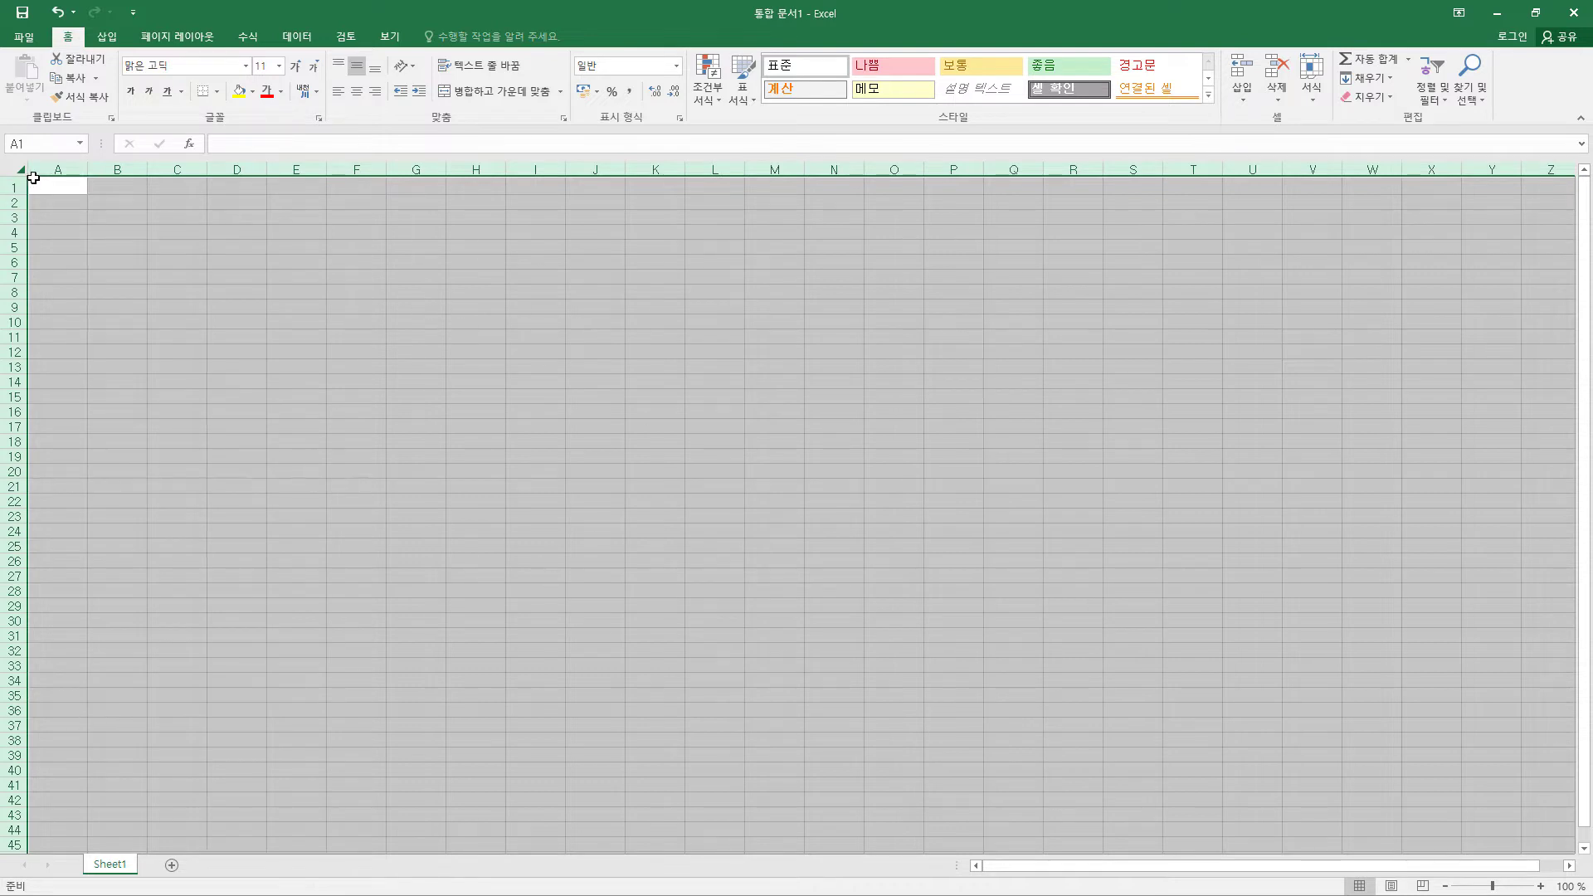
left_click(180, 68)
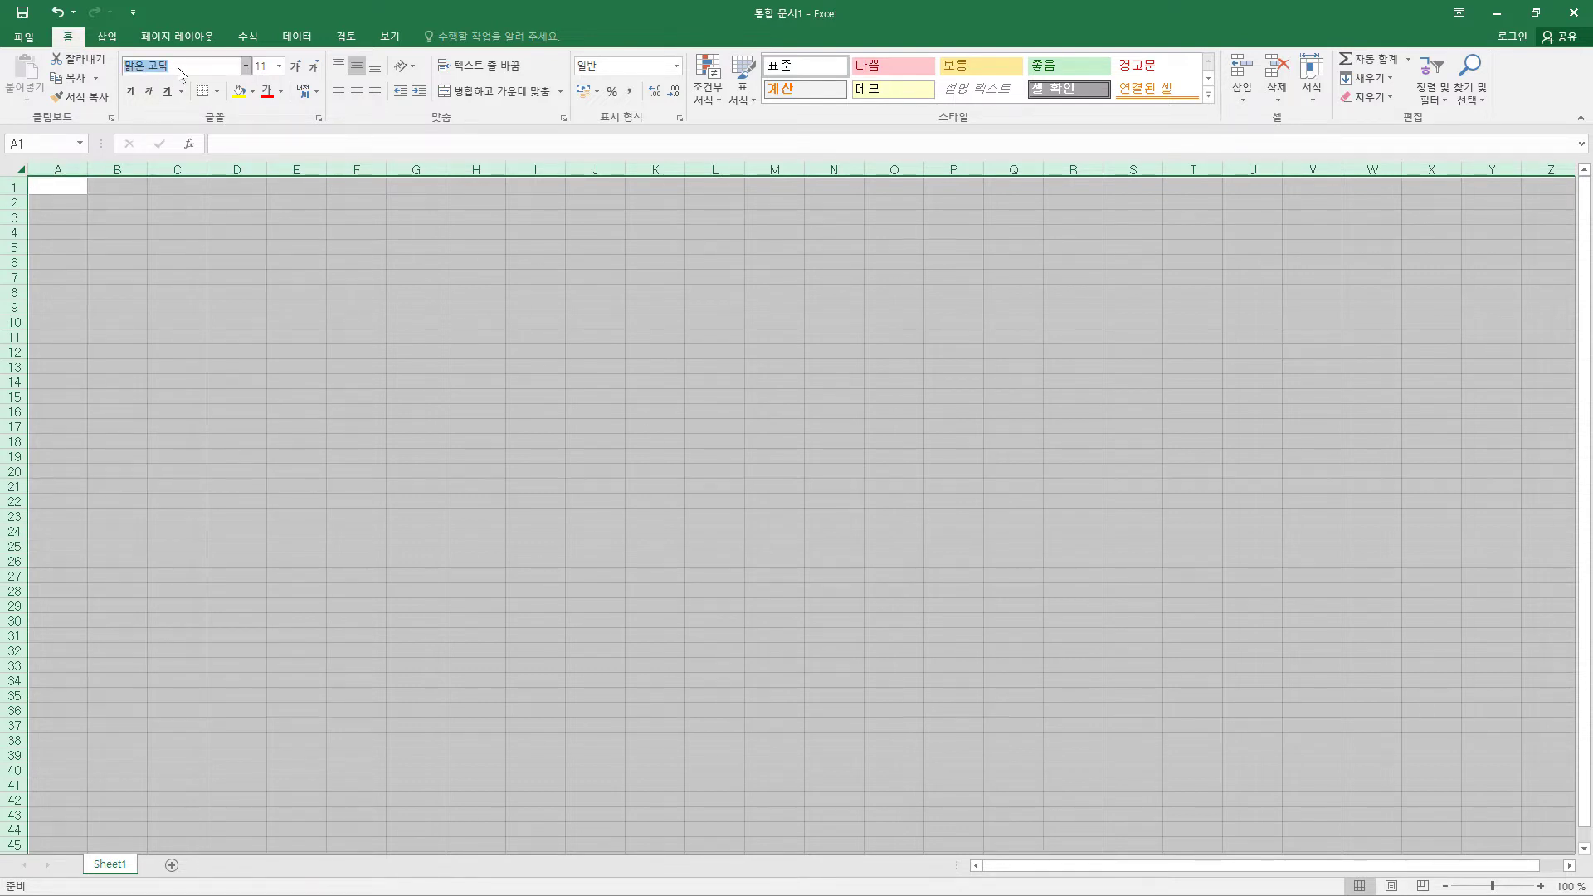
type("굴림")
key("Return")
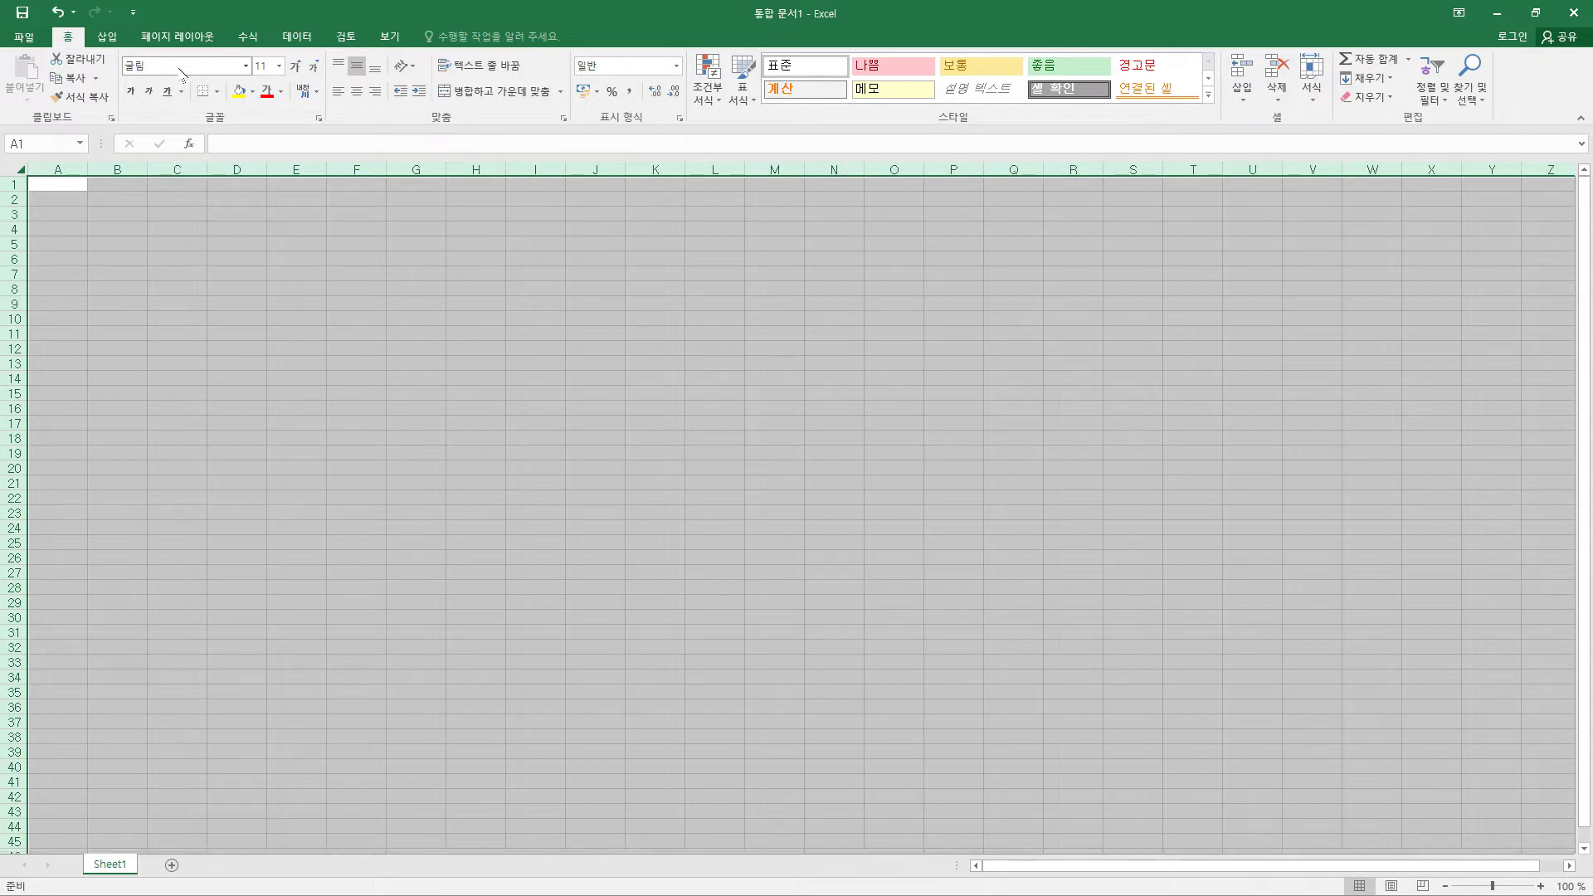
left_click(282, 92)
left_click(287, 152)
Set the width of column A to 1.
left_click(64, 167)
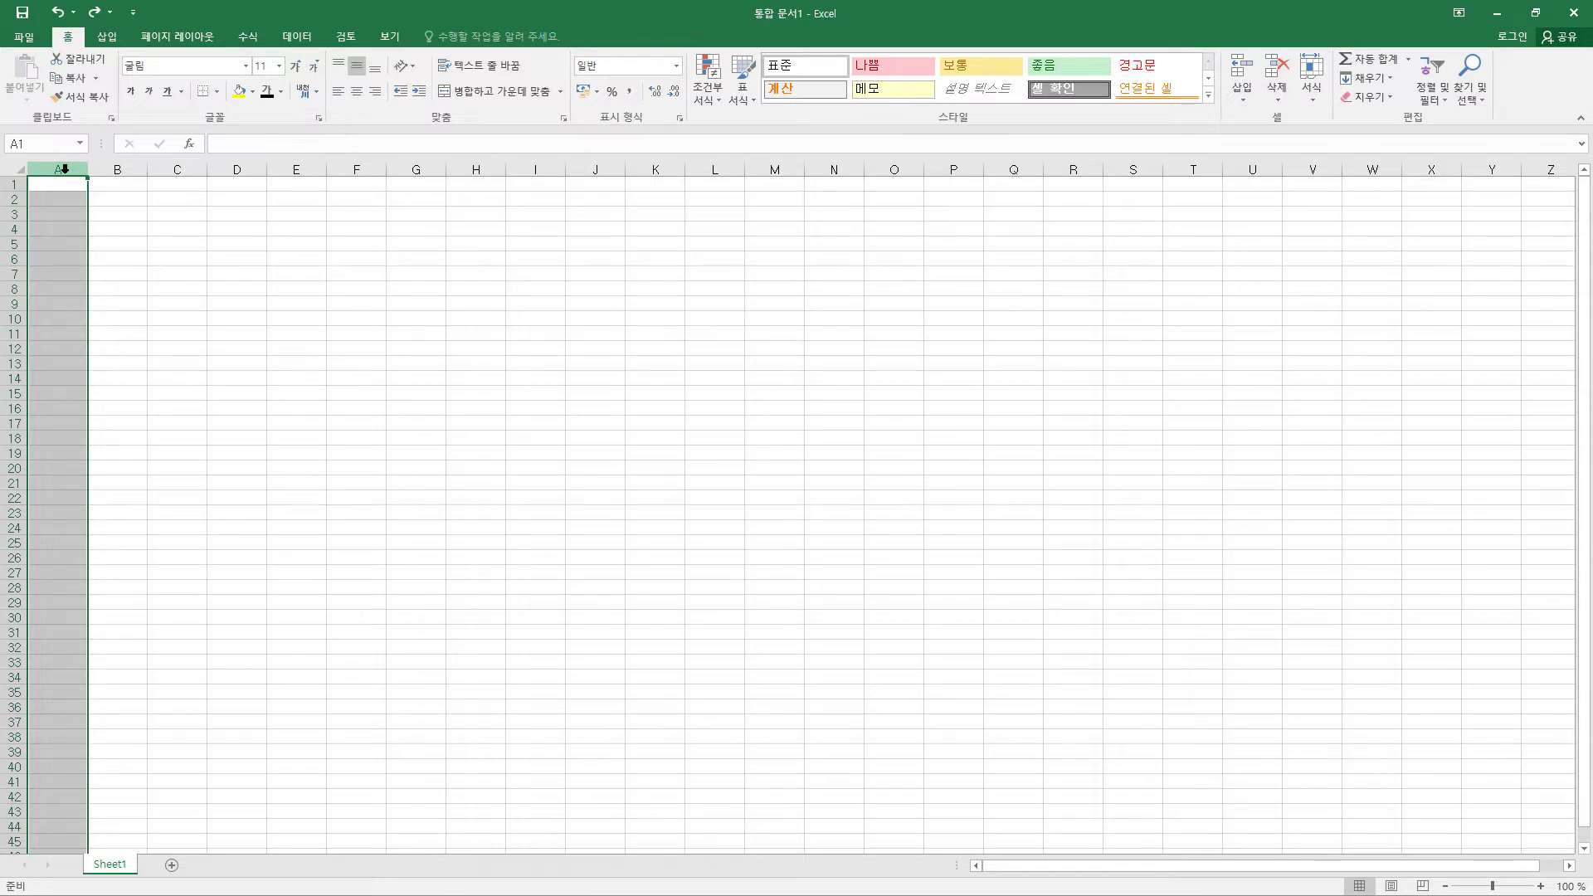
right_click(64, 168)
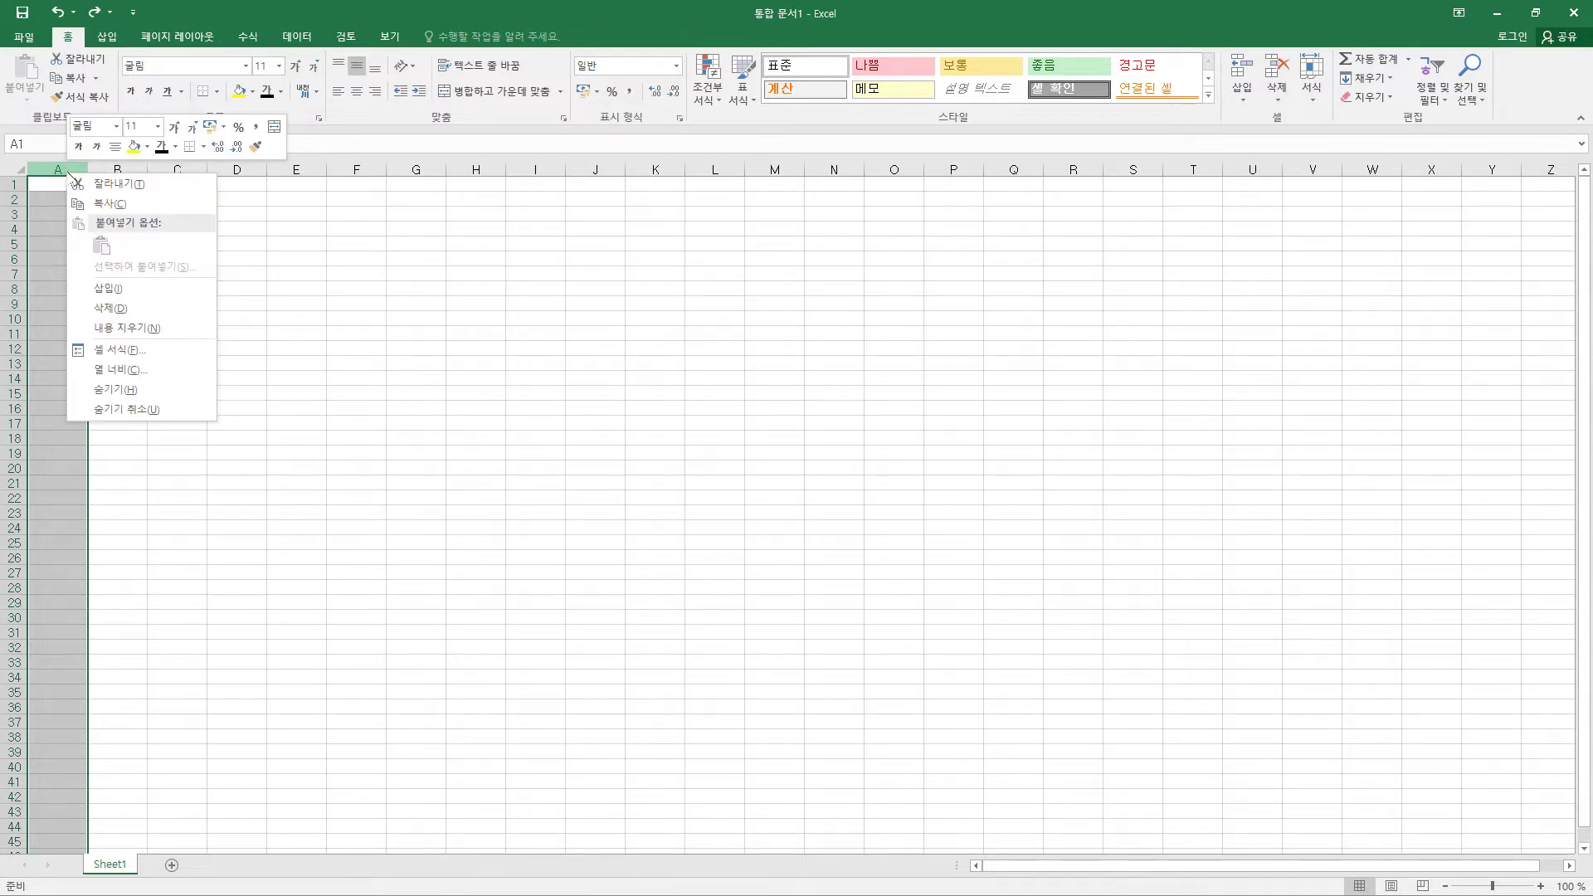
left_click(130, 368)
type("1")
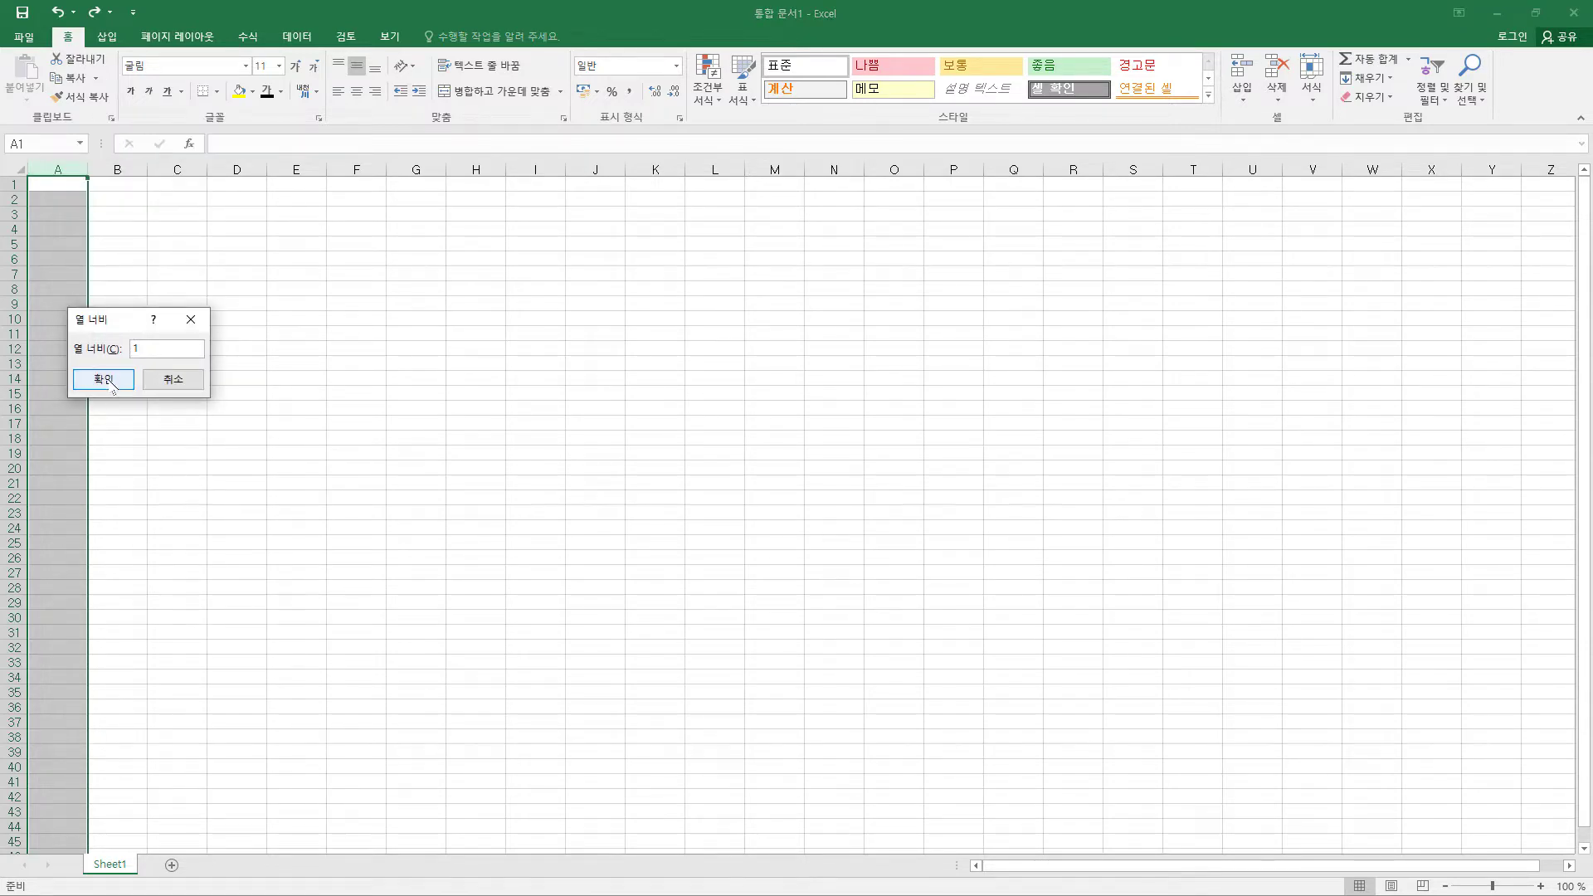
left_click(111, 379)
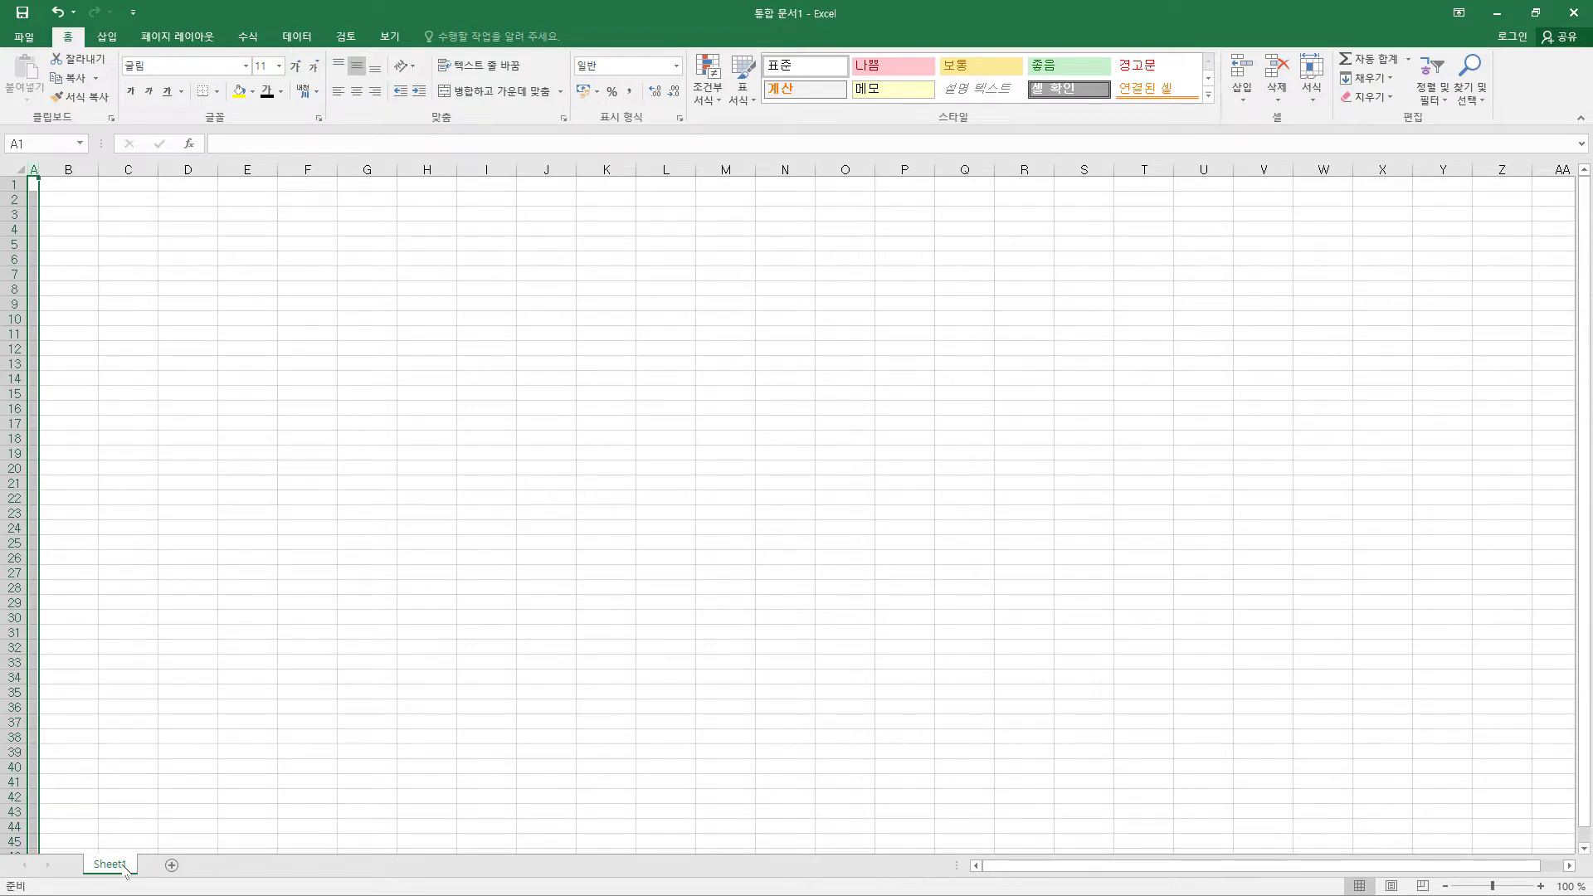
Duplicate Sheet1 twice and rename the original sheet 제1작업.
left_click_drag(126, 869, 235, 865, "ctrl")
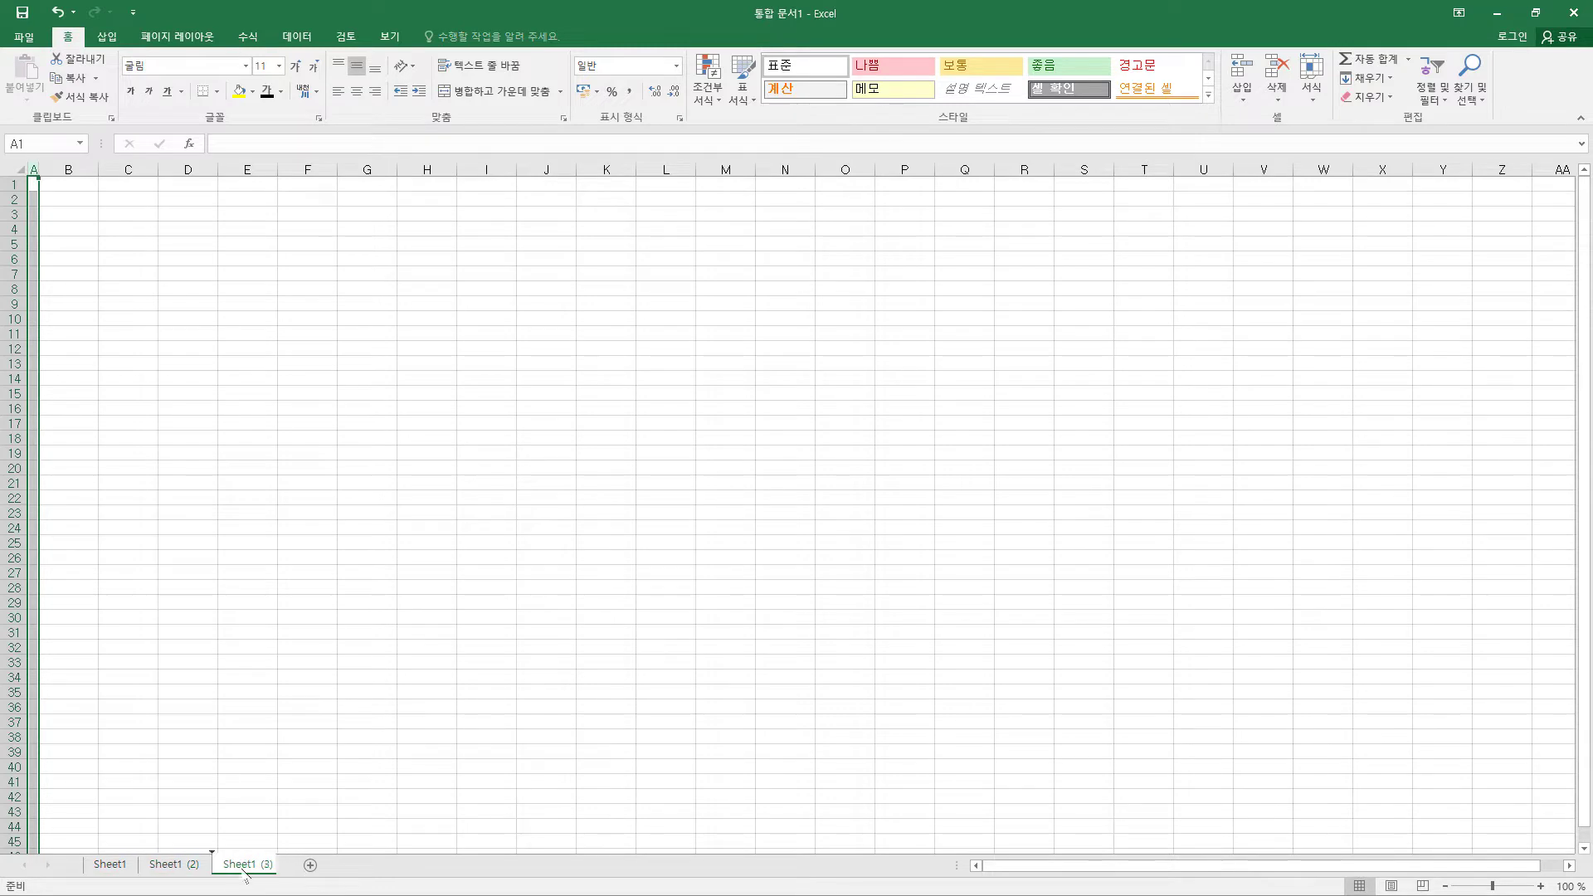
double_click(120, 867)
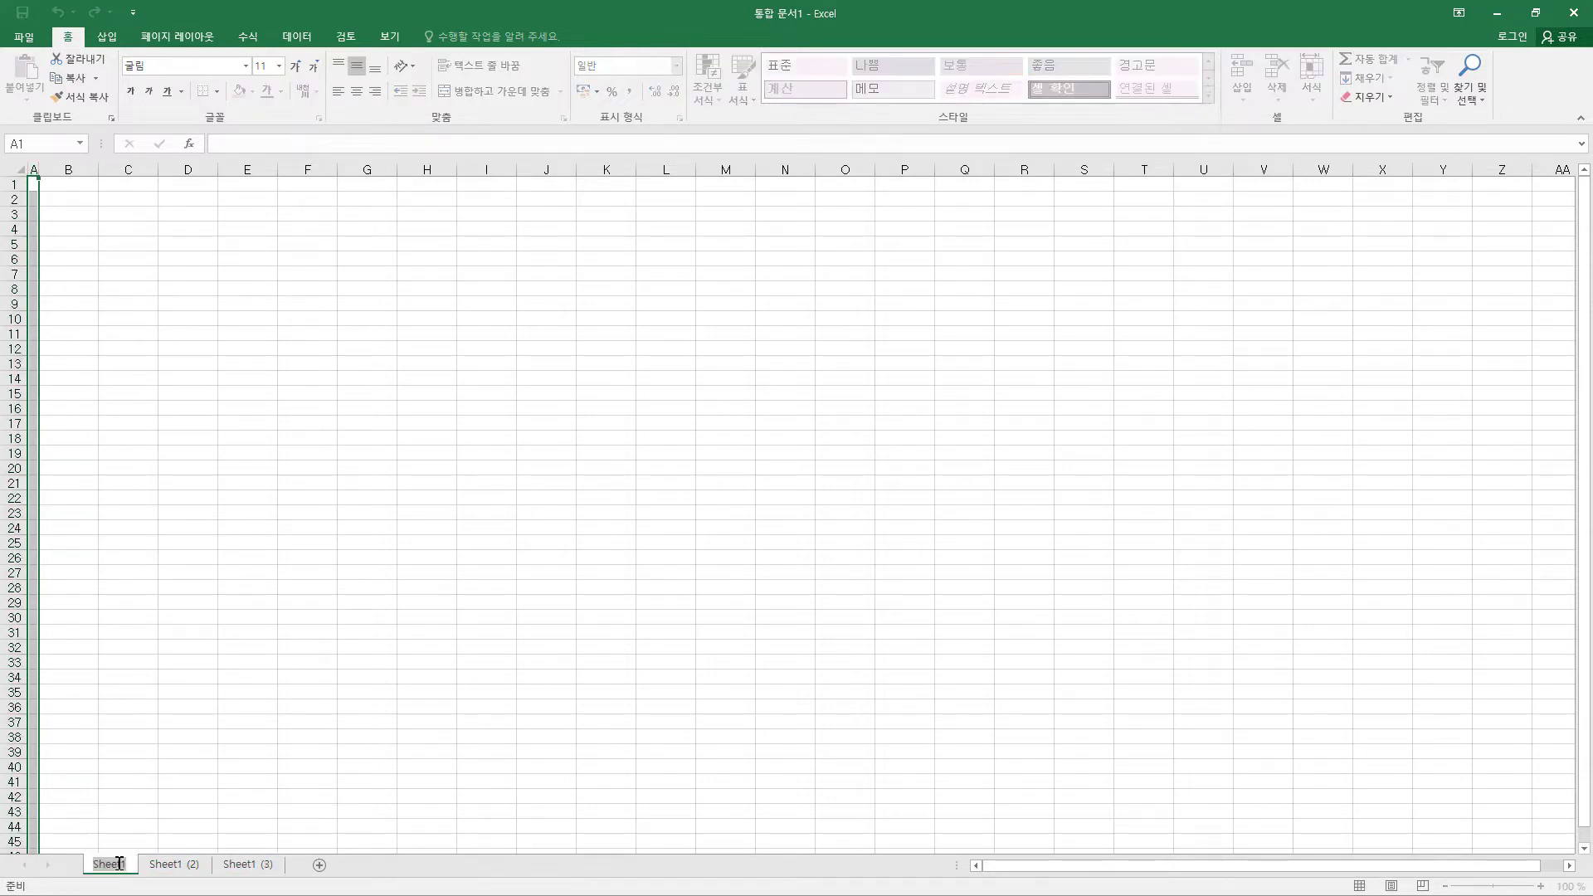
type("제1작업")
key("Return")
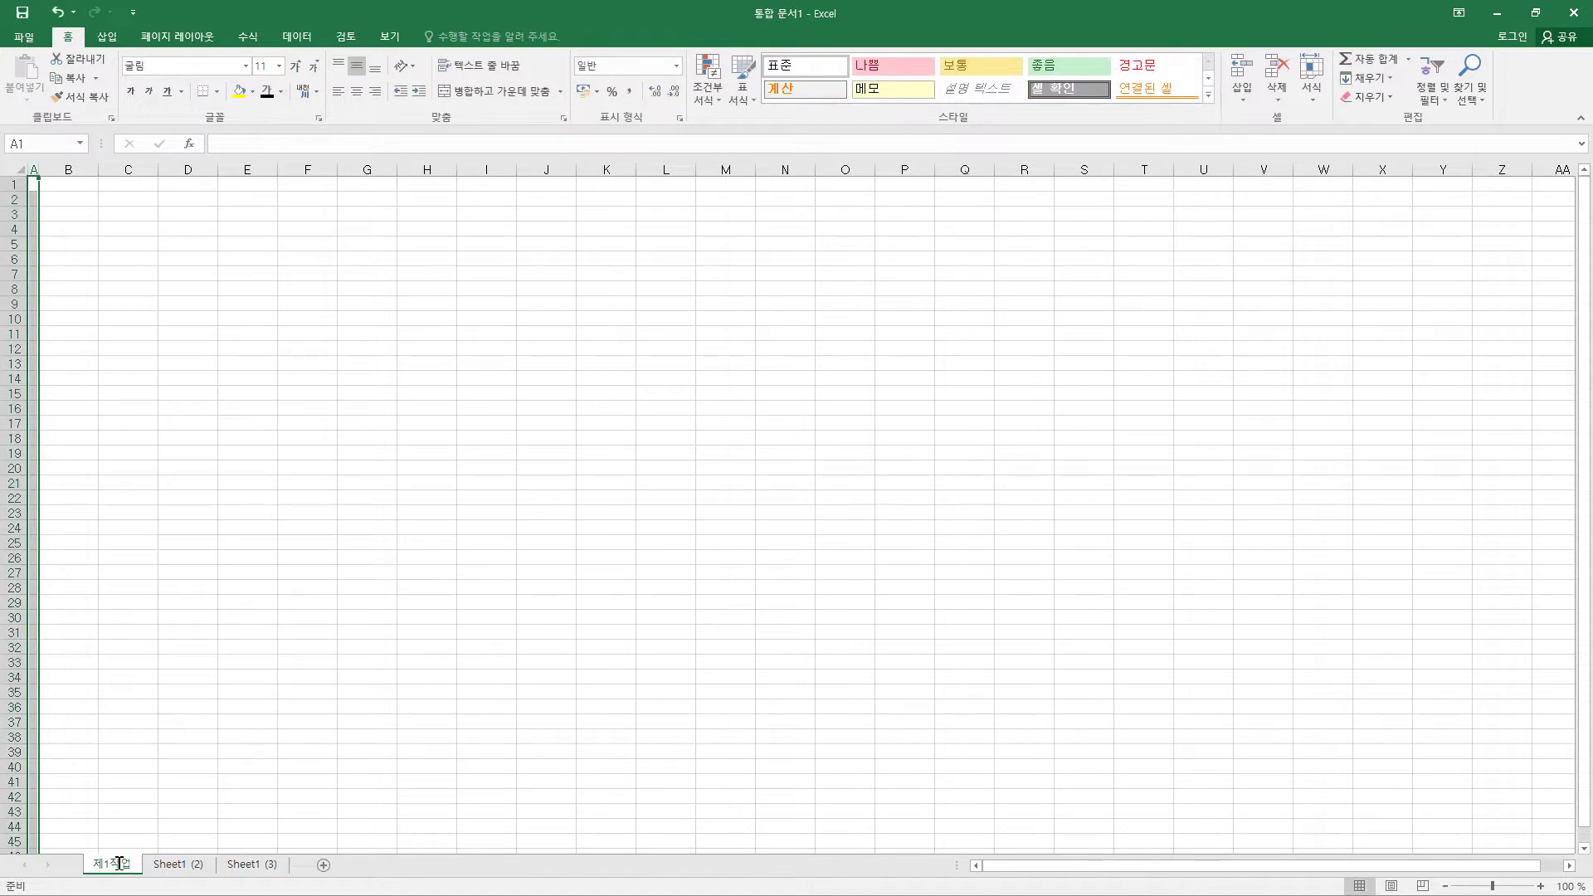
Rename the two copied sheets 제2작업 and 제3작업, and return to the 제1작업 sheet.
double_click(193, 864)
type("제")
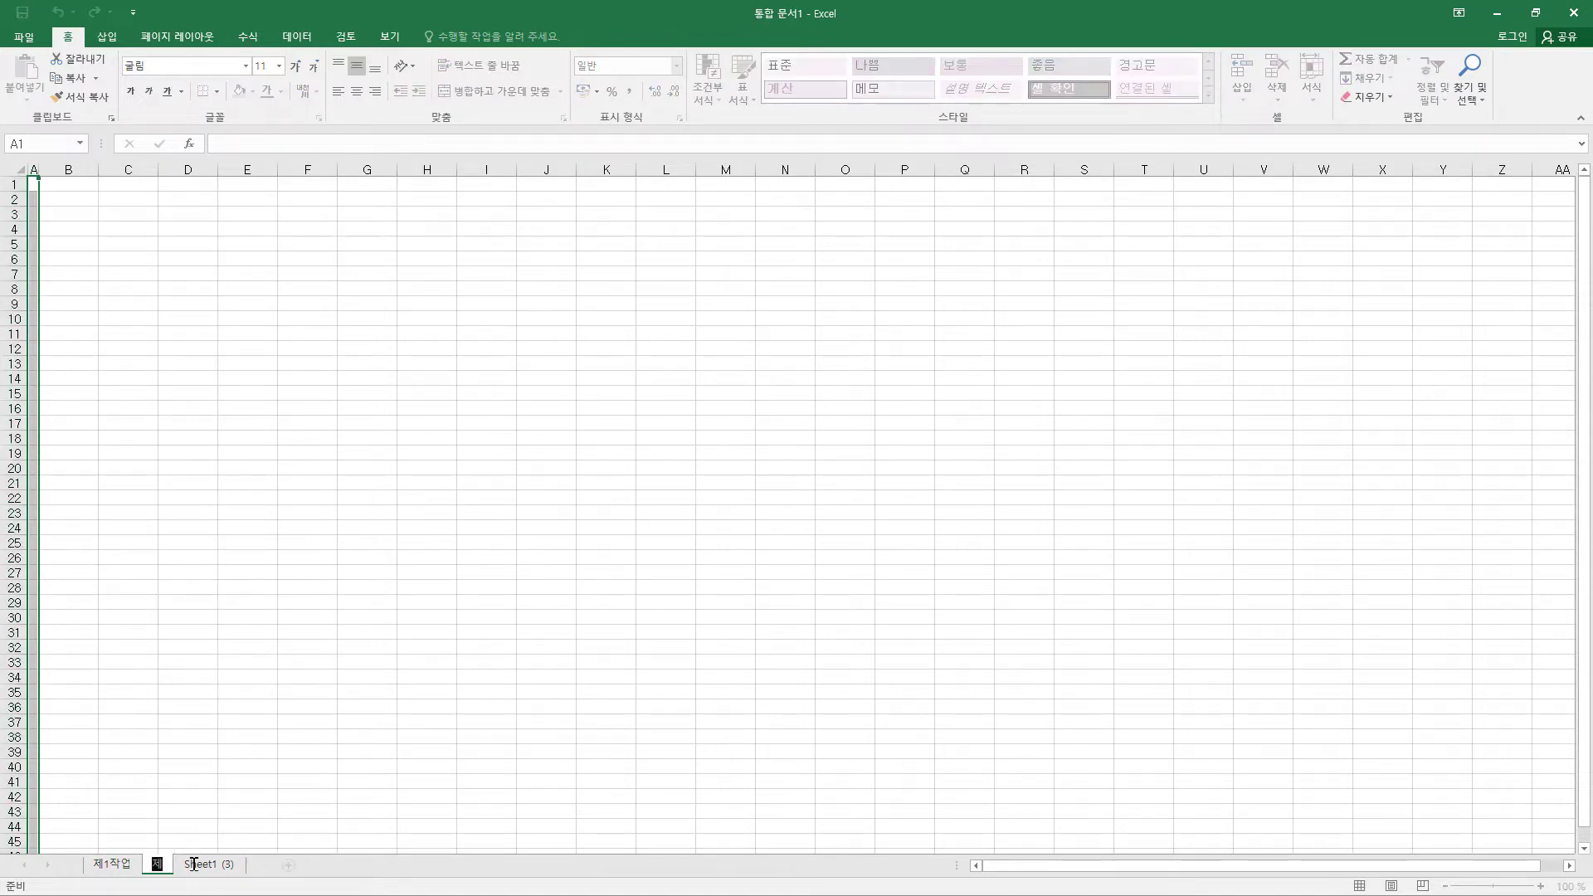
type("2작업")
key("Return")
double_click(243, 863)
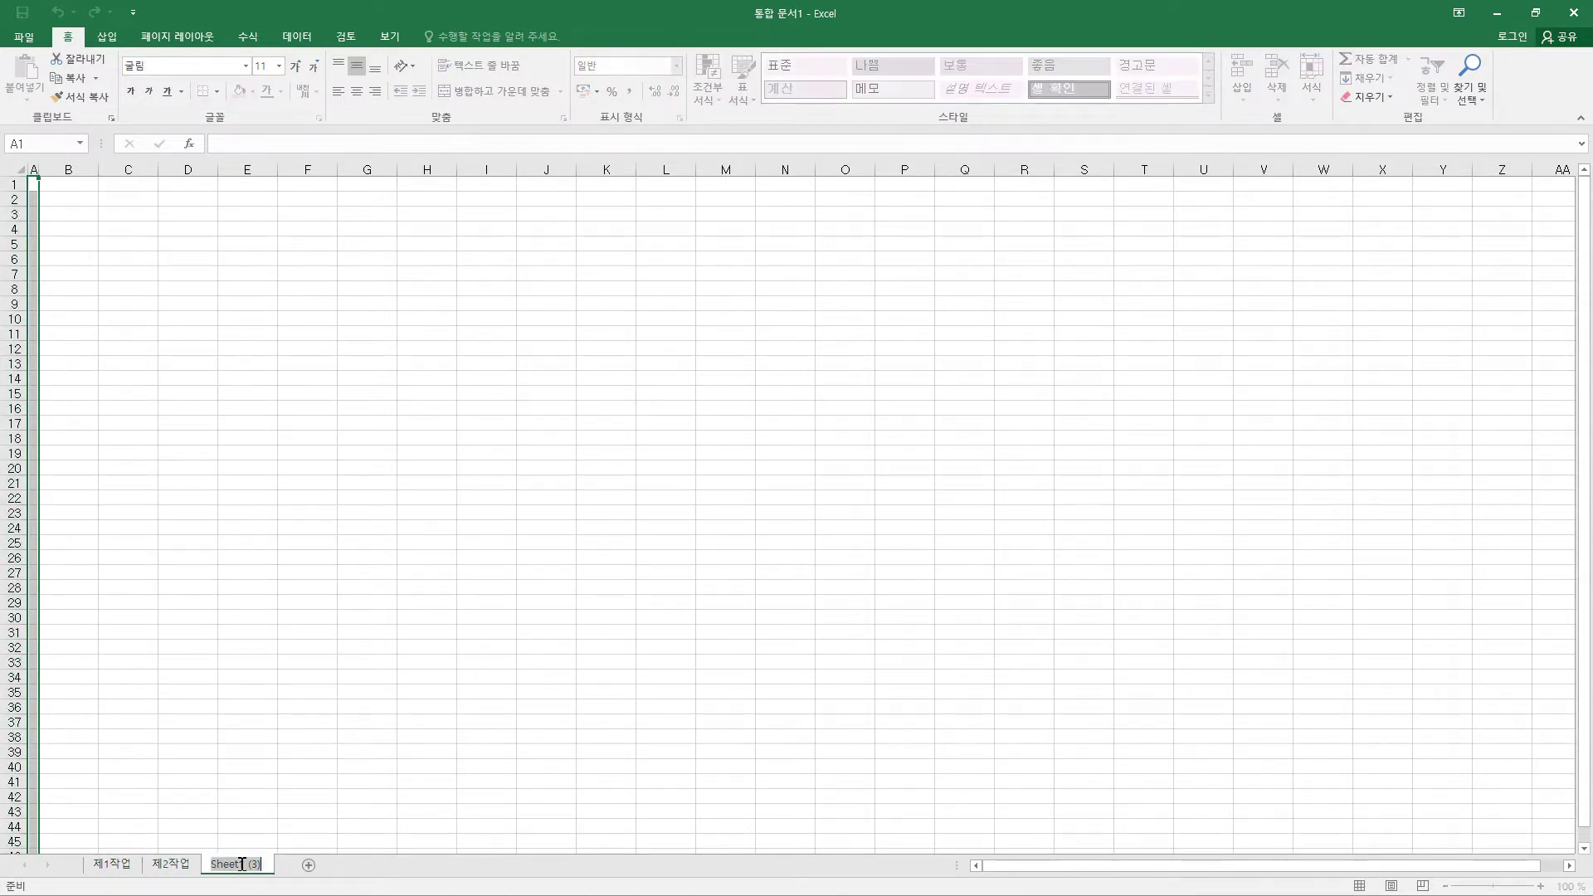
type("ㅈㅔ3작업")
key("Return")
left_click(112, 864)
left_click(174, 864)
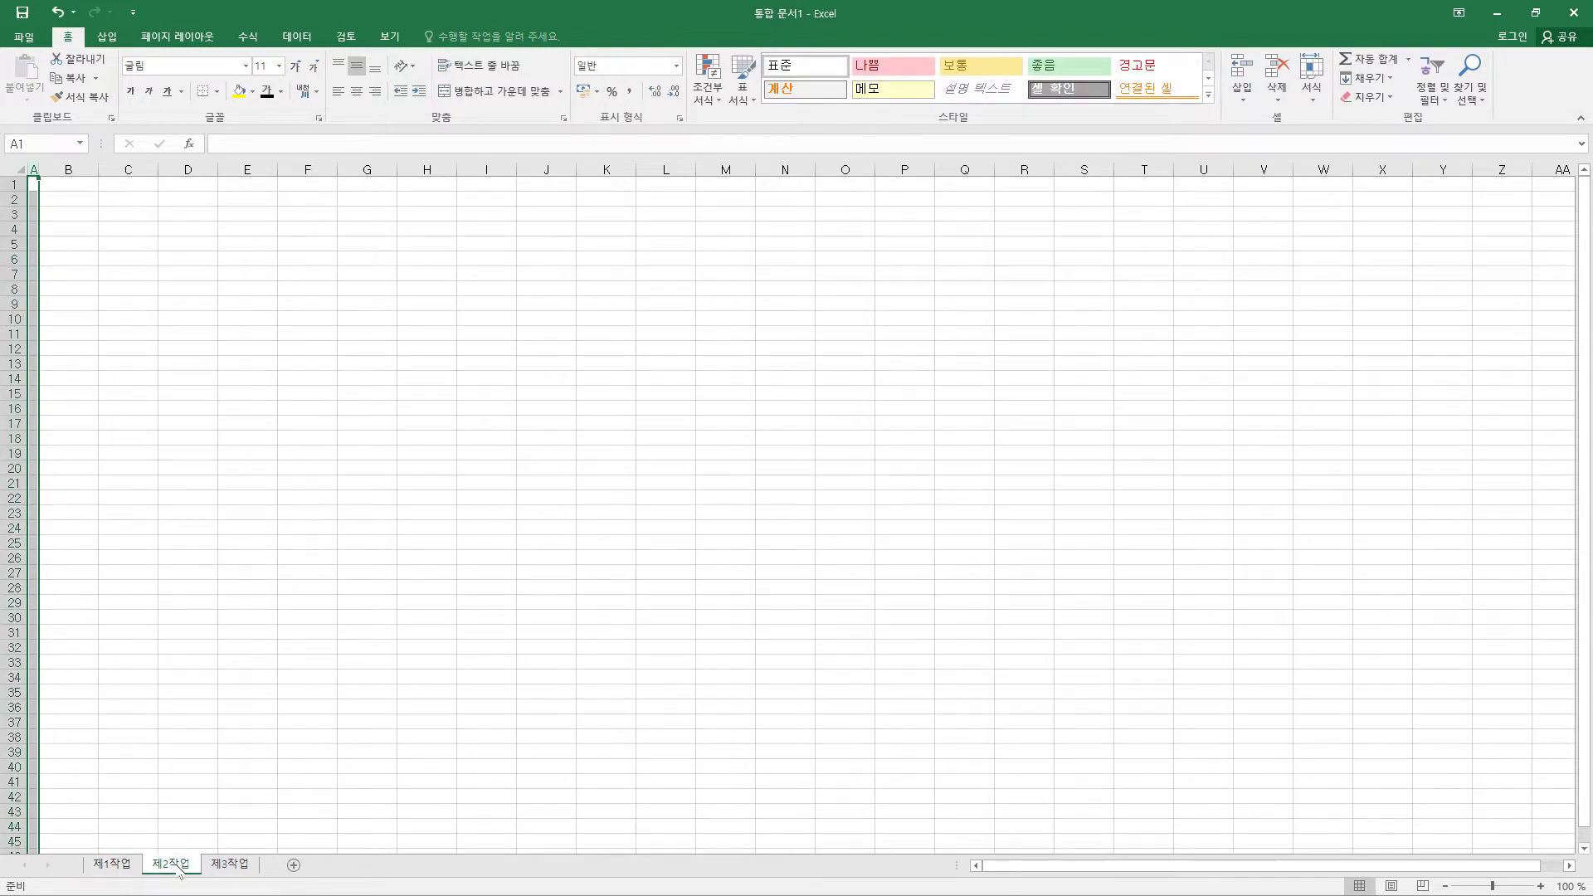
left_click(231, 869)
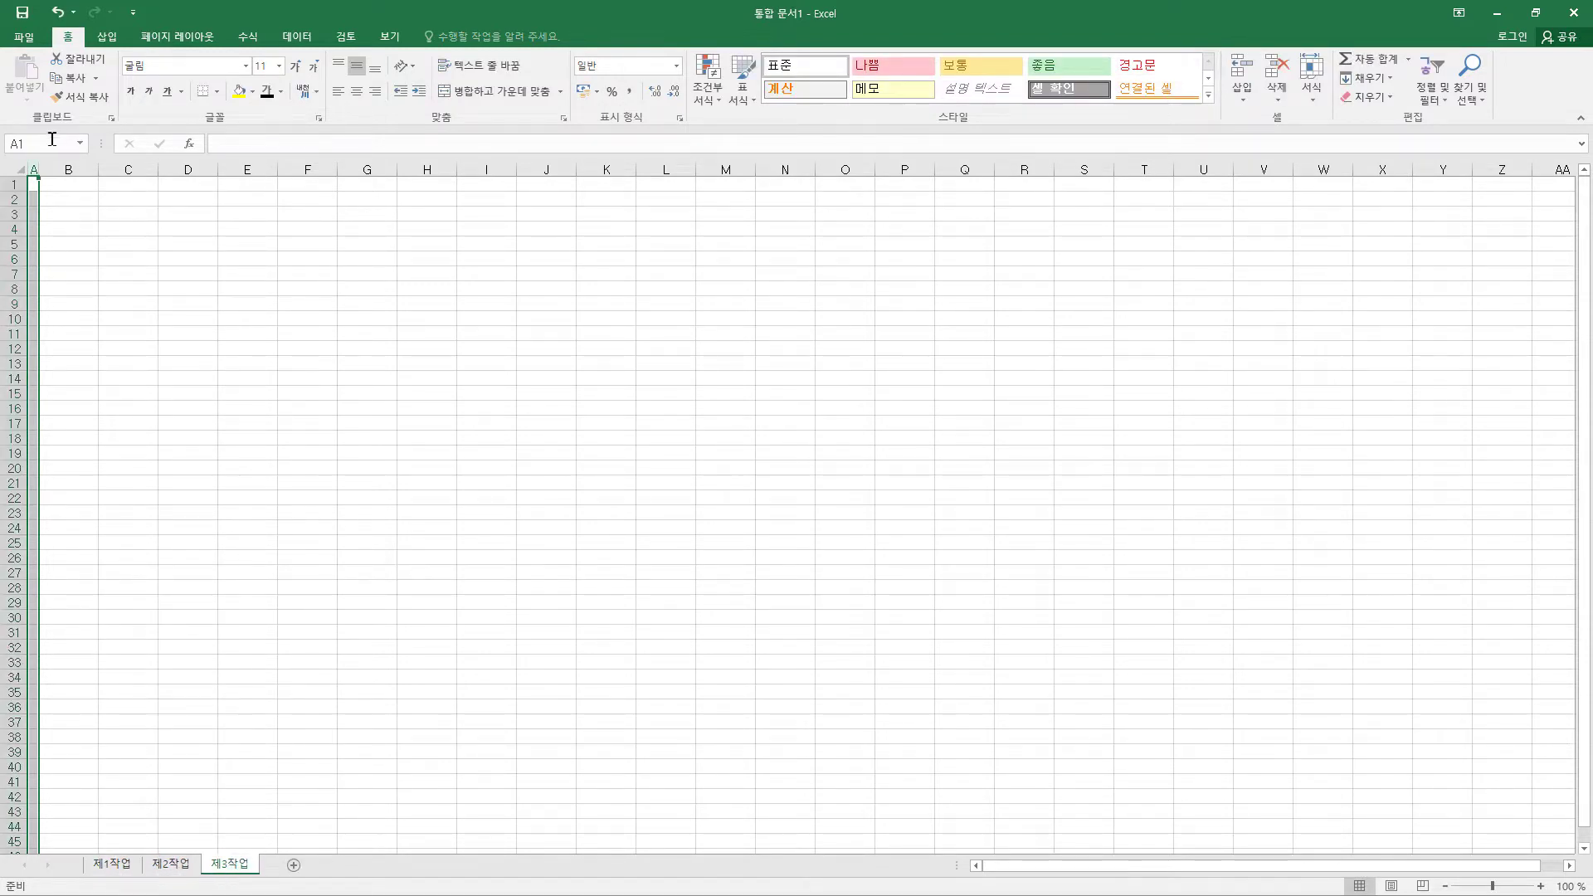
left_click(129, 868)
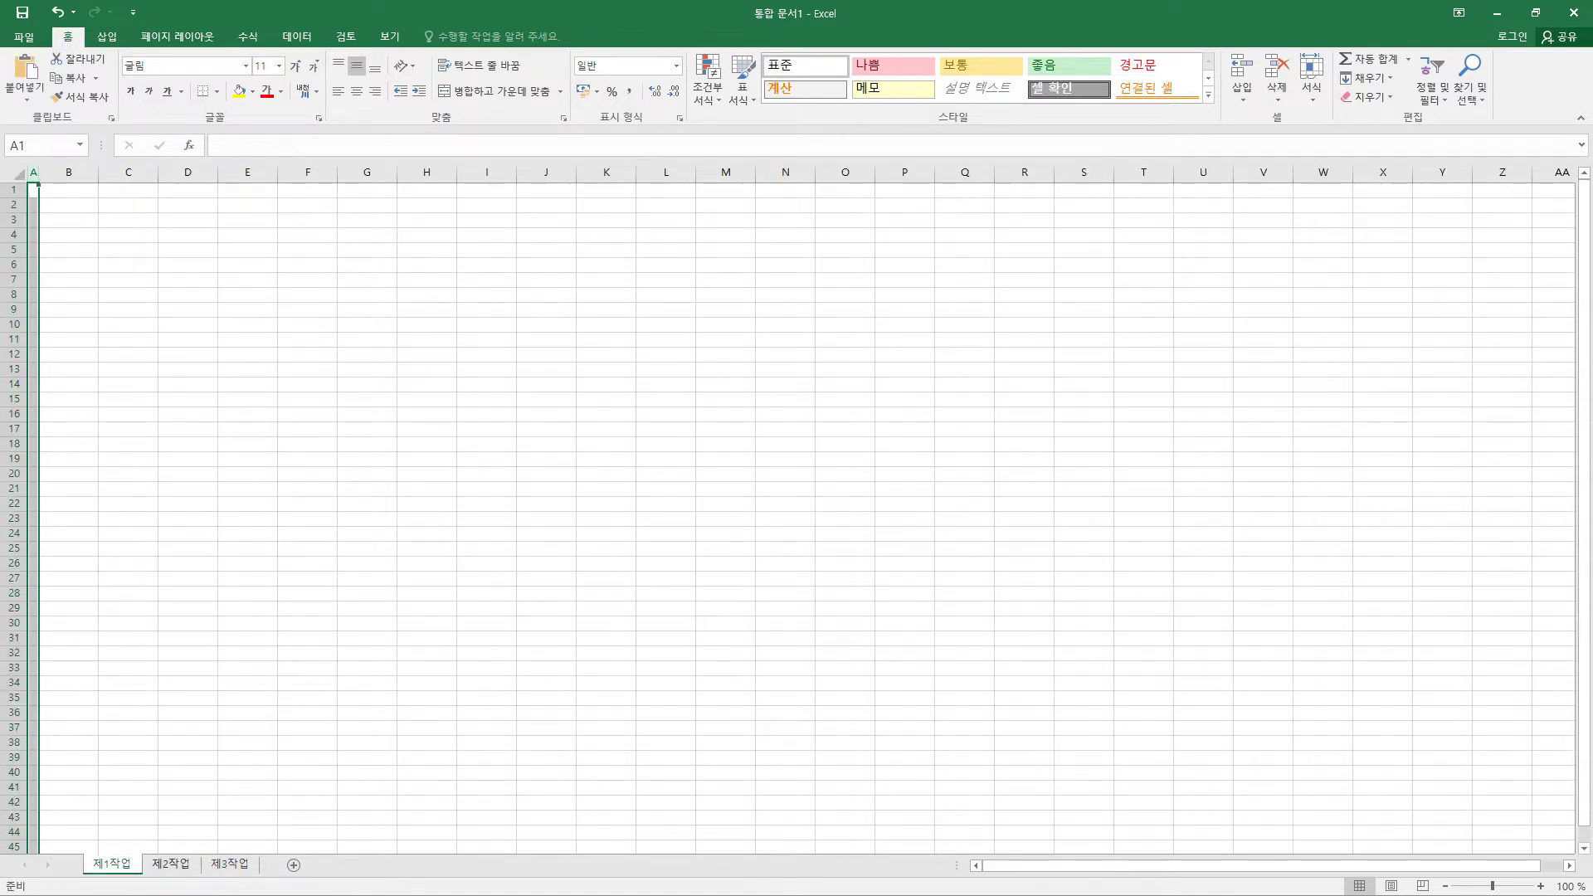
Save the workbook in the ITQ folder under 문서, using the candidate number and name as the file name.
left_click(23, 13)
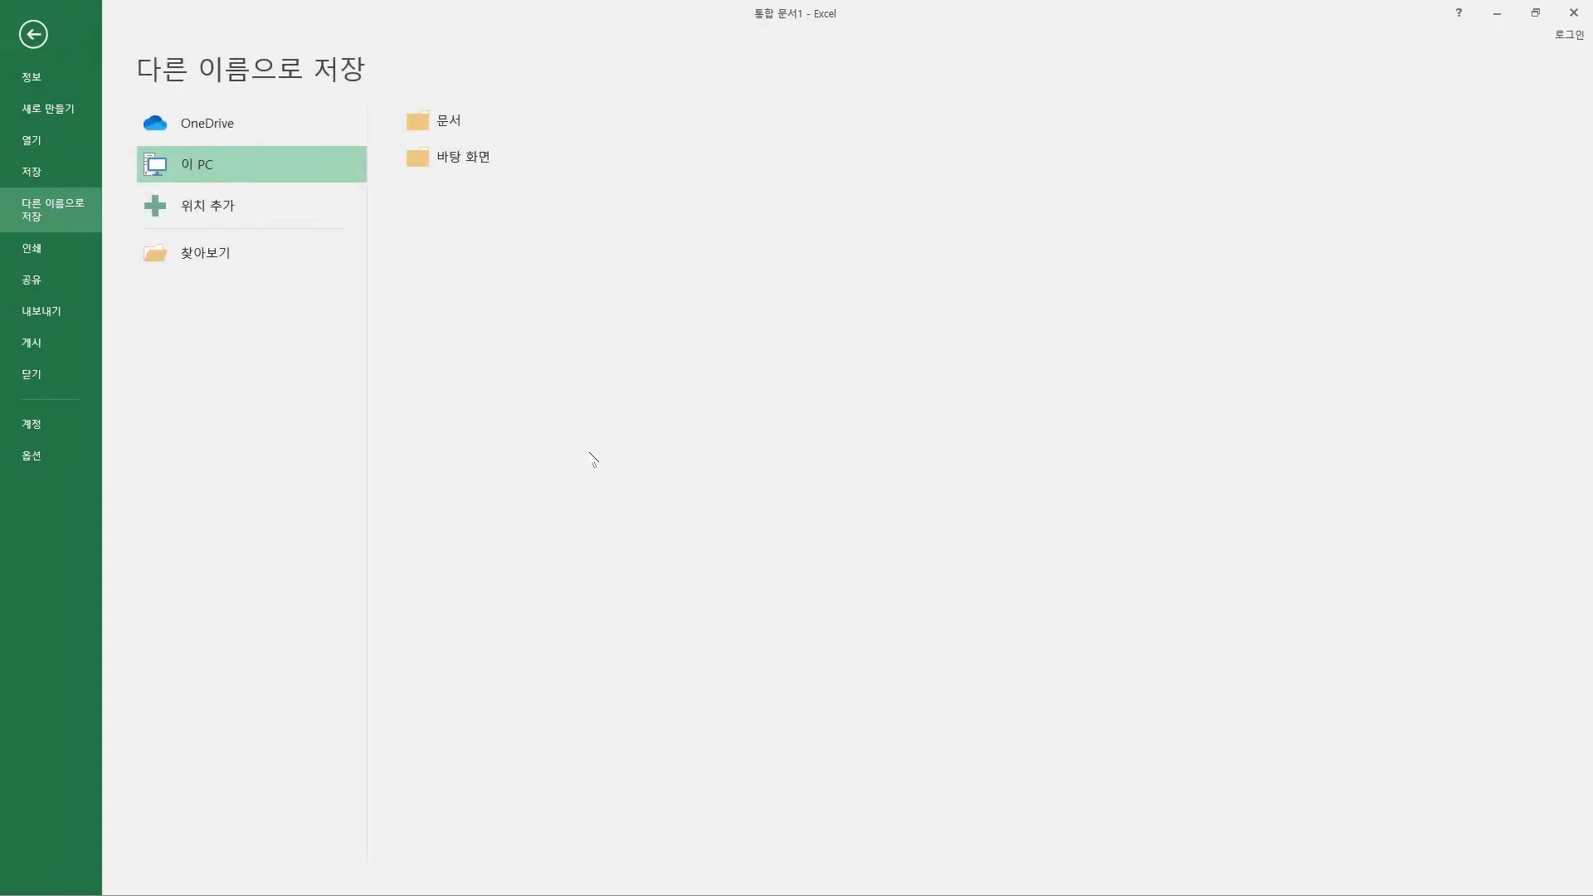
double_click(212, 173)
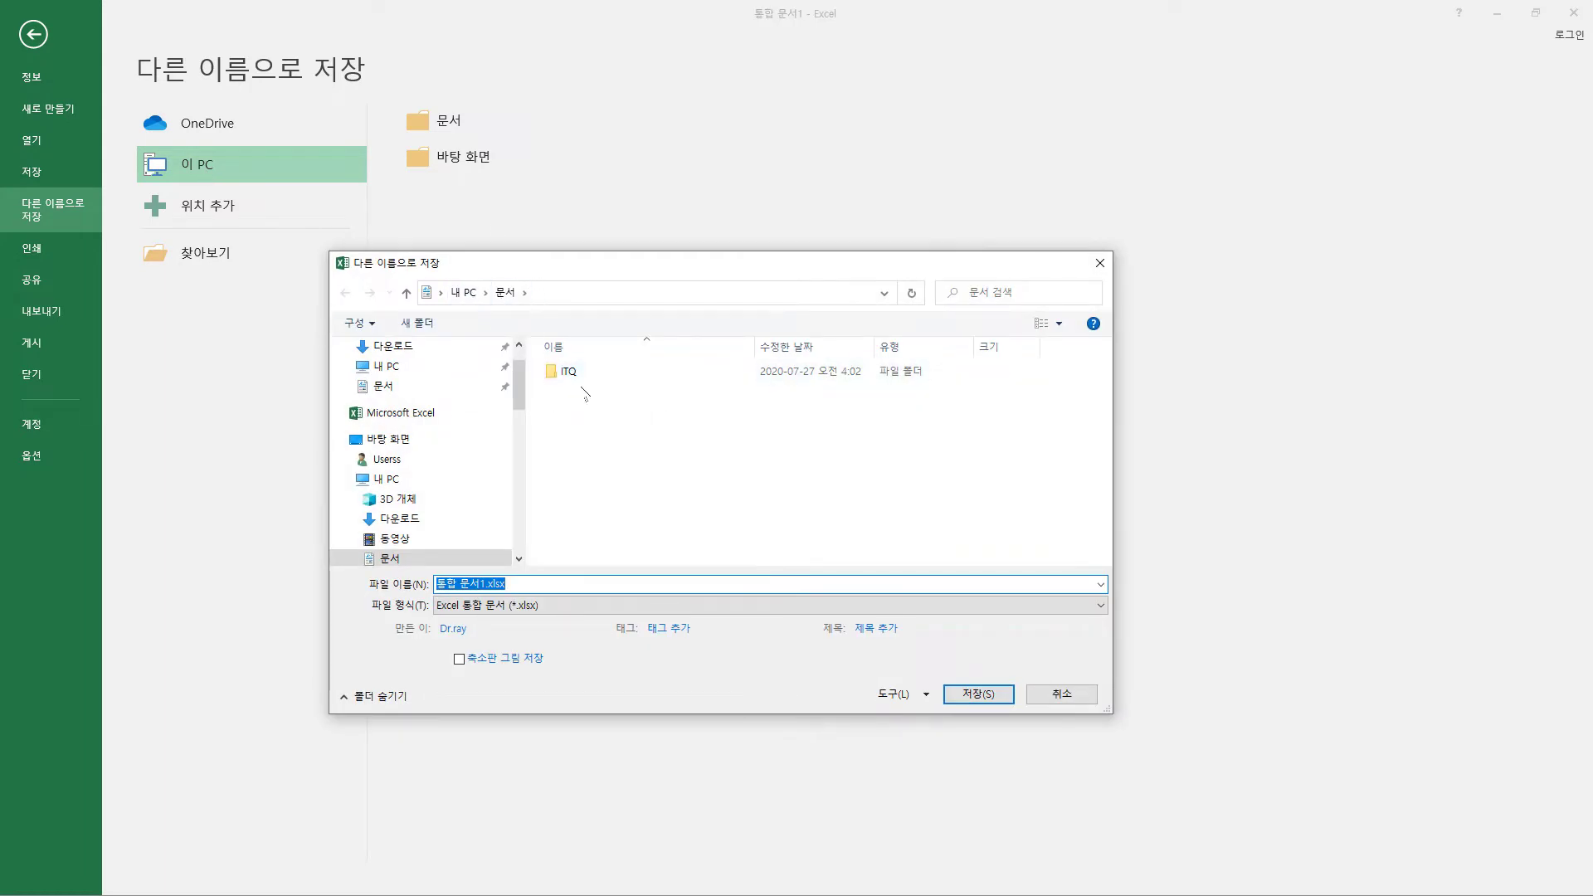
double_click(572, 374)
left_click(556, 585)
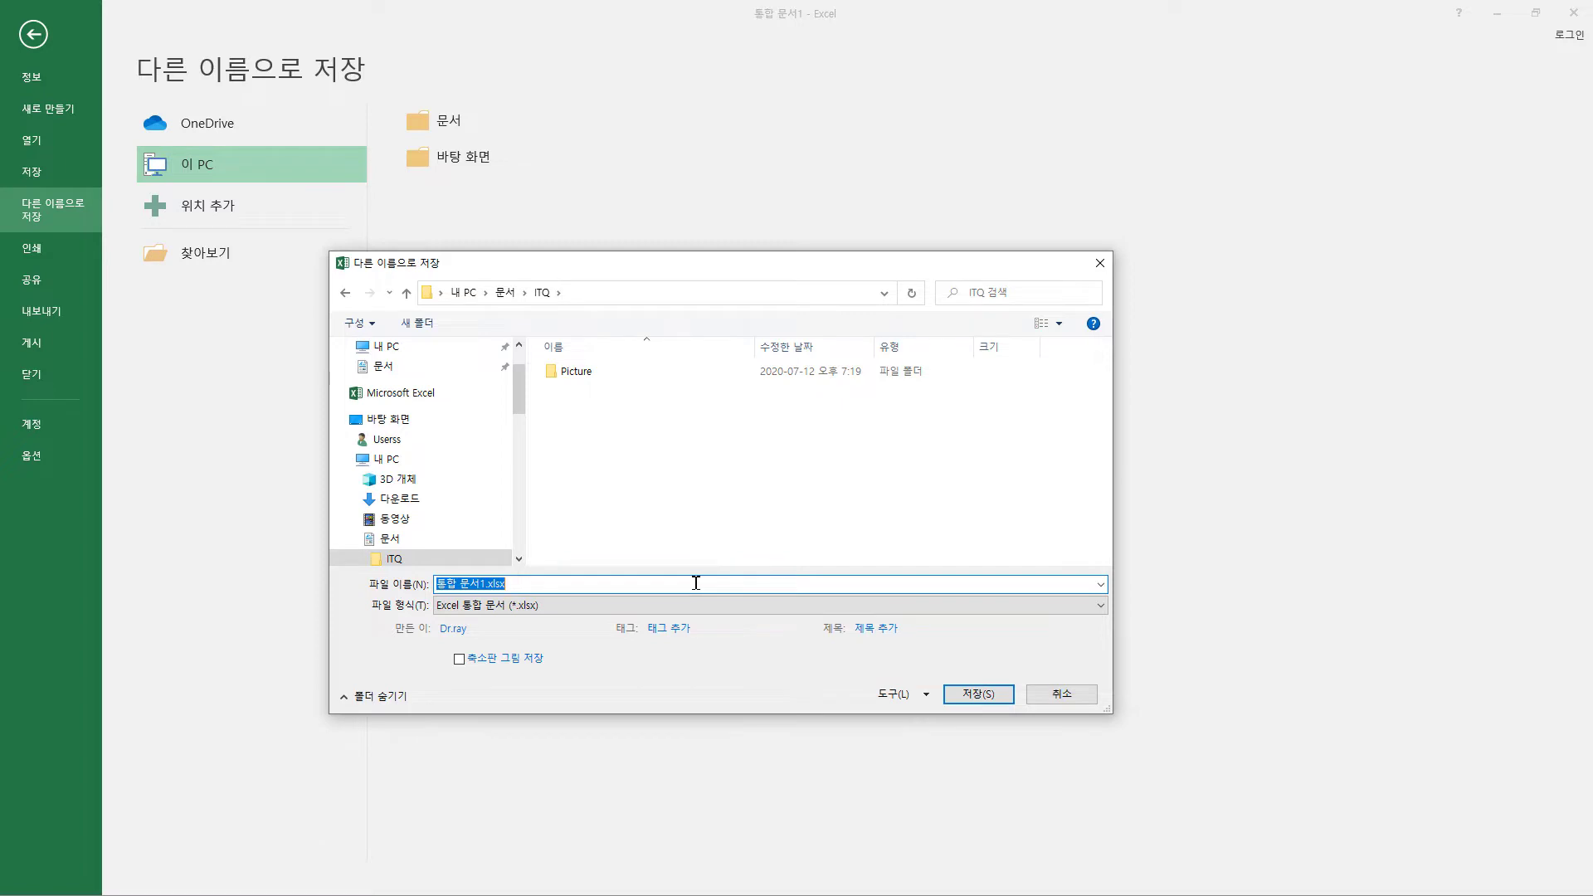
type("12345678-홍길동")
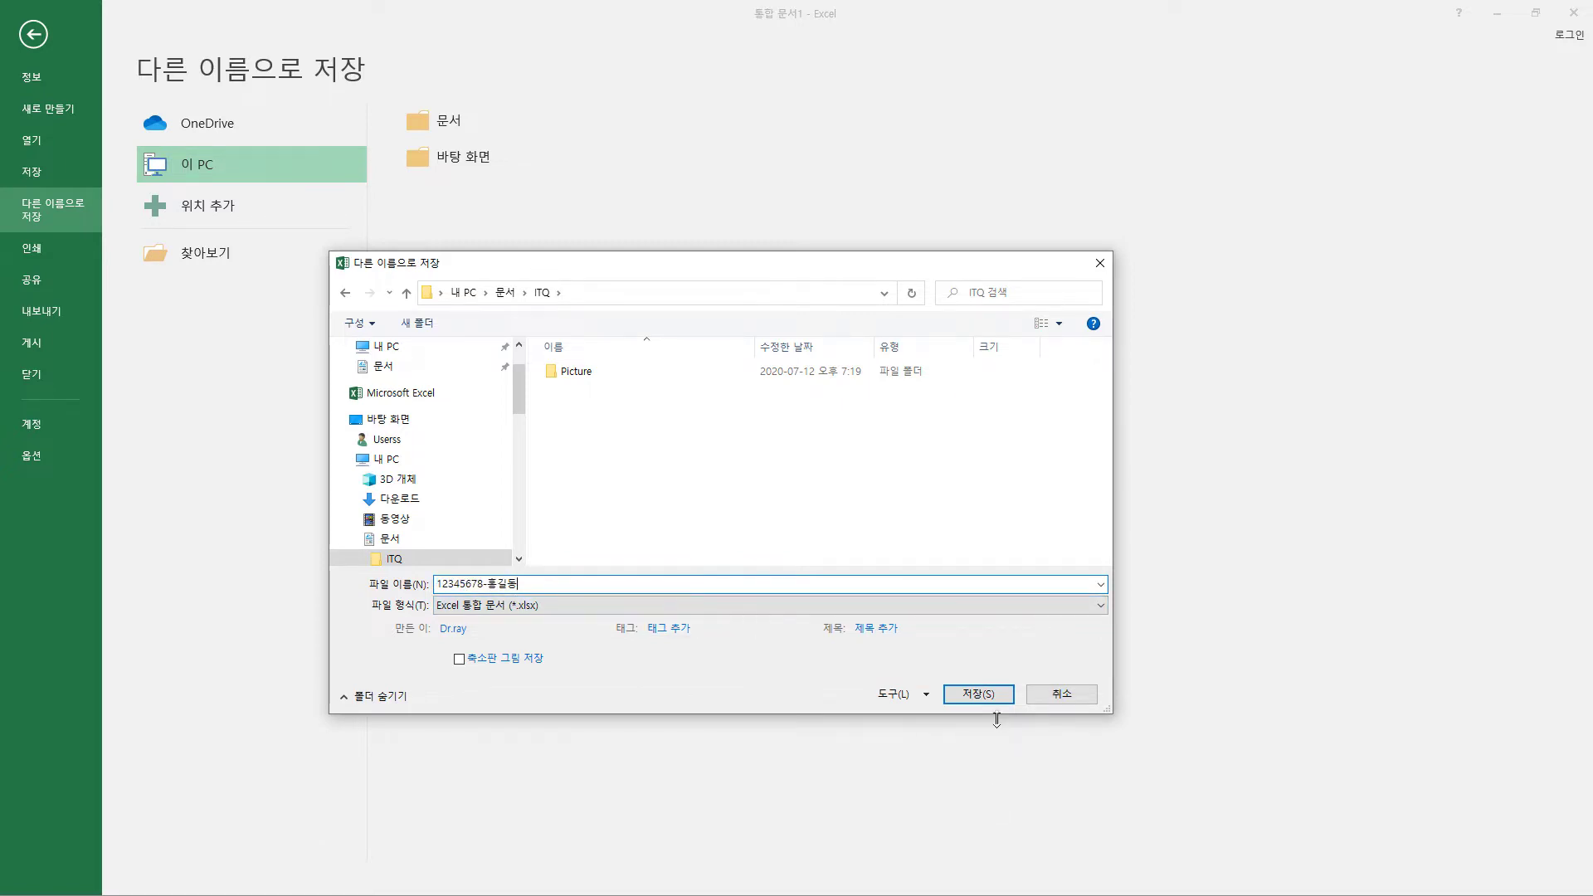
left_click(987, 697)
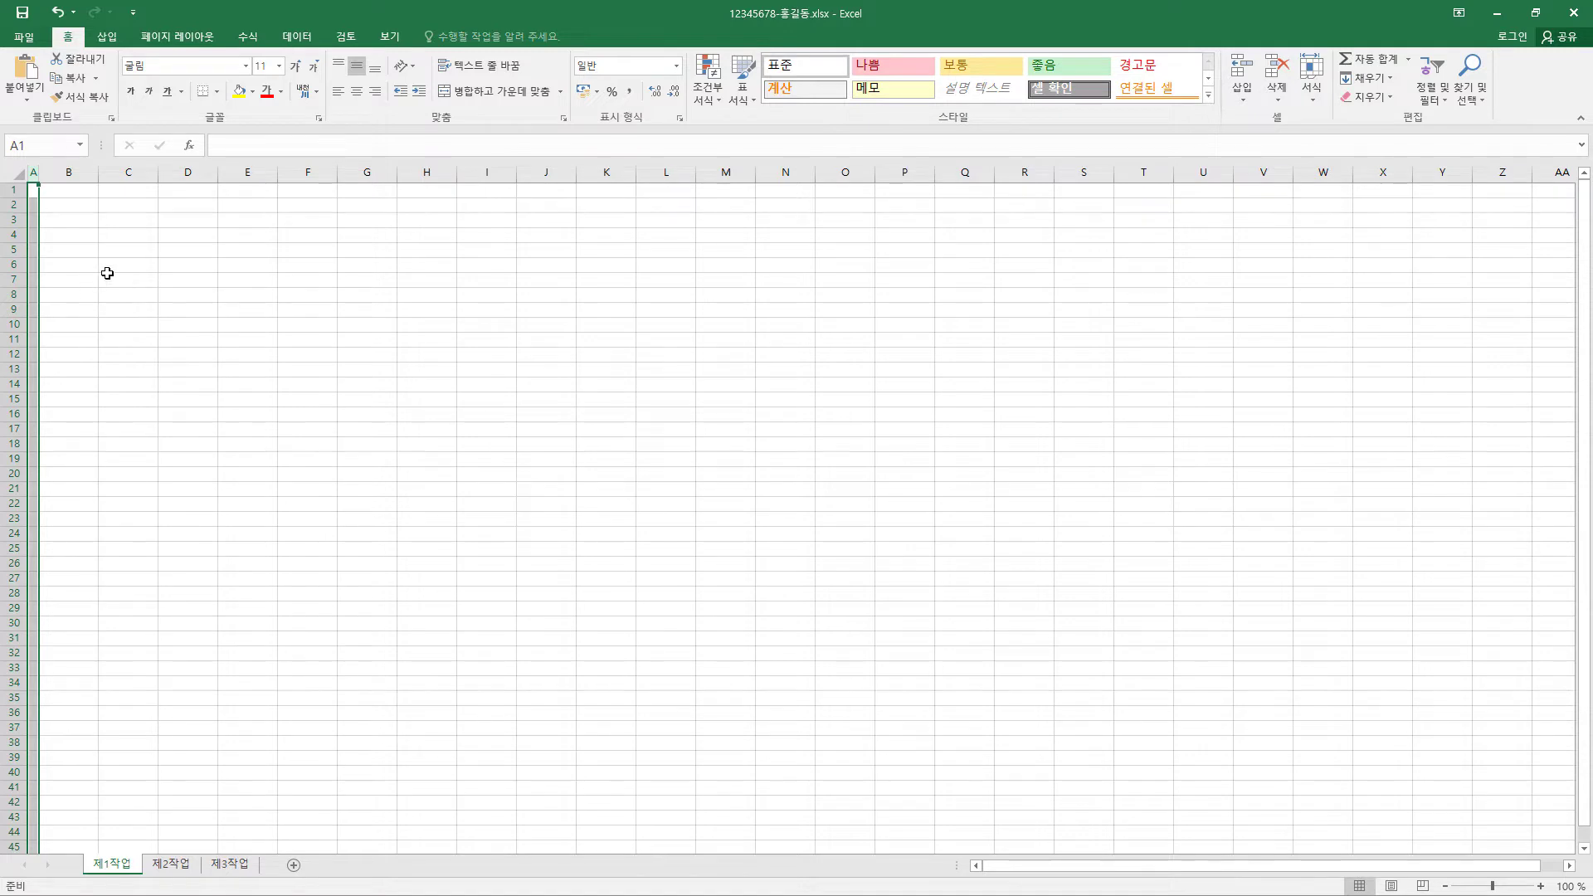
Enter the vehicle table from cell B4, with headings from 관리코드 to 사용년수 and summary labels in rows 13 and 14.
left_click(68, 240)
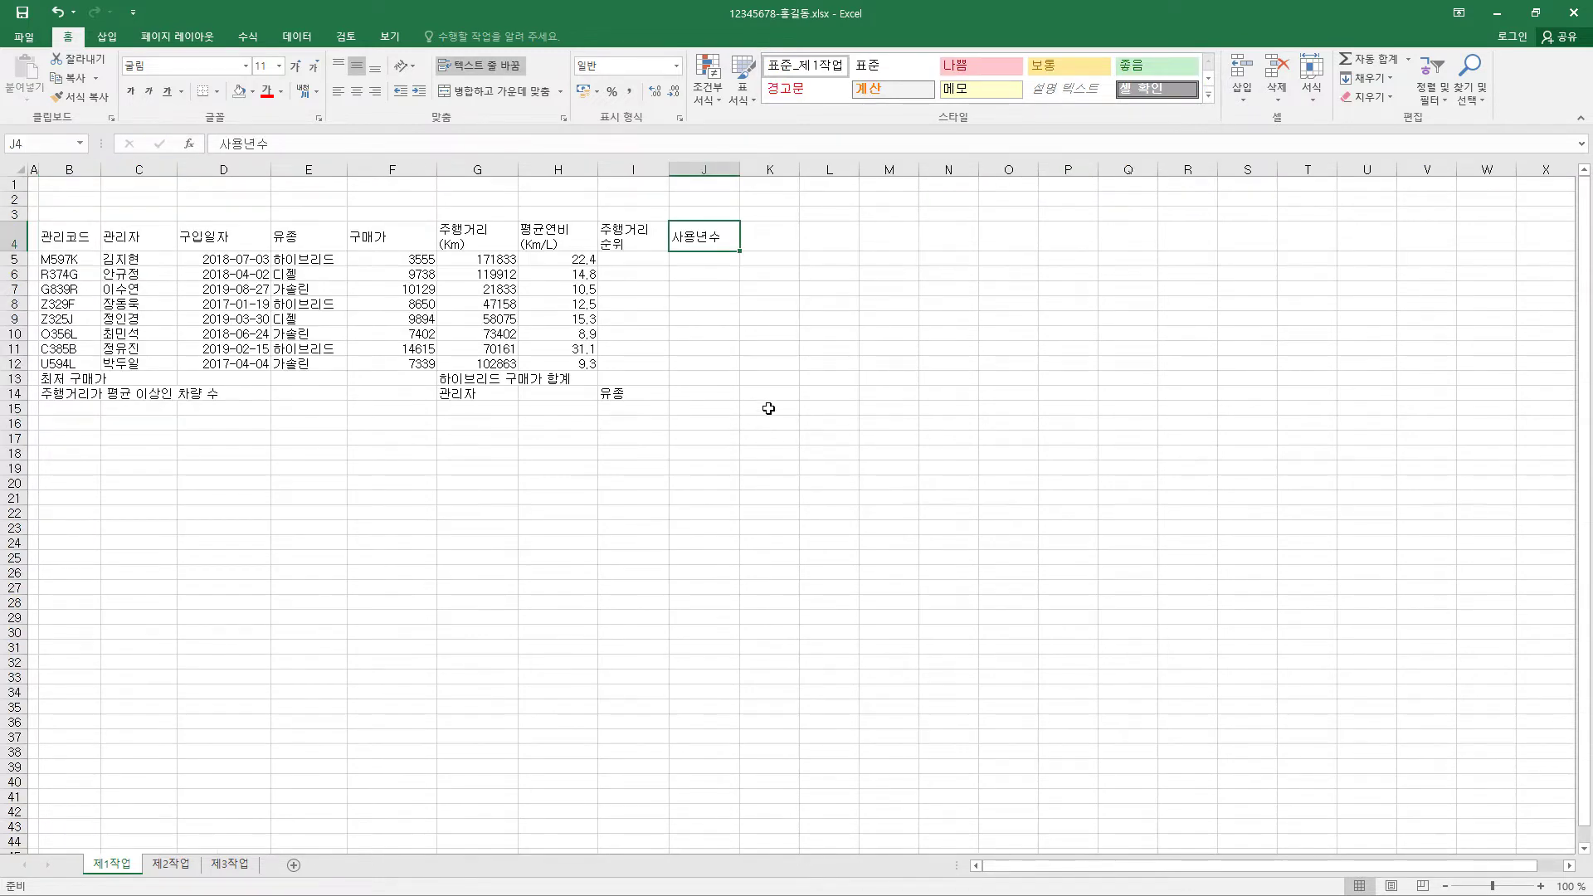
Centre the headings in B4:J4, the records in B5:E12, and the 관리자 and 유종 labels in row 14.
left_click_drag(82, 239, 685, 234)
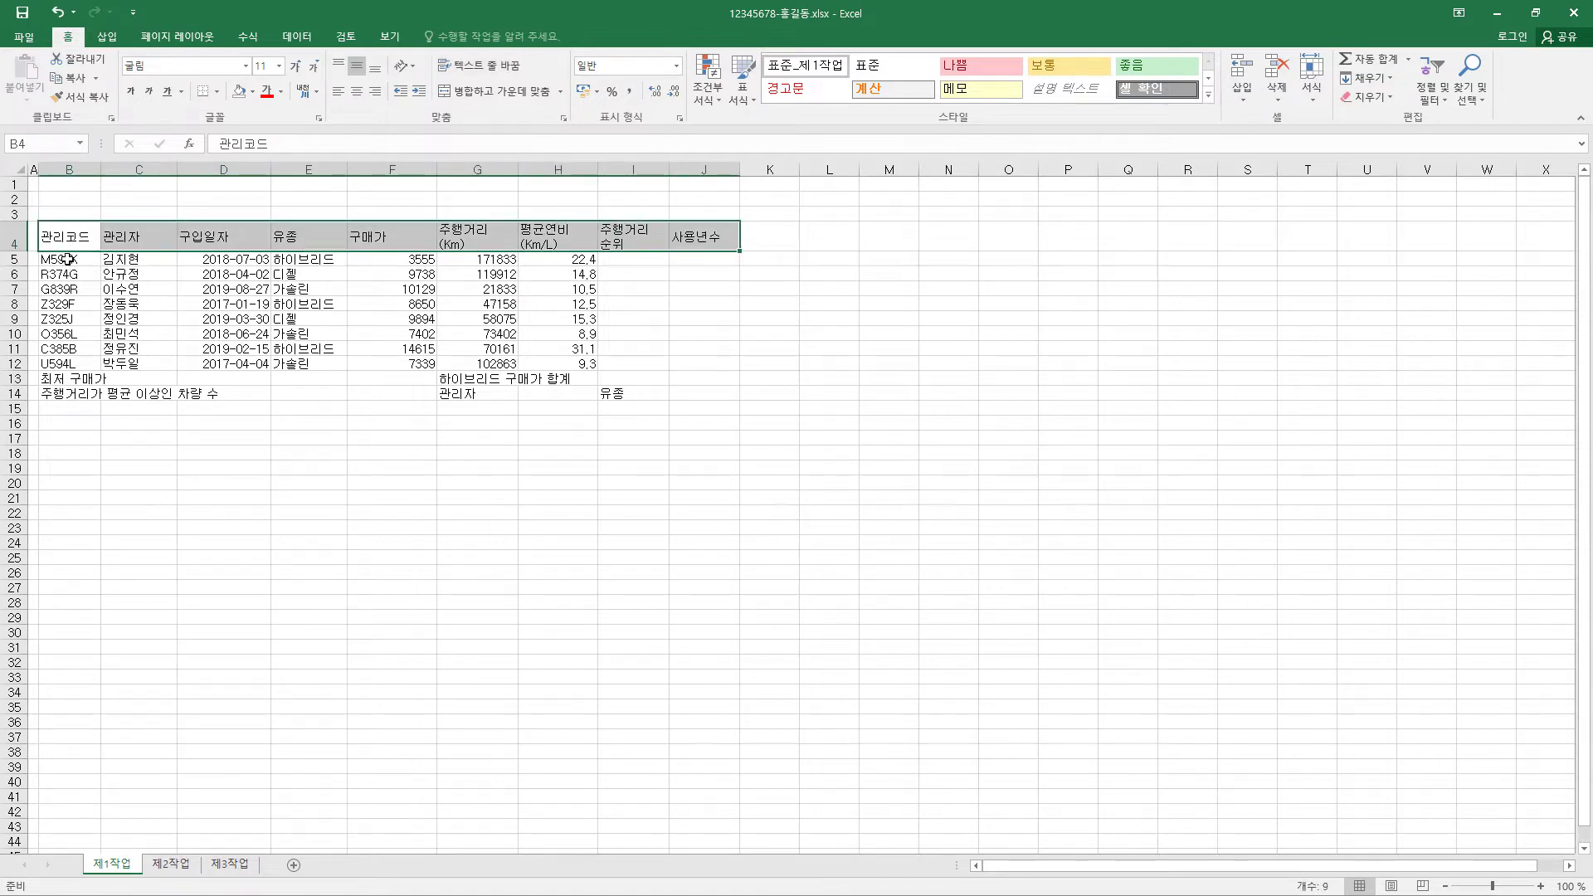
left_click_drag(66, 259, 299, 367)
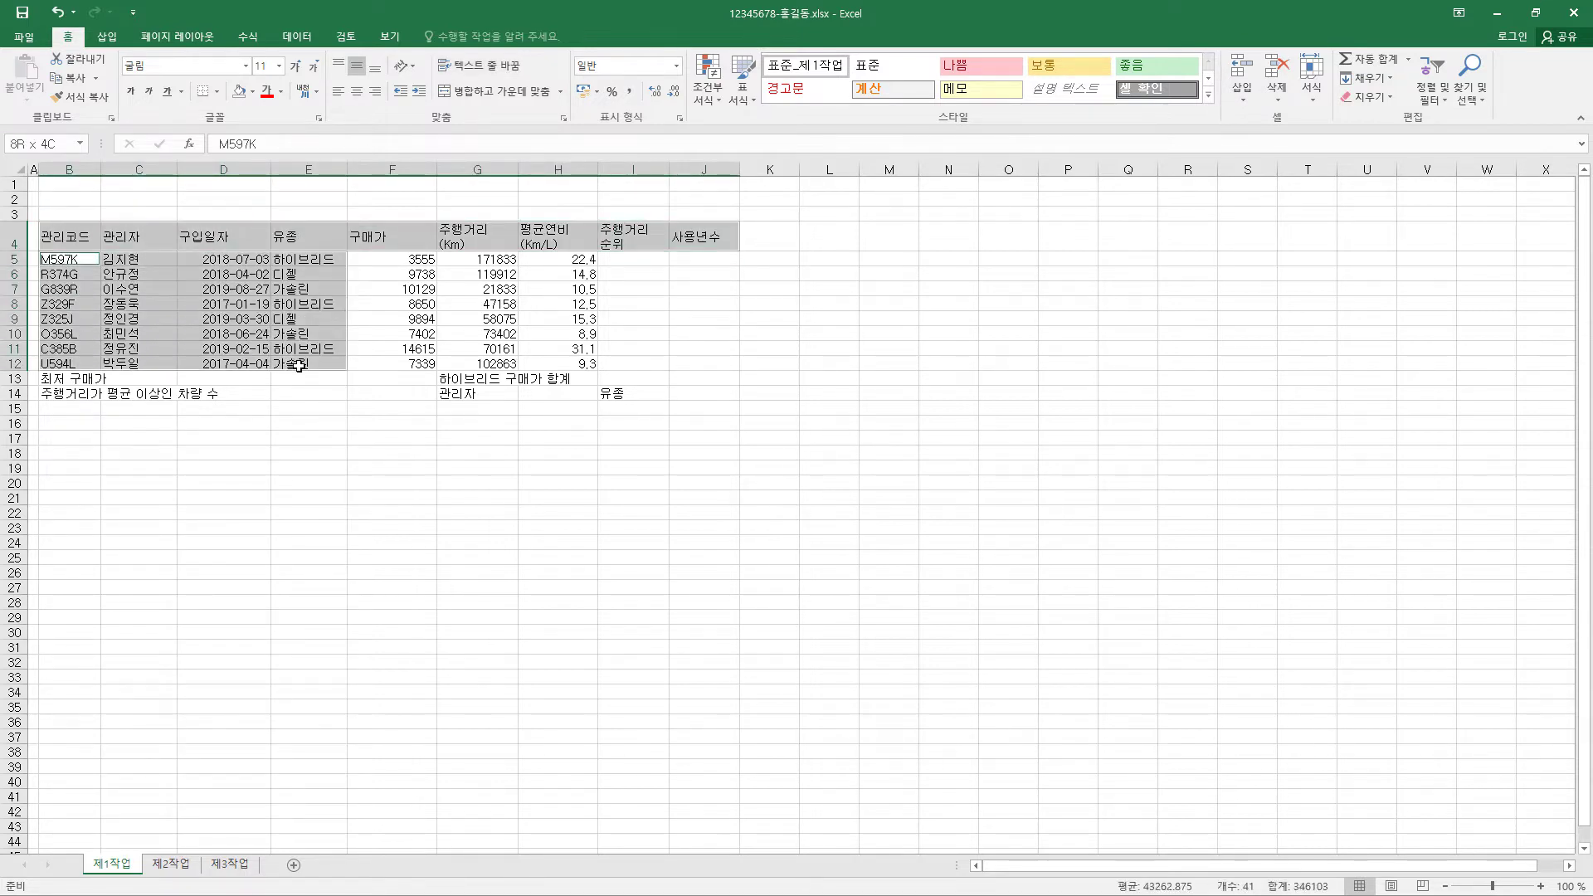
left_click(477, 394, "ctrl")
left_click(633, 393, "ctrl")
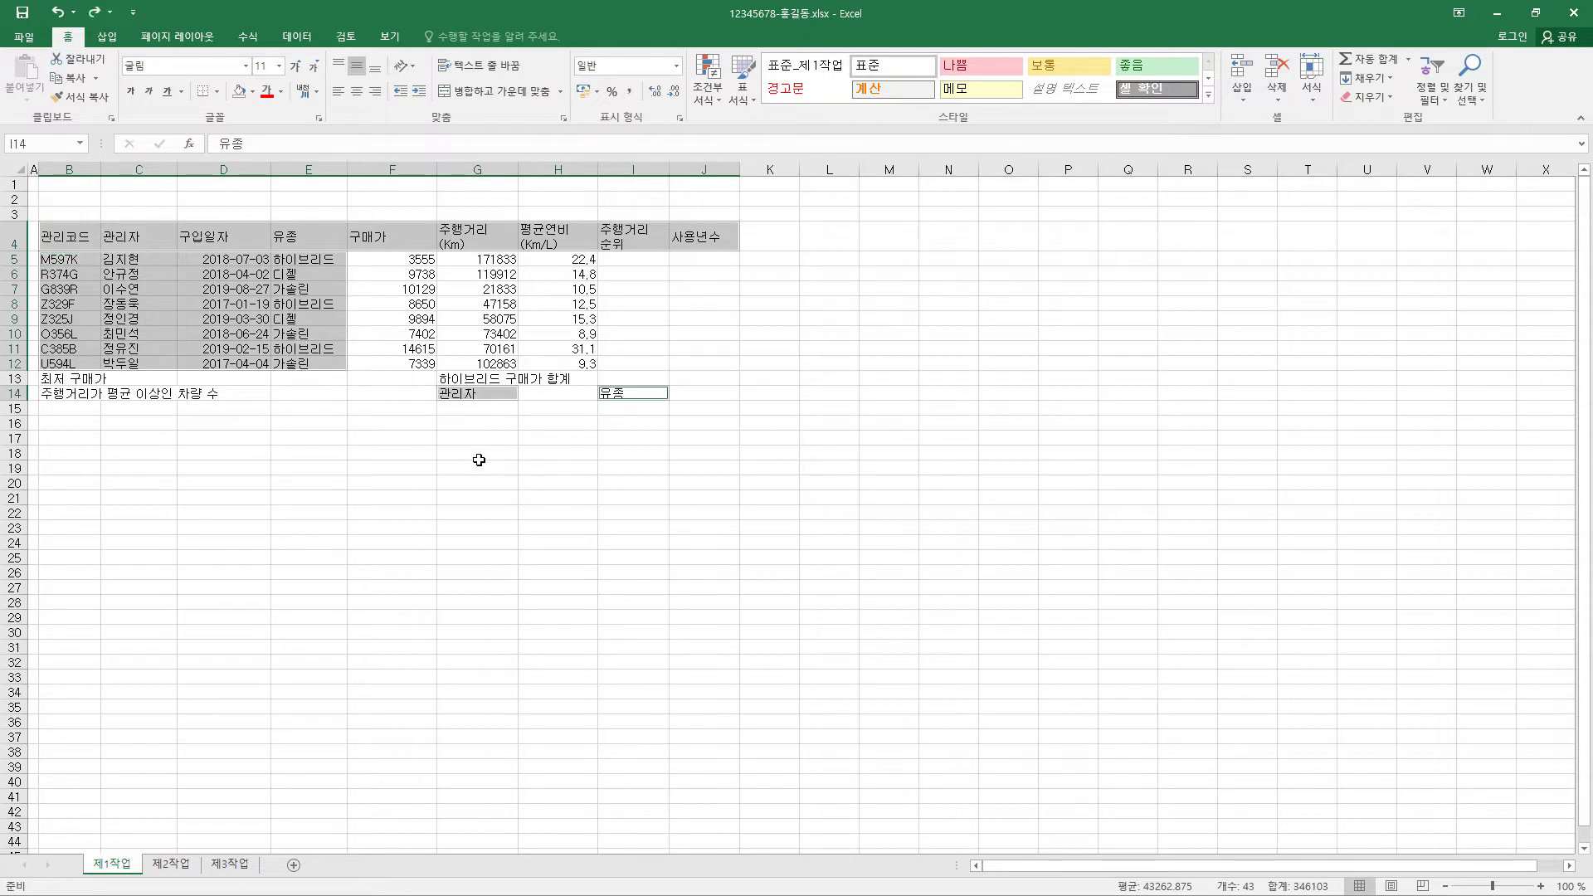
left_click(358, 93)
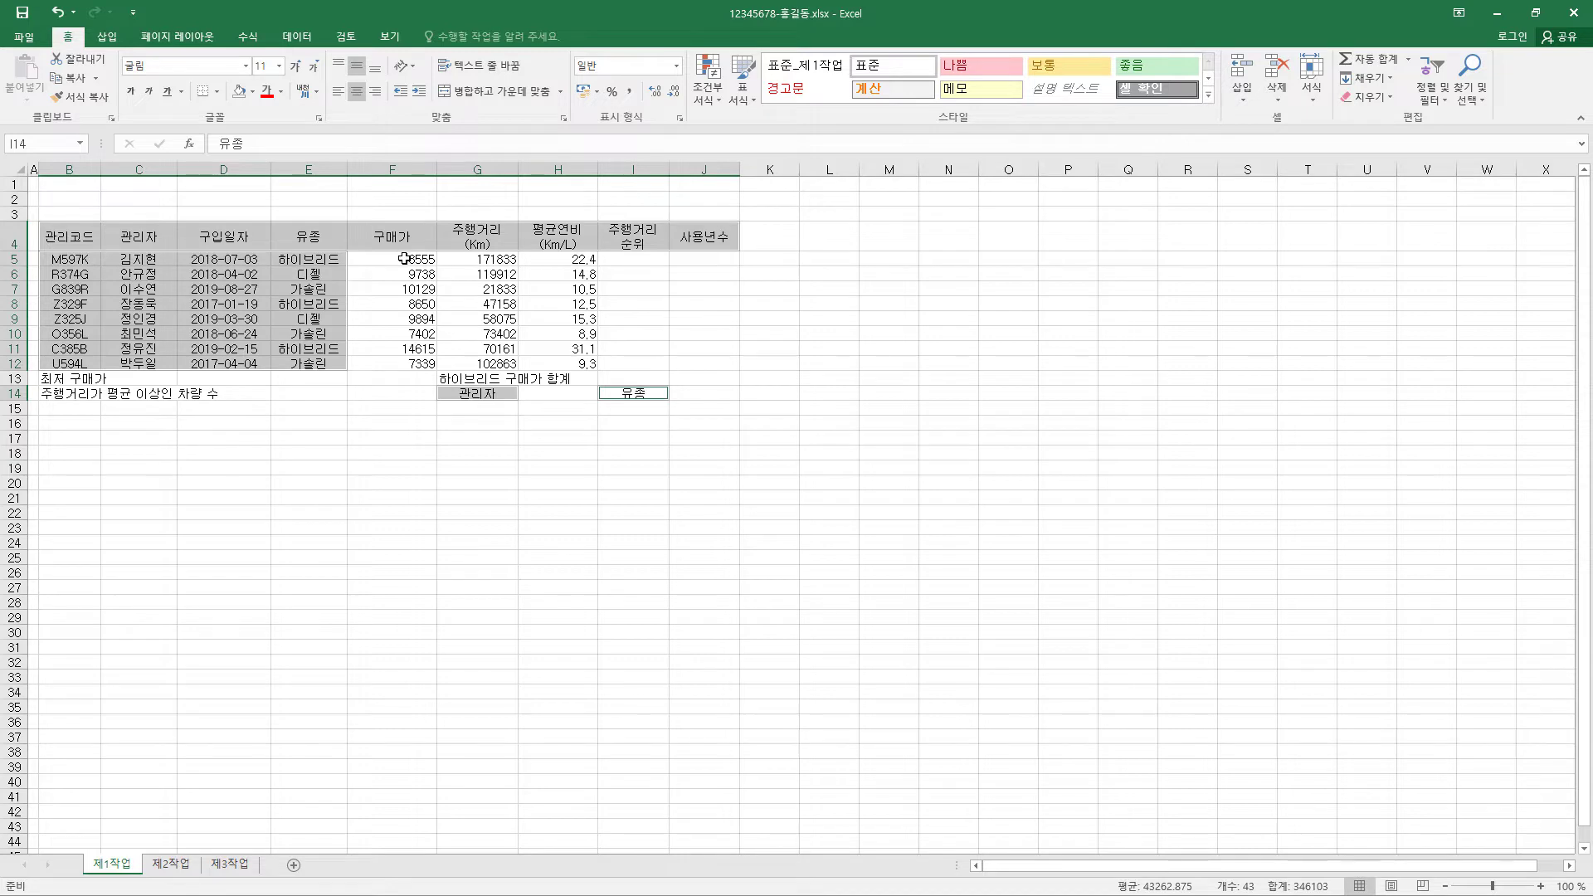
Apply the accounting format with no currency symbol and 0 decimals to the 구매가 and 평균연비 values in F5:F12 and H5:H12.
left_click_drag(413, 260, 410, 363)
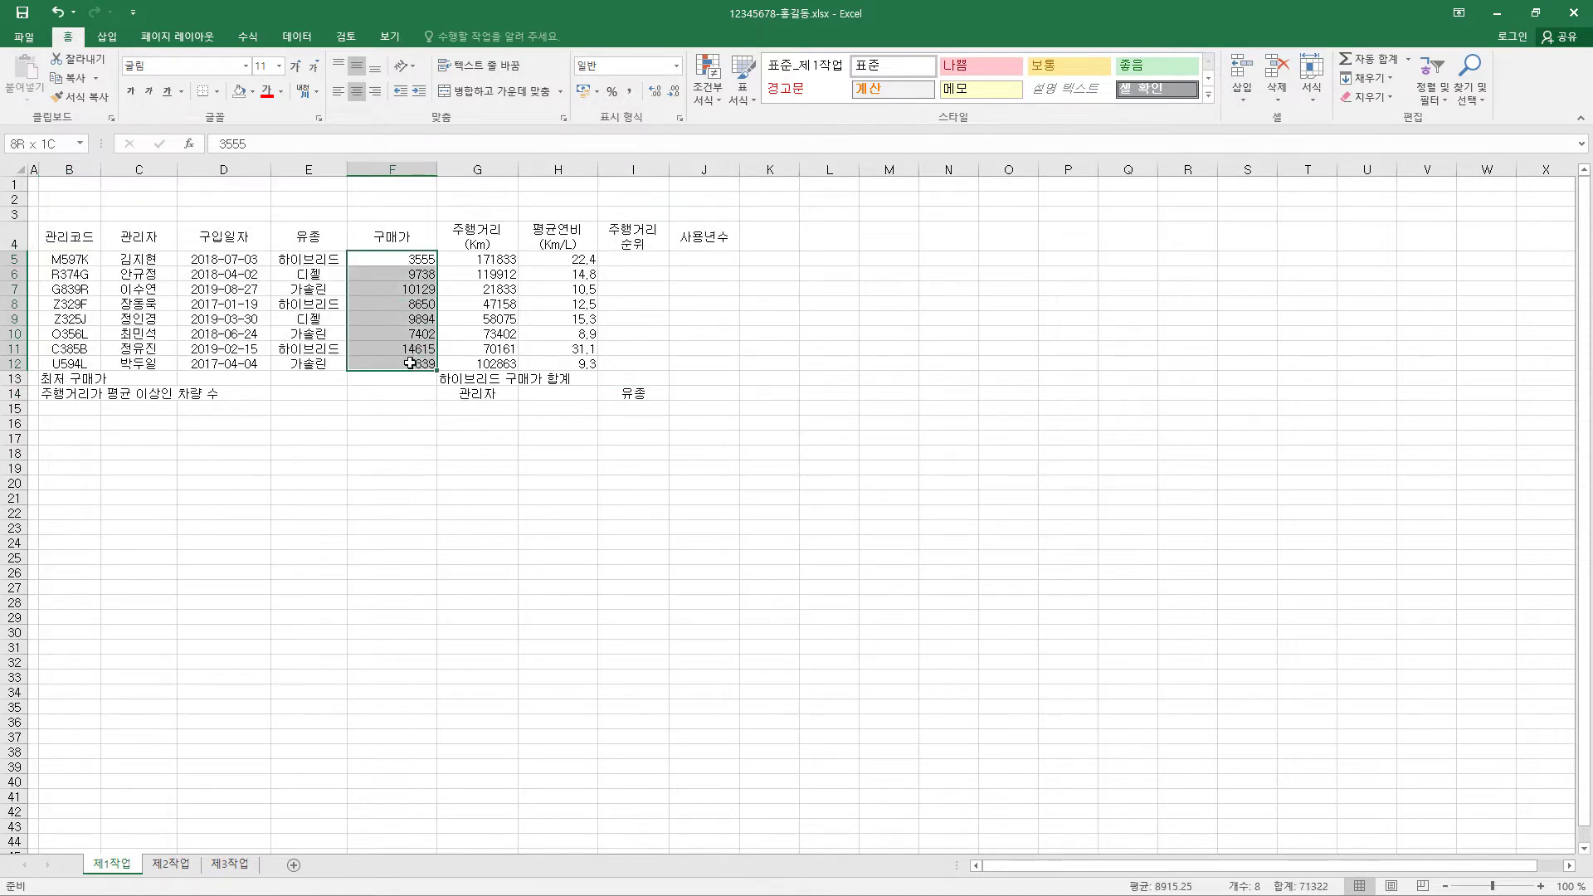
left_click_drag(581, 258, 581, 365)
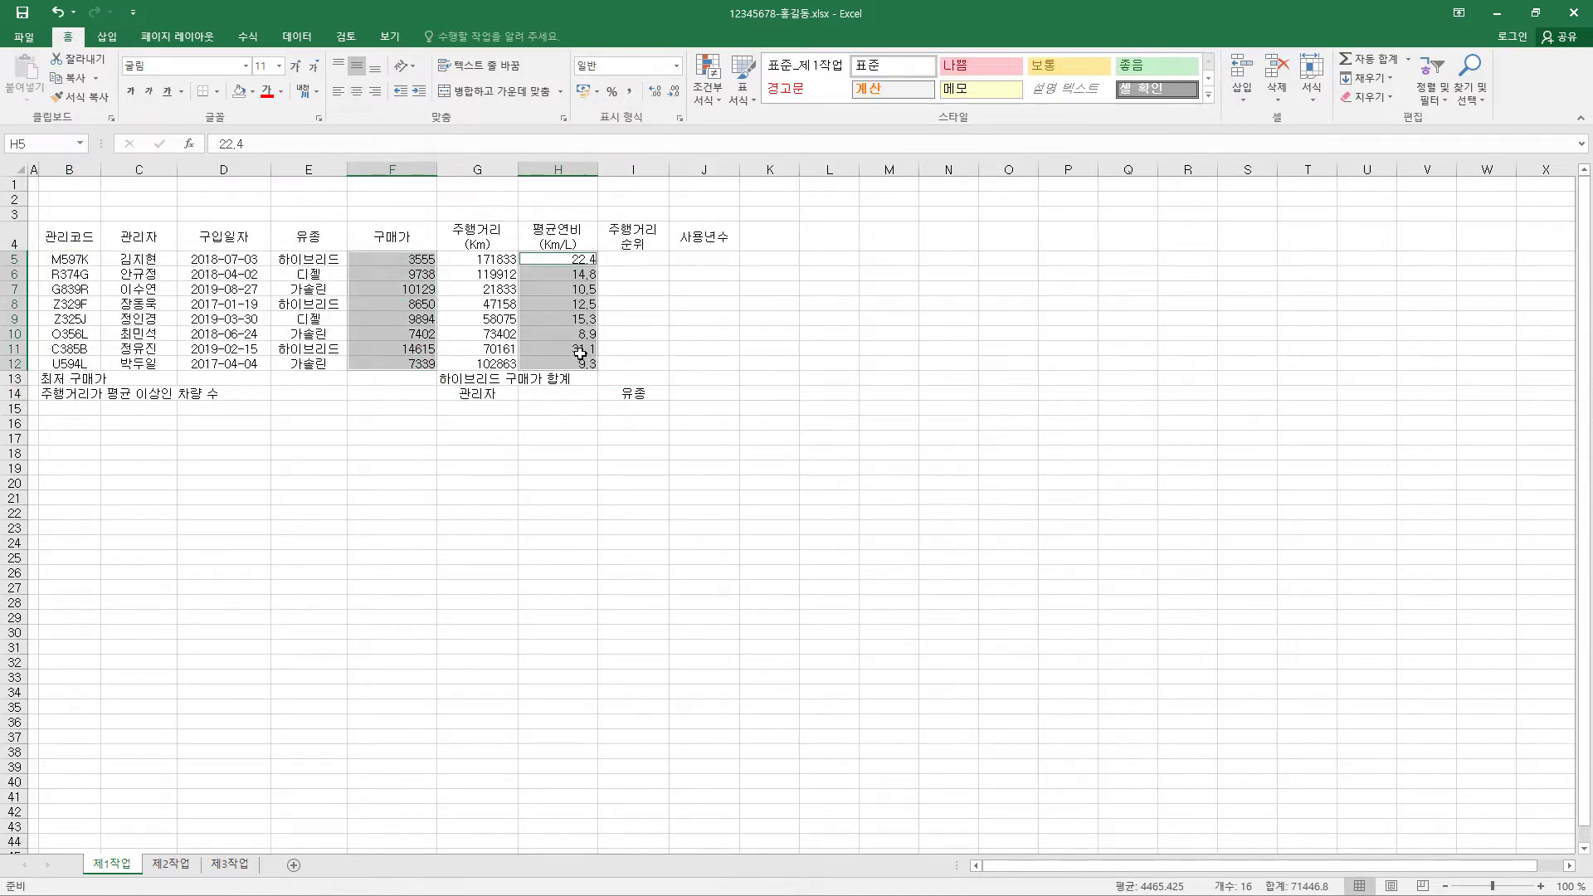
key("ctrl+1")
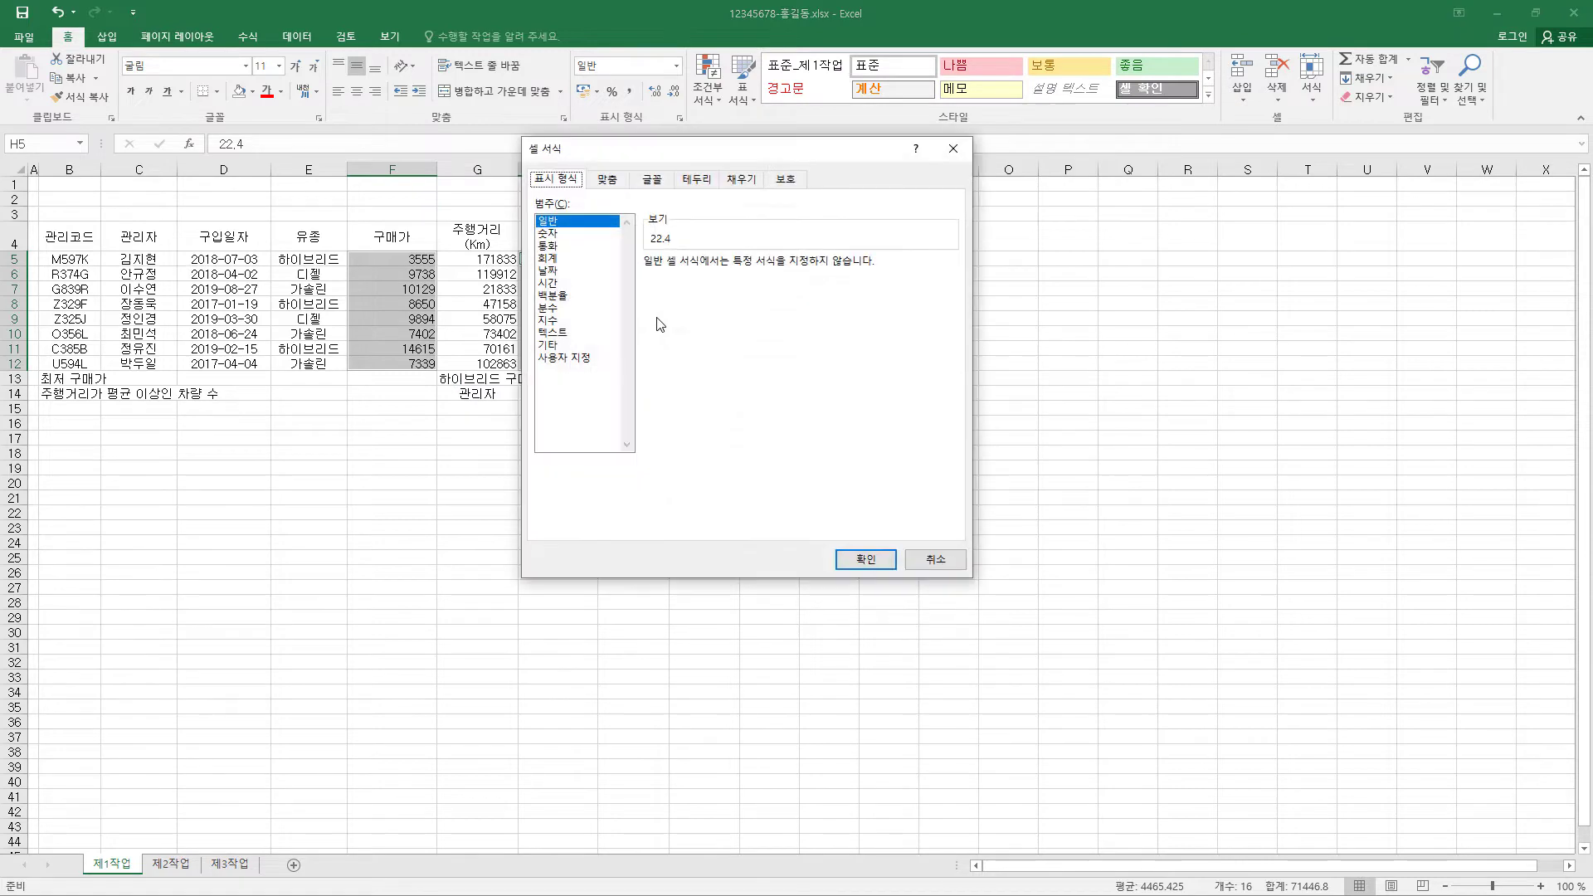
left_click(568, 258)
left_click(725, 292)
left_click(710, 307)
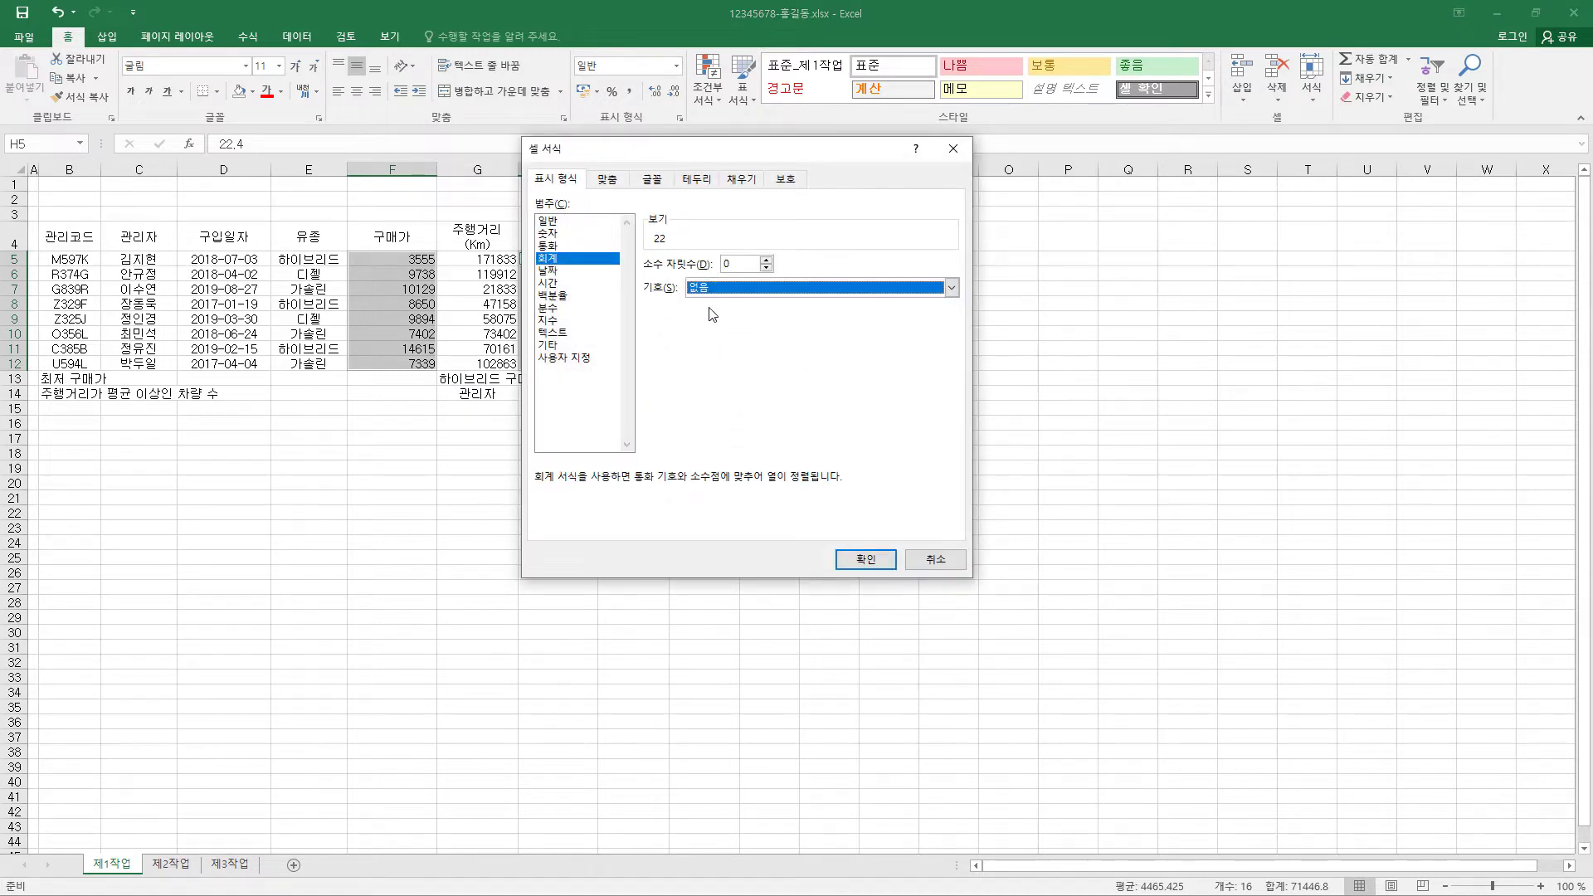
left_click(866, 559)
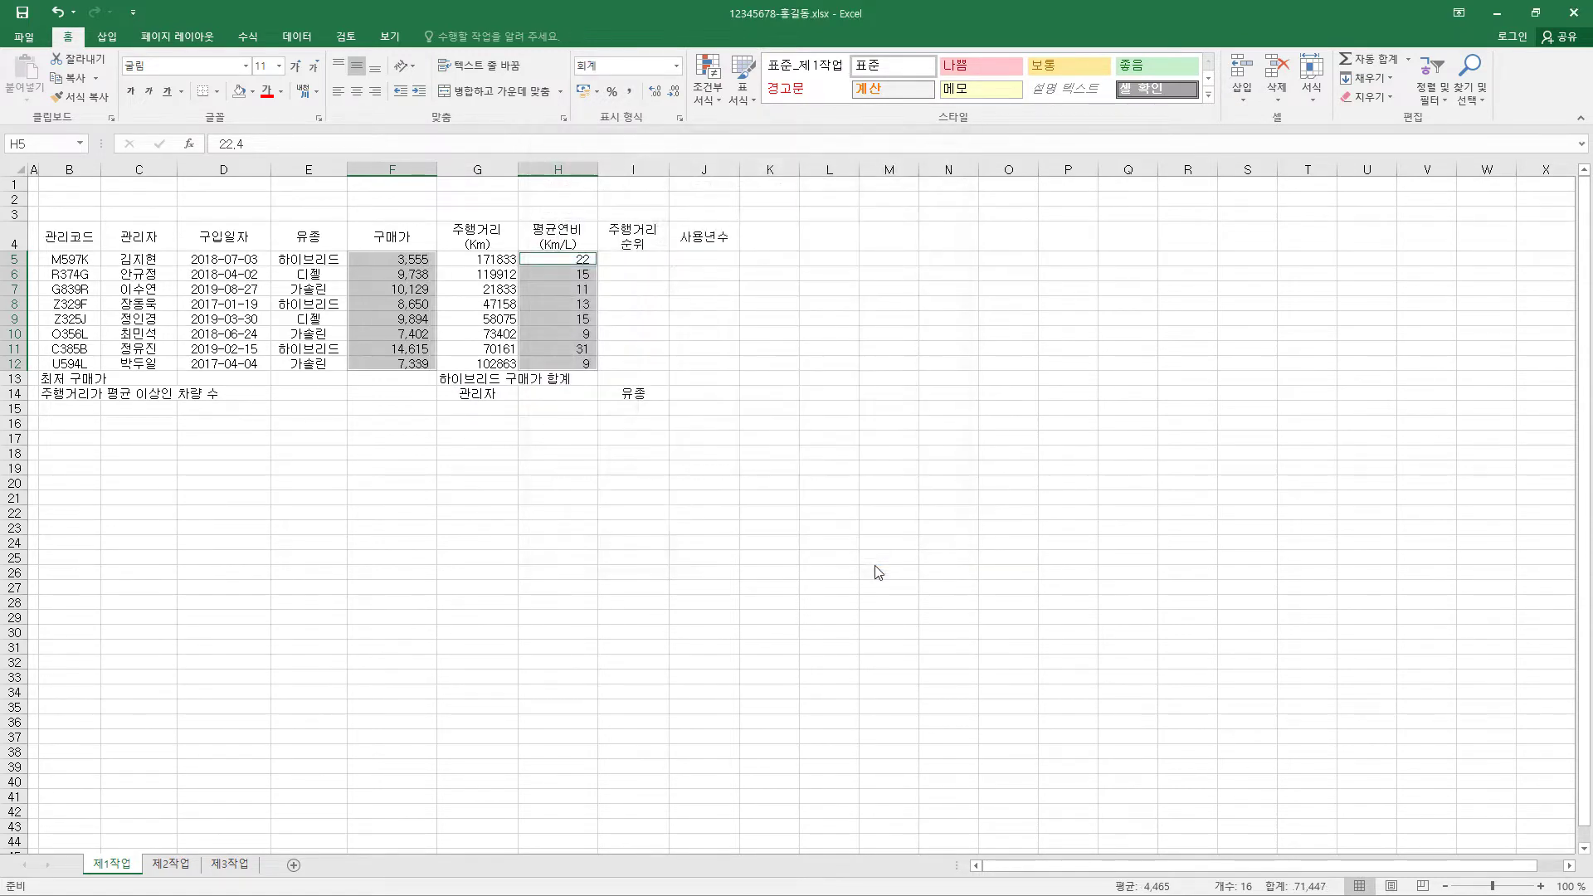
Format the 주행거리 values in G5:G12 as numbers with 0 decimals and a thousands separator.
left_click_drag(492, 258, 496, 363)
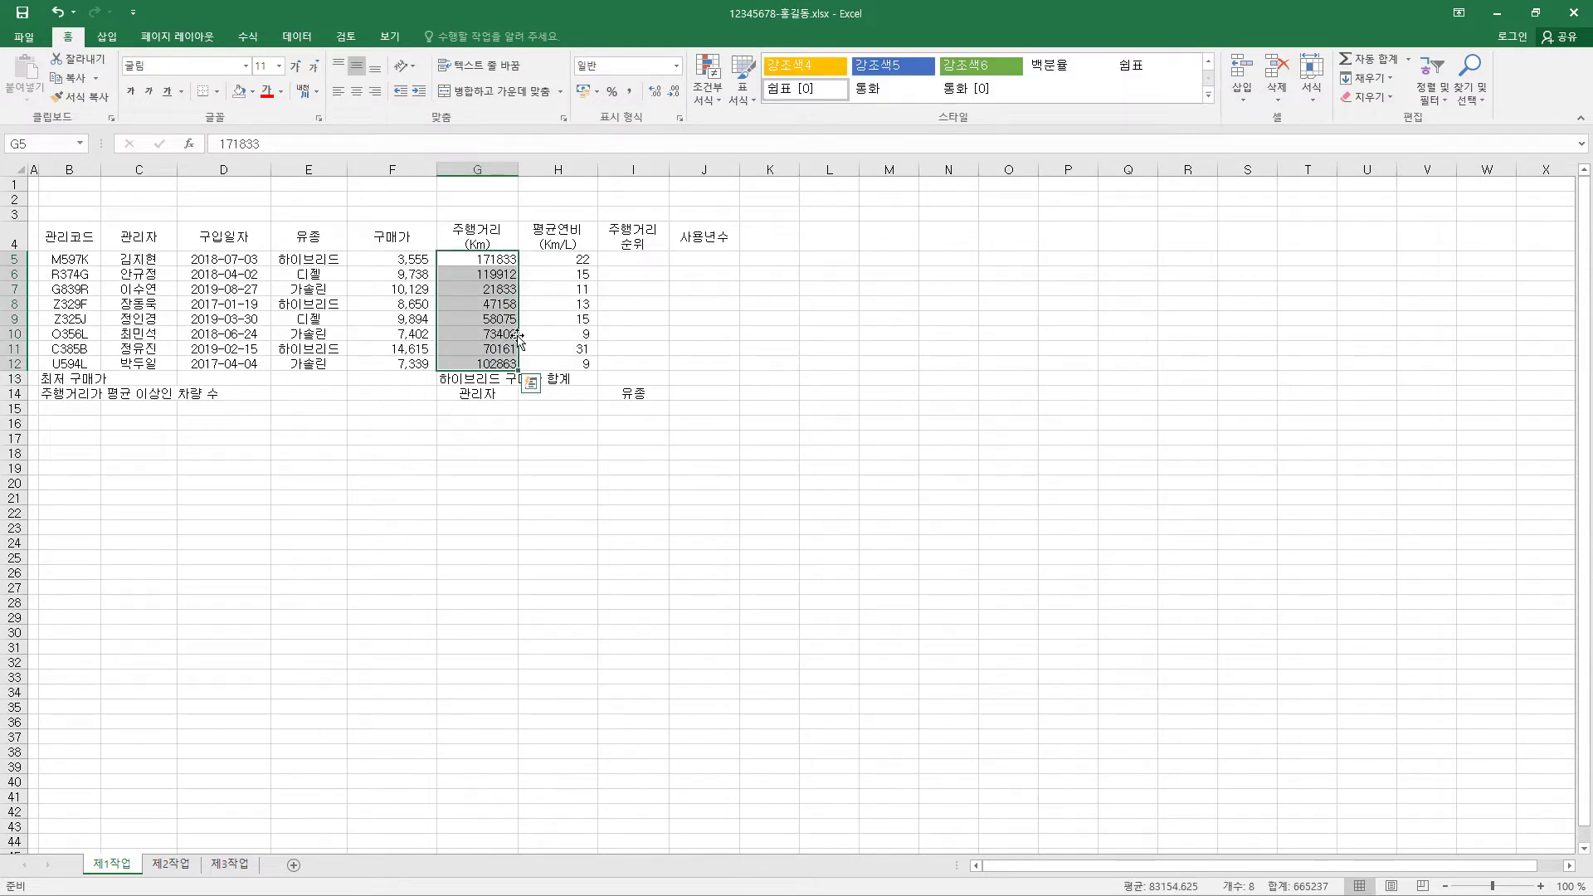
key("ctrl+1")
left_click(567, 235)
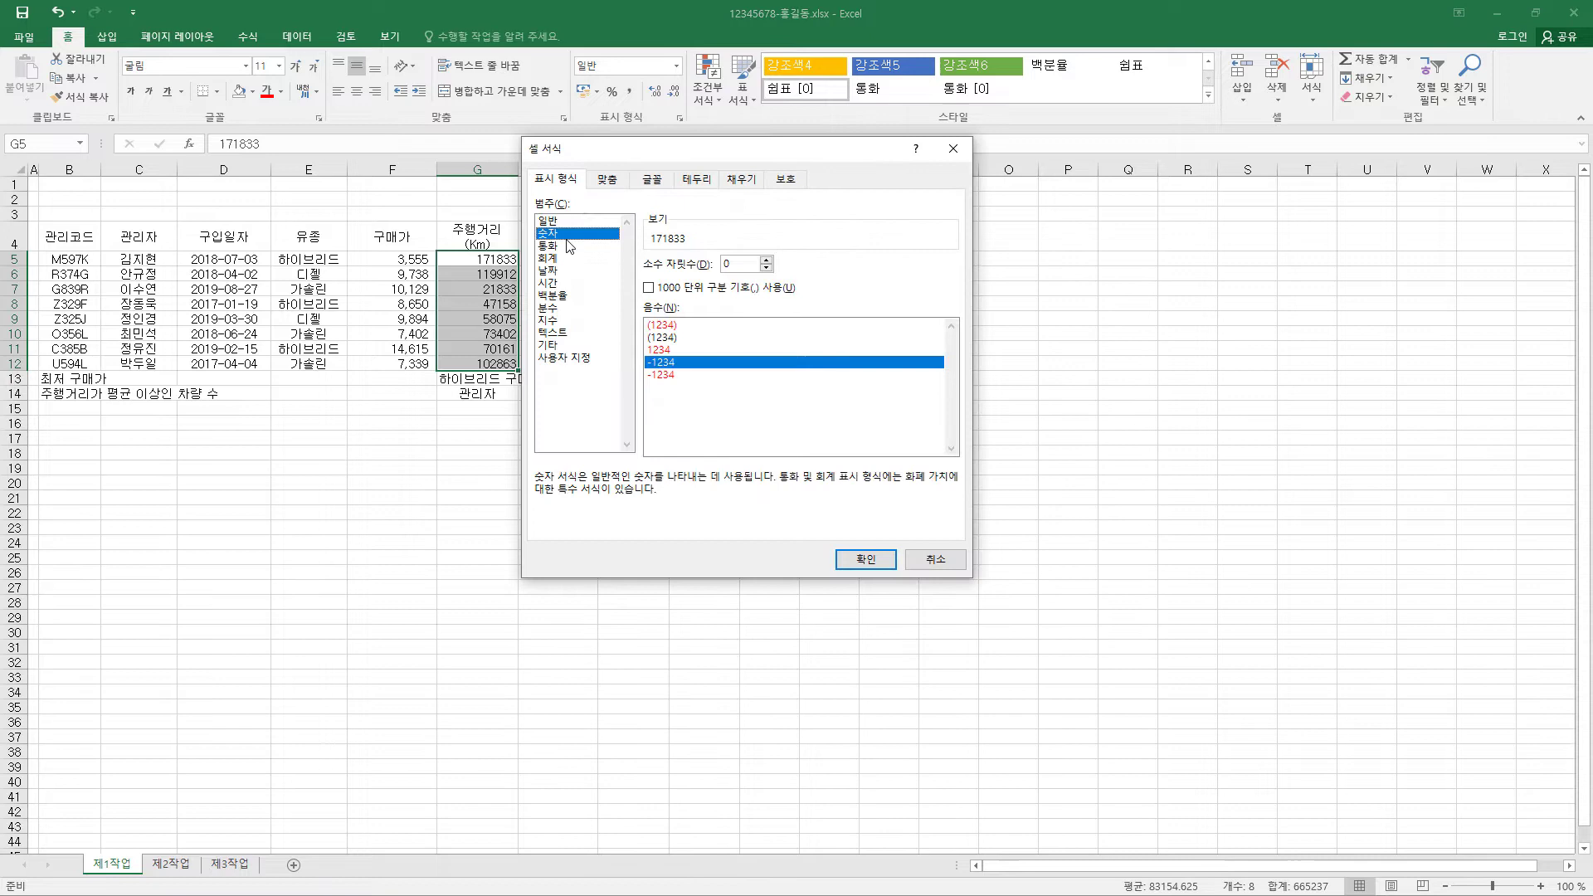
left_click(650, 288)
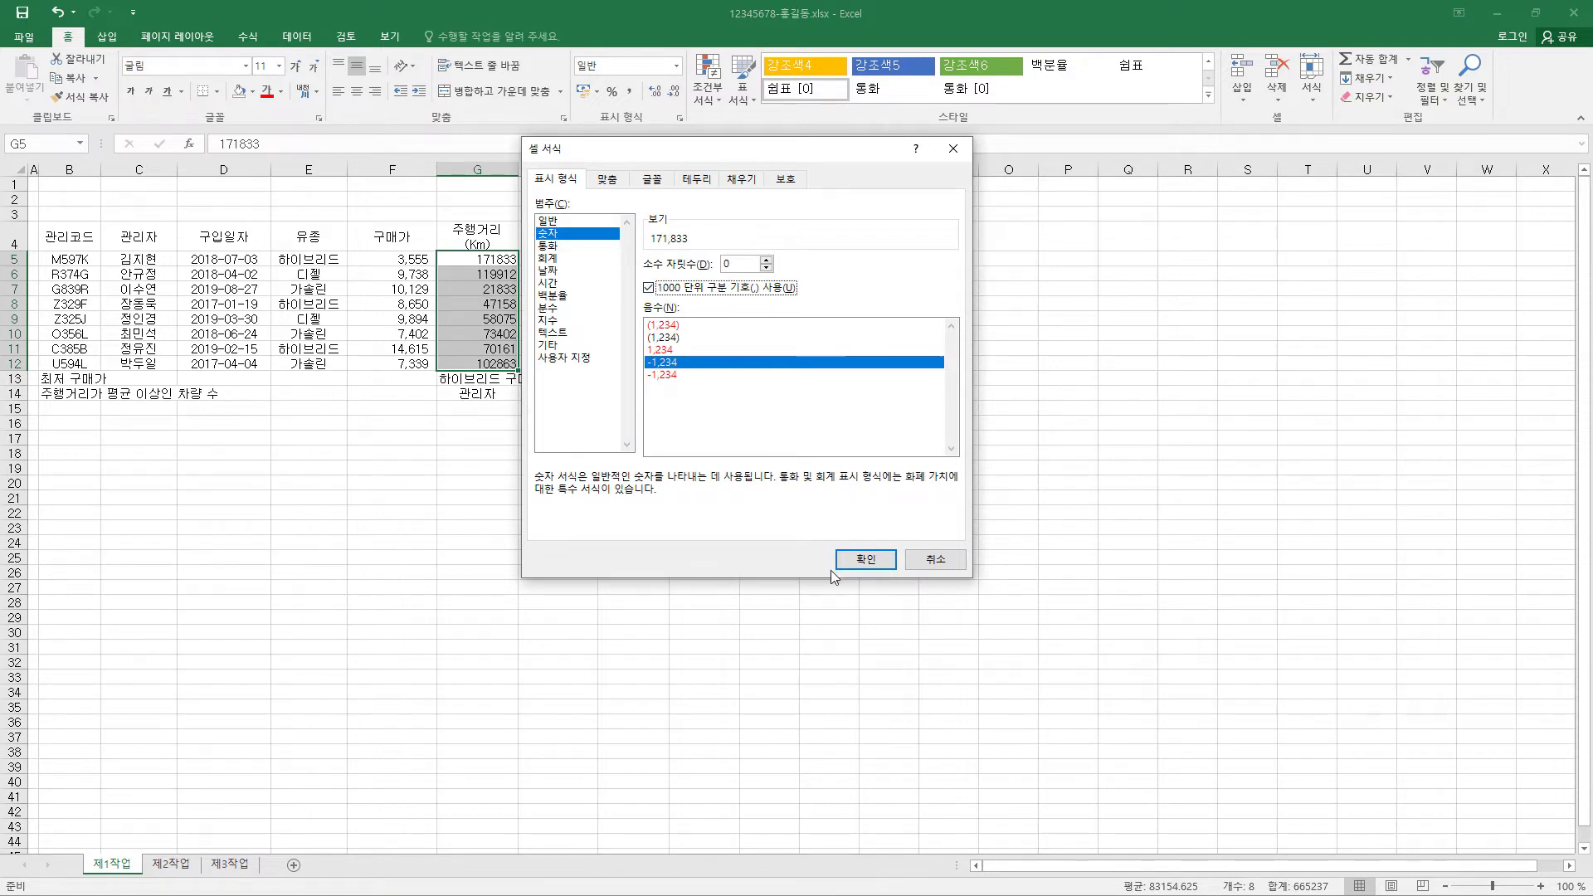
left_click(868, 560)
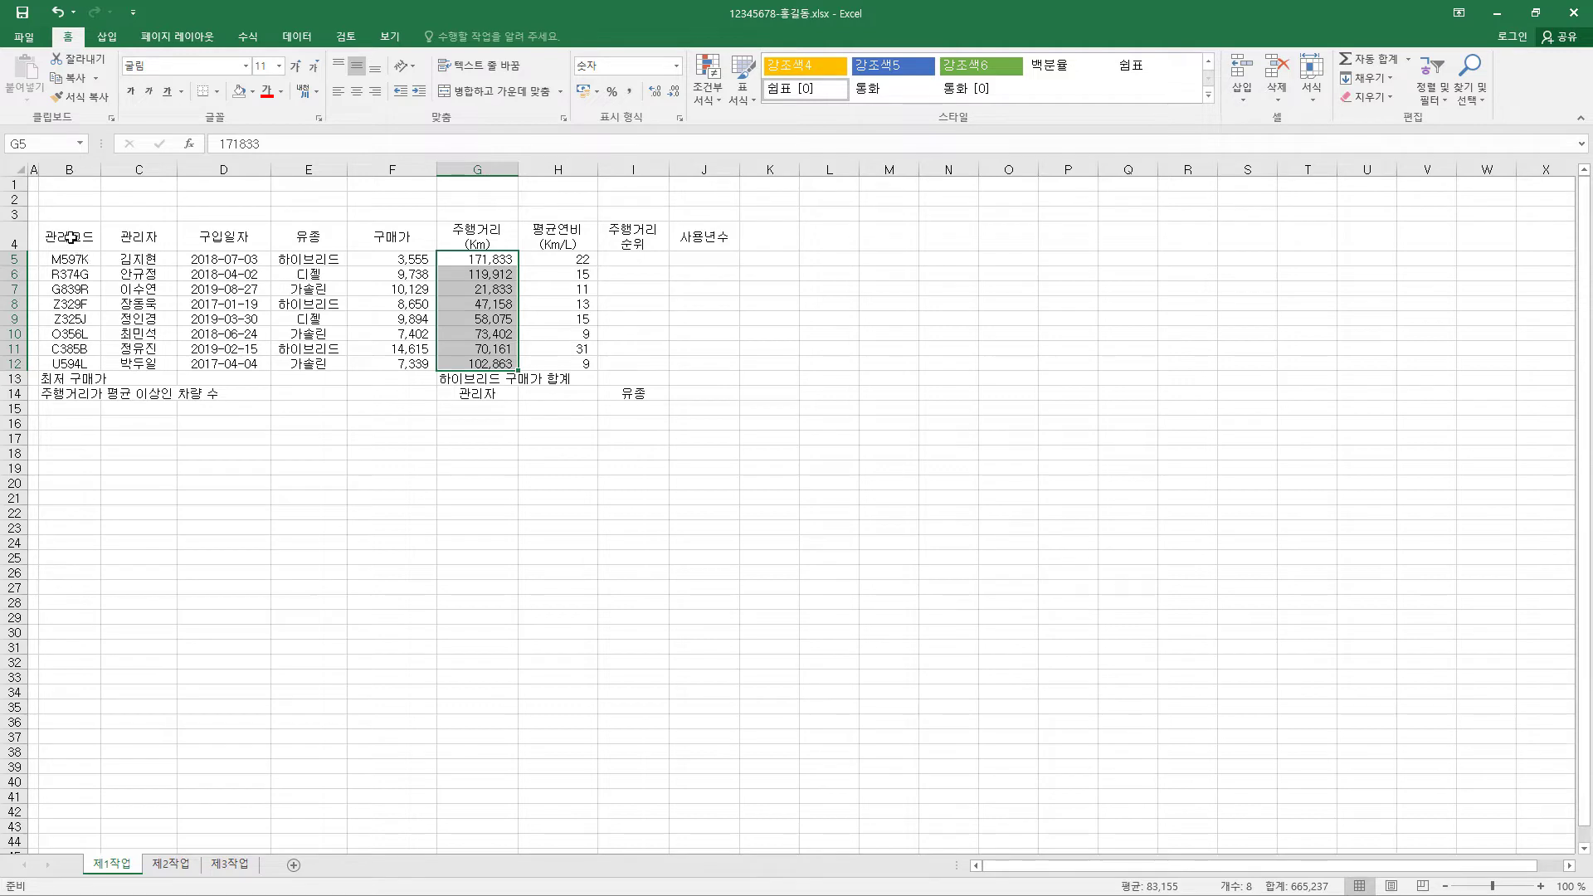
Apply all borders to B4:J14 and a thick outside border around the whole table, the heading row B4:J4 and the summary rows B13:J14.
left_click_drag(71, 238, 680, 392)
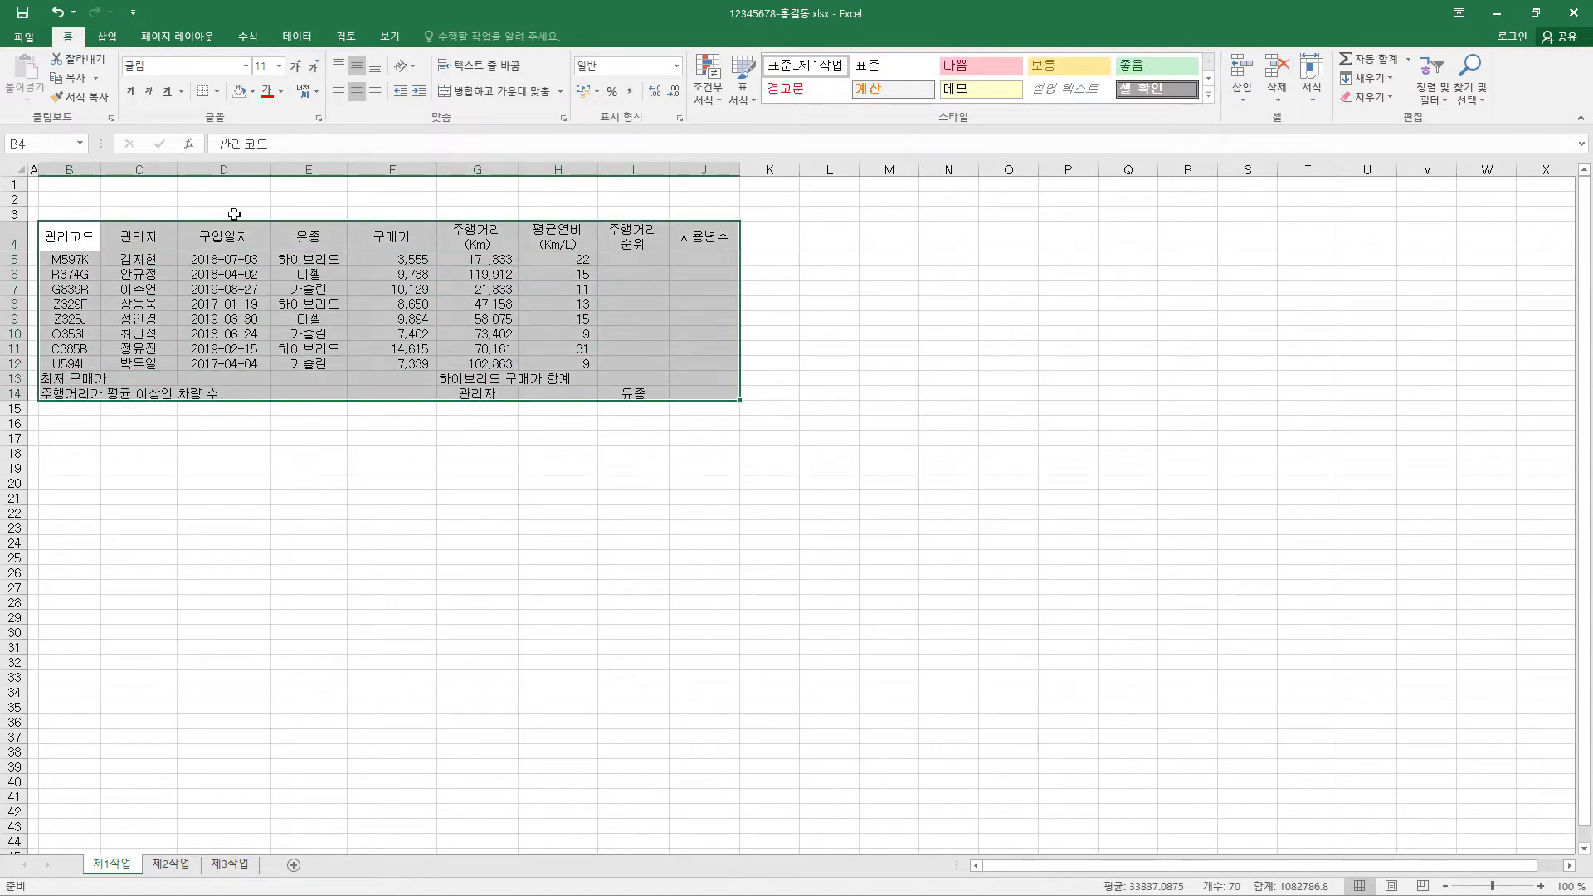
left_click(217, 92)
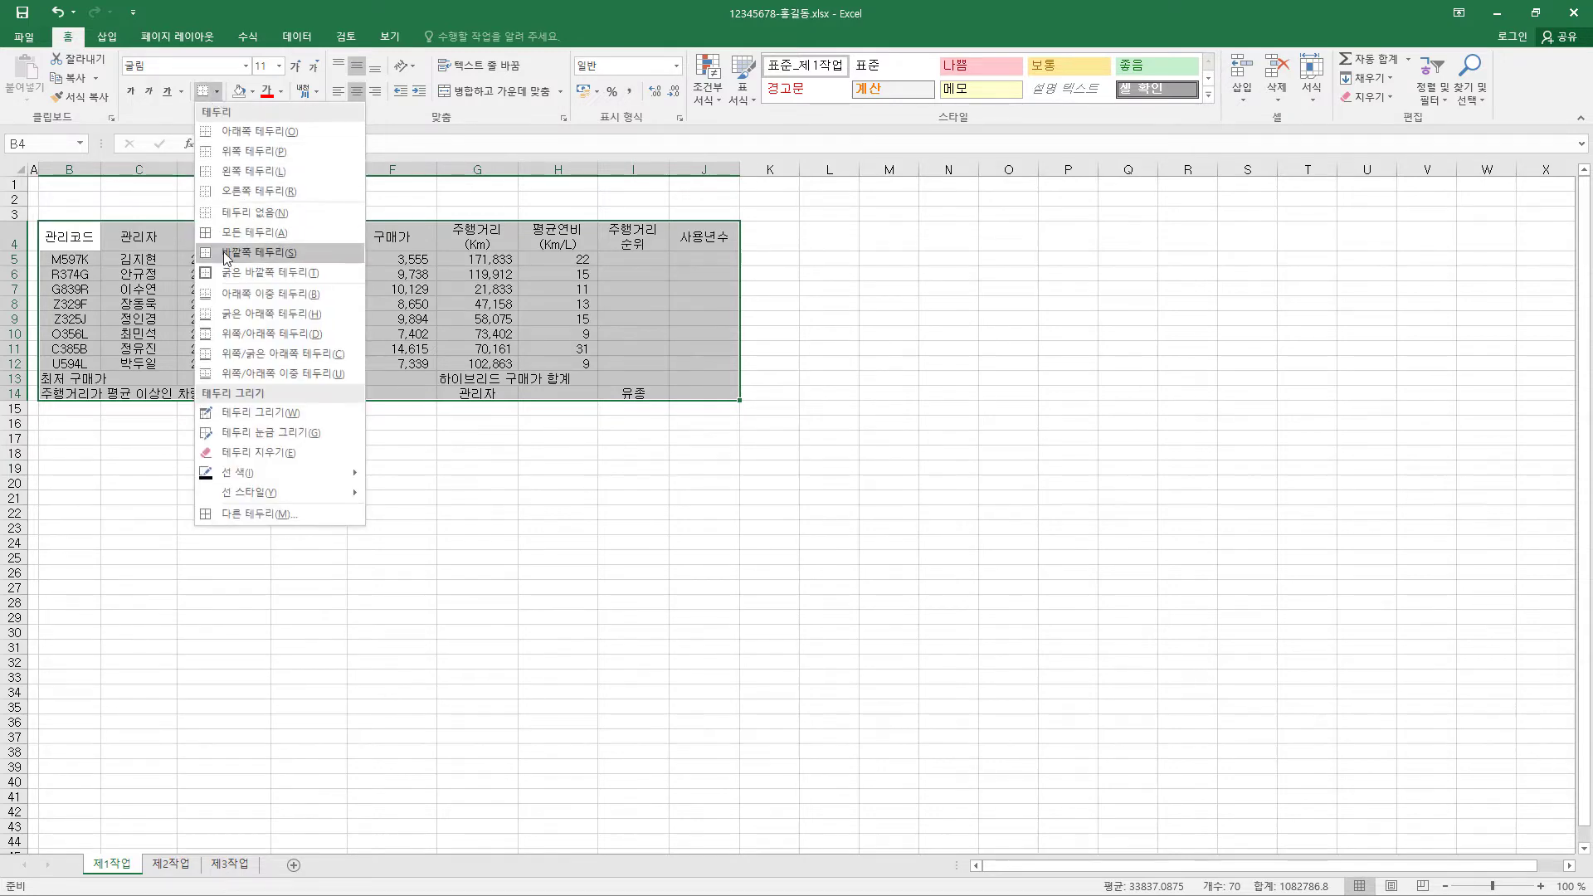
left_click(227, 225)
left_click(216, 93)
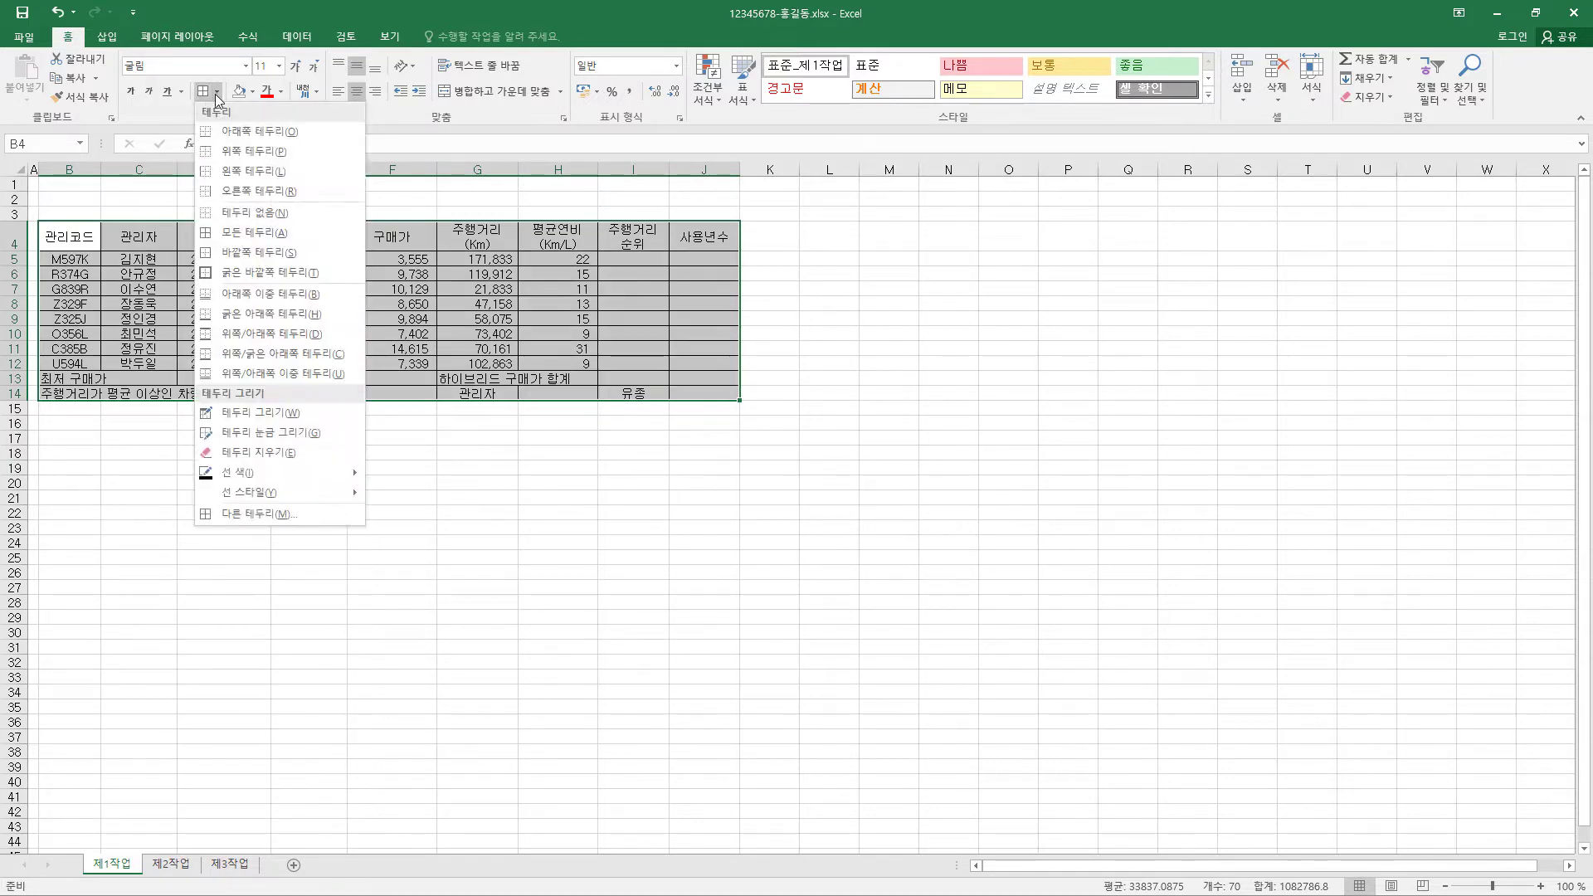
left_click(241, 274)
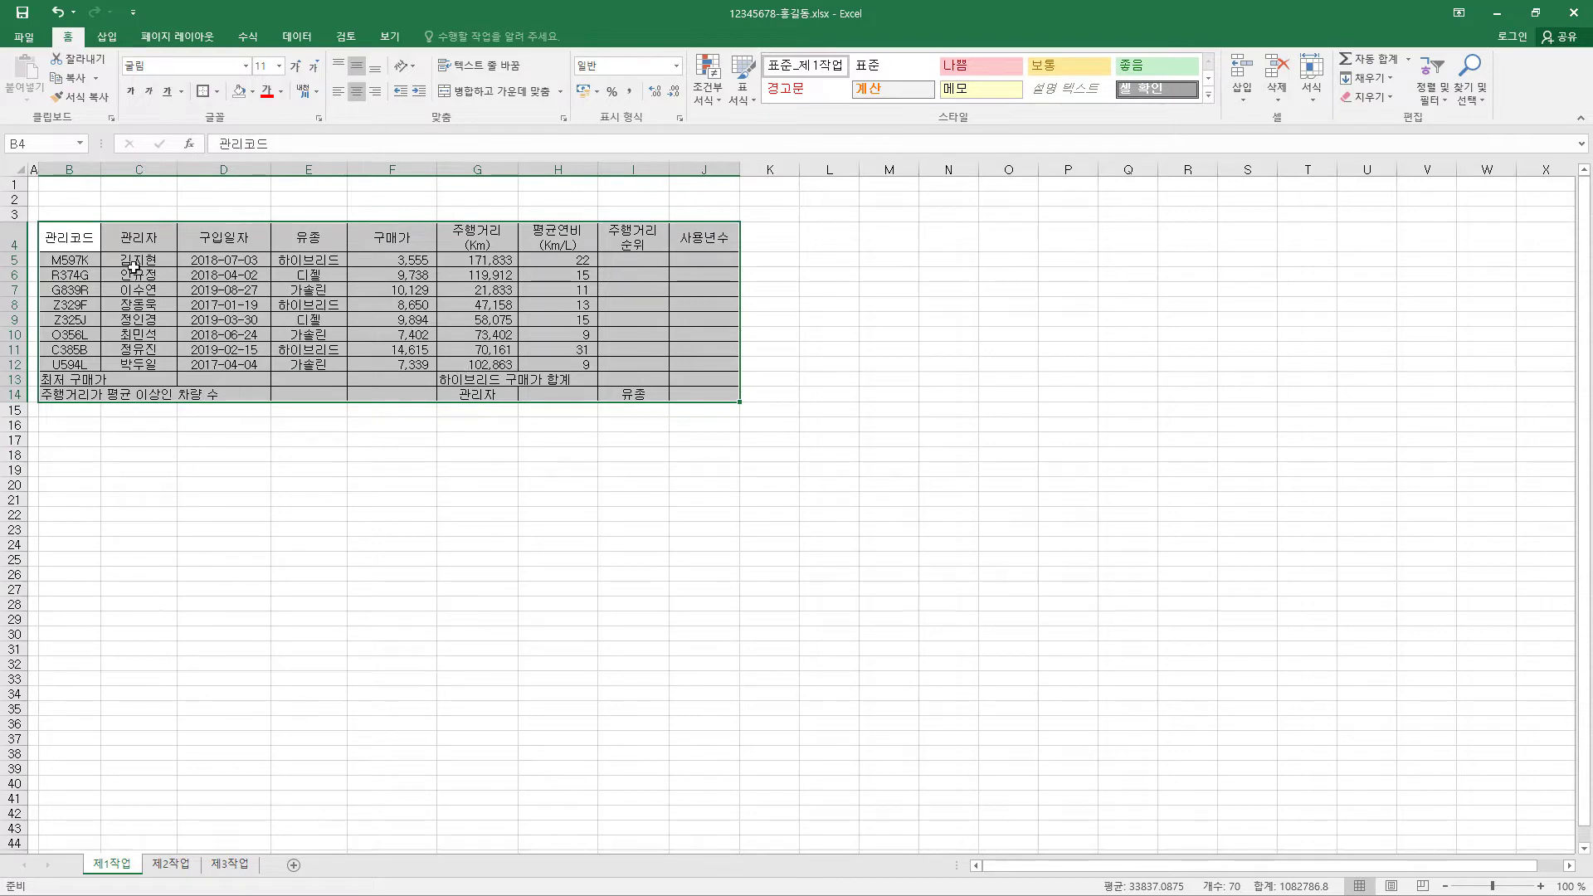
left_click_drag(82, 238, 694, 238)
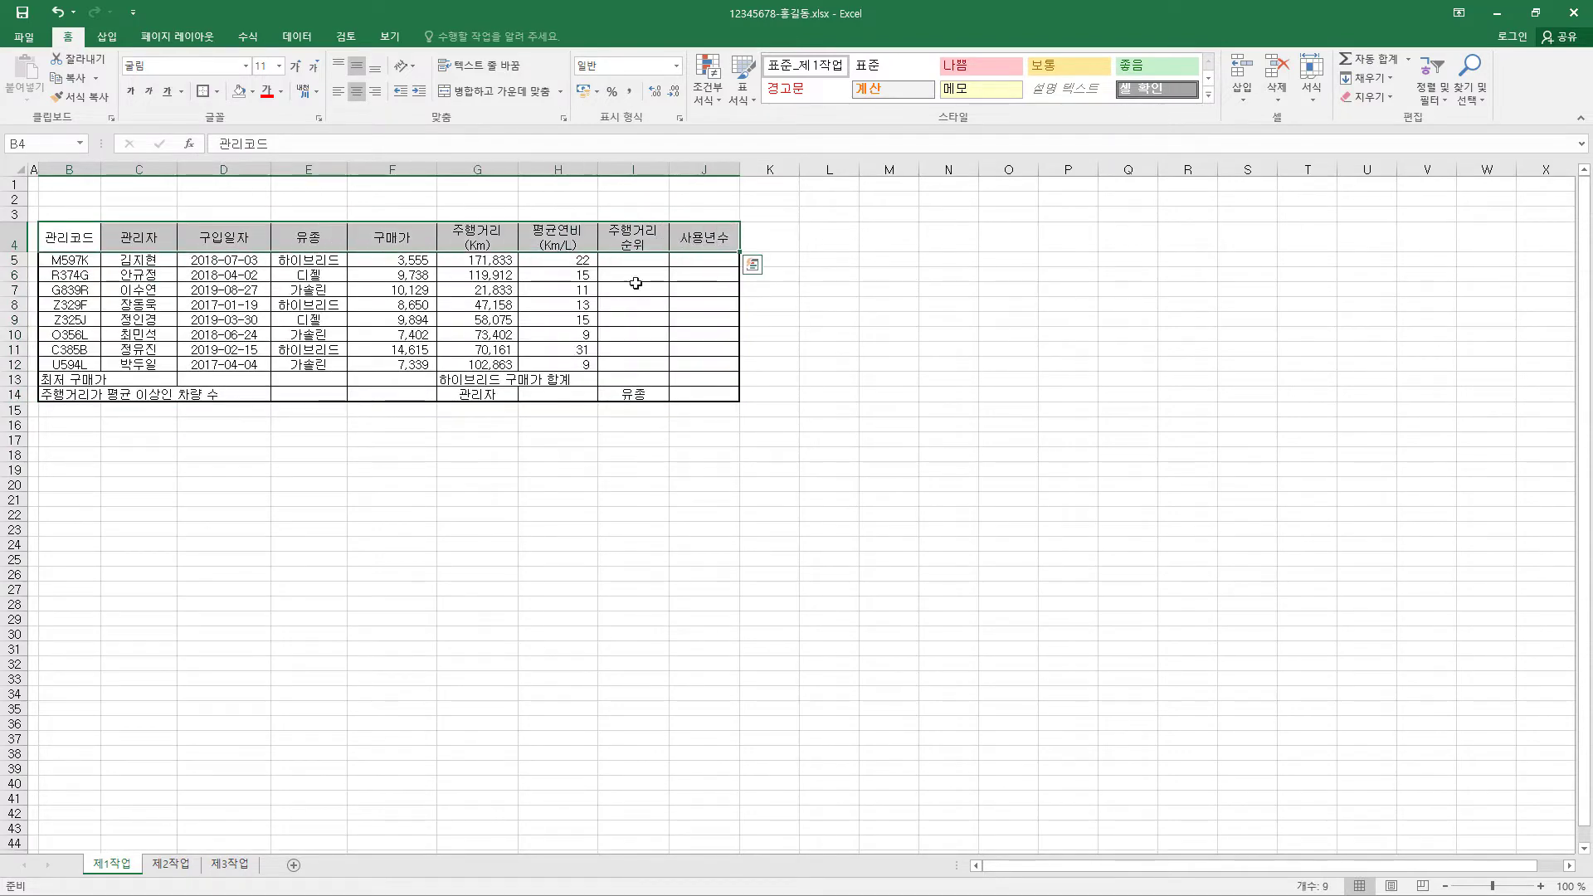
left_click_drag(78, 382, 734, 389)
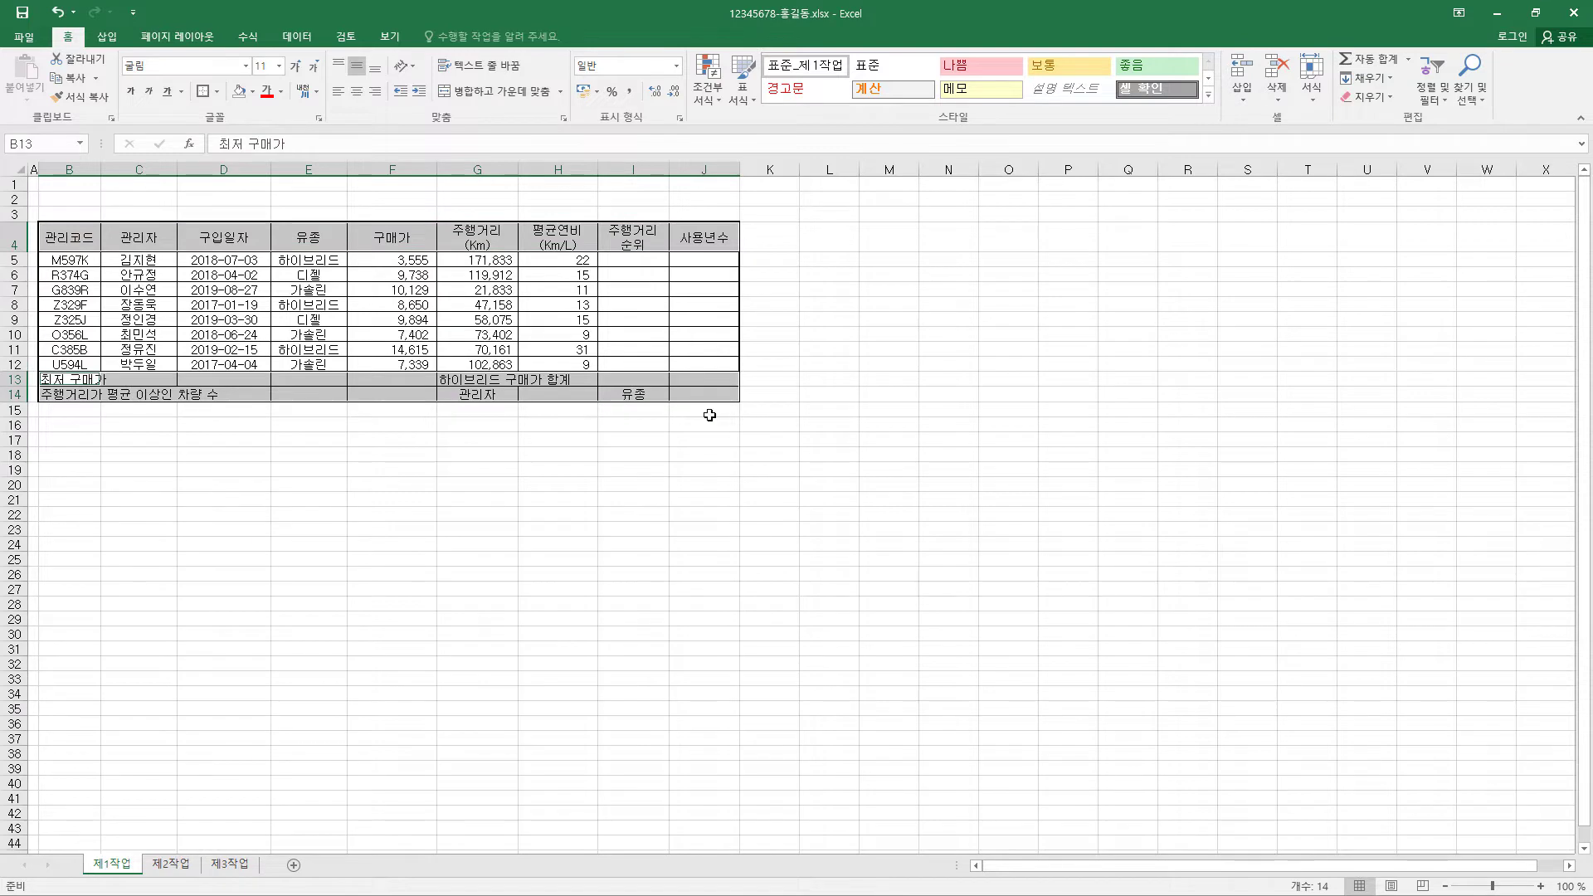
left_click(206, 96)
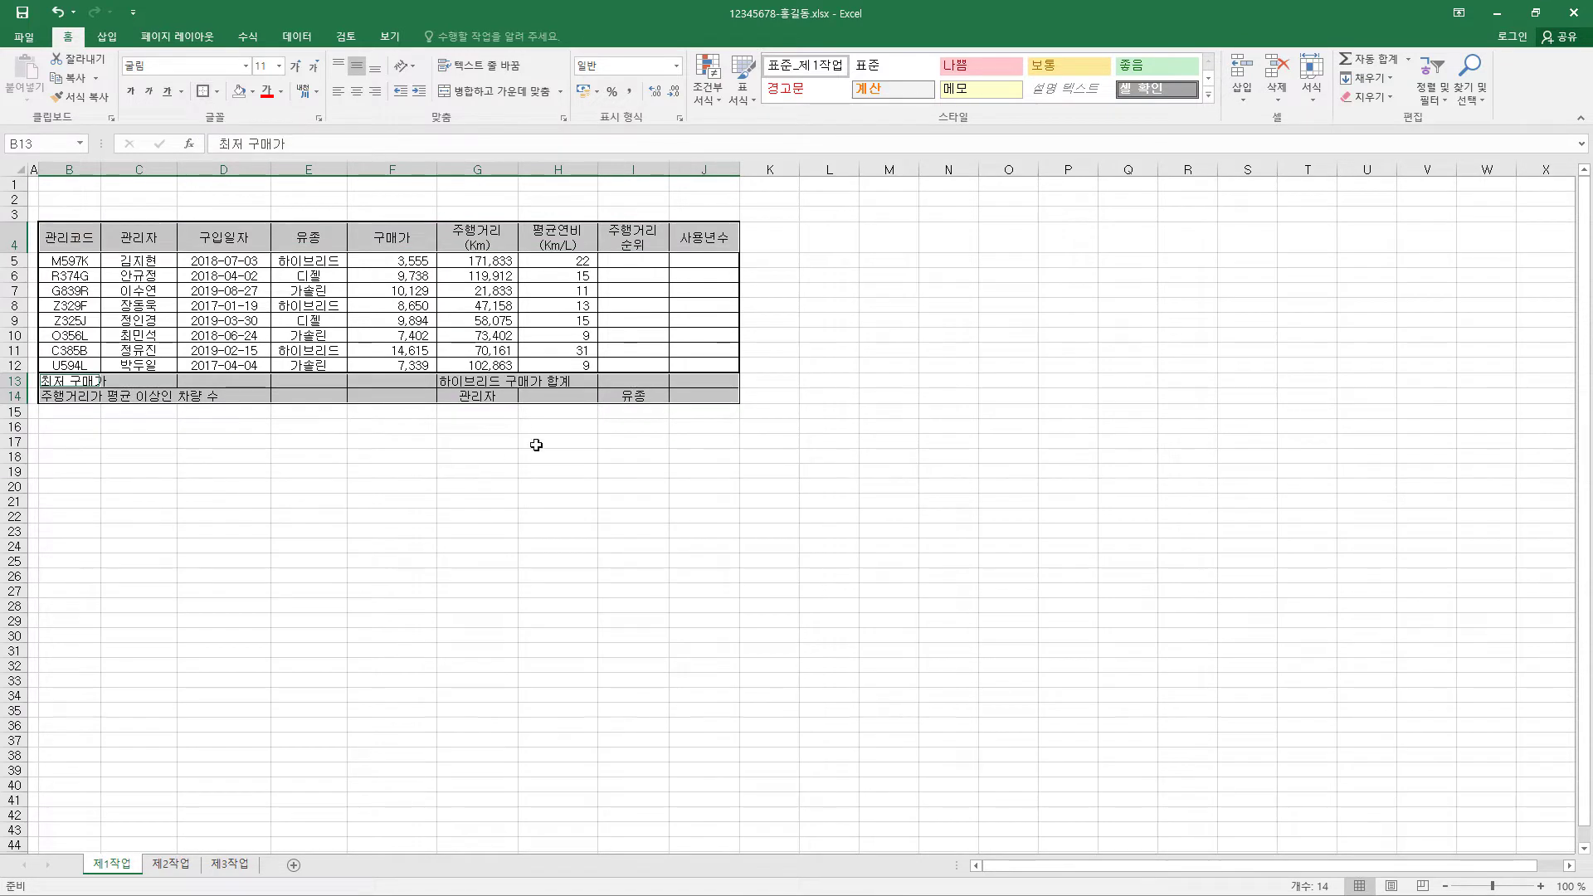
Merge and centre B13:D13, B14:D14, F13:F14 and G13:I13 in the summary rows.
left_click_drag(77, 381, 197, 383)
left_click_drag(70, 397, 249, 397, "ctrl")
mouse_move(390, 380)
left_mouse_down("ctrl")
mouse_move(388, 396)
mouse_move(612, 379)
left_mouse_up("ctrl")
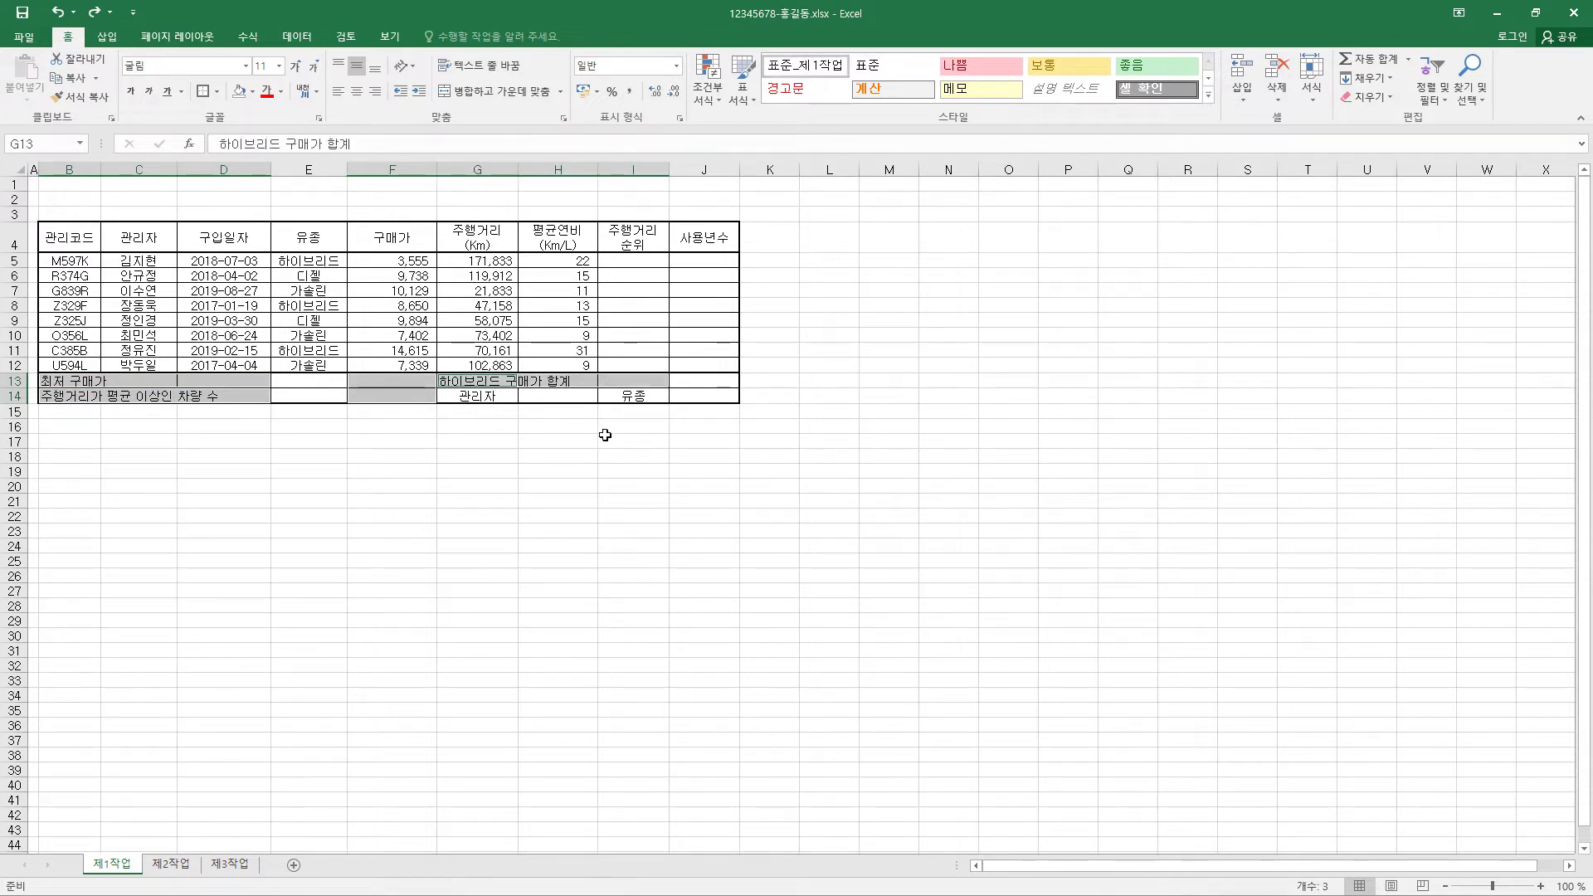
left_click(491, 96)
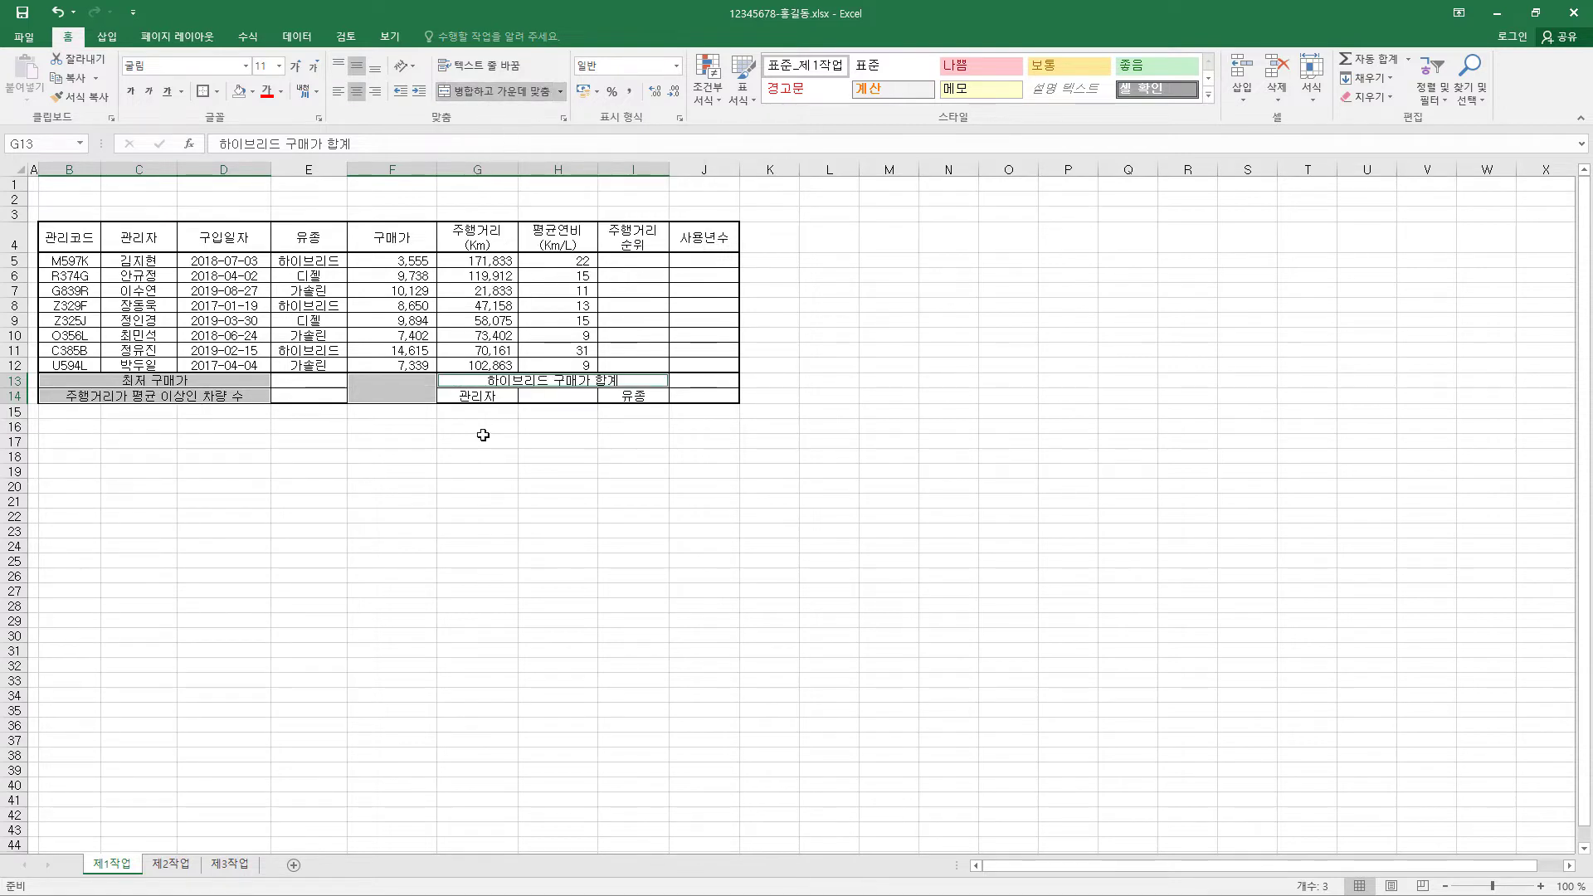
Add both diagonal borders to the merged cell F13:F14 so that they form an X.
left_click(406, 383)
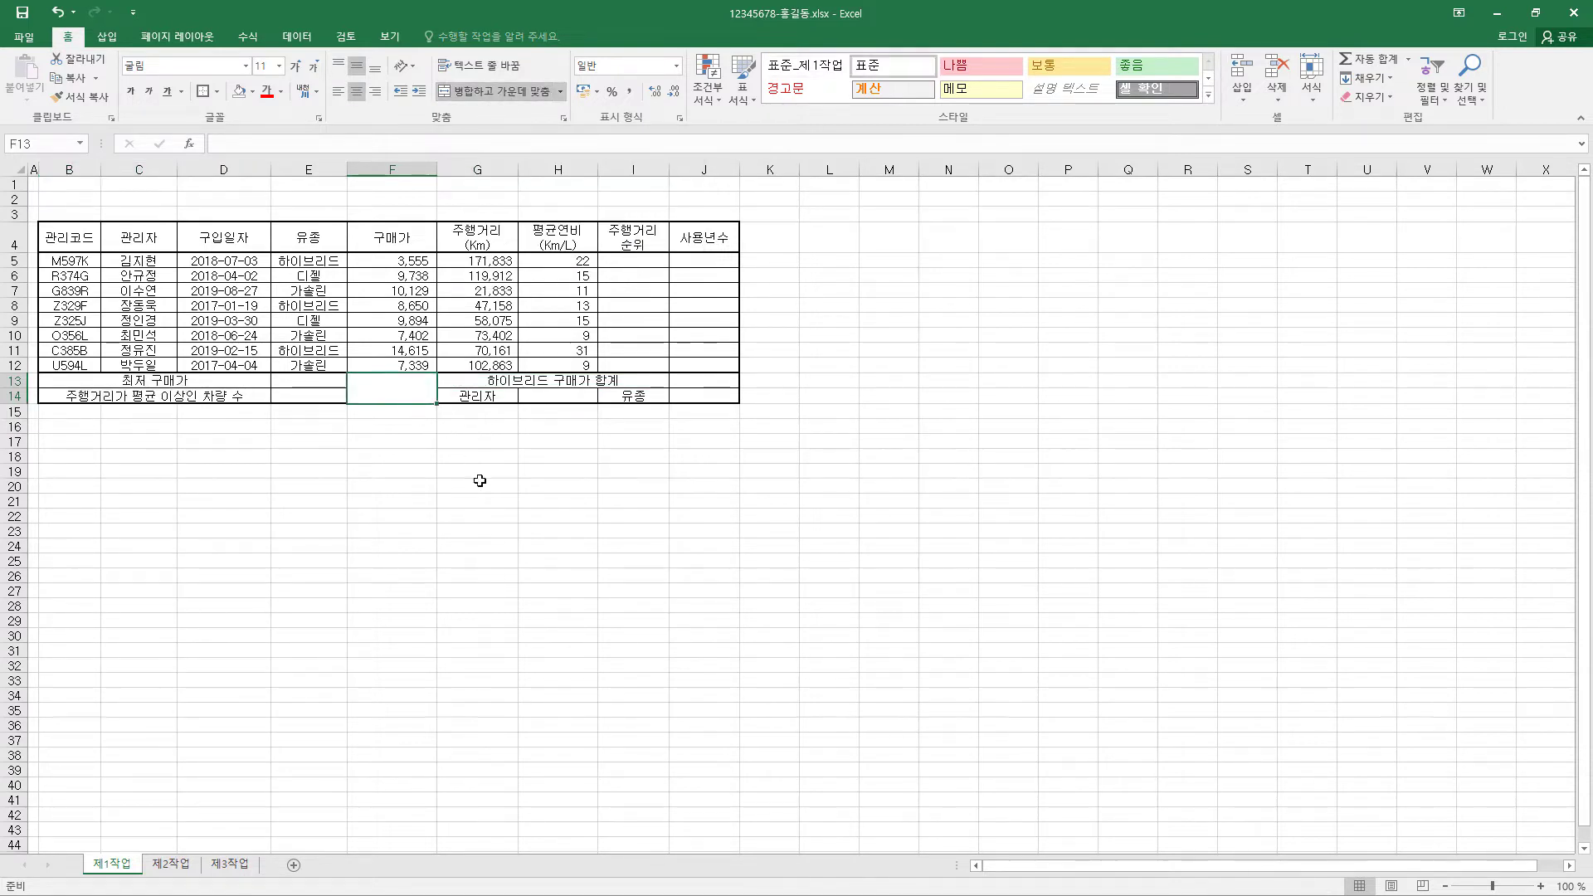
key("ctrl+1")
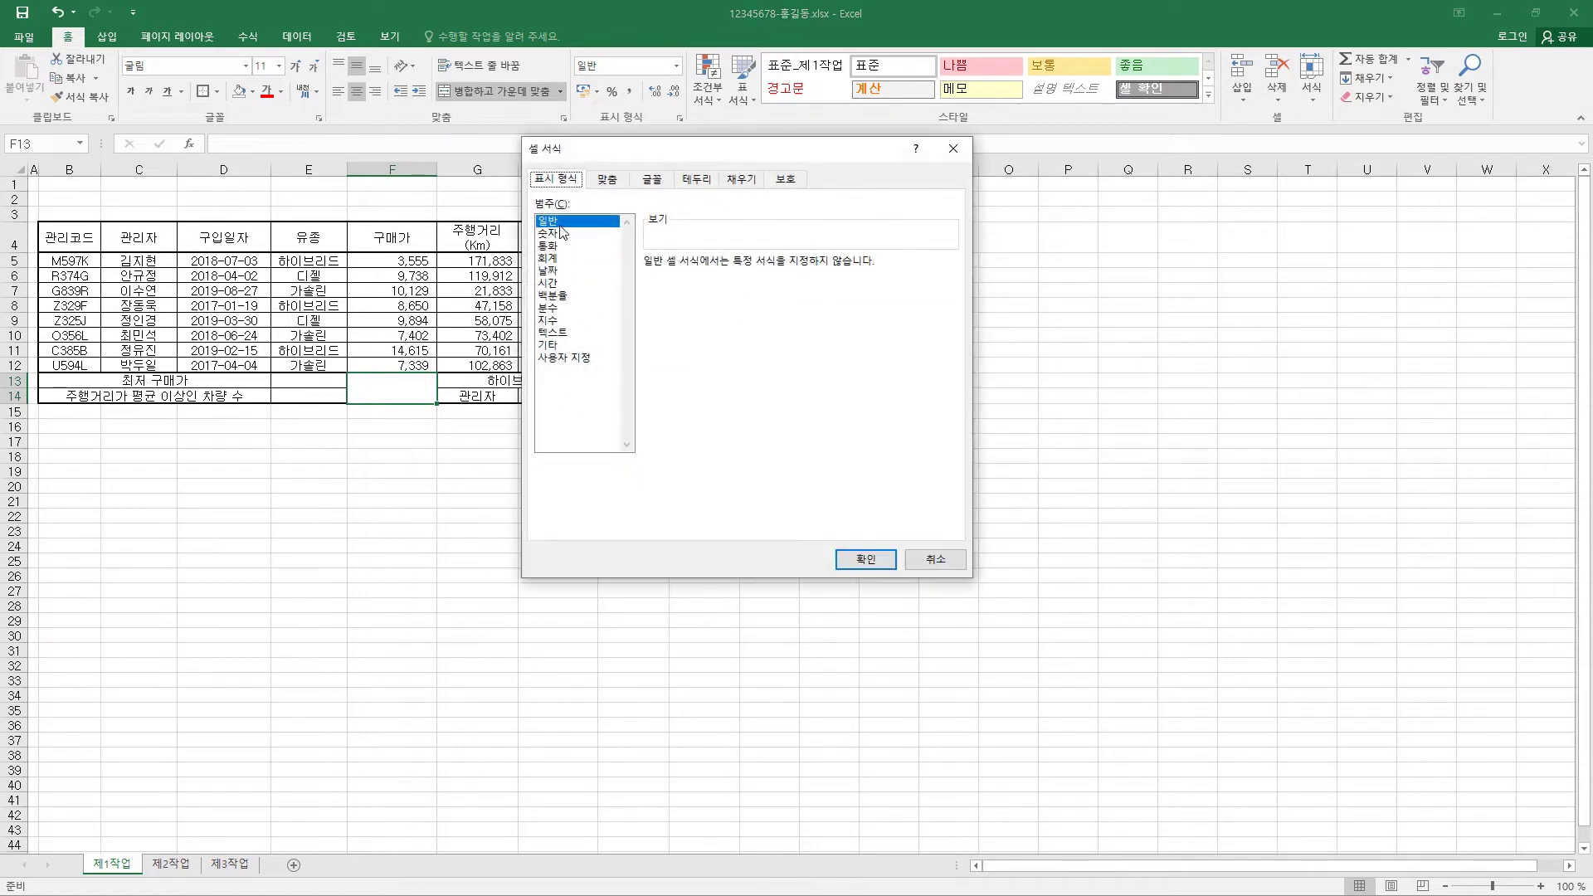
left_click(697, 179)
left_click(664, 405)
left_click(846, 405)
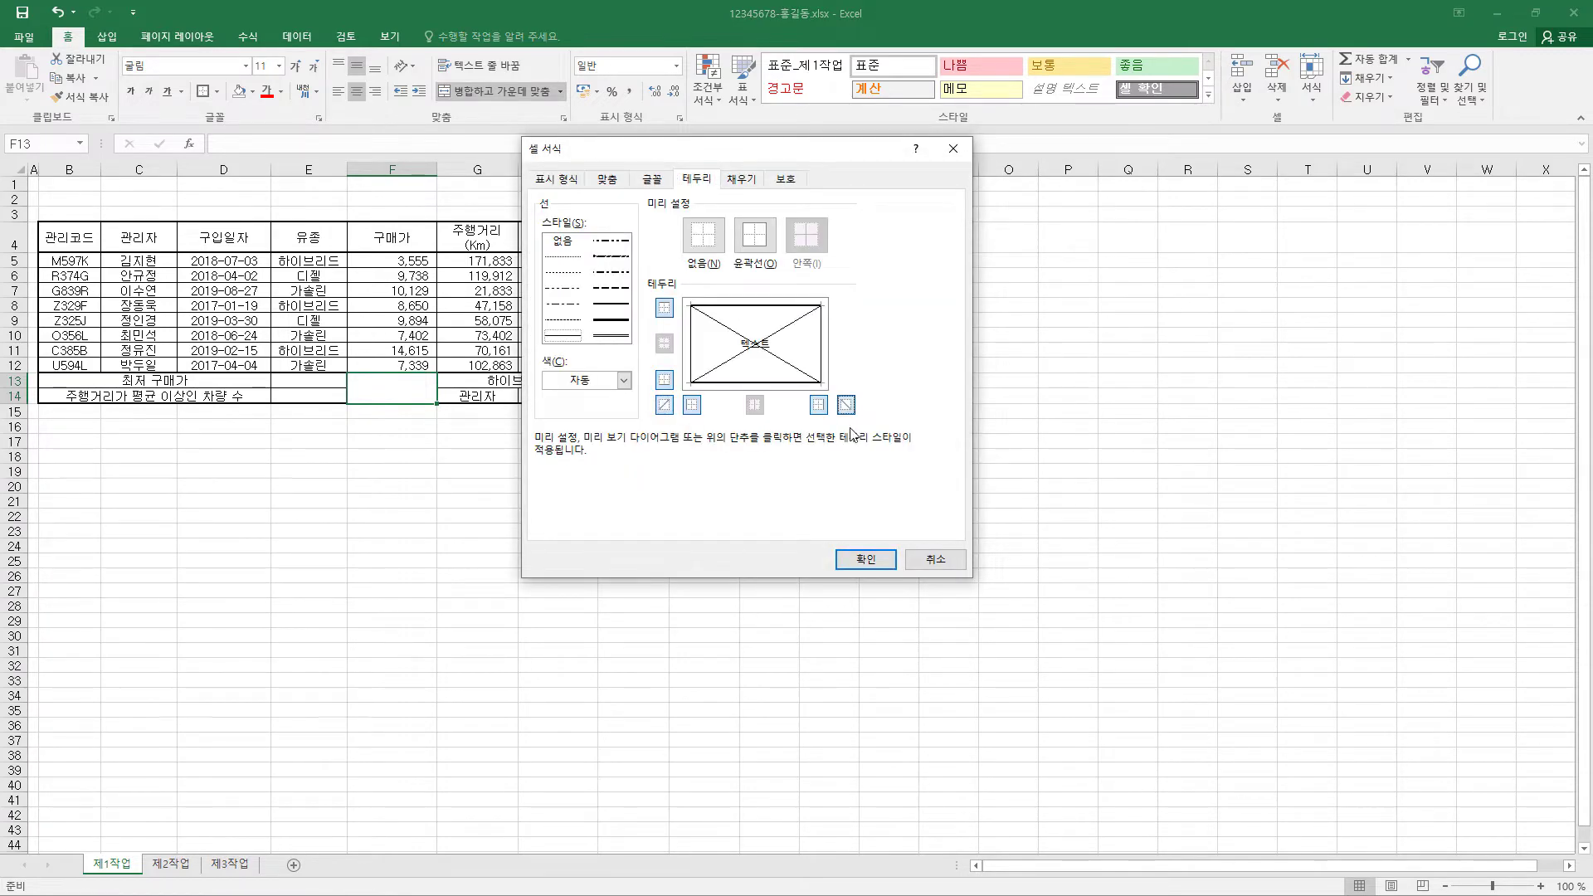
left_click(866, 560)
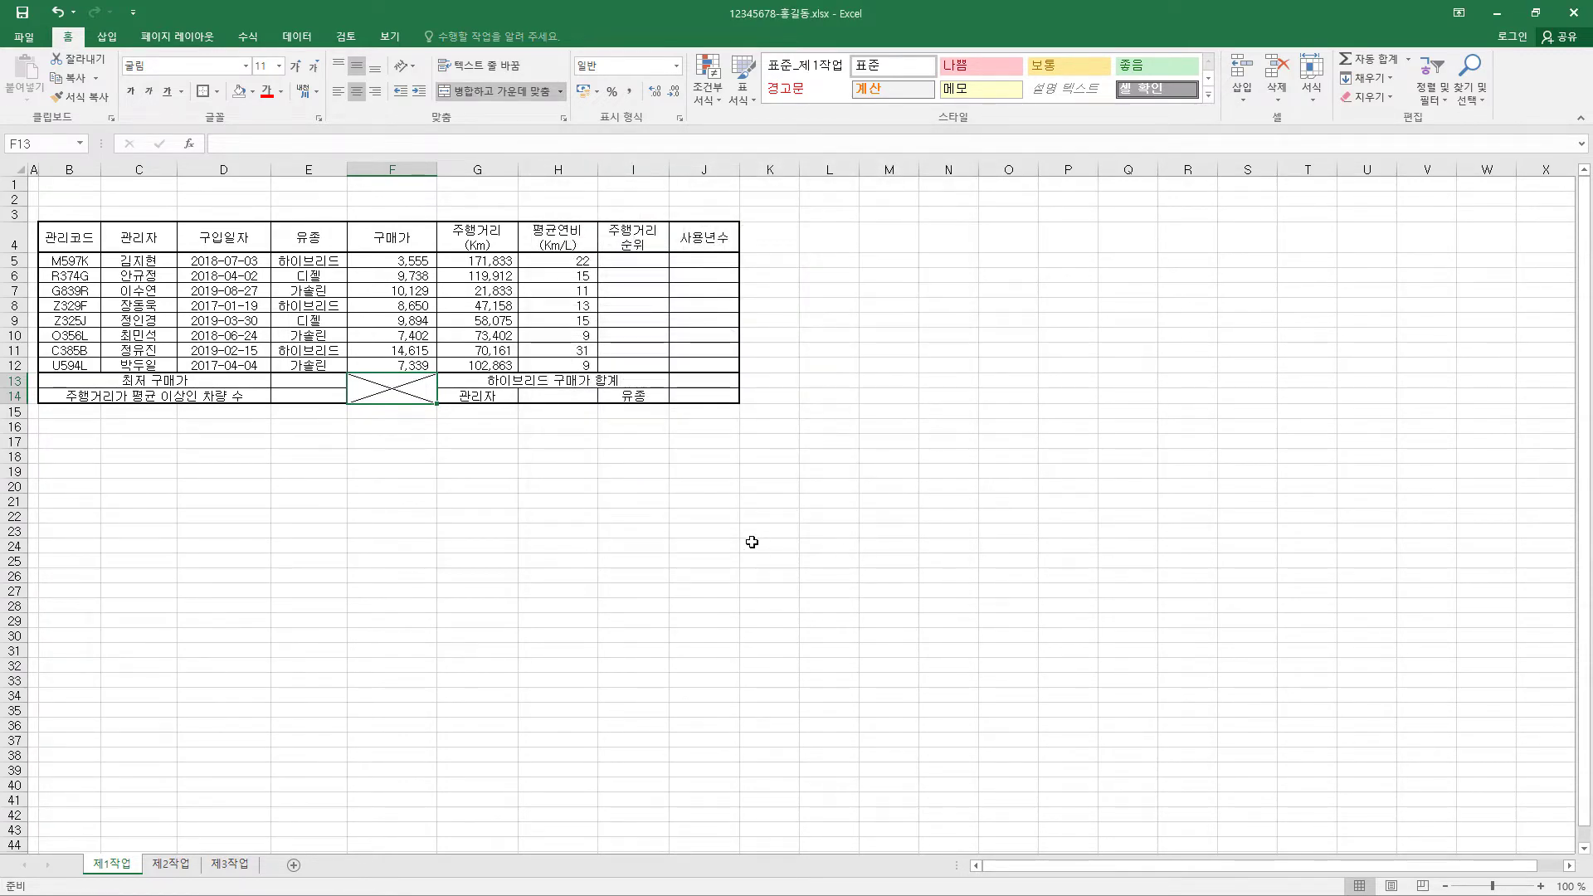
Fill the headings in B4:J4 and the 관리자 and 유종 label cells G14 and I14 with standard orange.
left_click_drag(69, 238, 701, 238)
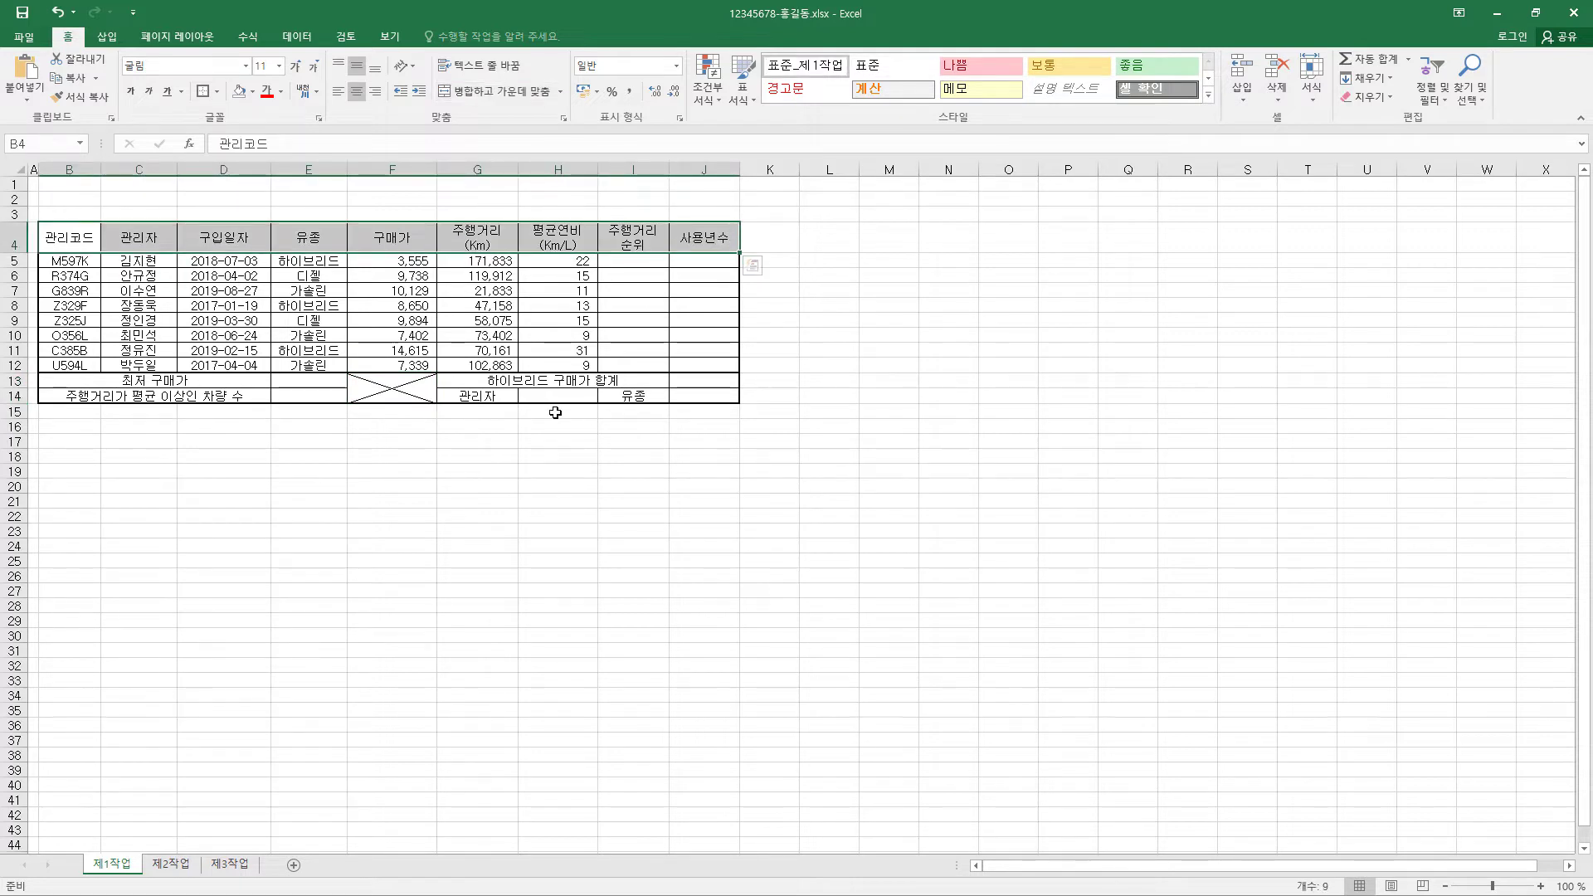
left_click(490, 397, "ctrl")
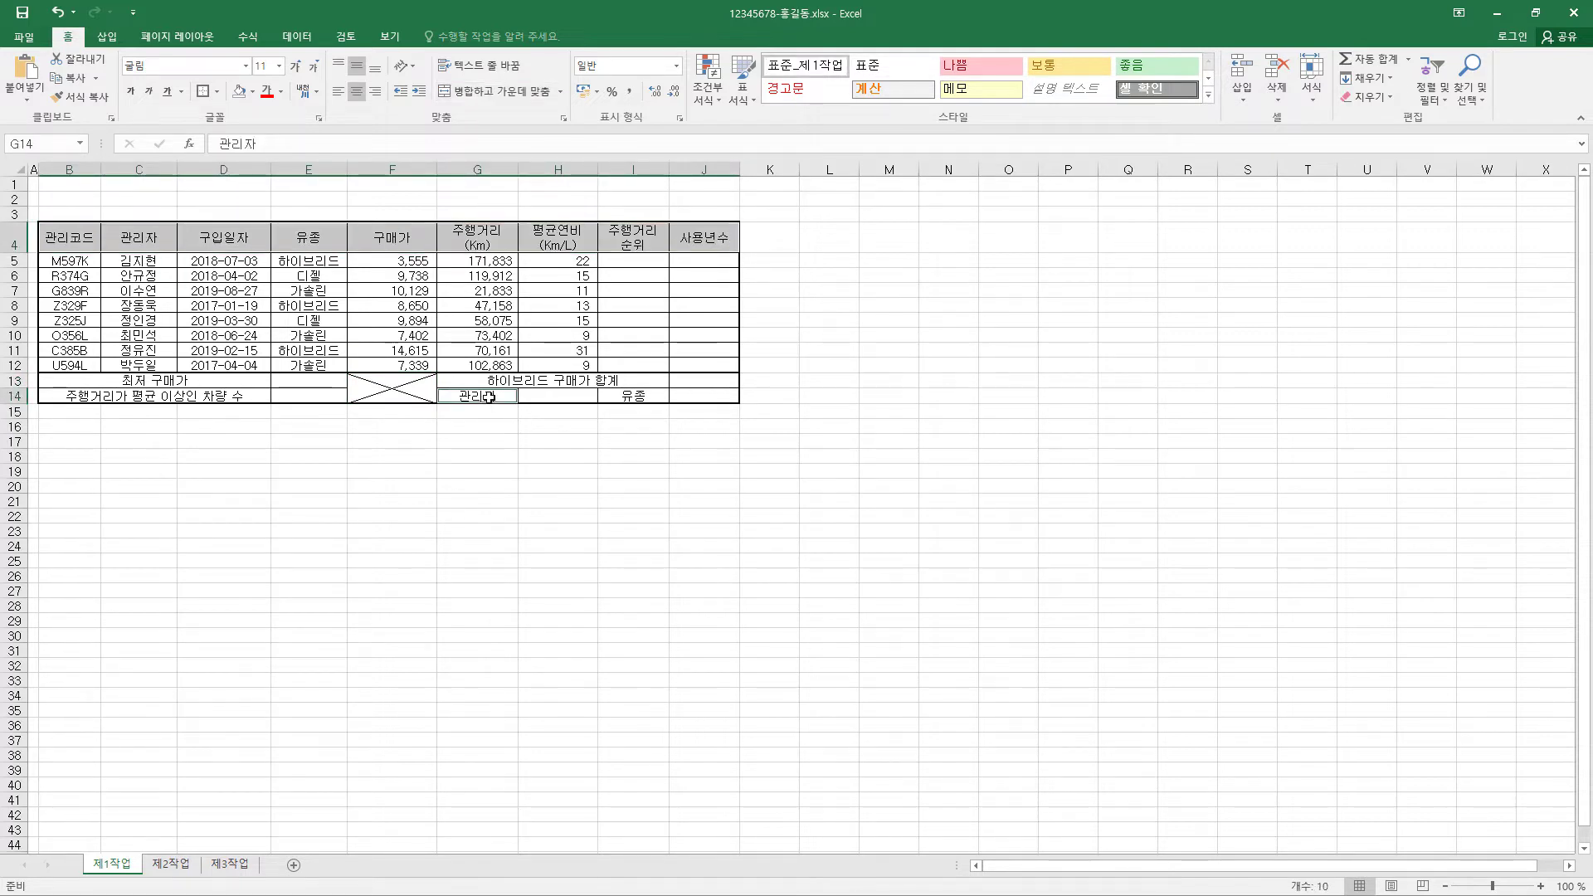
left_click(638, 398, "ctrl")
left_click(254, 91)
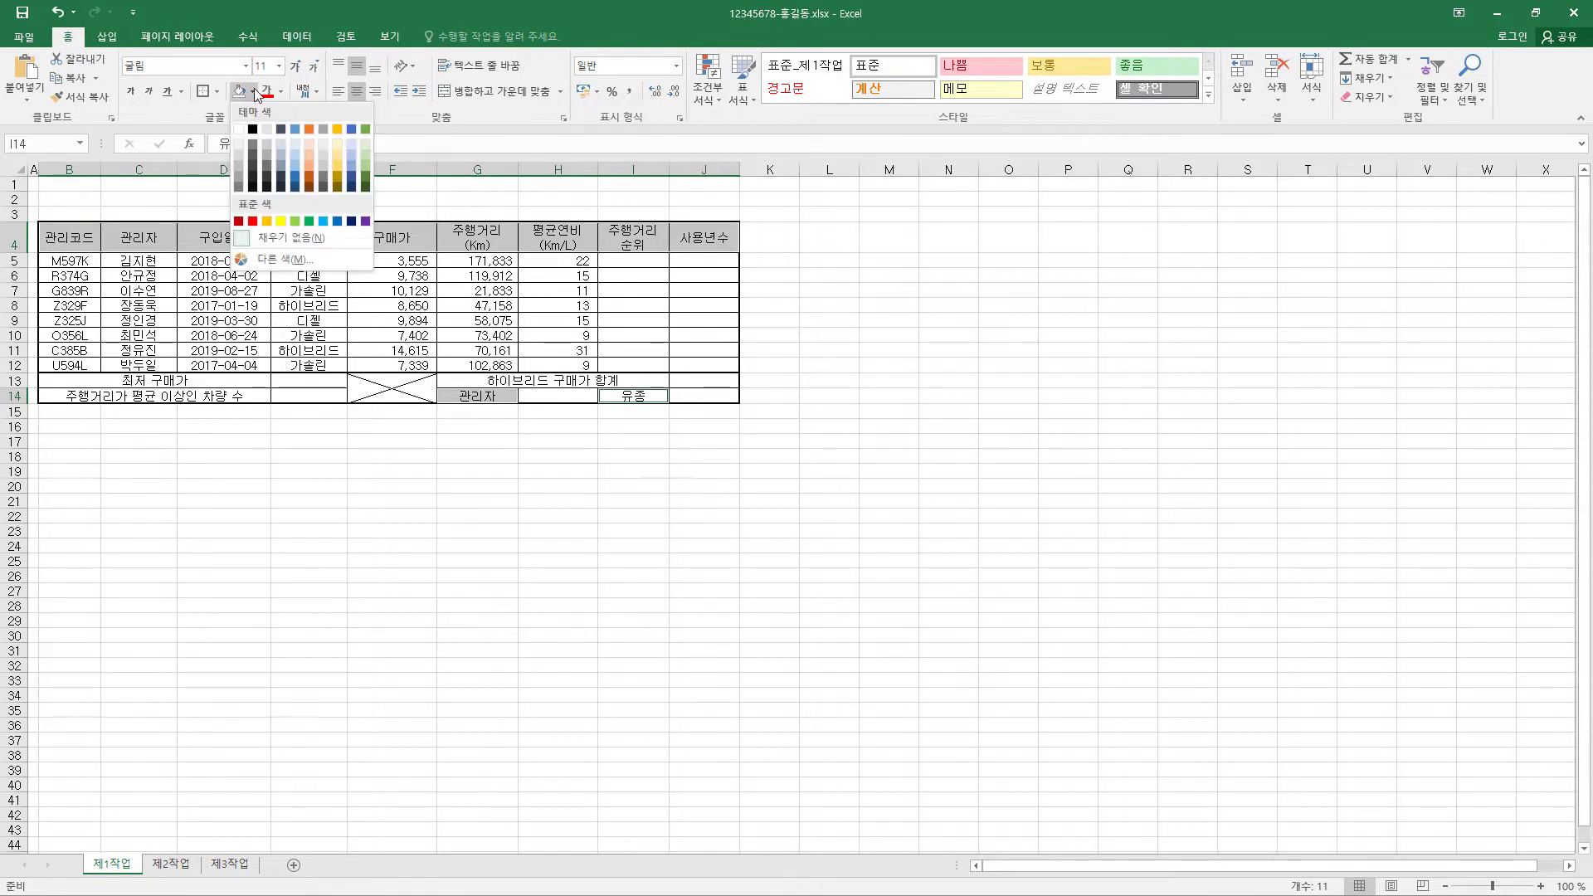
left_click(269, 221)
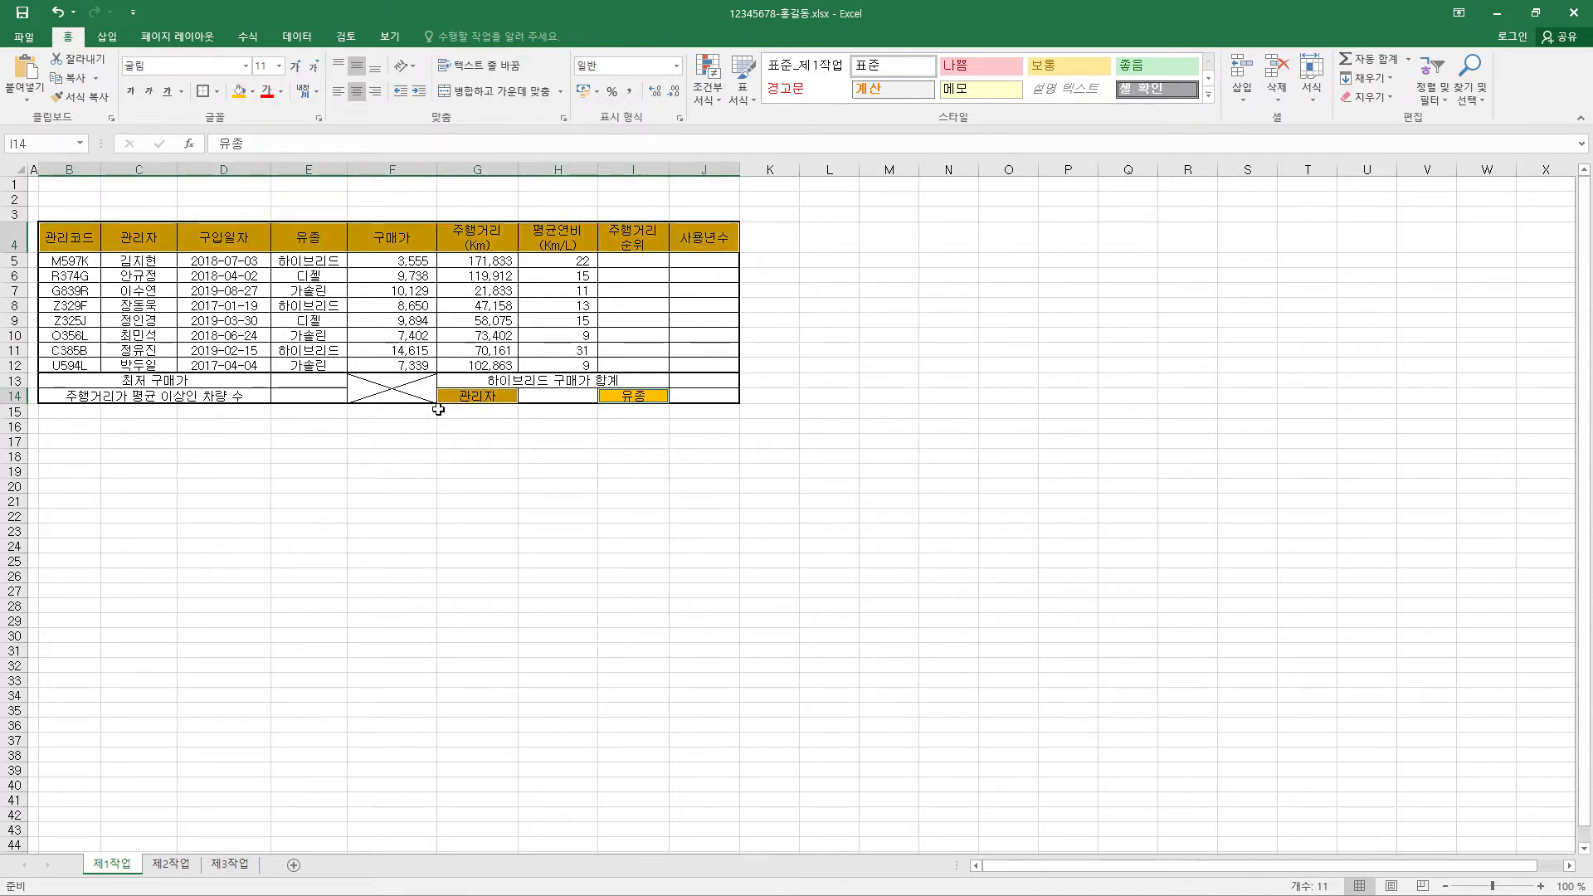
Increase the height of rows 1 to 3 and draw a pentagon arrow shape about 14 cm by 1.75 cm above the table, from column B to G.
left_click_drag(14, 185, 14, 216)
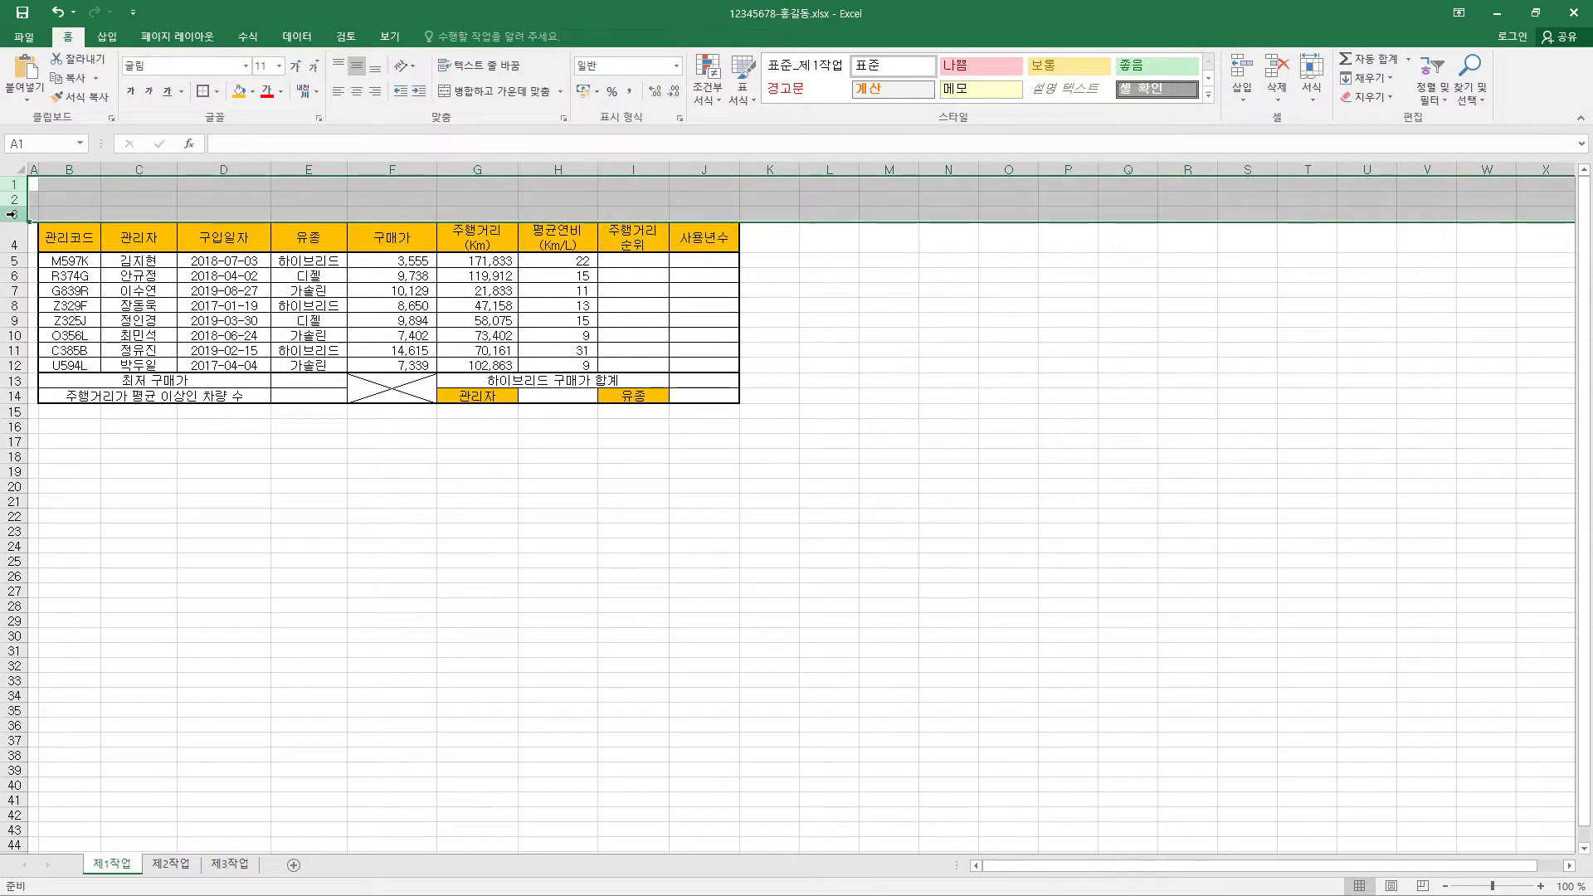
left_click_drag(18, 200, 17, 201)
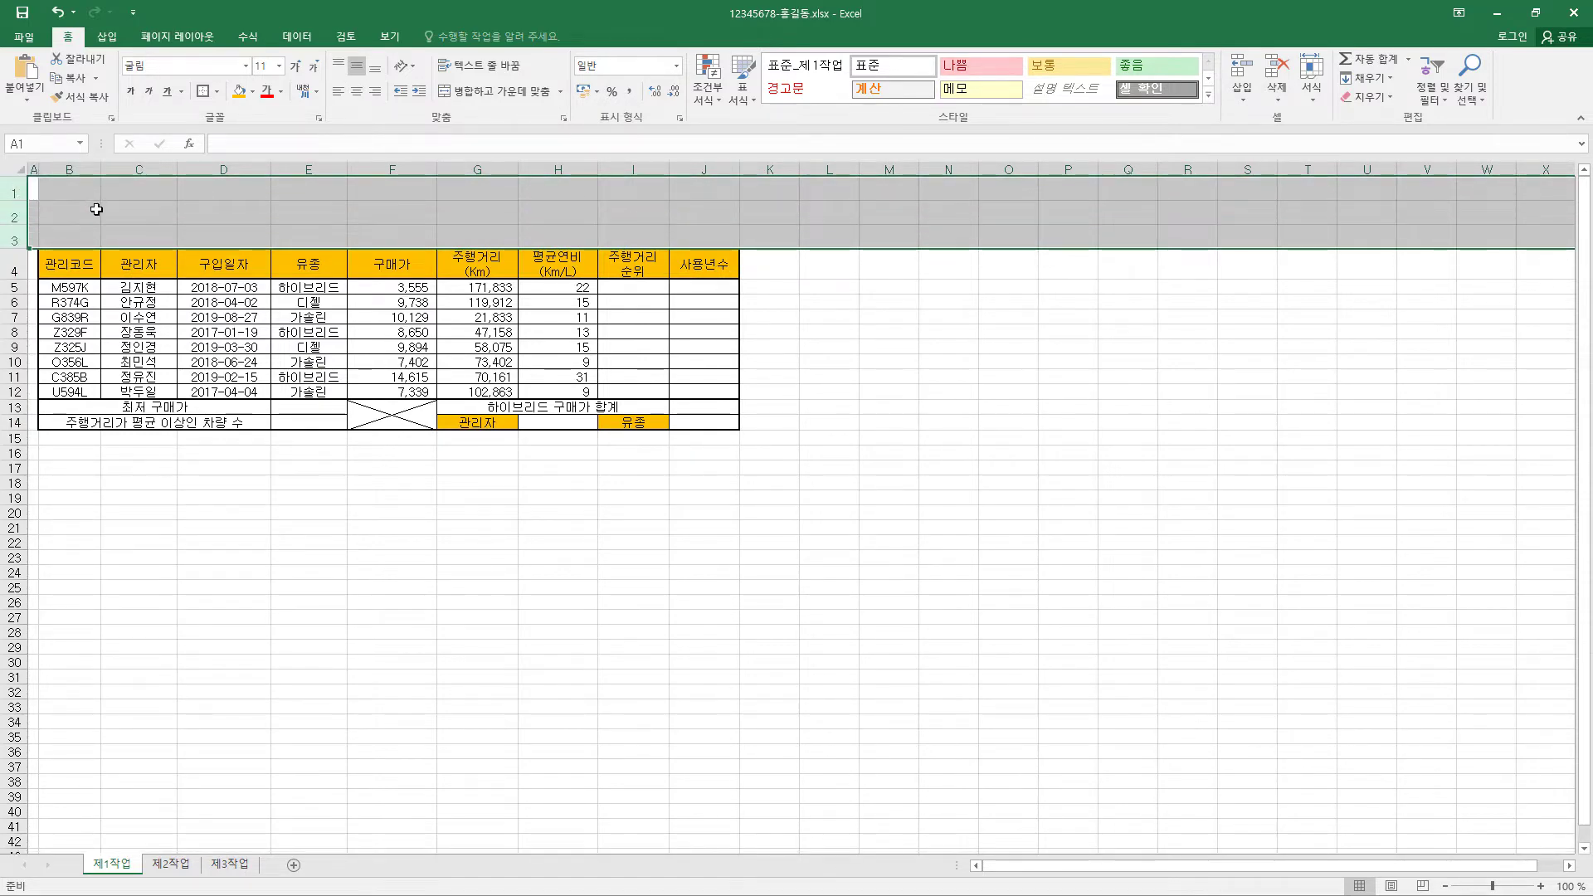
left_click(109, 39)
left_click(224, 80)
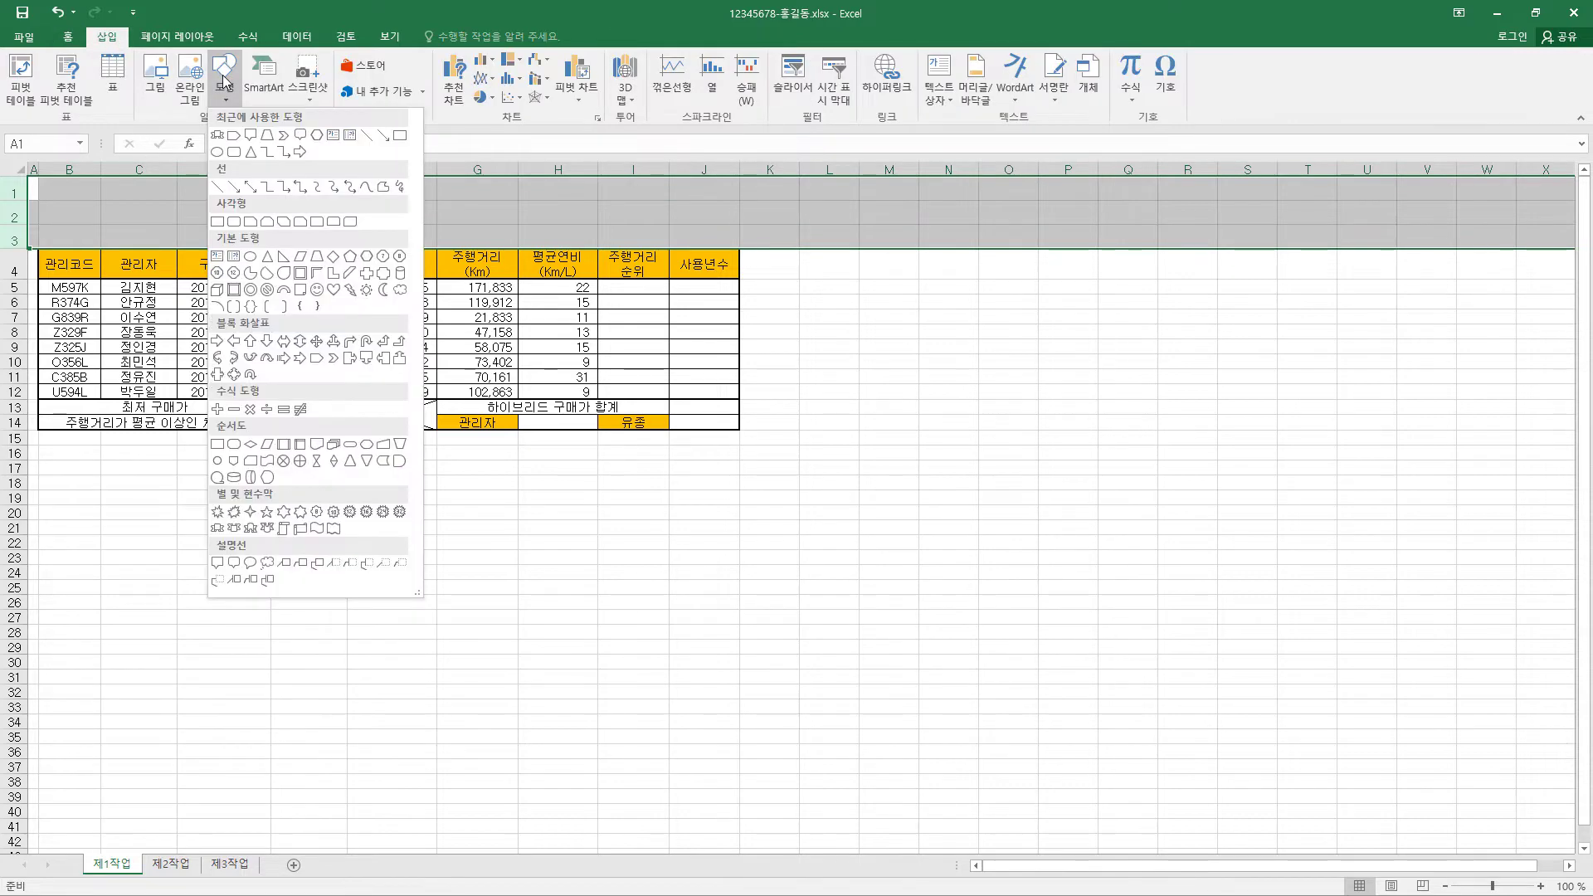
left_click(317, 358)
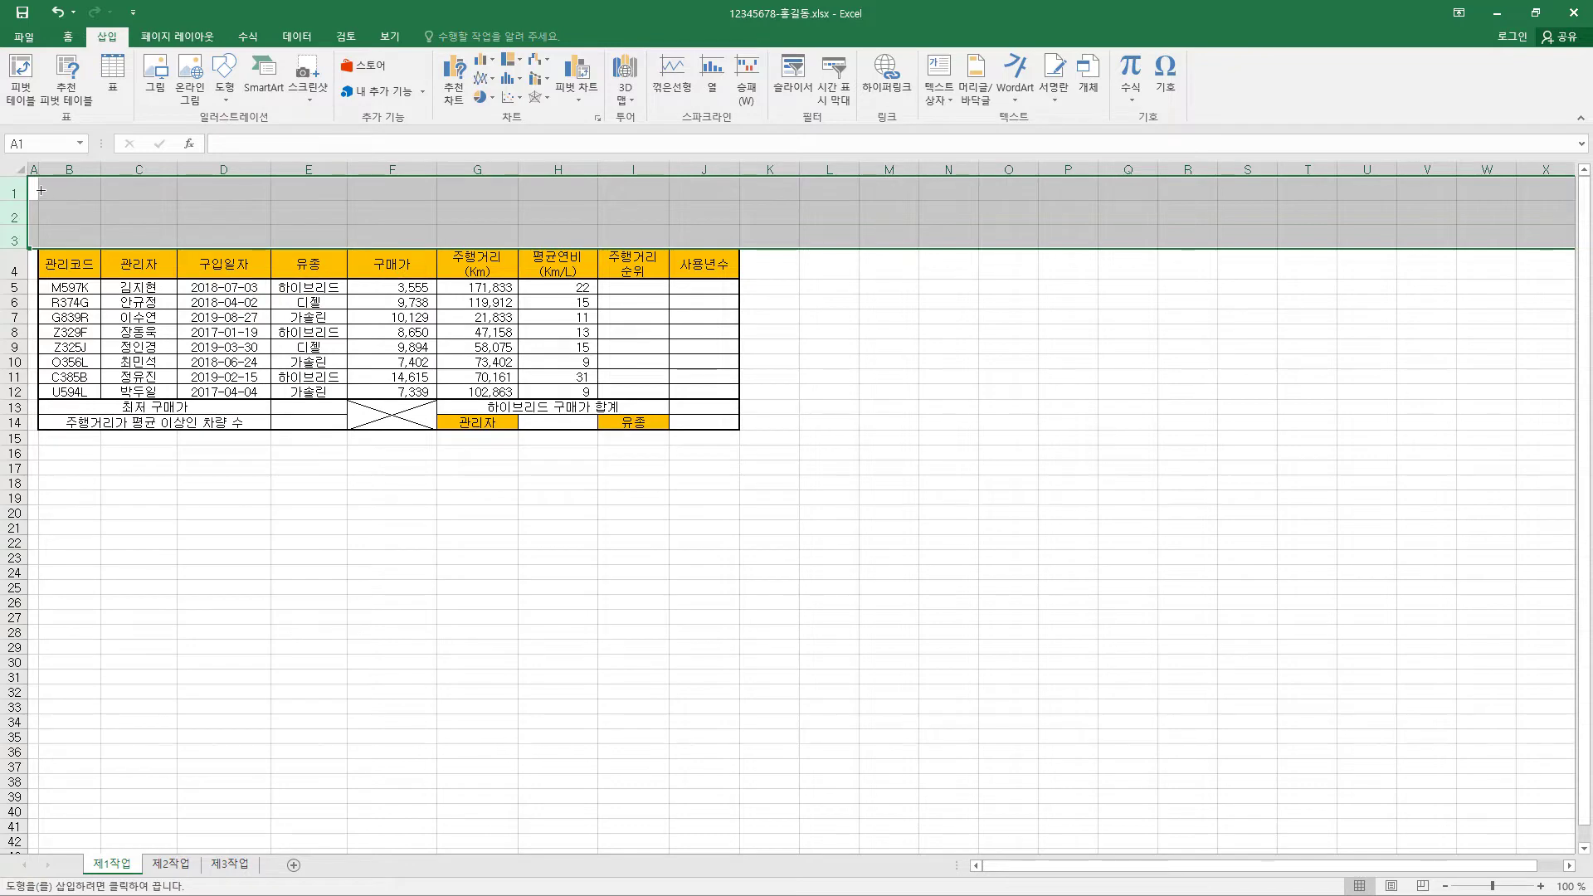
left_click_drag(40, 190, 480, 240)
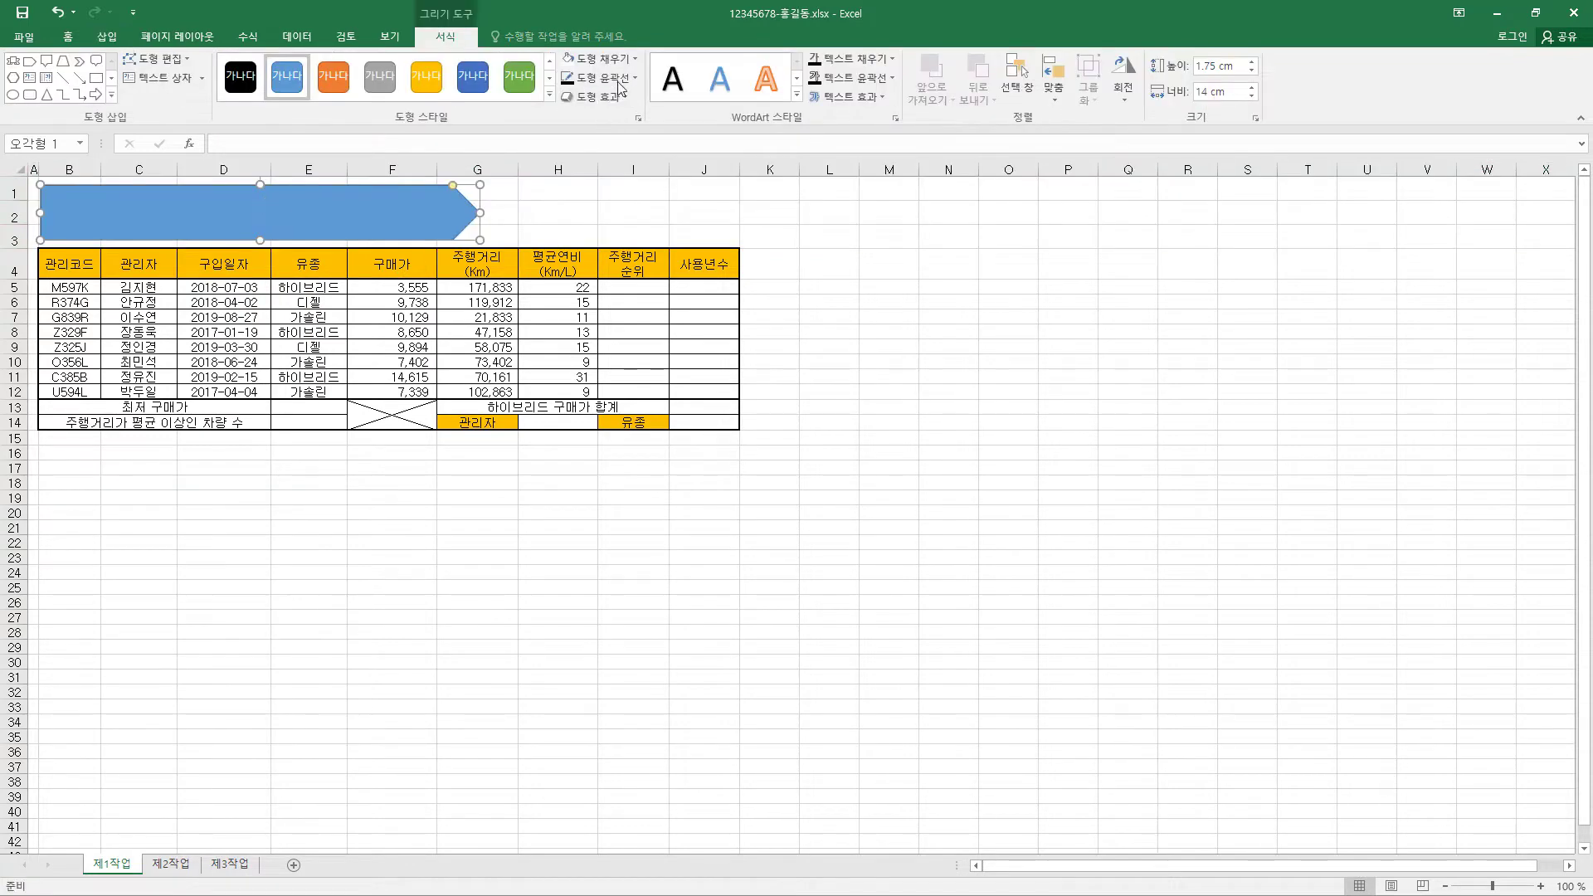
Fill the pentagon shape with yellow and give it a black ¾ pt outline.
left_click(634, 58)
left_click(610, 209)
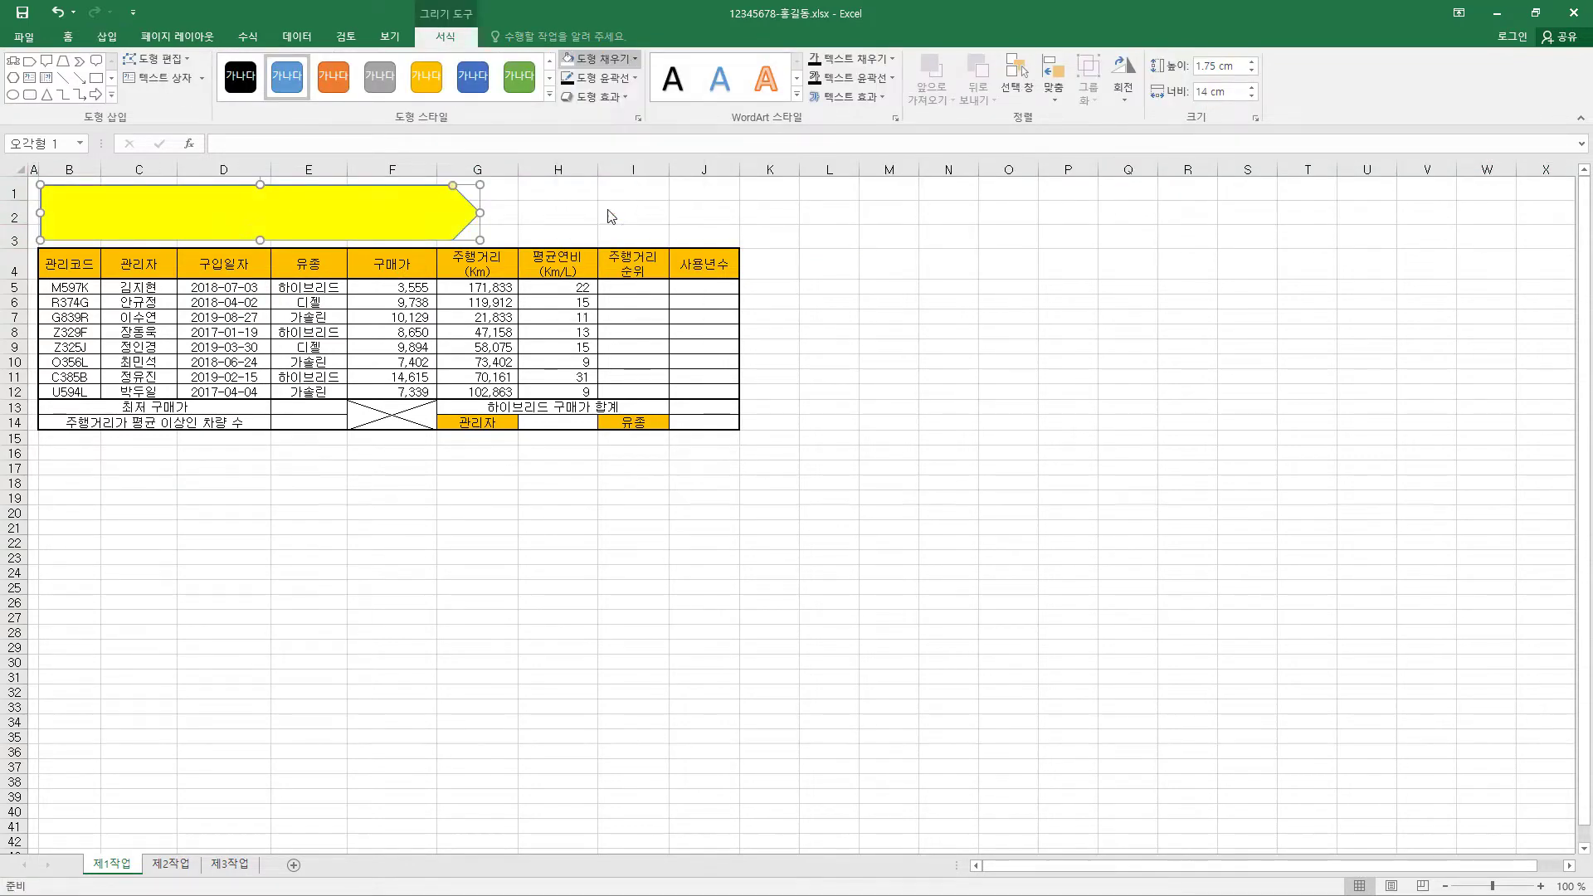
left_click(634, 78)
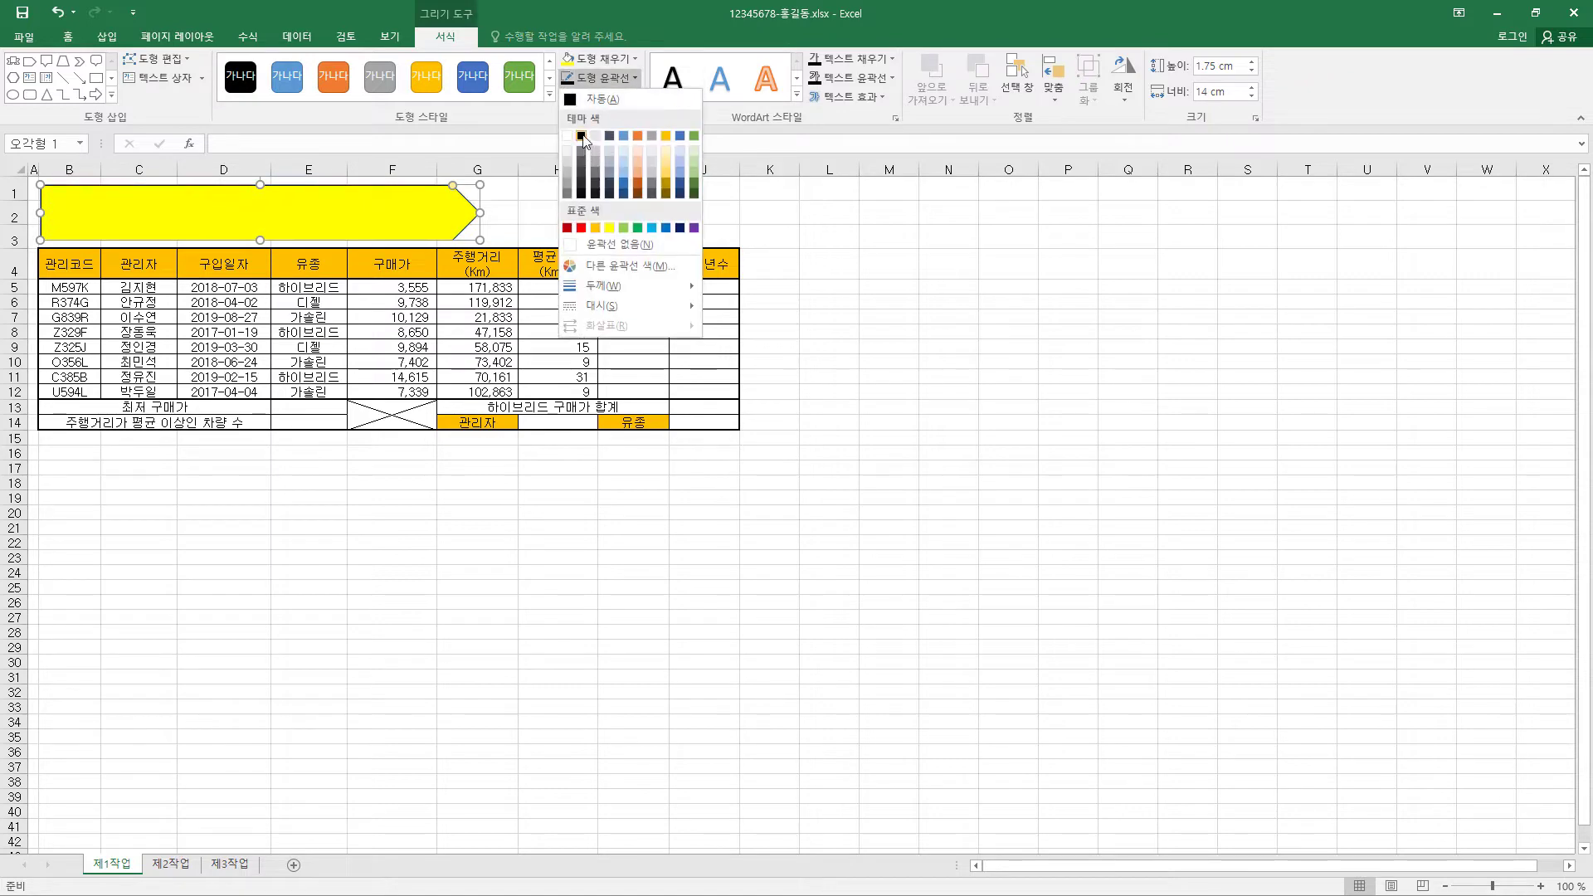
left_click(584, 139)
left_click(634, 77)
mouse_move(630, 285)
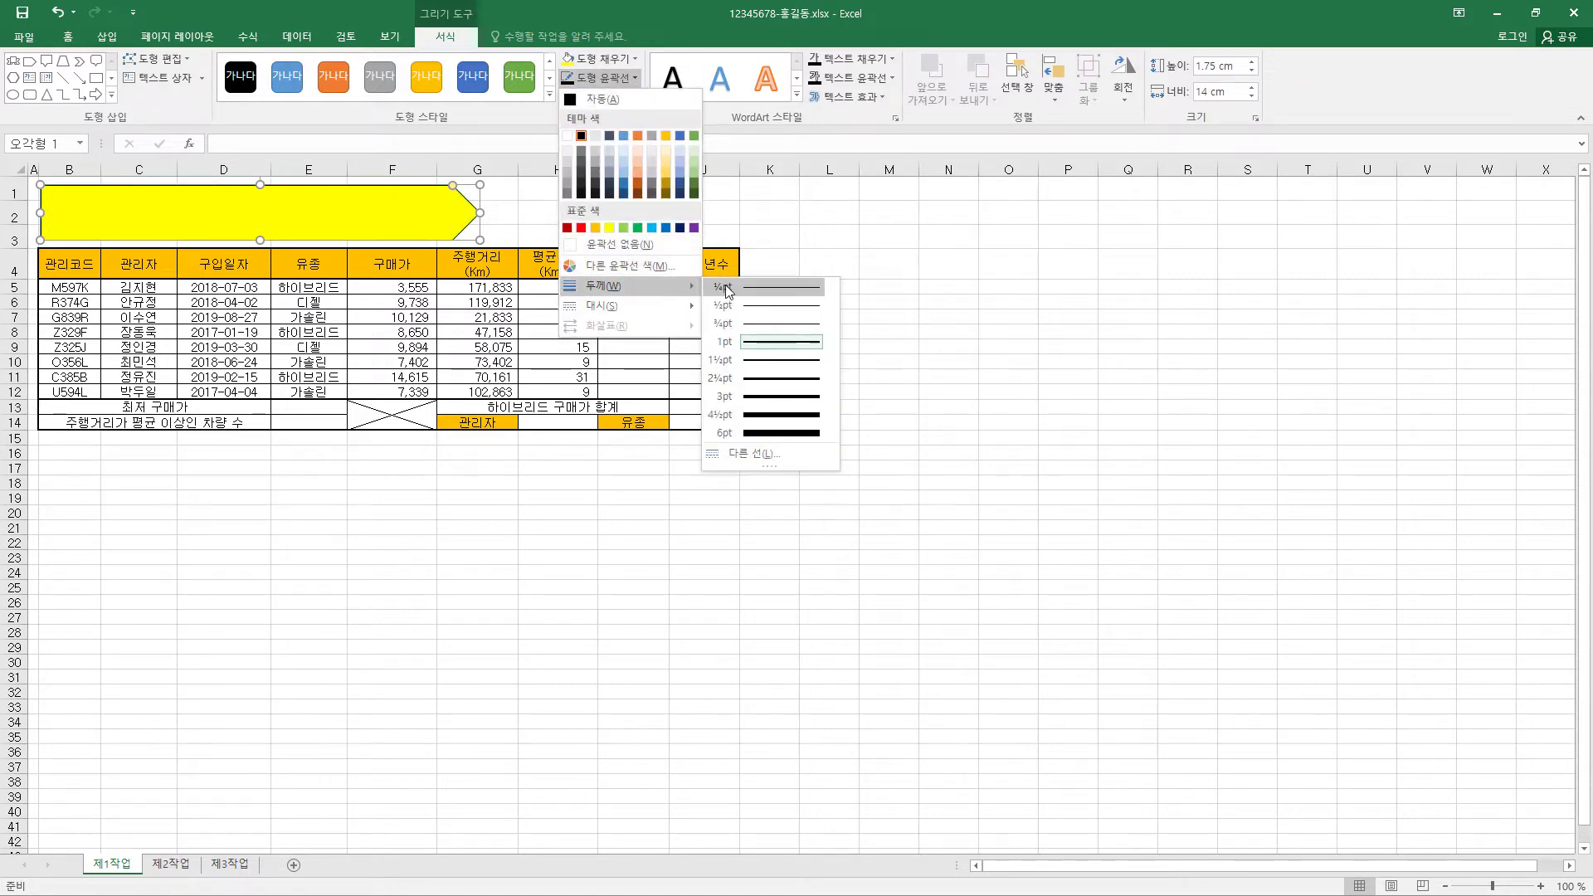
left_click(724, 323)
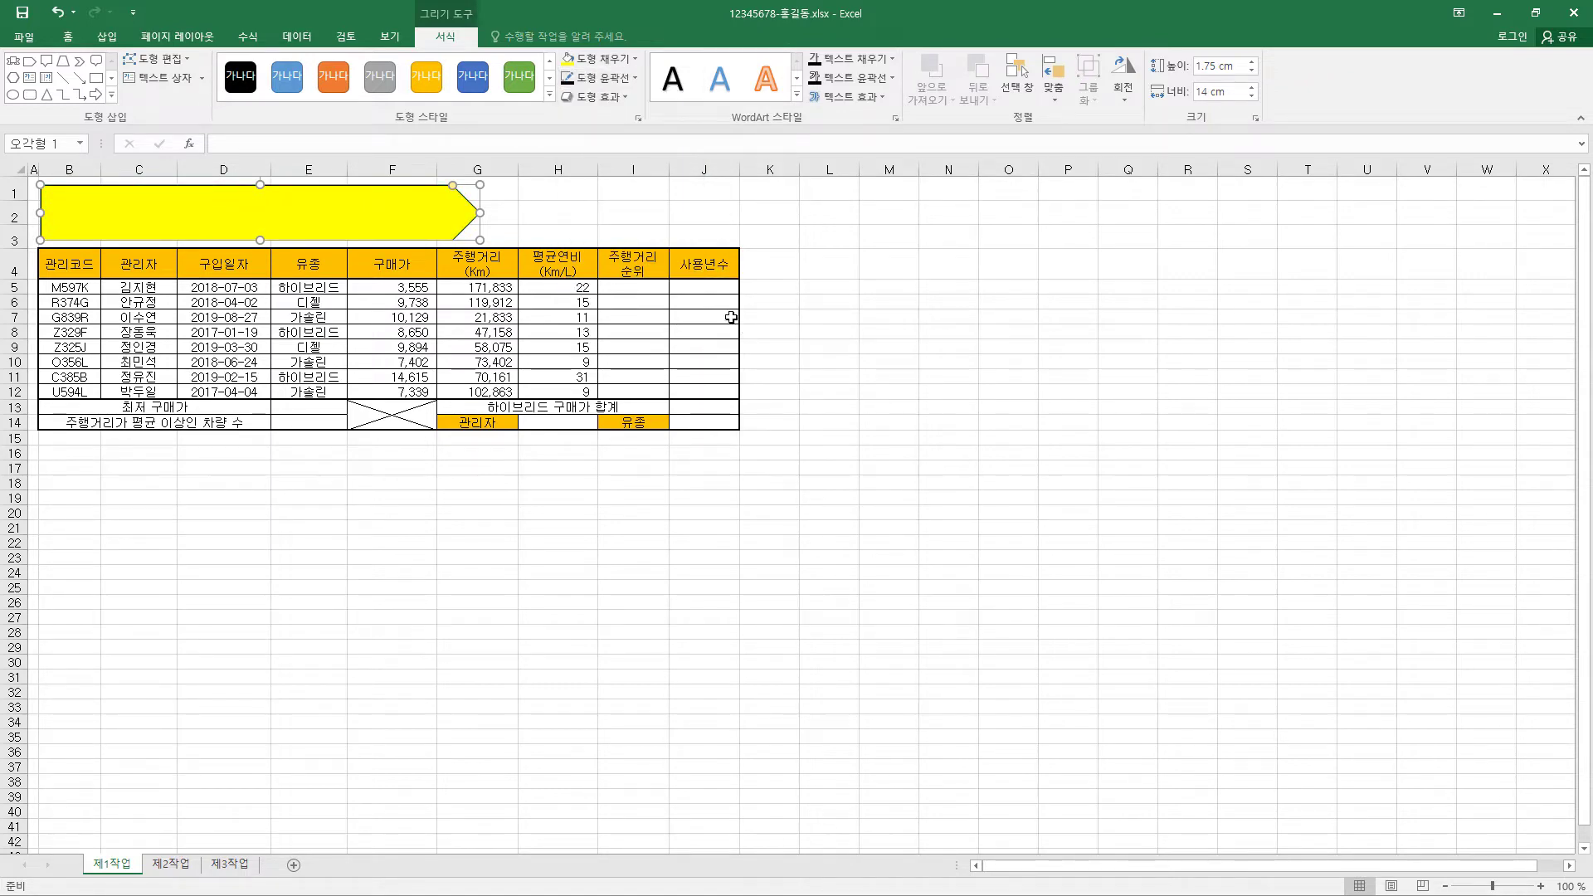
Apply the outer shadow offset to the lower right to the pentagon shape.
left_click(624, 100)
mouse_move(626, 167)
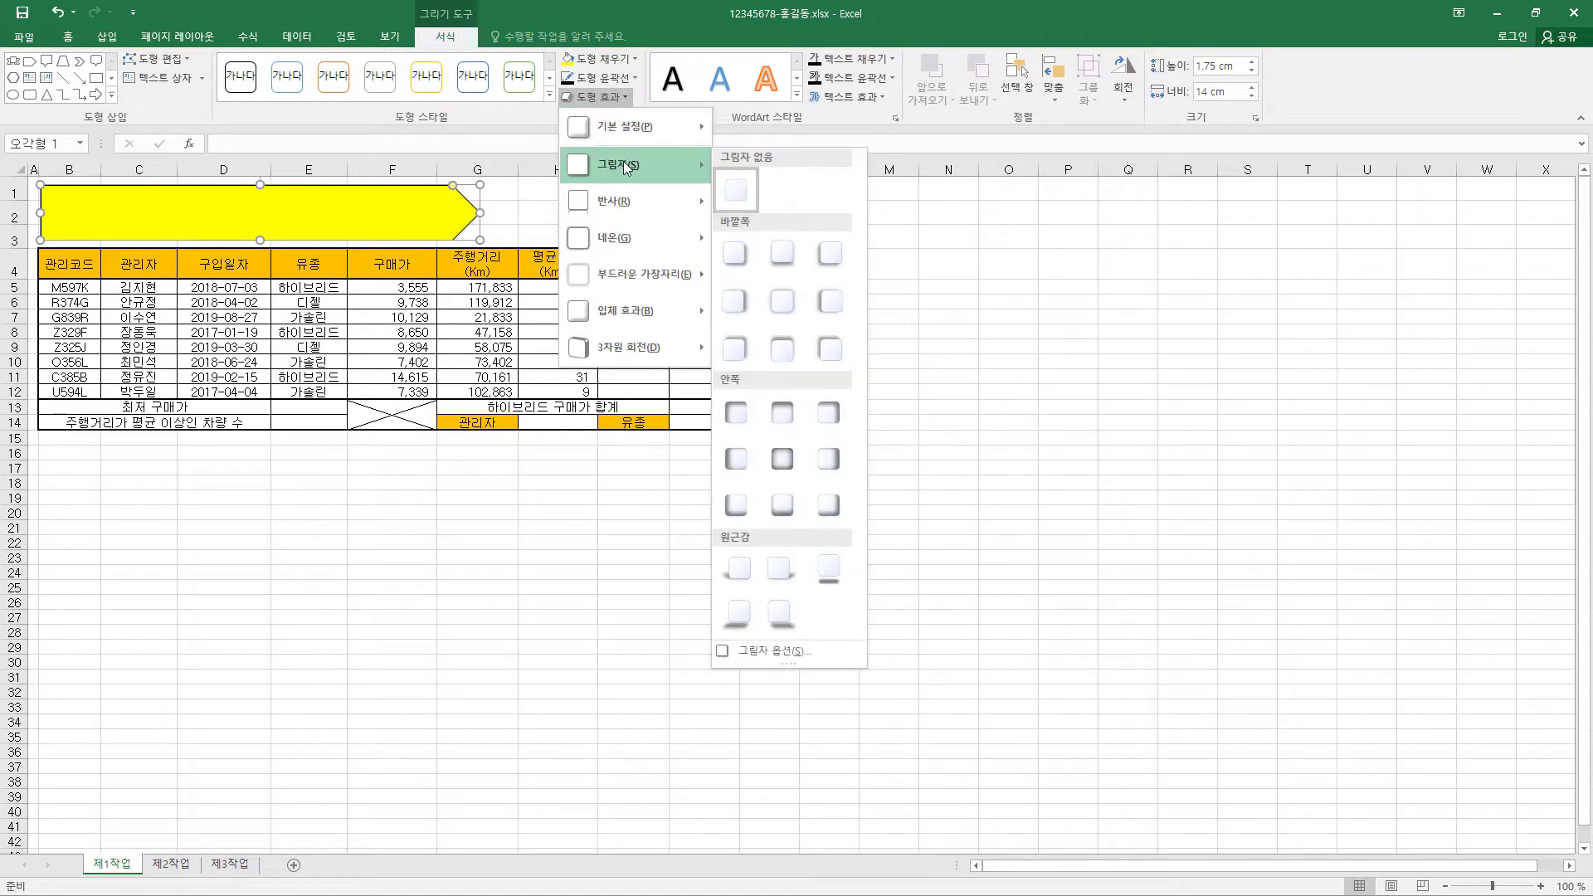
left_click(738, 255)
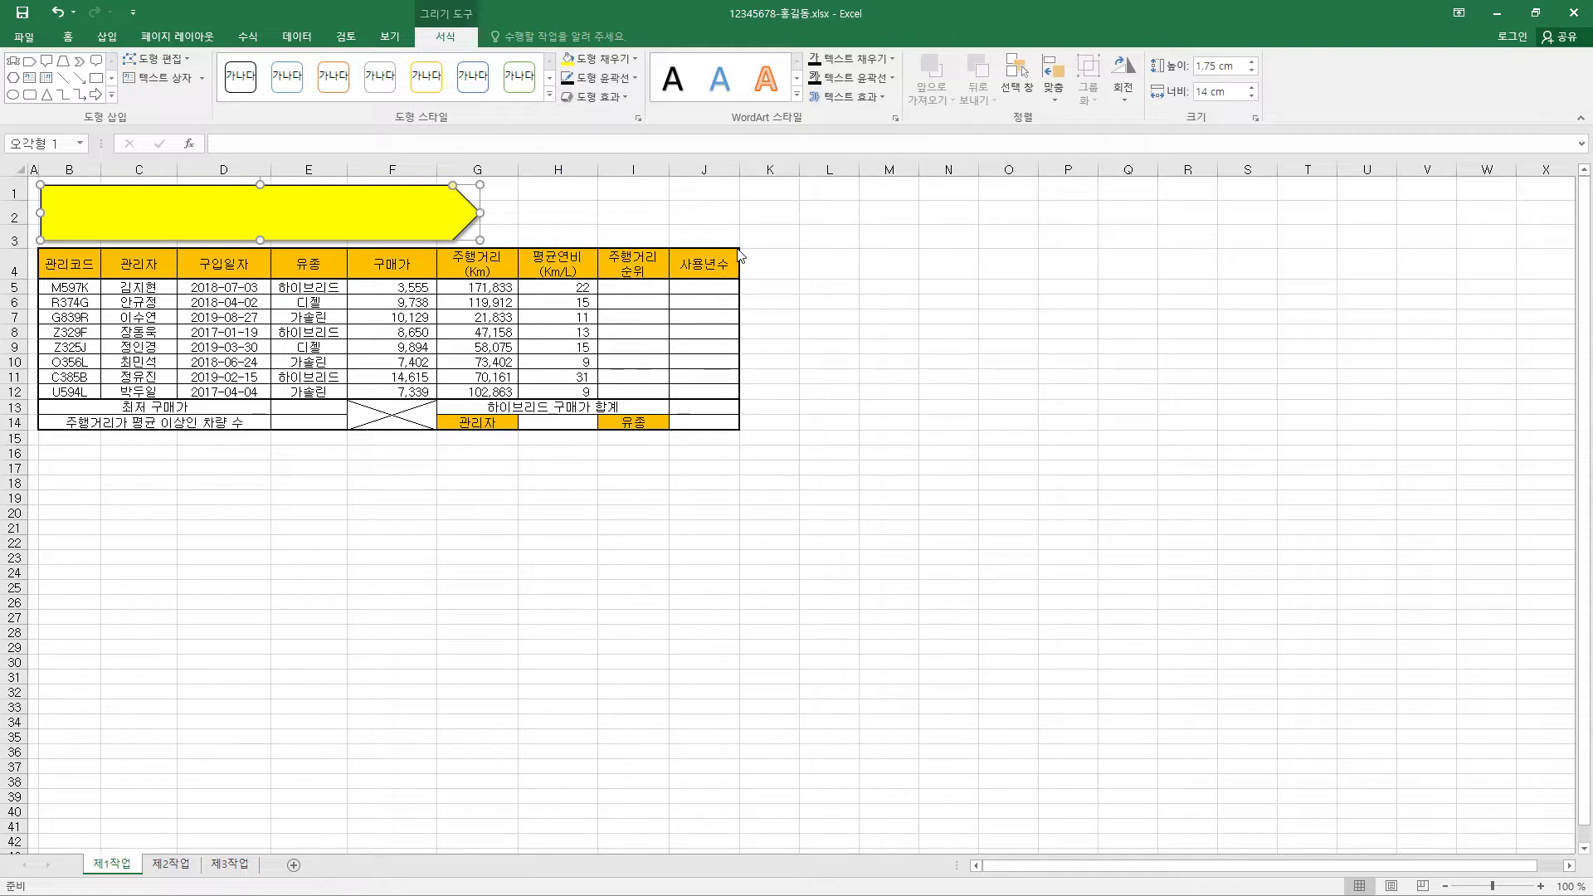
Set the pentagon shape's text to 굴림, size 24, bold, in black.
left_click(68, 37)
left_click(246, 64)
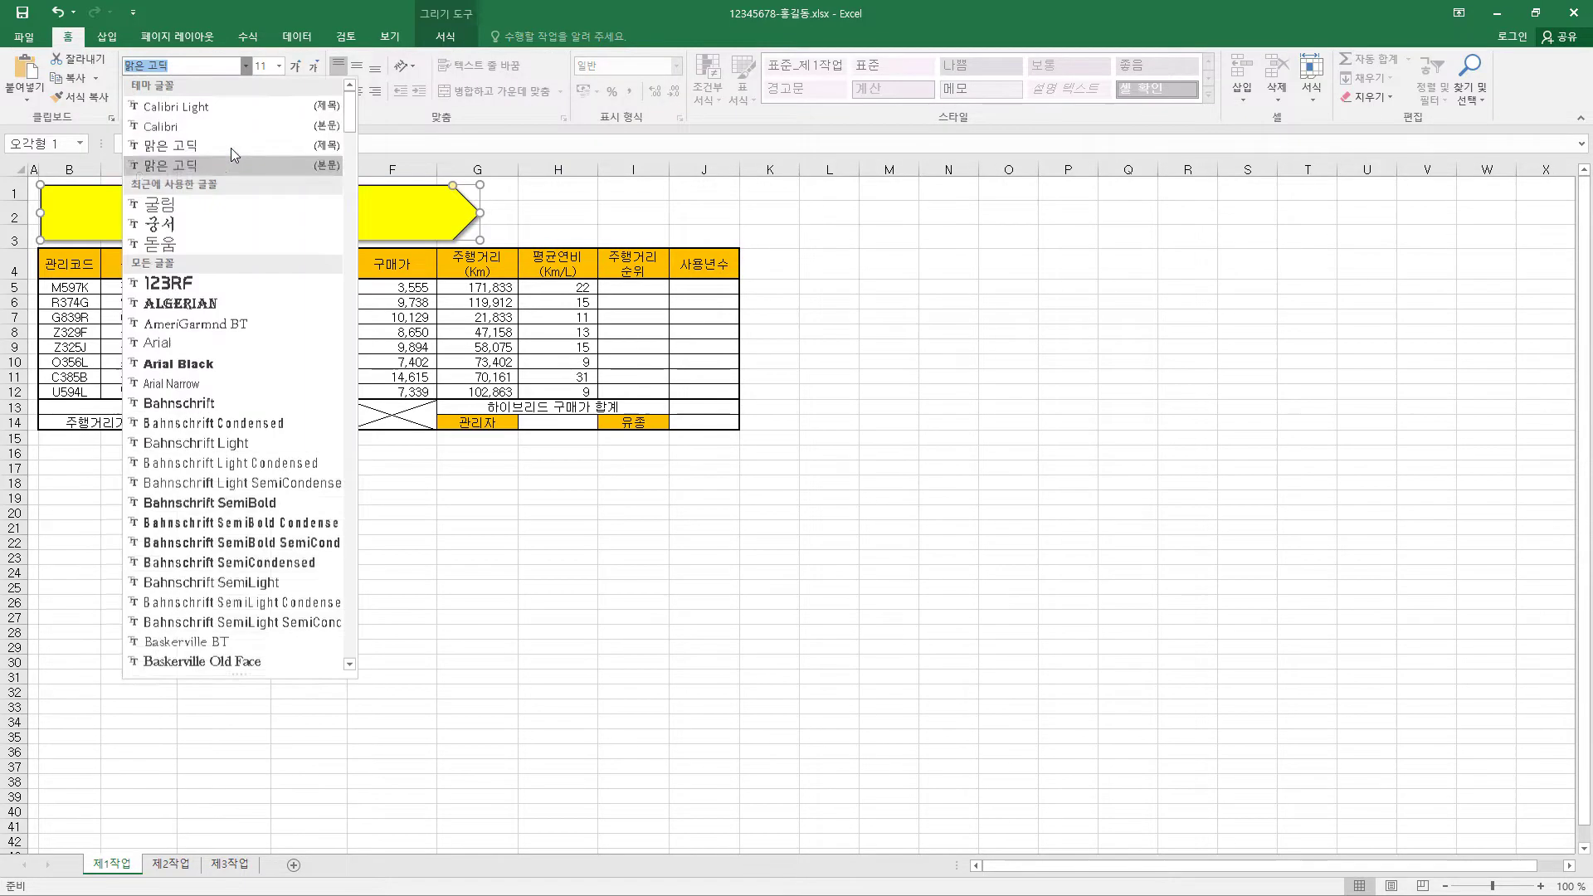
left_click(222, 198)
left_click(279, 66)
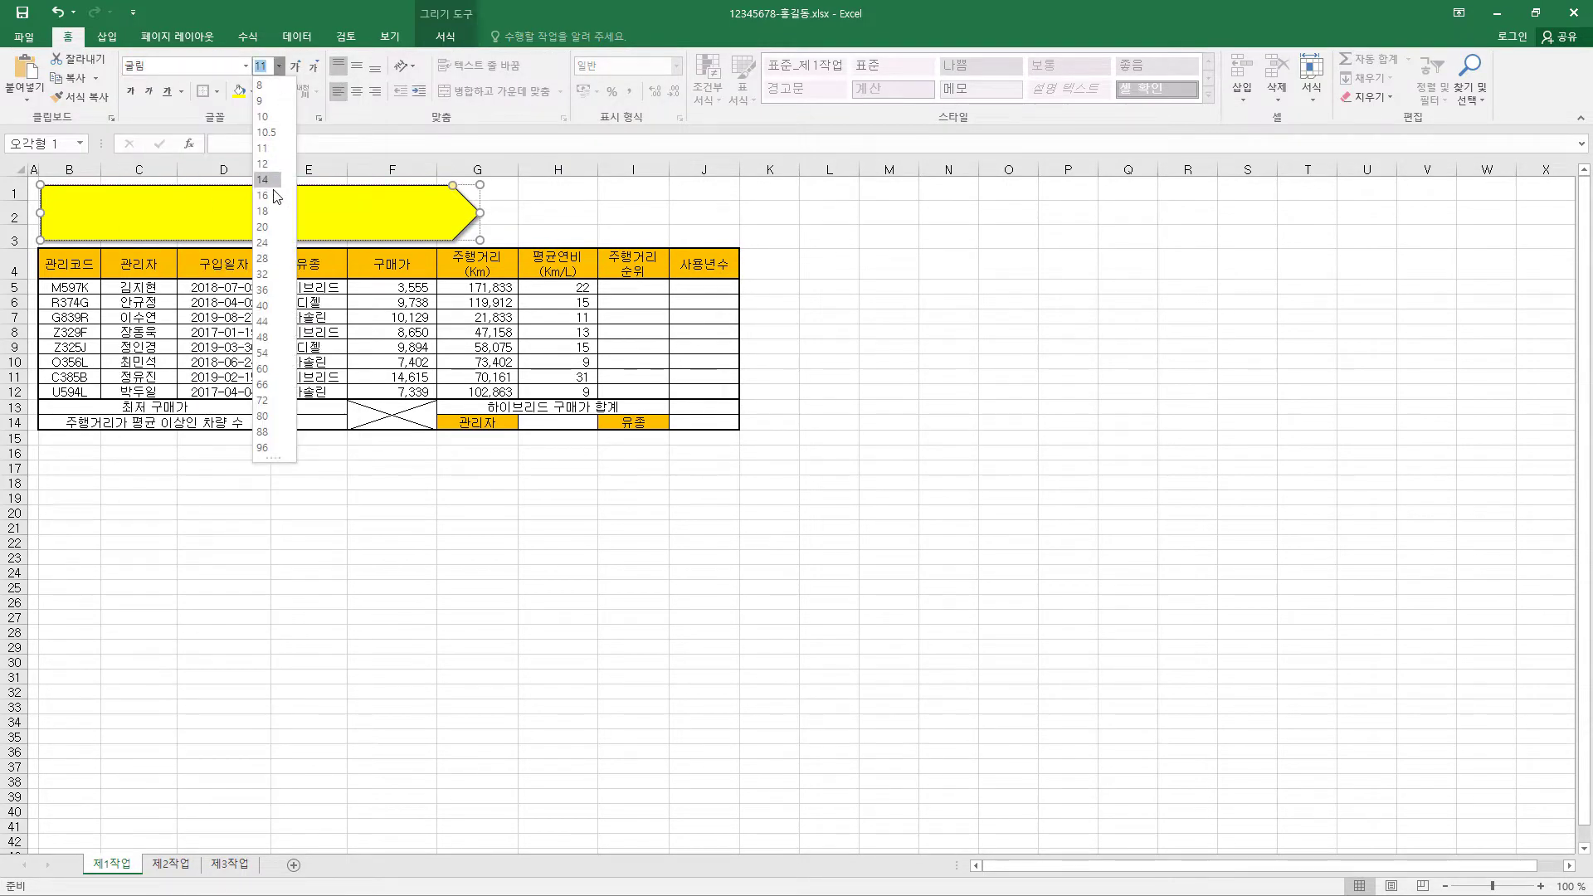
left_click(264, 243)
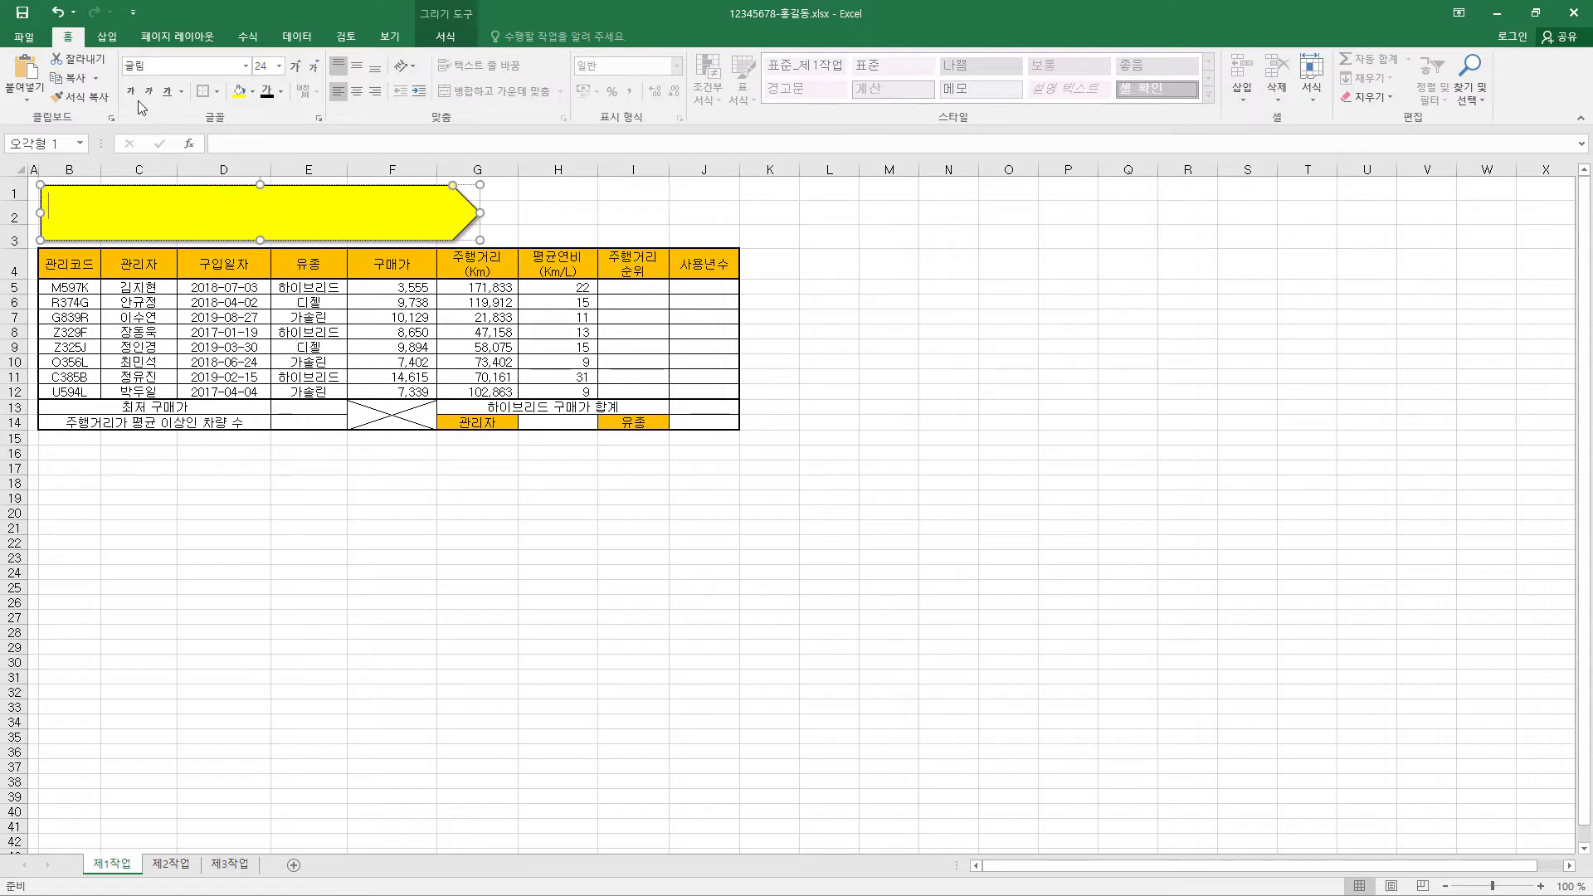
left_click(131, 92)
left_click(280, 91)
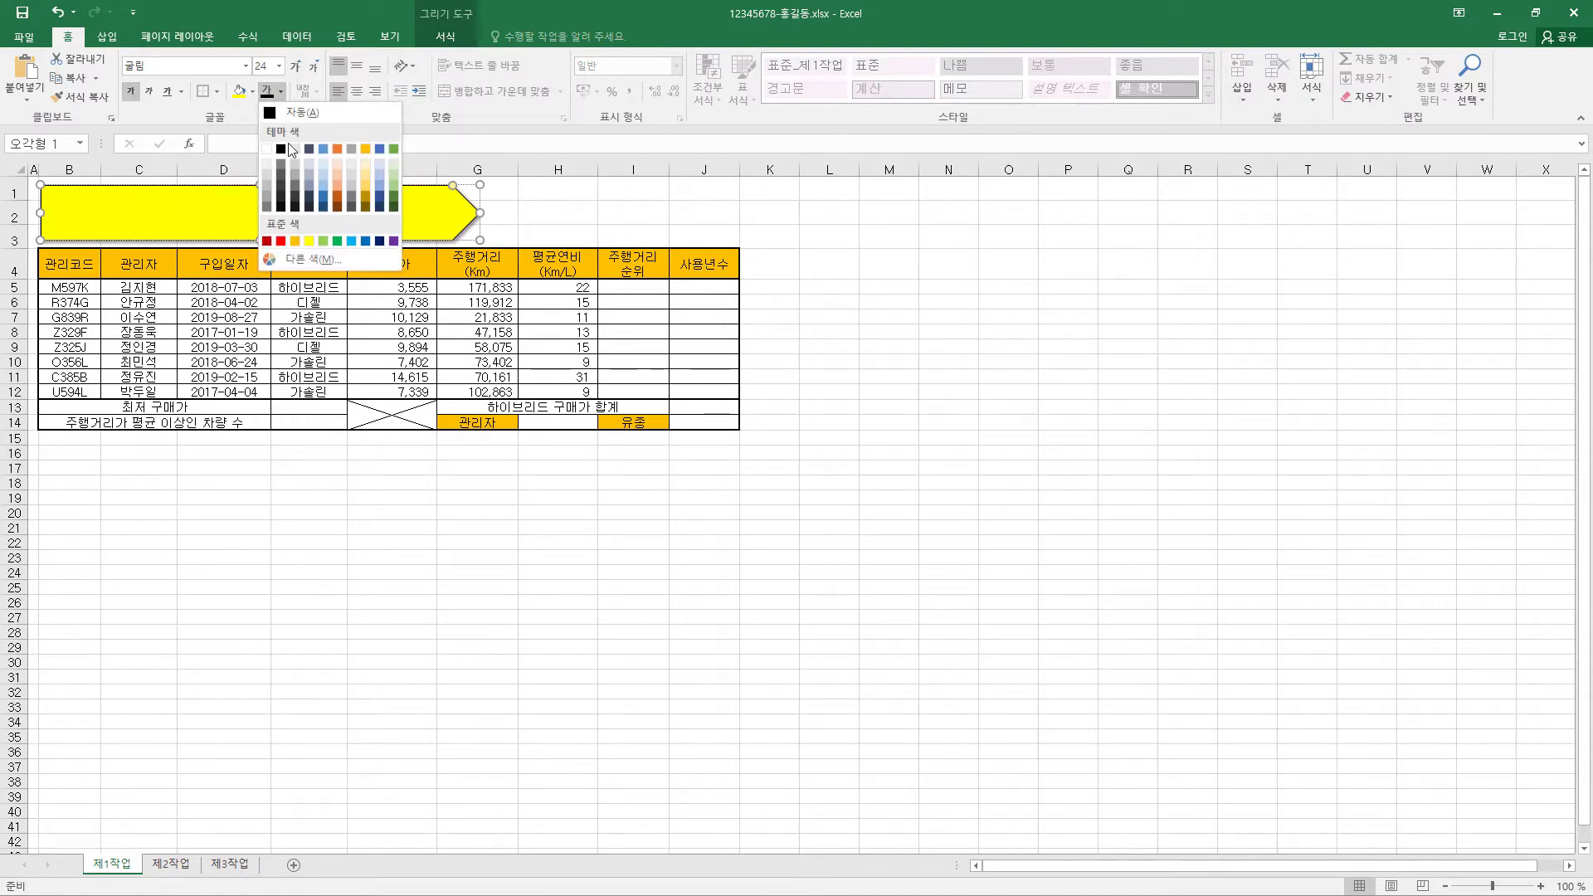
left_click(282, 149)
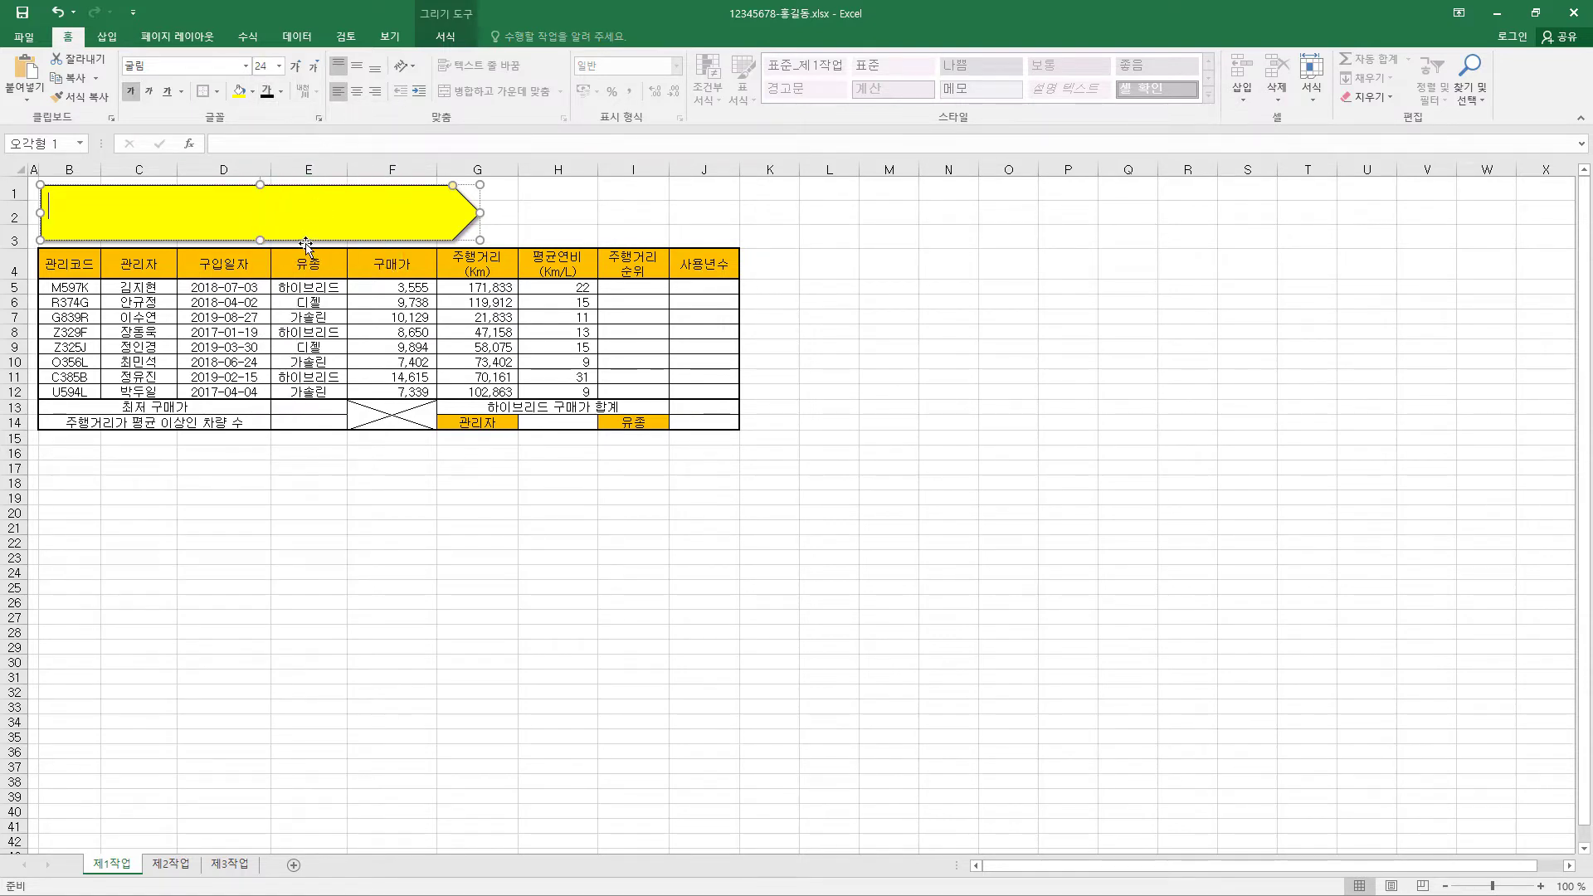
Enter the title 업무 차량 보유 현황 in the pentagon shape and centre it horizontally and vertically.
type("업무 차량 보유 현황")
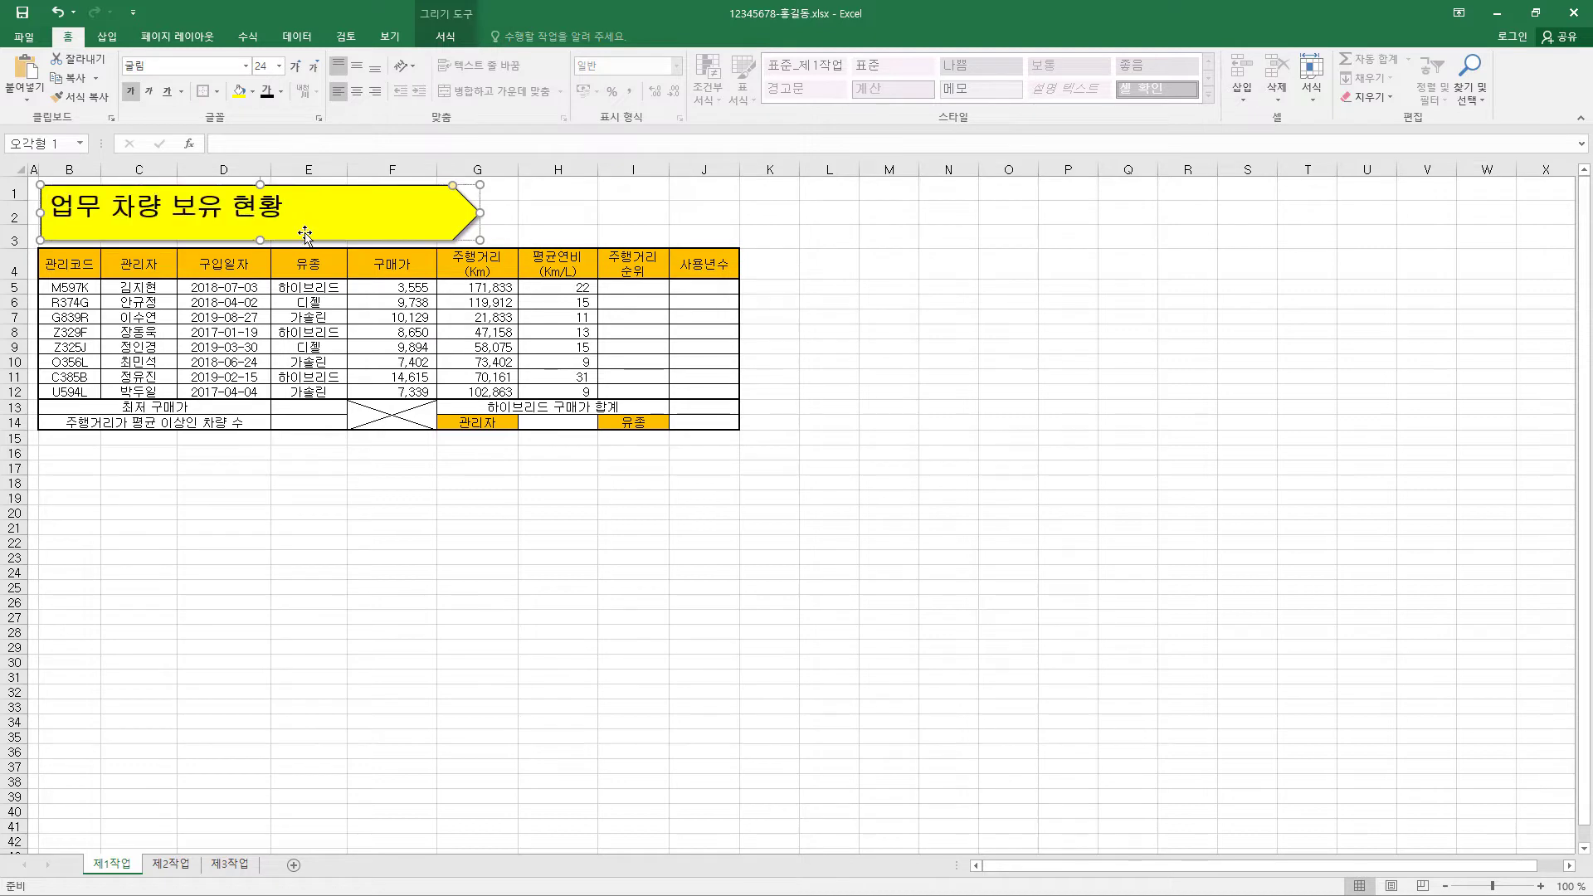
left_click(357, 91)
left_click(357, 70)
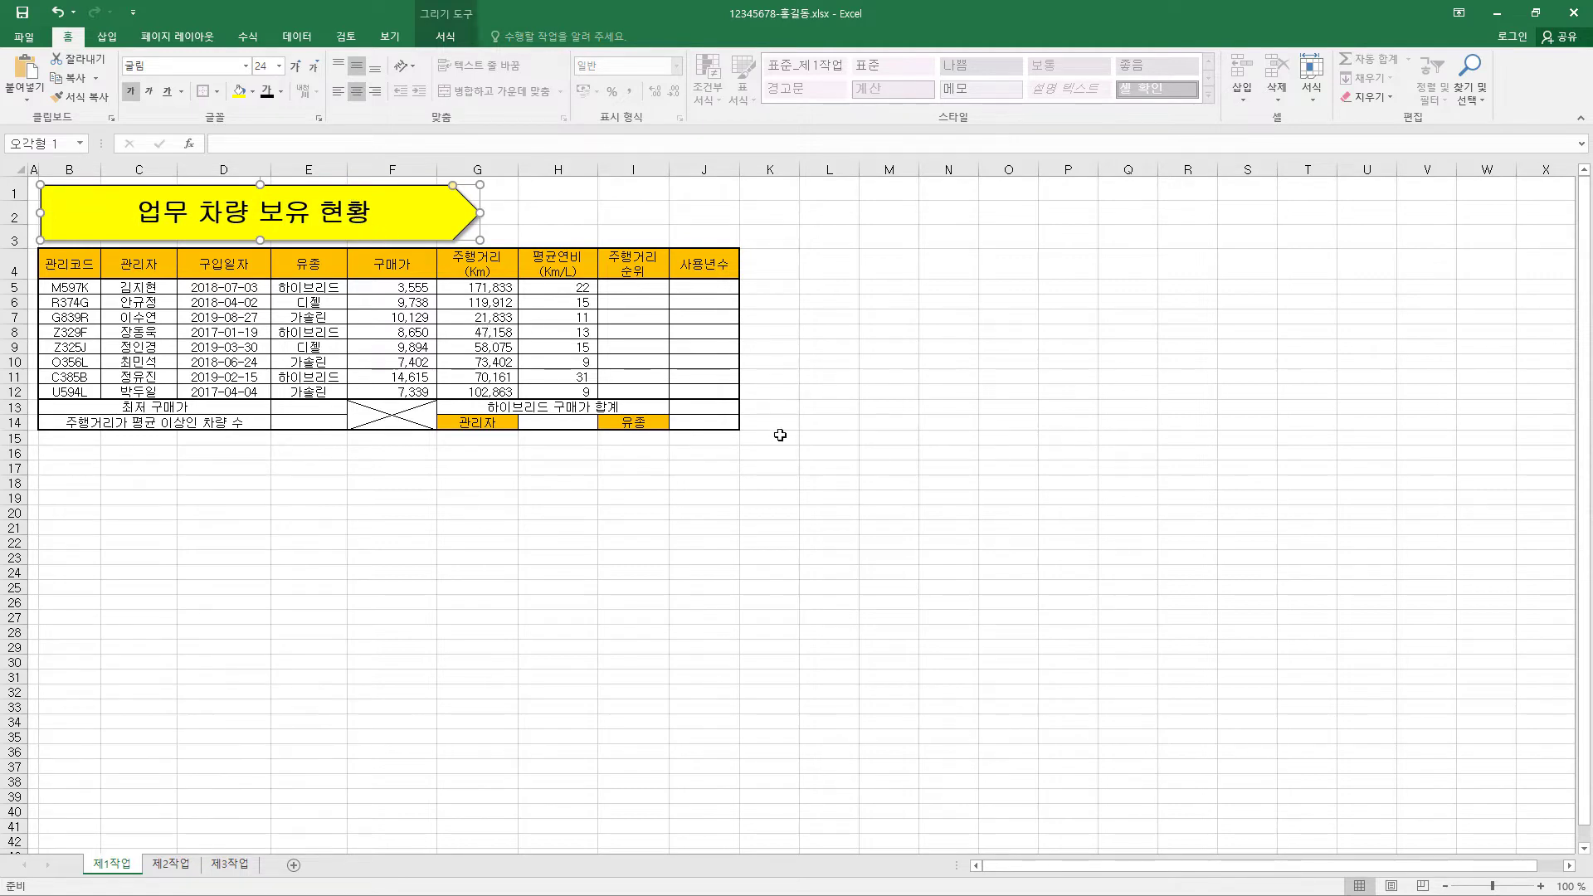
Enter 확인 in cell L18, below and outside the vehicle table.
left_click(844, 478)
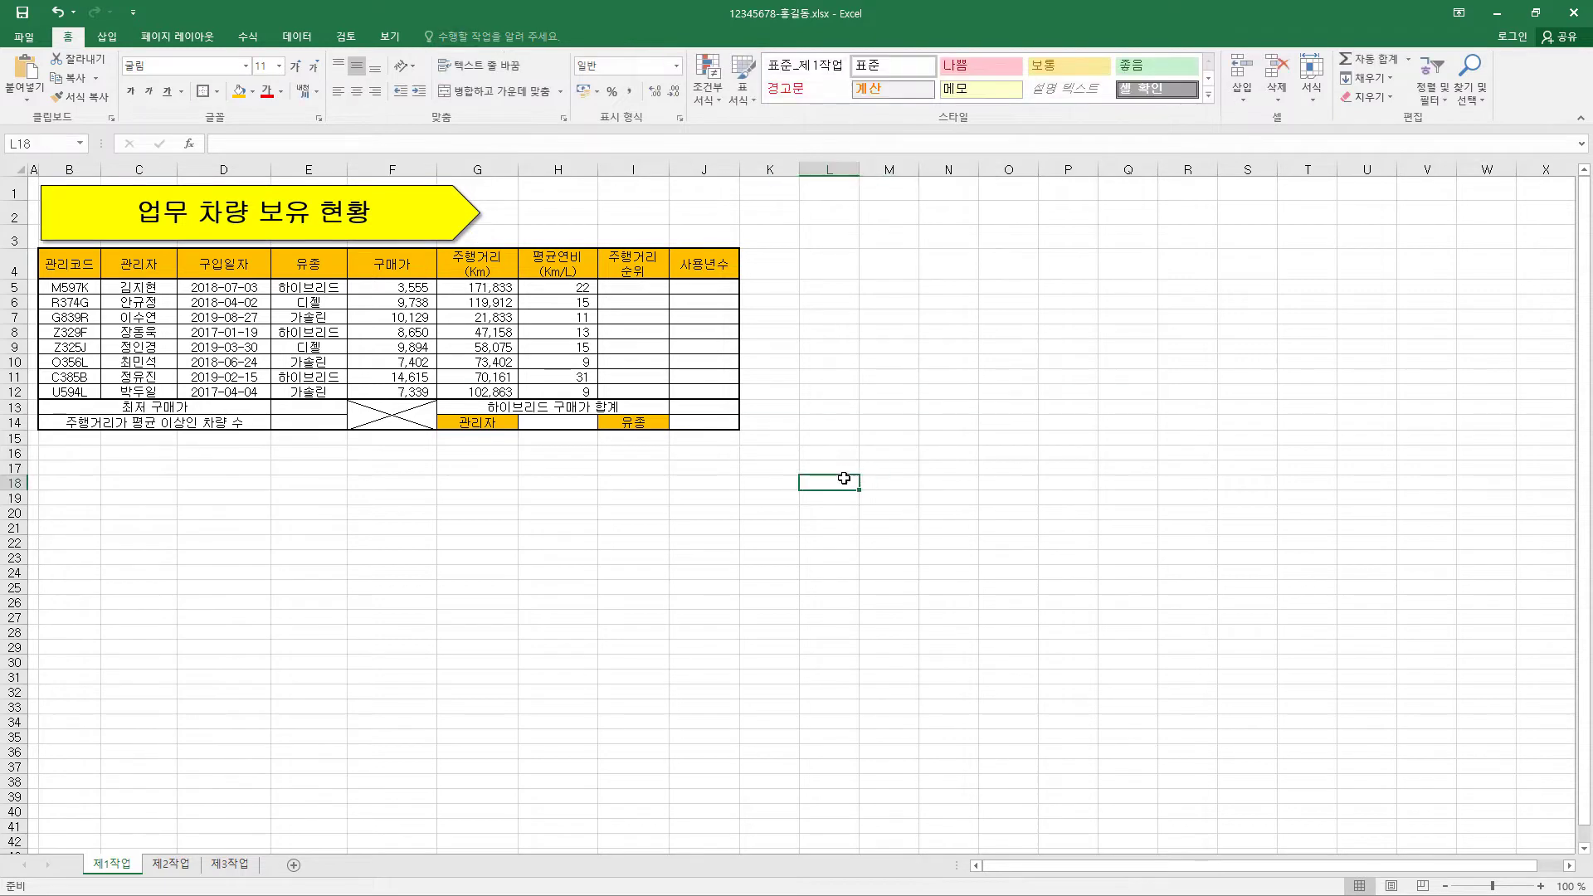
type("확인")
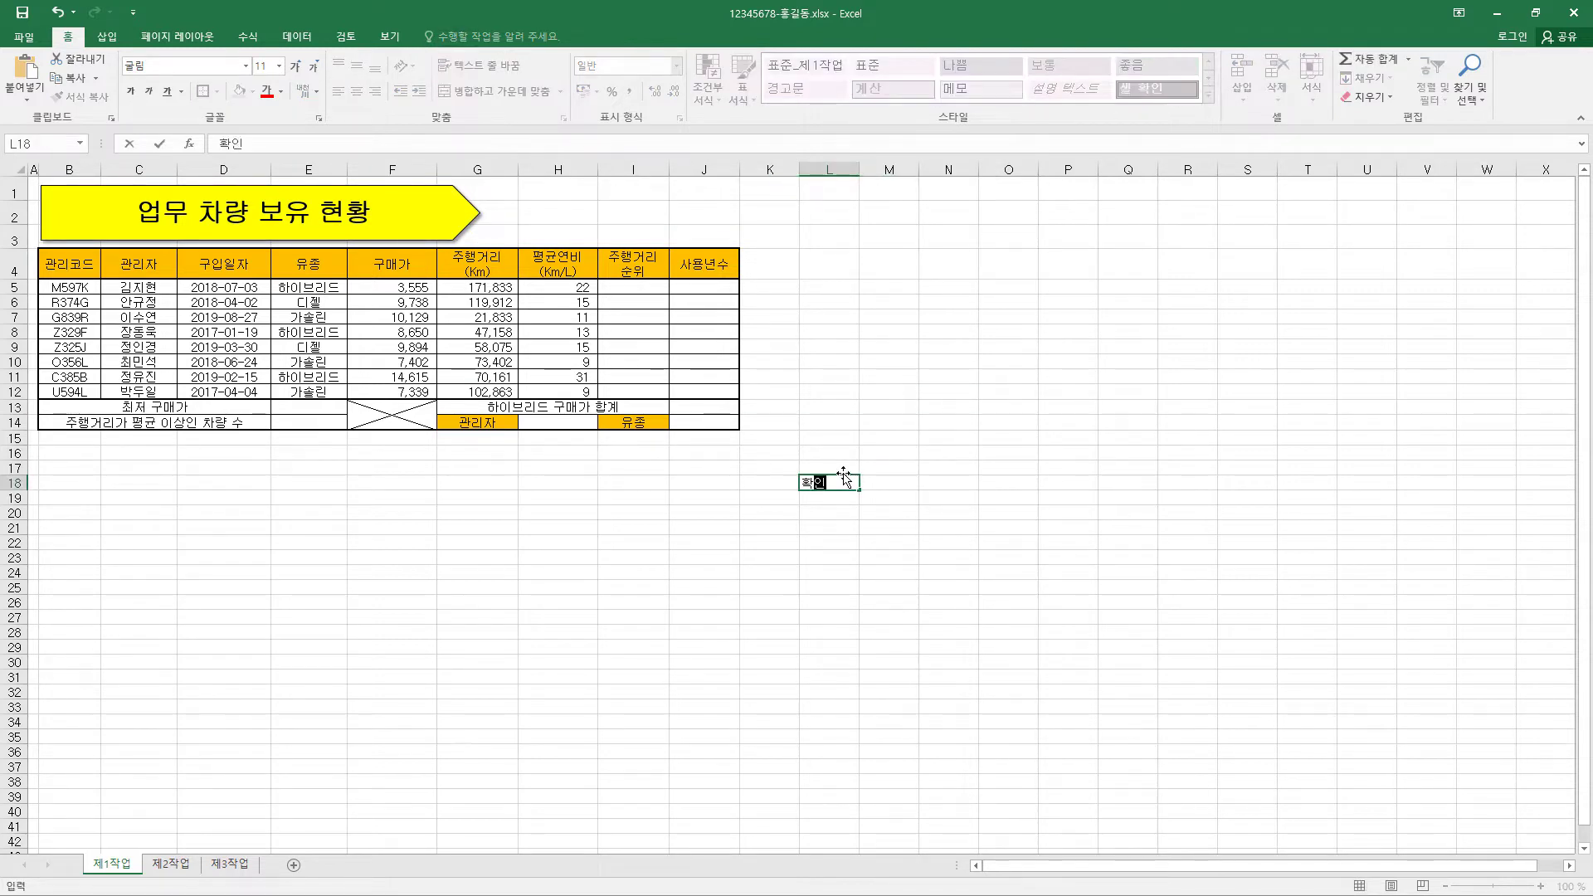
key("Return")
Make row 19 taller and column L narrower, and merge and centre L18:L19.
left_click_drag(844, 478, 840, 498)
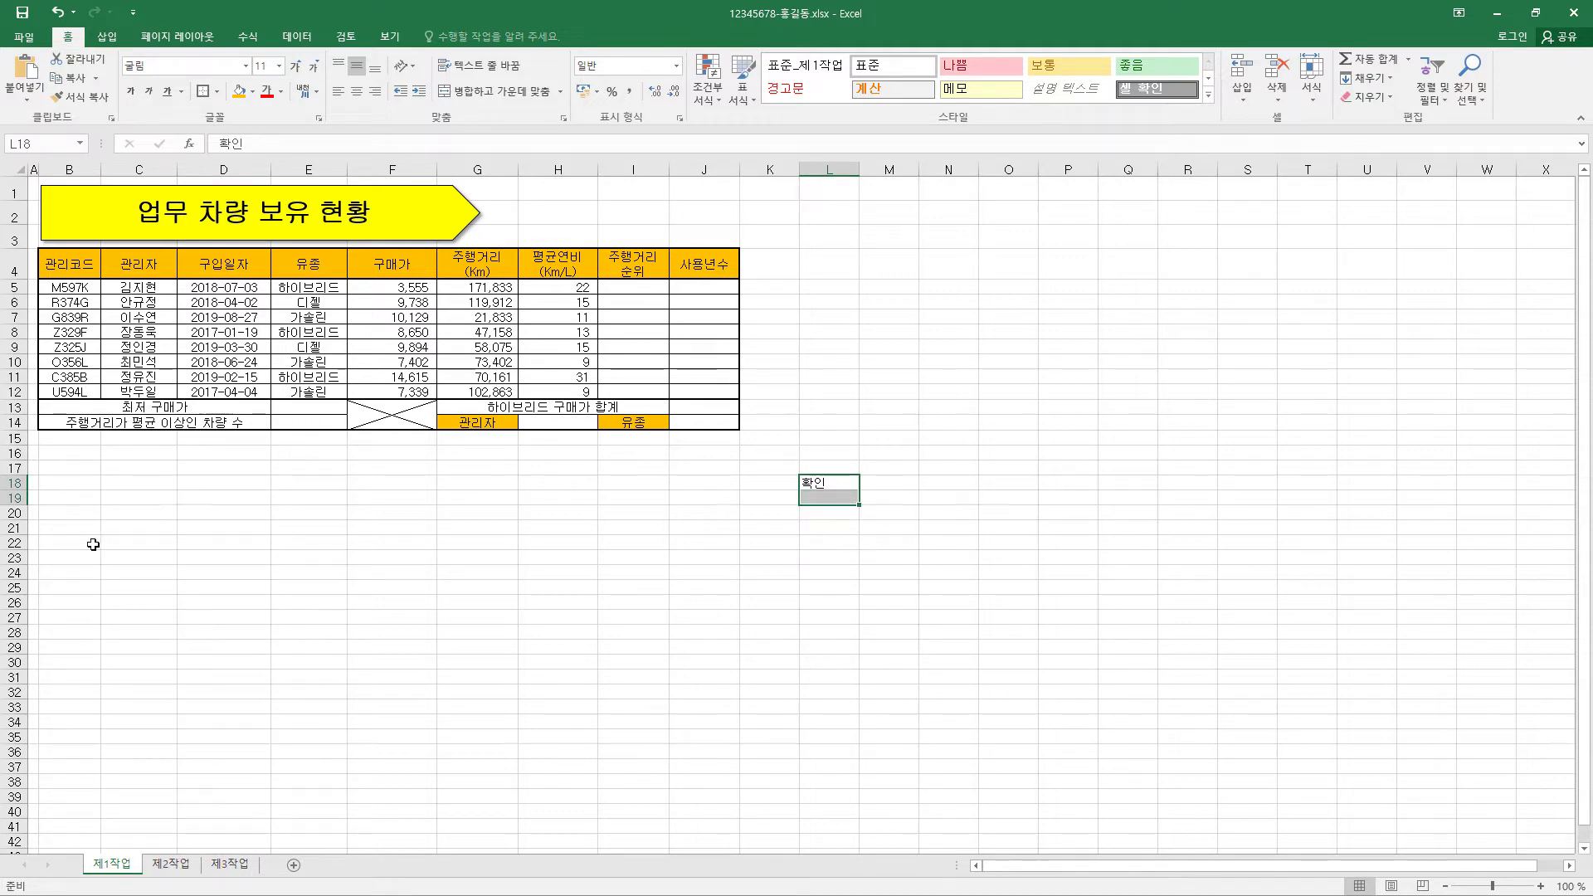
left_click_drag(17, 505, 18, 526)
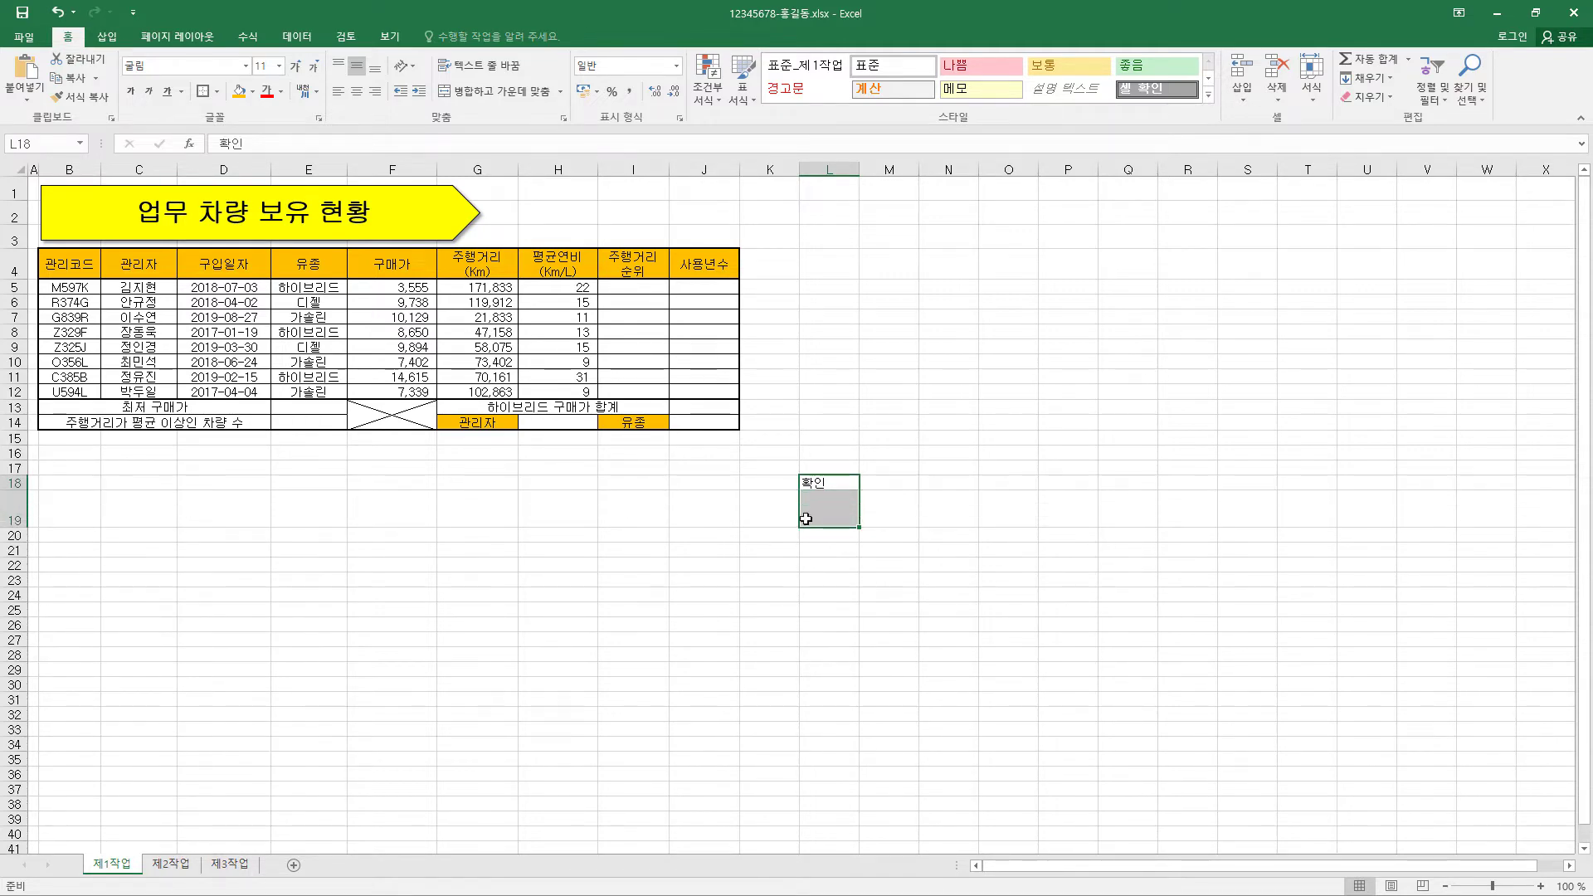
left_click_drag(860, 168, 827, 169)
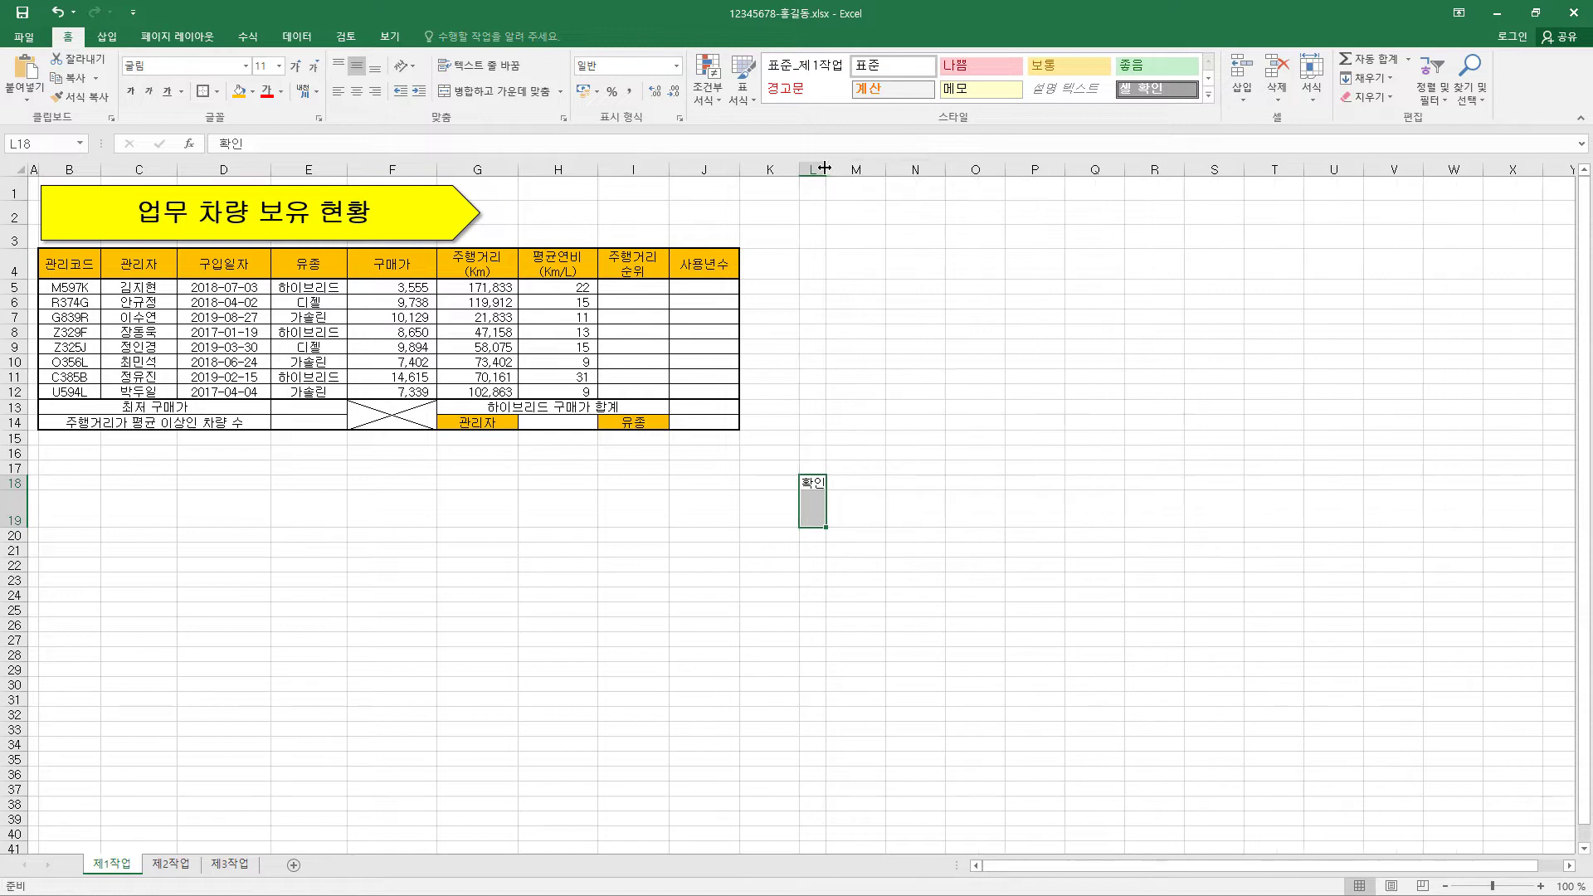
left_click(494, 91)
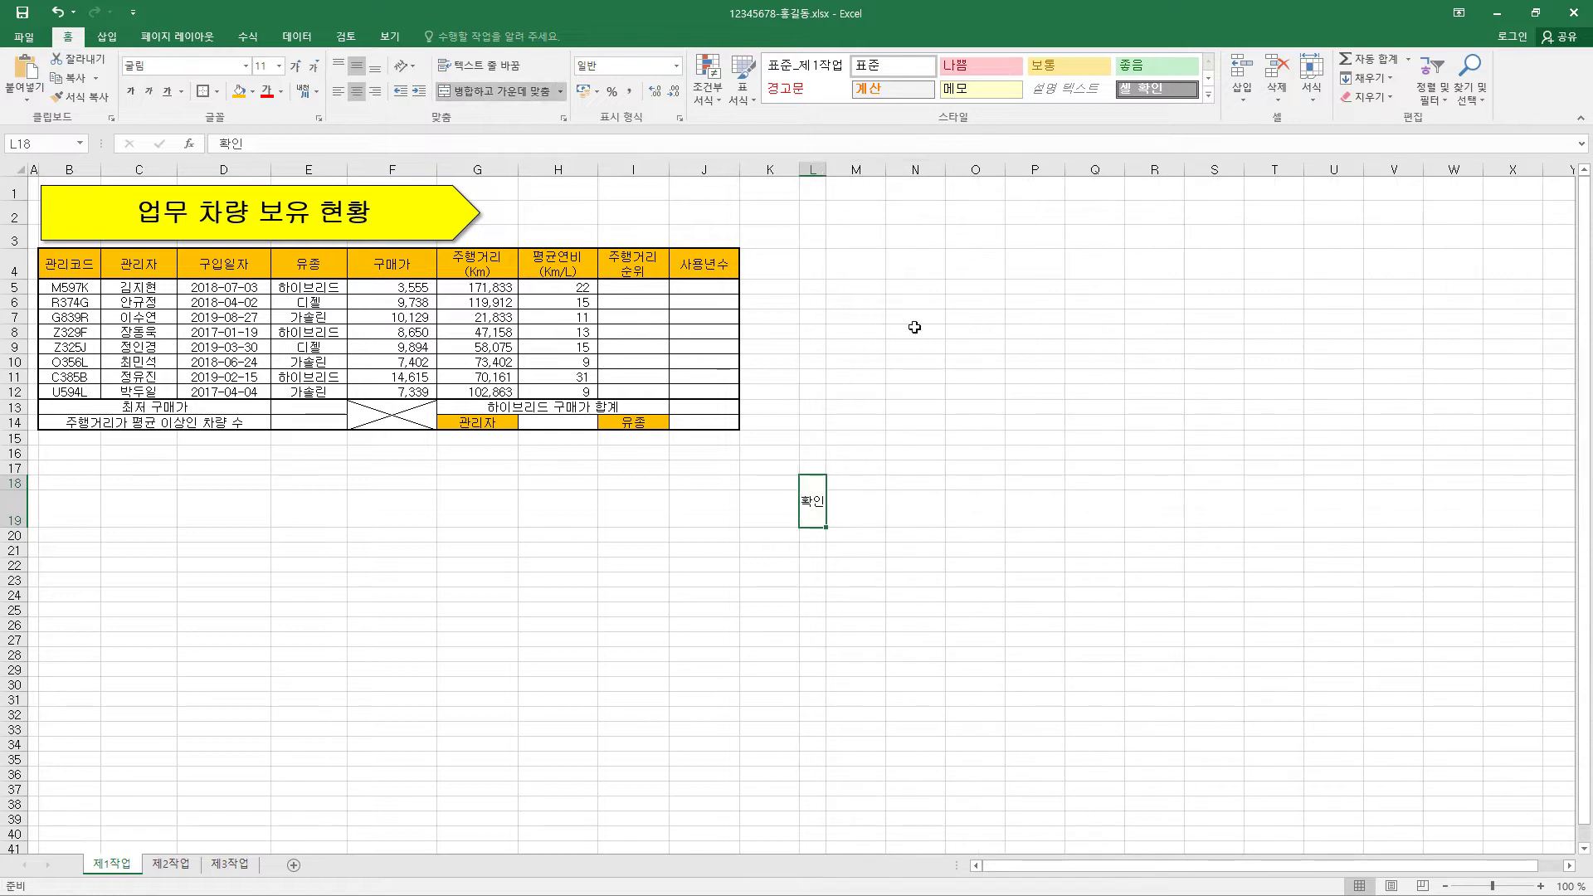
Set the merged 확인 cell to vertical stacked text orientation.
key("ctrl+1")
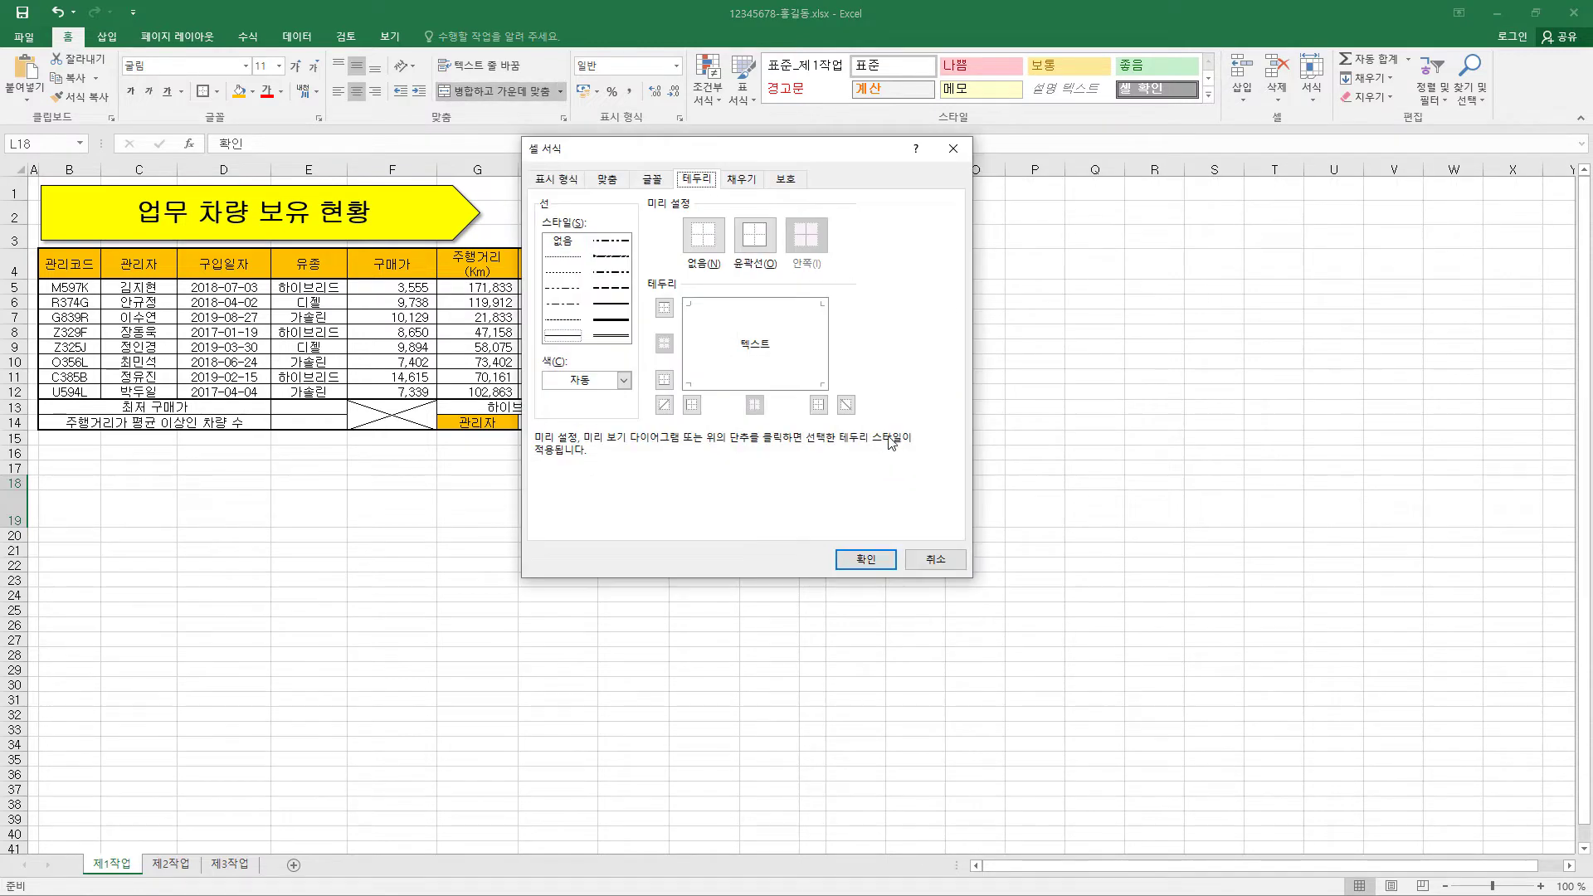
left_click(607, 179)
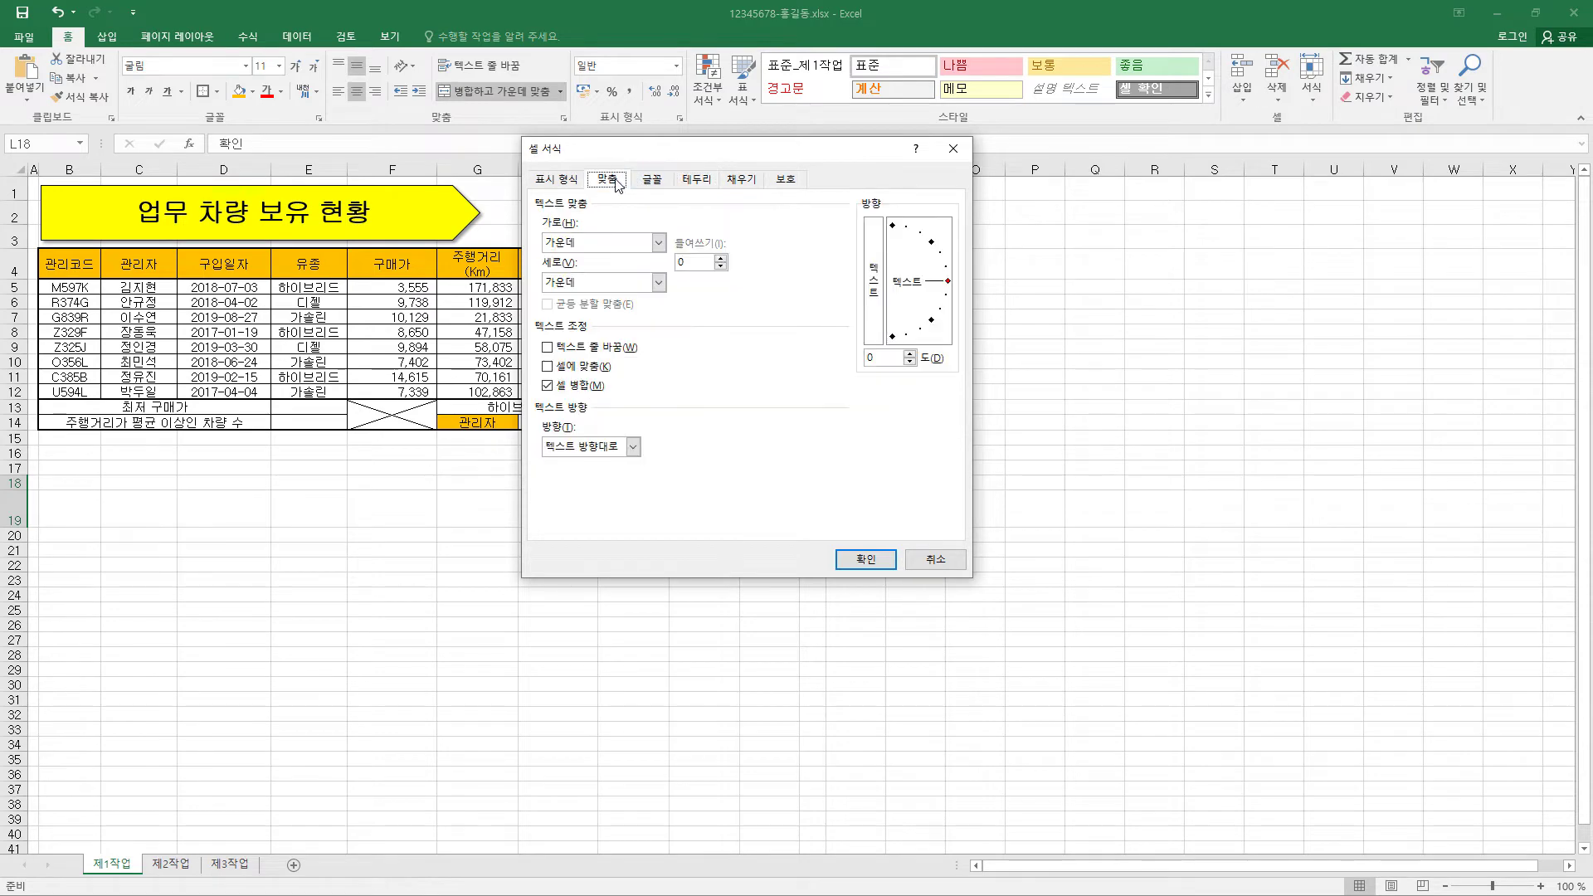
left_click(875, 273)
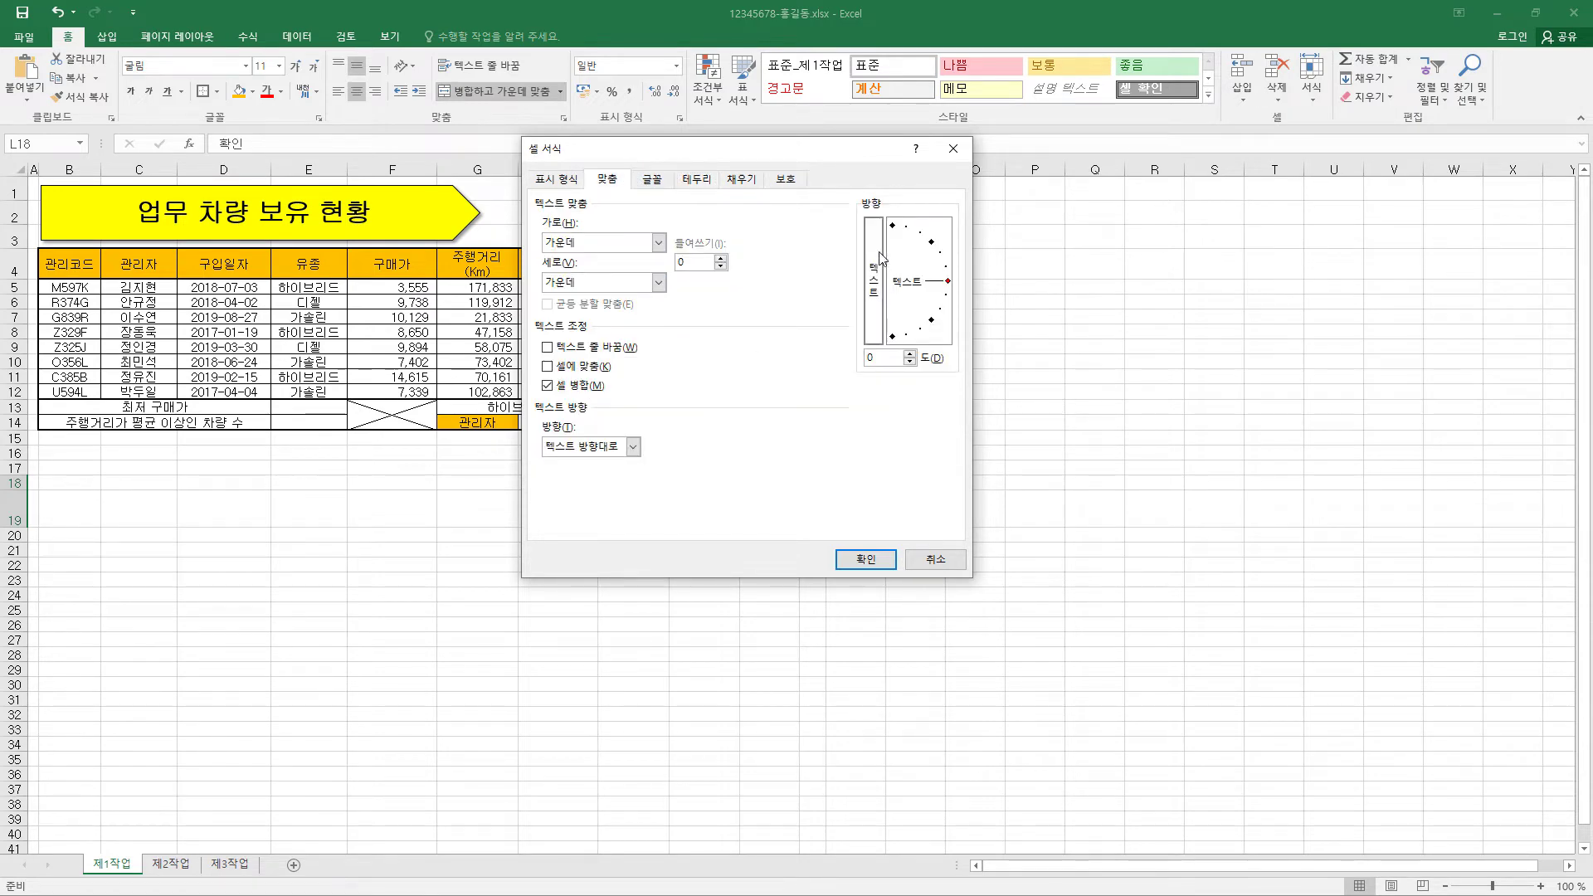
left_click(867, 560)
Enter 담당, 대리 and 과장 across M18:O18 and centre them horizontally.
left_click_drag(846, 483, 955, 484)
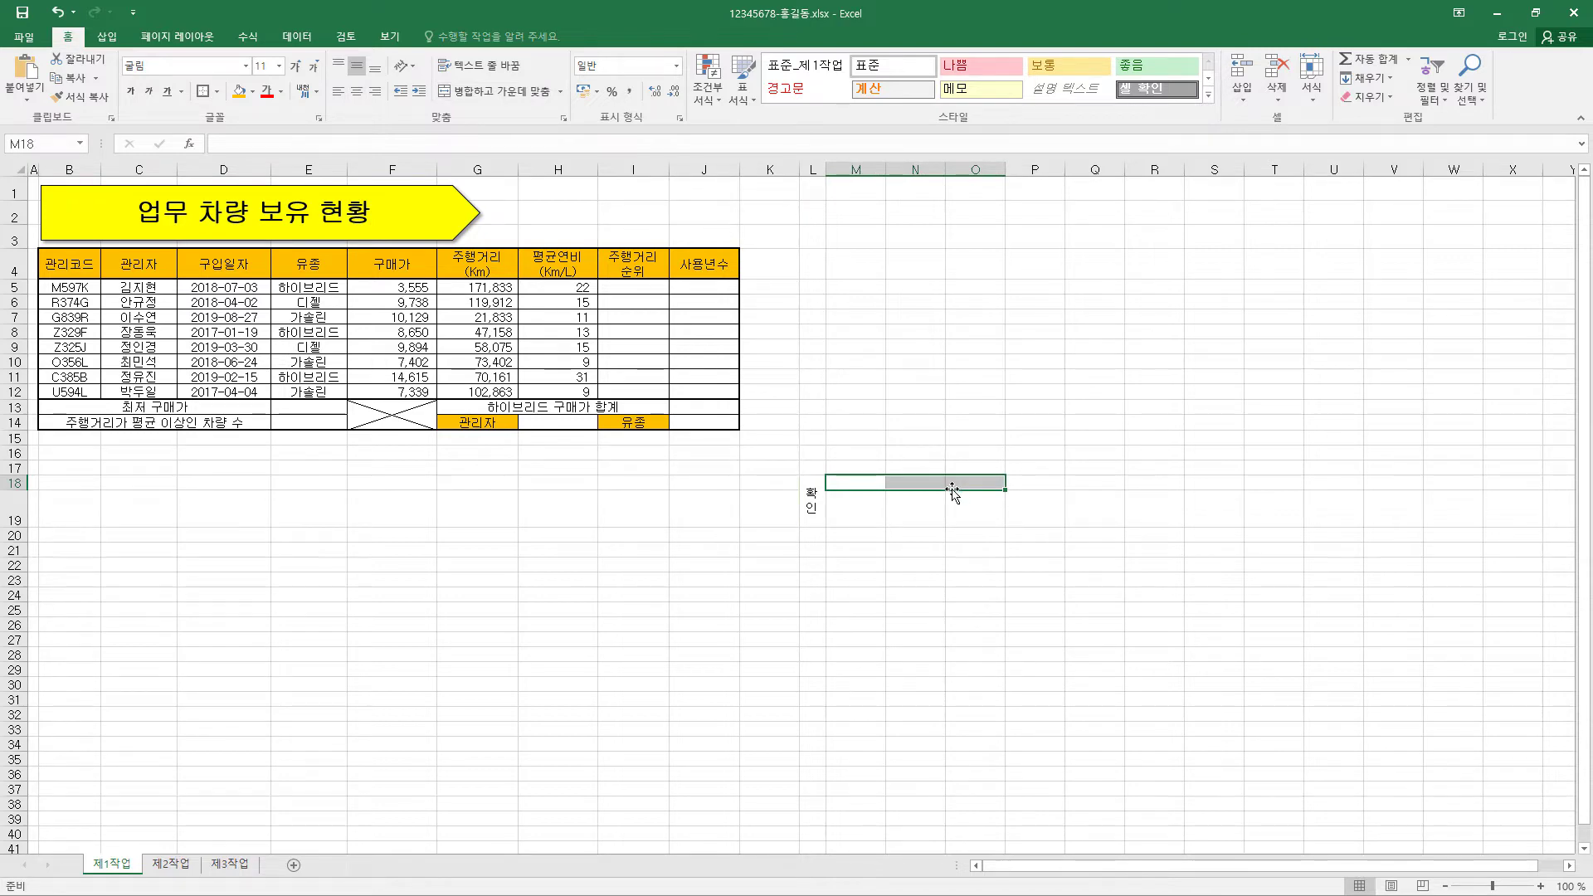
type("담당")
key("Tab")
type("대리")
key("Tab")
type("과장")
key("Return")
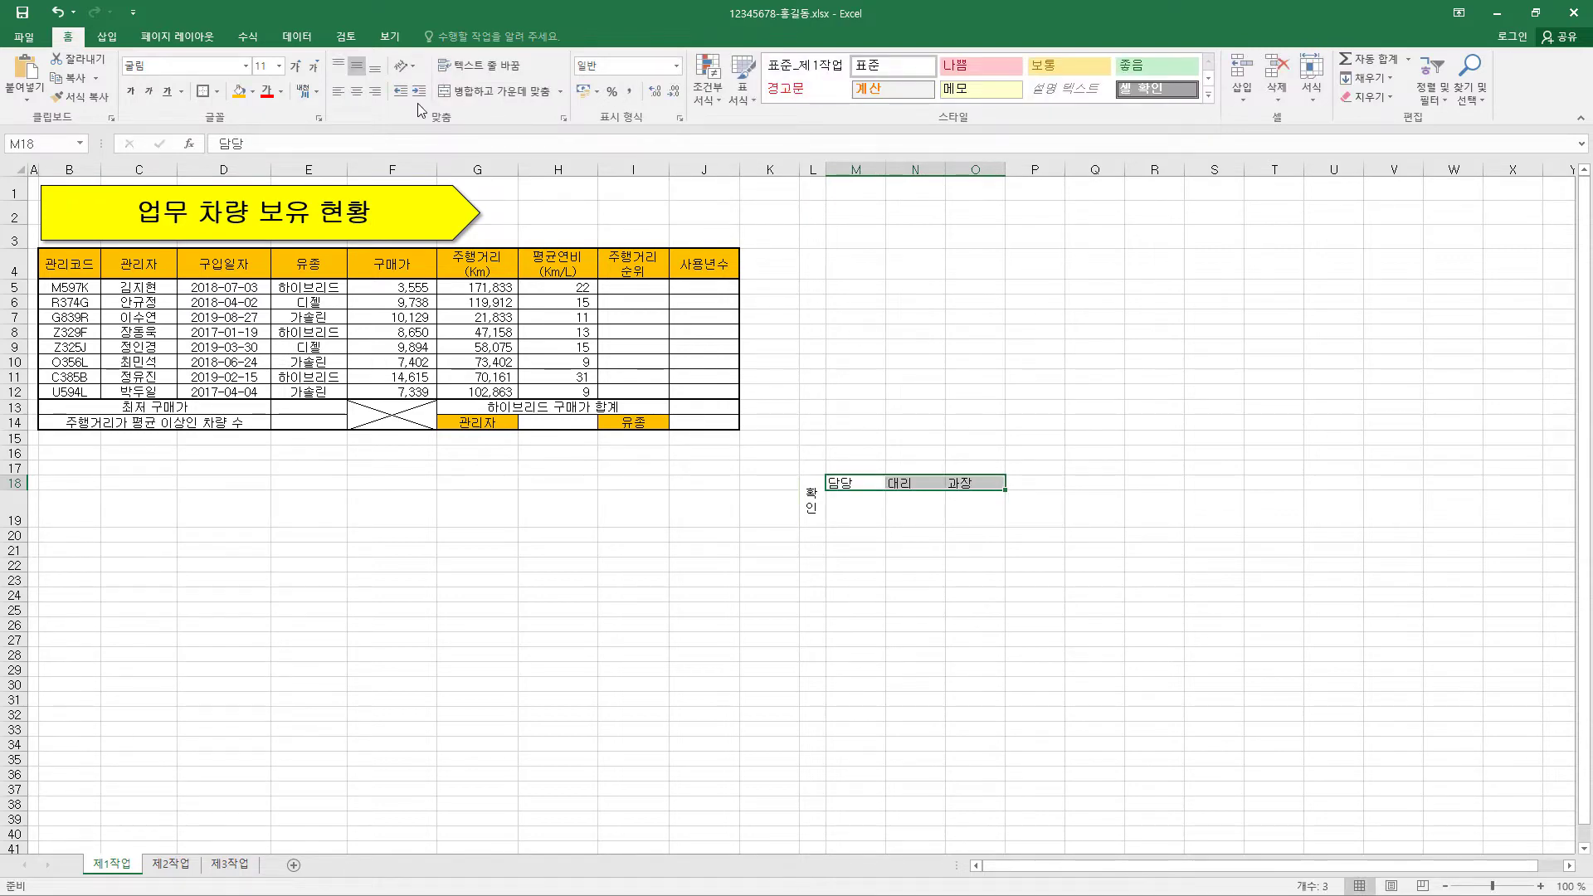
left_click(361, 98)
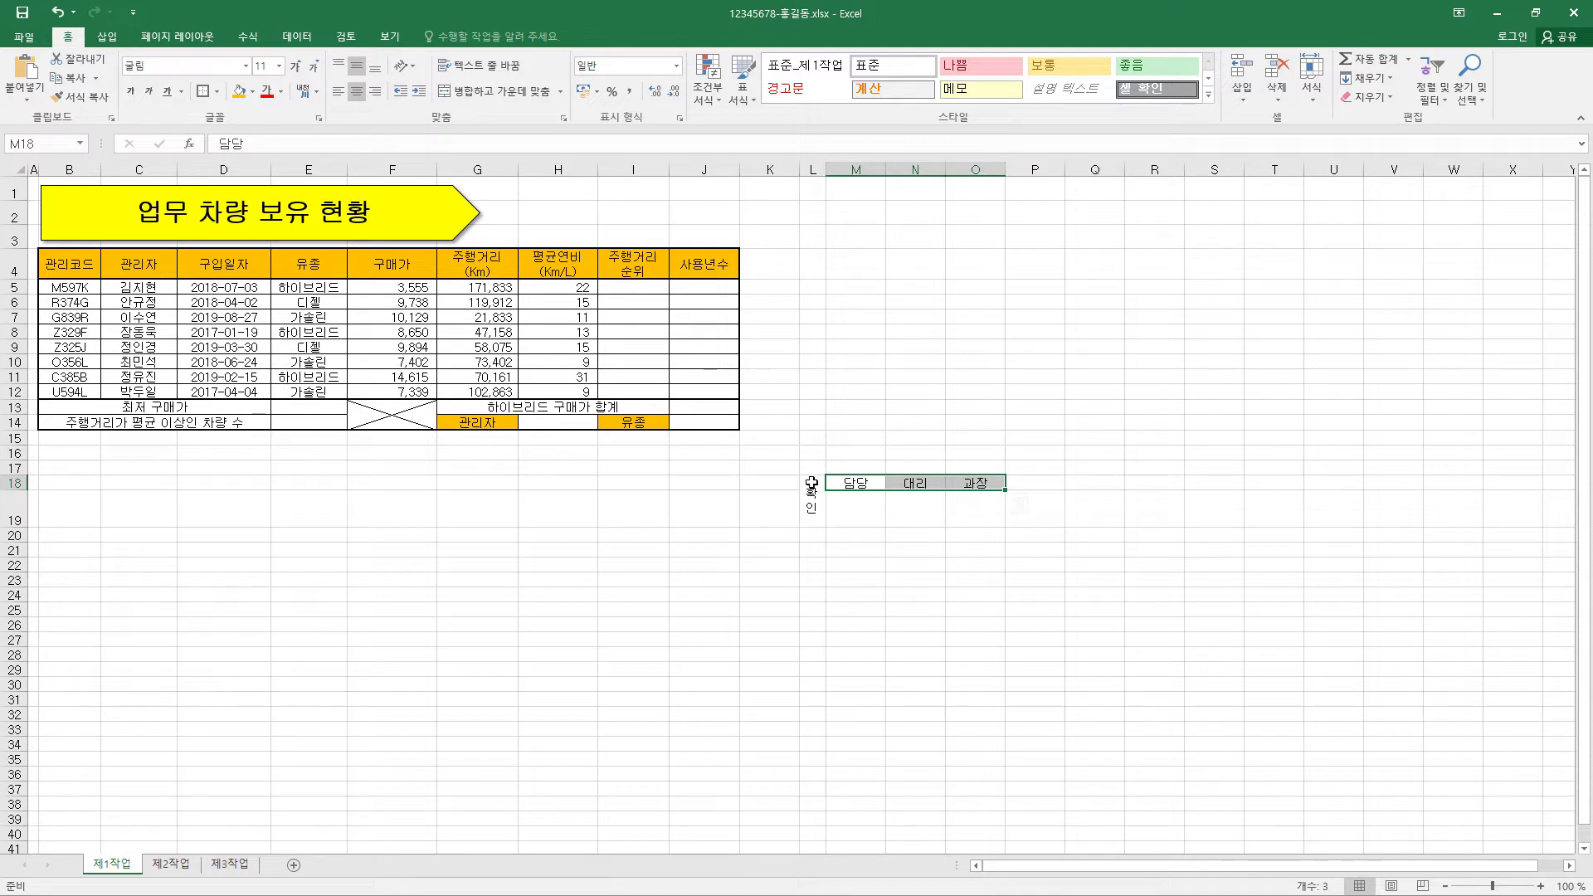
Apply all borders to the approval box in L18:O19.
left_click_drag(811, 499, 968, 512)
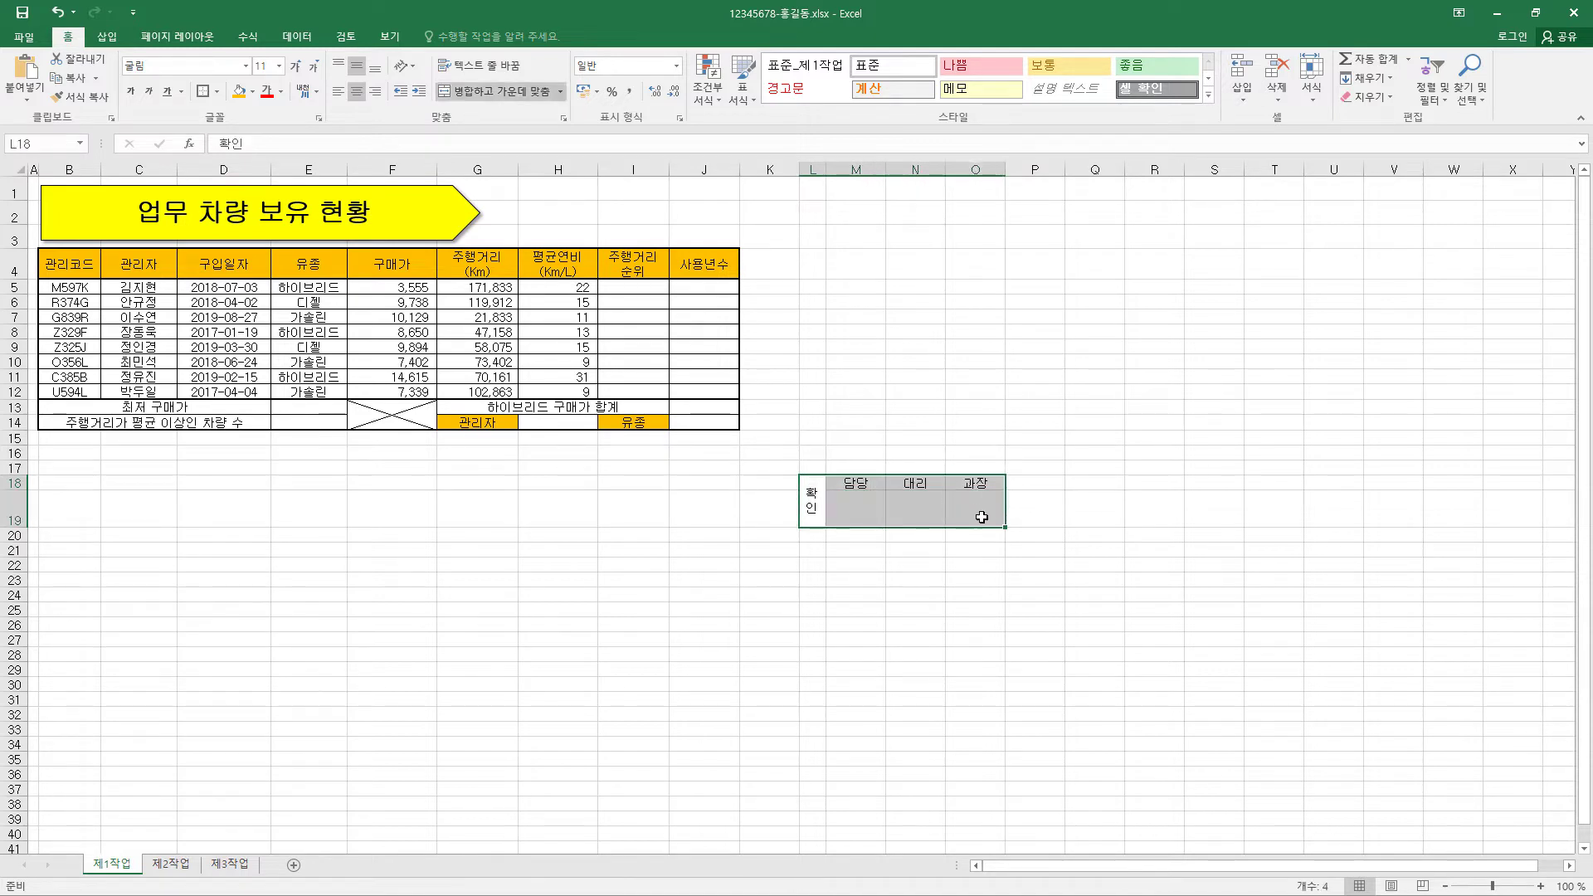
left_click(216, 91)
left_click(231, 233)
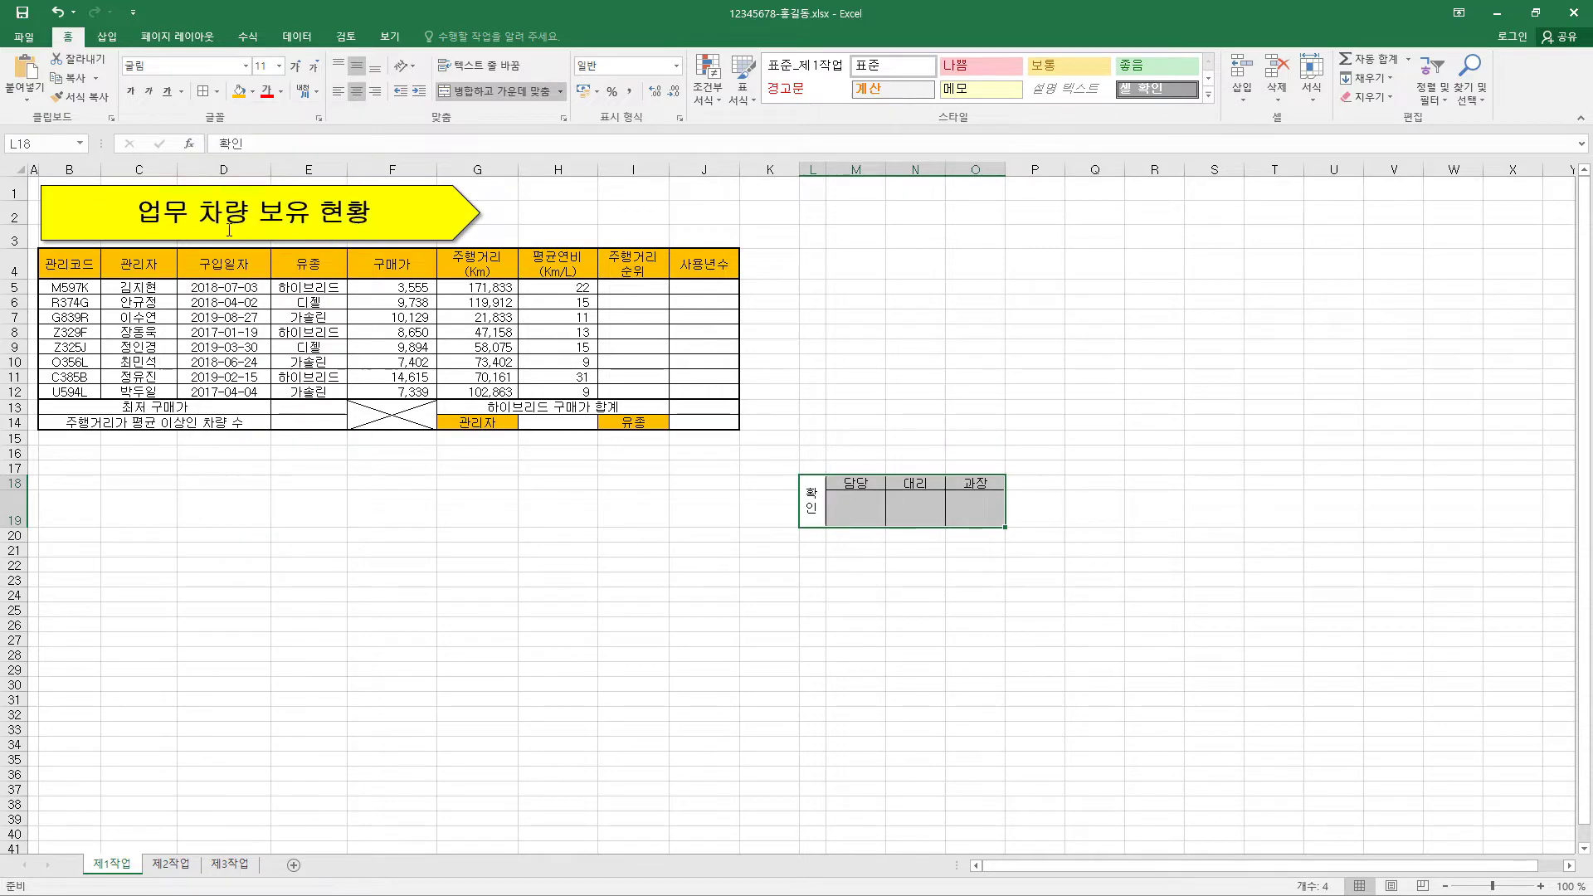
Copy the approval box L18:O19 as a picture, as shown on screen in picture format, and paste it.
left_click(95, 79)
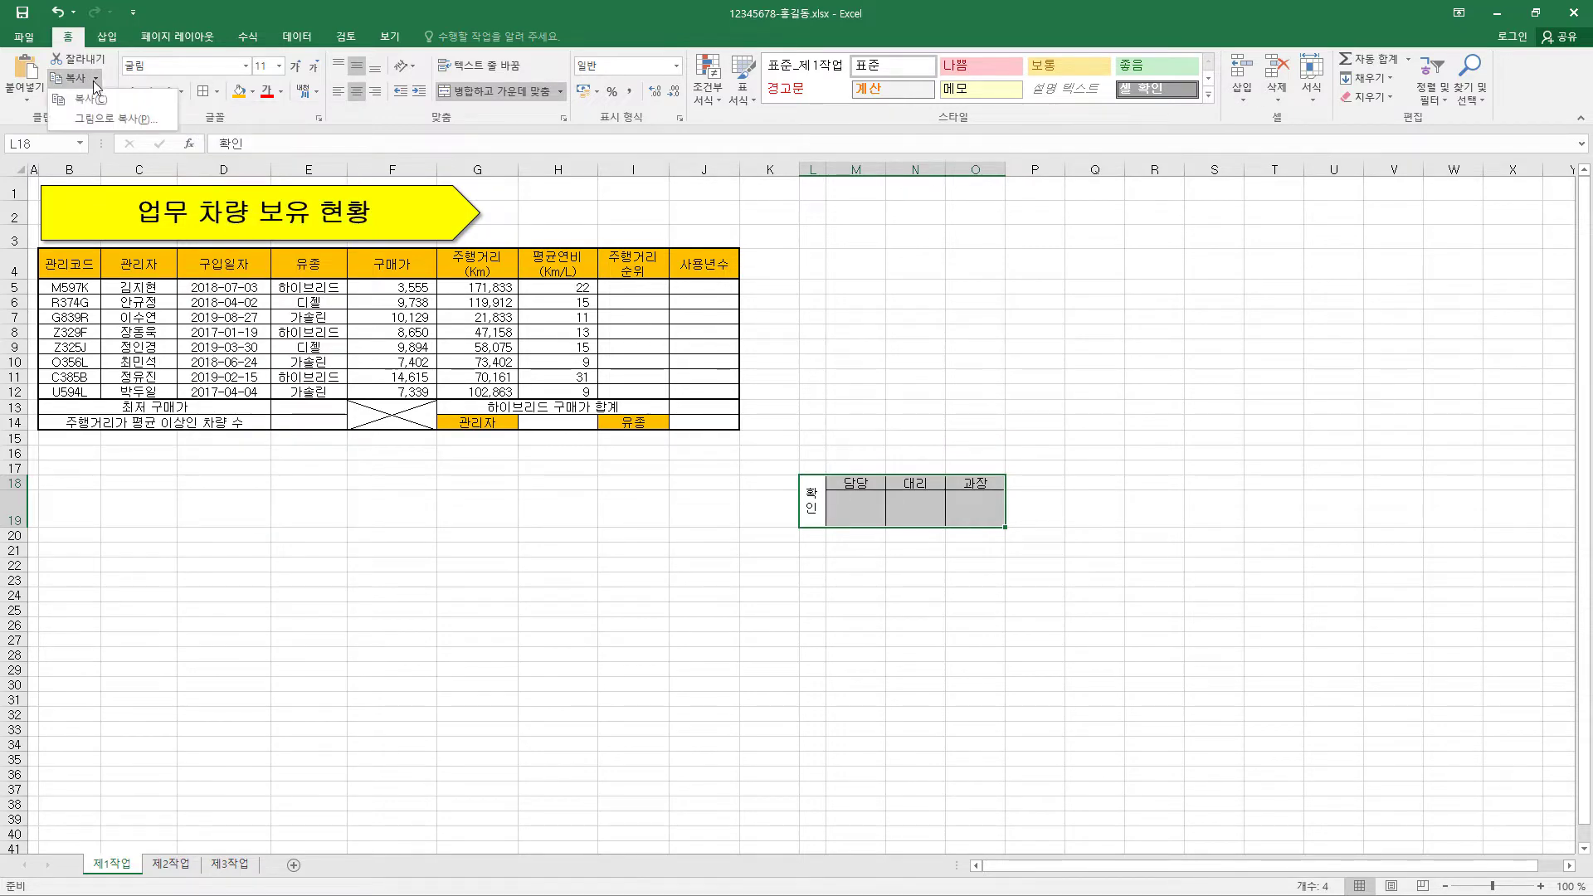
left_click(103, 121)
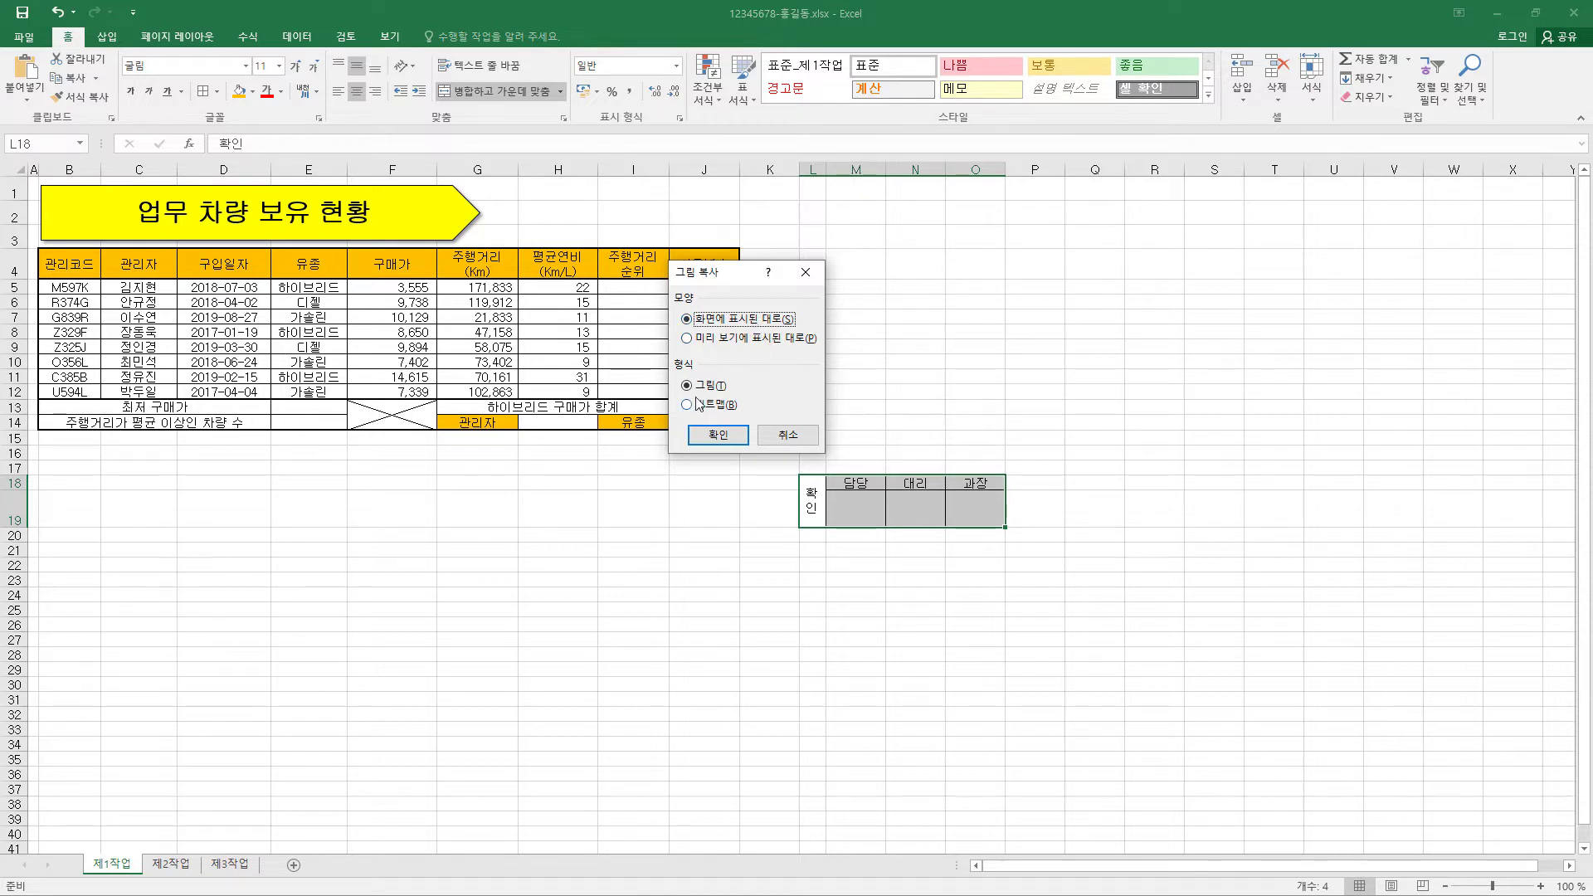
left_click(719, 435)
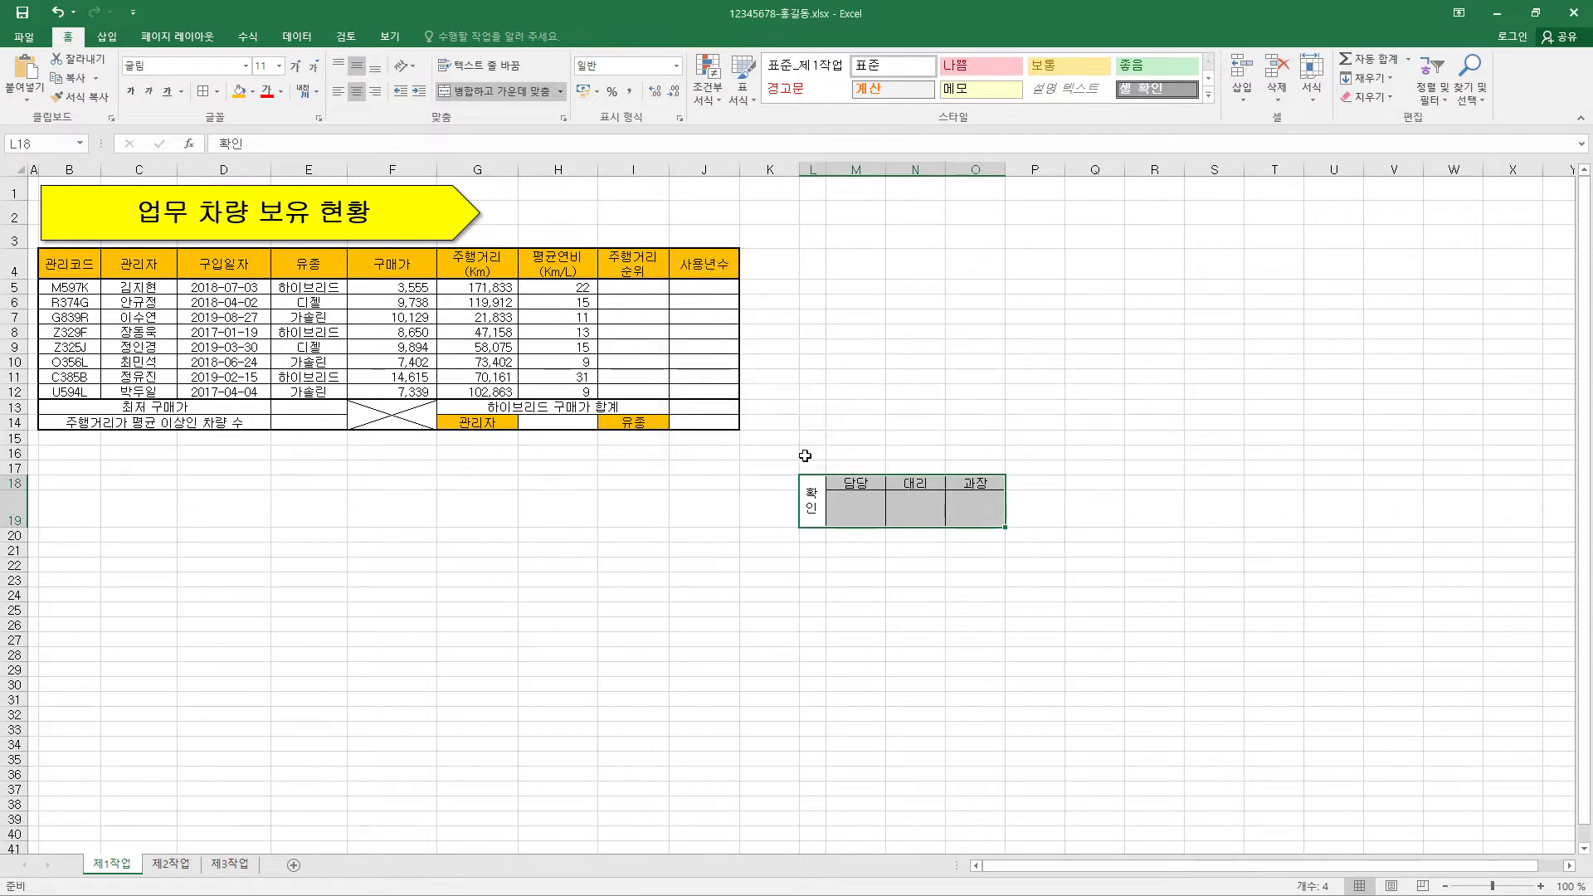
key("ctrl+v")
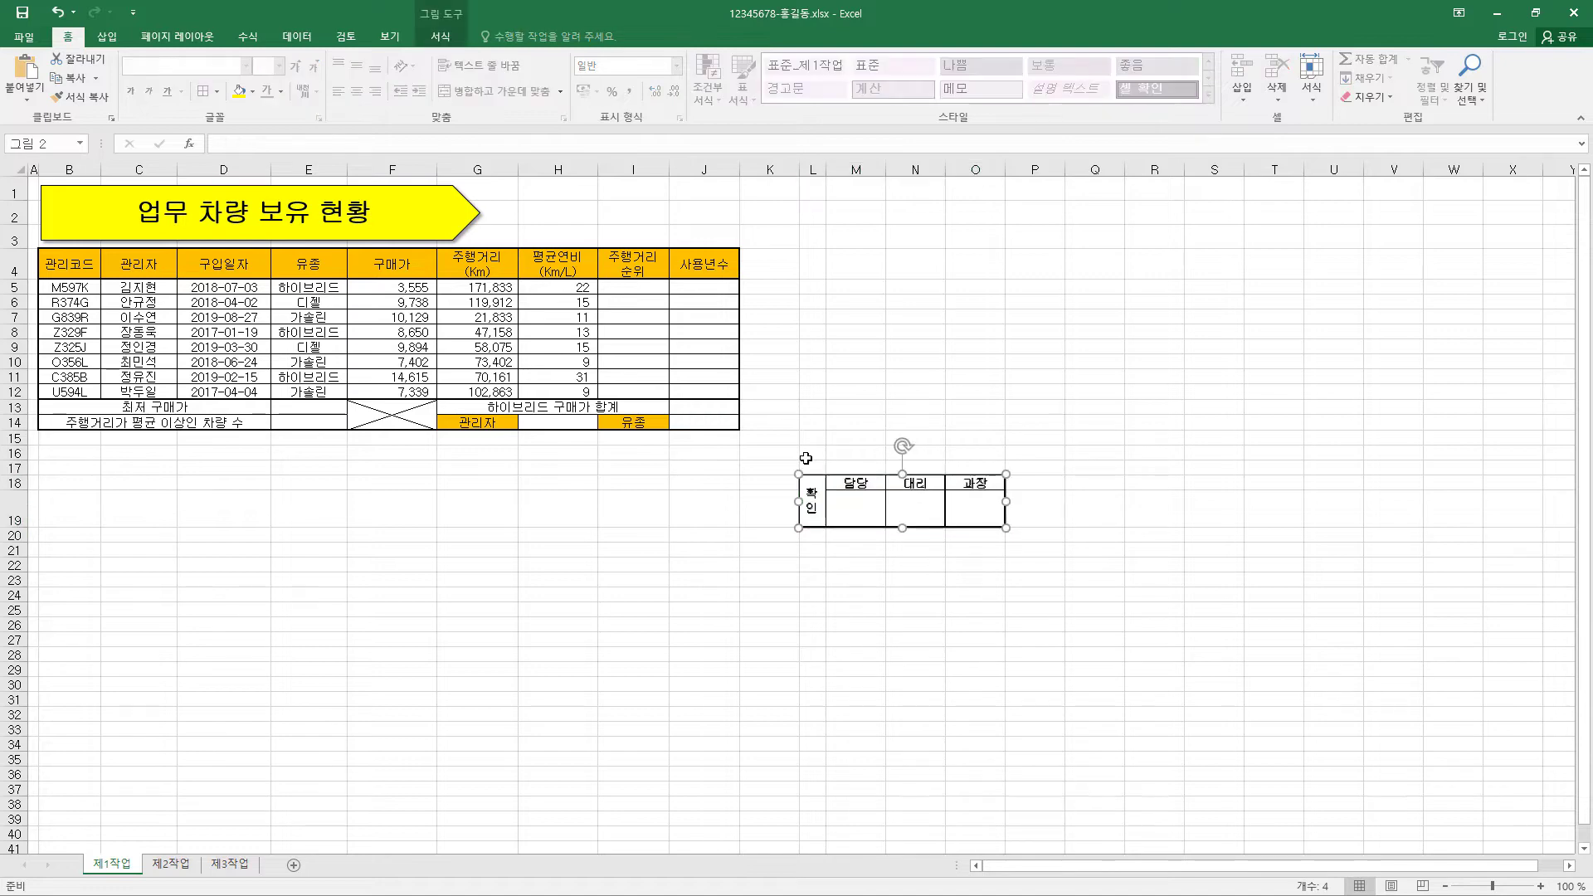
Move the approval box picture beside the title shape and stretch it to column J's outer edge and down to just above the table.
left_click_drag(904, 514, 606, 217)
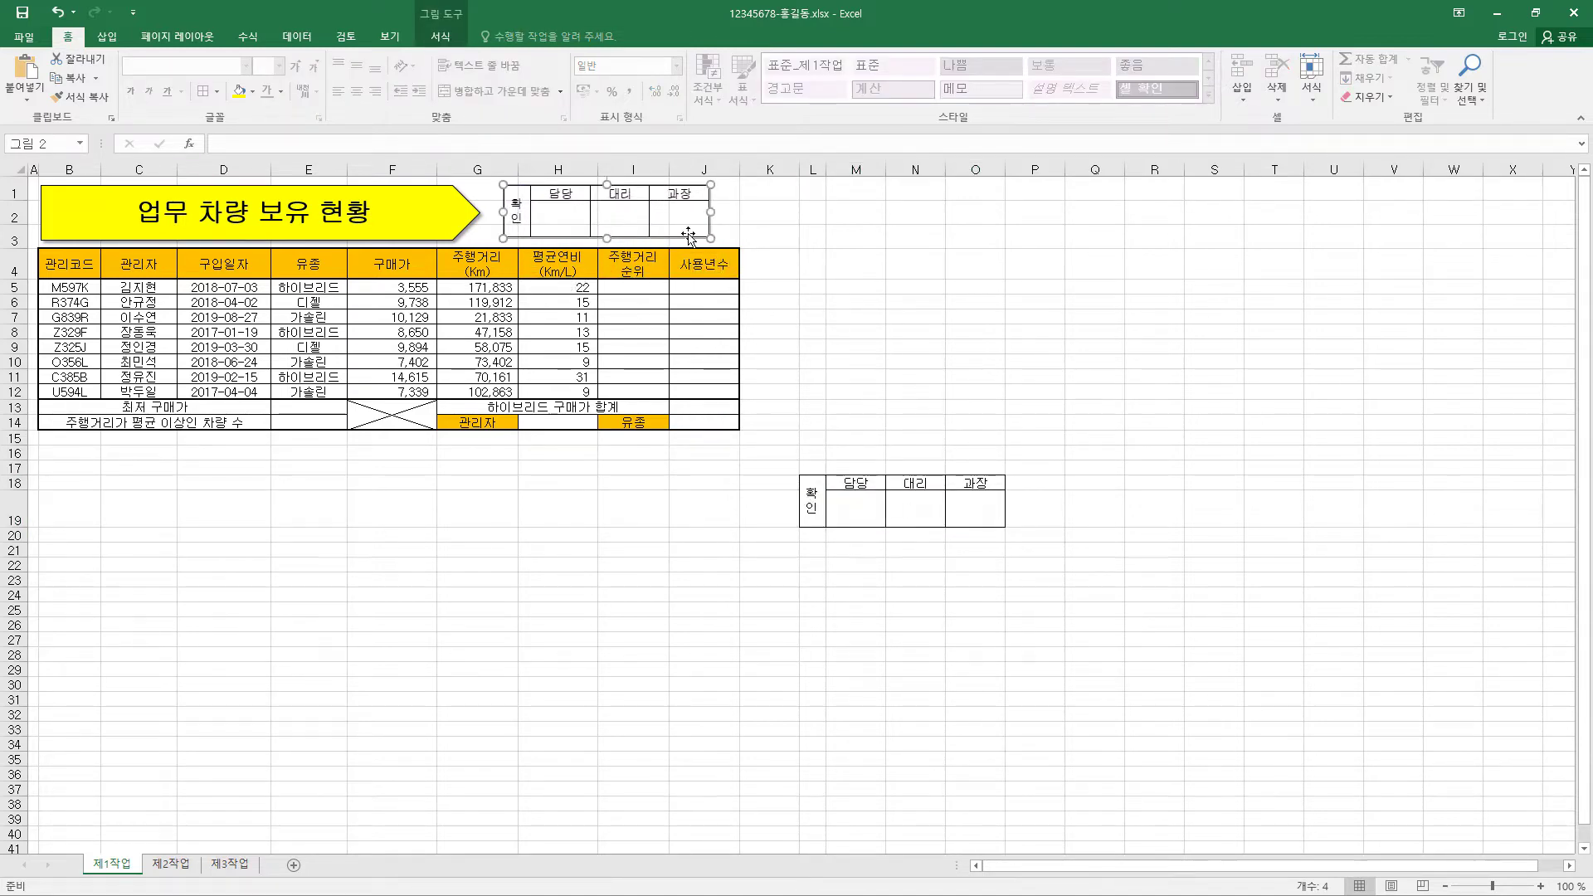
left_click_drag(724, 213, 738, 213)
left_click_drag(621, 239, 621, 242)
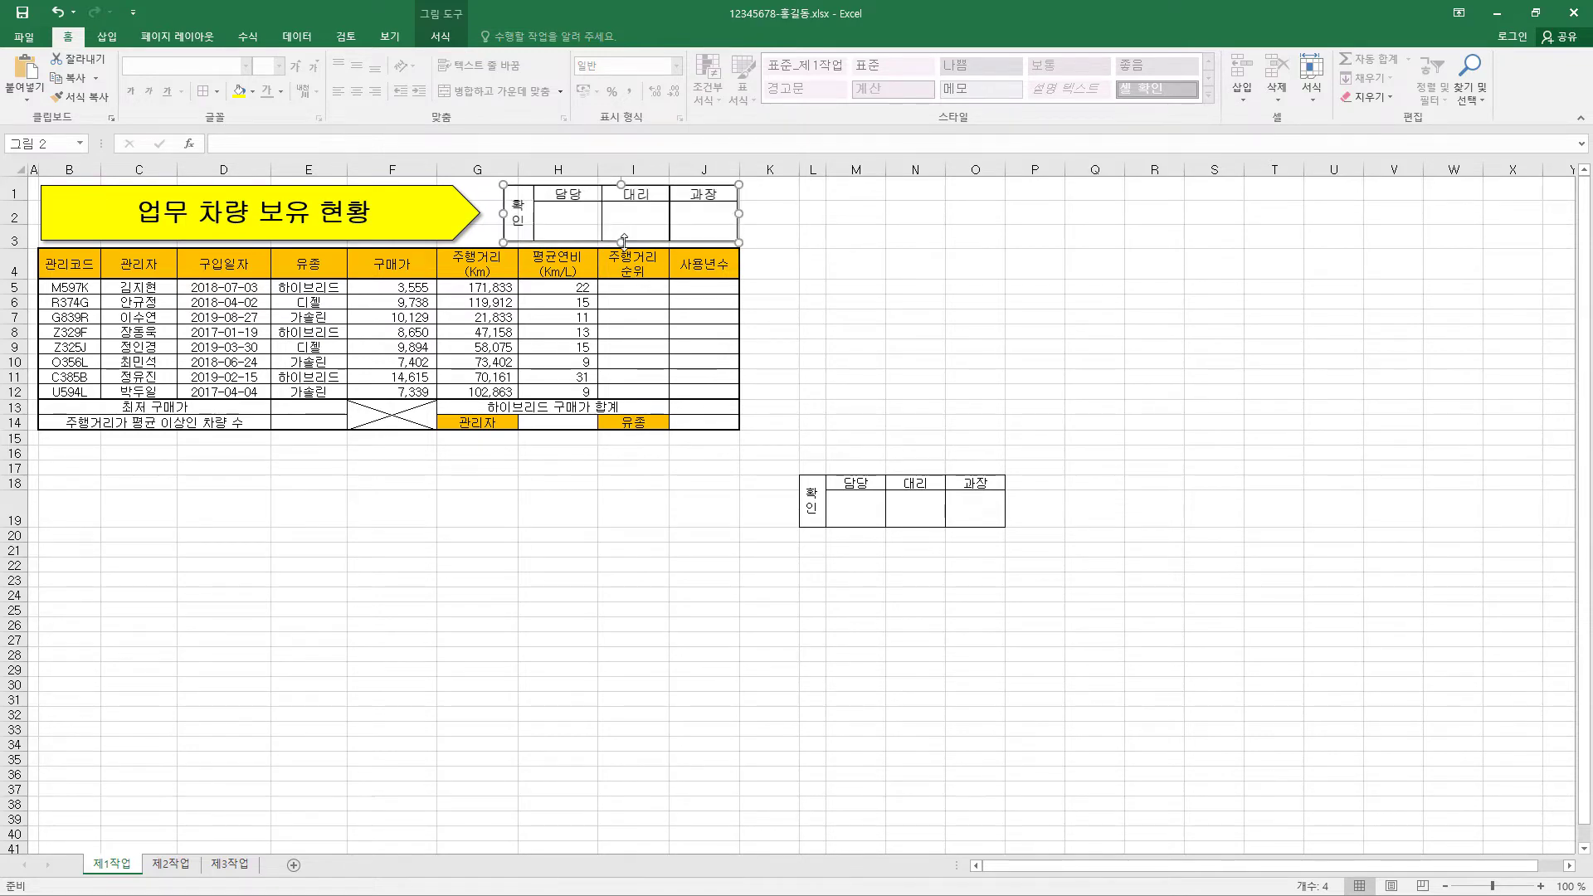
Delete columns L:O and rows 18:19 that hold the original approval box cells.
left_click_drag(813, 169, 979, 168)
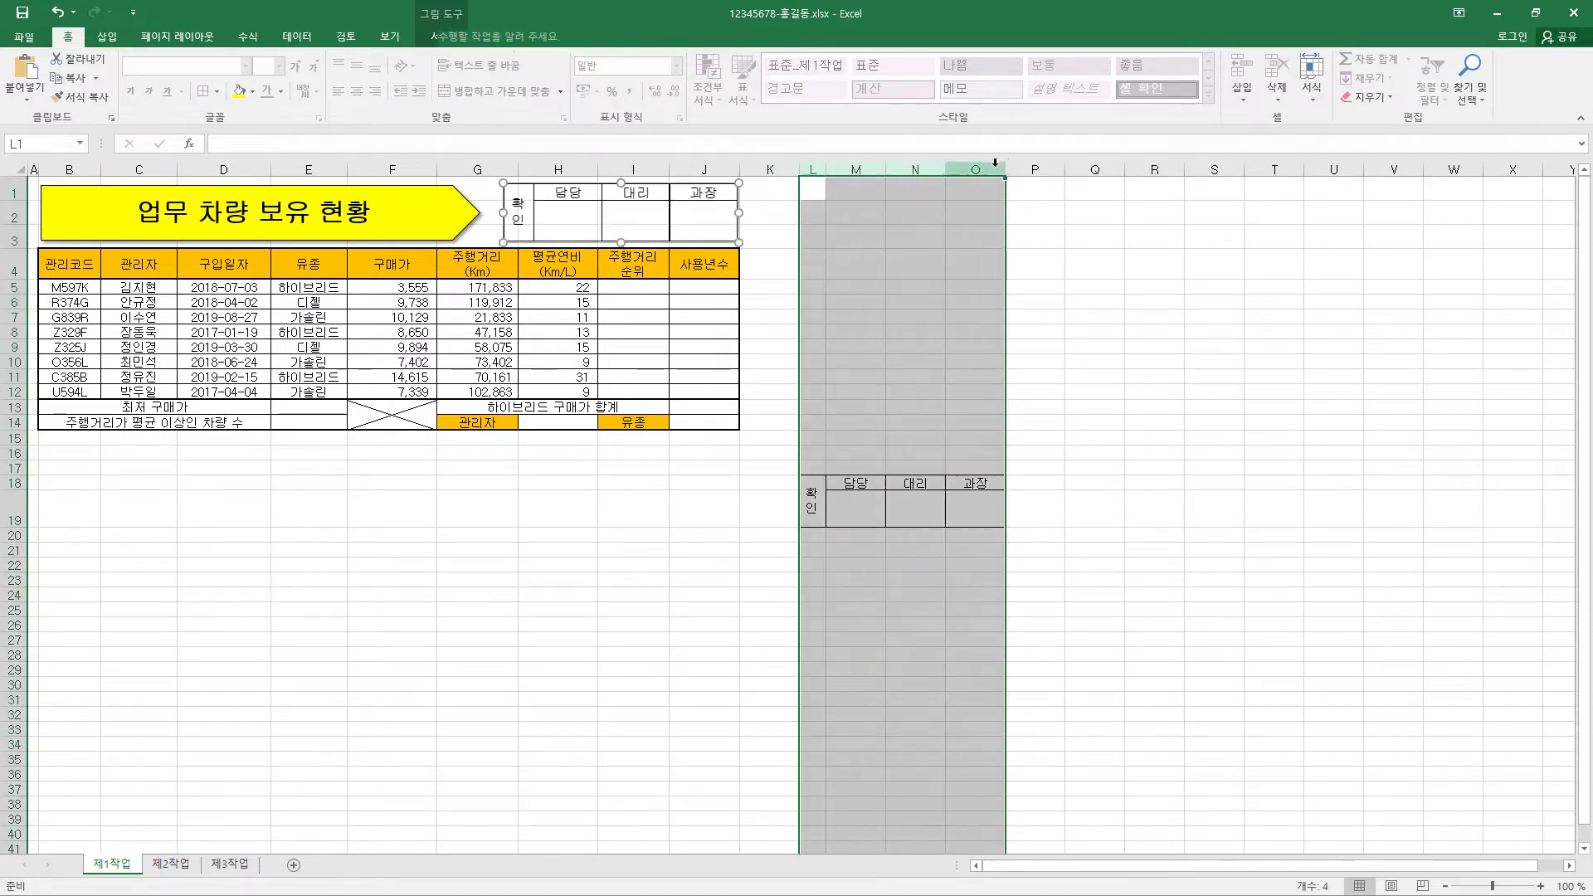
right_click(913, 169)
left_click(951, 306)
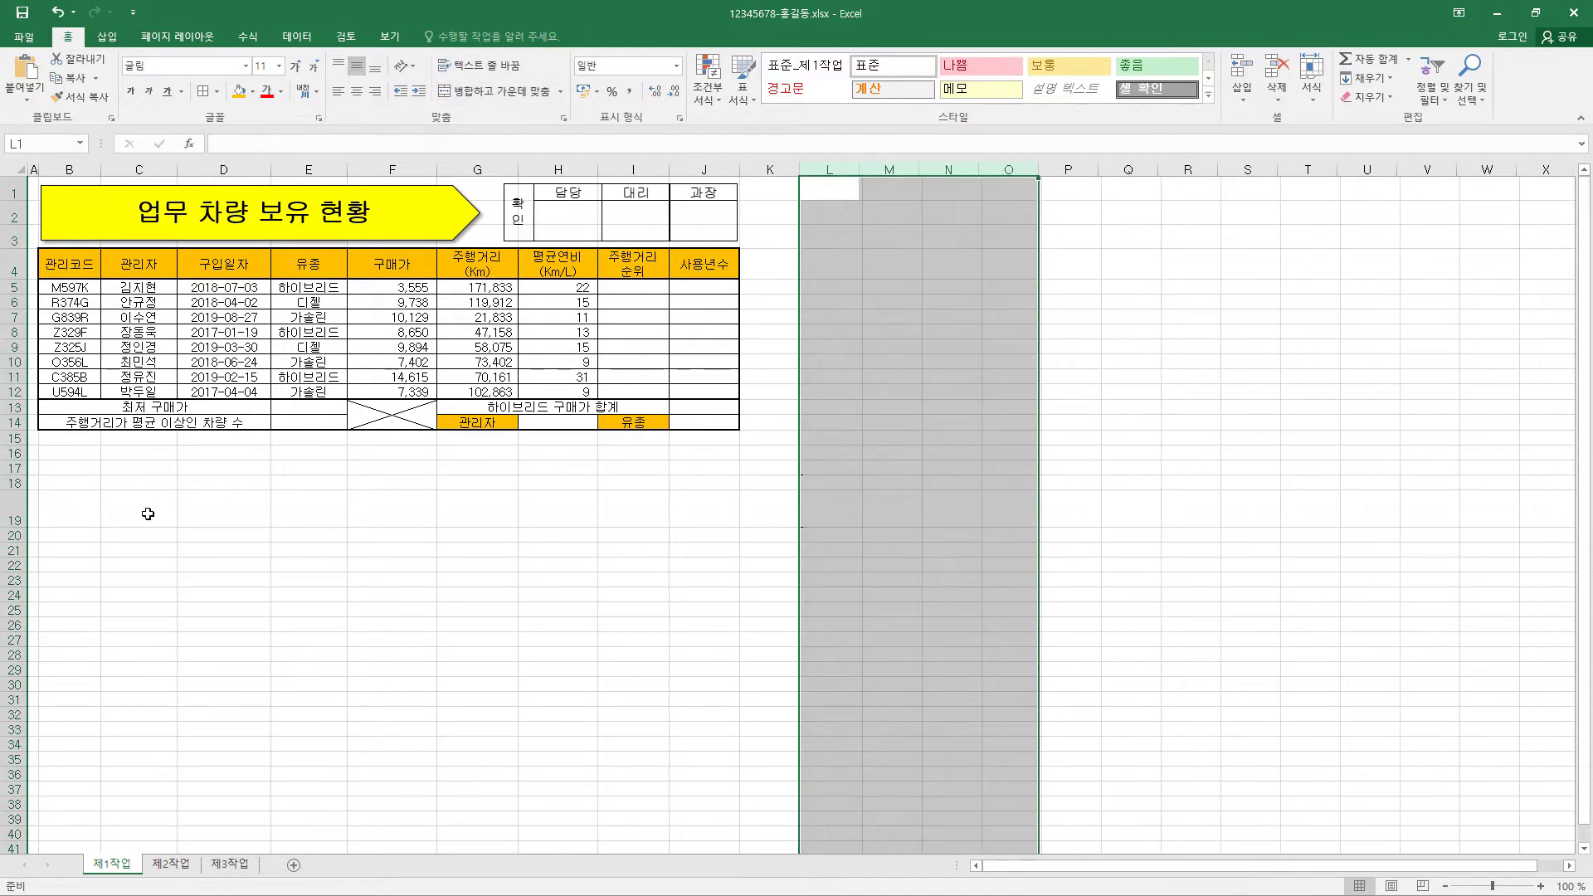
left_click_drag(13, 484, 12, 514)
right_click(79, 519)
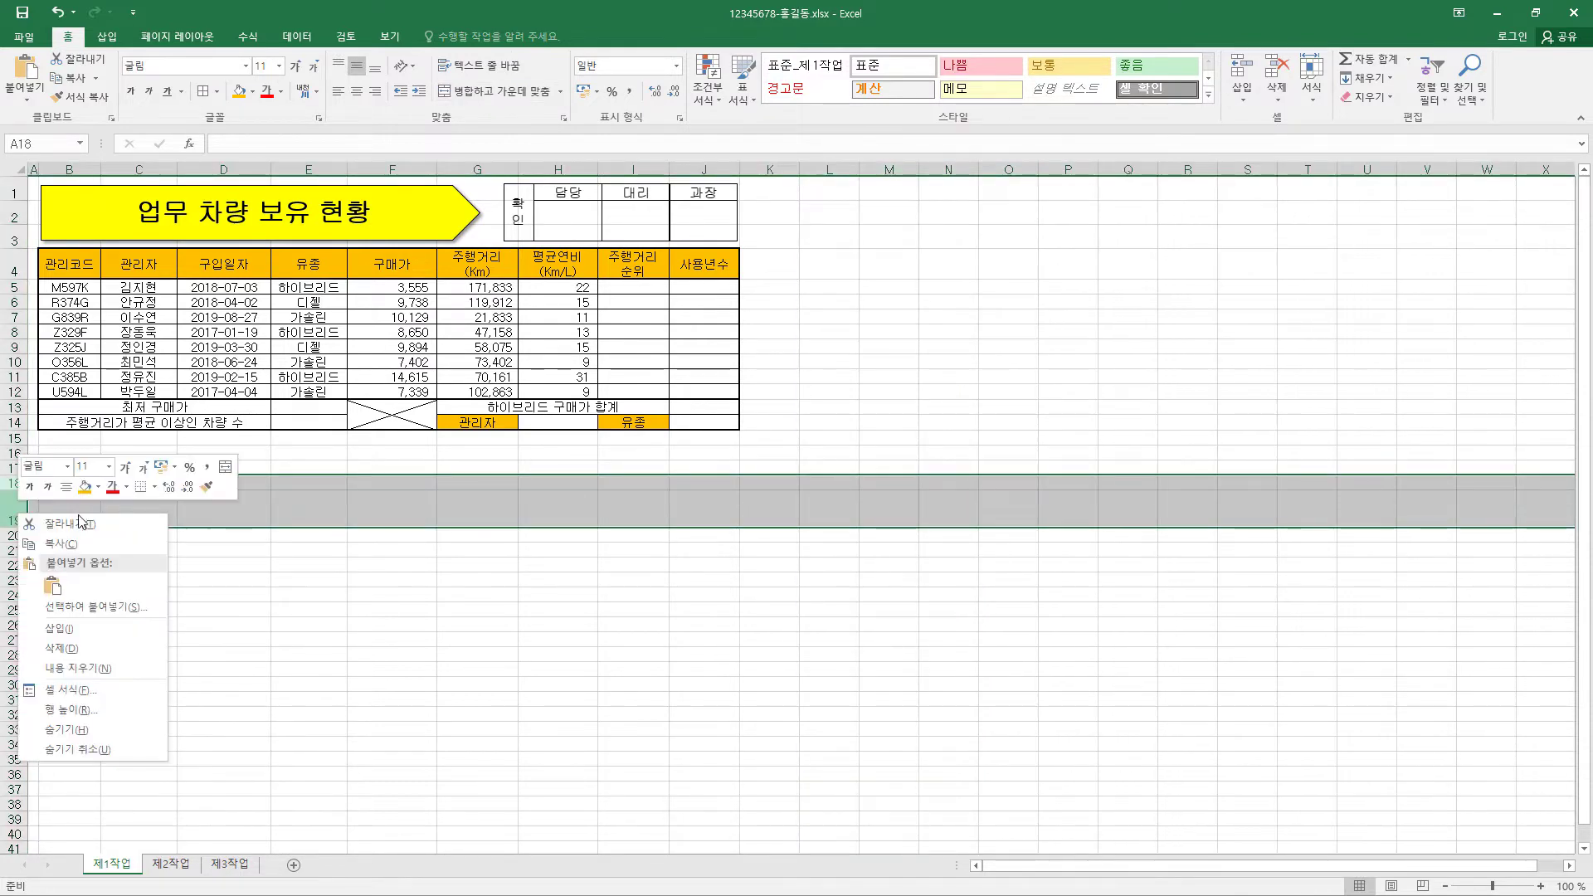
left_click(78, 648)
left_click(802, 496)
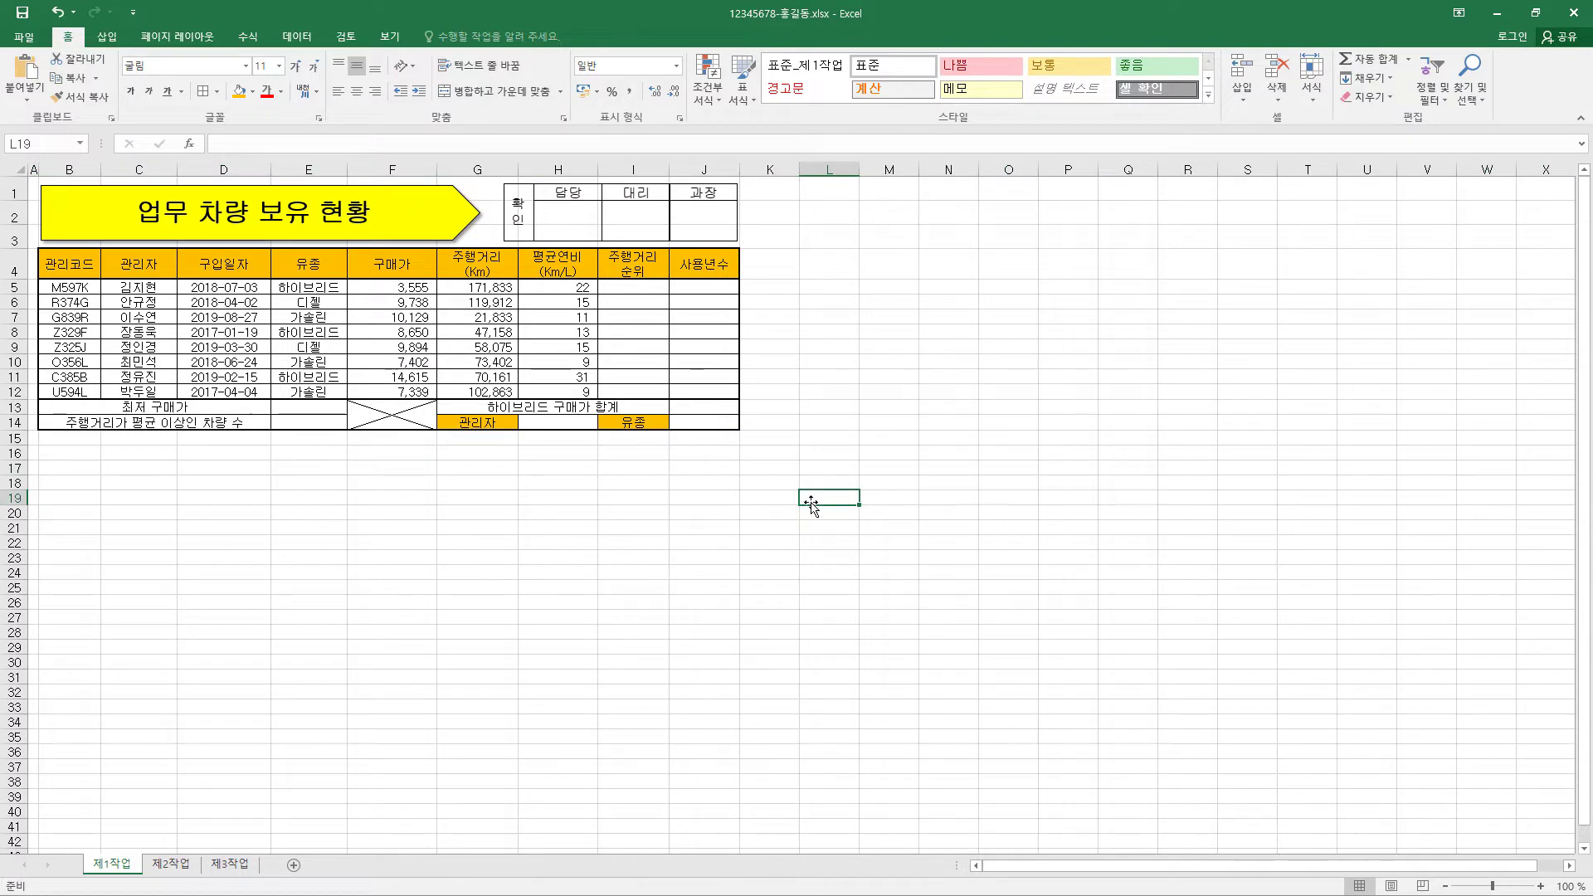
Add list (목록) data validation to H14 using the manager names in C5:C12 as the source.
left_click(565, 425)
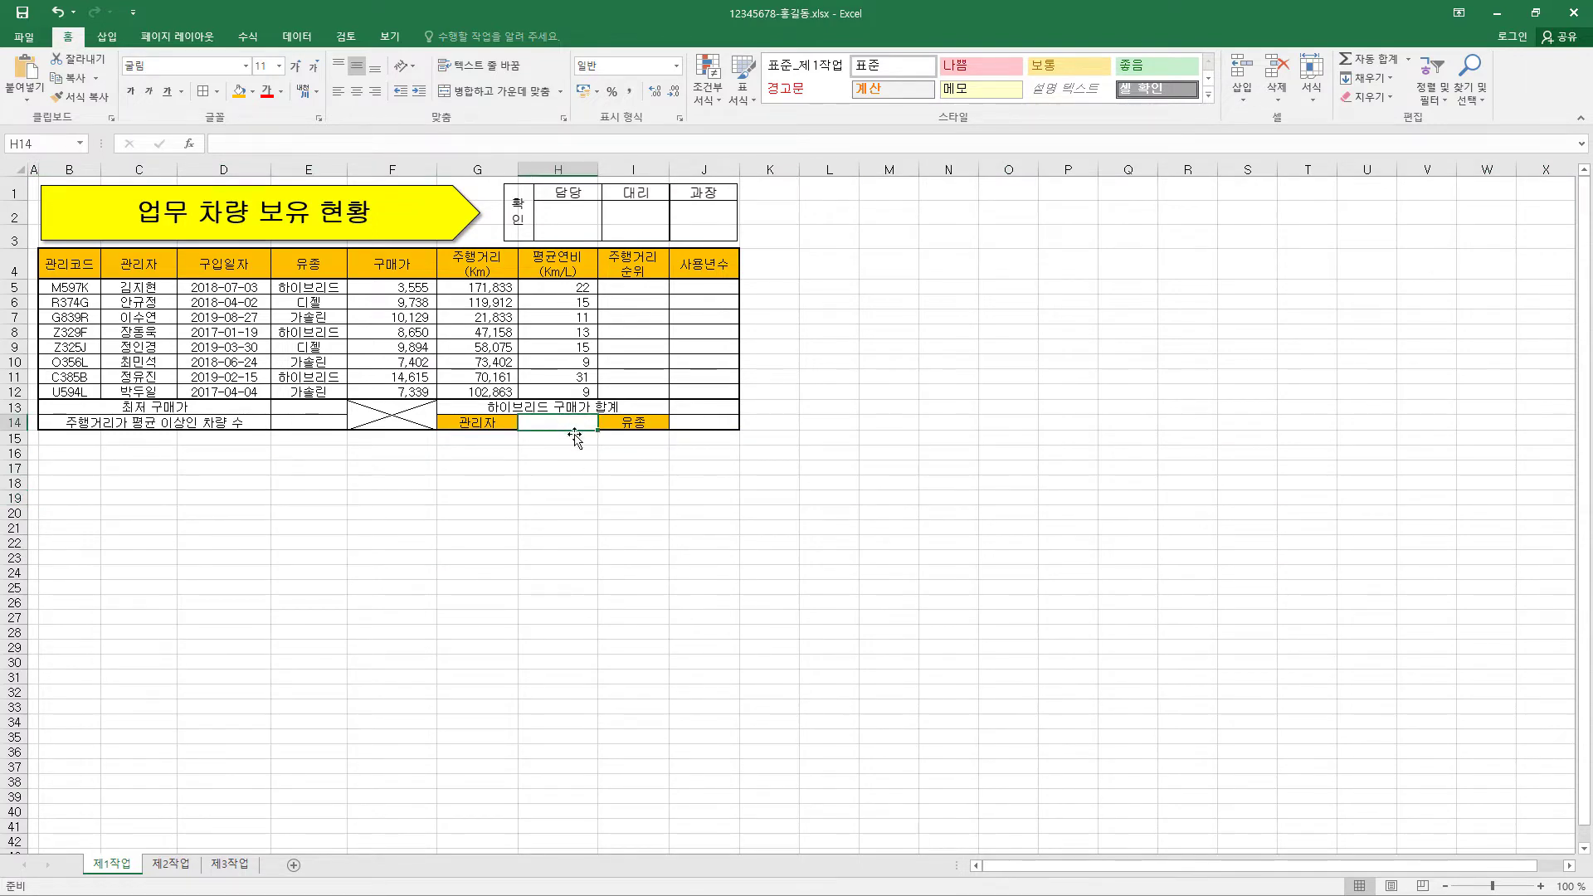
left_click(300, 37)
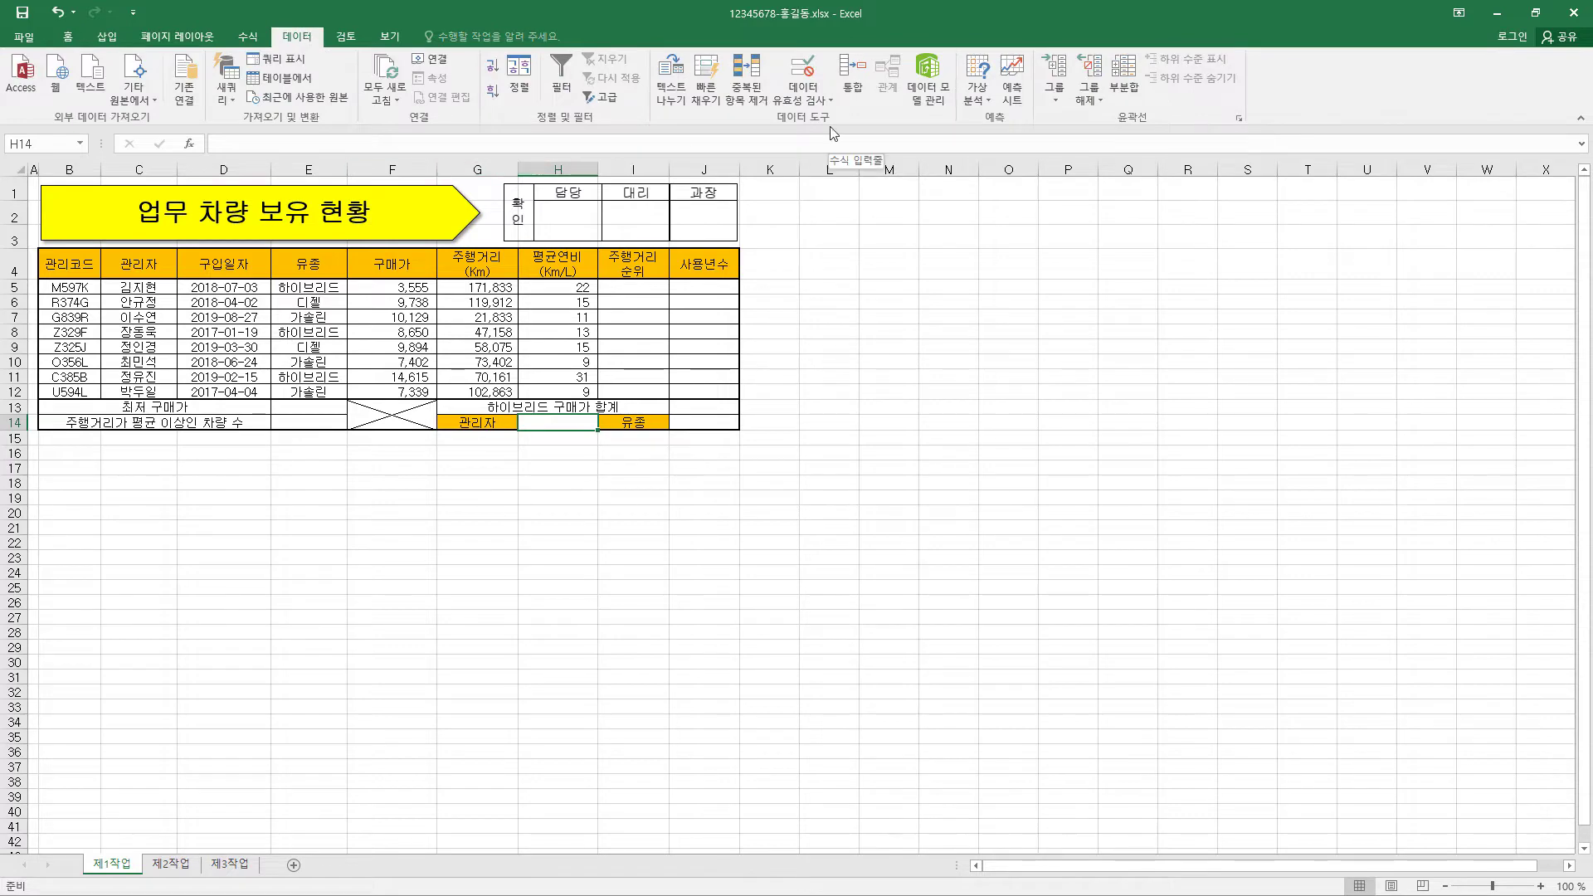
left_click(804, 71)
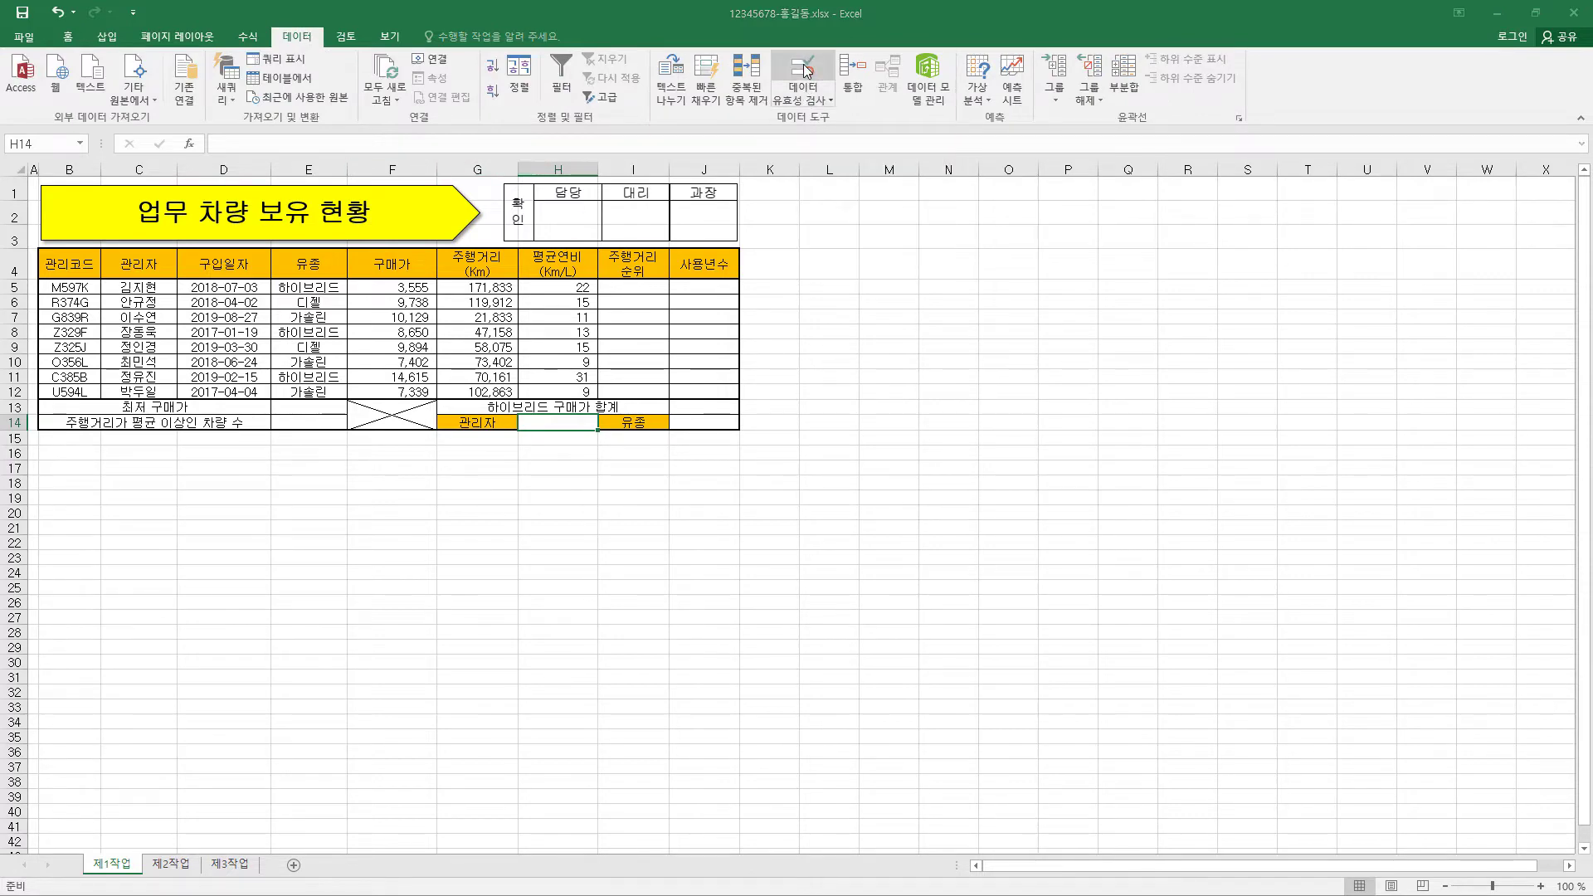
left_click_drag(772, 221, 919, 208)
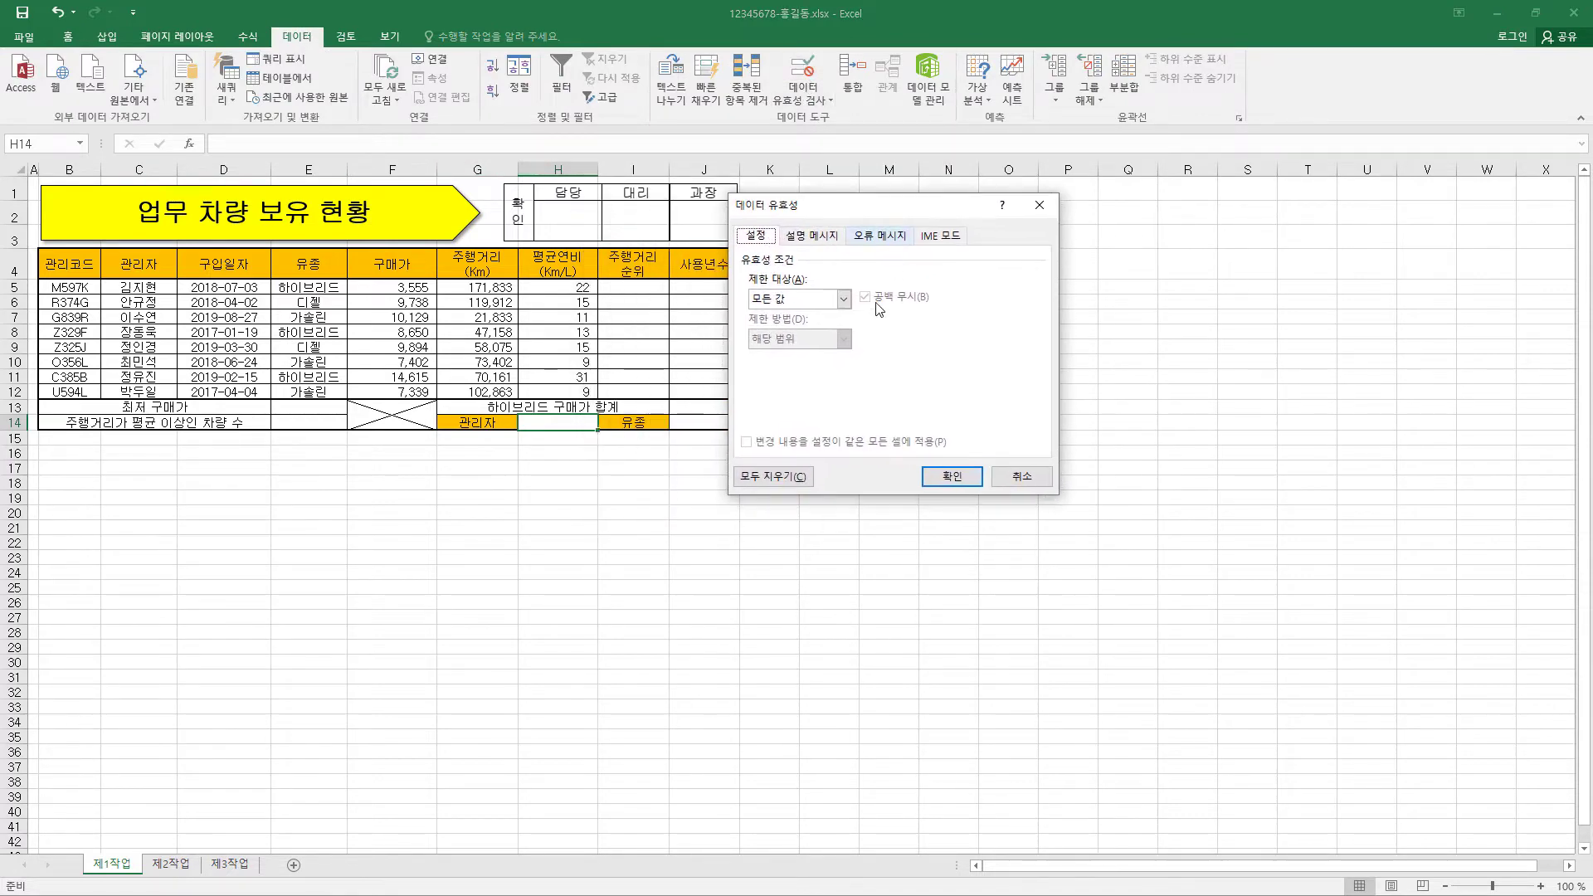
left_click(815, 304)
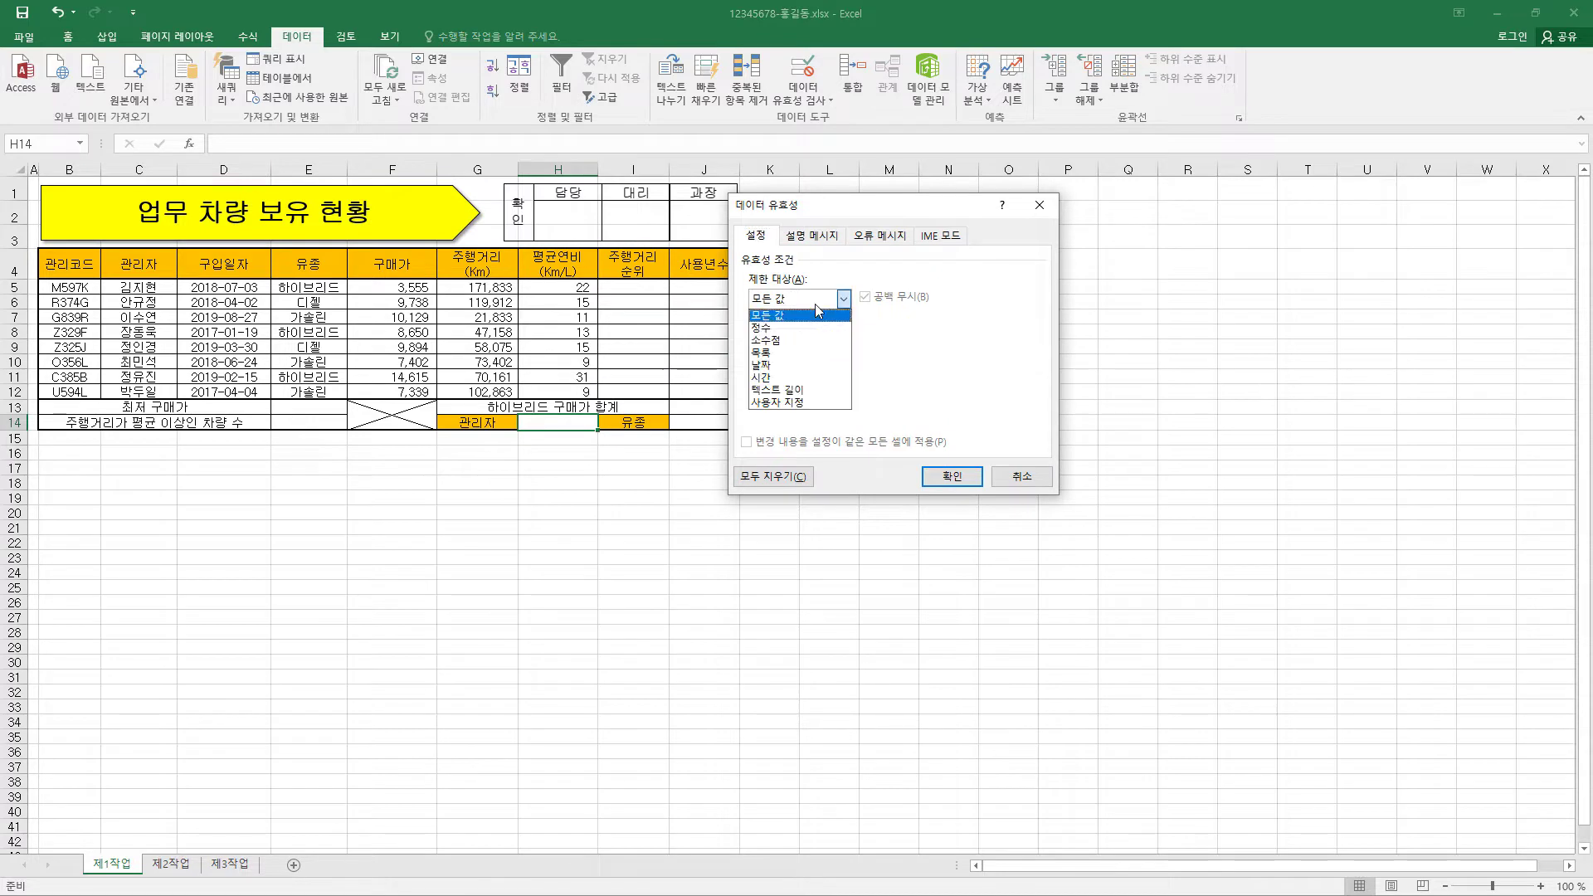
left_click(798, 352)
left_click(791, 379)
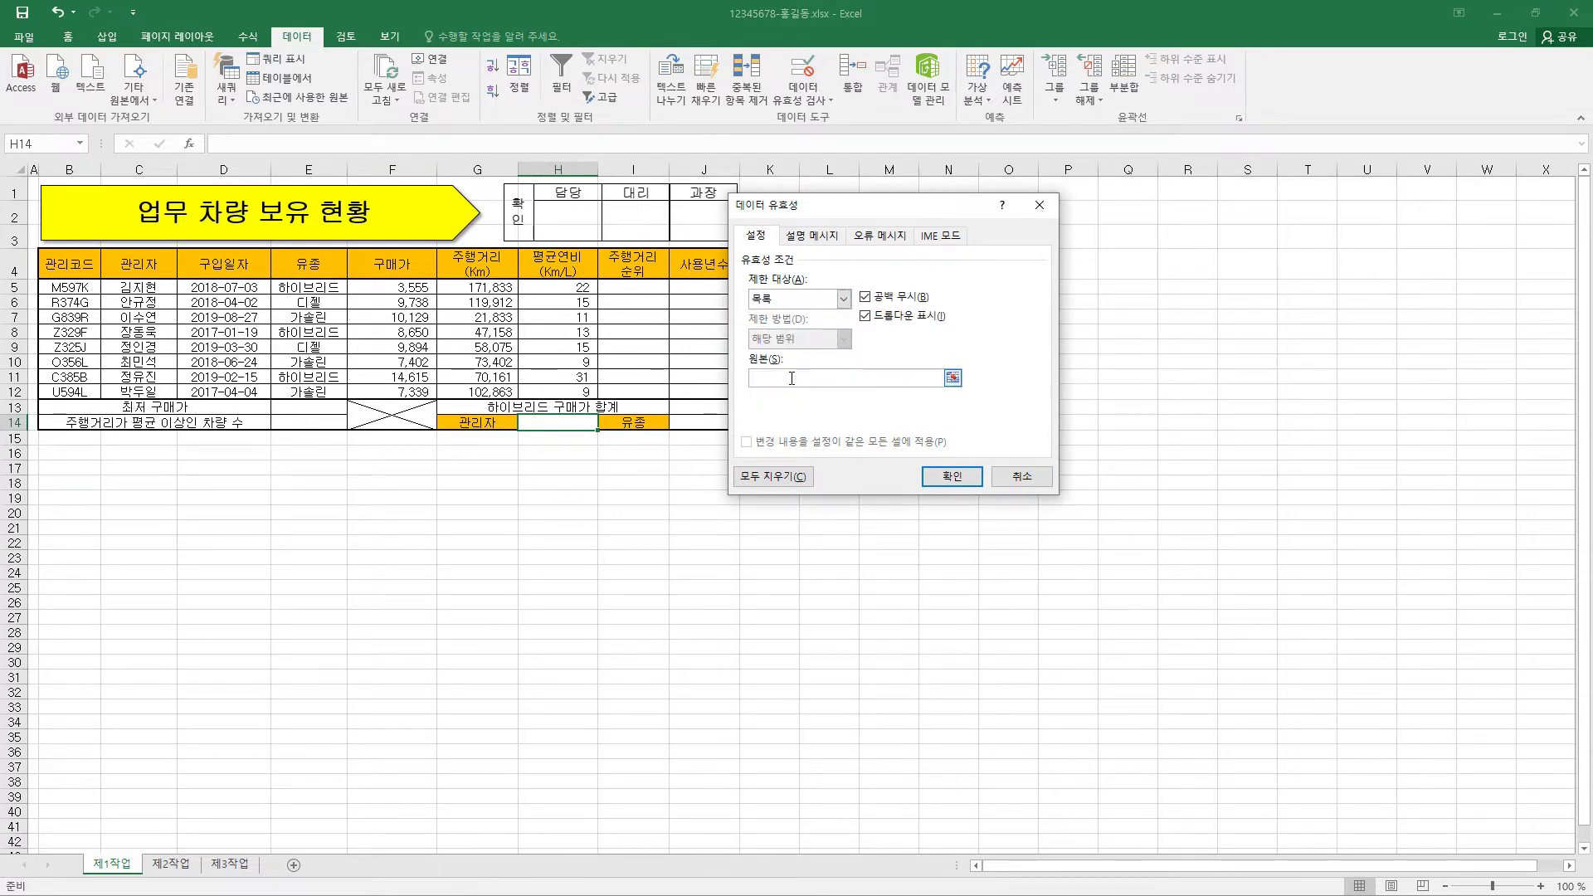
left_click_drag(157, 288, 158, 391)
left_click(966, 477)
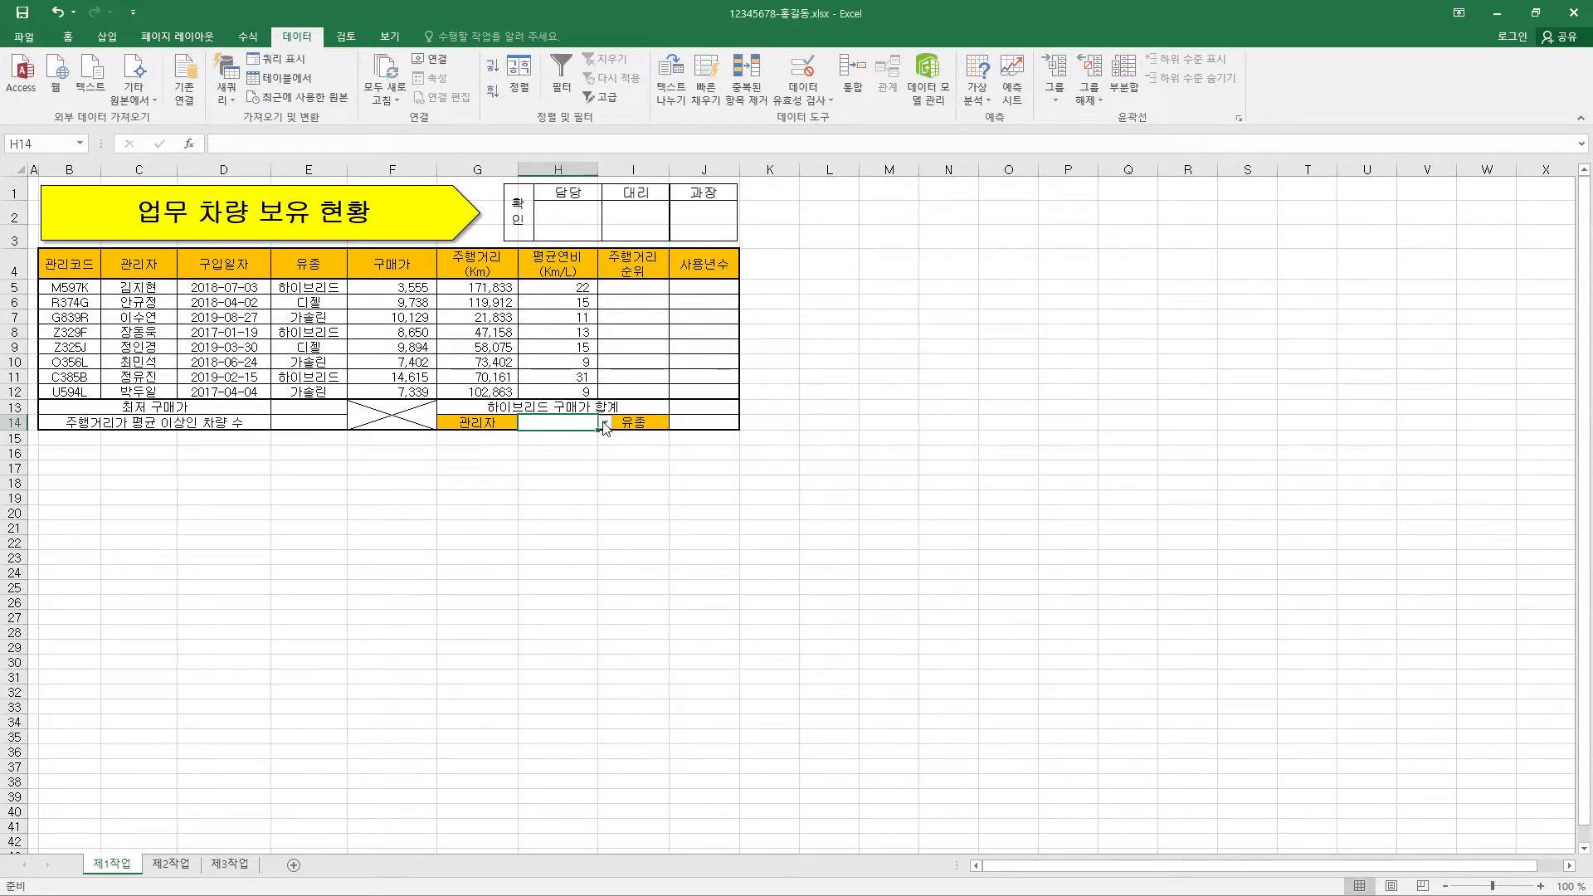
Choose the first manager from the list in H14 and centre the cell horizontally.
left_click(605, 423)
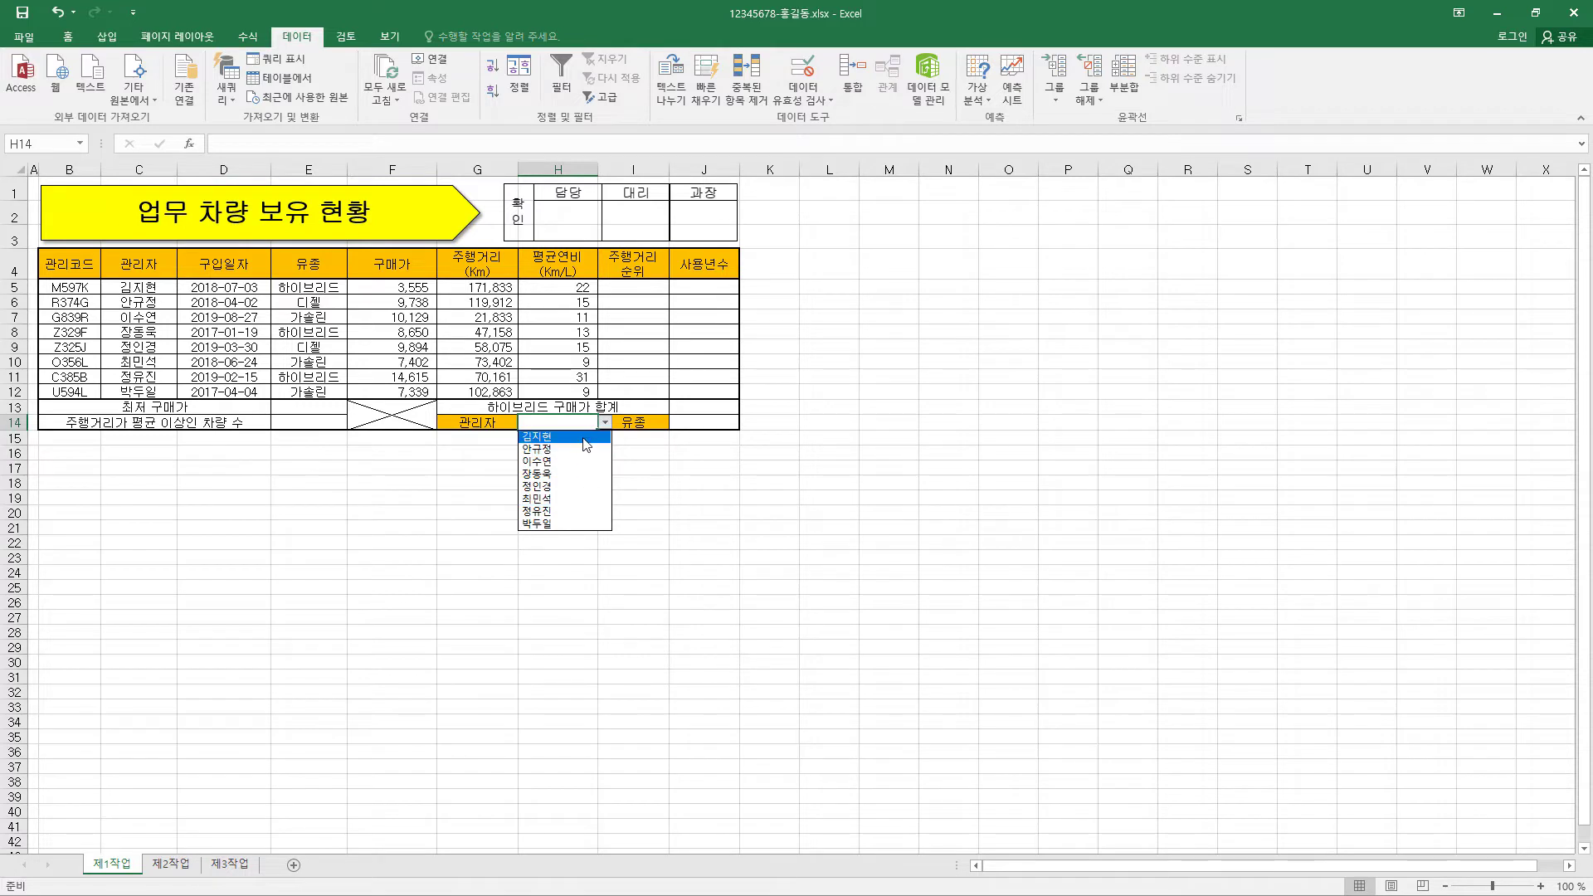
left_click(586, 437)
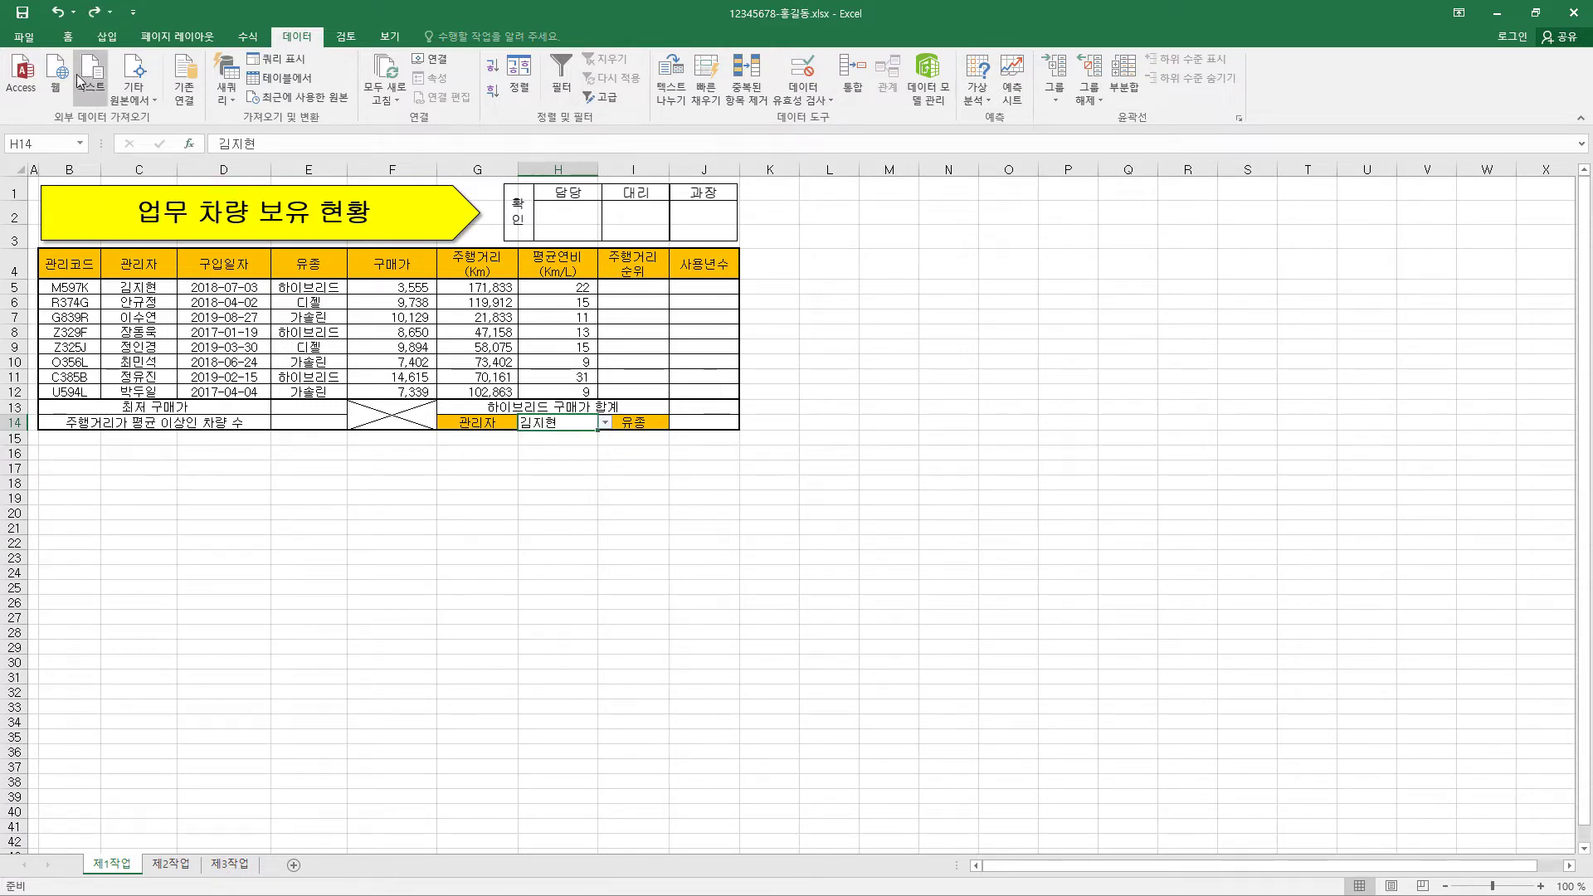
left_click(68, 37)
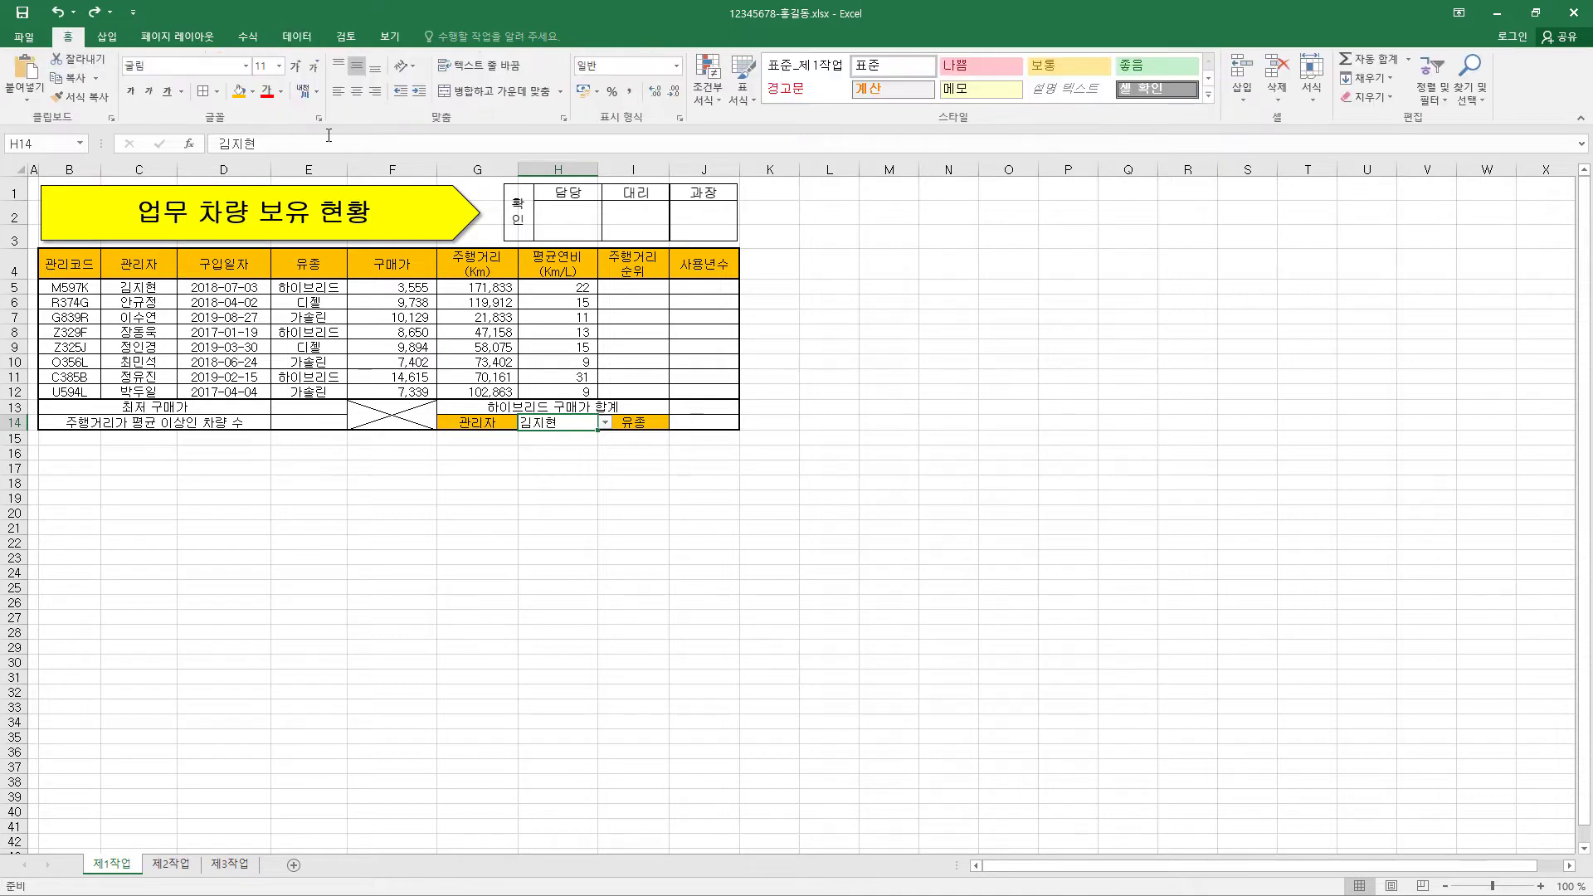
left_click(360, 92)
Apply the custom number format #,##0"만원" to the purchase prices in F5:F12.
left_click_drag(395, 288, 403, 391)
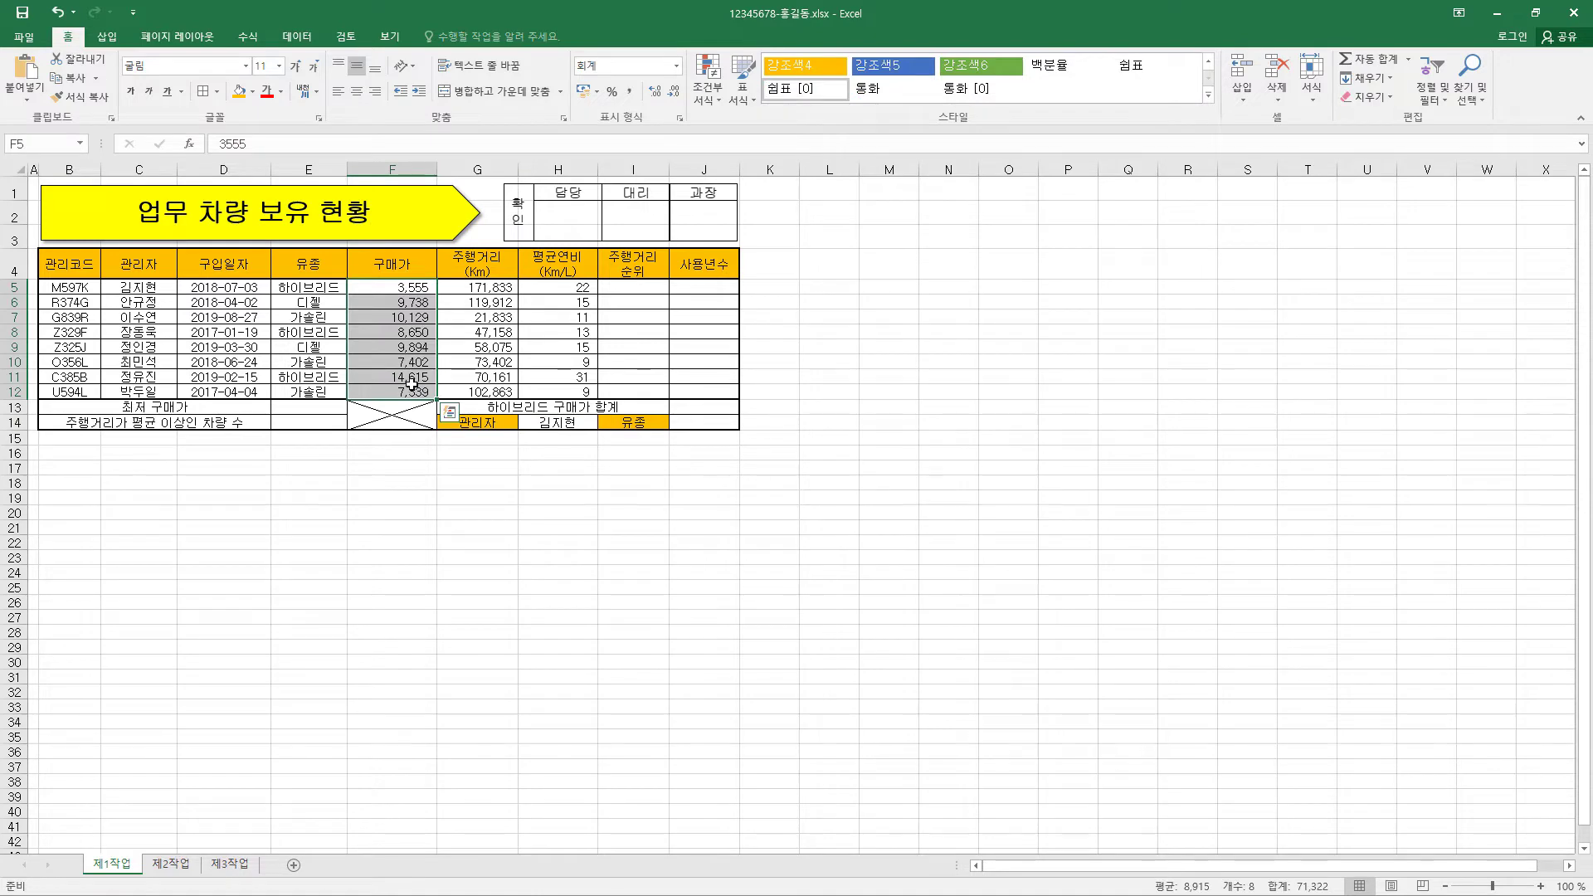
key("ctrl+1")
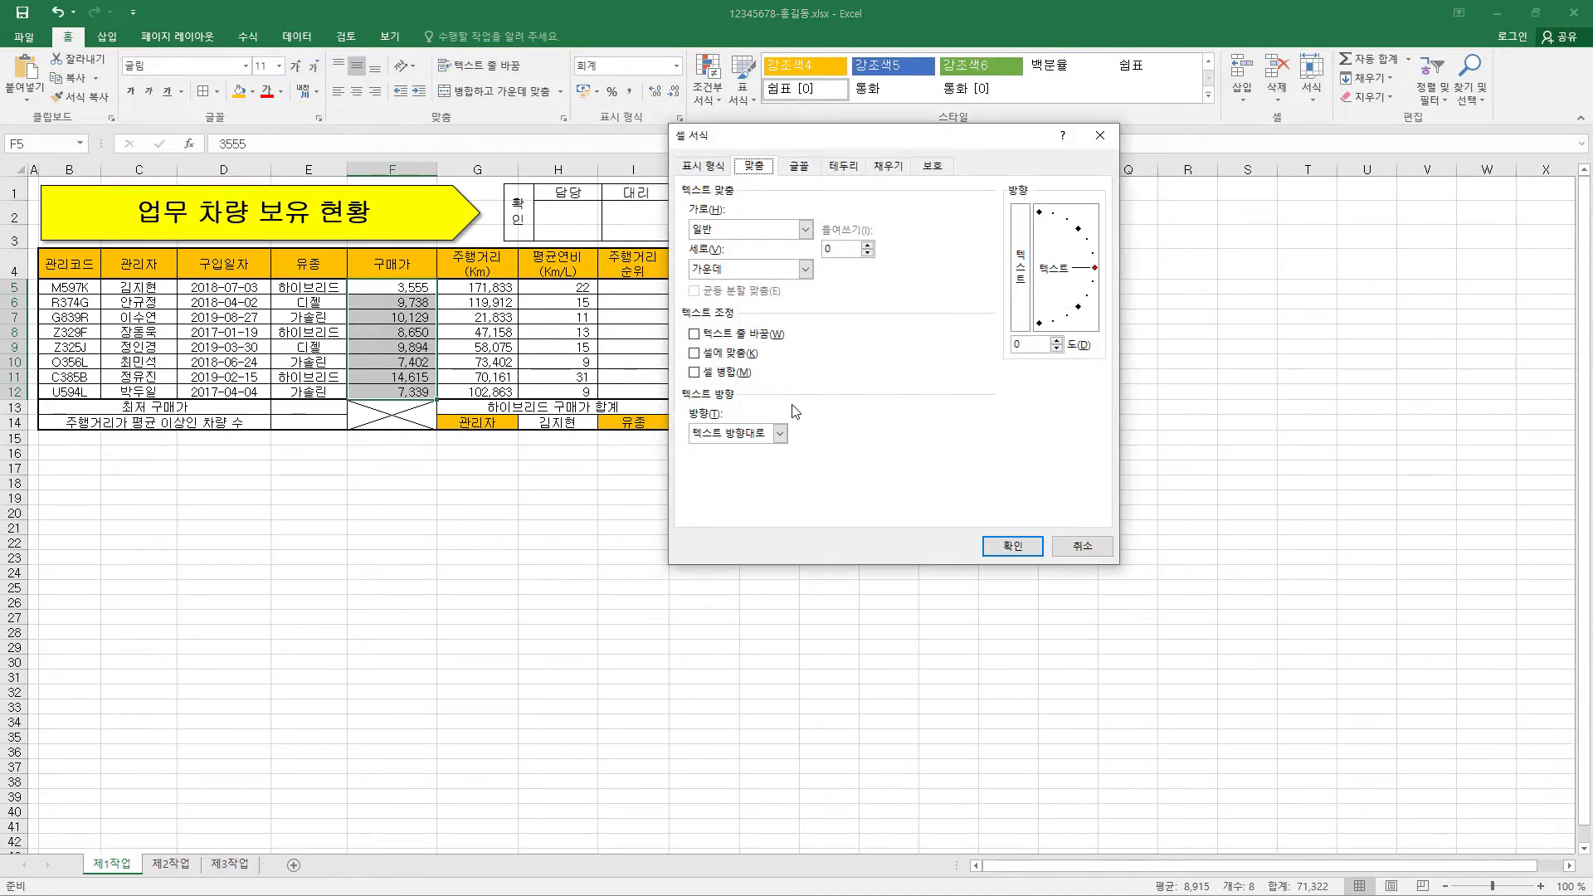
left_click(712, 167)
left_click(710, 345)
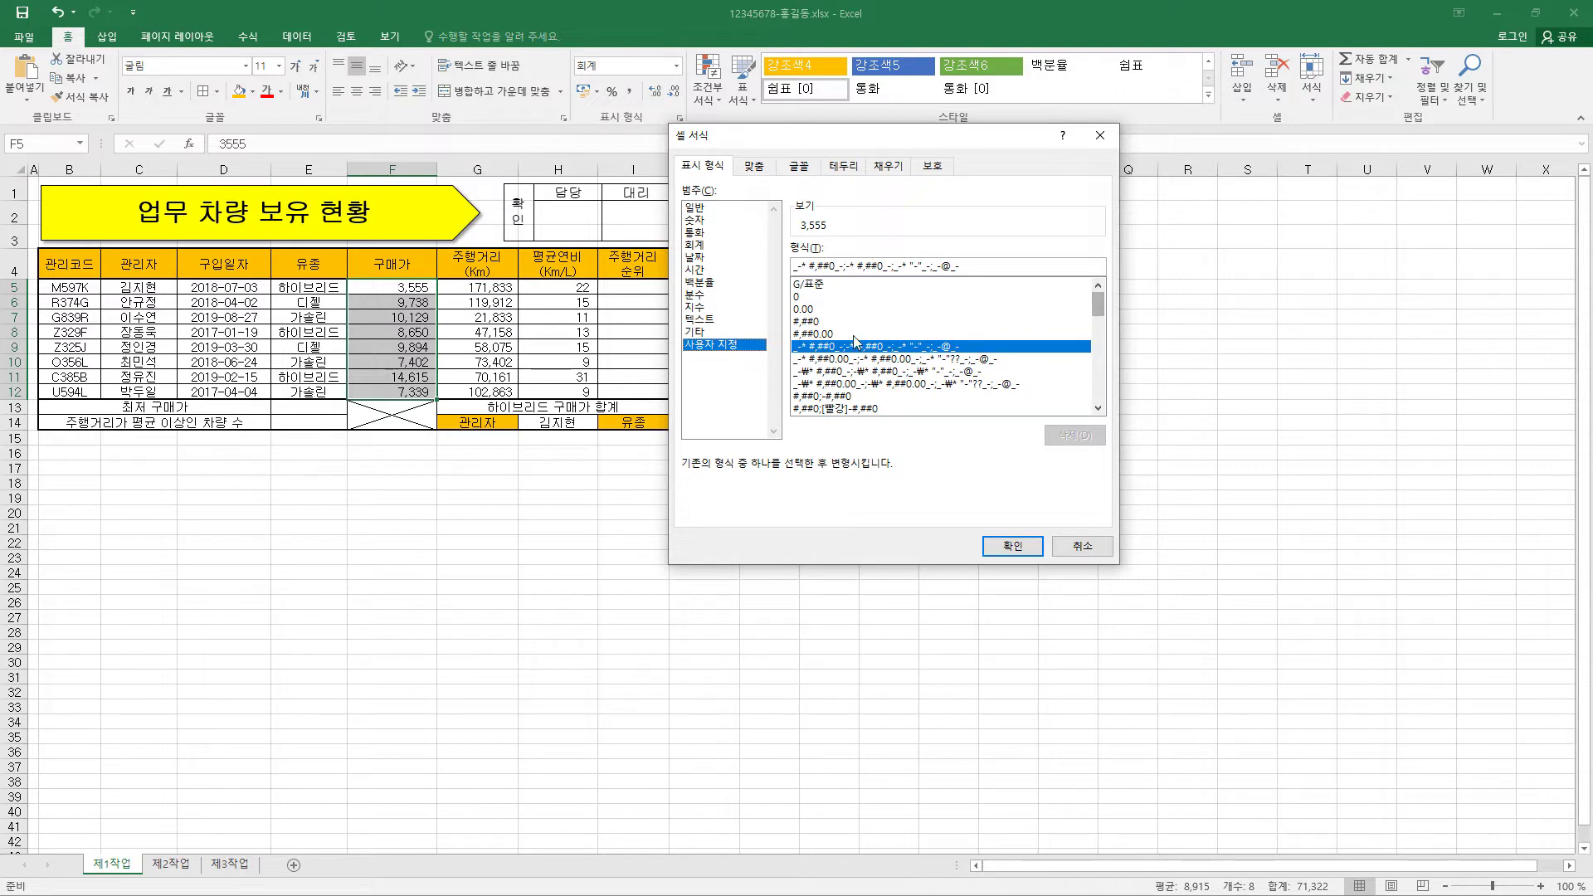
left_click(805, 322)
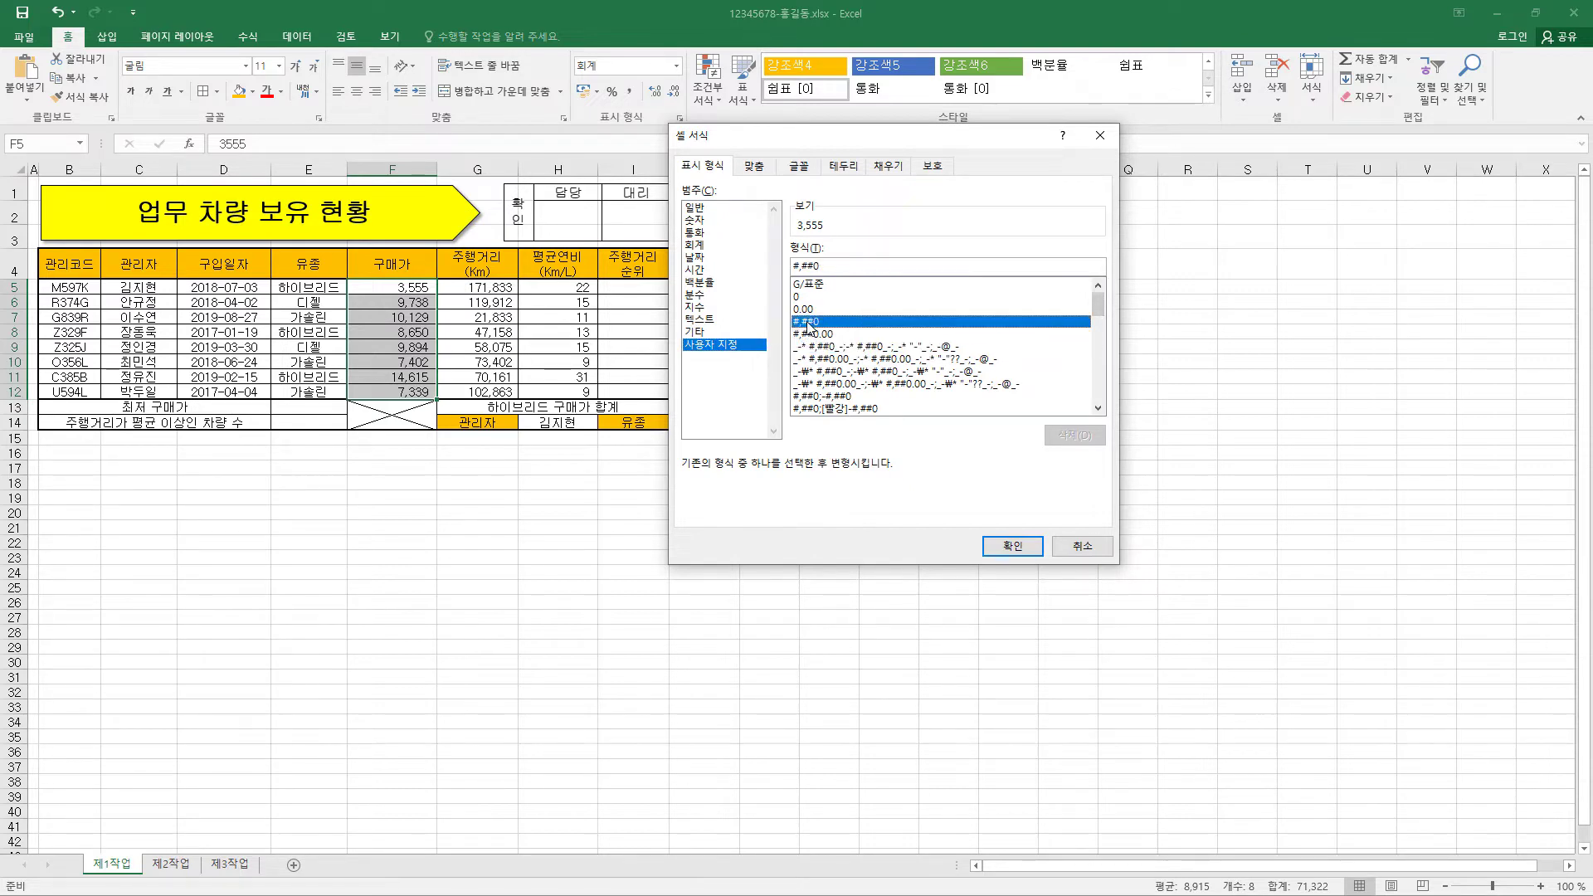
left_click(835, 265)
type("\"만원\"")
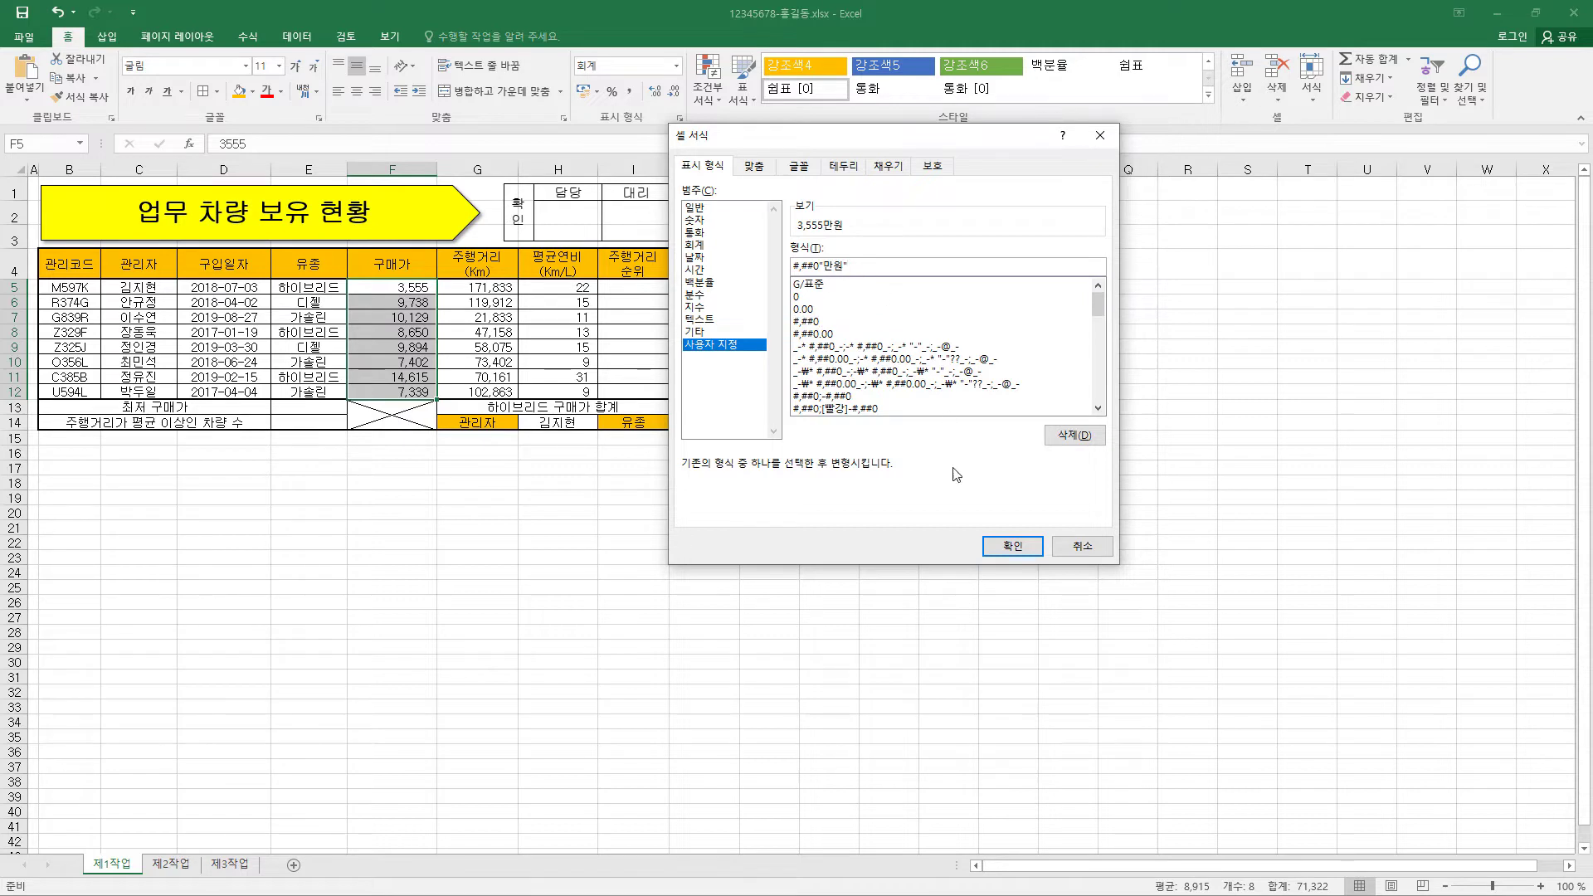
left_click(1012, 545)
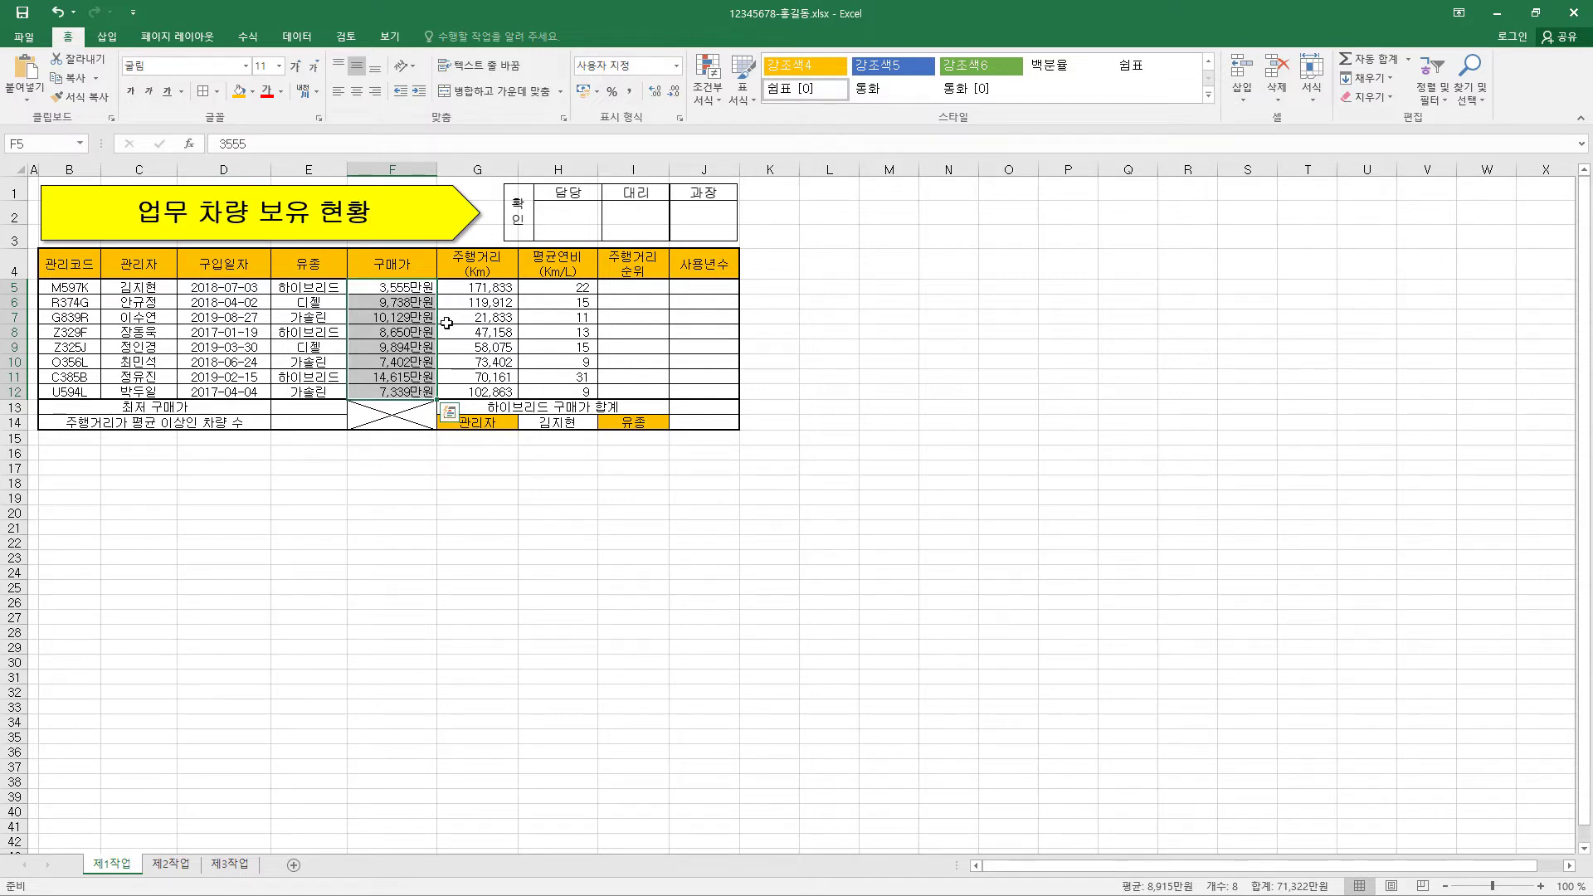
Define the name 구매가 for the range F5:F12 with workbook (통합 문서) scope.
right_click(405, 316)
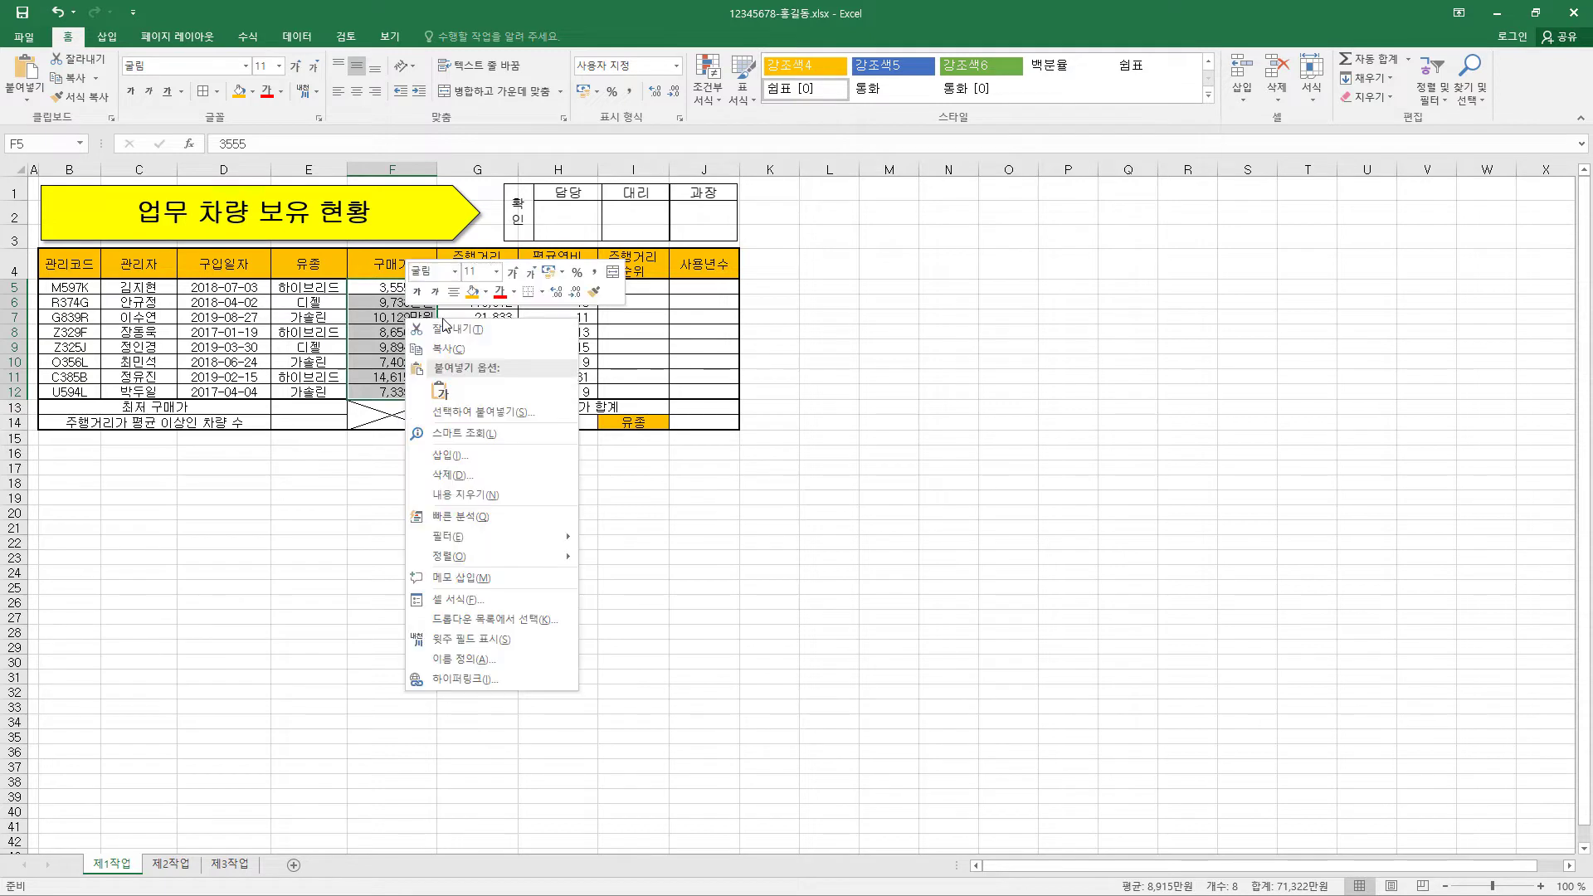
left_click(463, 659)
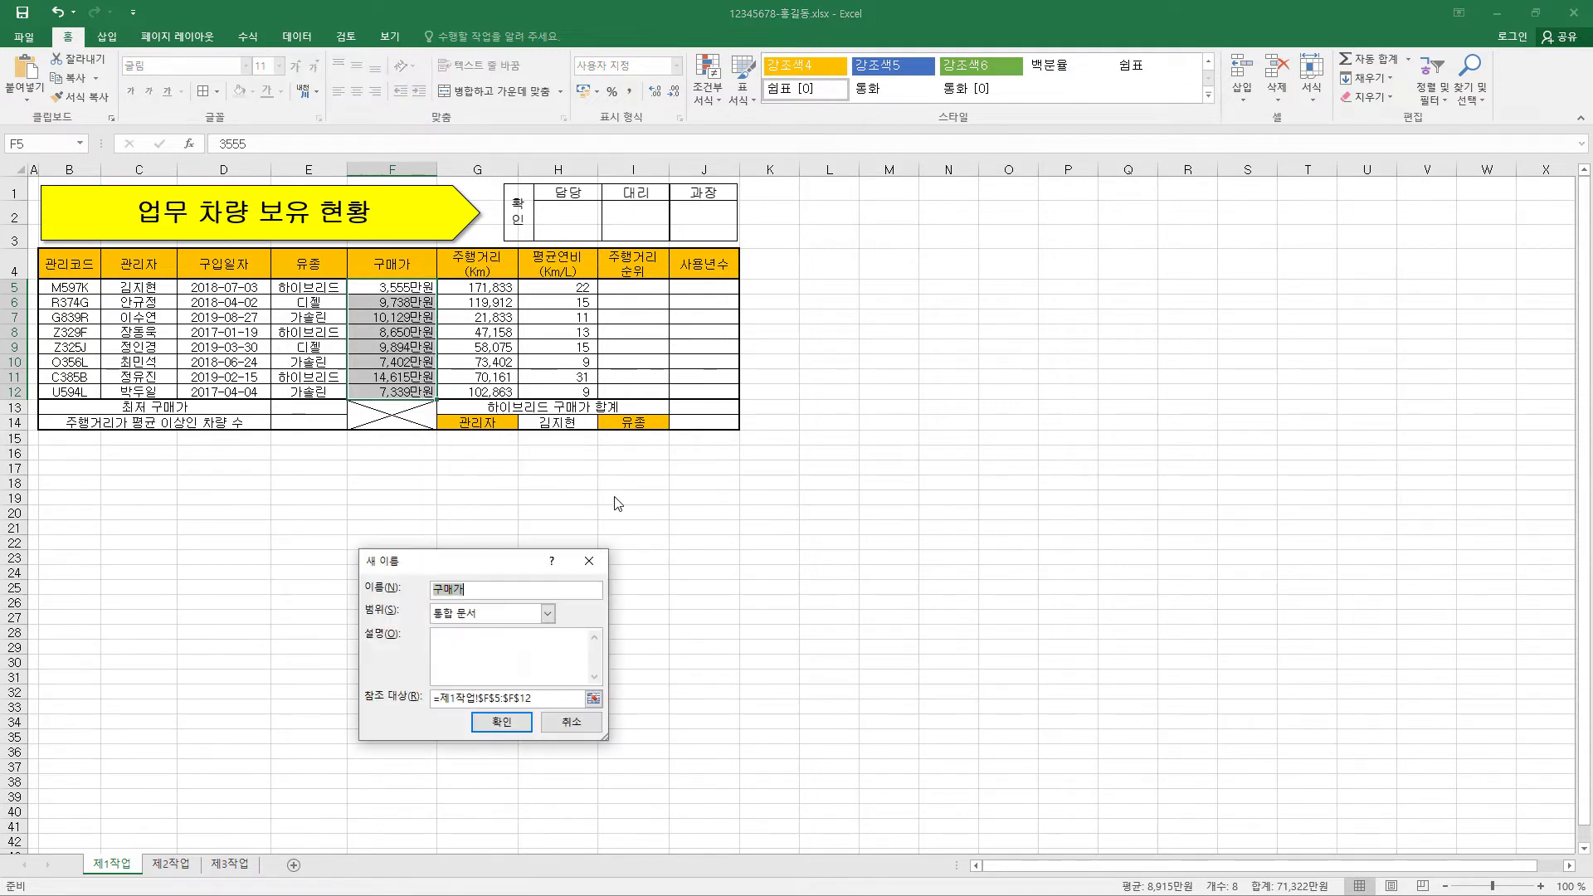
left_click(474, 593)
left_click(503, 722)
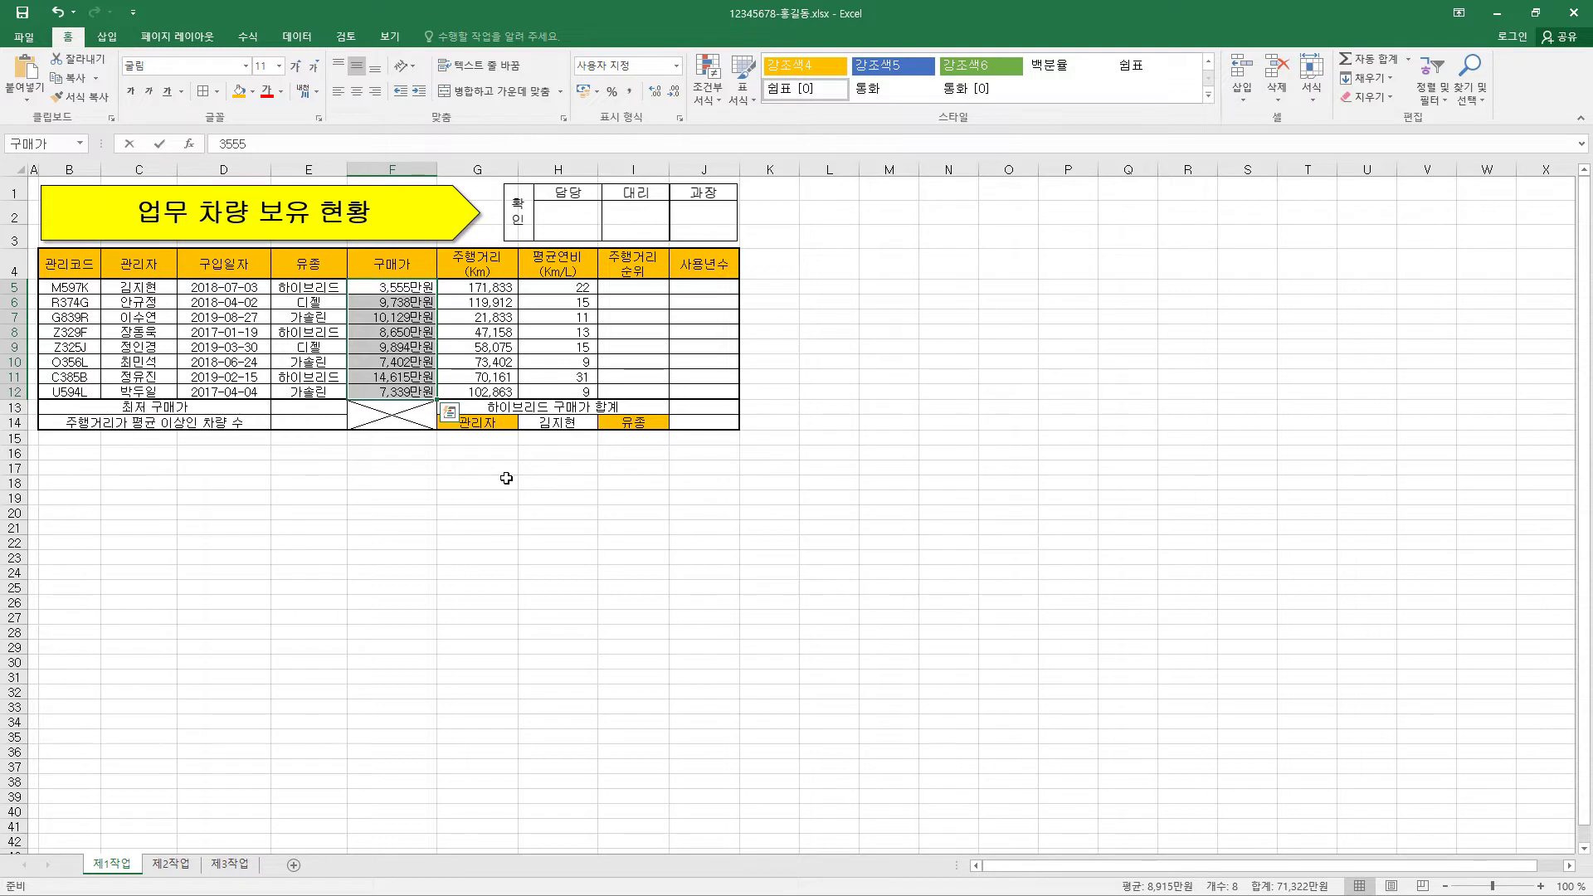
Fill I5:I12 with =IF(RANK.EQ(G5,$G$5:$G$12)<=3,RANK.EQ(G5,$G$5:$G$12),"") and centre the cells horizontally.
left_click_drag(638, 288, 641, 392)
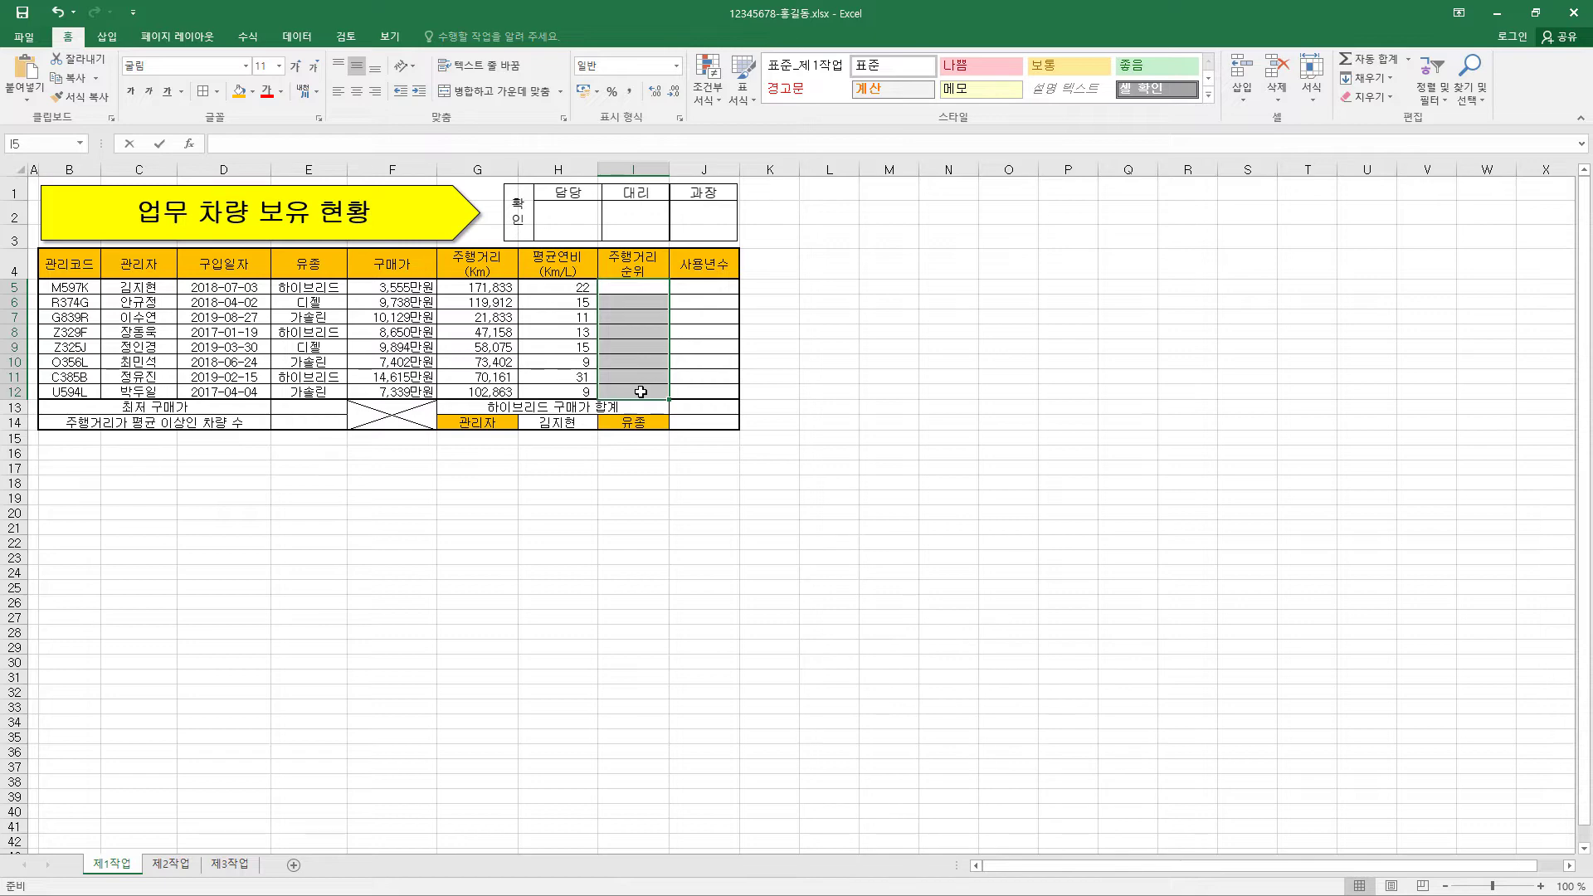
type("=")
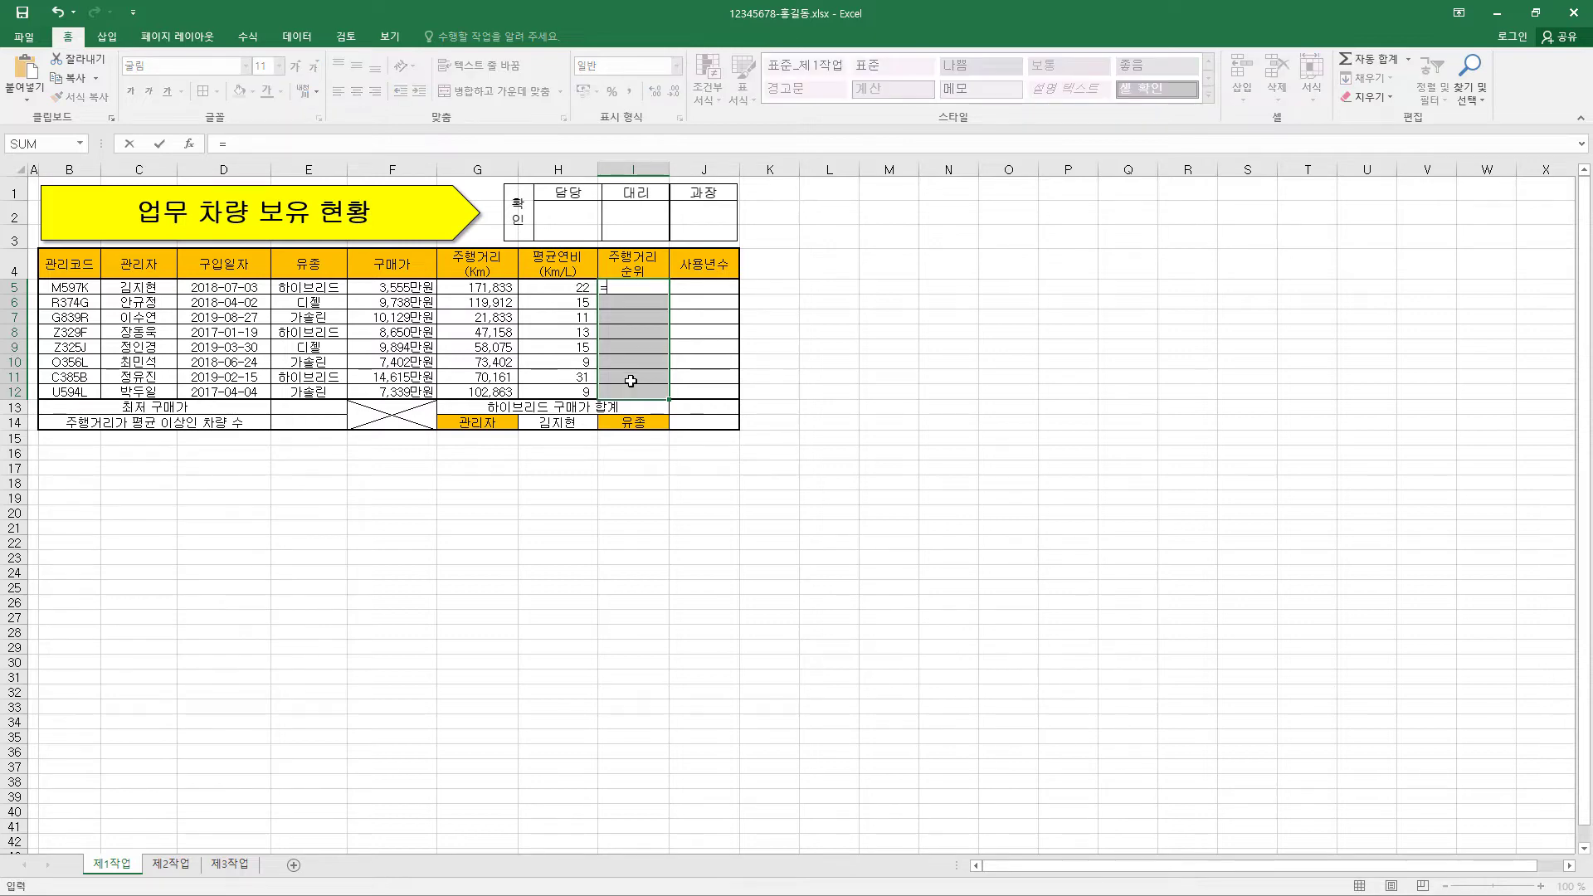
type("IF(RANK.EQ(G5,$G$5:$G$12)<=3,RANK.EQ(G5,$G$5:$G$12),\"\")")
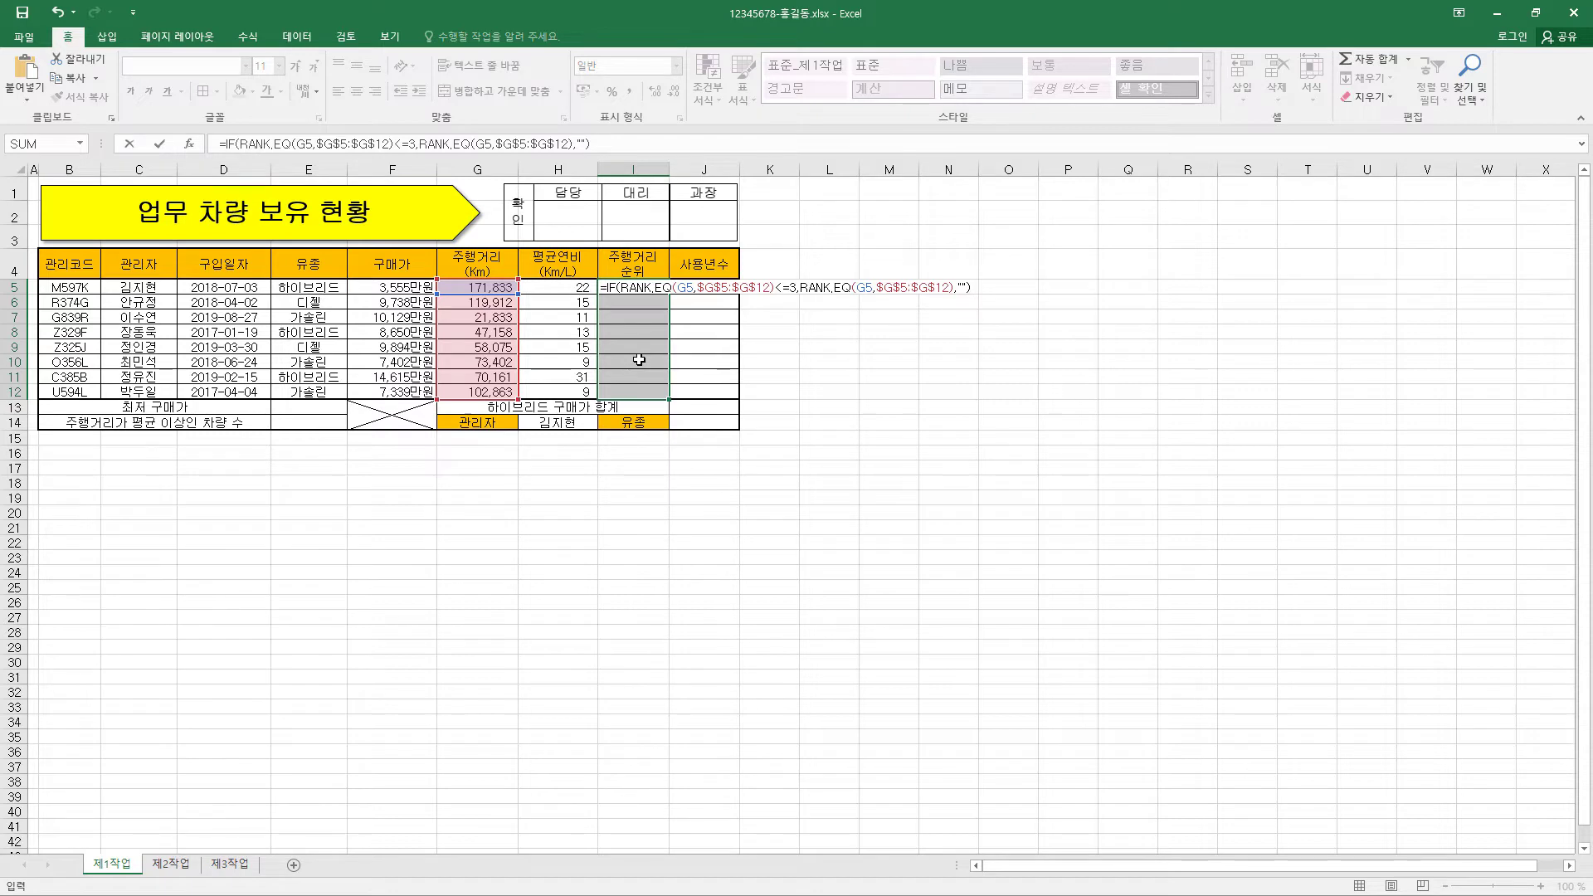
key("ctrl+Return")
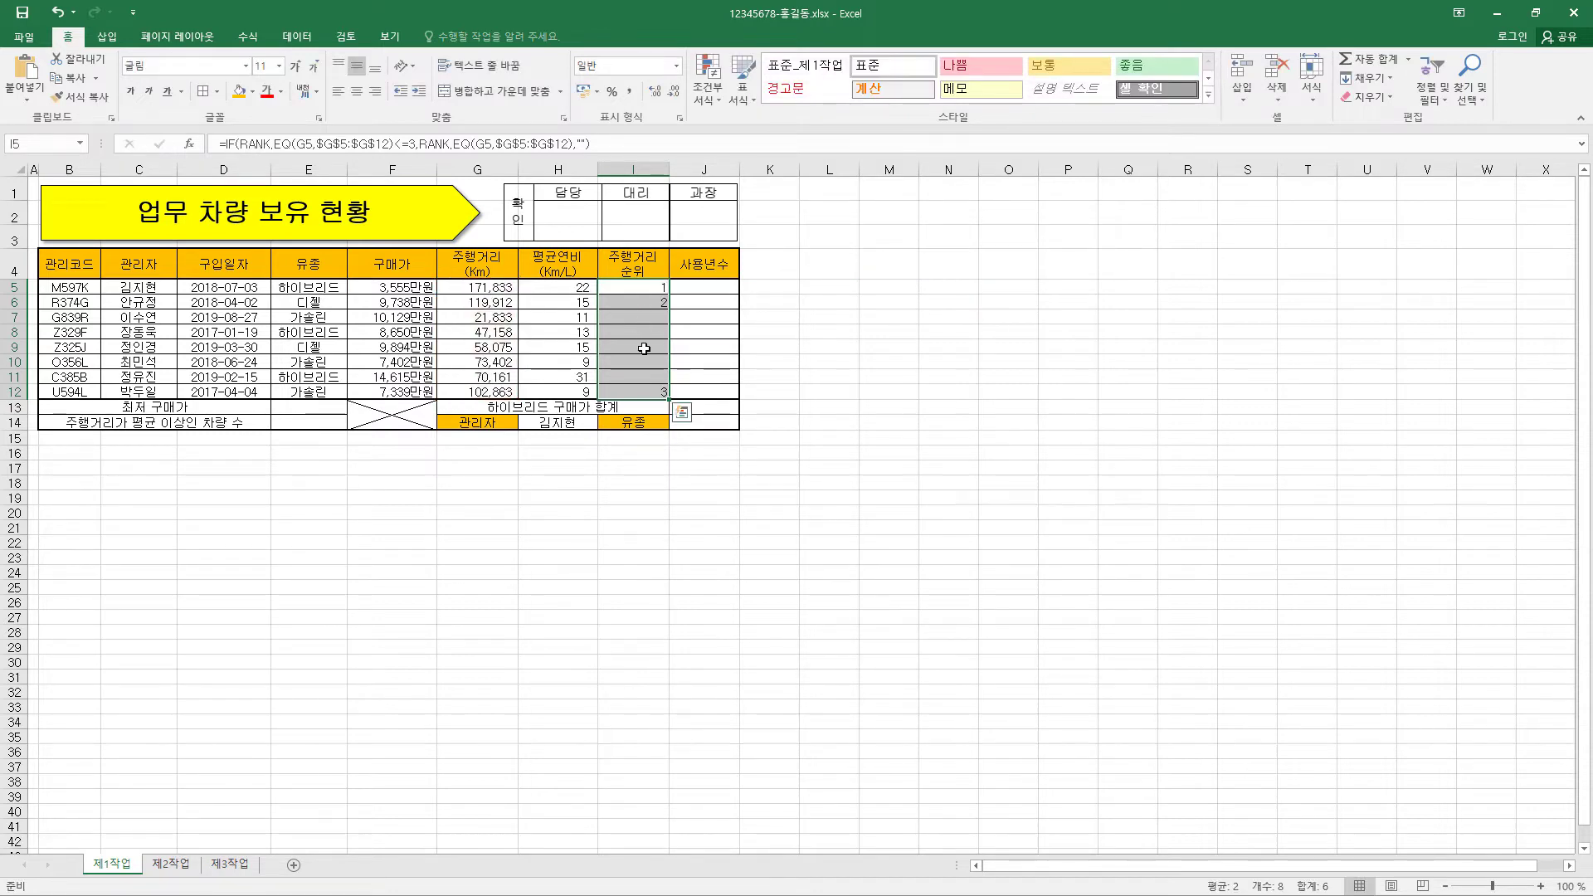
left_click(364, 97)
Examine the condition, true value and empty-text false value of the IF formula in I5.
left_click(658, 289)
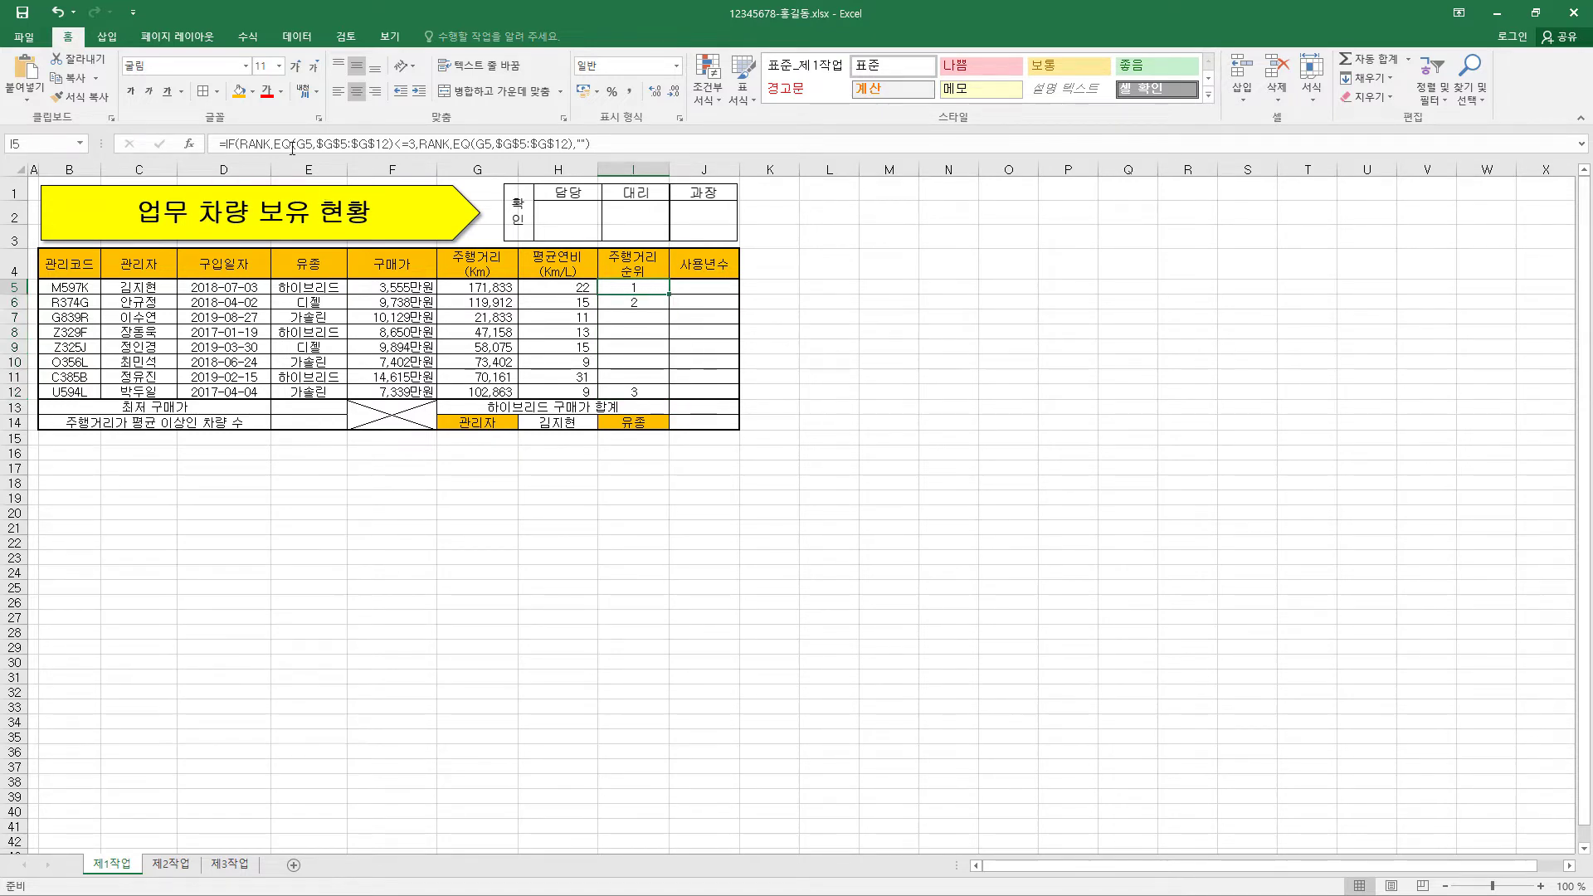
left_click(357, 145)
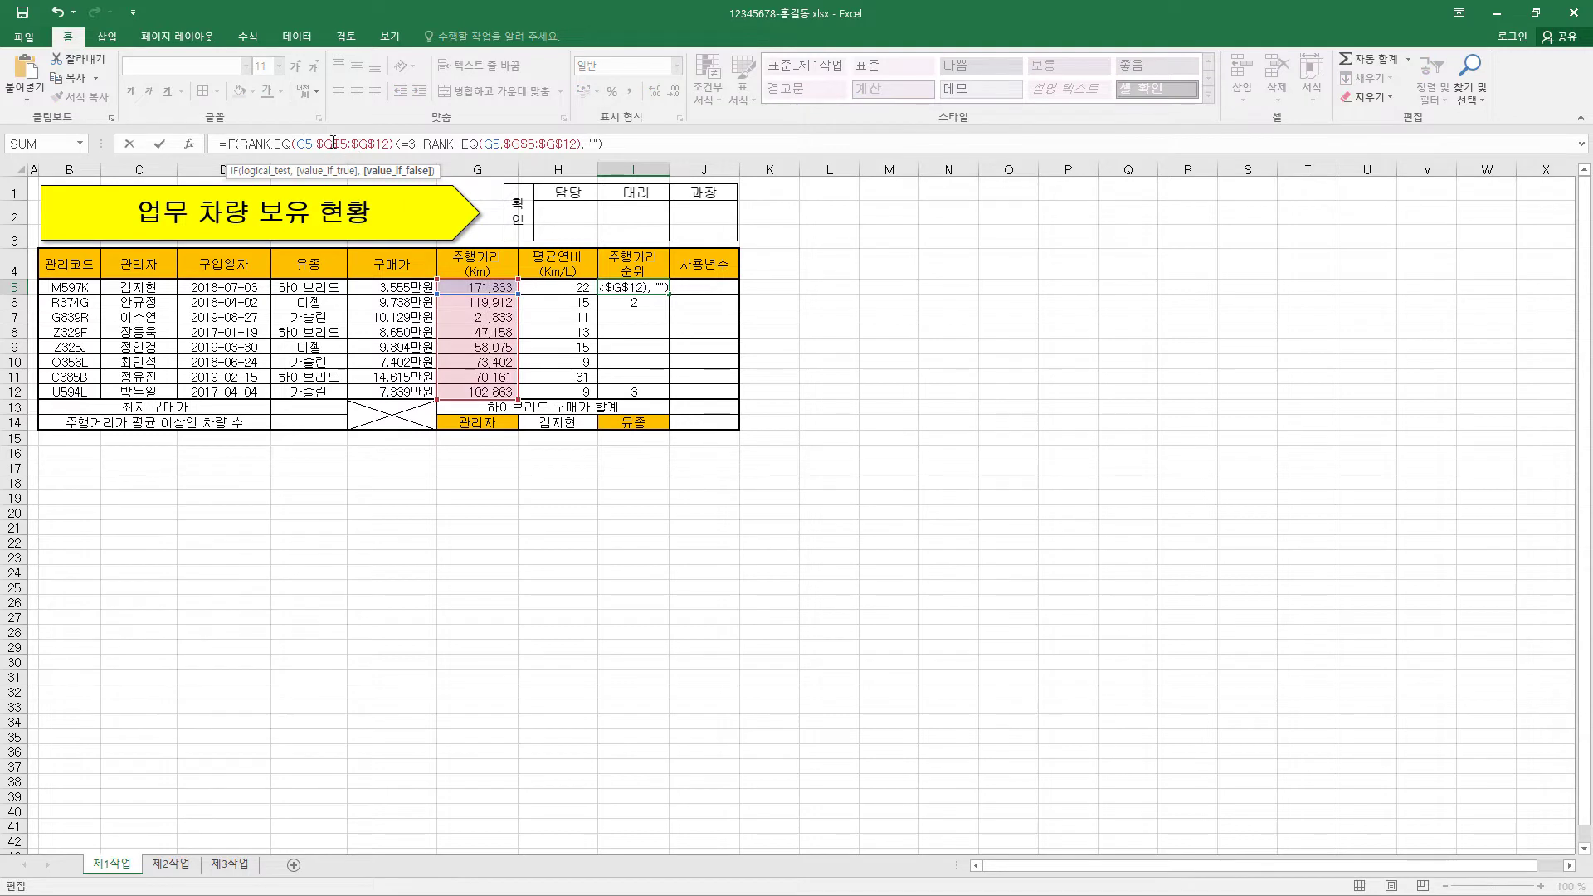
left_click(427, 145)
left_click_drag(239, 146, 396, 138)
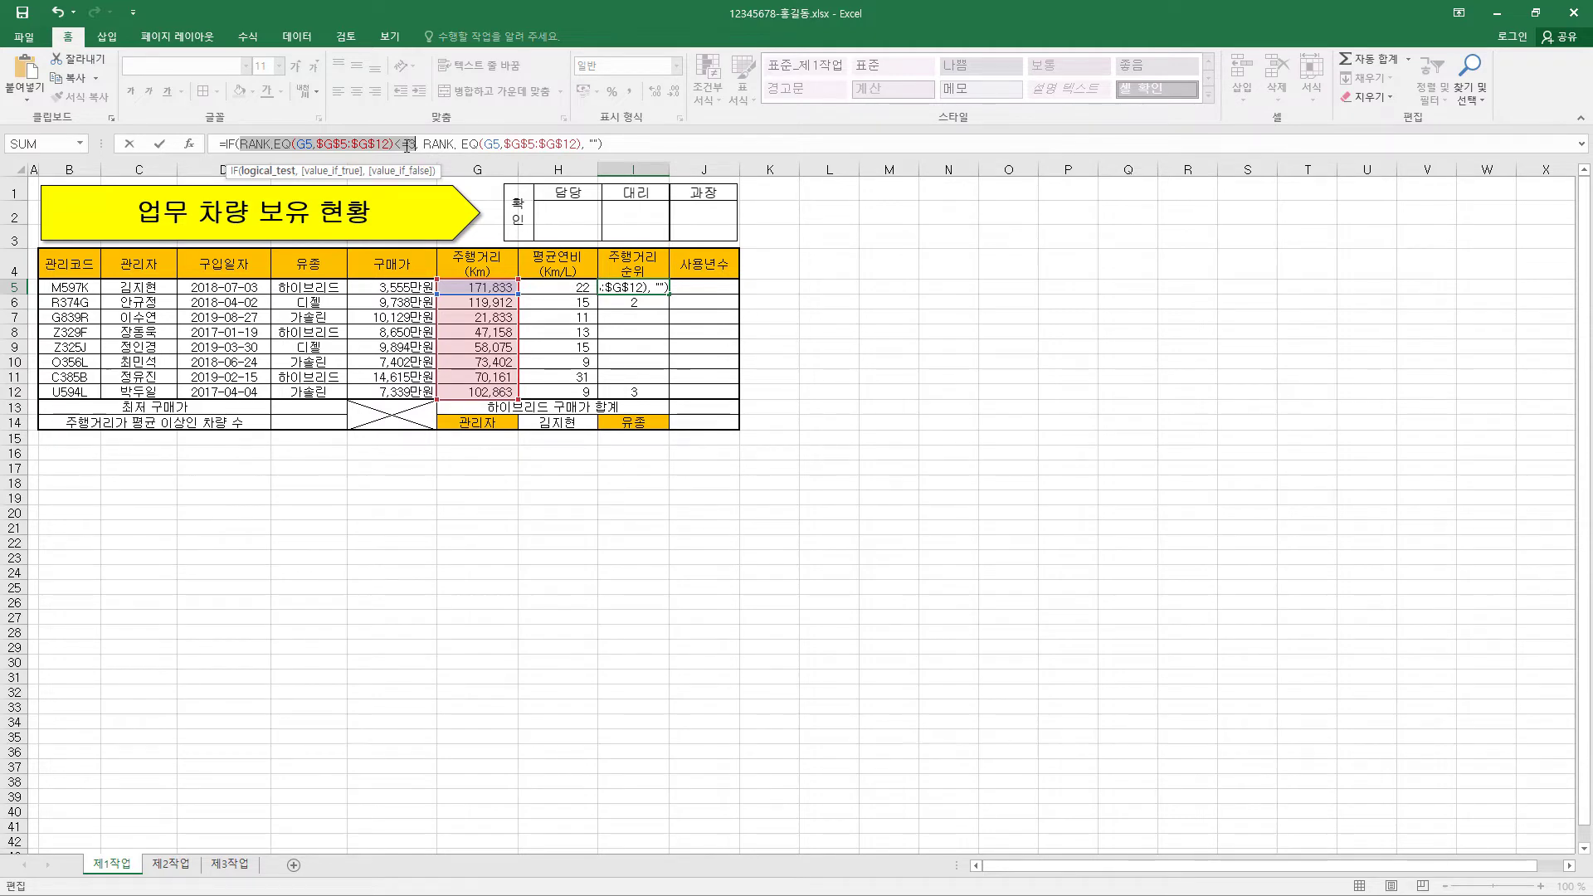
left_click_drag(424, 145, 579, 143)
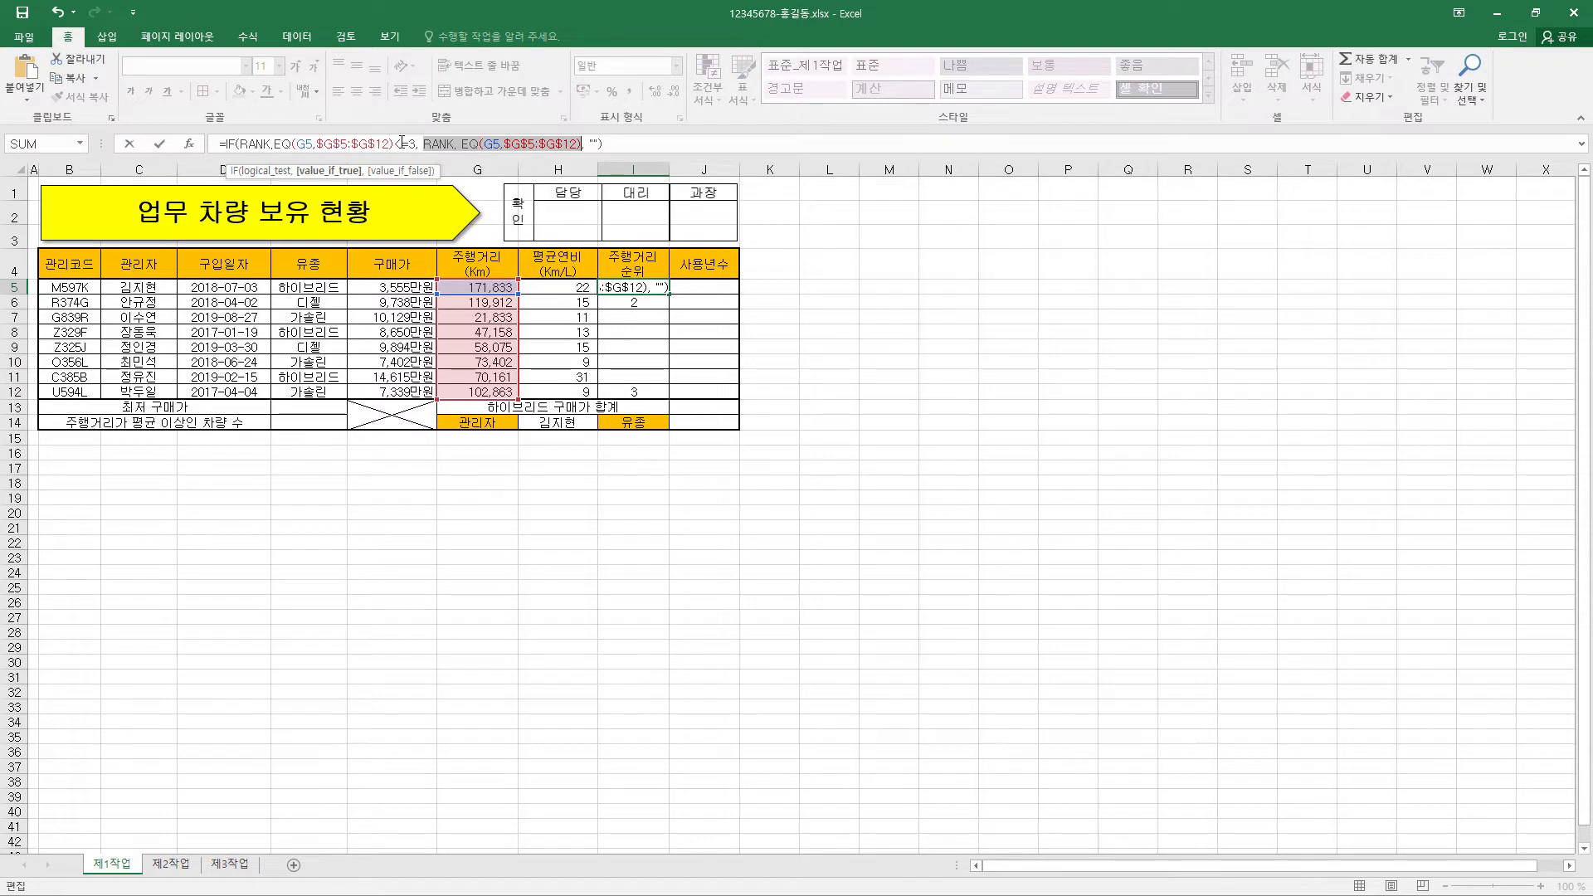
left_click(398, 144)
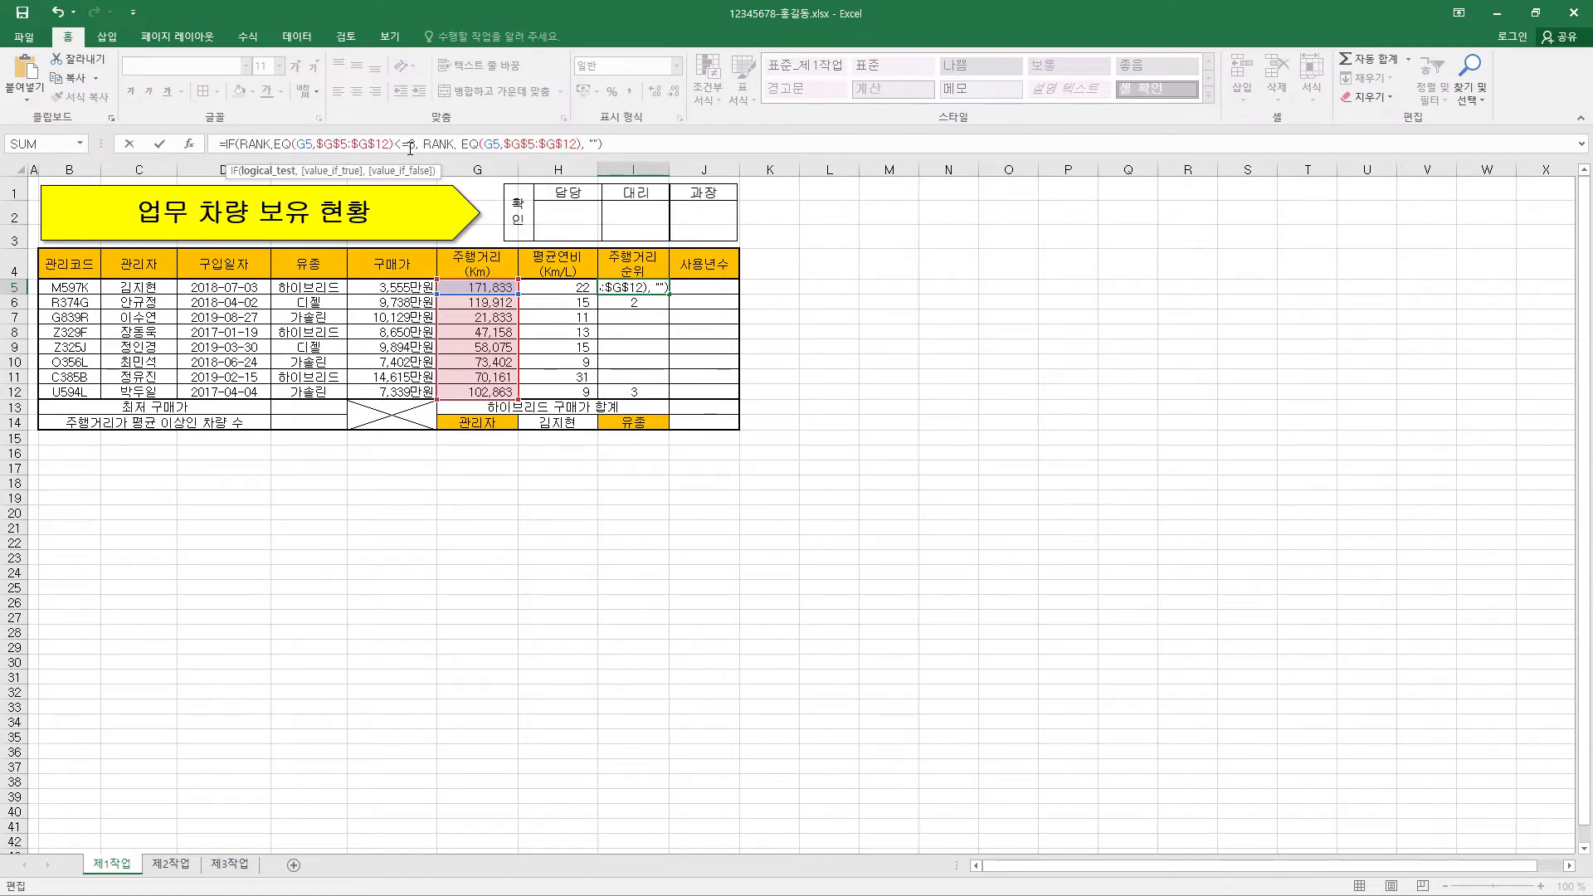
left_click(589, 144)
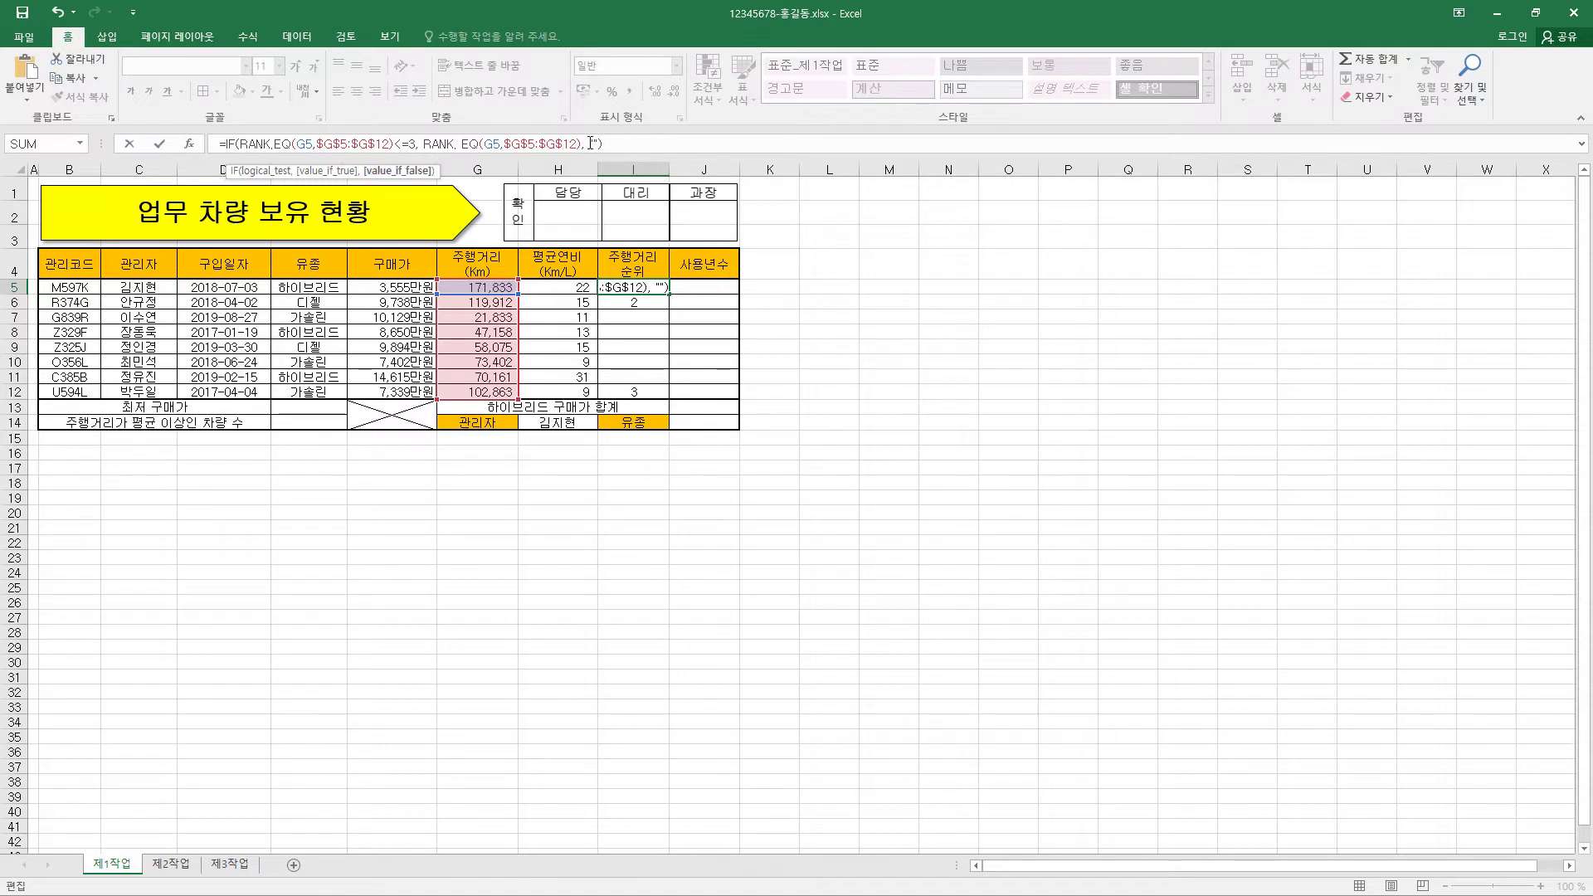
left_click_drag(589, 143, 594, 144)
left_click(592, 144)
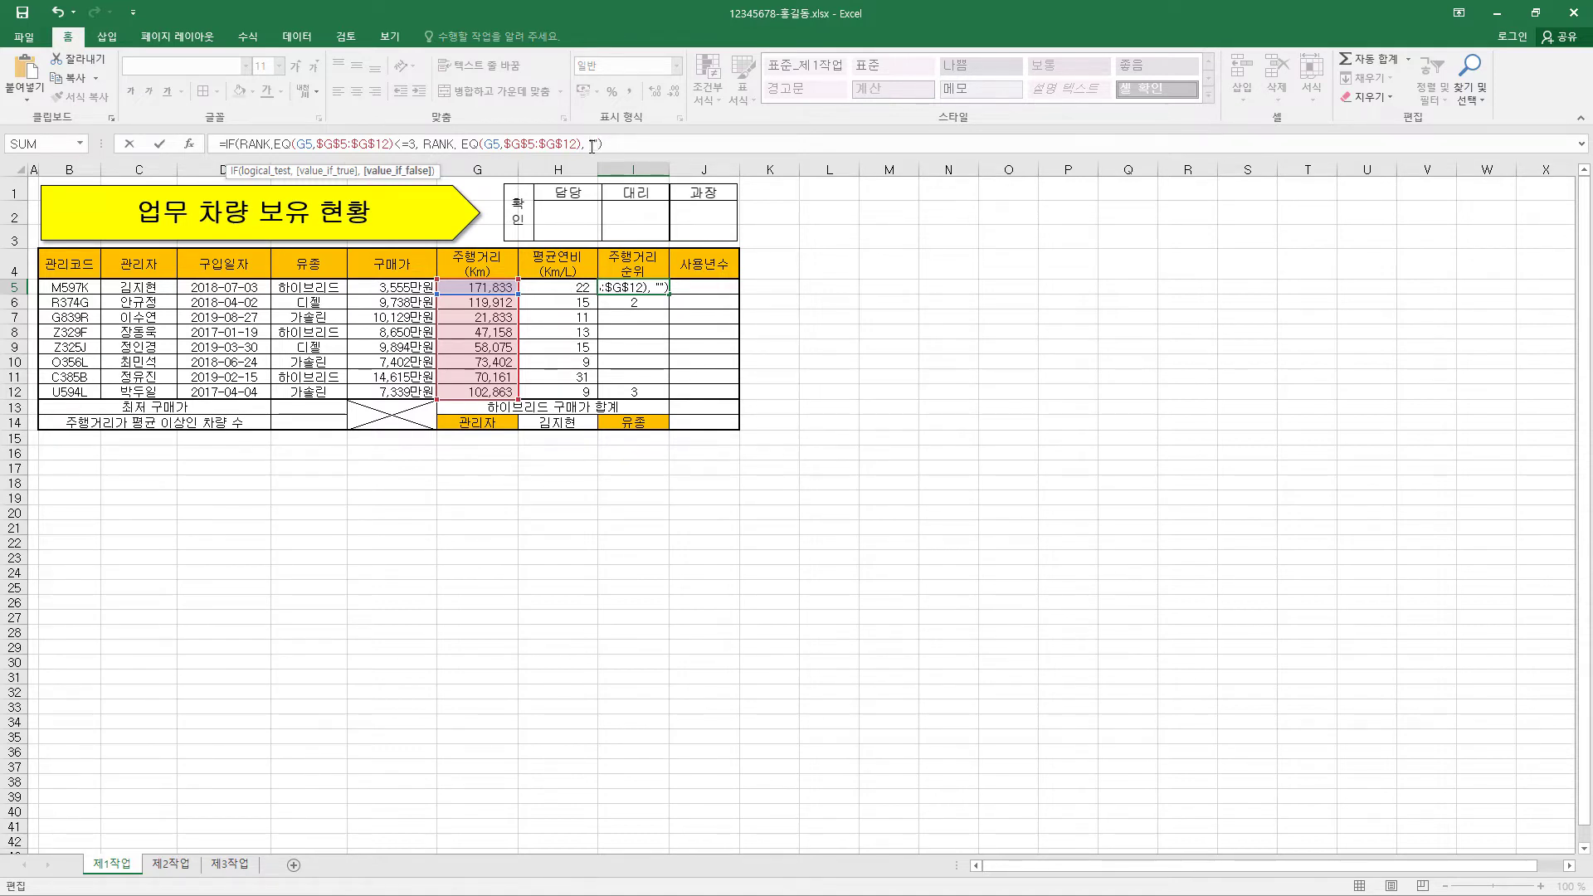
Inspect the Number and Ref arguments of the first RANK.EQ function in I5 and leave the formula without changes.
left_click(271, 145)
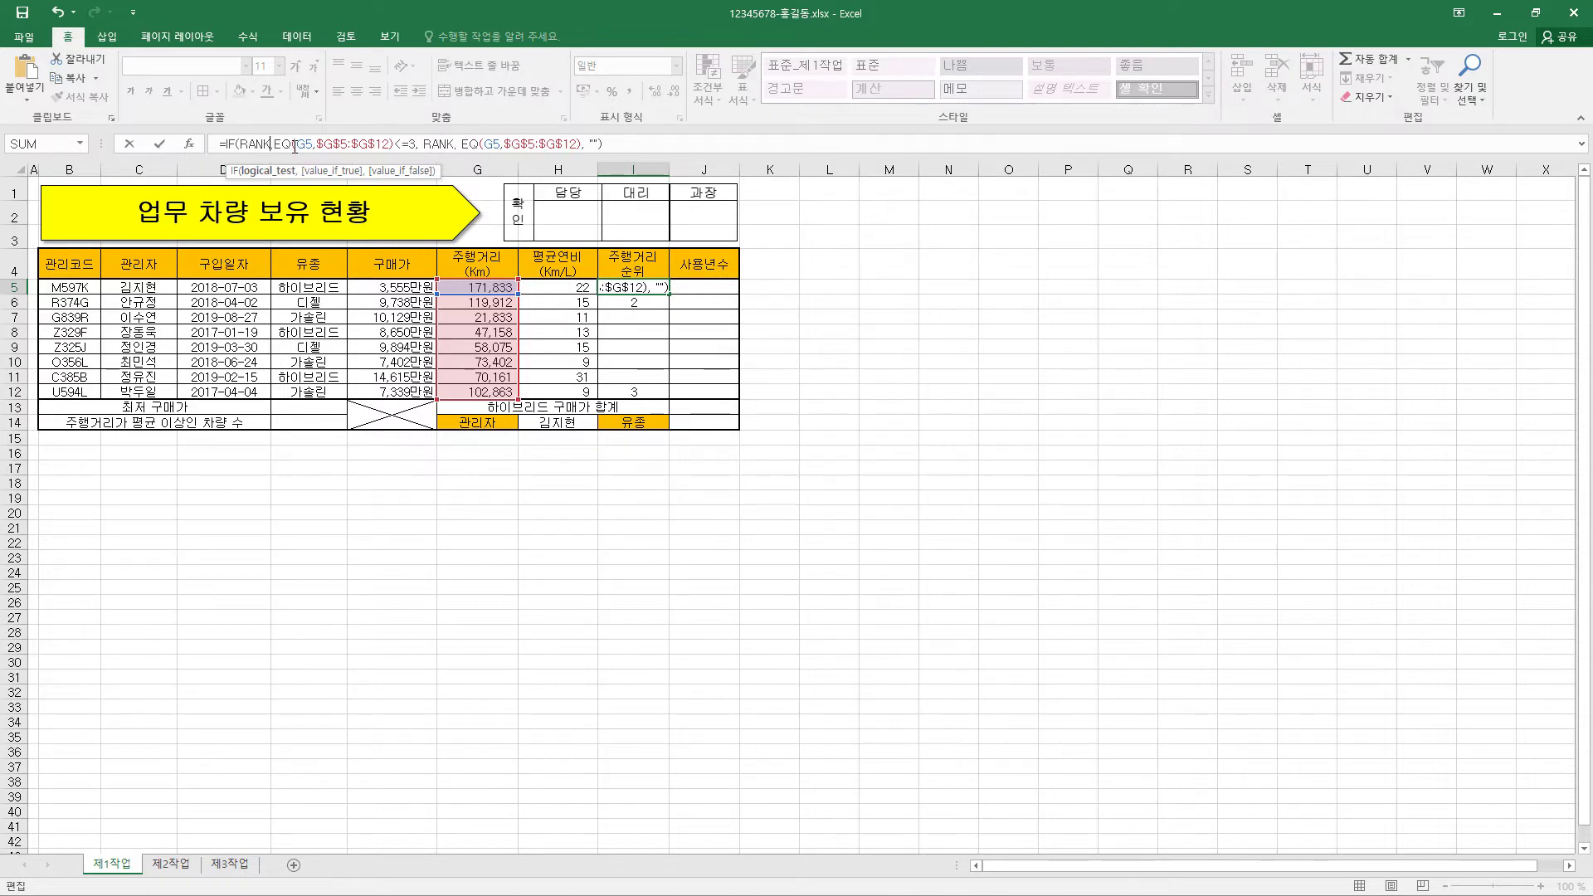
left_click(305, 143)
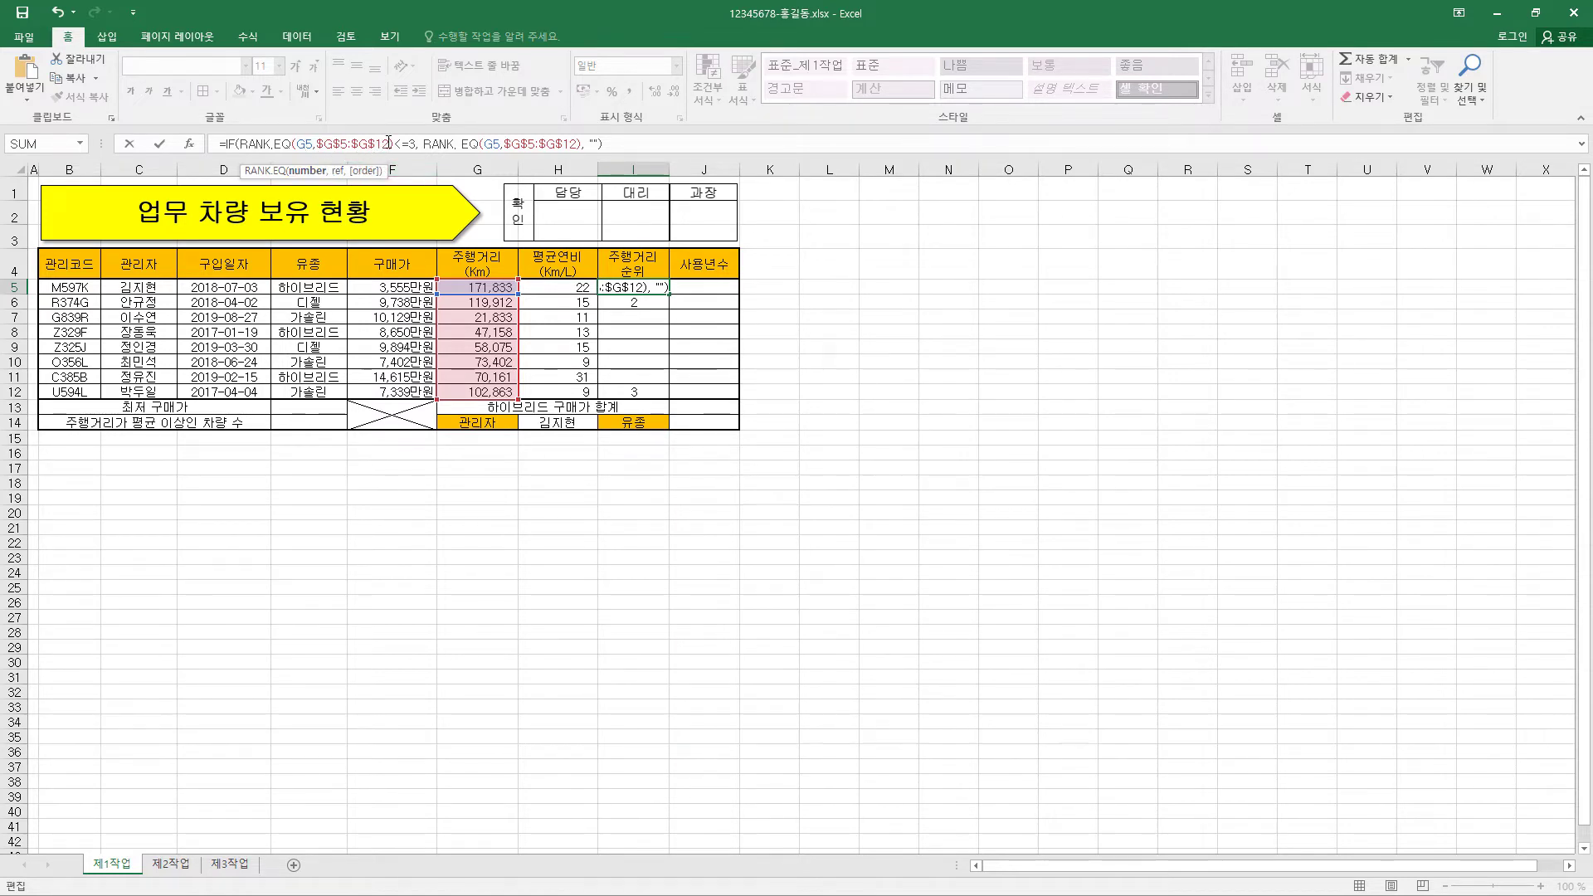
left_click(389, 144)
left_click(261, 145)
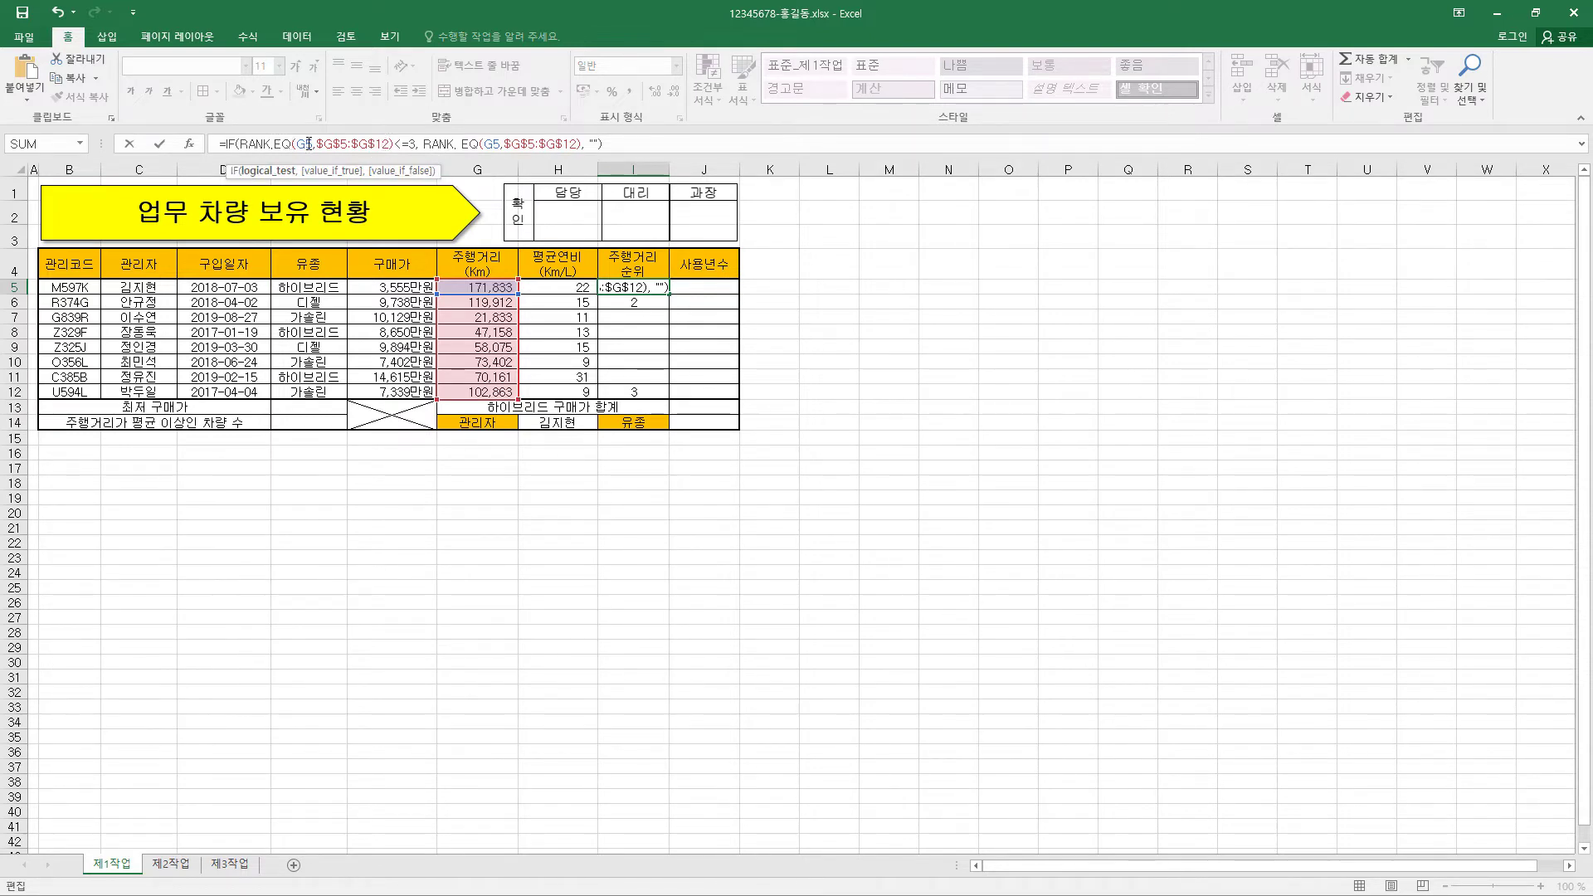
left_click(309, 144)
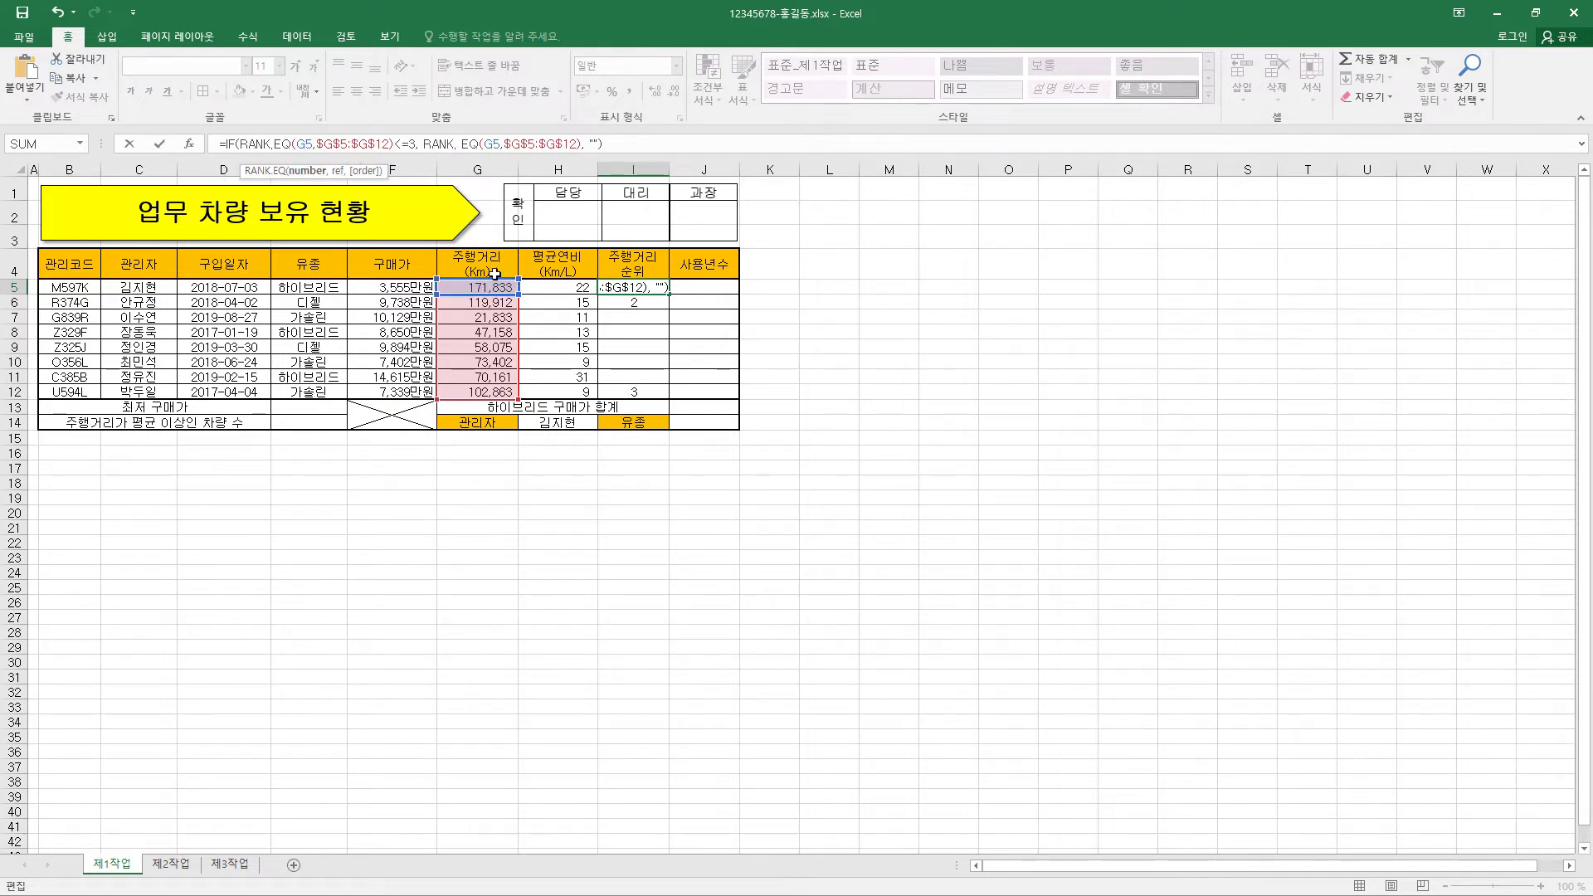
left_click(354, 144)
left_click(191, 142)
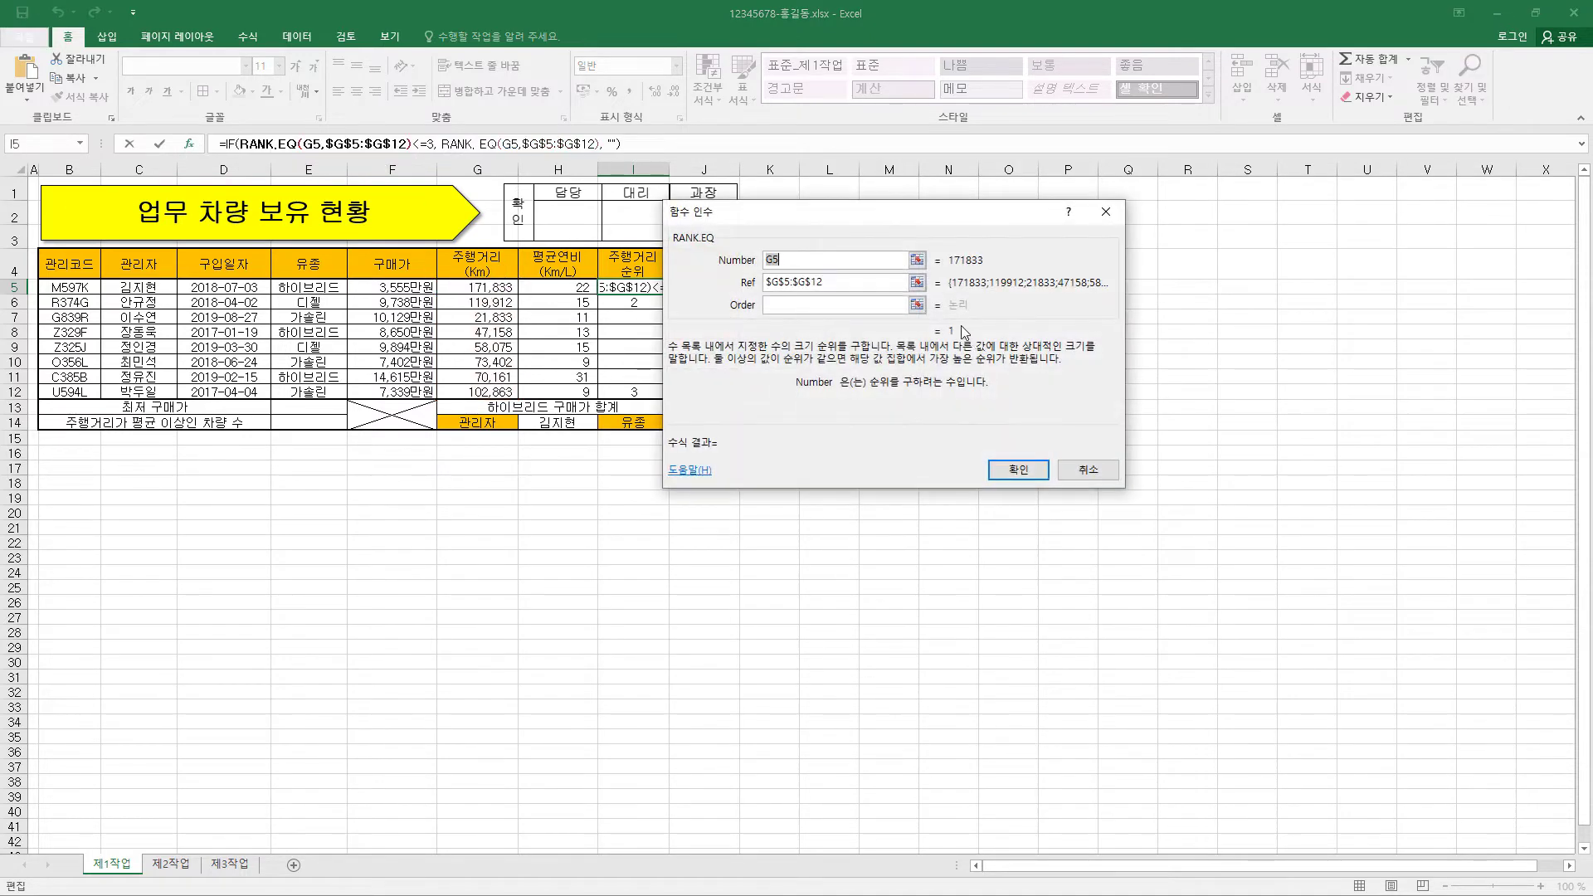
left_click(1085, 471)
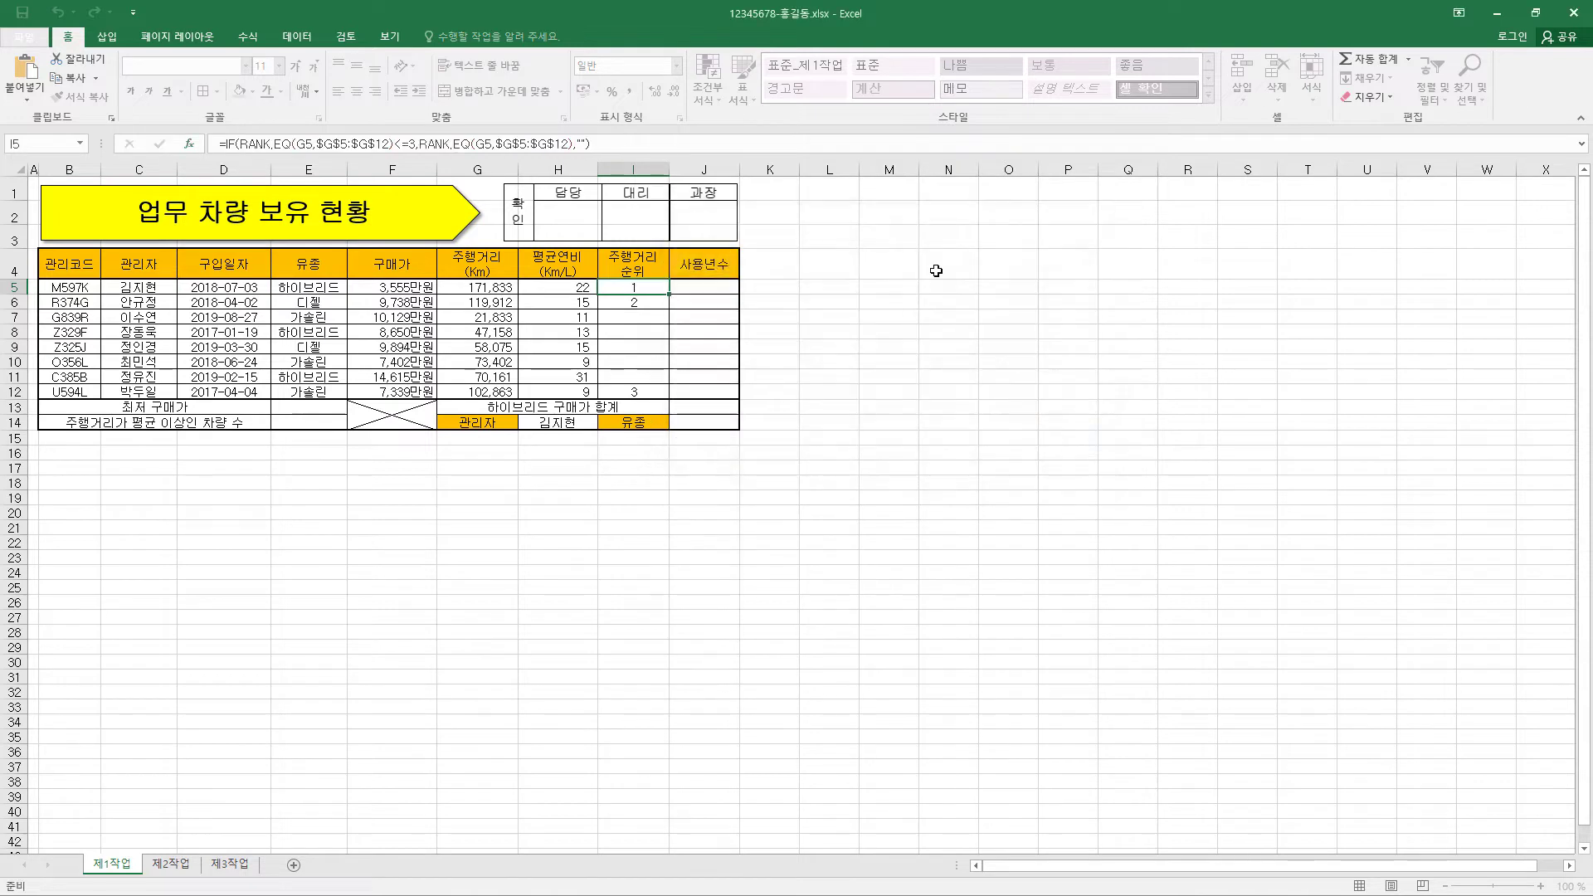
Review the cell and absolute range references in both RANK.EQ calls of I5's formula.
left_click(315, 143)
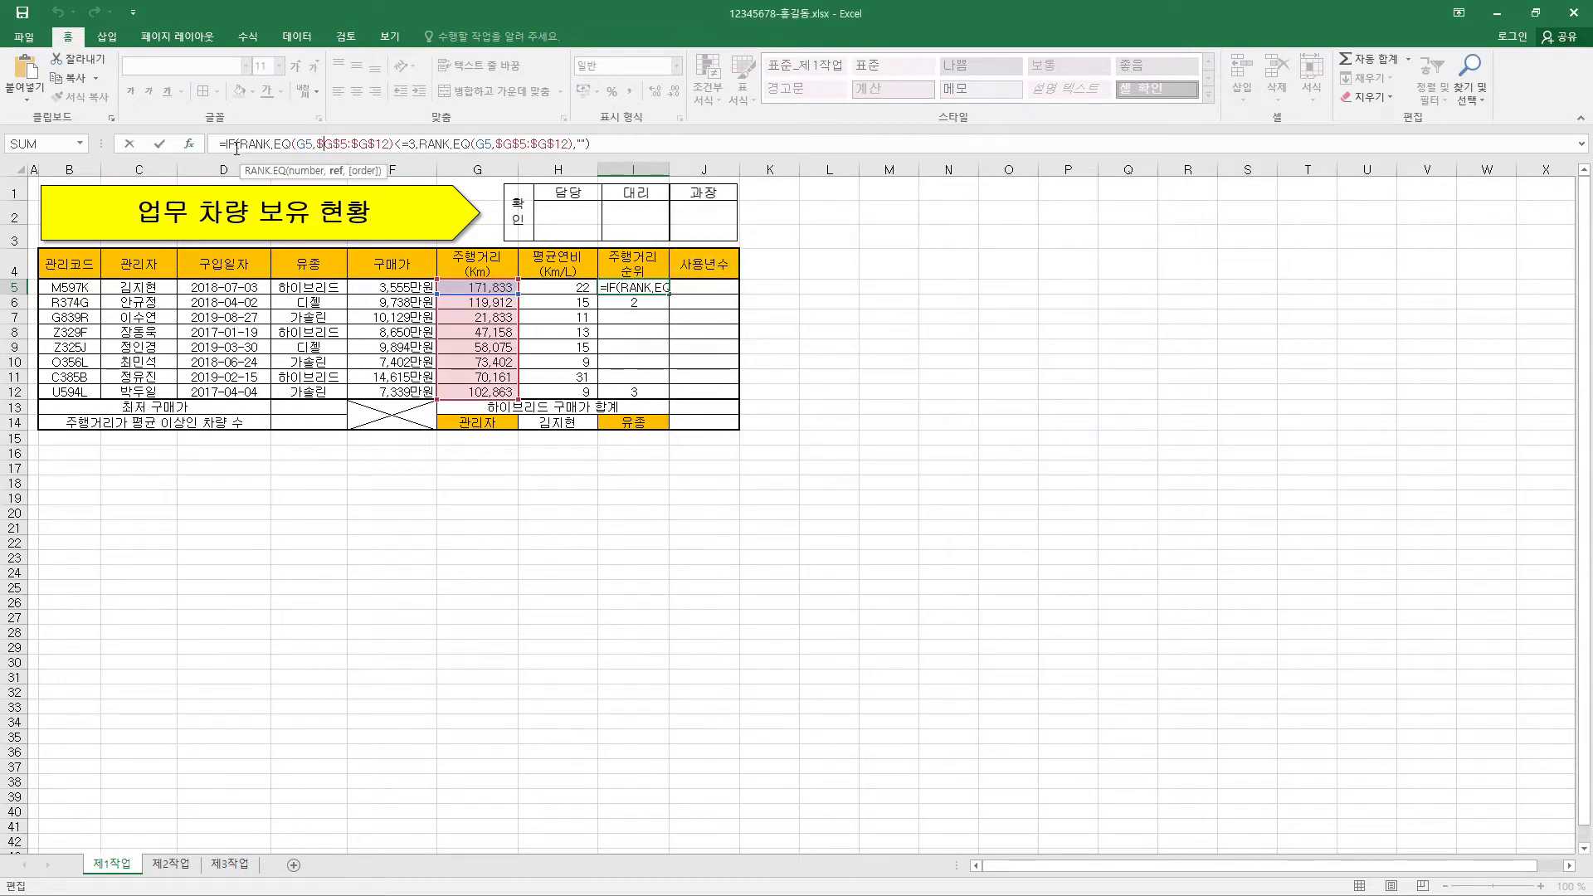
left_click(306, 144)
left_click(357, 145)
left_click_drag(421, 145, 573, 144)
left_click(519, 144)
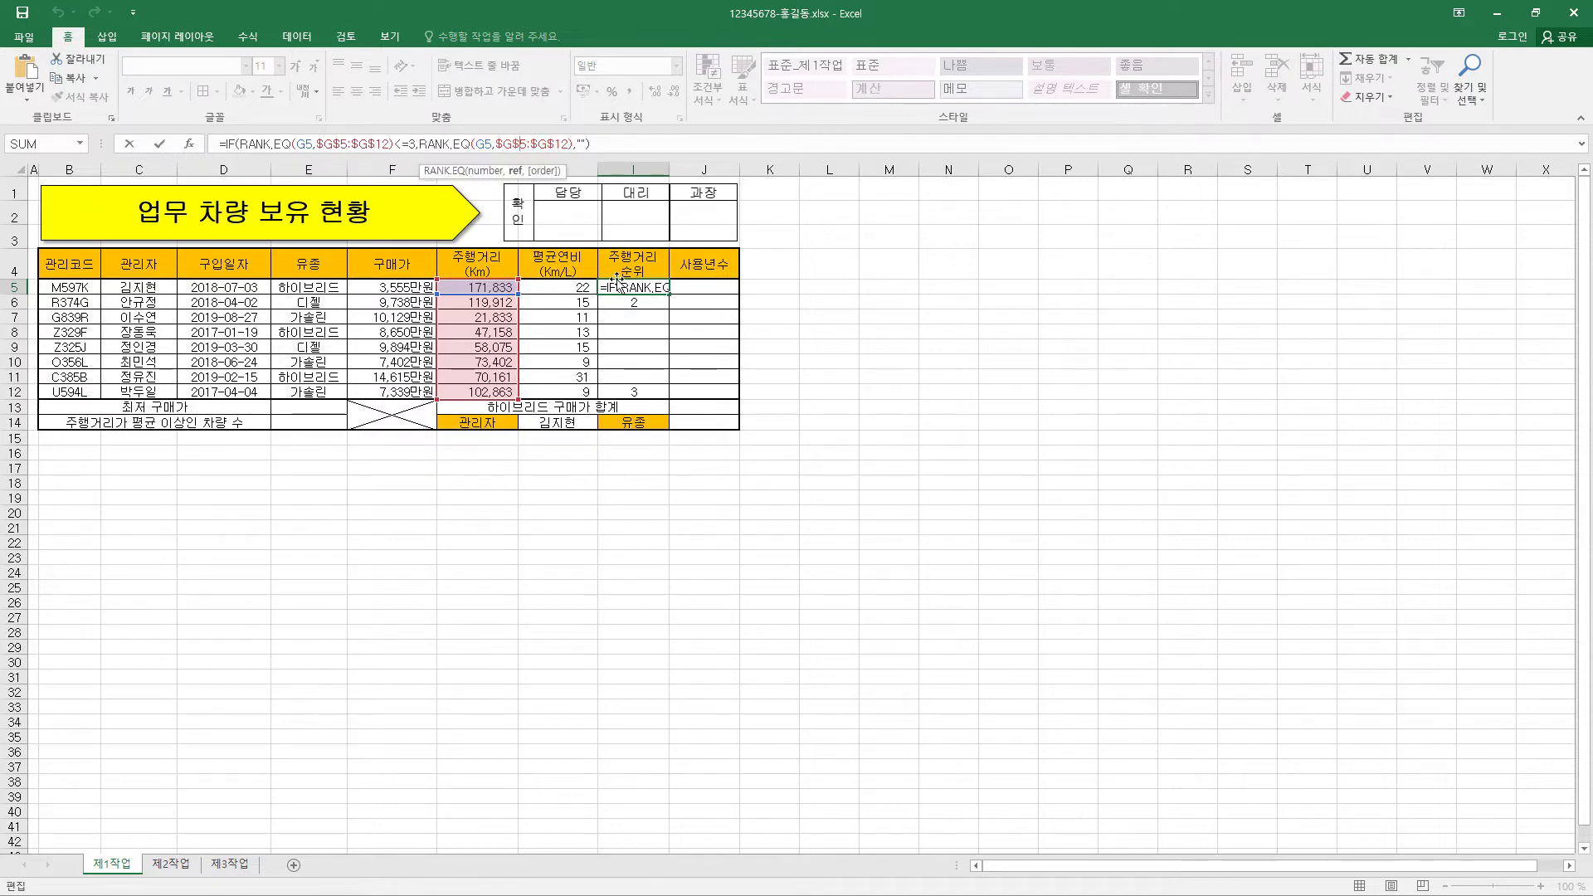
key("ctrl+Return")
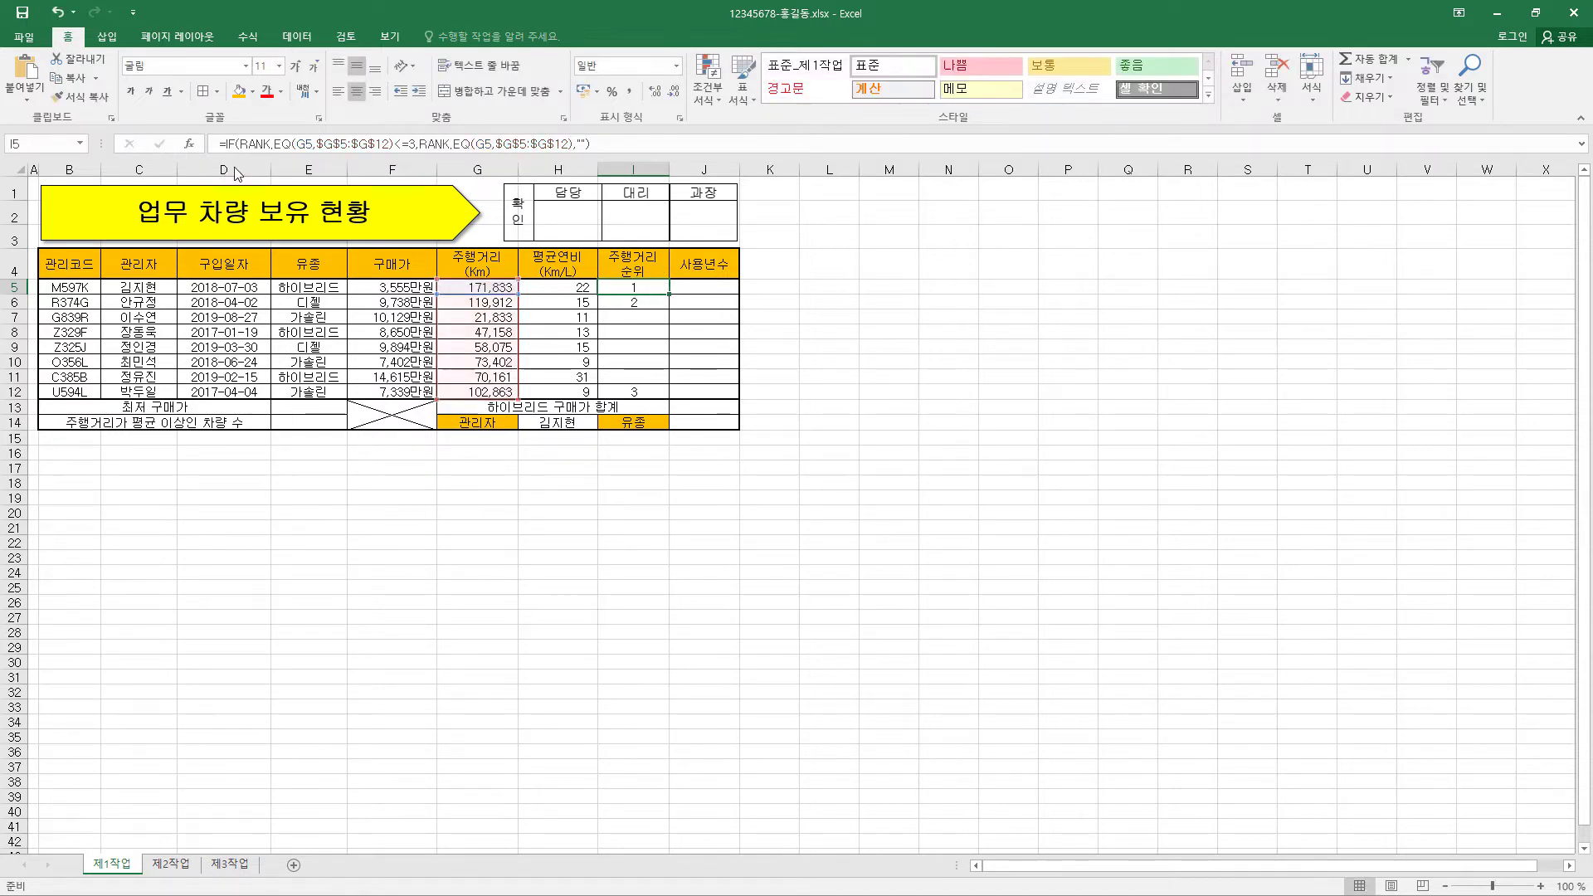
Inspect the Number and Ref arguments of the first RANK.EQ function in I7 and leave the formula as it is.
left_click(649, 315)
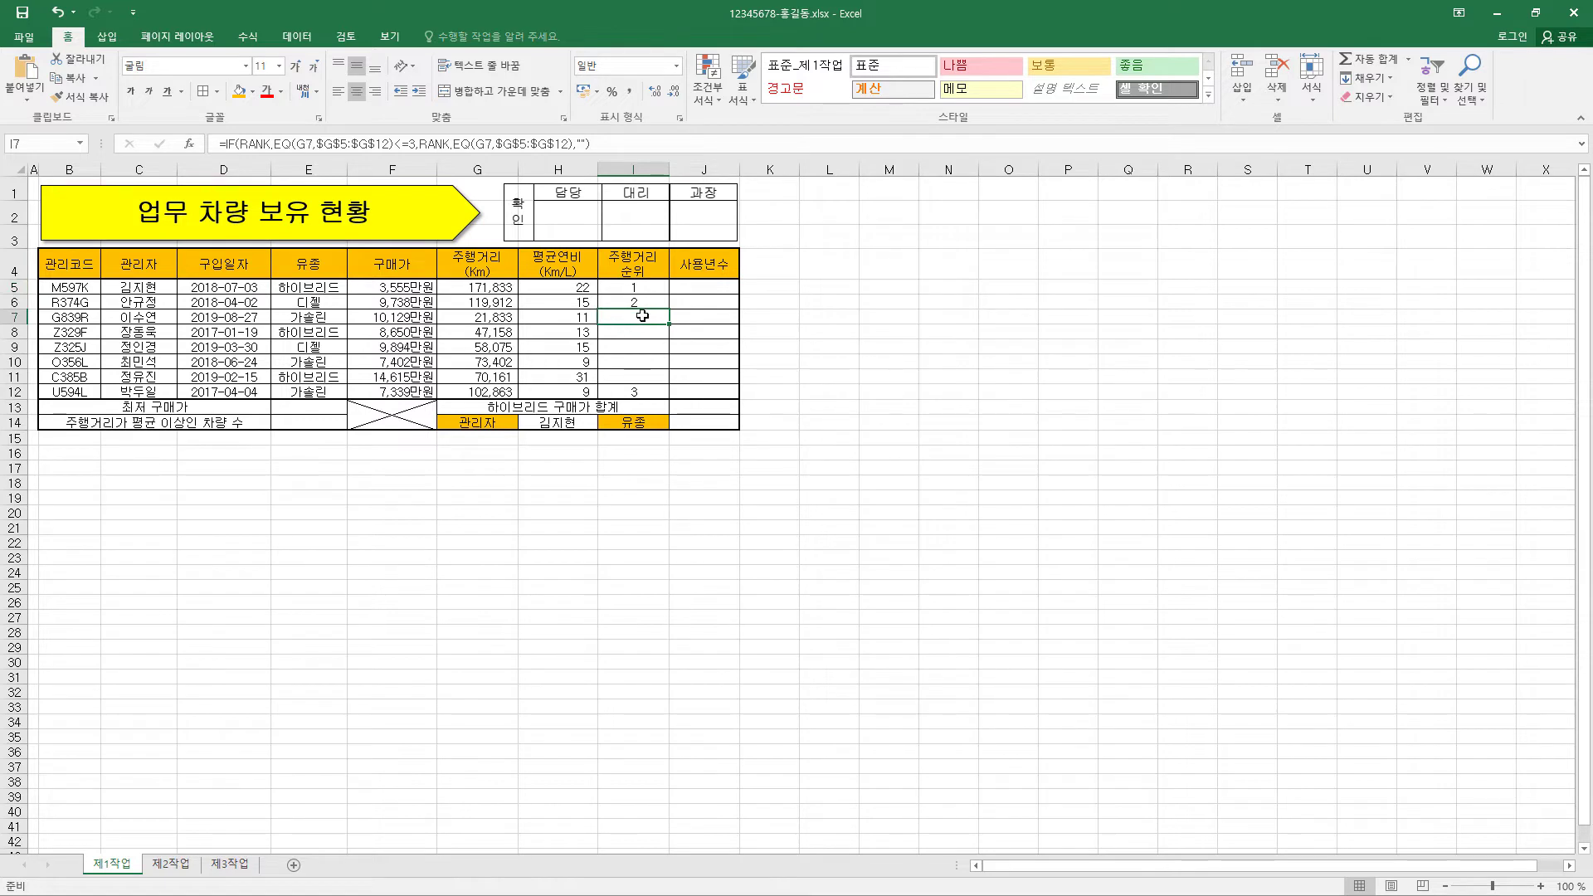
left_click(308, 145)
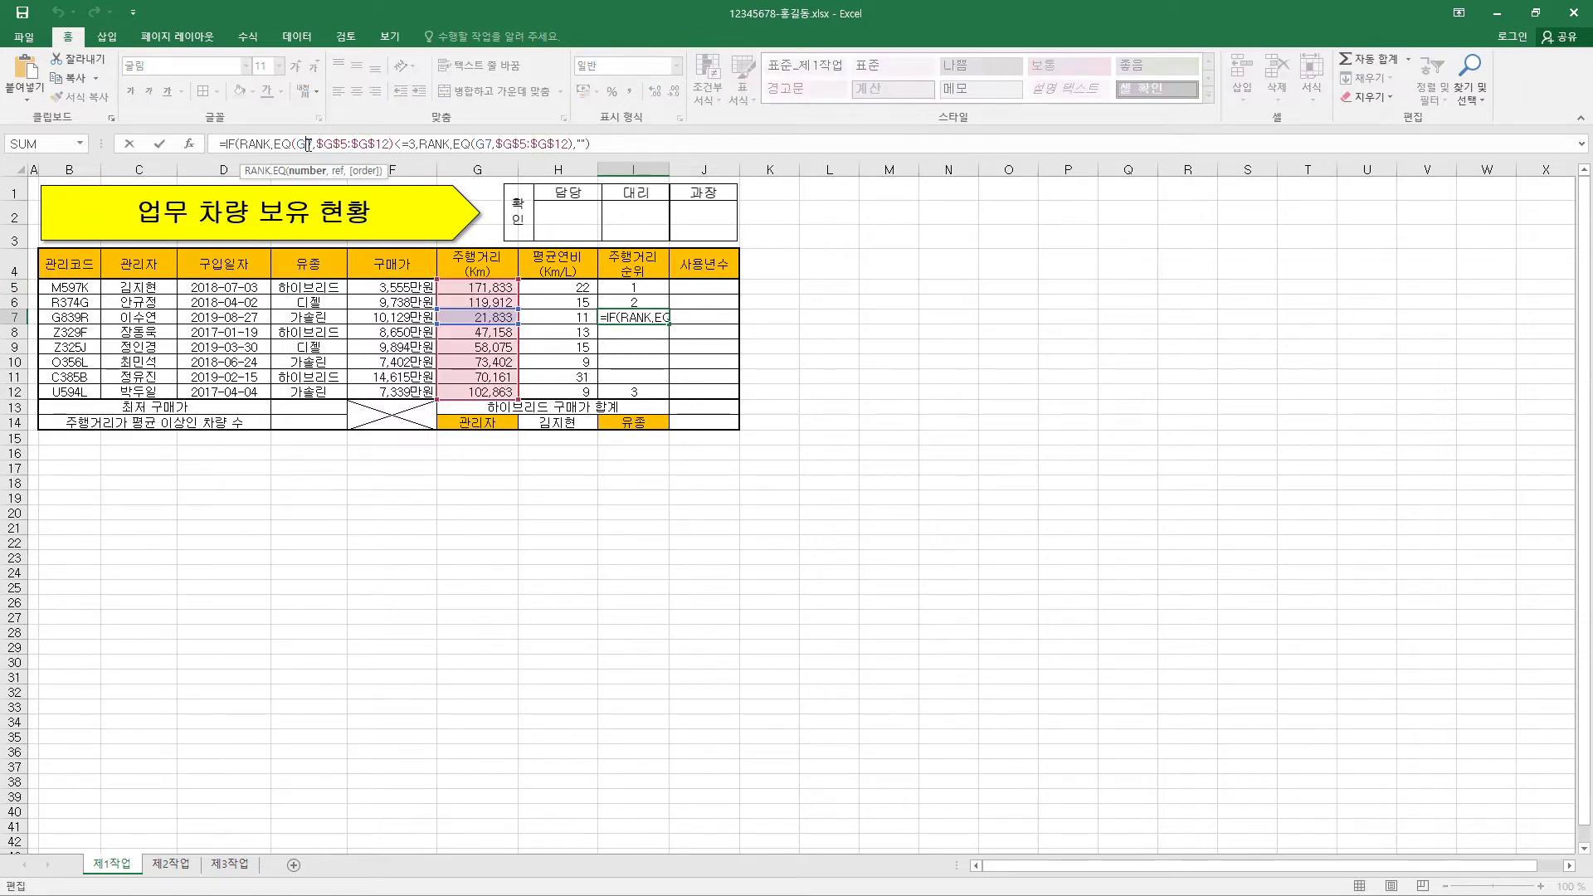
left_click_drag(319, 142, 390, 146)
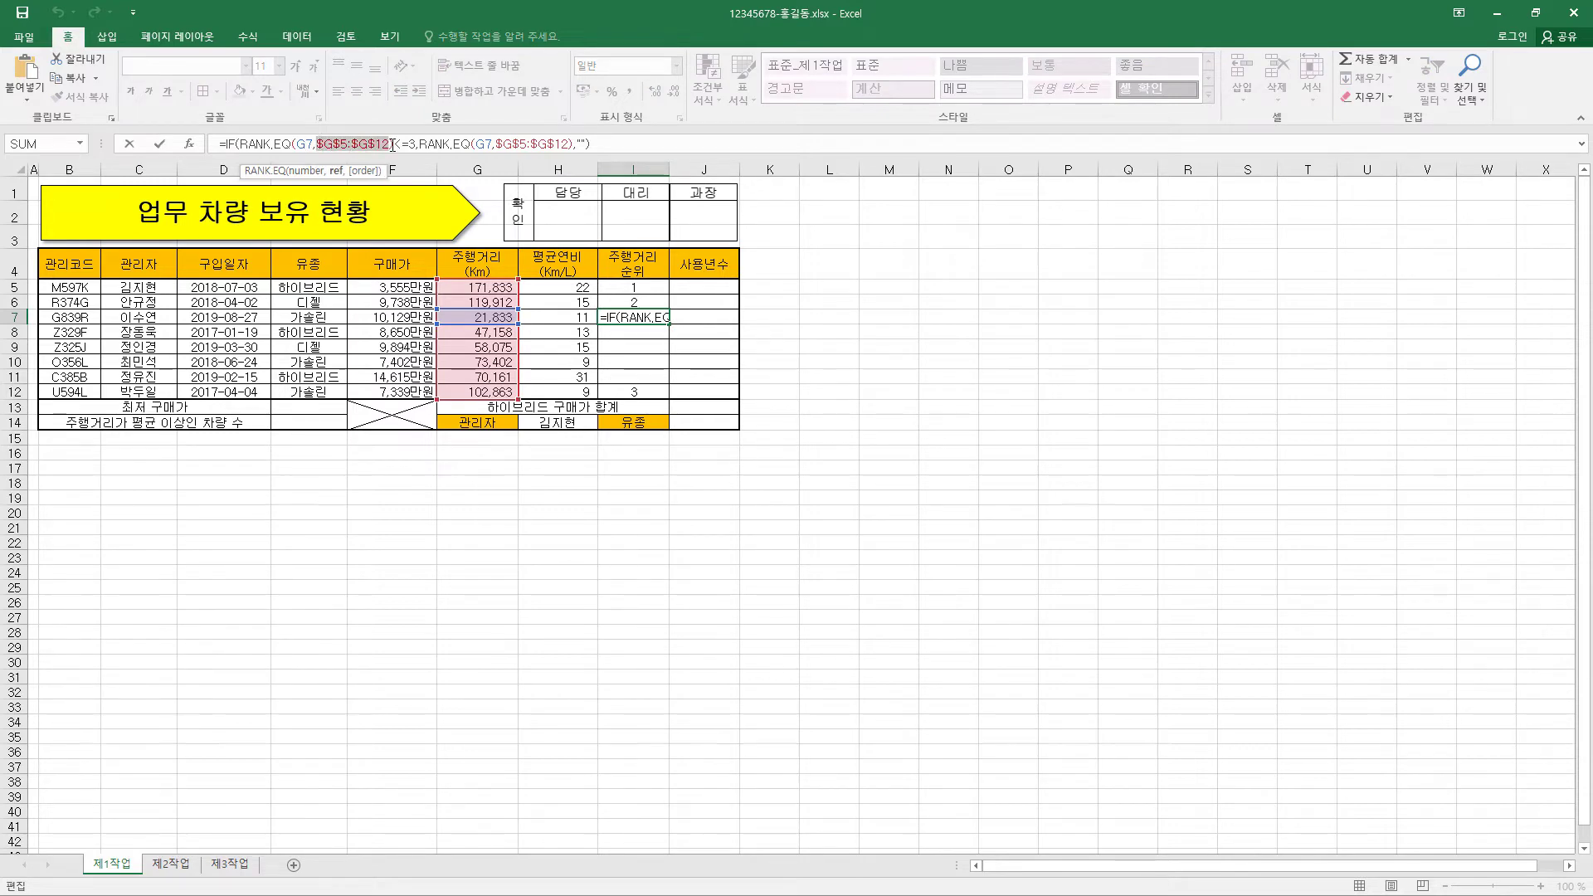
left_click(319, 146)
left_click(190, 144)
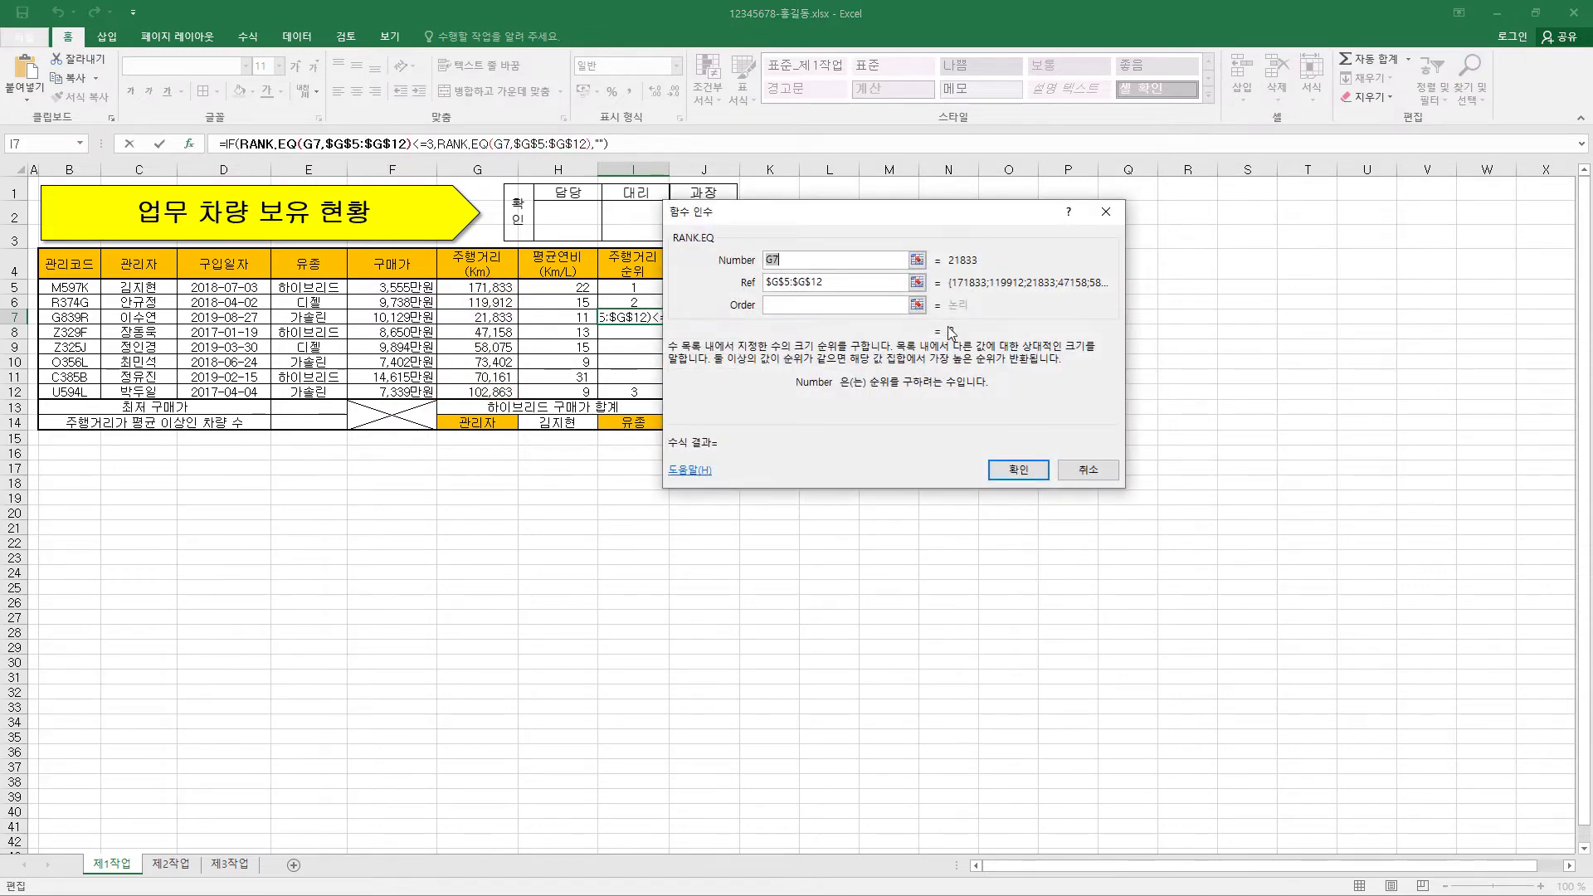
left_click(1107, 475)
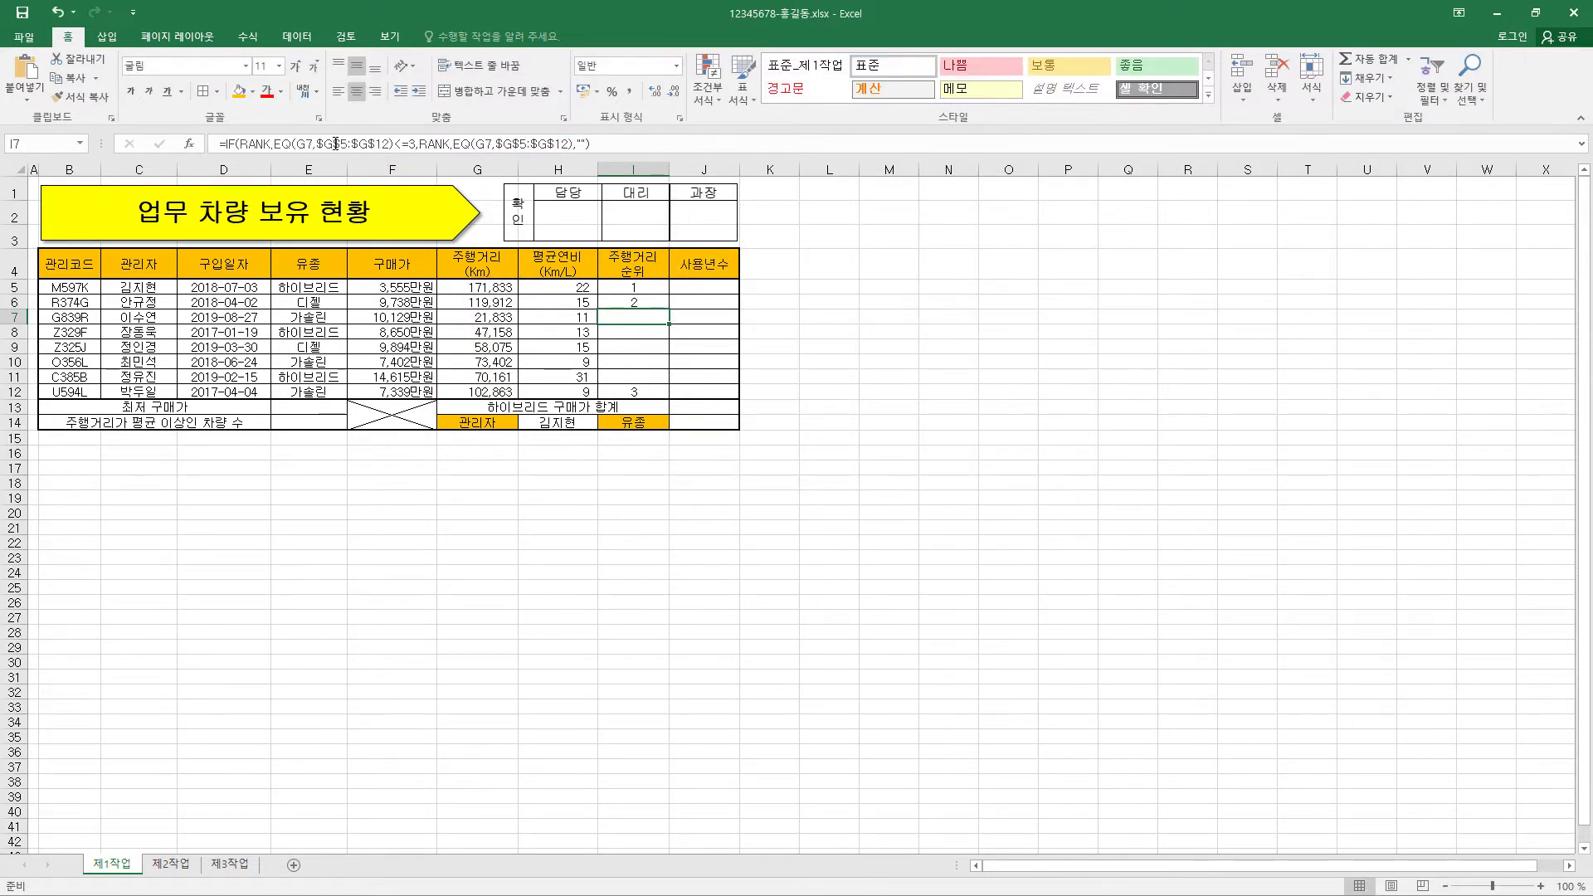
Review the rank condition and the empty-text false value of the IF formula in I7.
left_click(245, 150)
left_click(292, 144)
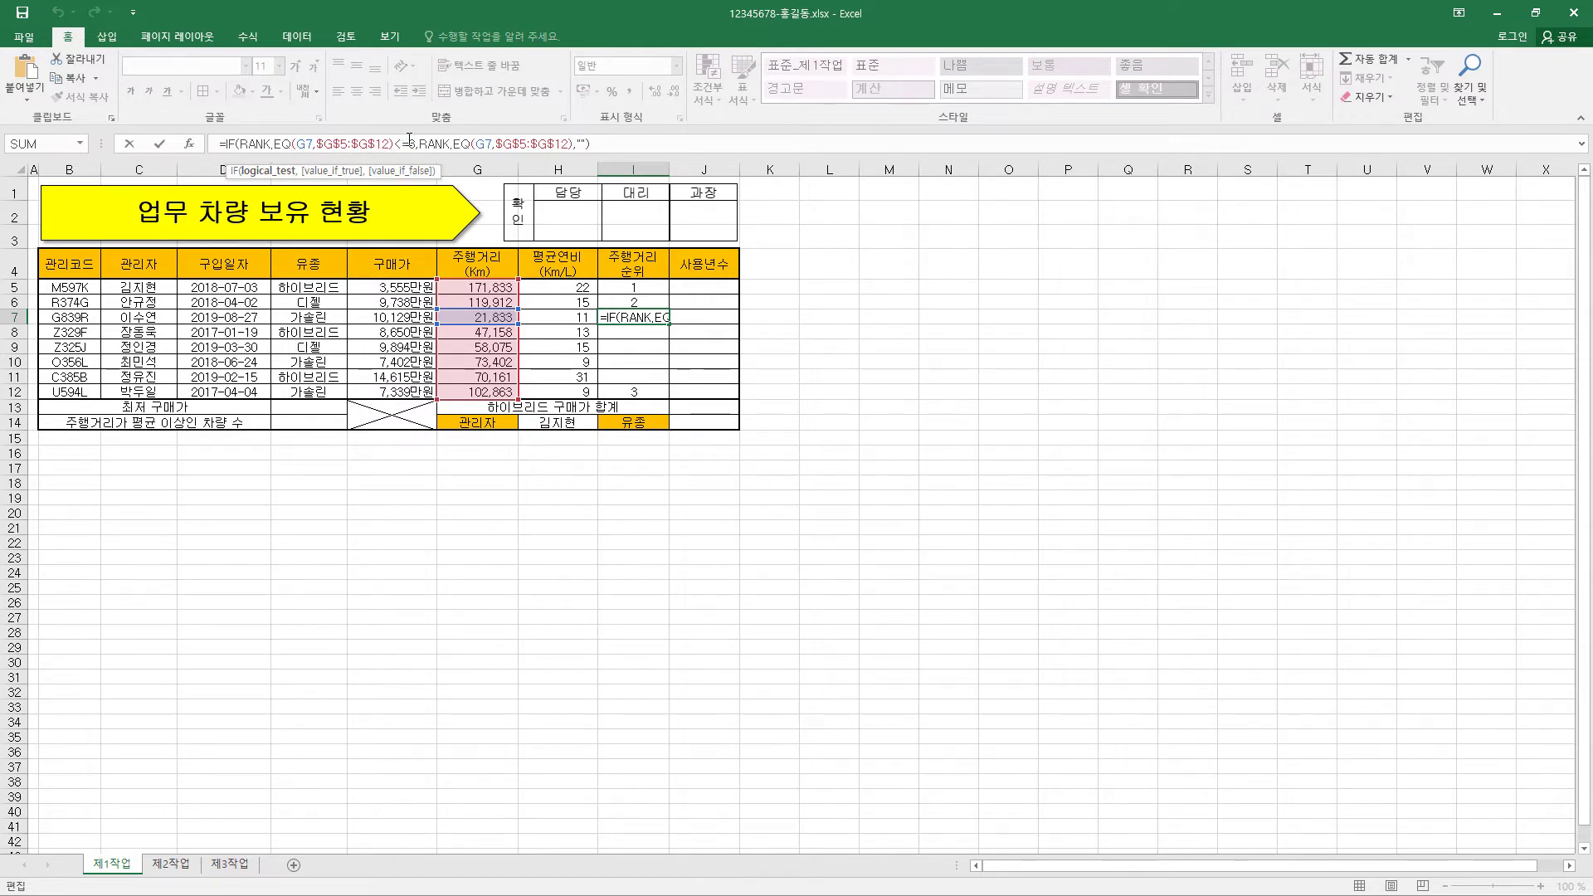
left_click(582, 145)
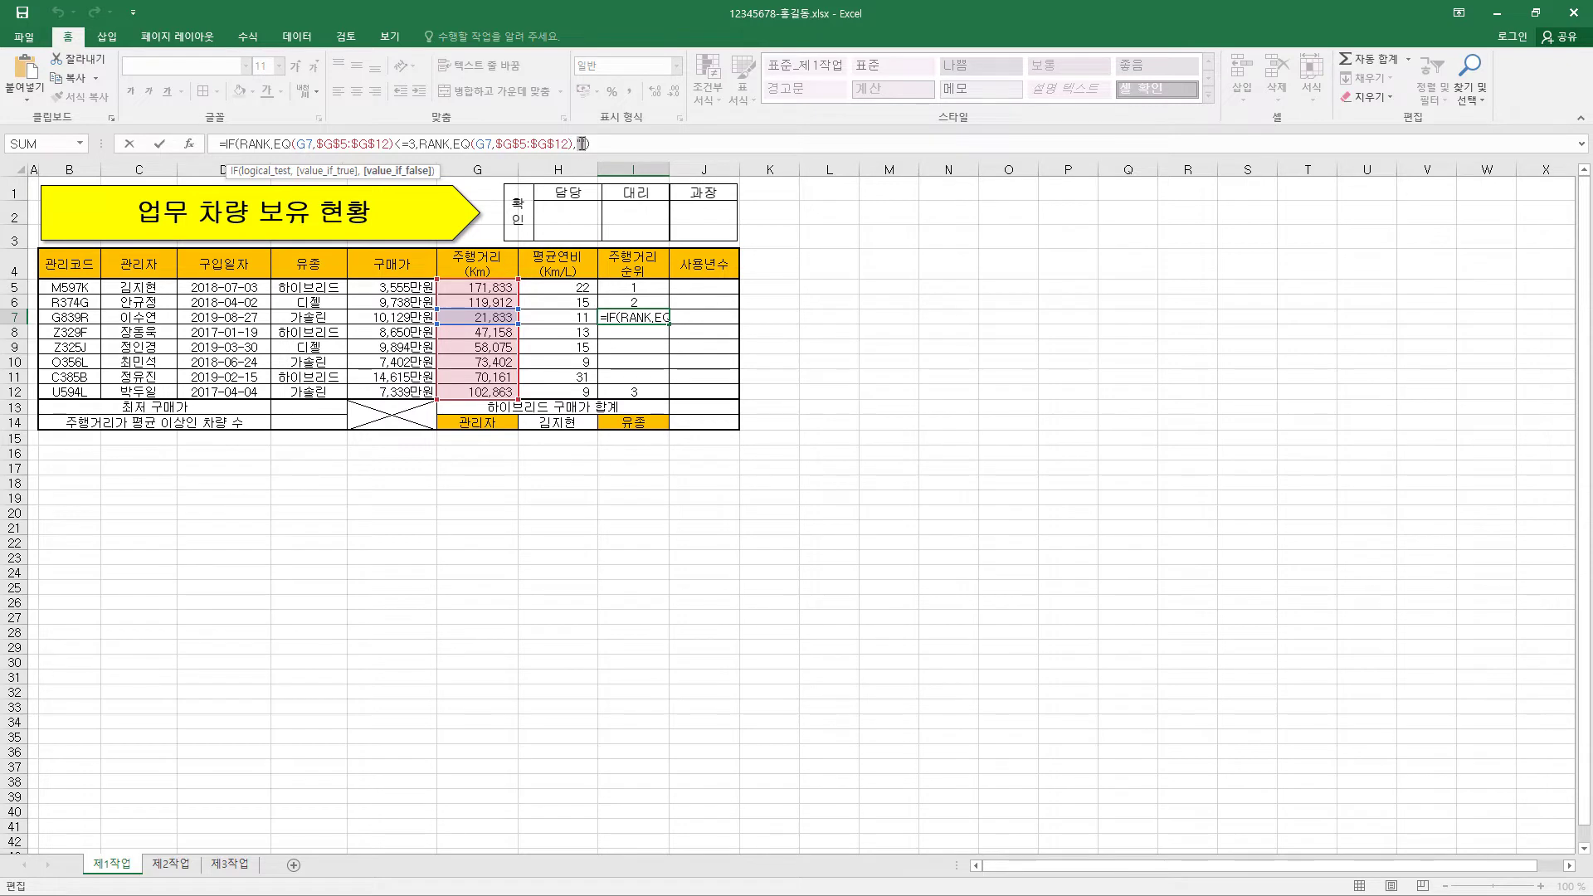
left_click(159, 145)
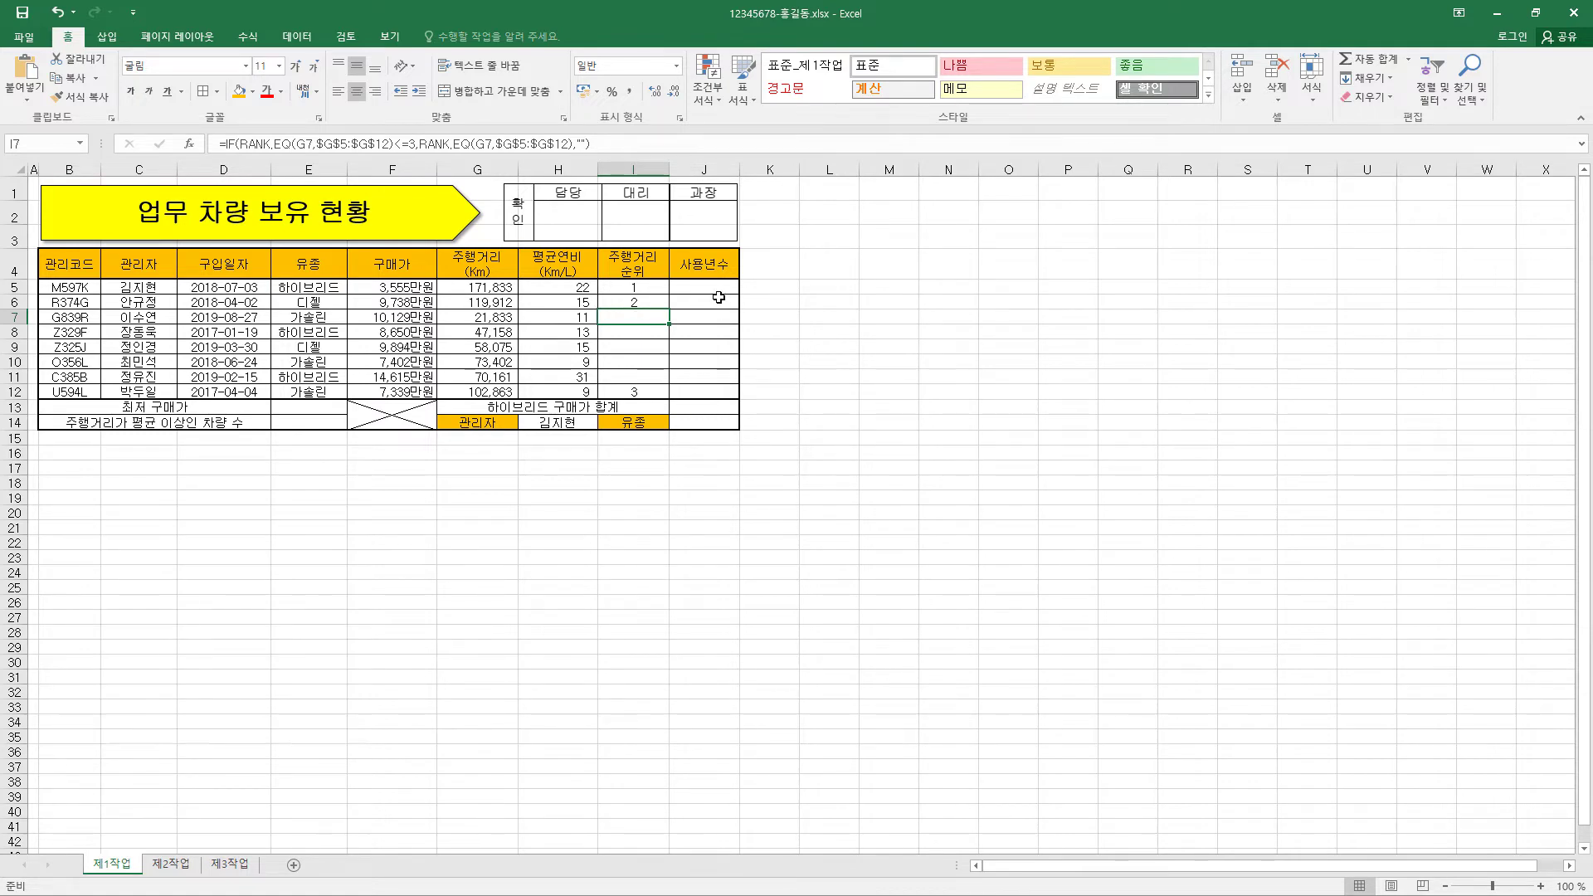
Fill J5:J12 with =2019-YEAR(D5)+1&"년" and centre the cells horizontally.
left_click_drag(713, 286, 722, 388)
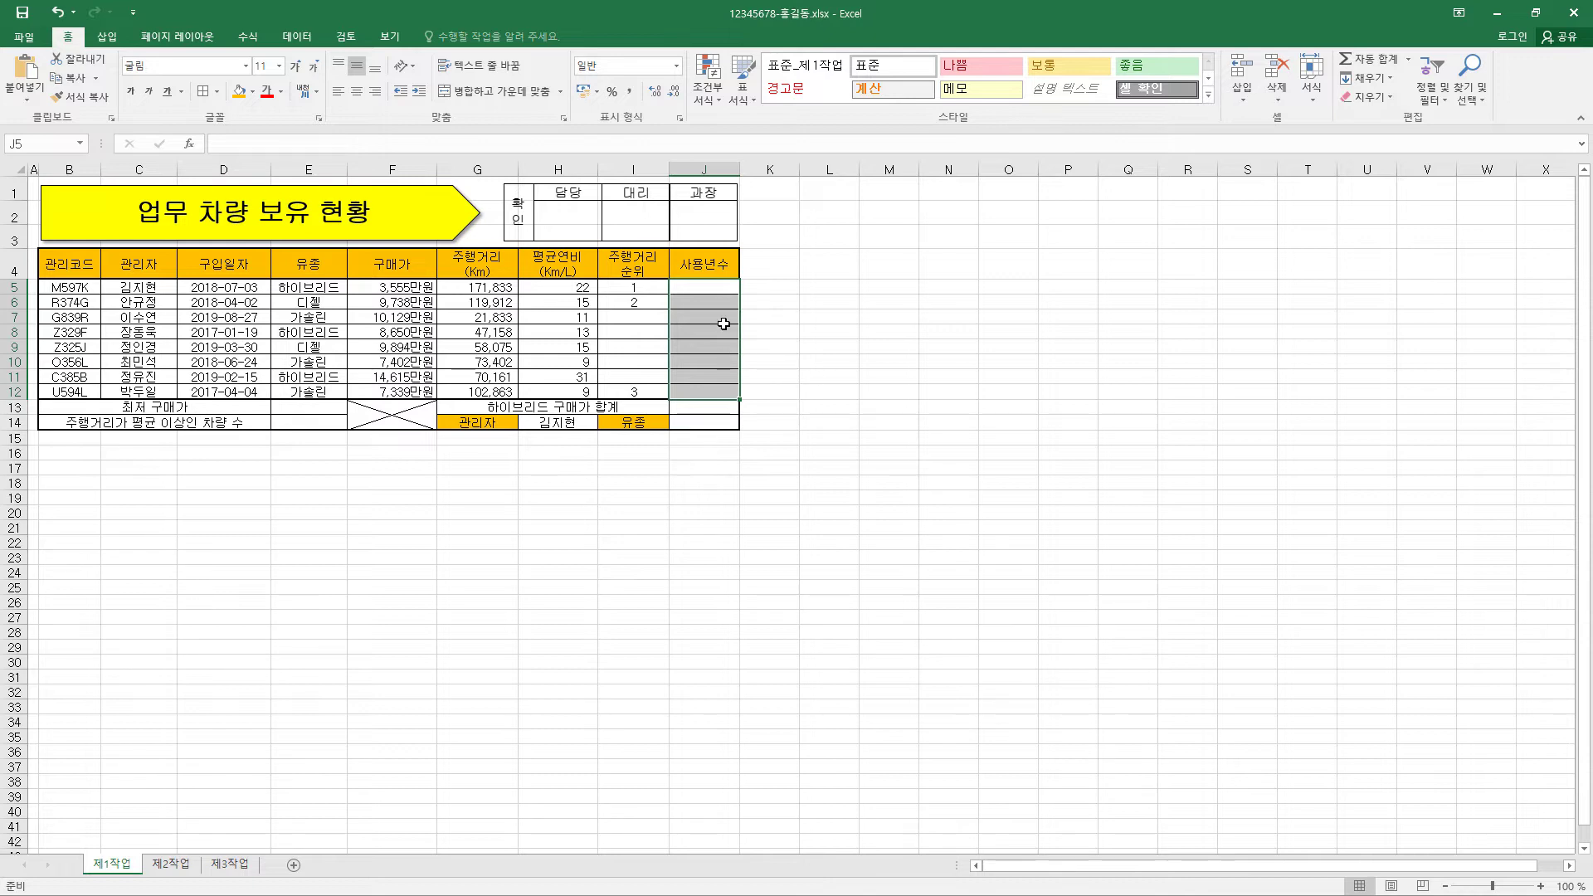
type("=2019-YEAR(D5)+1&\"년\"")
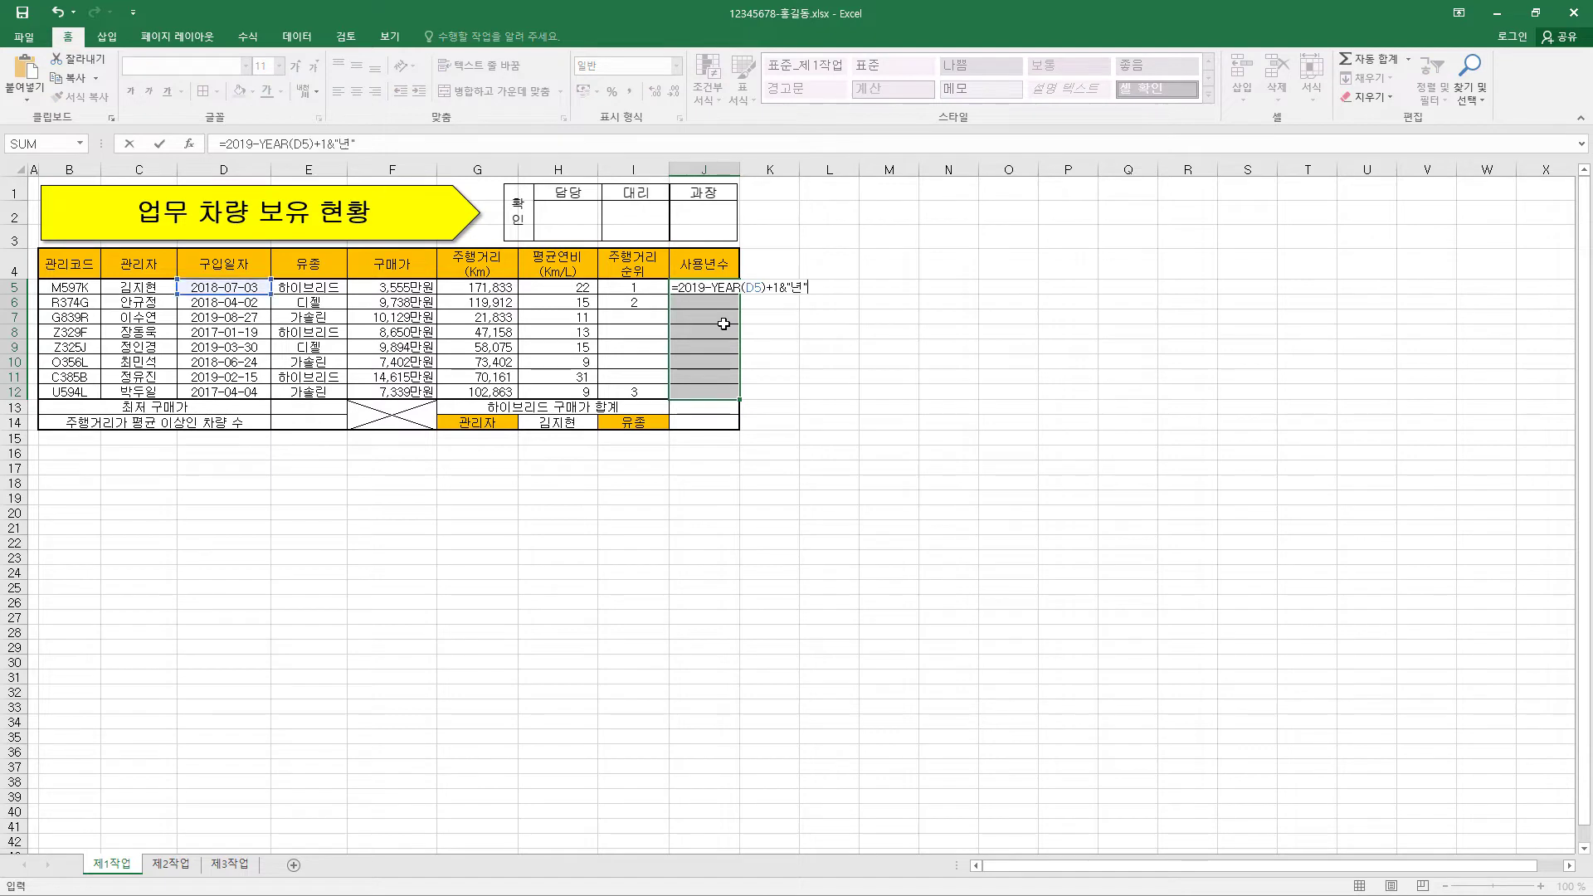
key("ctrl+Return")
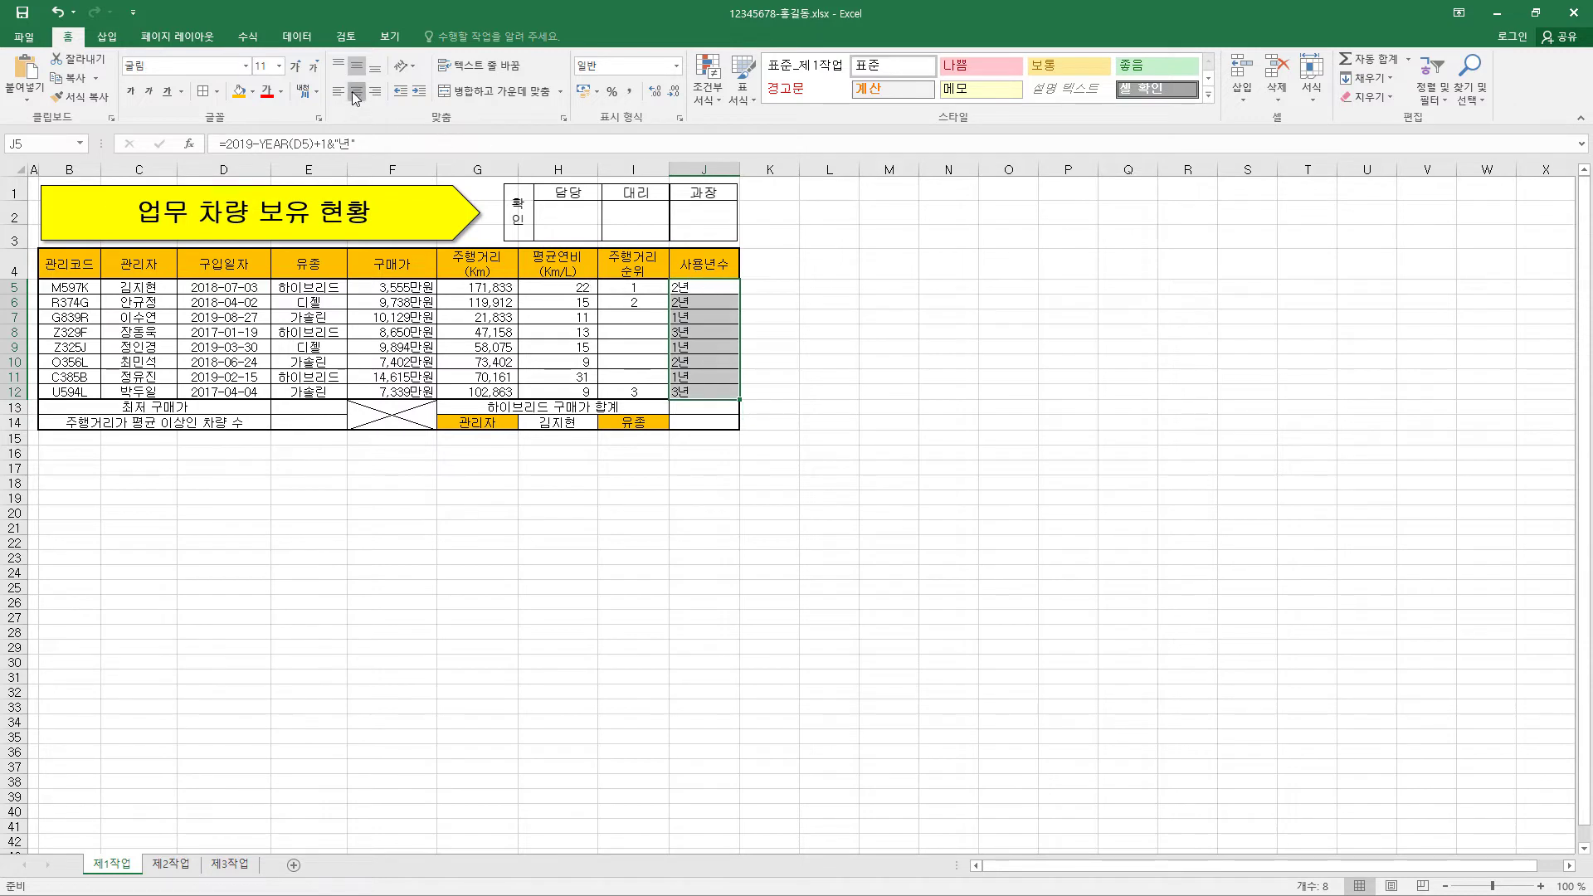
left_click(356, 91)
Examine the YEAR function, its D5 reference, the added 1 and the joined "년" text in J5's formula.
left_click(716, 288)
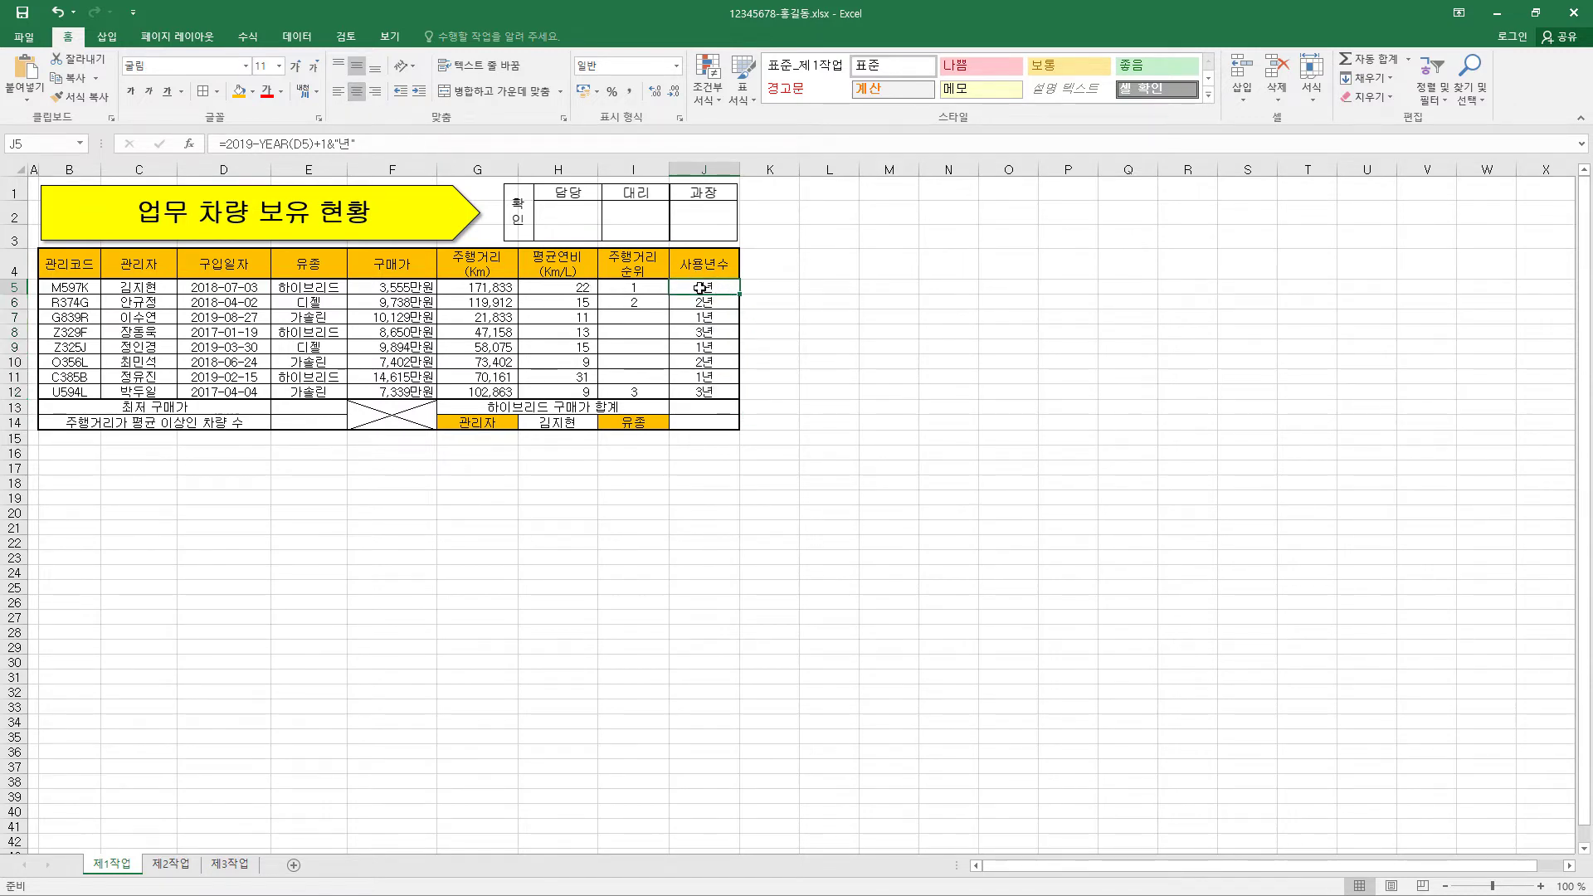
left_click(273, 143)
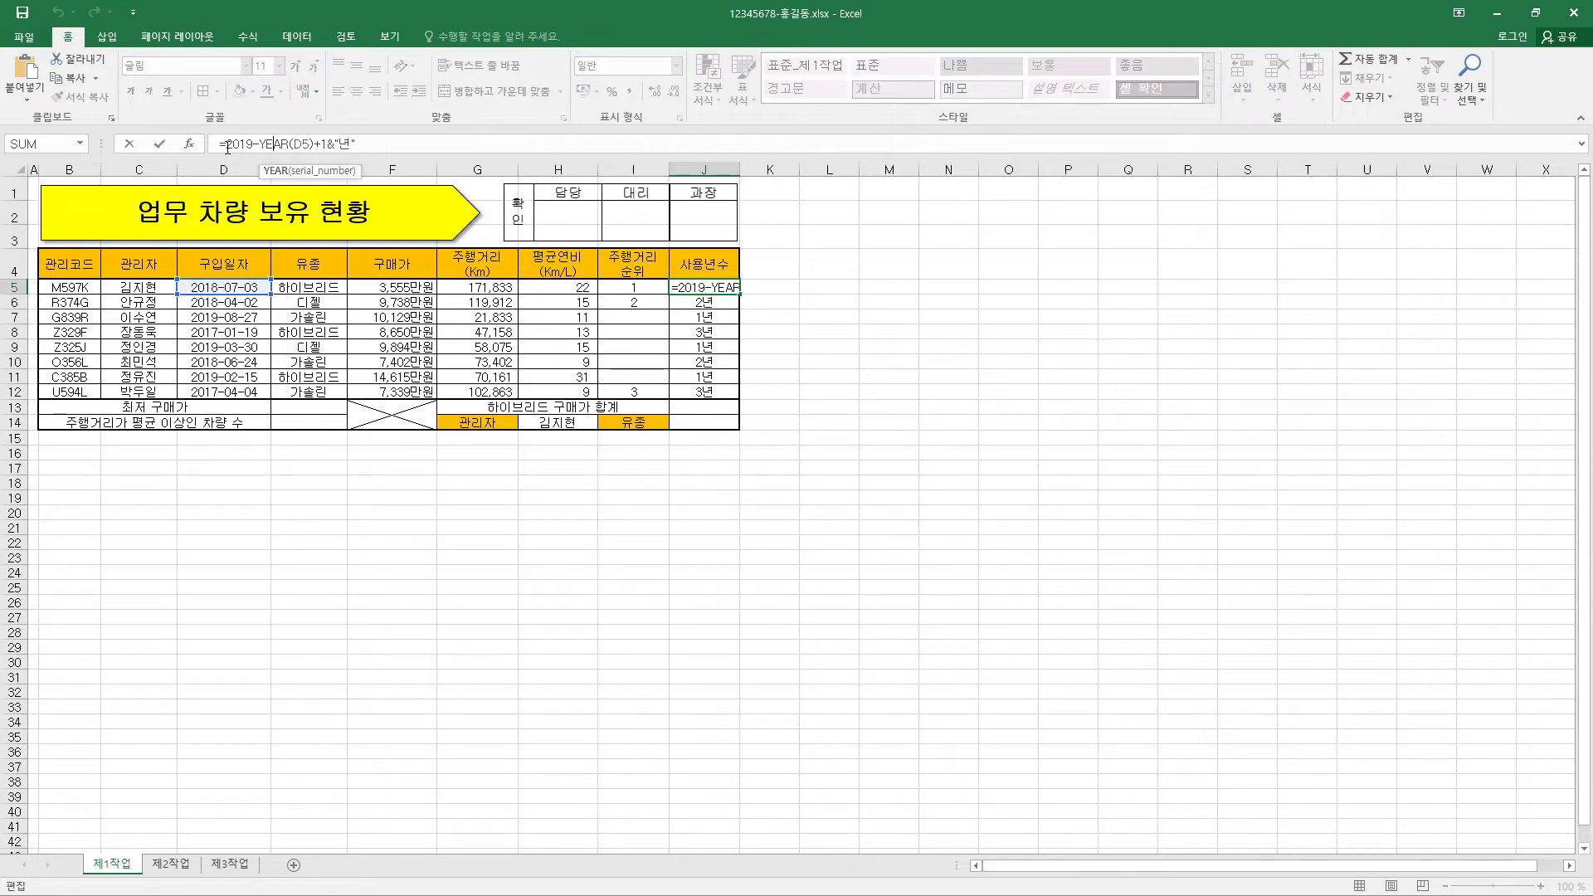
double_click(302, 144)
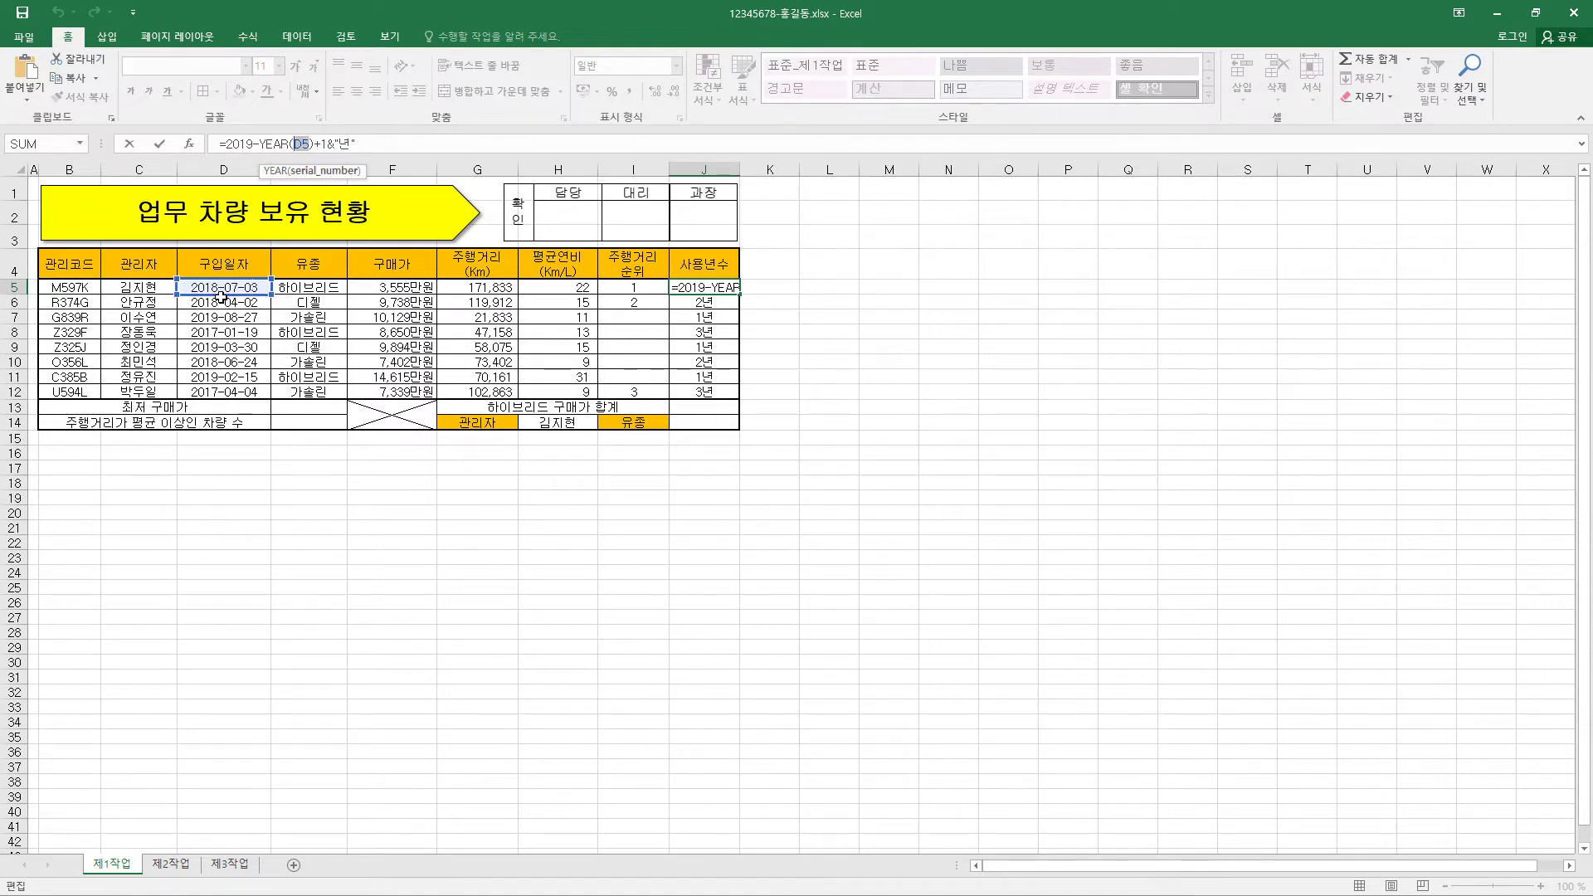
left_click(310, 143)
left_click_drag(326, 144, 335, 145)
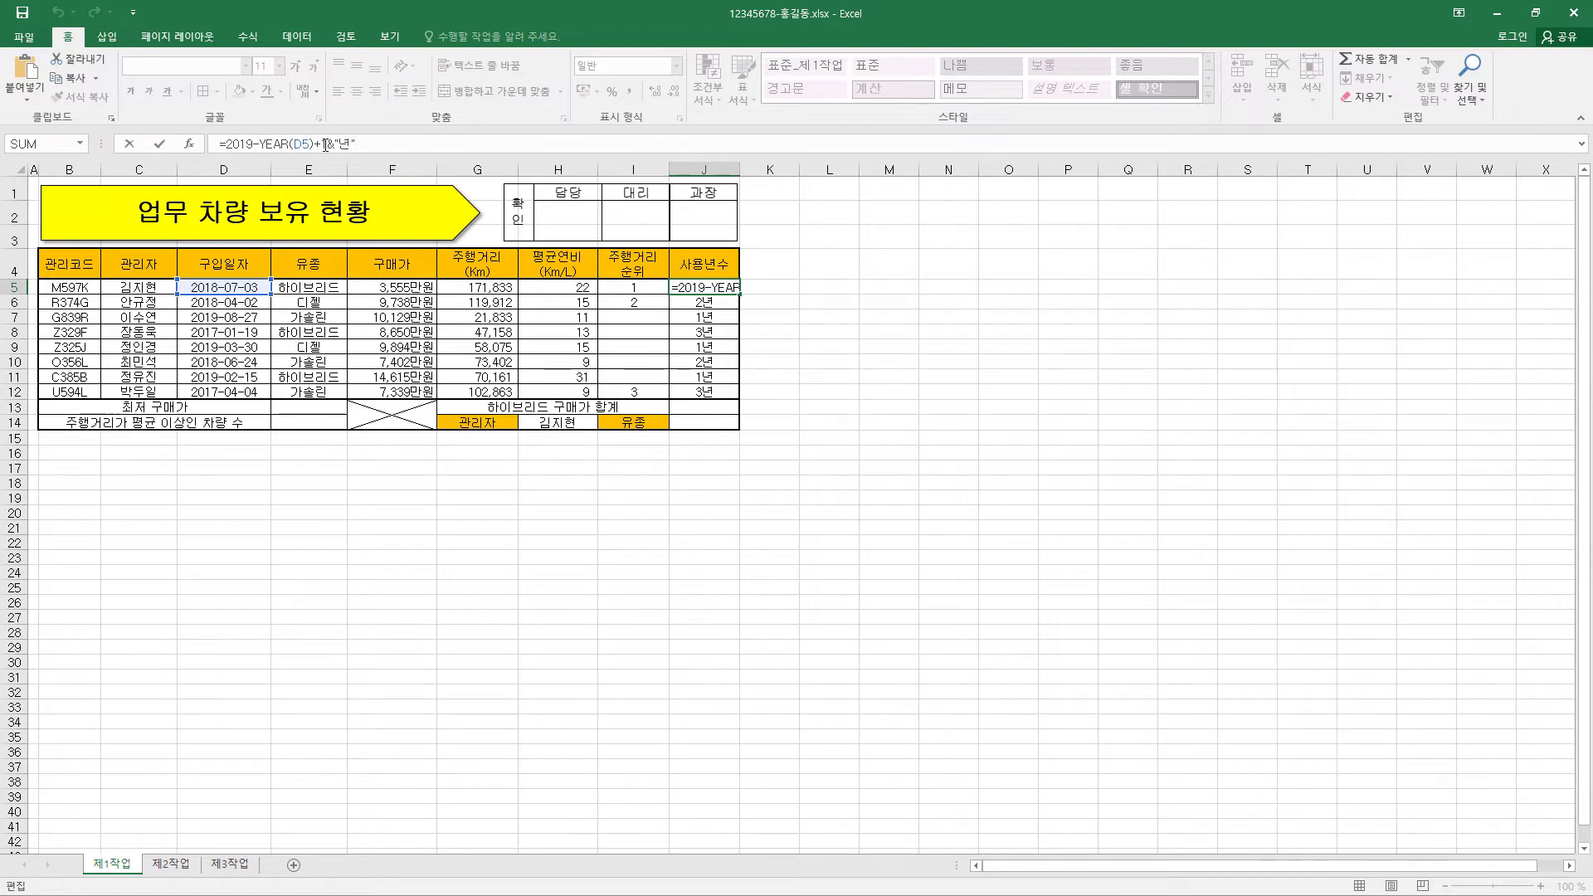
left_click_drag(322, 146, 228, 144)
left_click(342, 146)
left_click(161, 146)
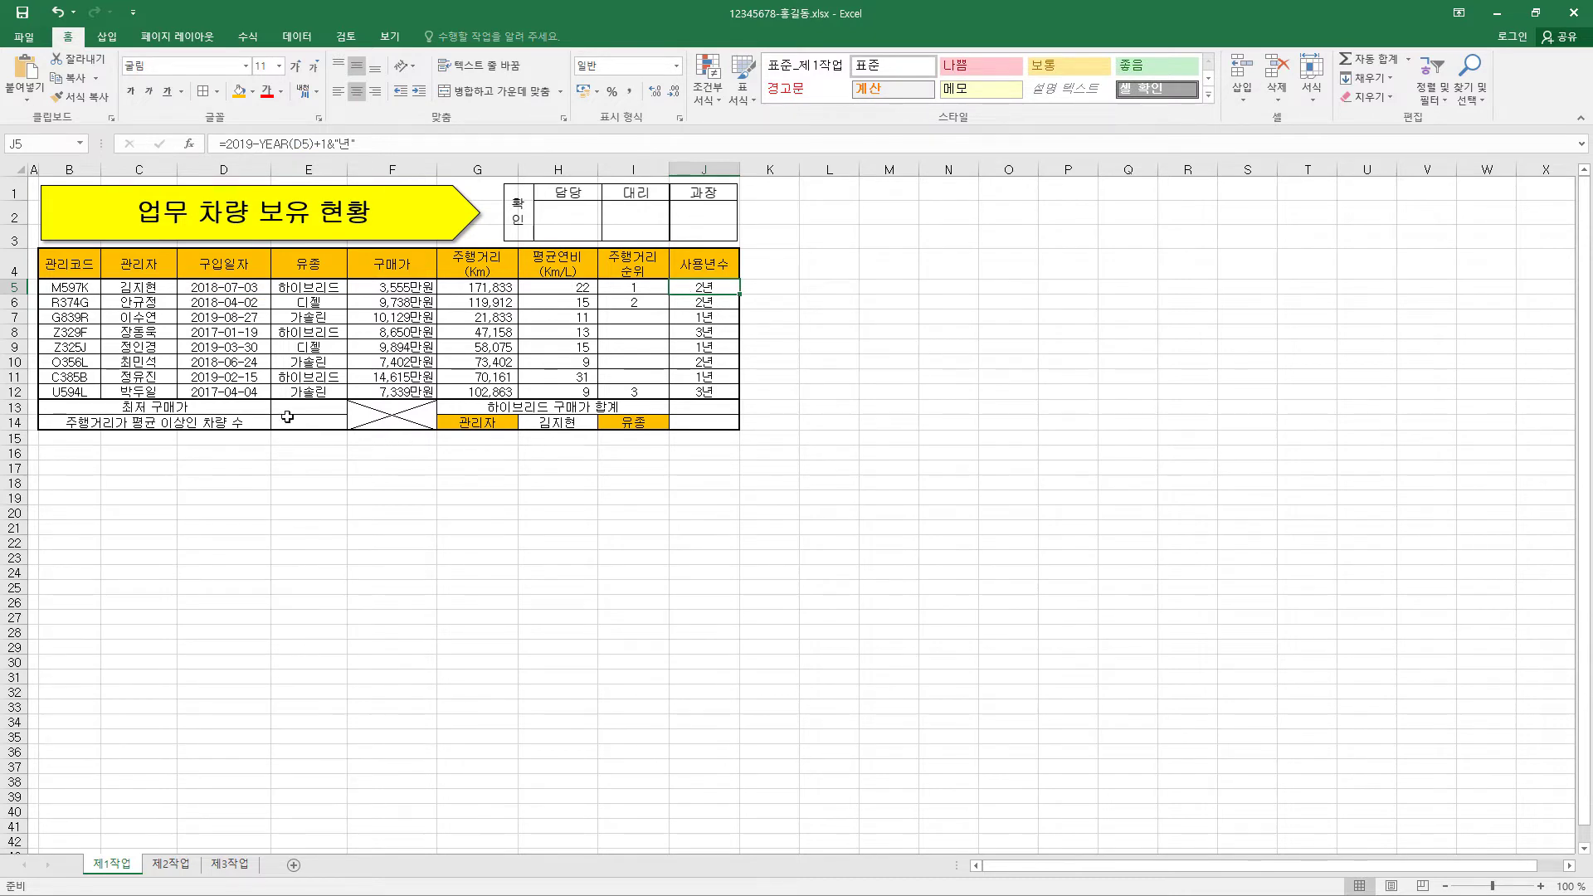
Enter =MIN(구매가) in E13 to calculate the lowest purchase price from the named range.
left_click(326, 409)
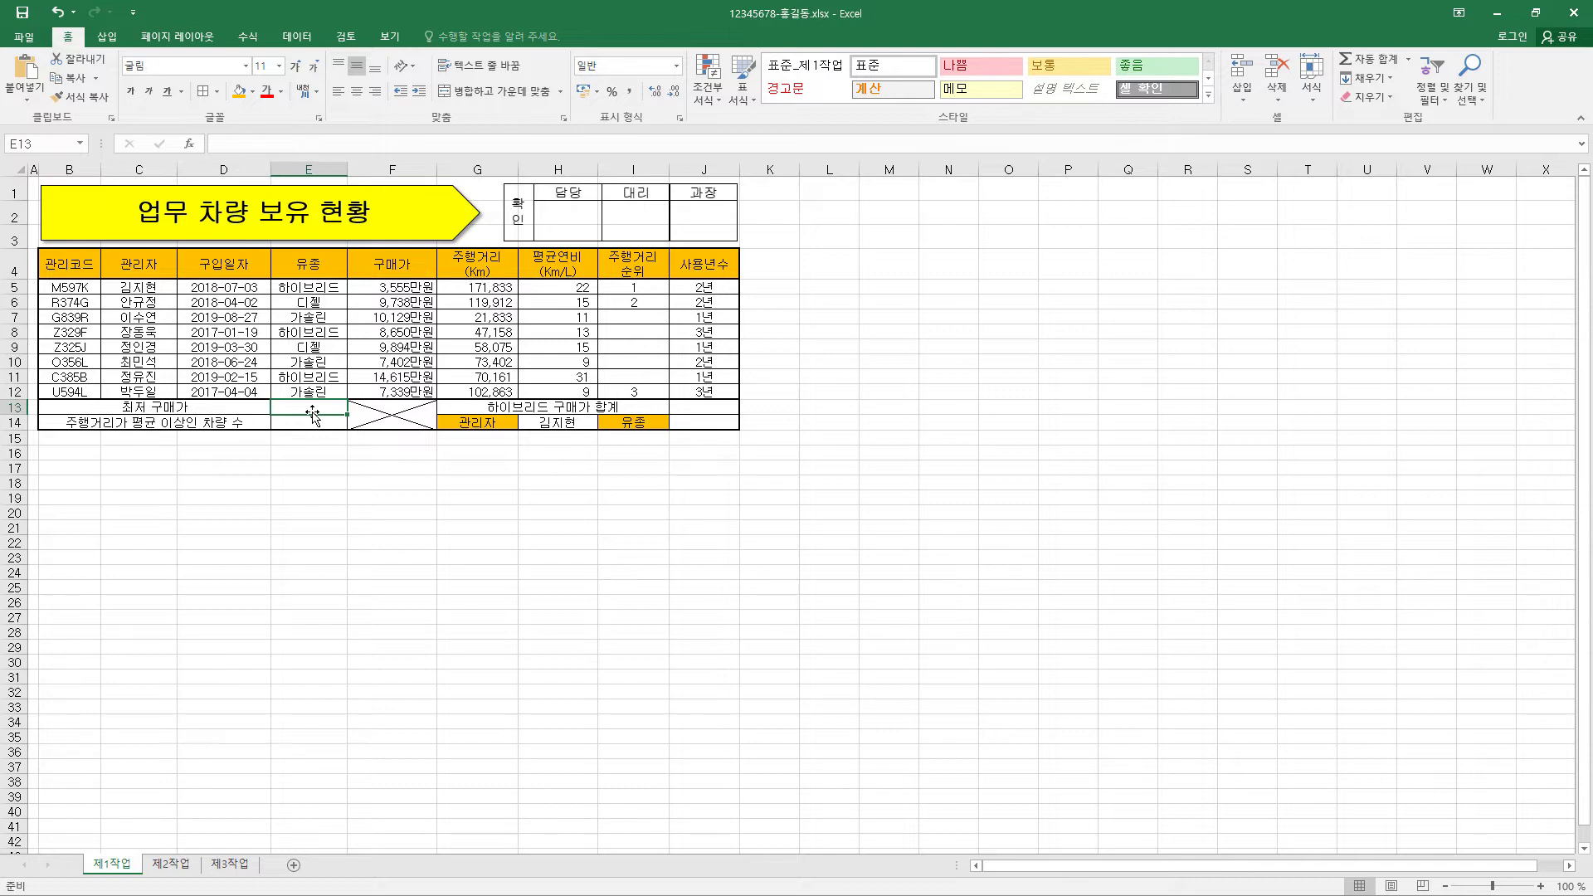
type("=MIN(구매가)")
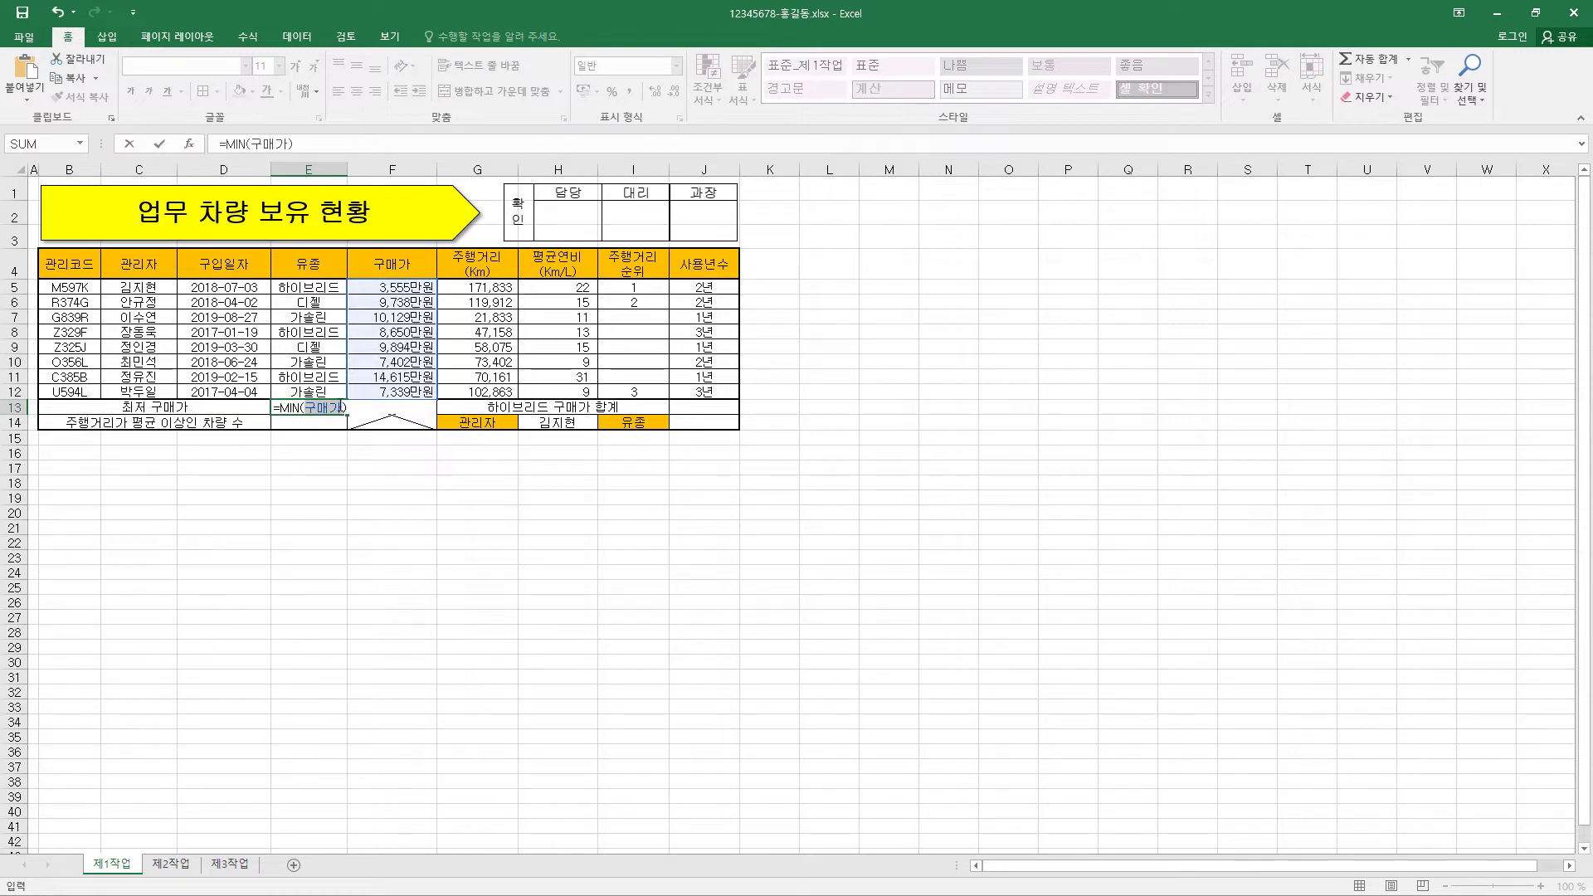
left_click_drag(341, 408, 343, 408)
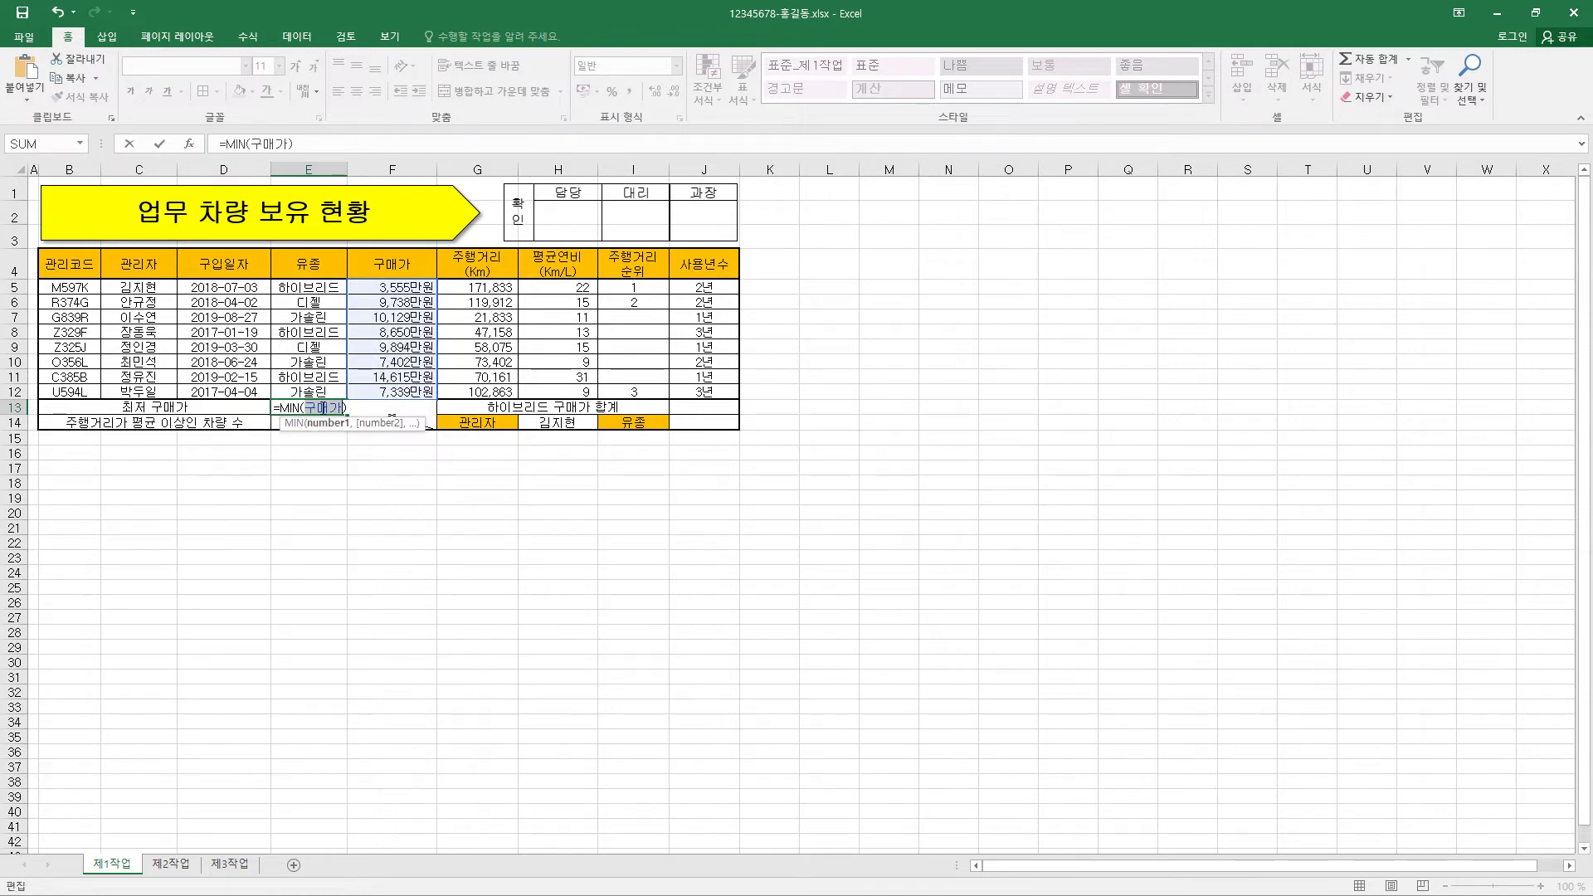
left_click(329, 407)
left_click(160, 144)
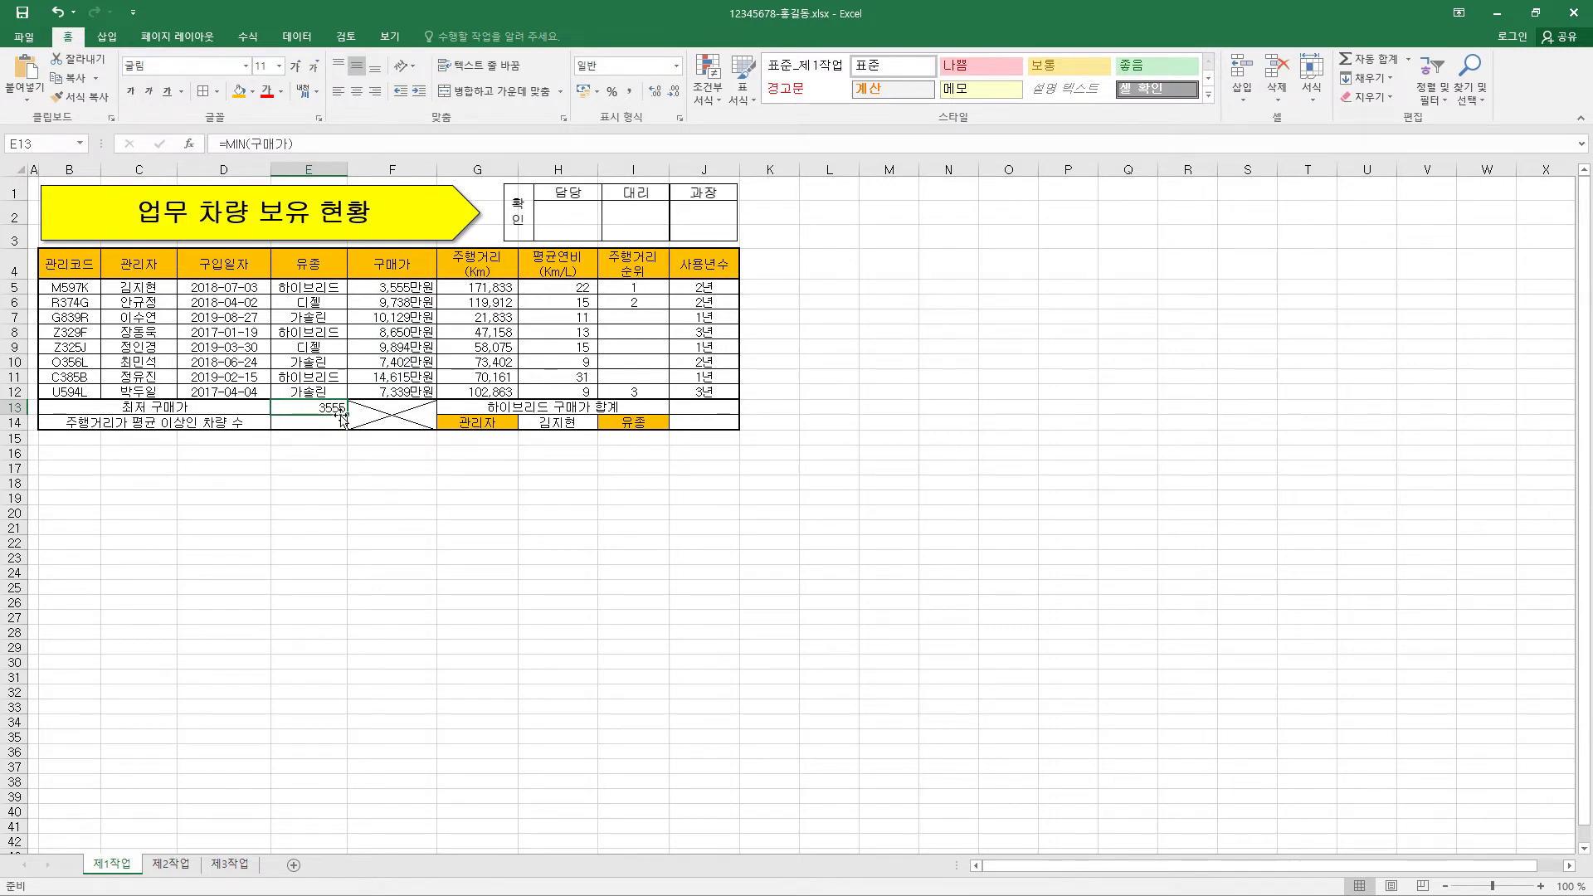
Format E13 as accounting (회계) with 0 decimal places and no currency symbol (없음).
key("ctrl+1")
left_click(699, 246)
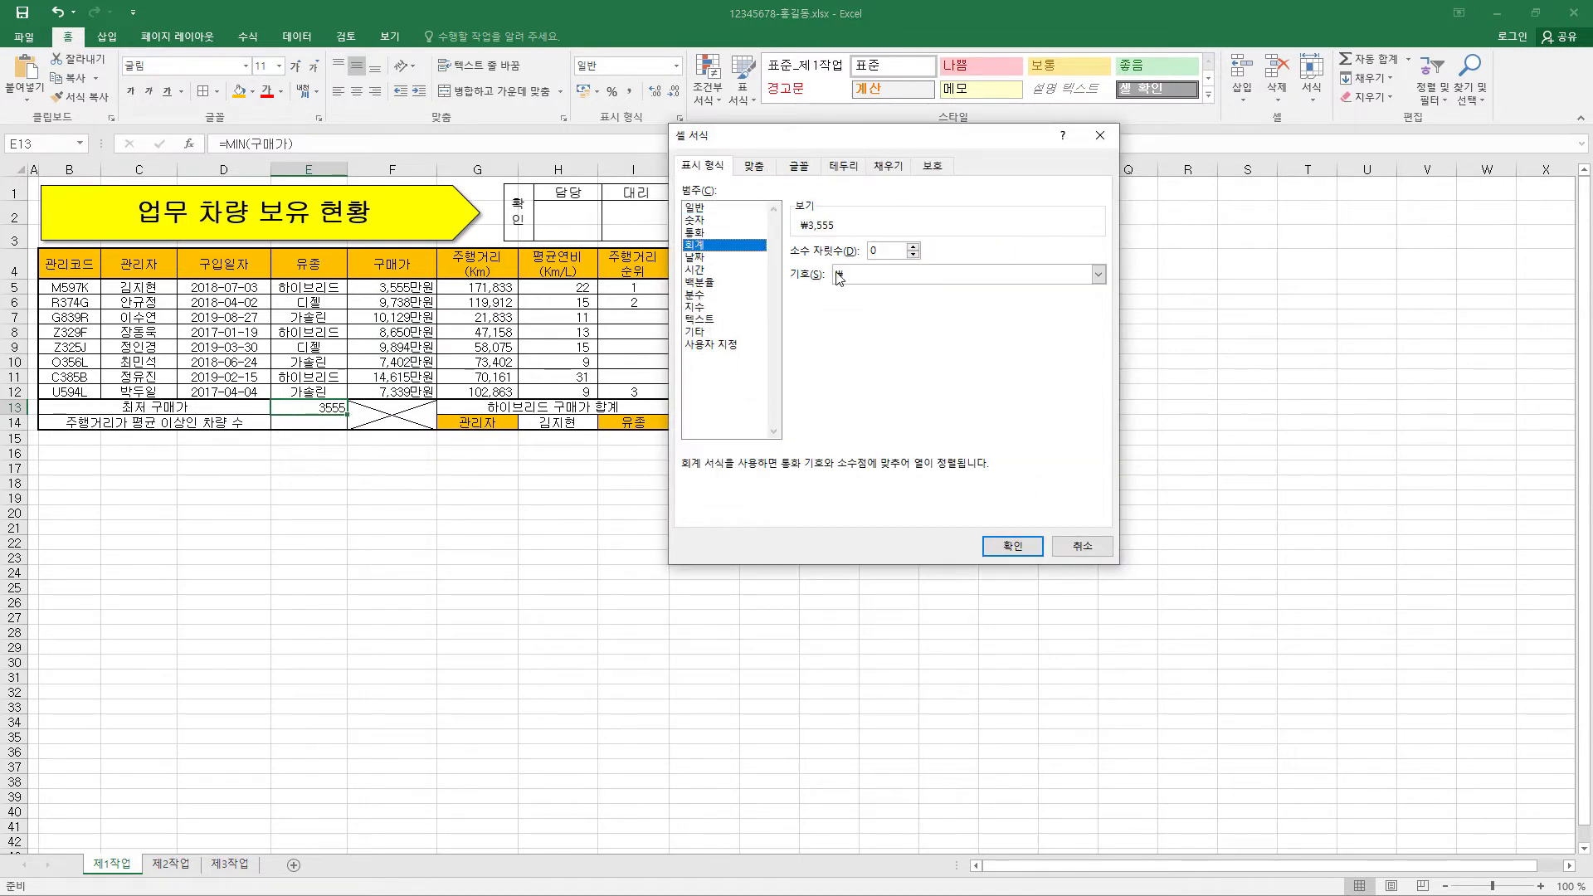
left_click(839, 276)
left_click(873, 297)
left_click(1012, 541)
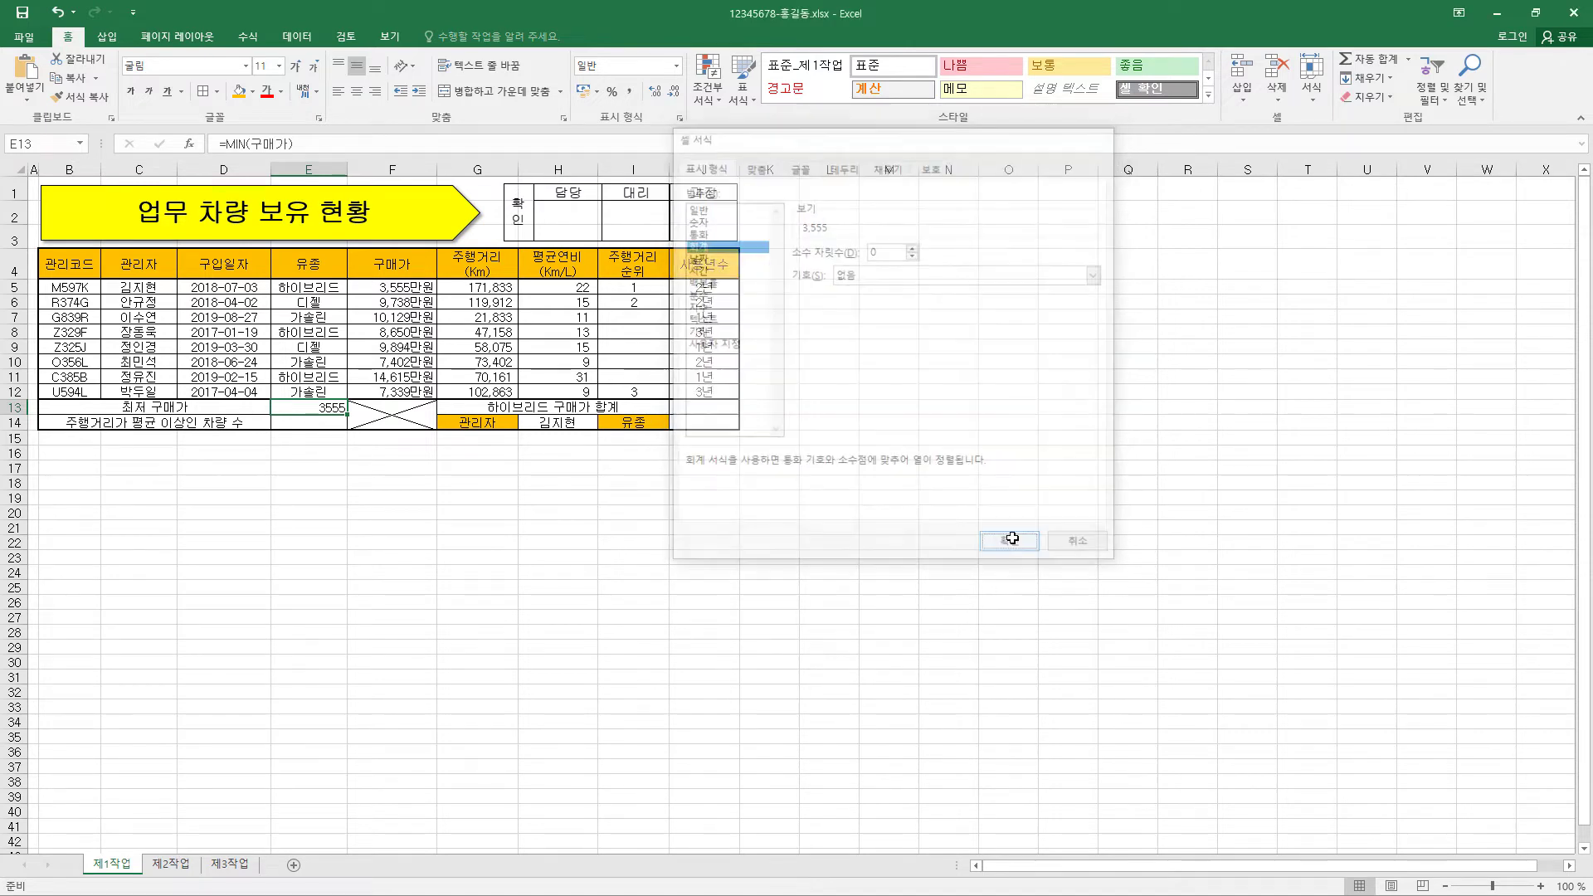
Enter =COUNTIF(G5:G12,">="&AVERAGE(G5:G12)) in E14 to count vehicles with at least average mileage.
left_click(328, 426)
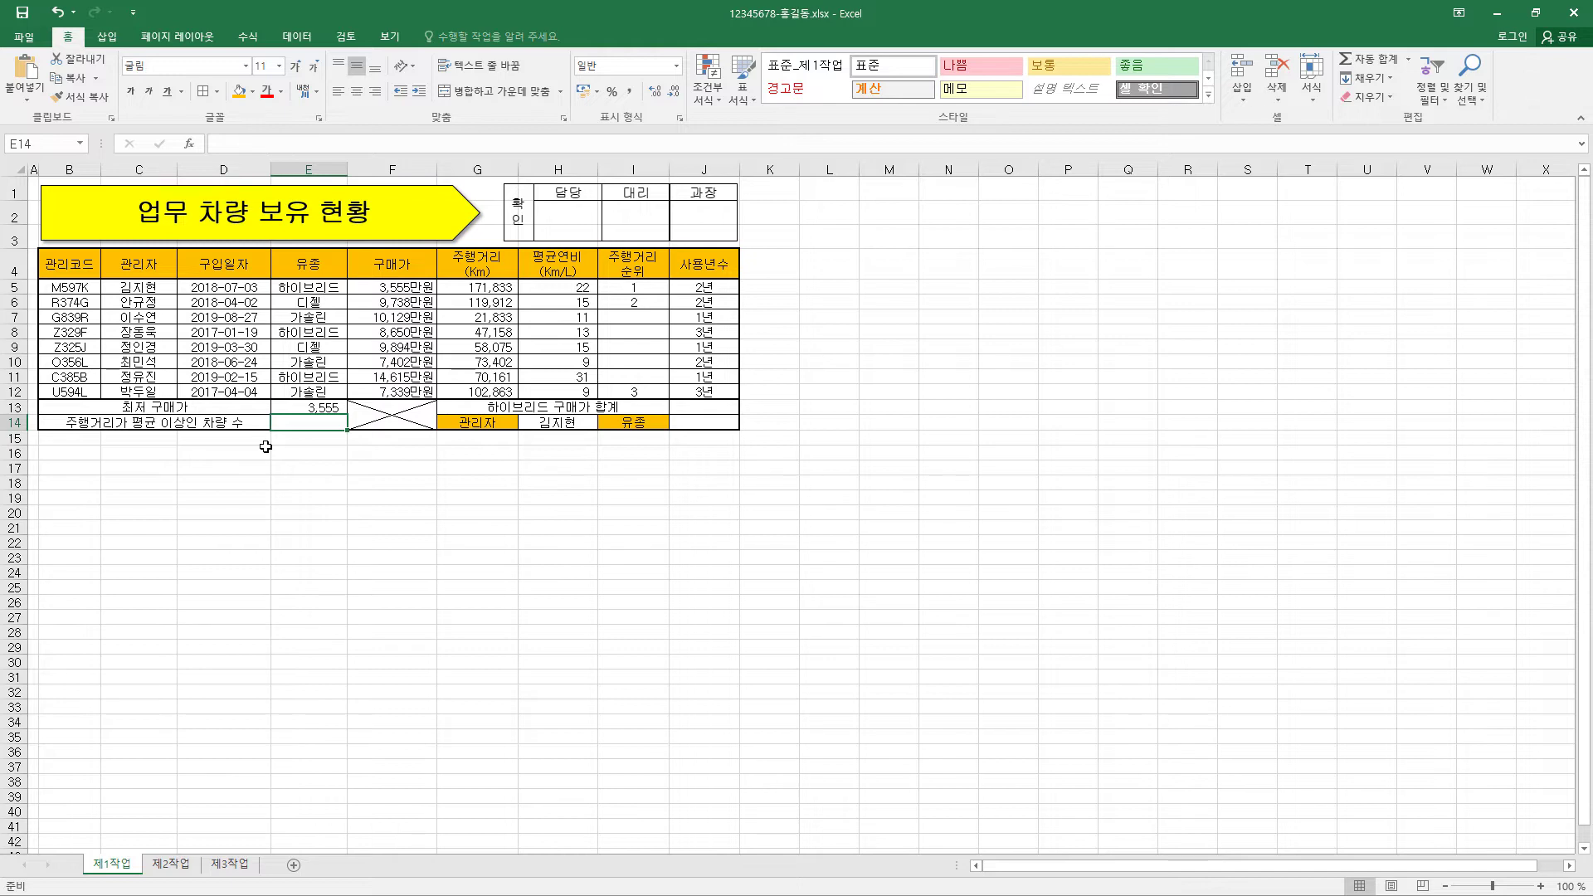
type("=")
type("COUNTIF(G5:G12,\">=\"&AVERAGE(G5:G12))")
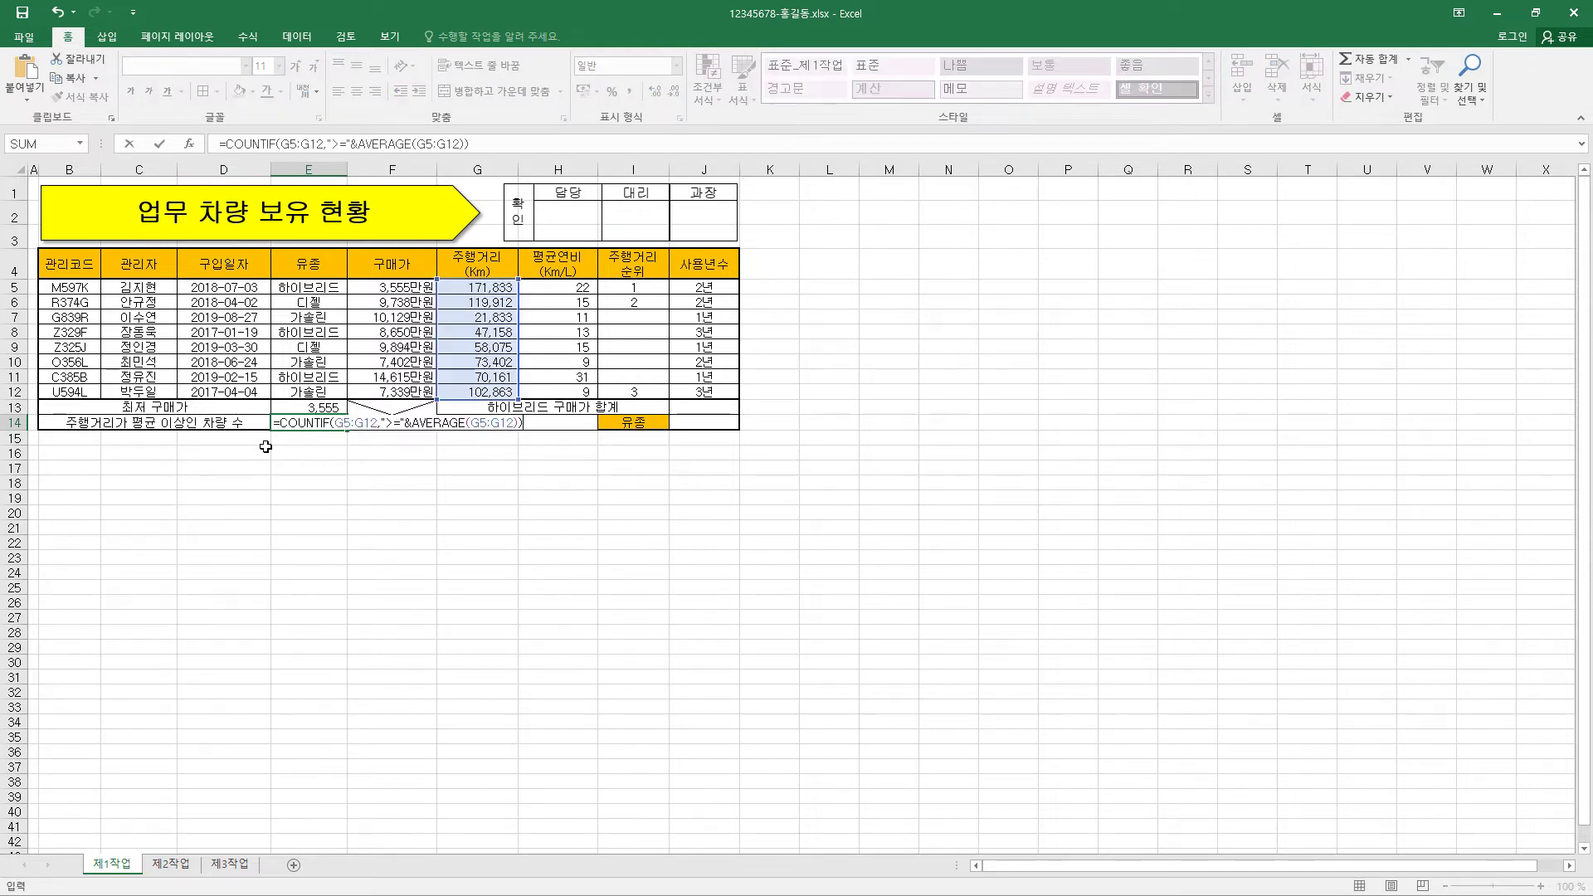
left_click(160, 143)
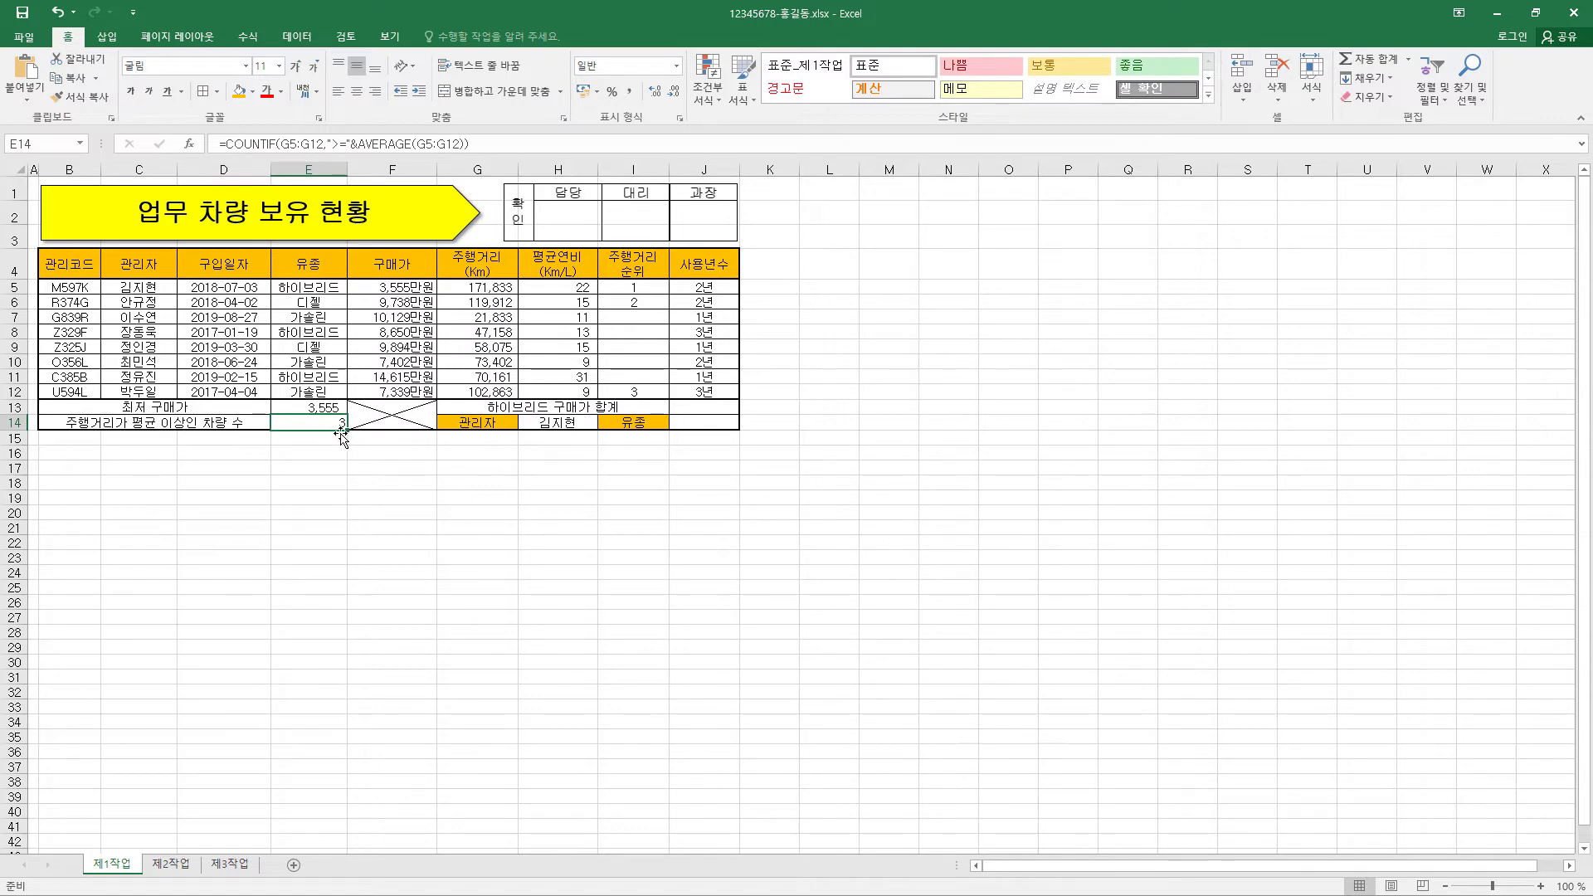
Apply the number (숫자) format to E14.
key("ctrl+1")
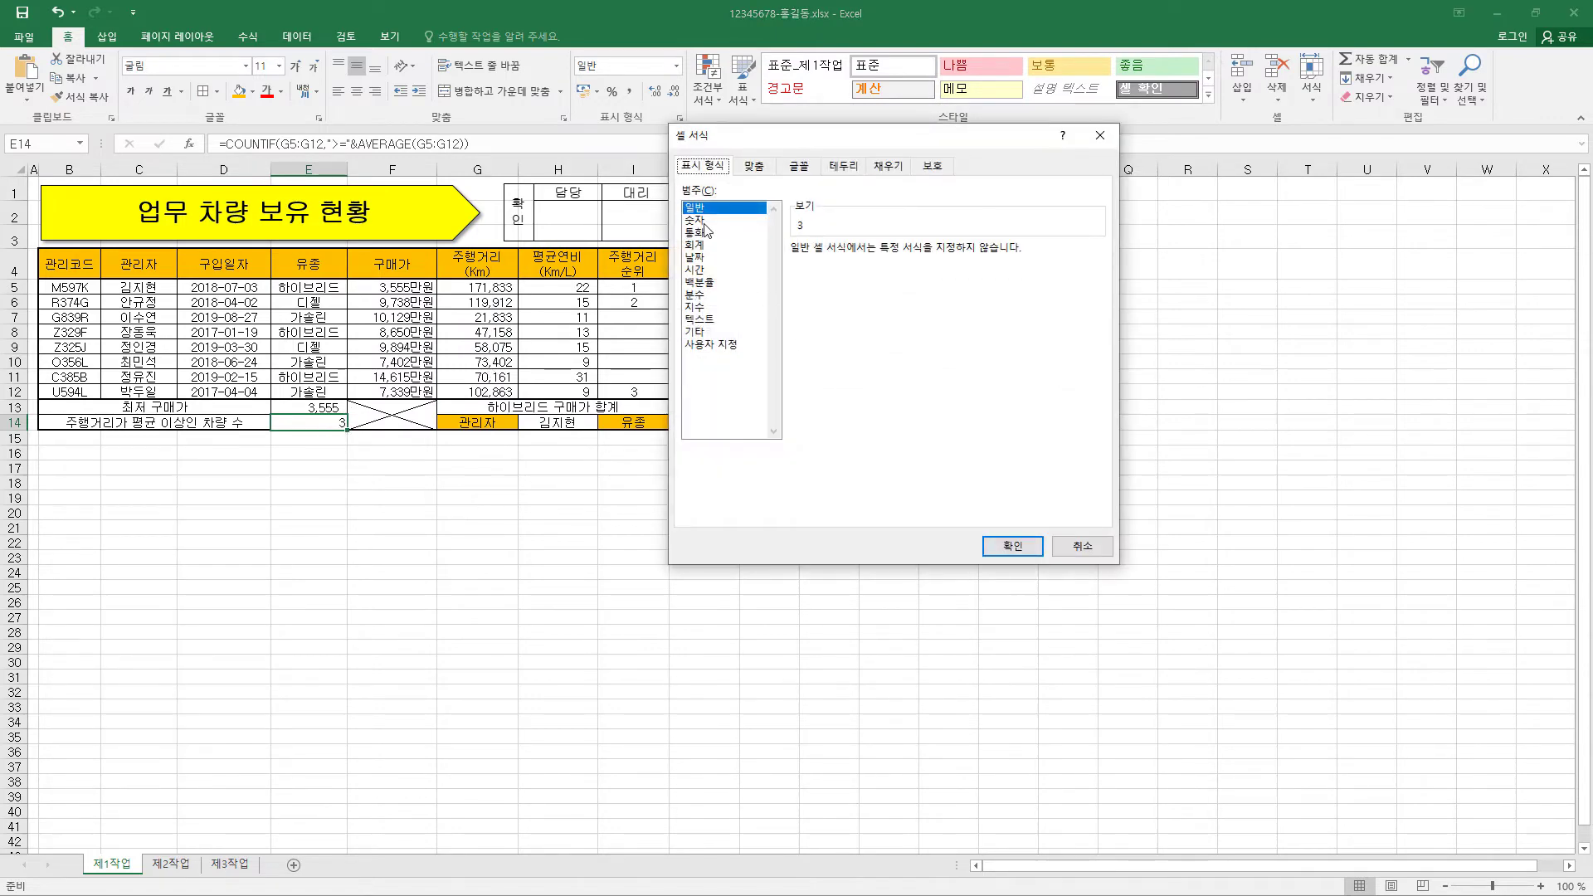
left_click(705, 220)
left_click(1000, 547)
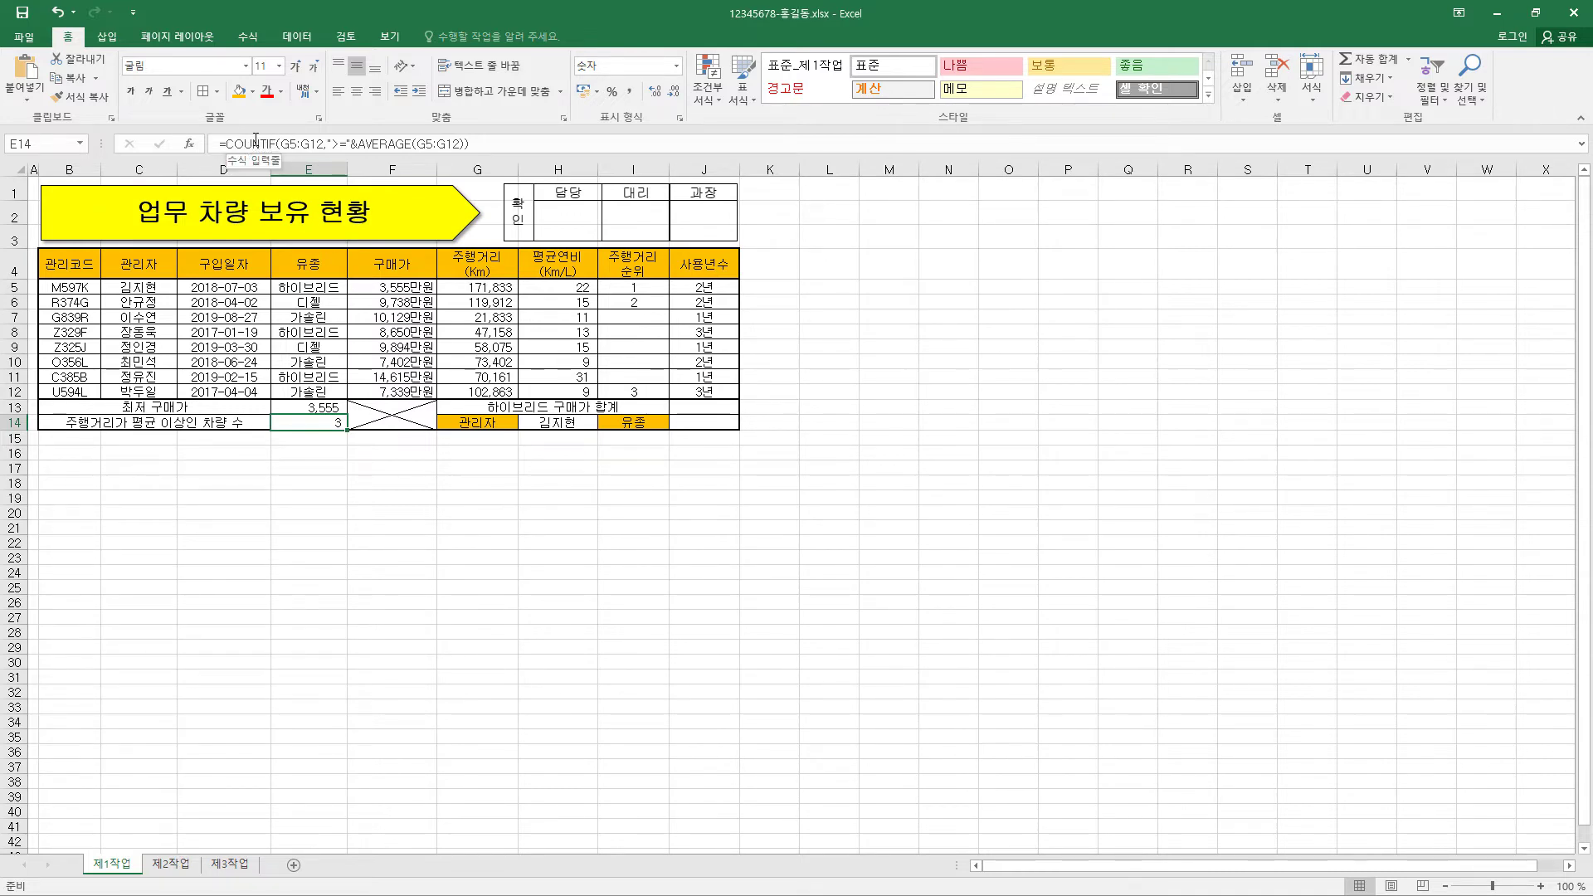
Review the range and the AVERAGE-based criteria of the COUNTIF formula in E14.
left_click(392, 146)
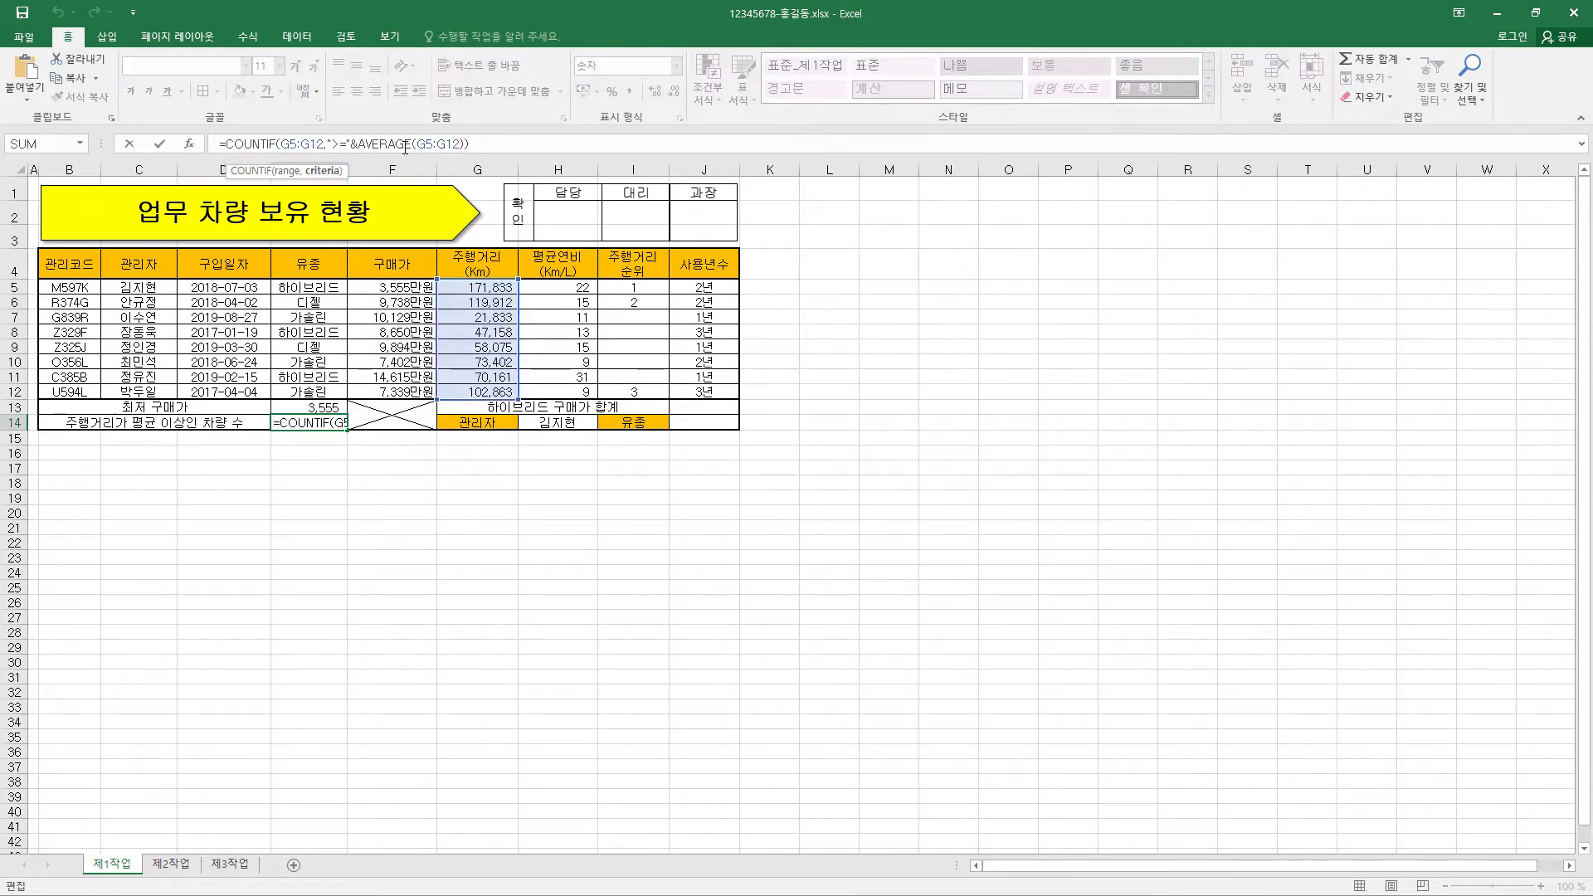
left_click(253, 145)
left_click(392, 145)
left_click_drag(282, 145, 319, 146)
left_click(263, 143)
left_click_drag(281, 144, 462, 144)
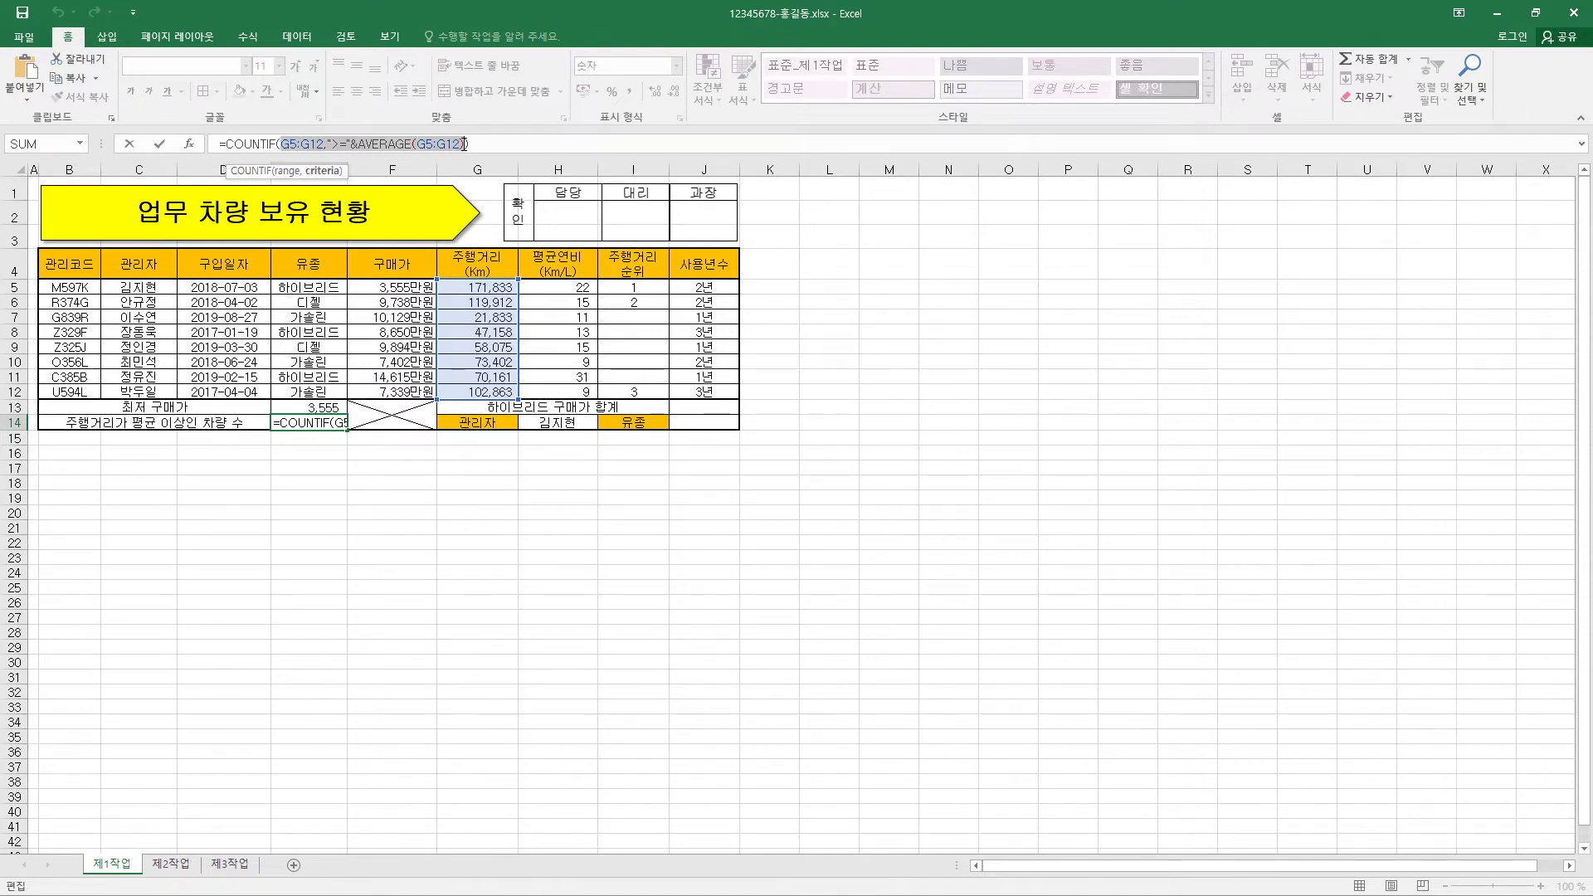
left_click(315, 144)
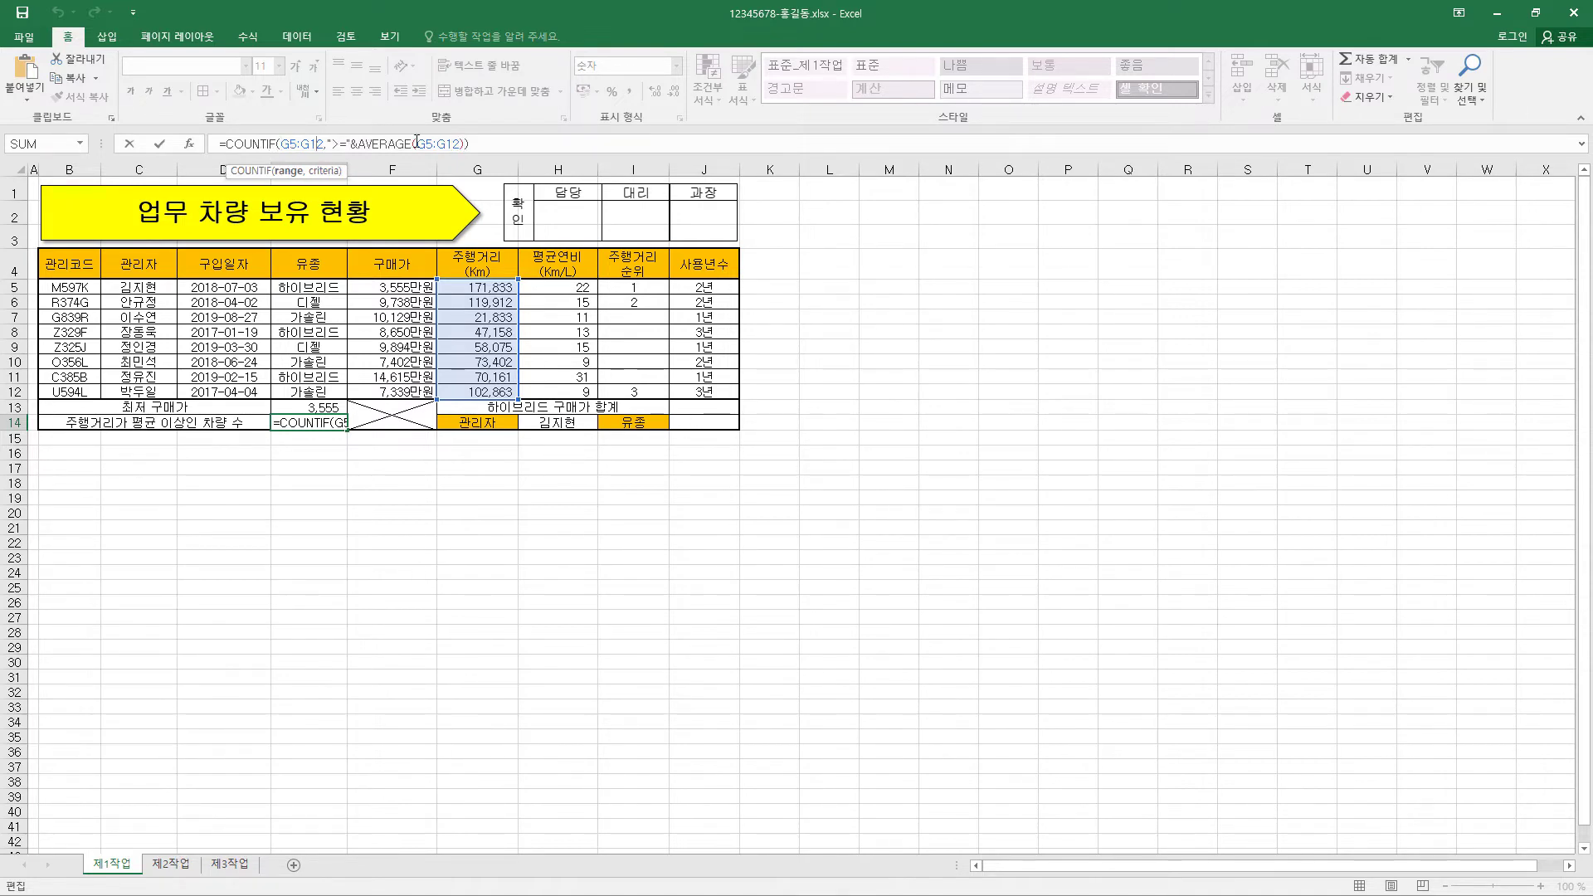
Inspect the Range and Criteria values in E14's COUNTIF function arguments and leave the formula as it is.
left_click(193, 144)
left_click_drag(916, 226, 949, 225)
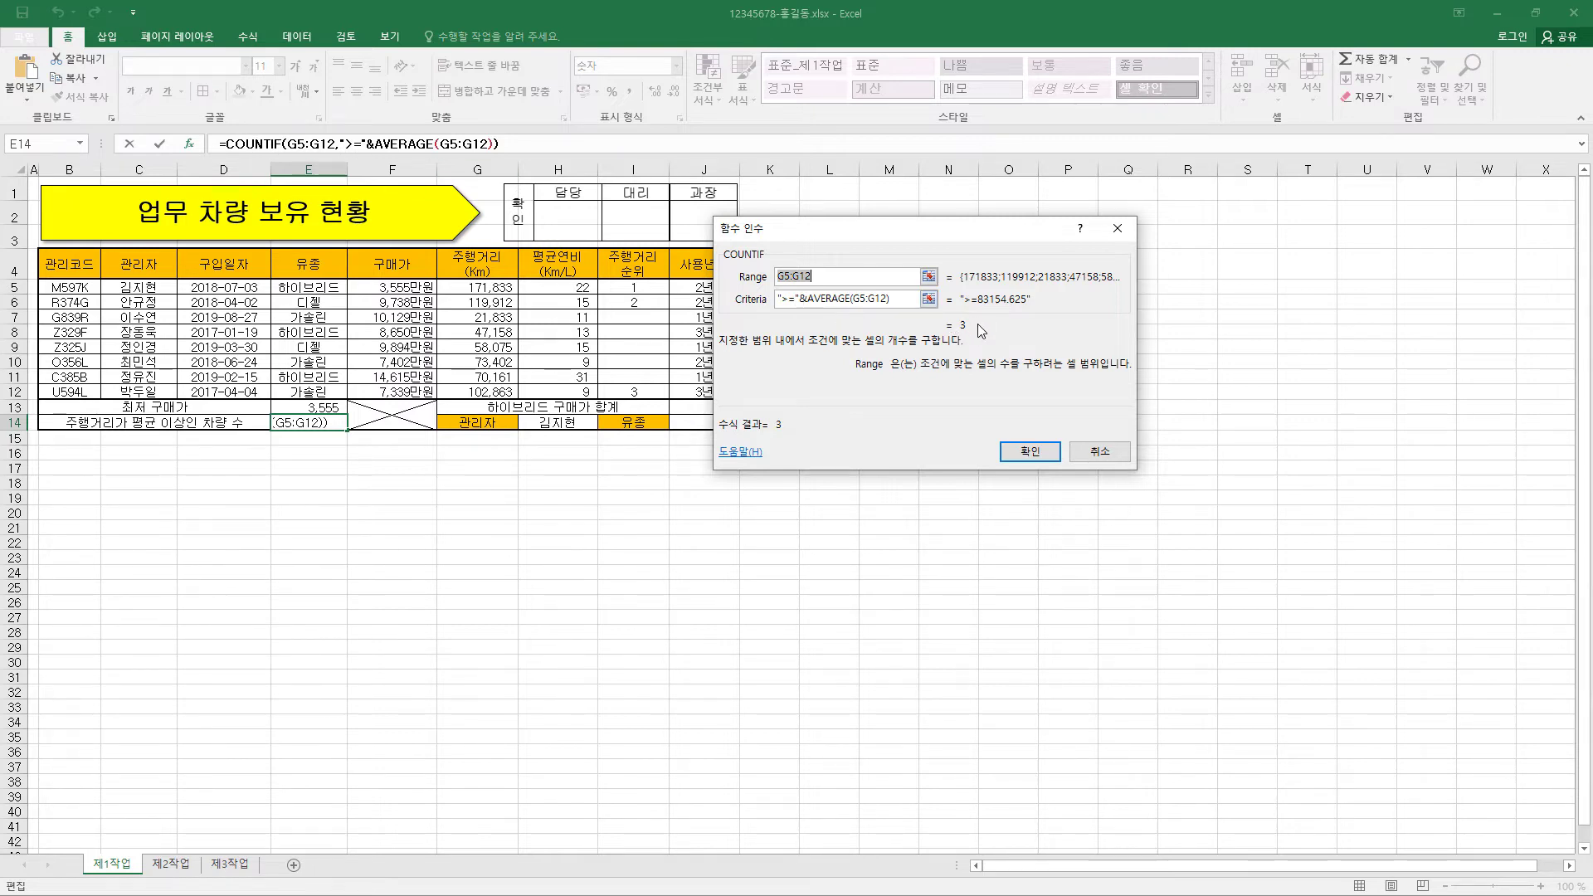
left_click(1087, 452)
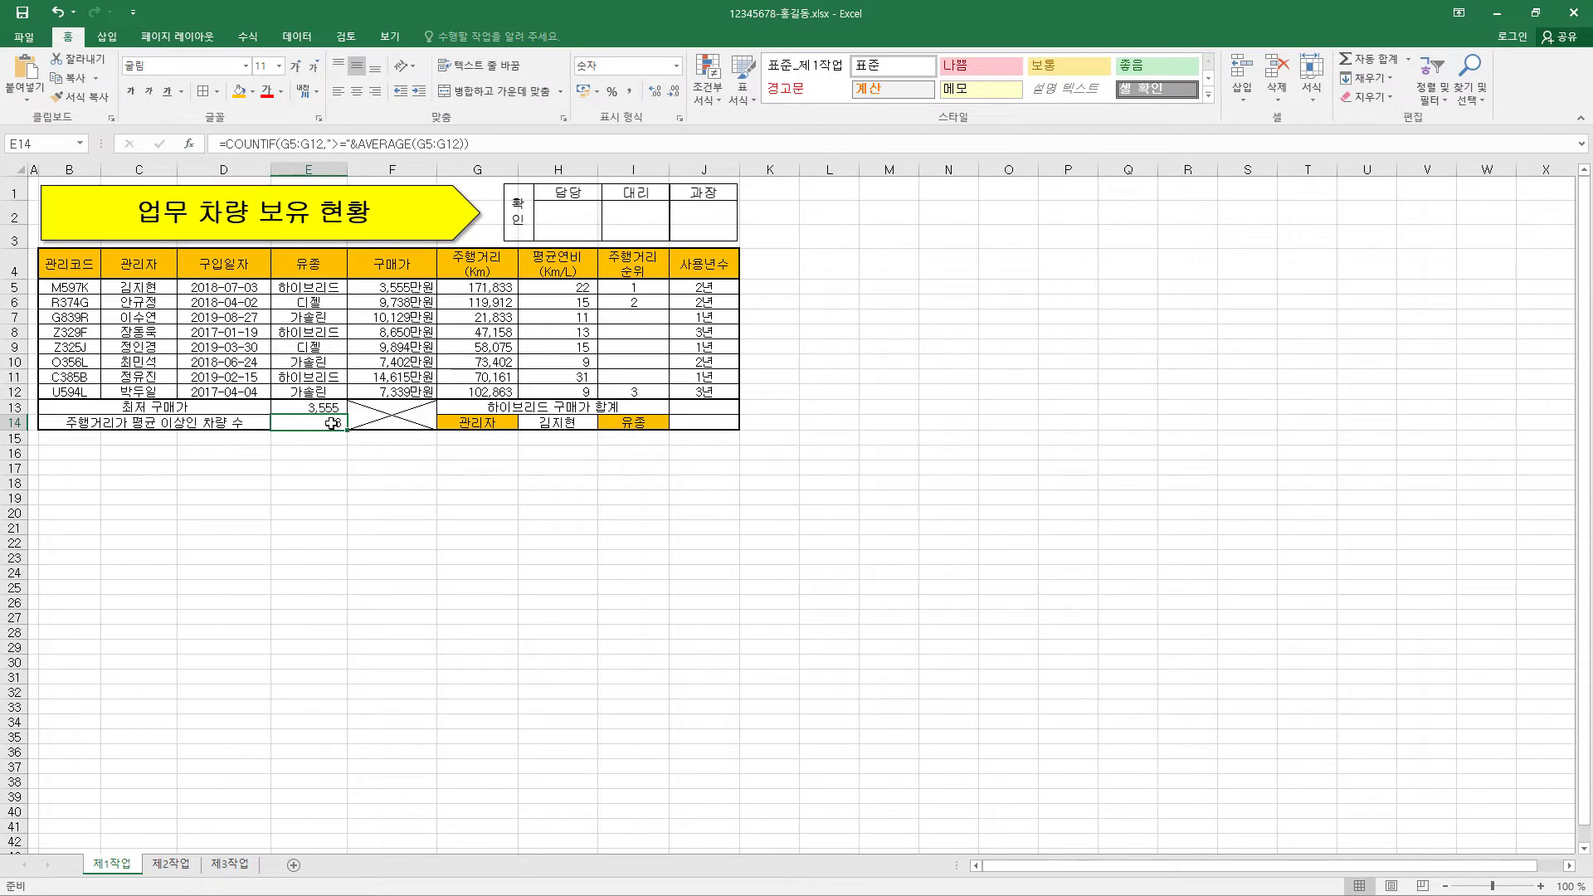
Enter =DSUM(B4:H12,5,E4:E5) in J13 to total the hybrid vehicles' purchase prices.
left_click(702, 411)
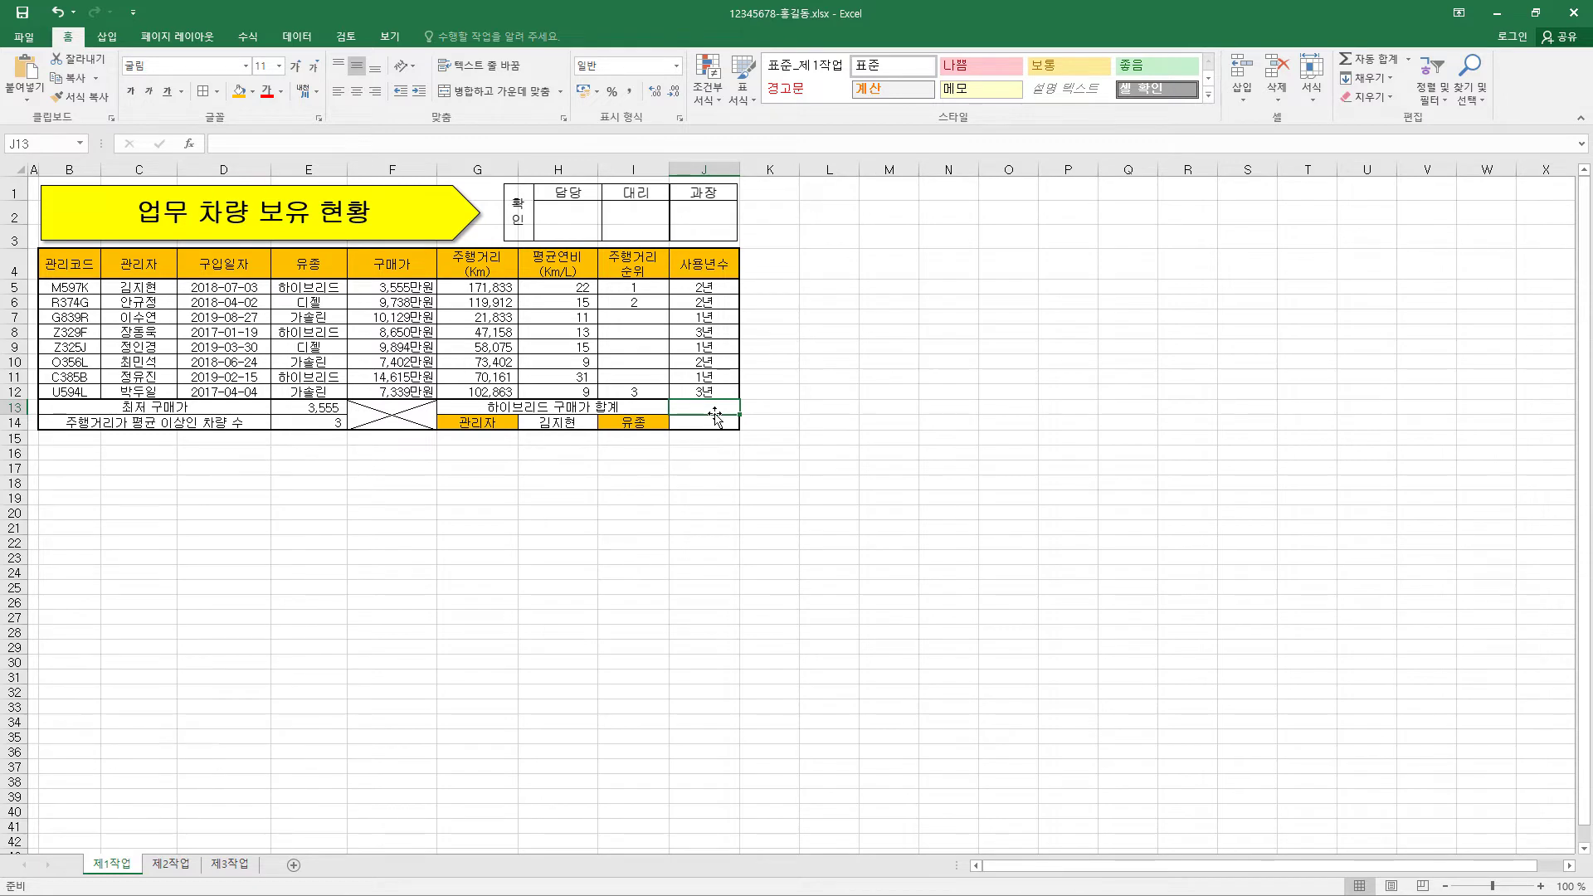
type("=DSUM(B4:H12,5,E4:E5)")
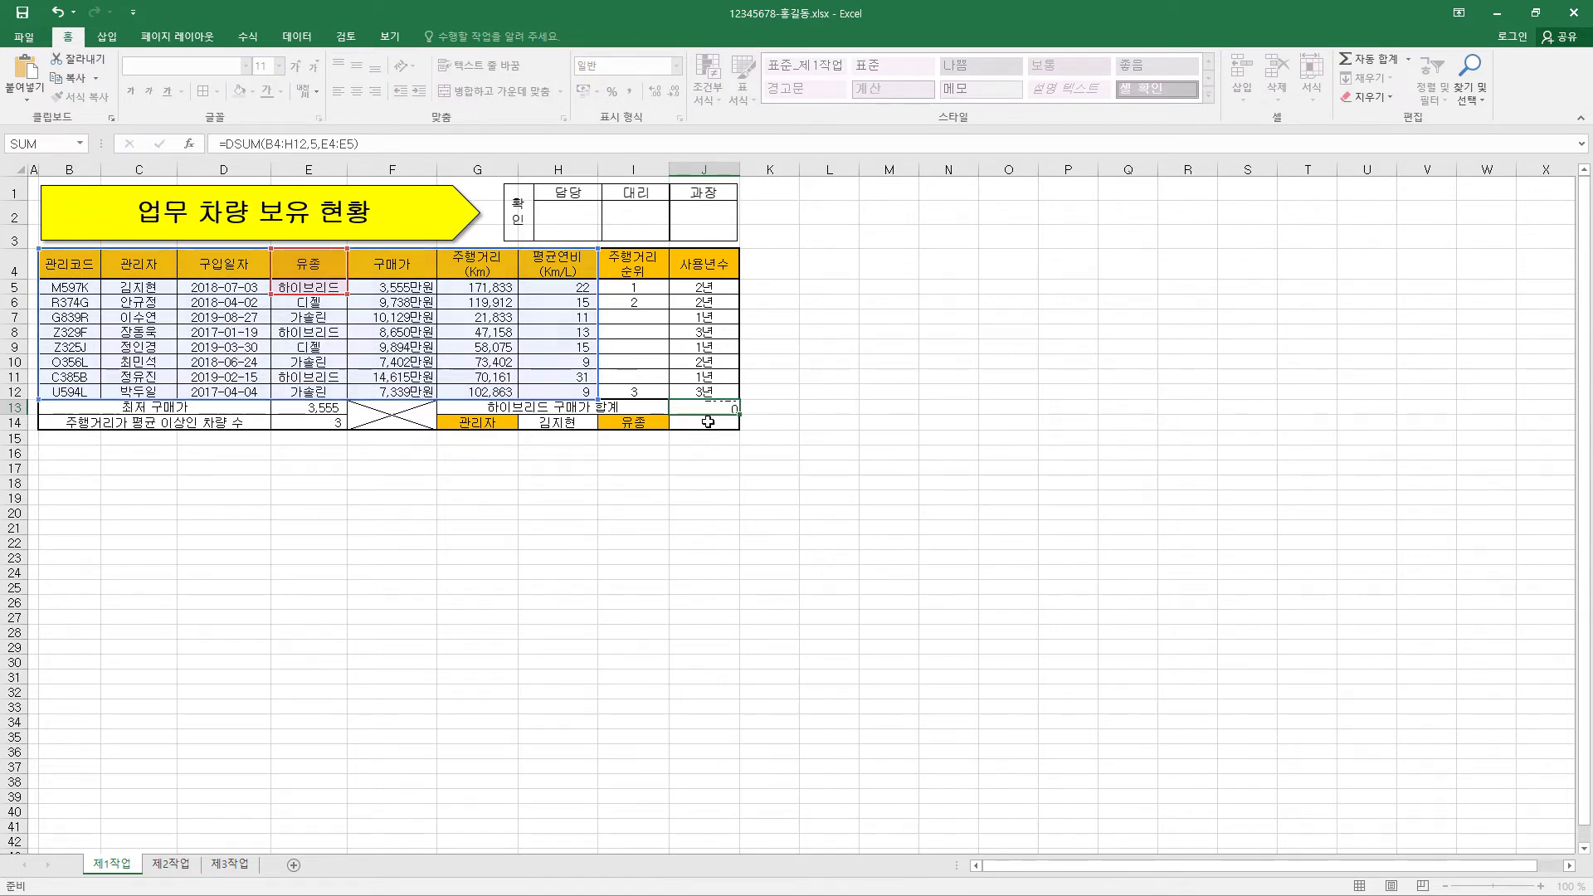
key("Return")
key("Up")
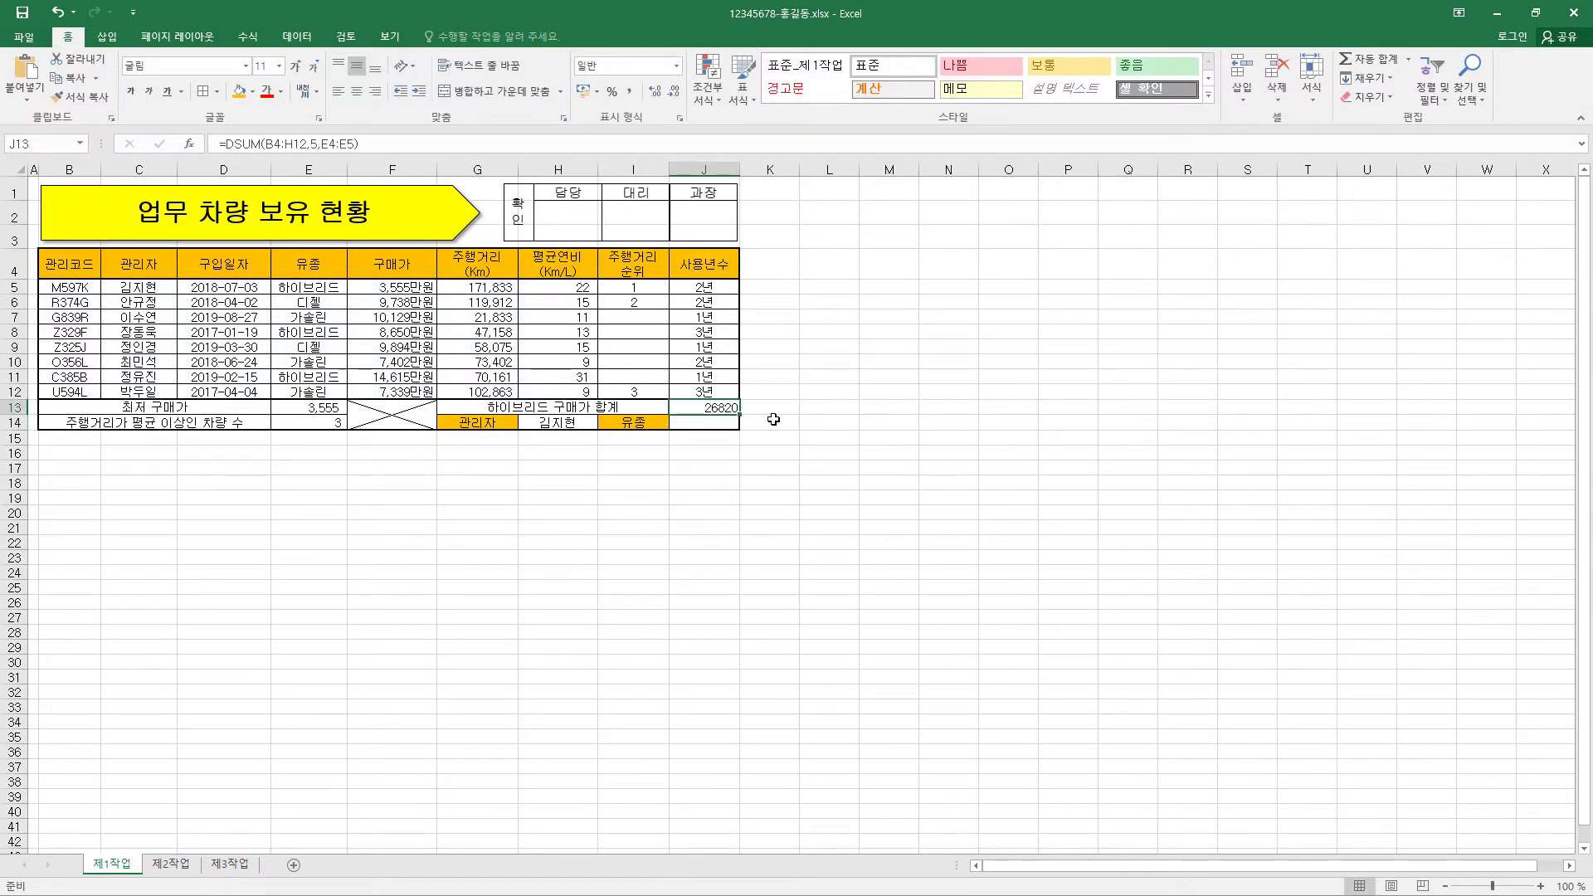
Apply the accounting (회계) number format with no currency symbol (없음) and 0 decimal places to J13.
key("ctrl+1")
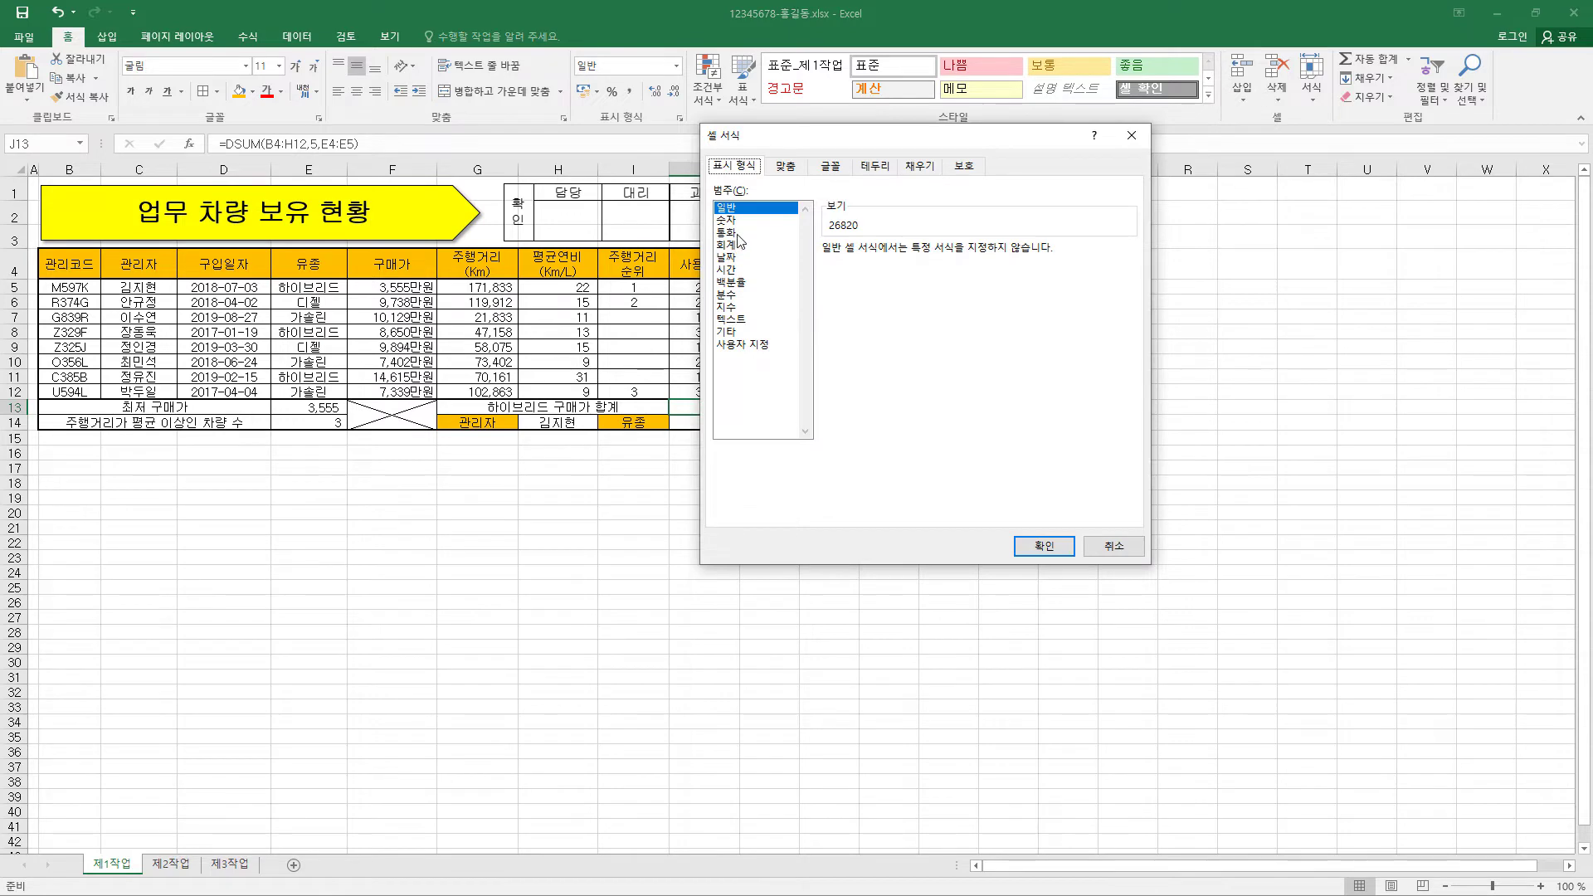
left_click(741, 245)
left_click(886, 279)
left_click(888, 290)
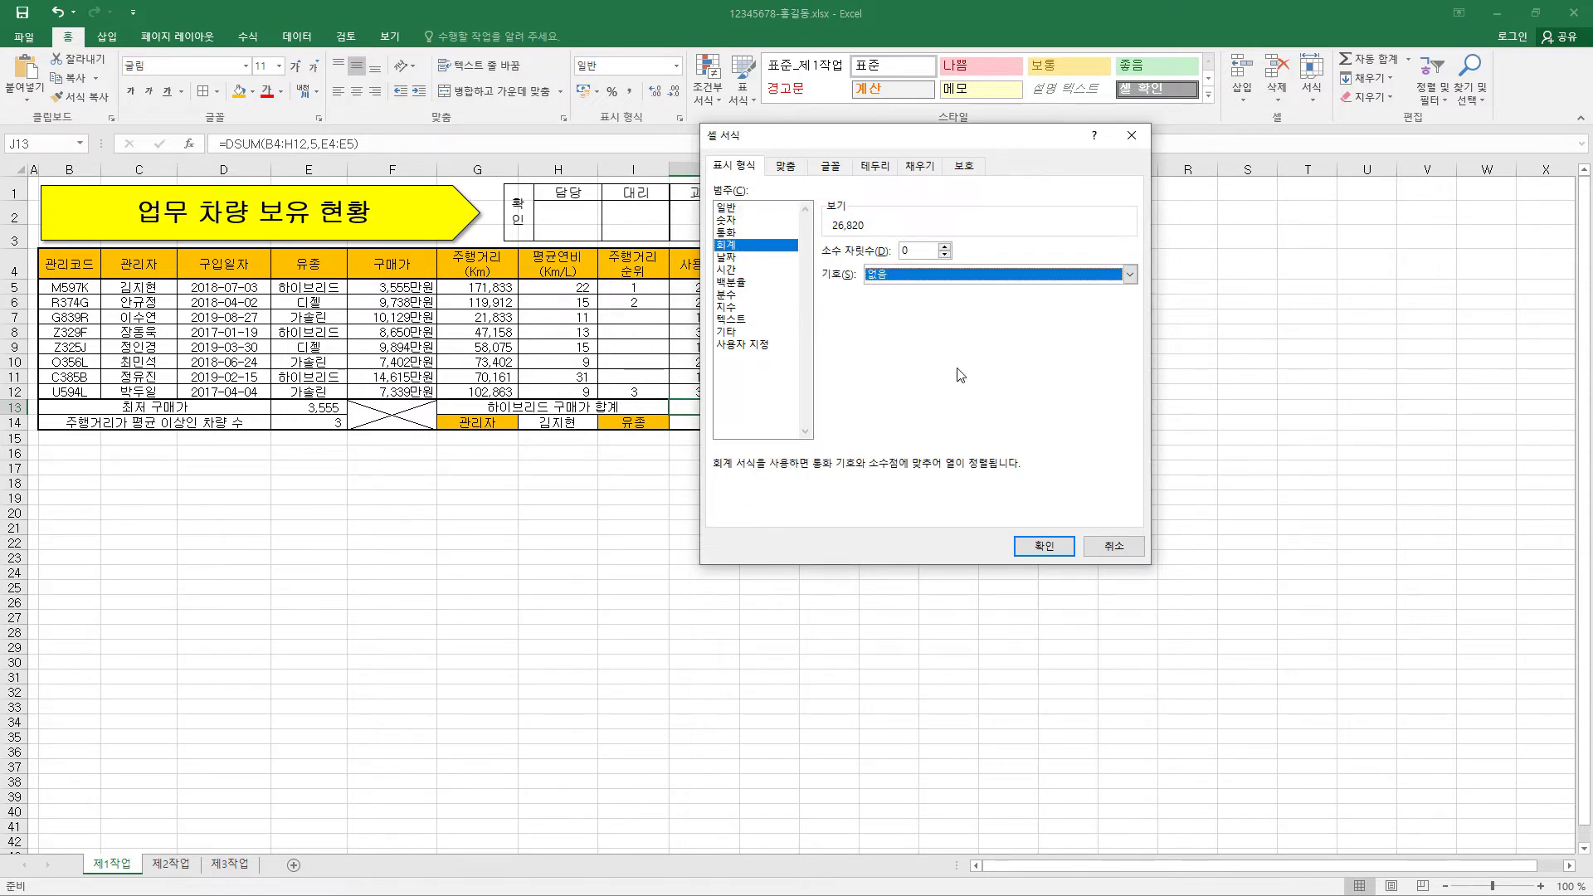
left_click(1044, 546)
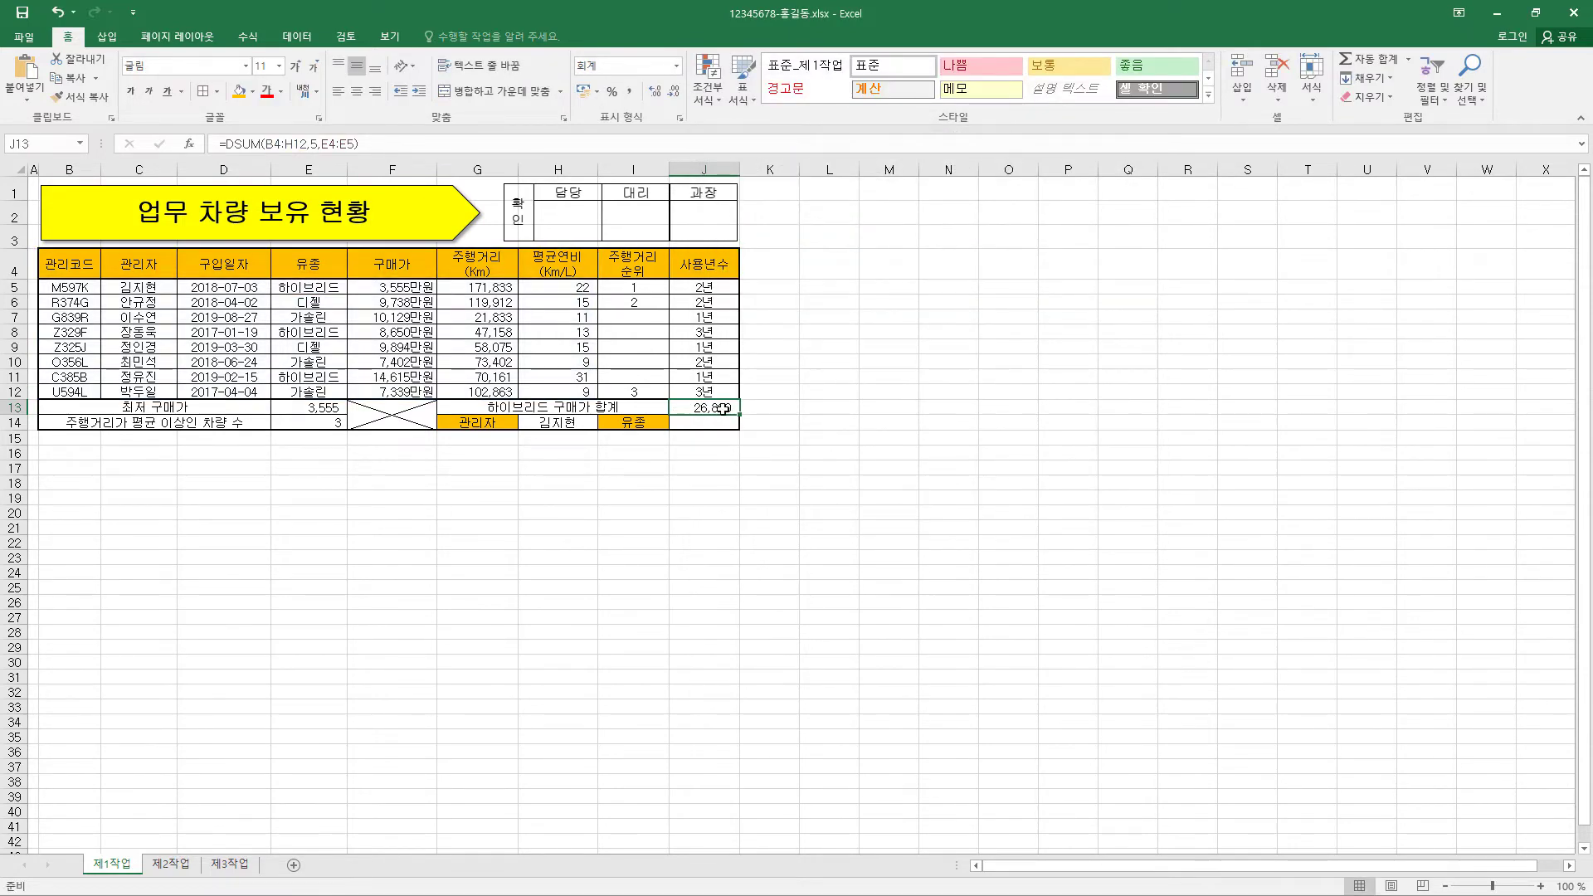
Review the database, field and criteria arguments of the DSUM formula in J13 and leave it as it is.
key("F2")
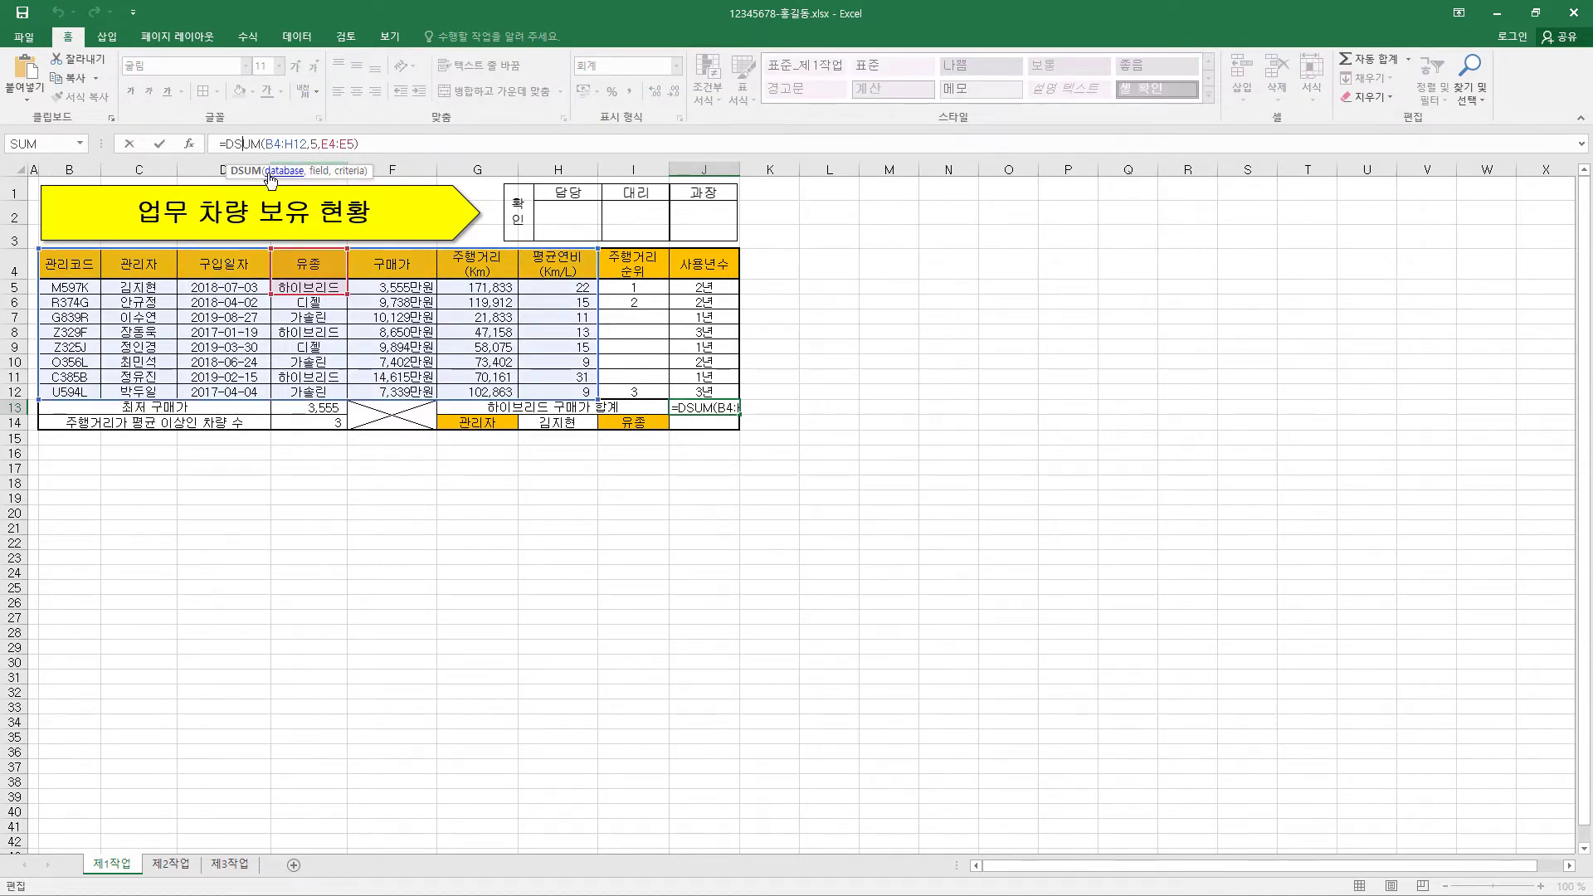
left_click(280, 142)
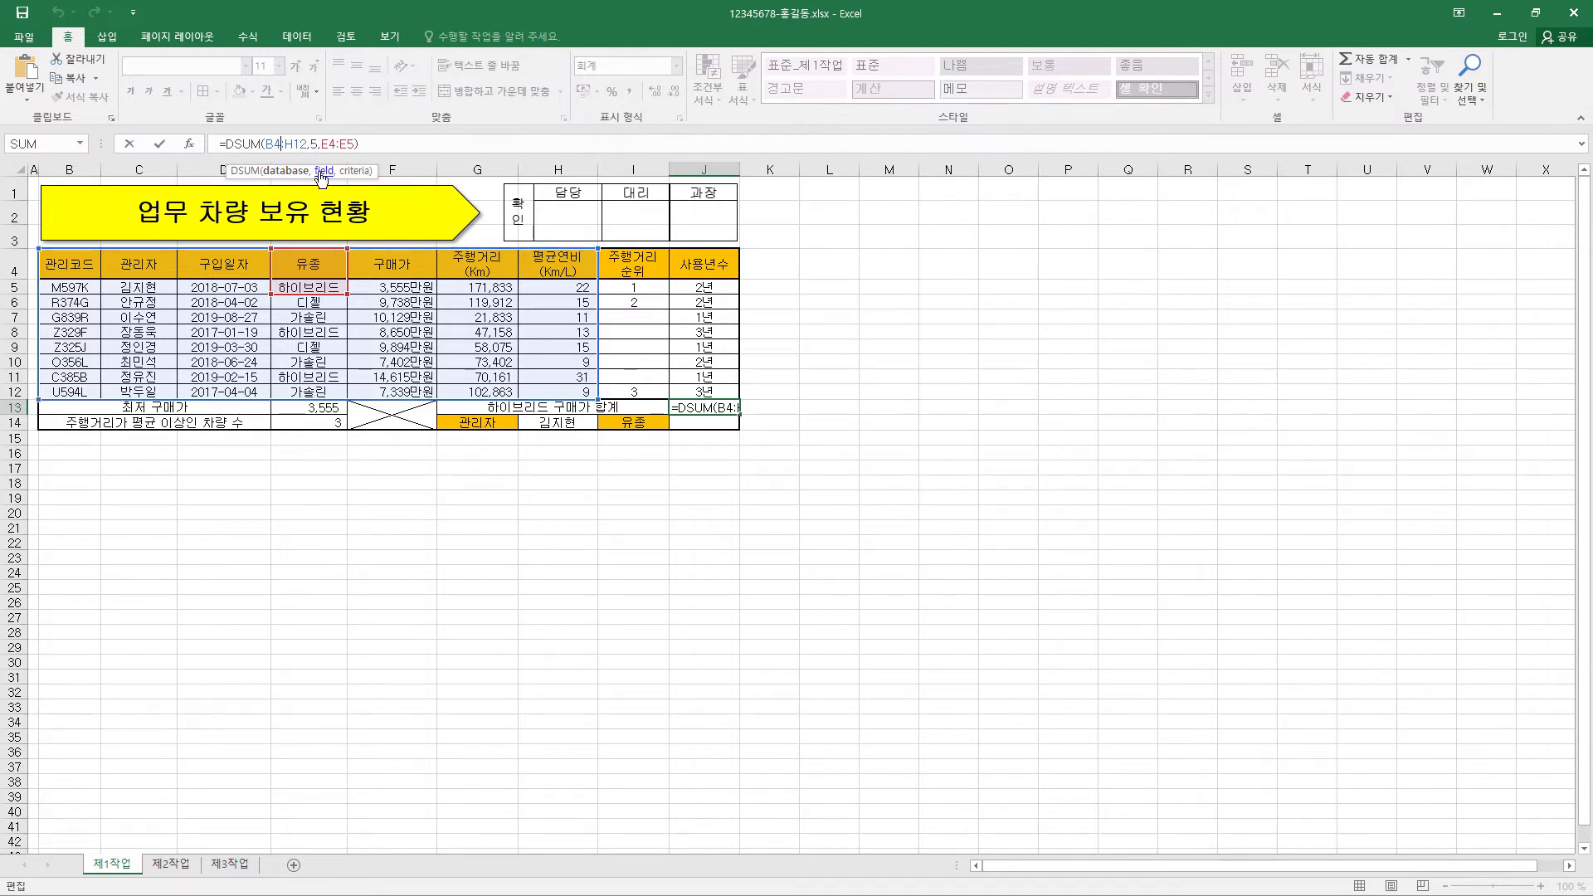
left_click(314, 144)
left_click(347, 146)
left_click(167, 147)
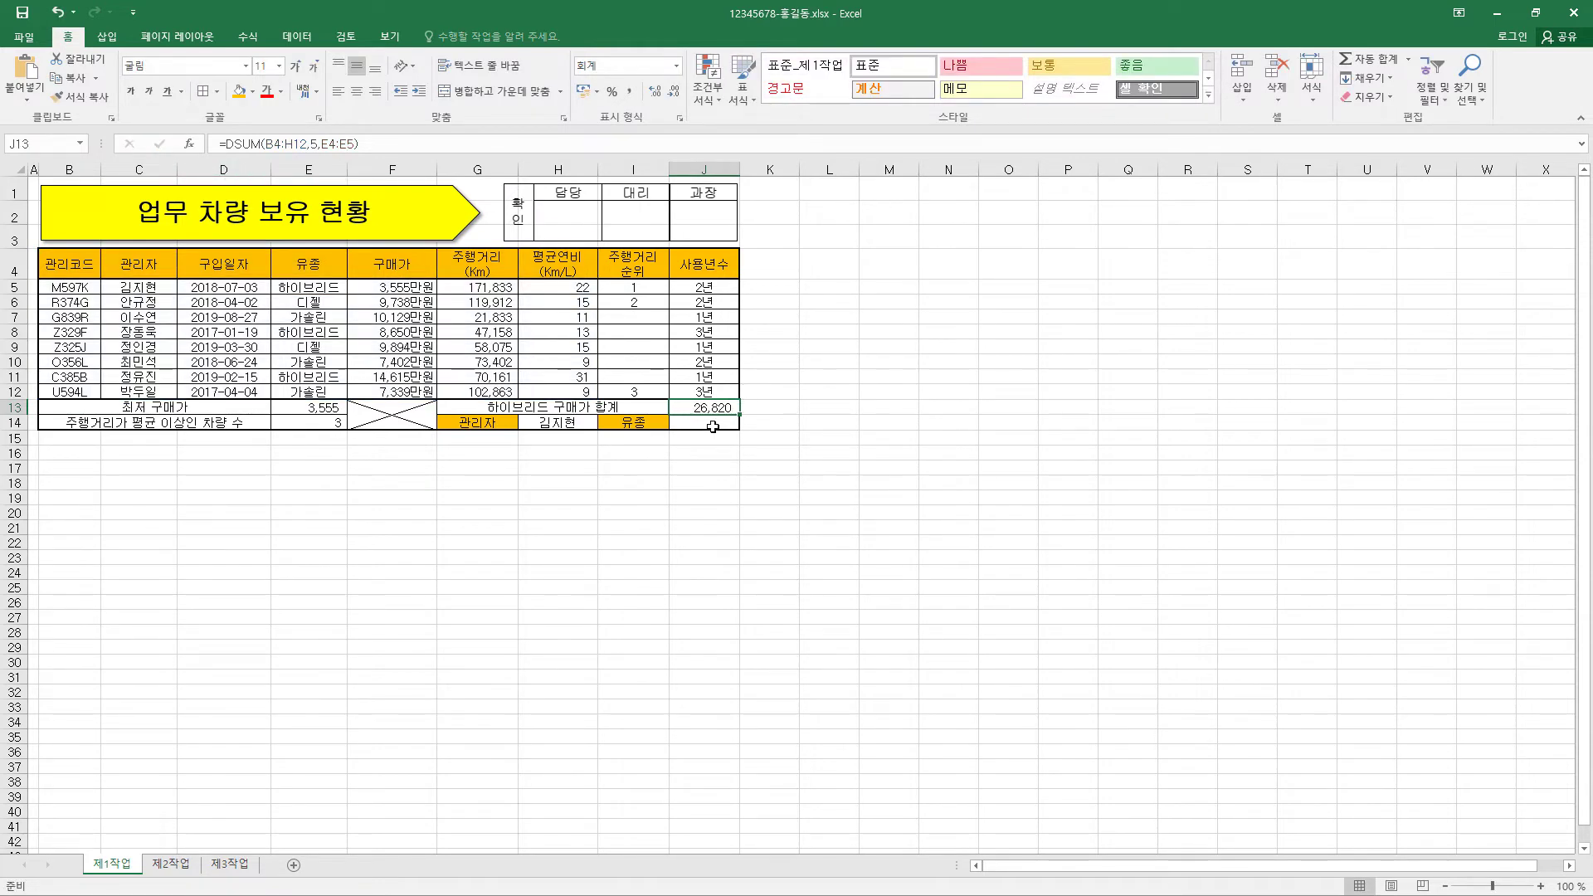
Enter =VLOOKUP(H14,C5:H12,3,0) in J14 to look up the fuel type of the manager chosen in H14.
left_click(712, 425)
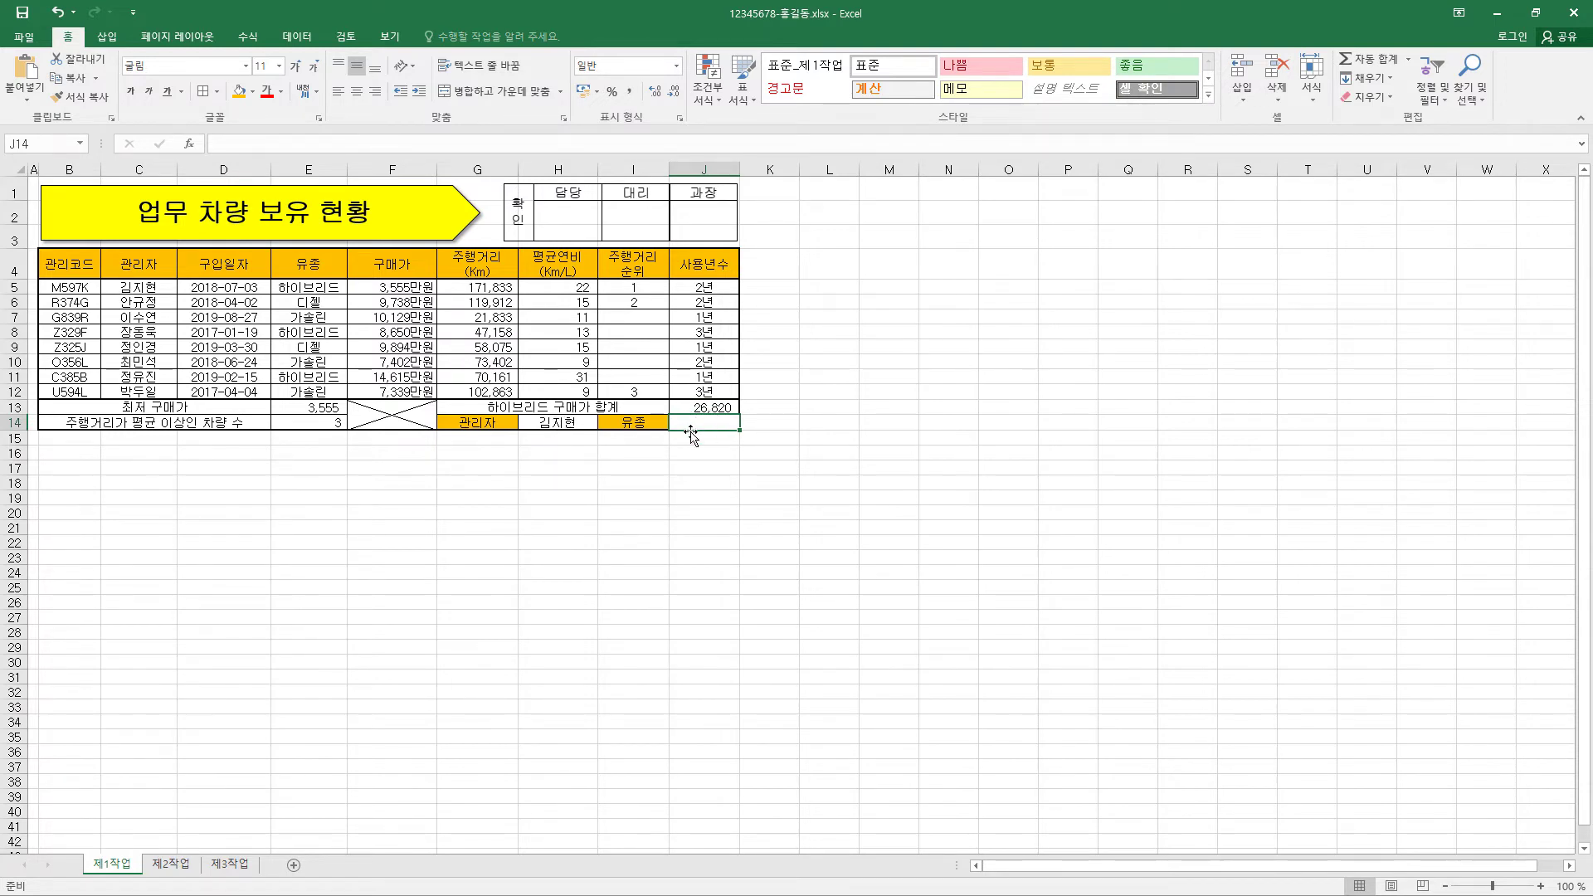
type("=")
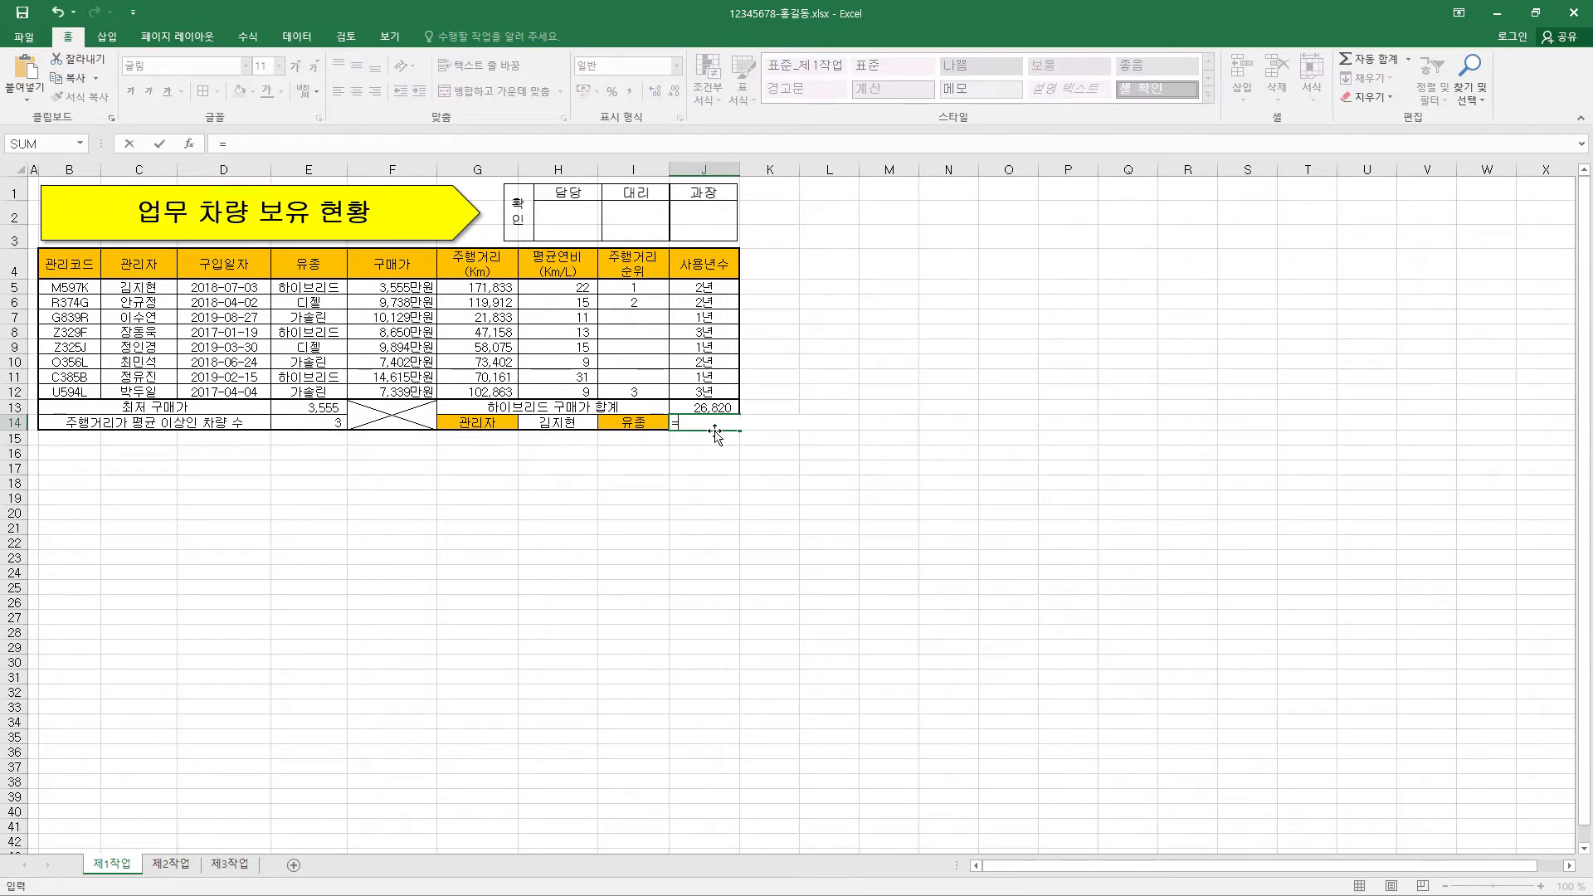
type("VLOOKUP(H14,C5:H12,3,0)")
key("ctrl+Return")
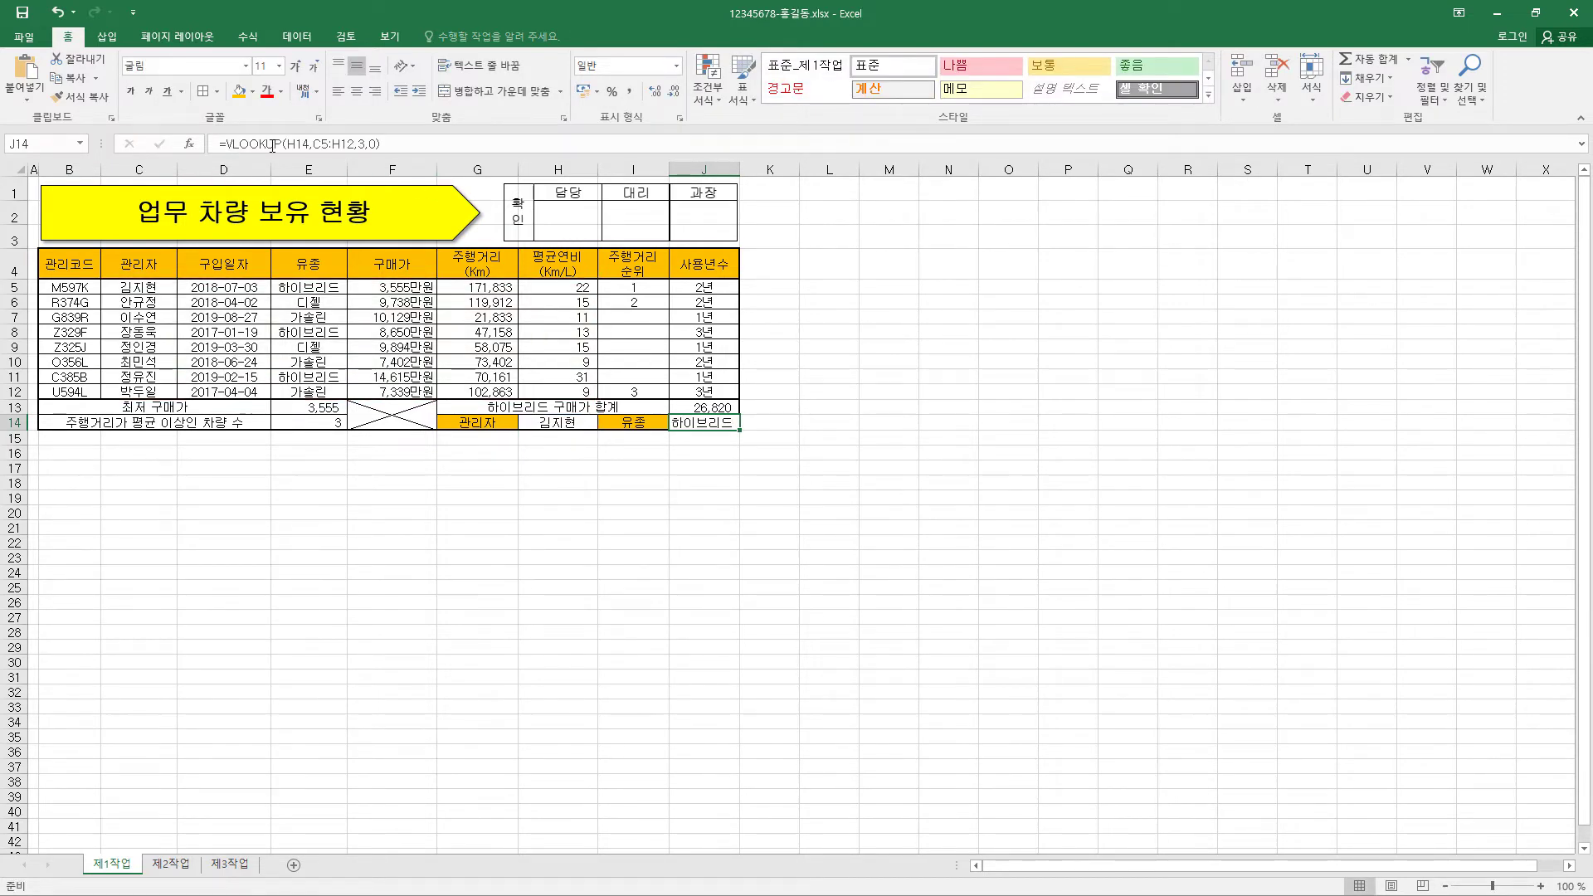
Review the lookup value, table array, column index and range lookup arguments of the VLOOKUP formula in J14.
left_click(274, 144)
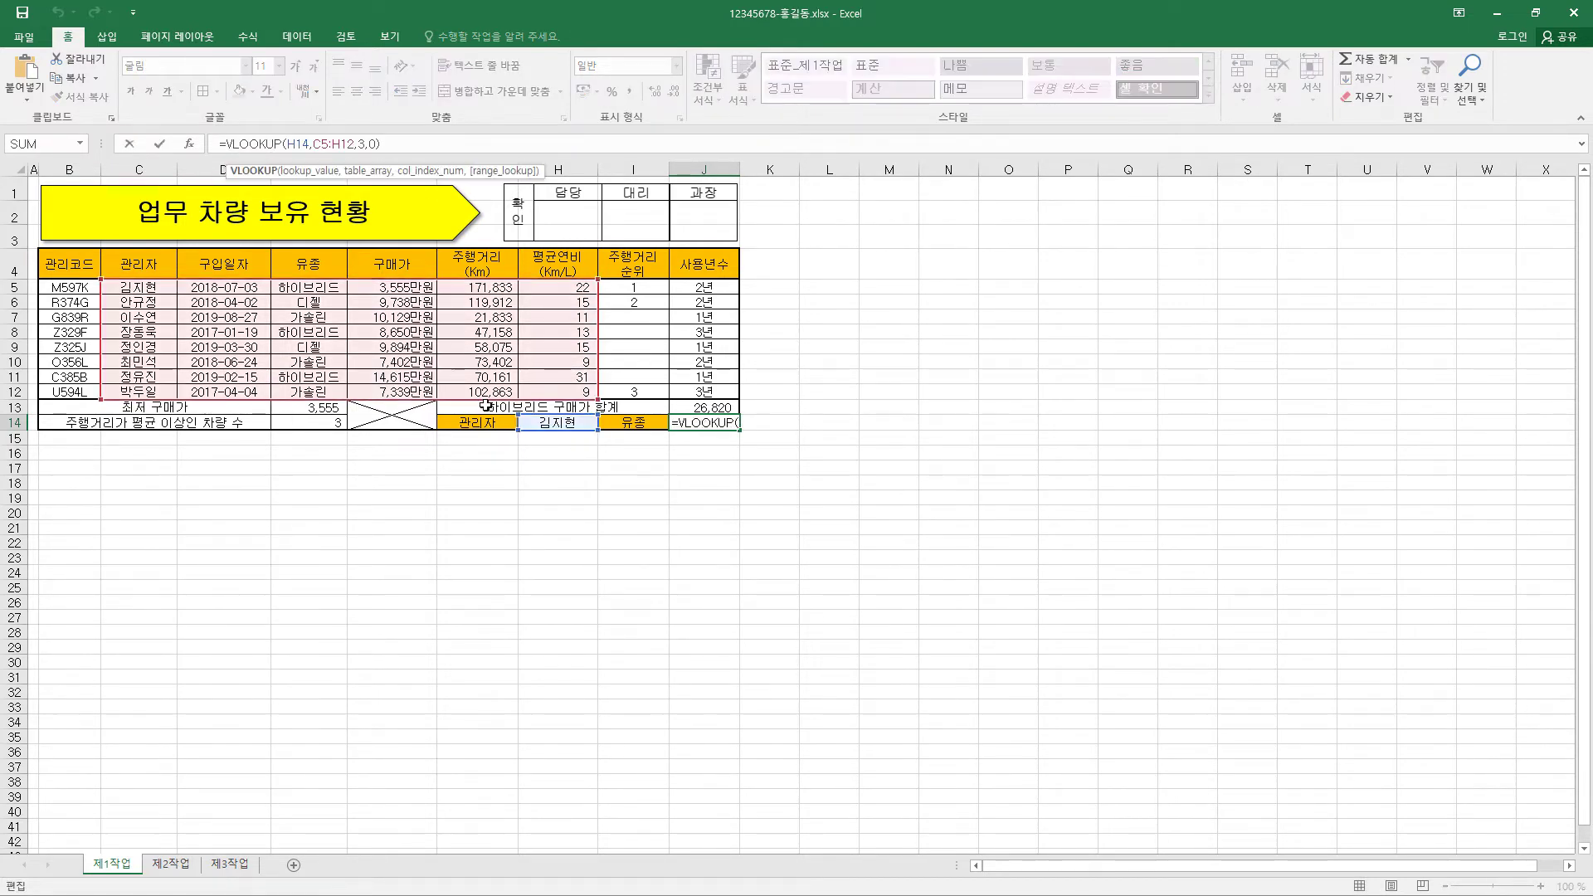
left_click(302, 145)
left_click(333, 145)
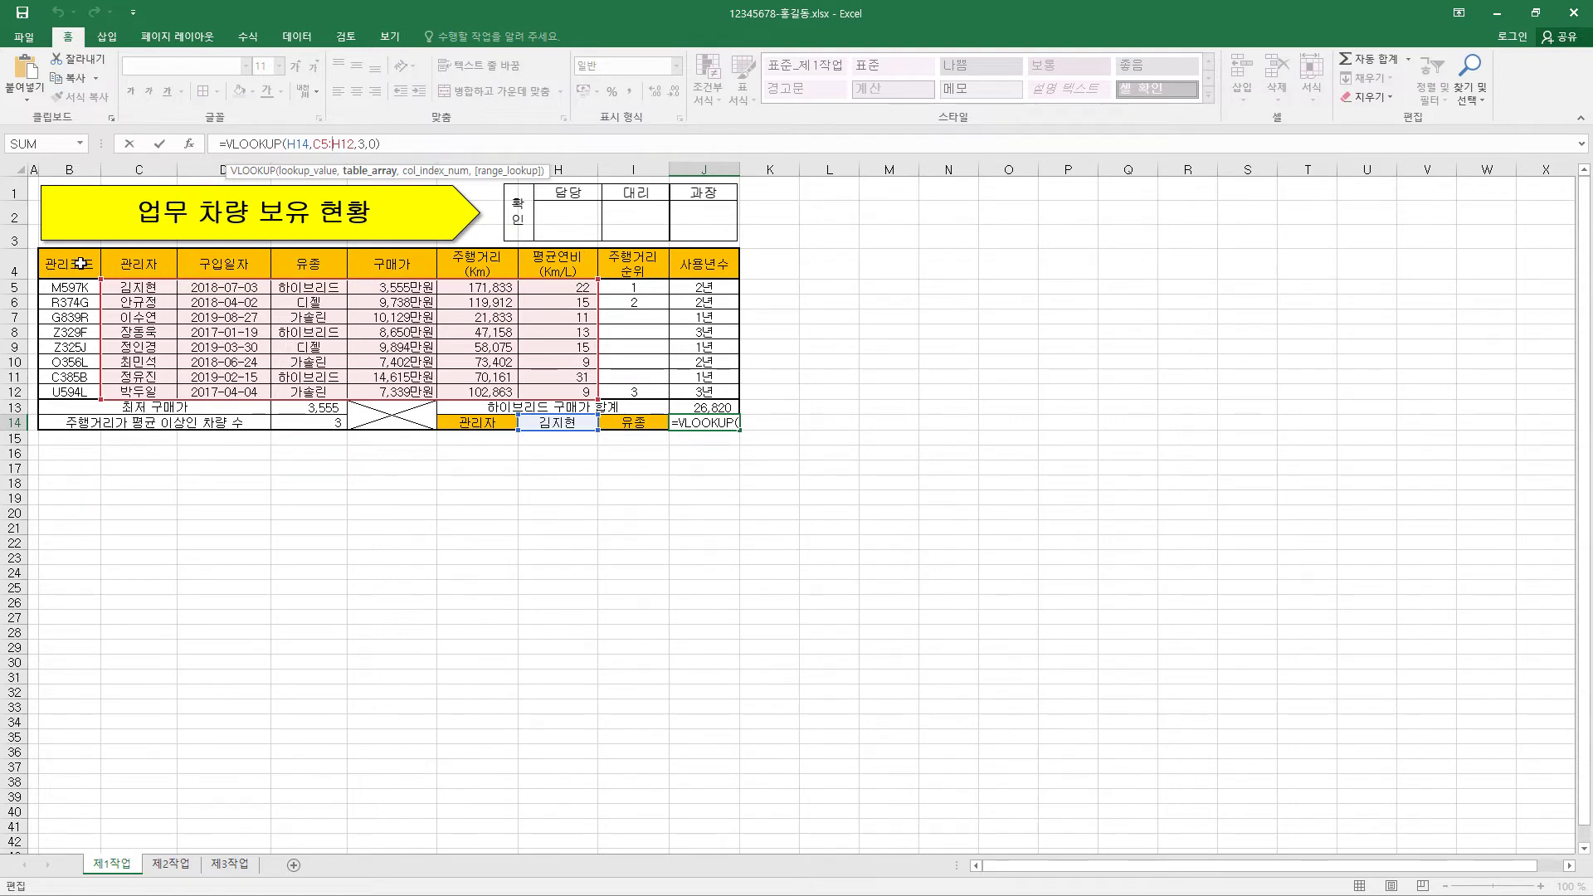
left_click(362, 143)
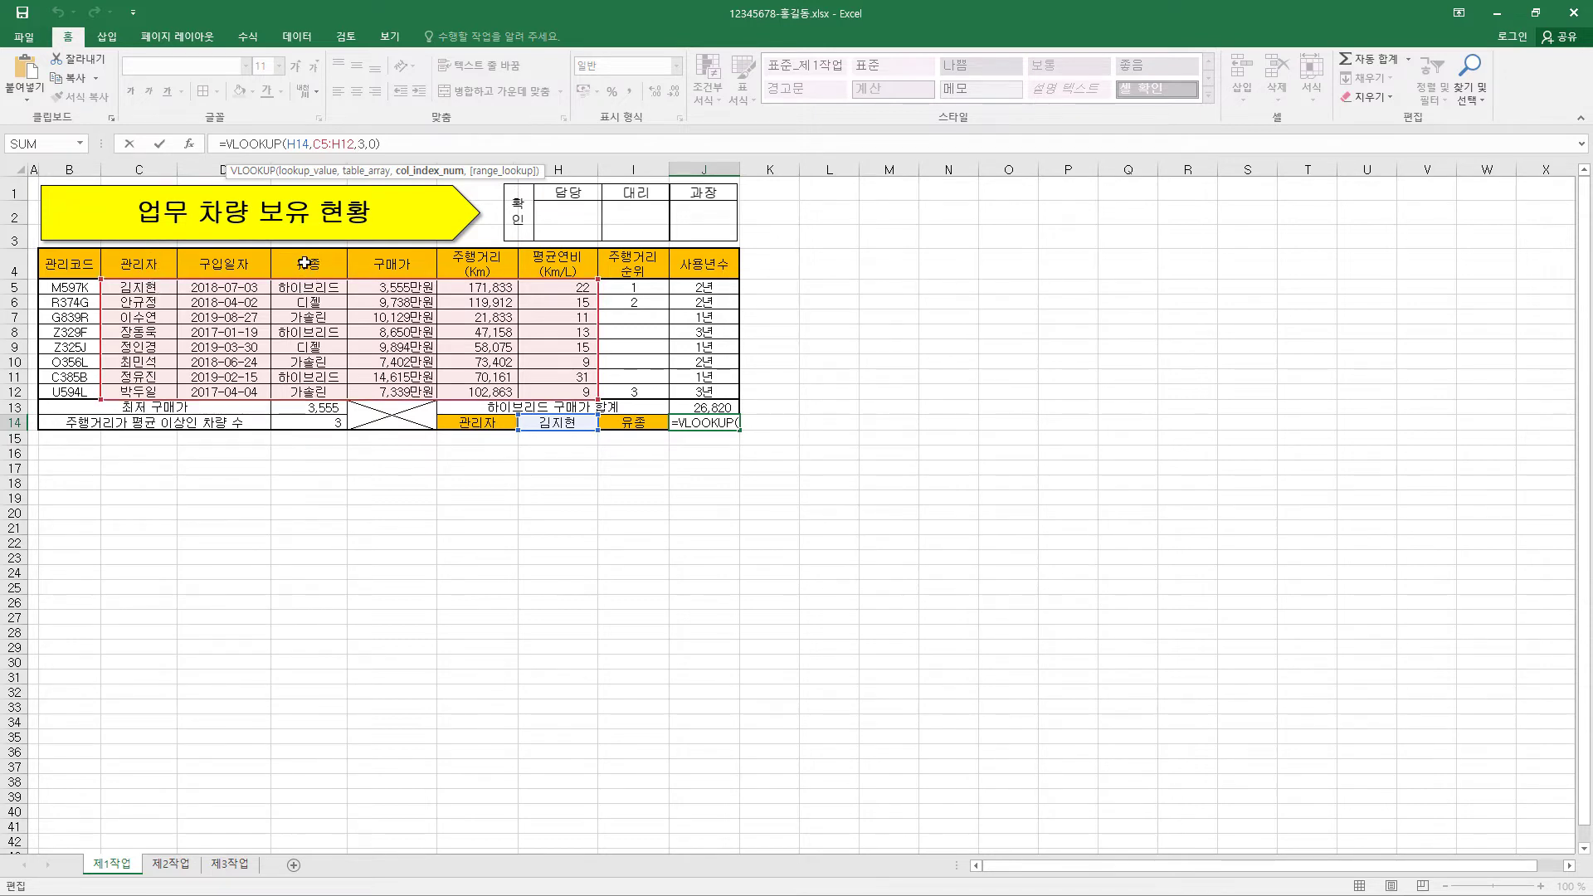
left_click(376, 144)
type(")")
key("Return")
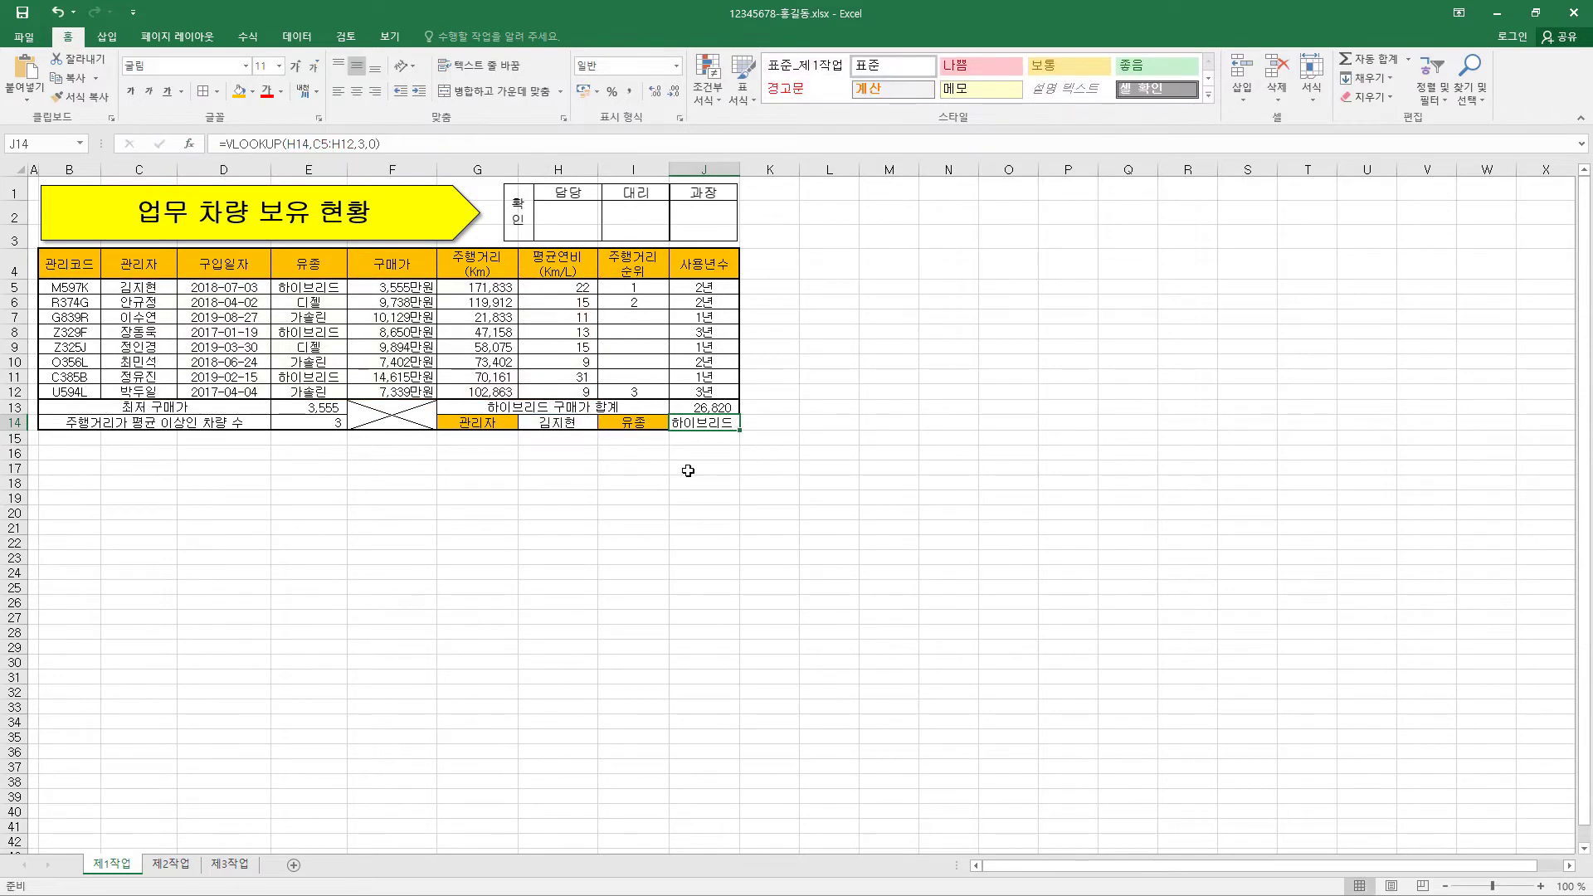
Test the fuel type lookup by choosing a different manager from the list in H14, and undo the choice.
left_click(585, 423)
left_click(605, 423)
left_click(558, 461)
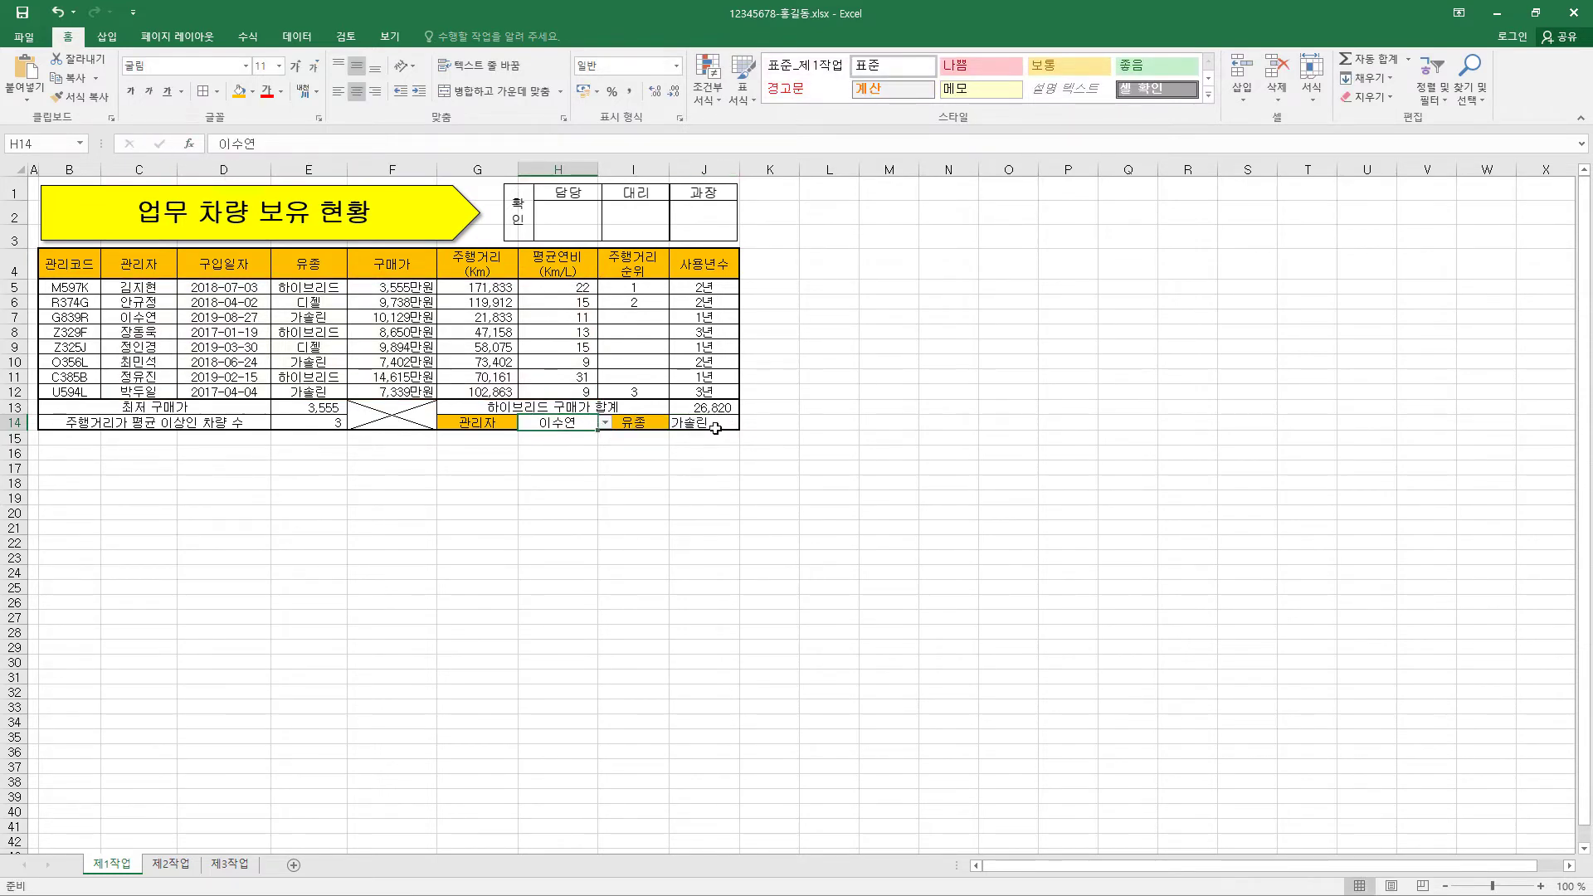
key("ctrl+z")
Center the fuel type result in J14 horizontally.
left_click(710, 422)
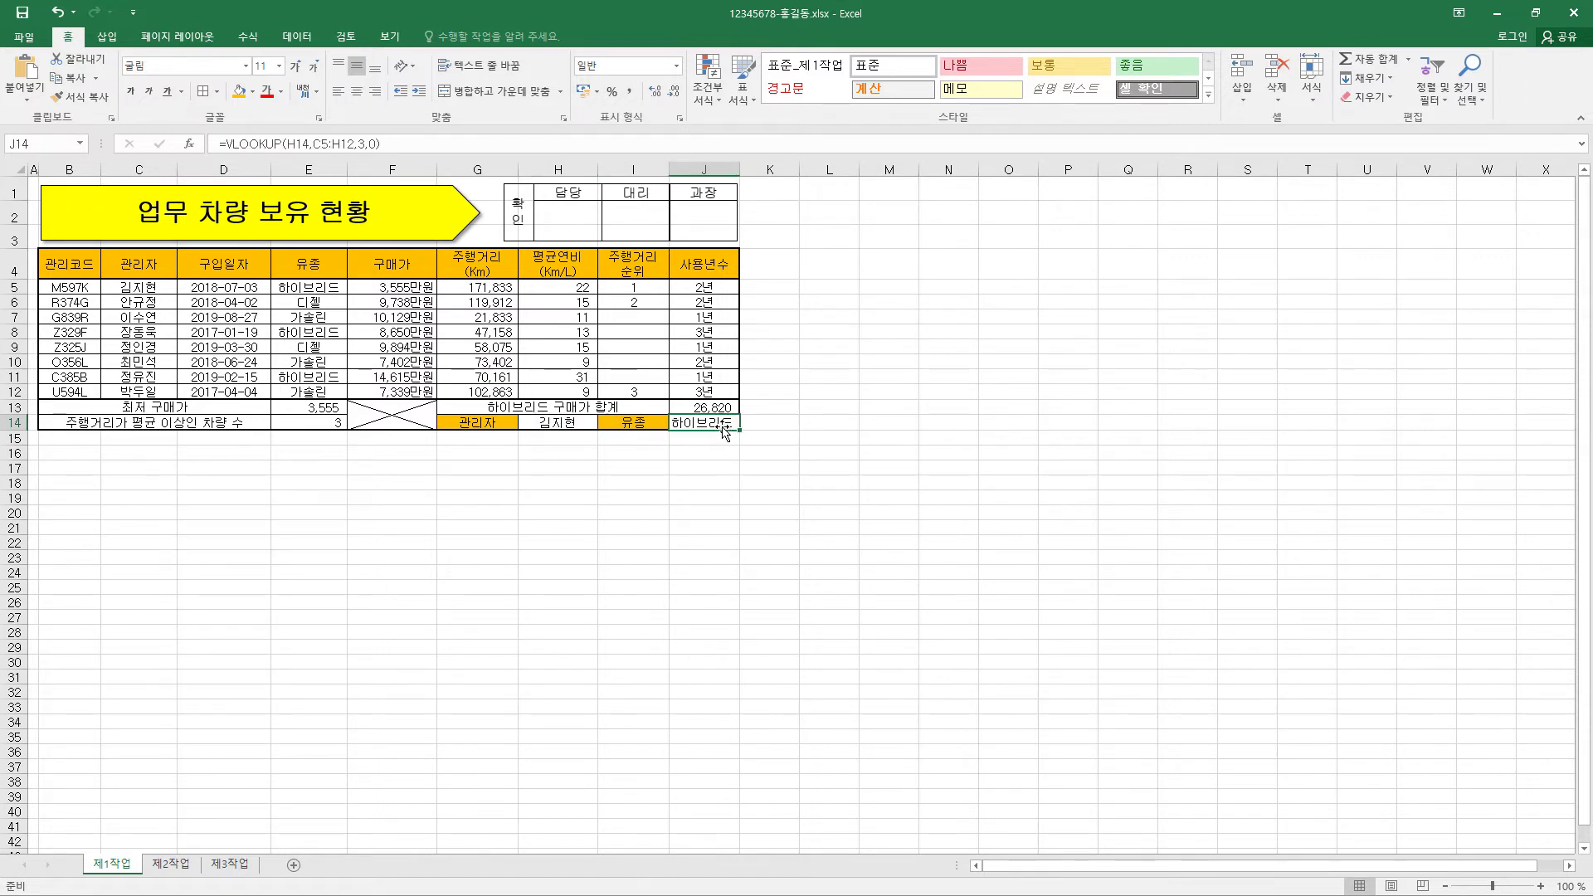
left_click(358, 92)
Set up a new data bar (데이터 막대) conditional formatting rule for H5:H12, with minimum type 최소값 and maximum type 최대값.
left_click_drag(581, 286, 586, 390)
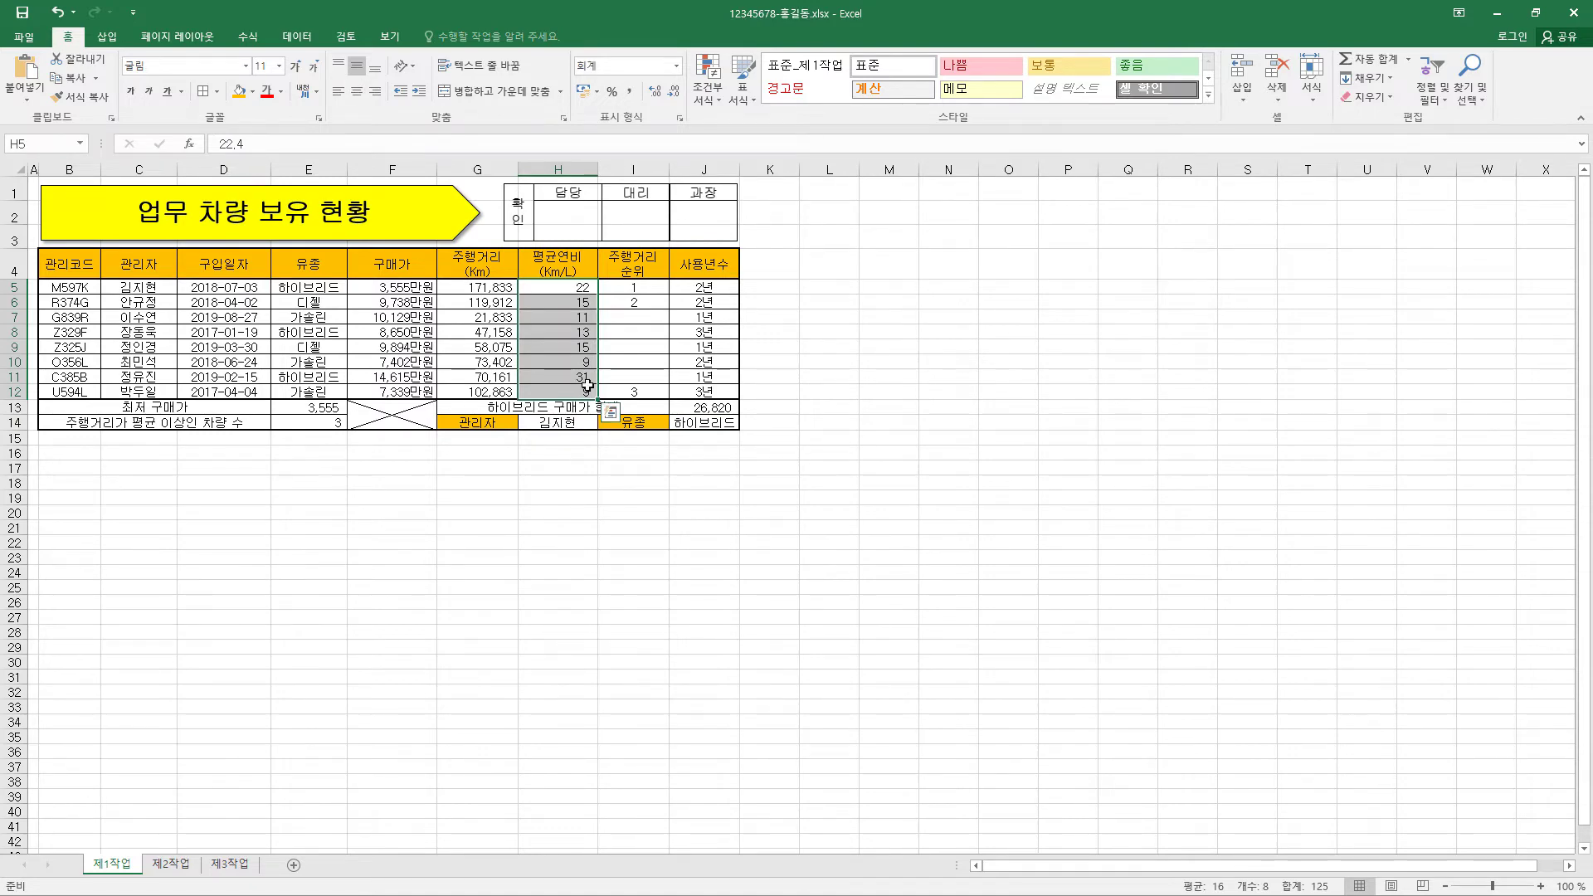
left_click(715, 100)
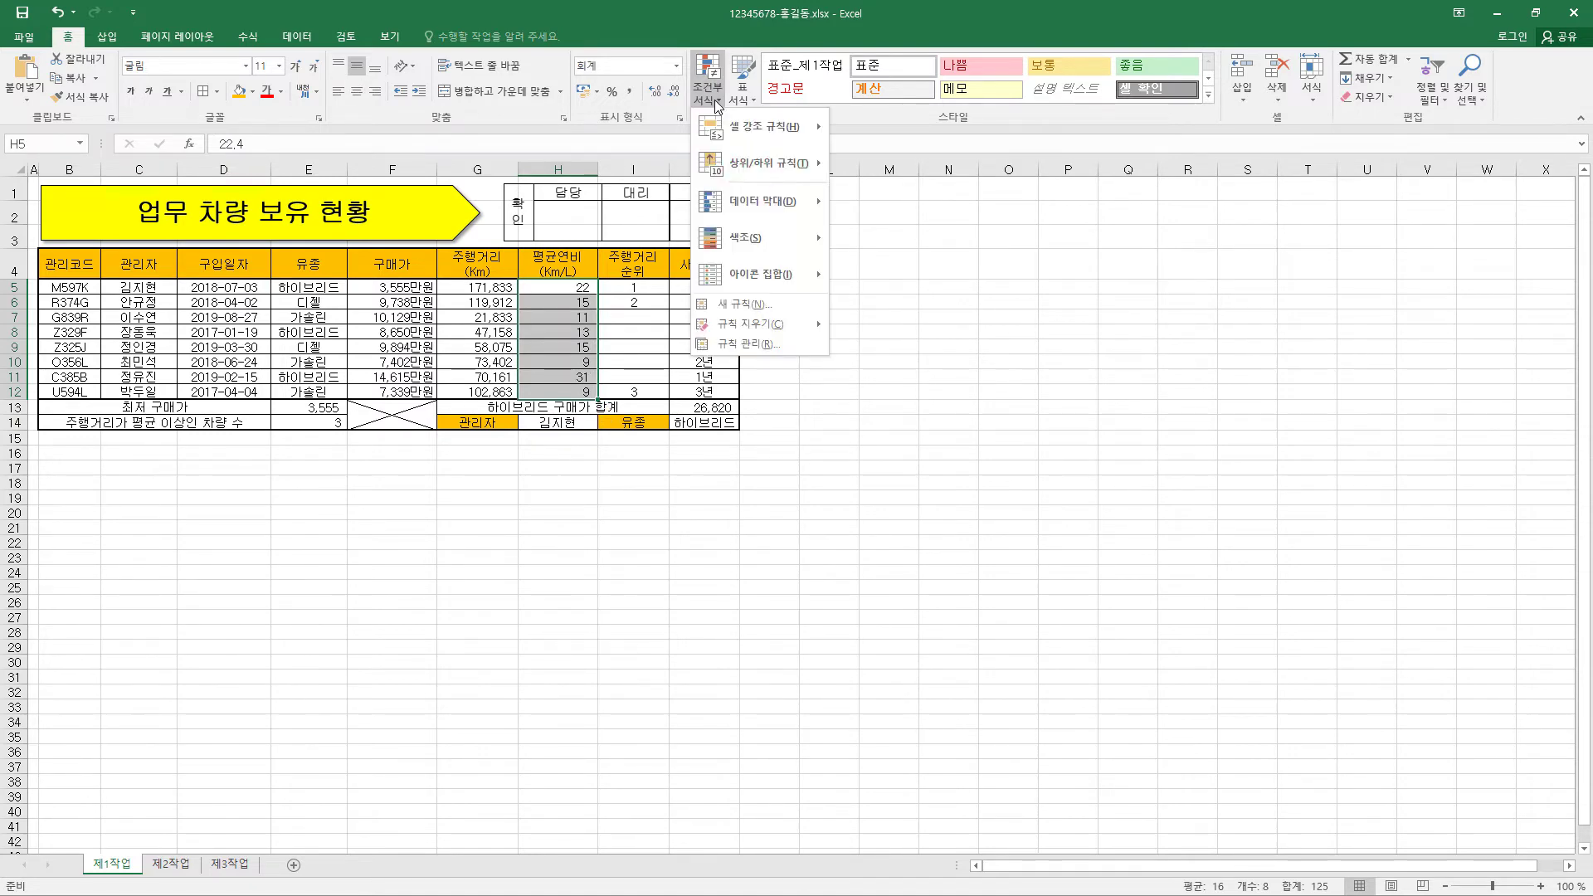
left_click(731, 303)
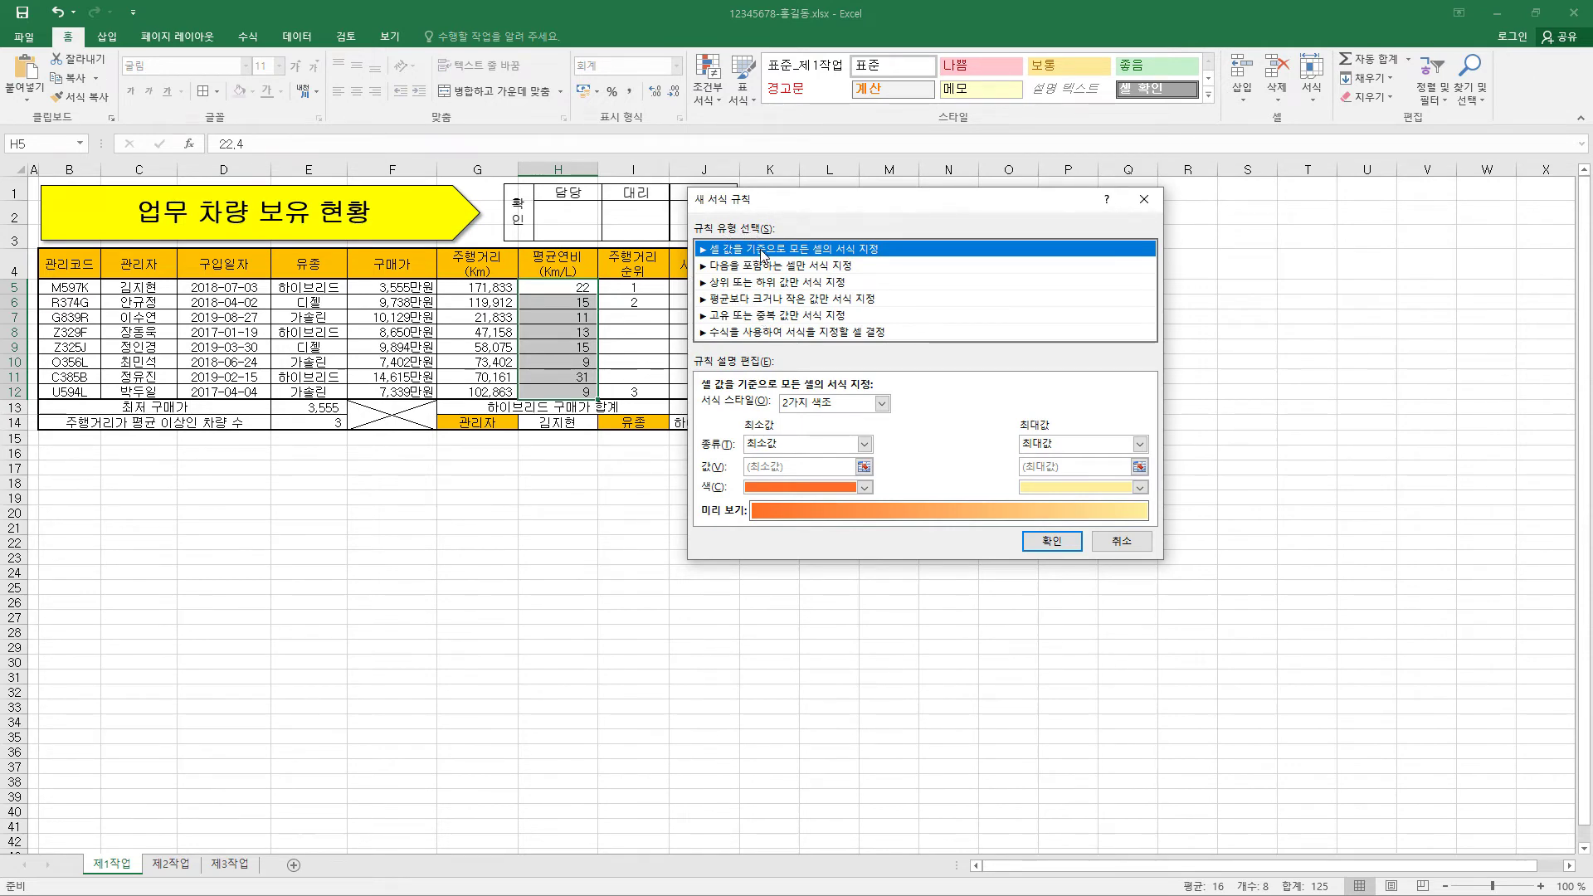
left_click(882, 404)
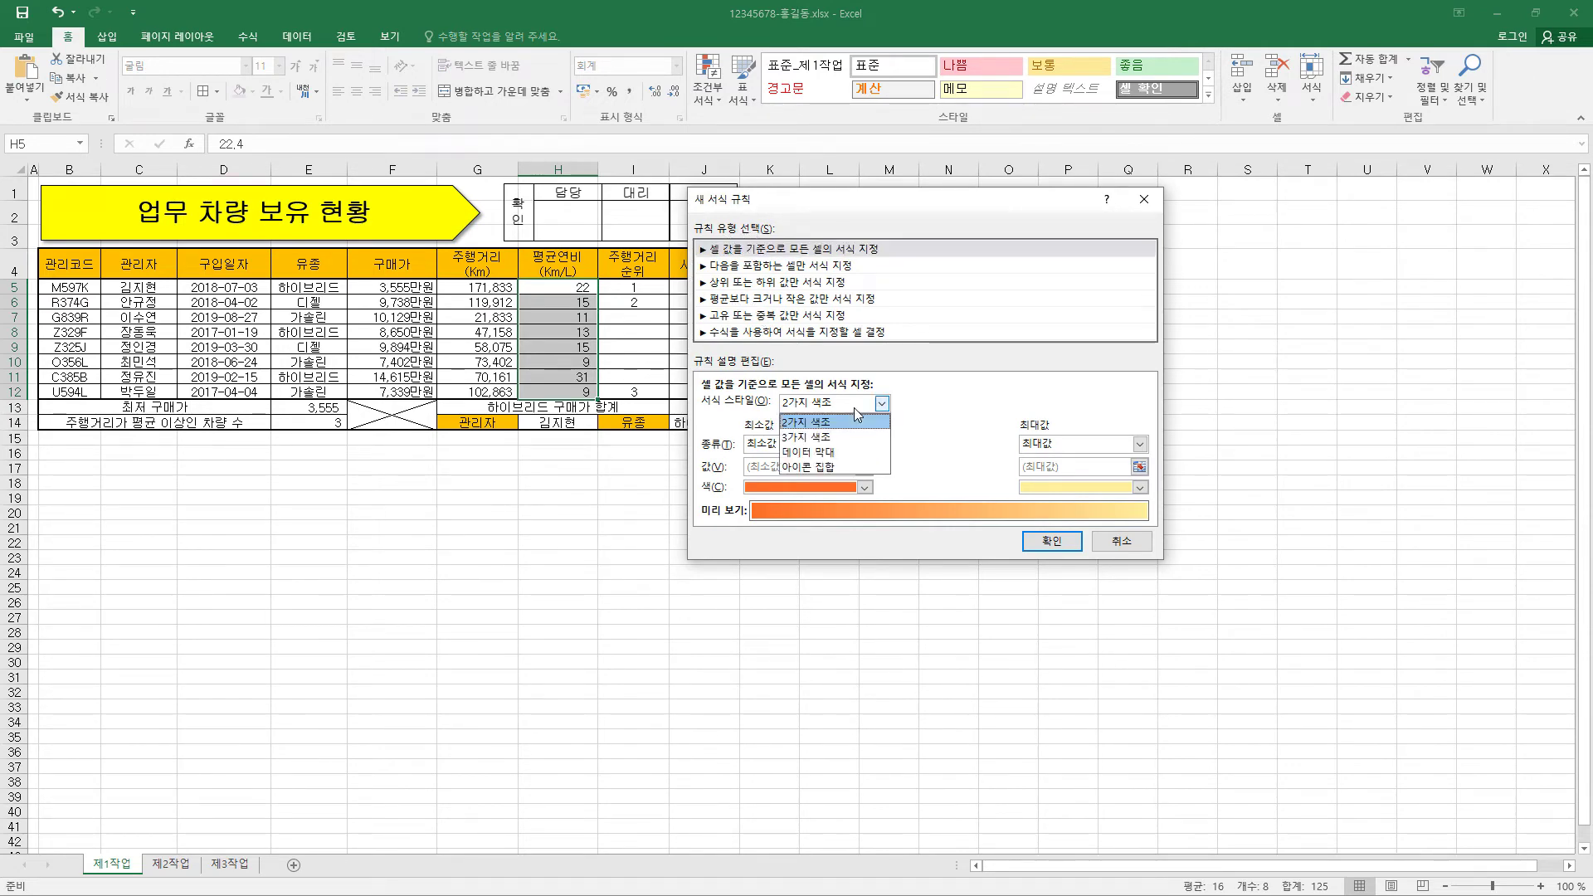
left_click(852, 452)
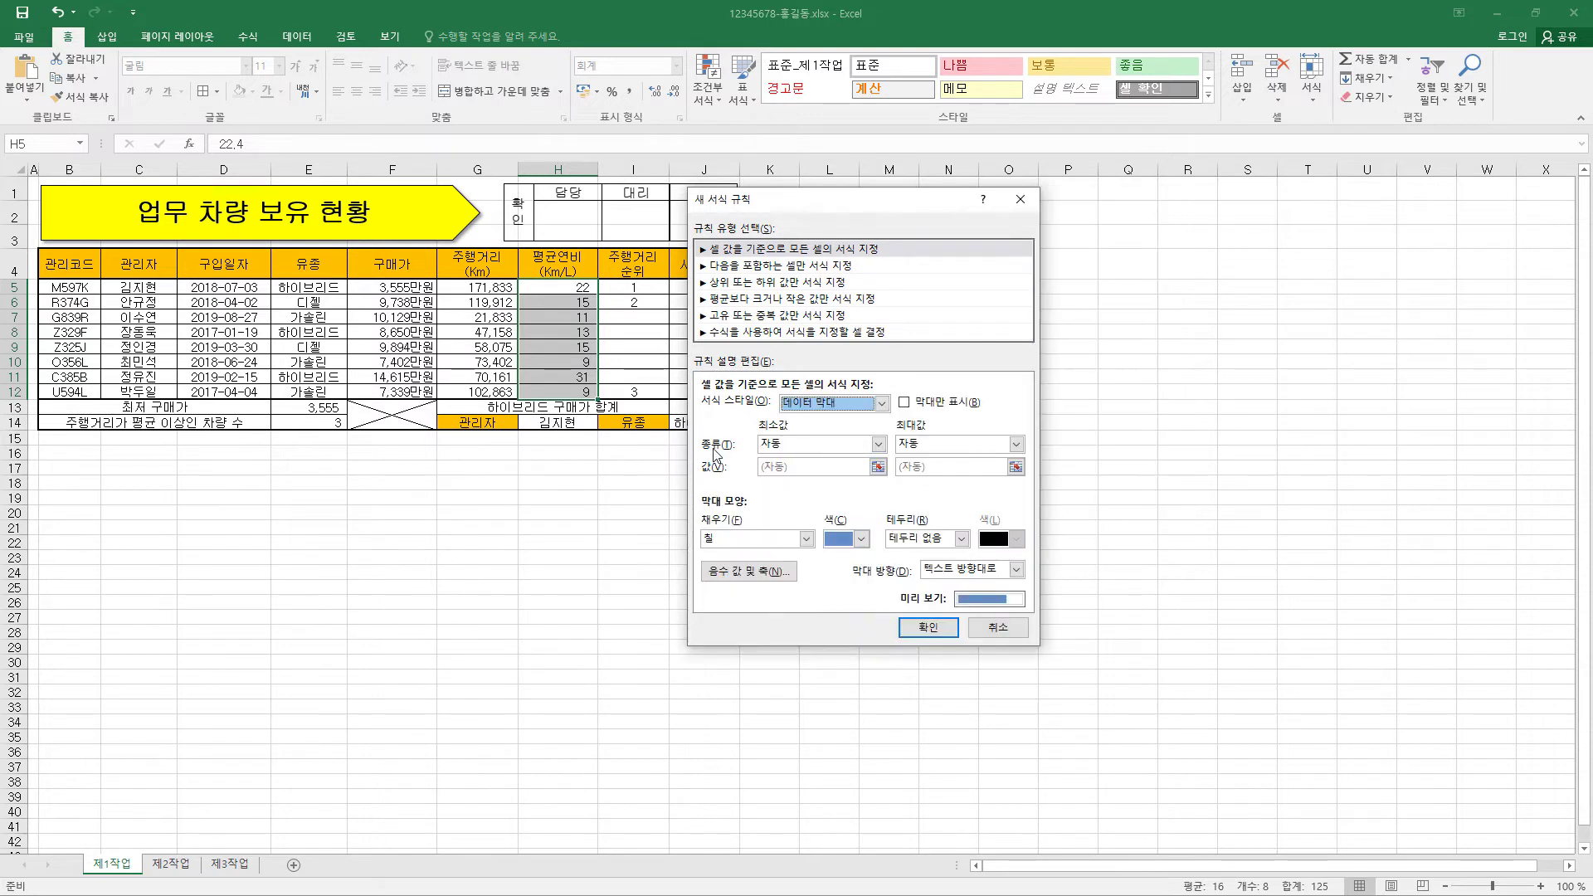
left_click(815, 453)
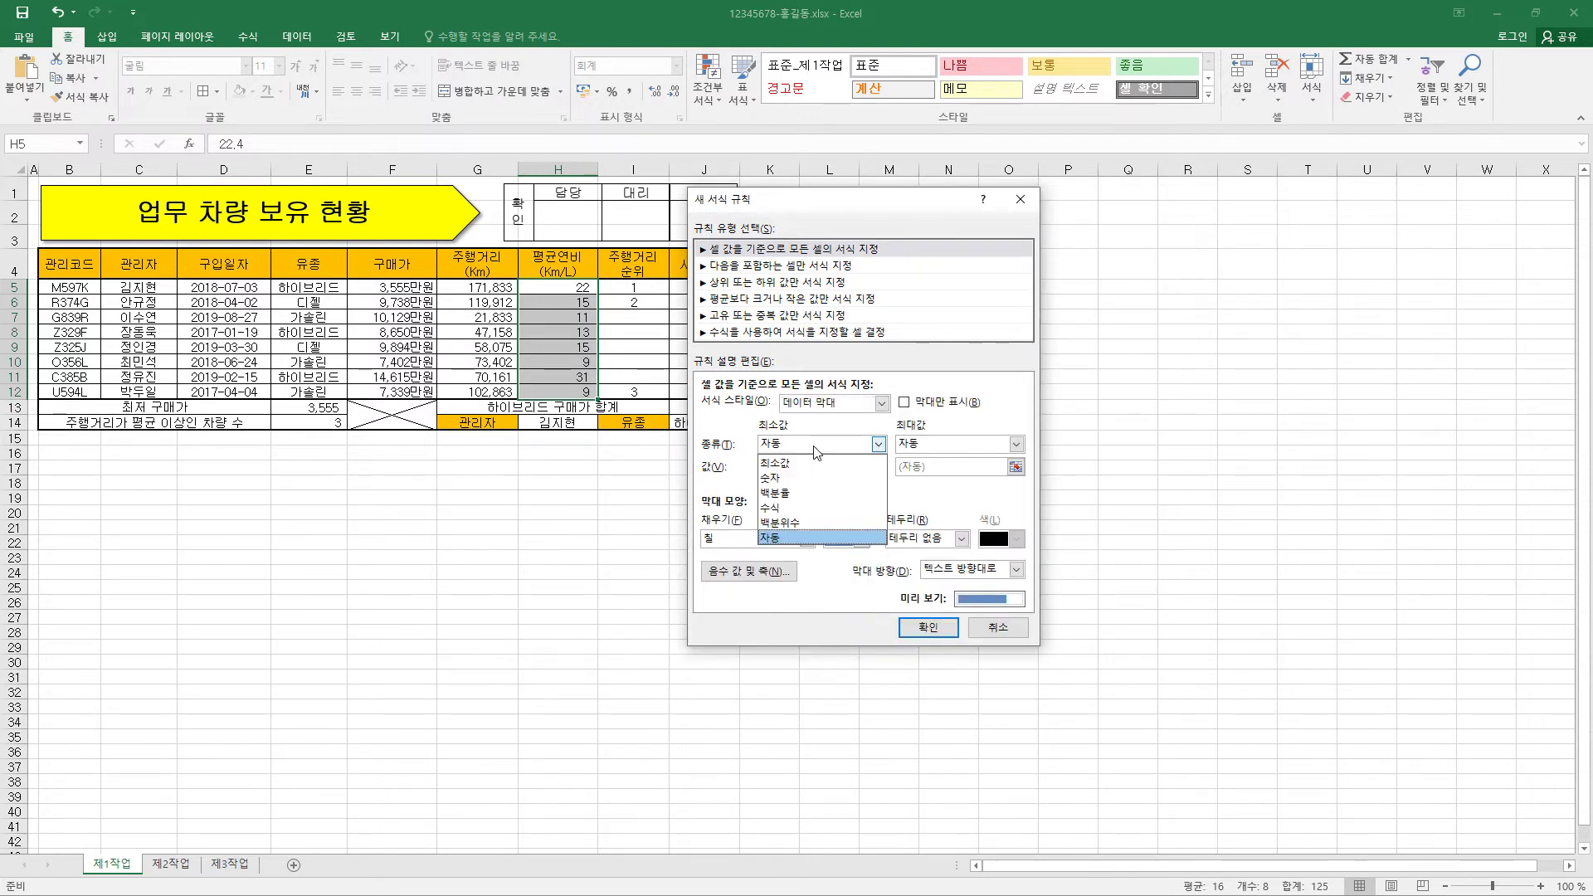
left_click(815, 468)
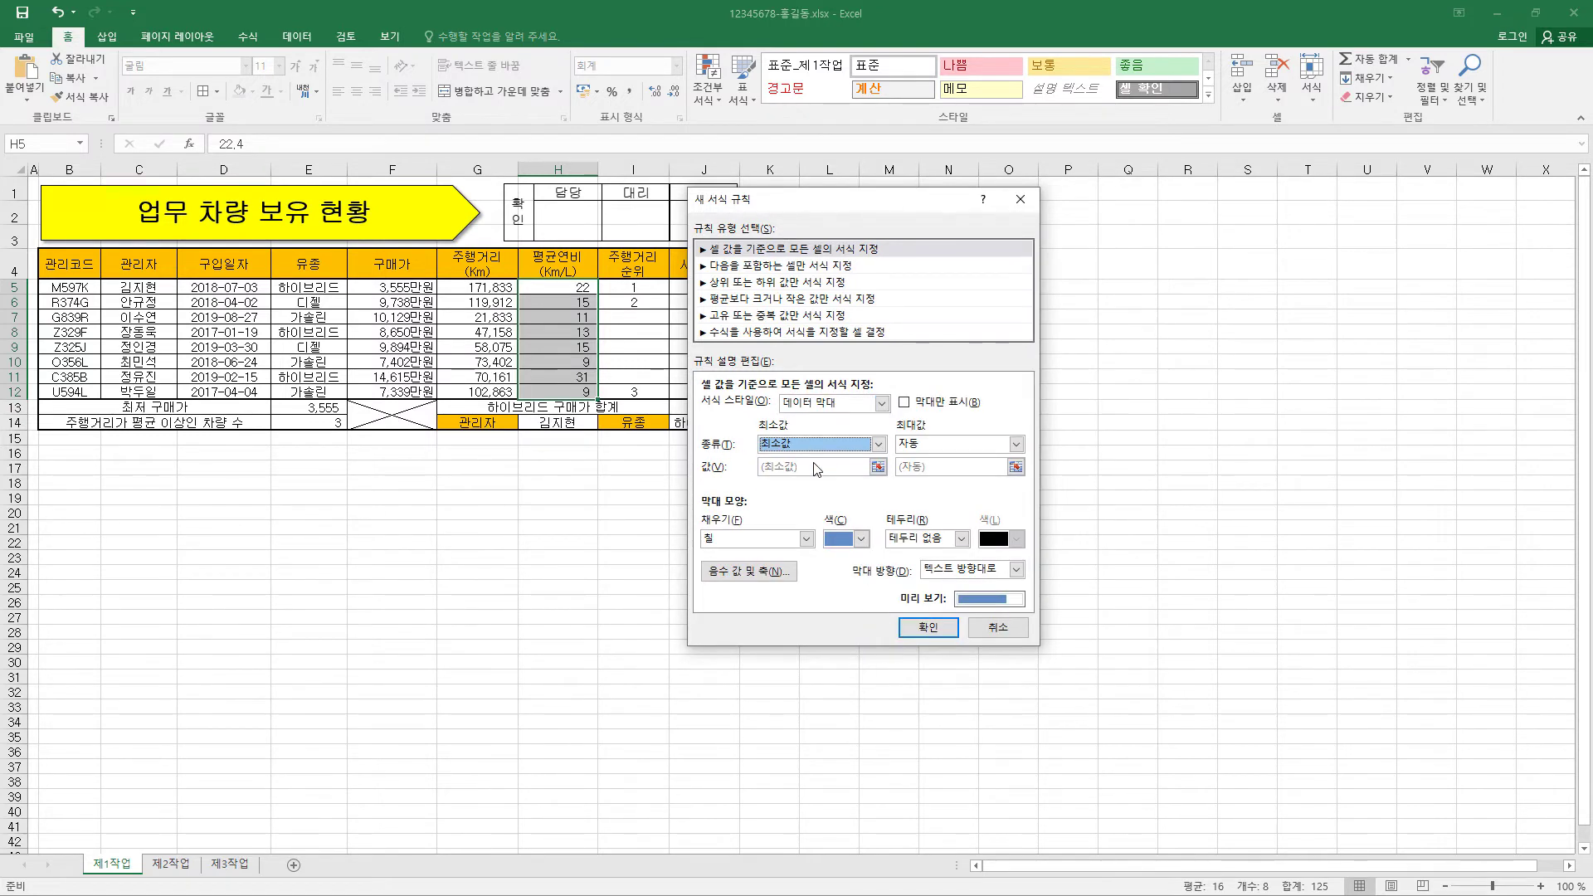
left_click(931, 445)
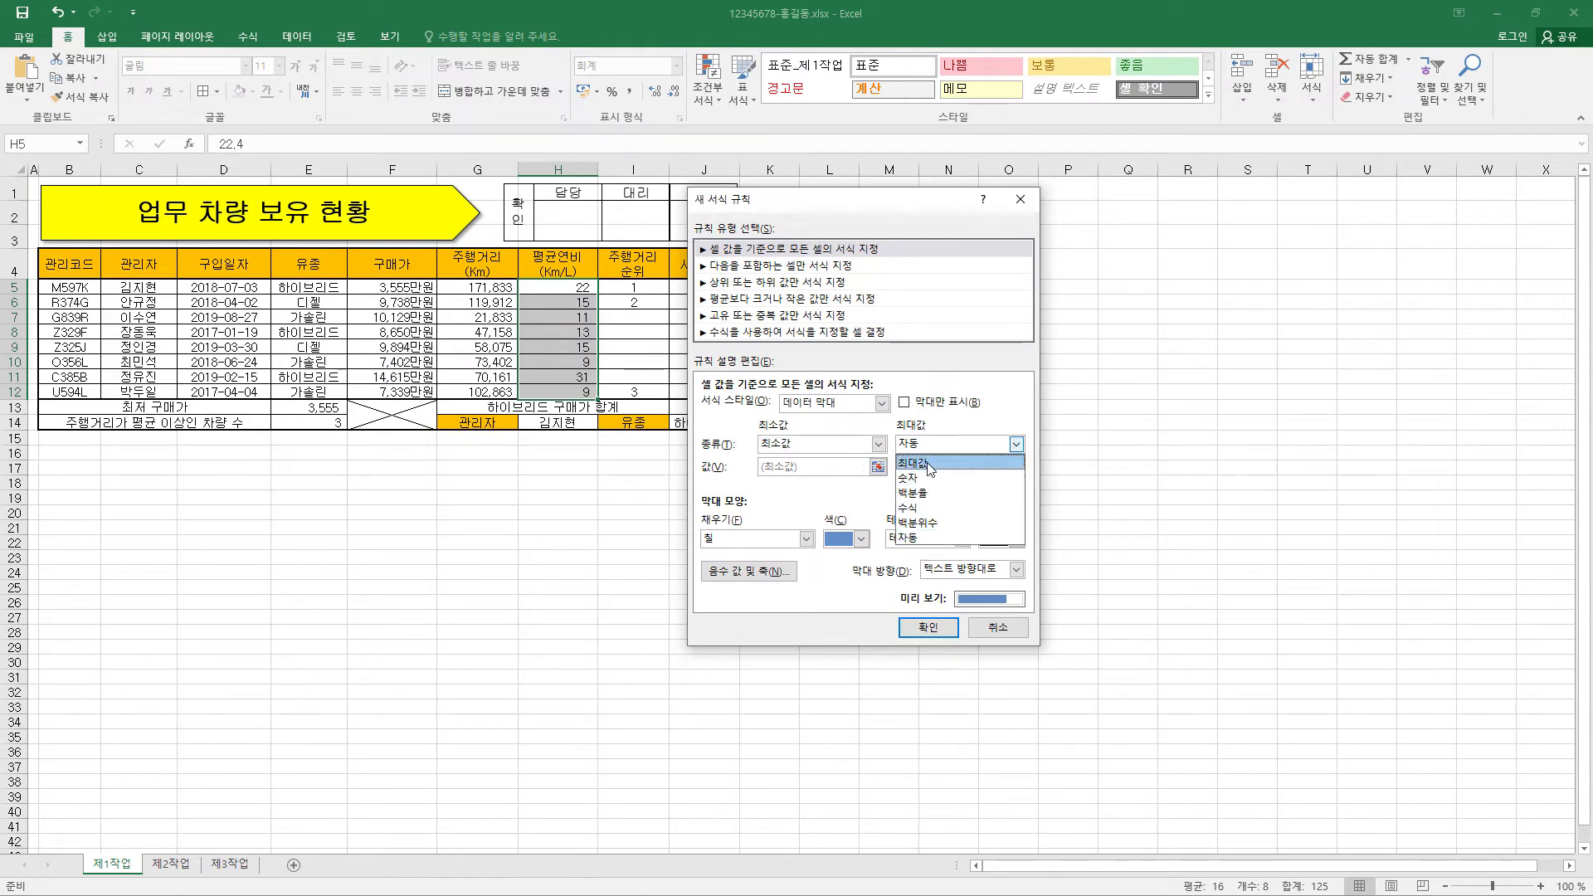
left_click(930, 470)
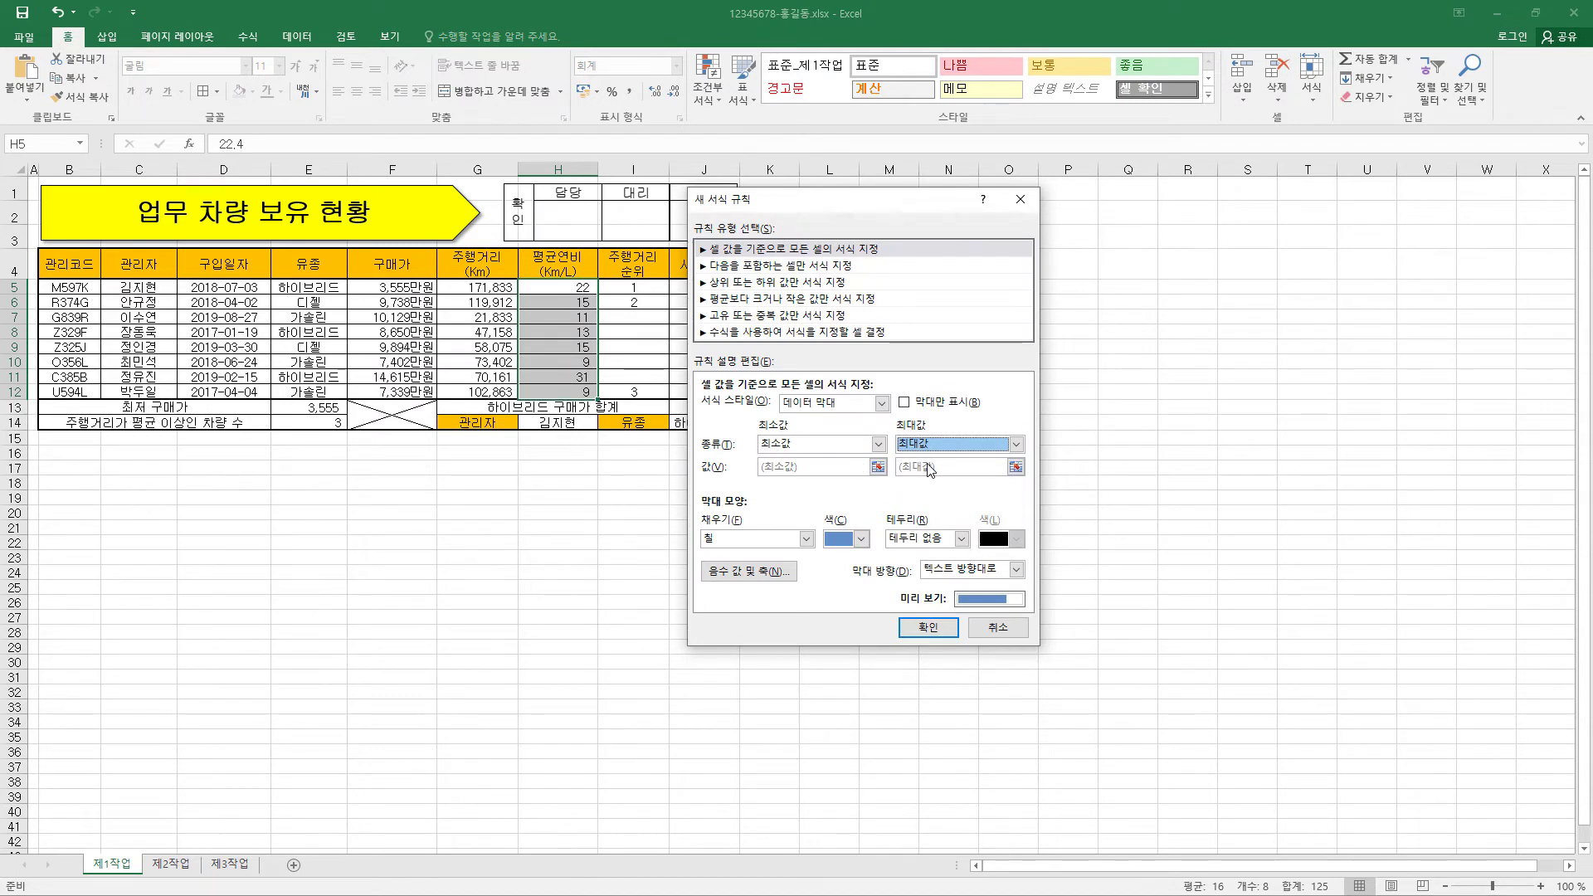
Set the data bar colour to standard green and apply the rule to H5:H12.
left_click(862, 540)
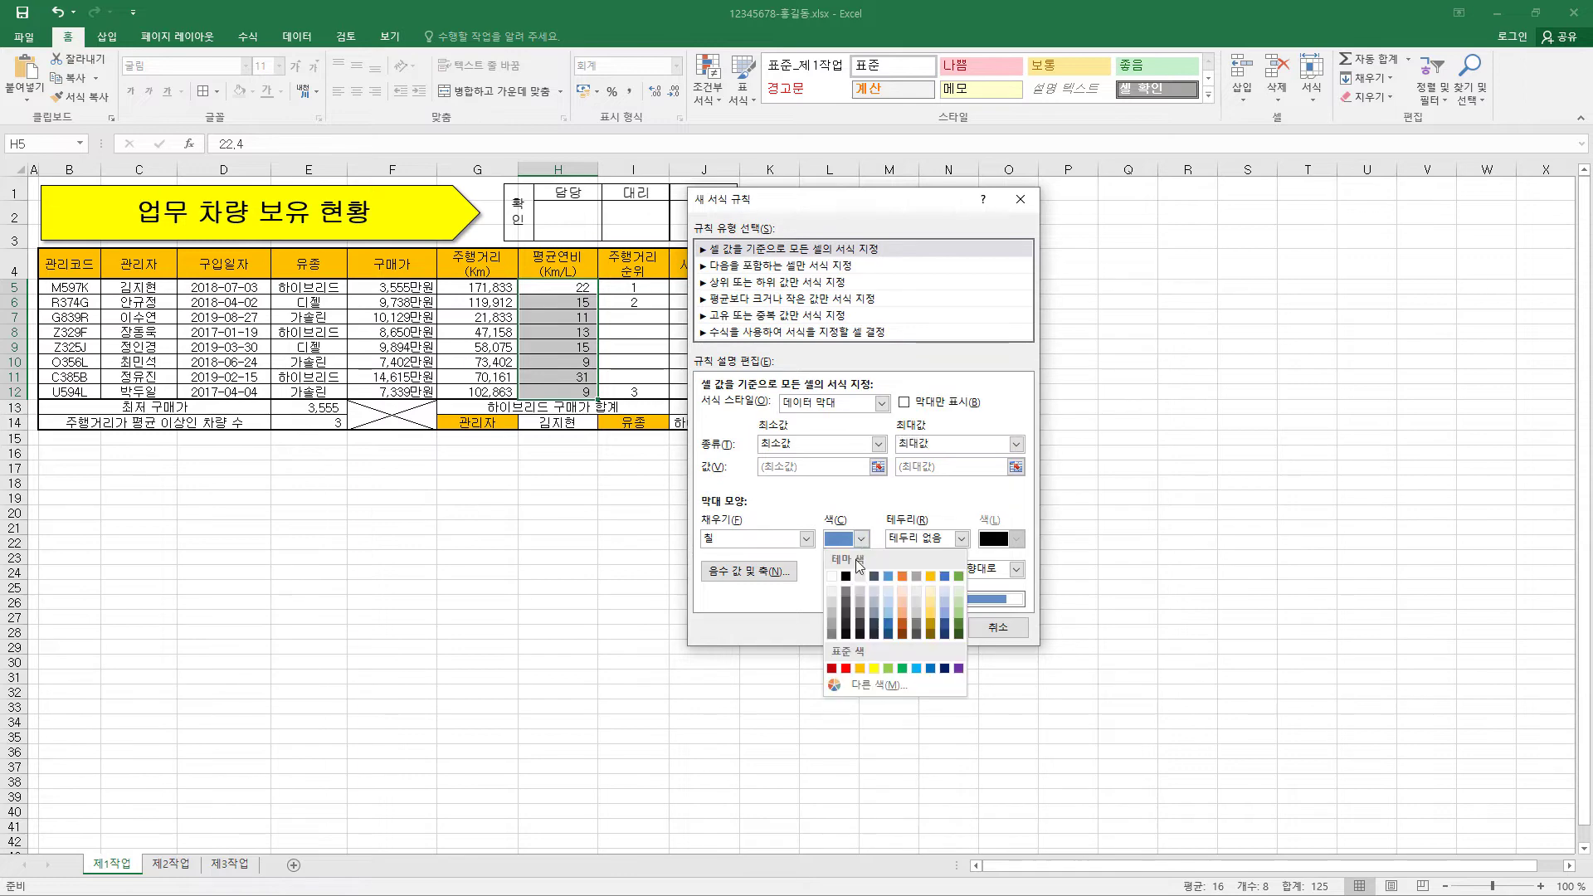
left_click(901, 669)
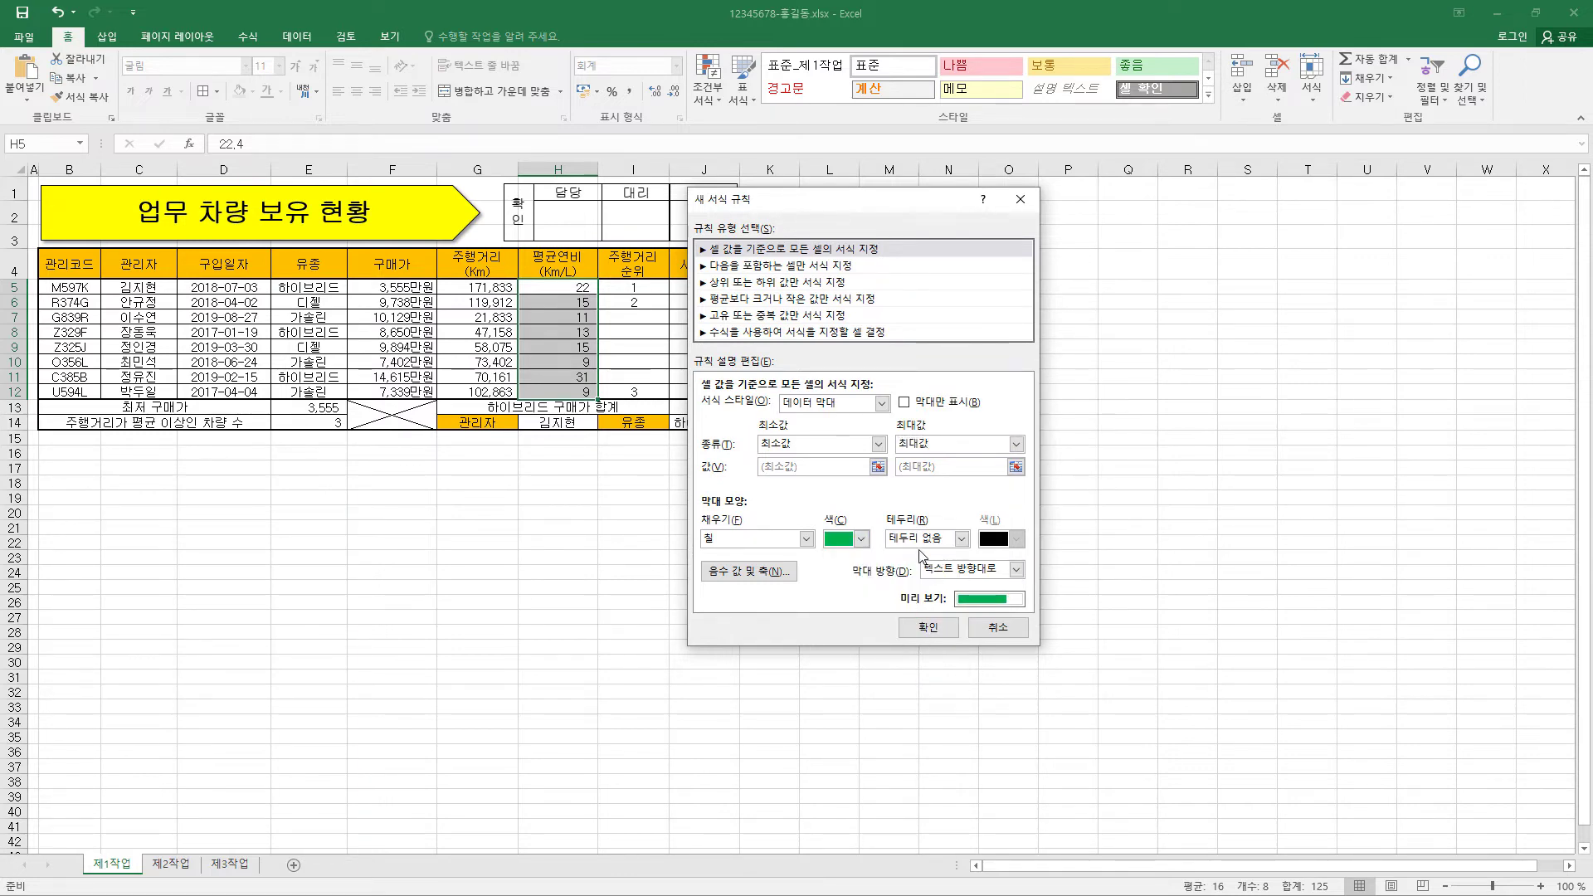
left_click(929, 636)
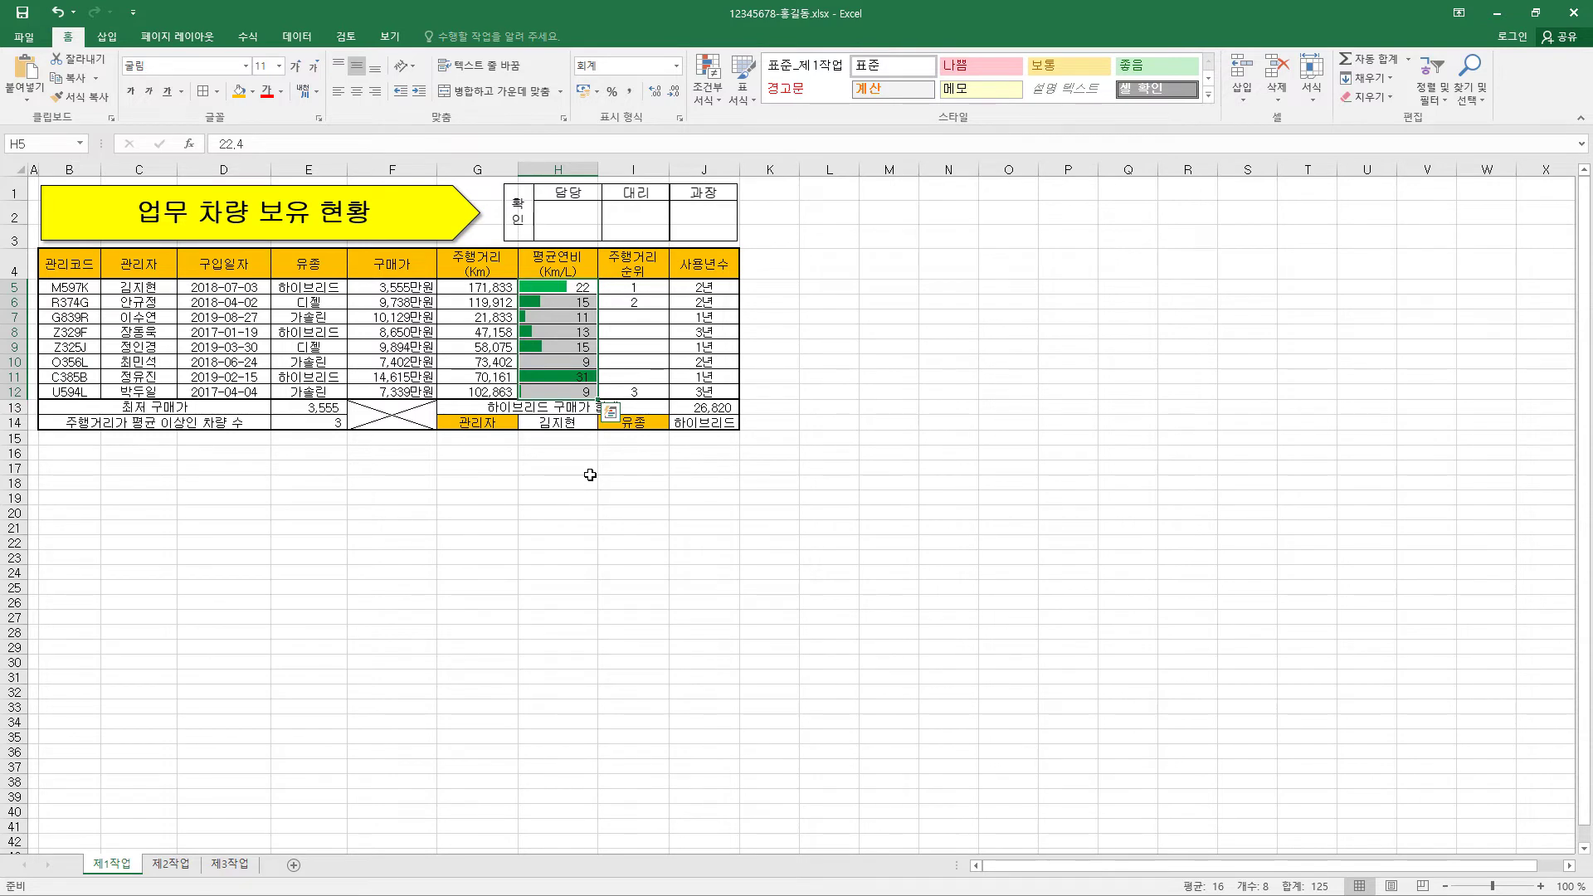
Clear the value in H5 and copy the table range B4:H12 on the 제1작업 sheet.
key("BackSpace")
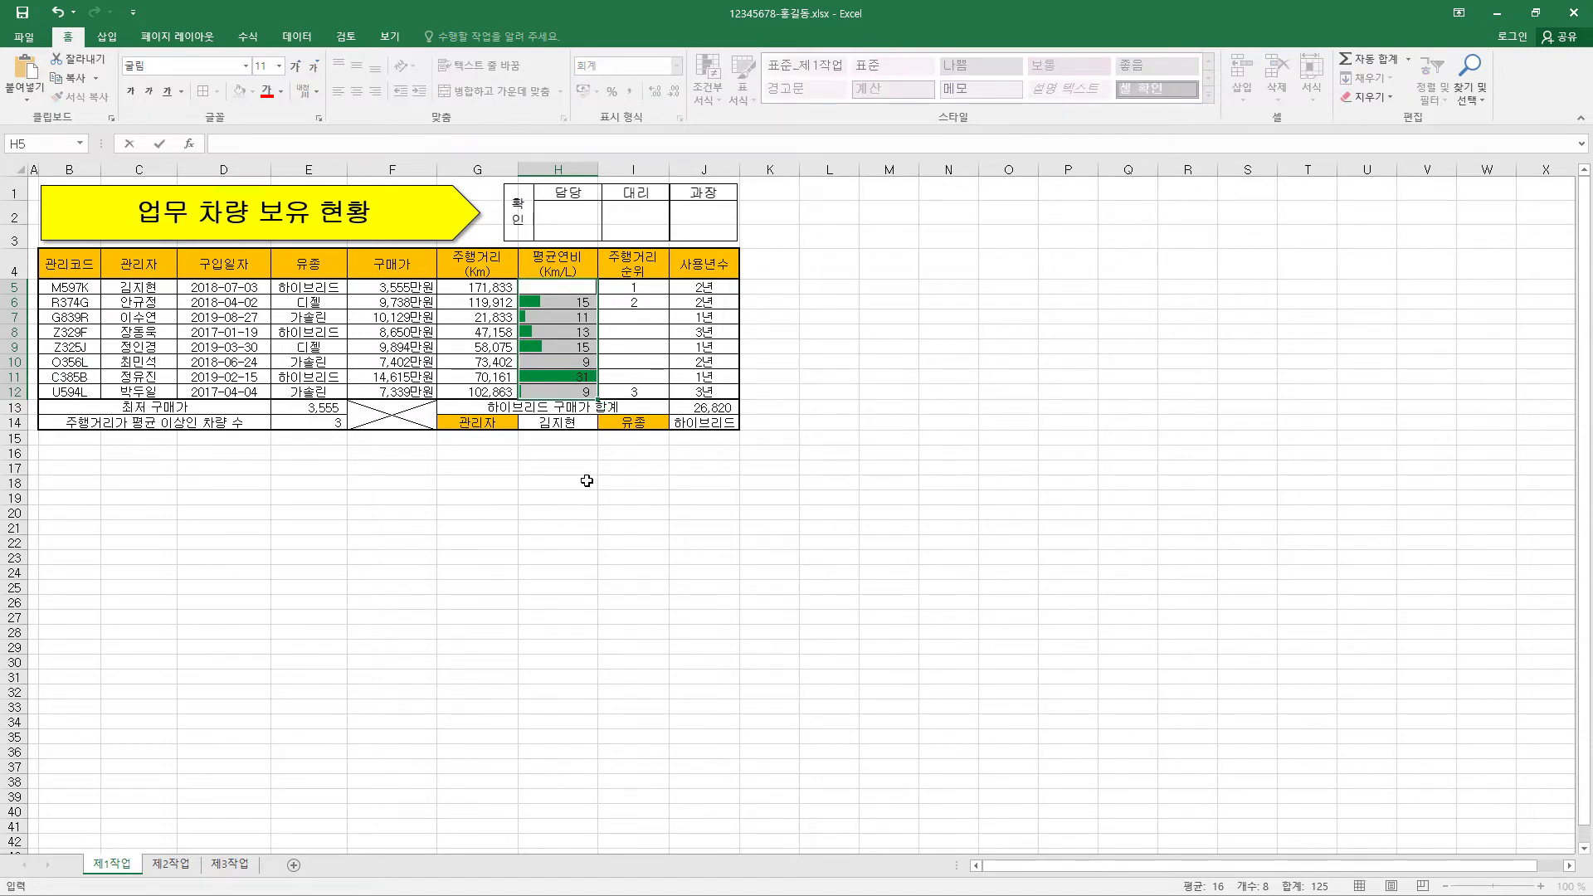
left_click_drag(73, 266, 544, 388)
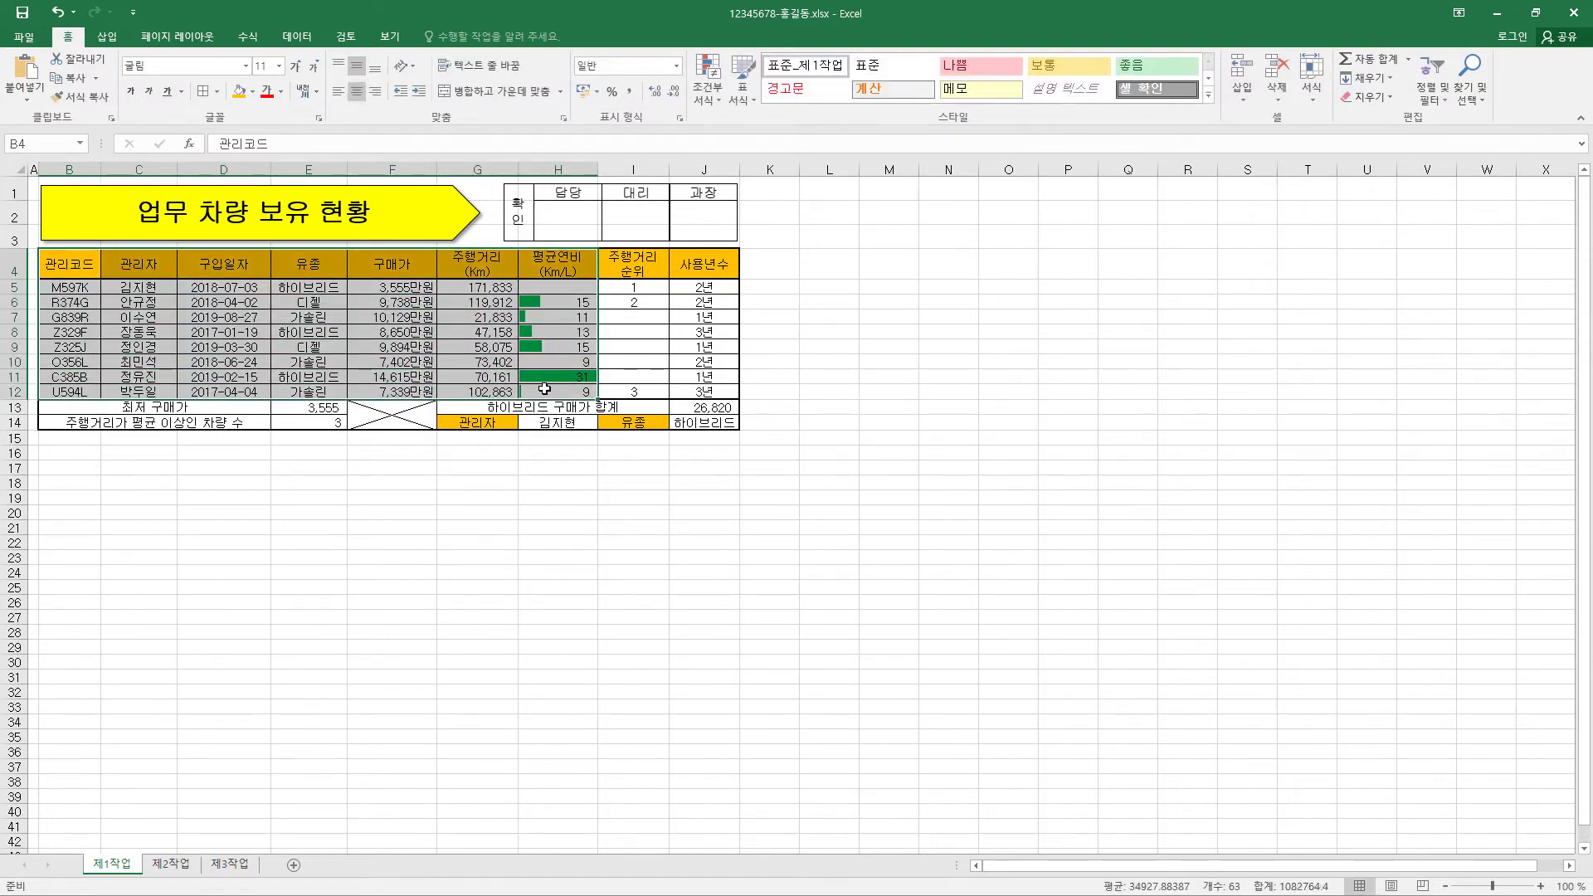
key("ctrl+c")
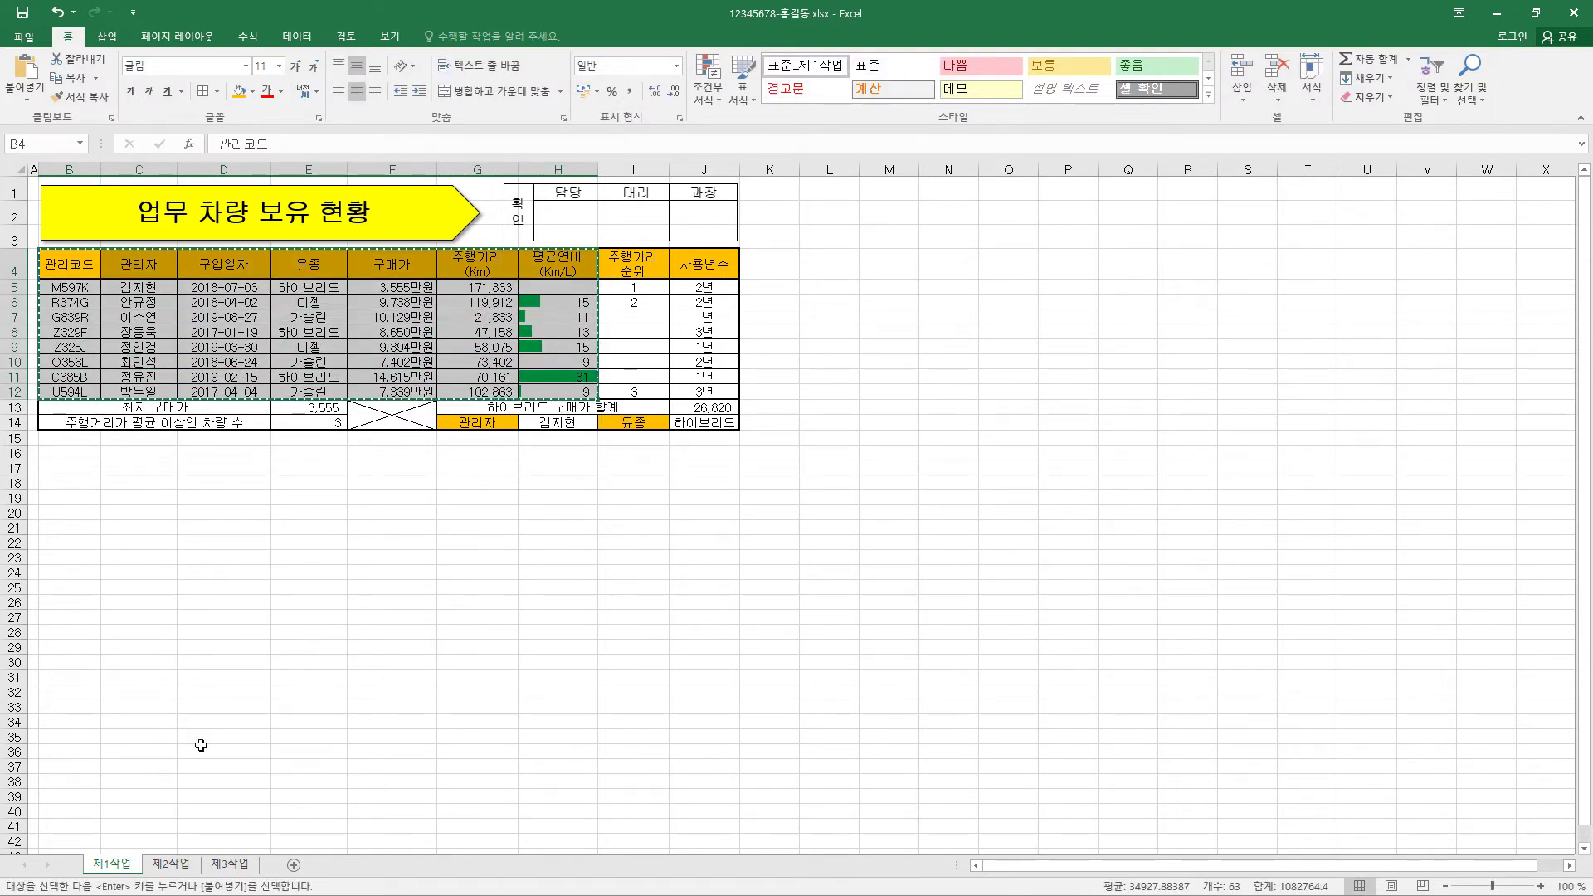
Paste the copied table into the 제2작업 sheet starting at B2, keeping the source column widths.
left_click(181, 866)
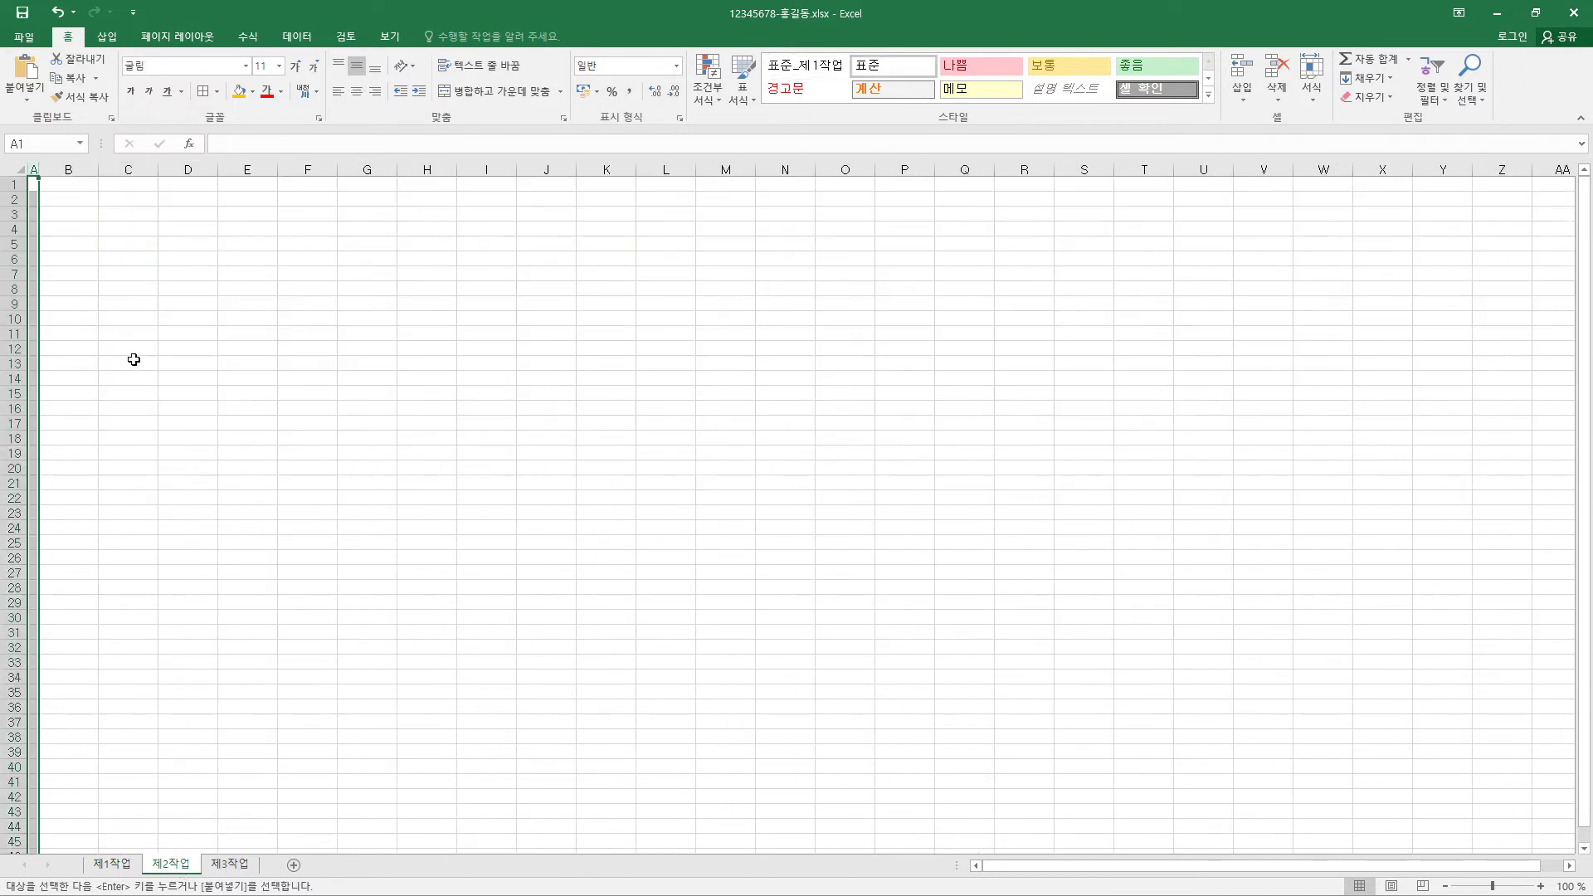
left_click(72, 218)
left_click(25, 91)
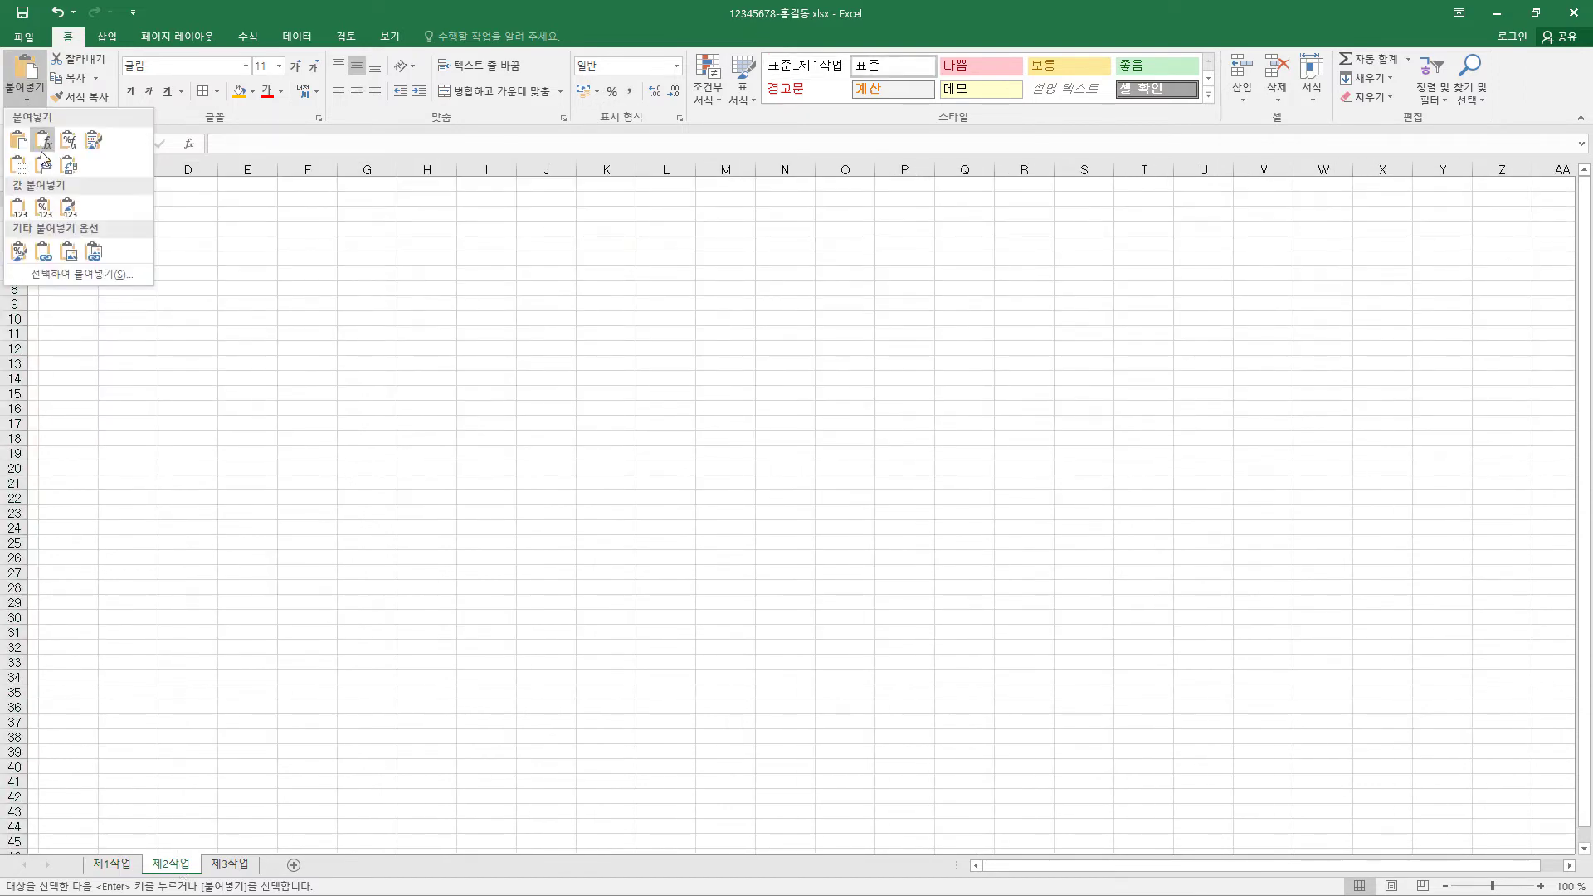
left_click(46, 172)
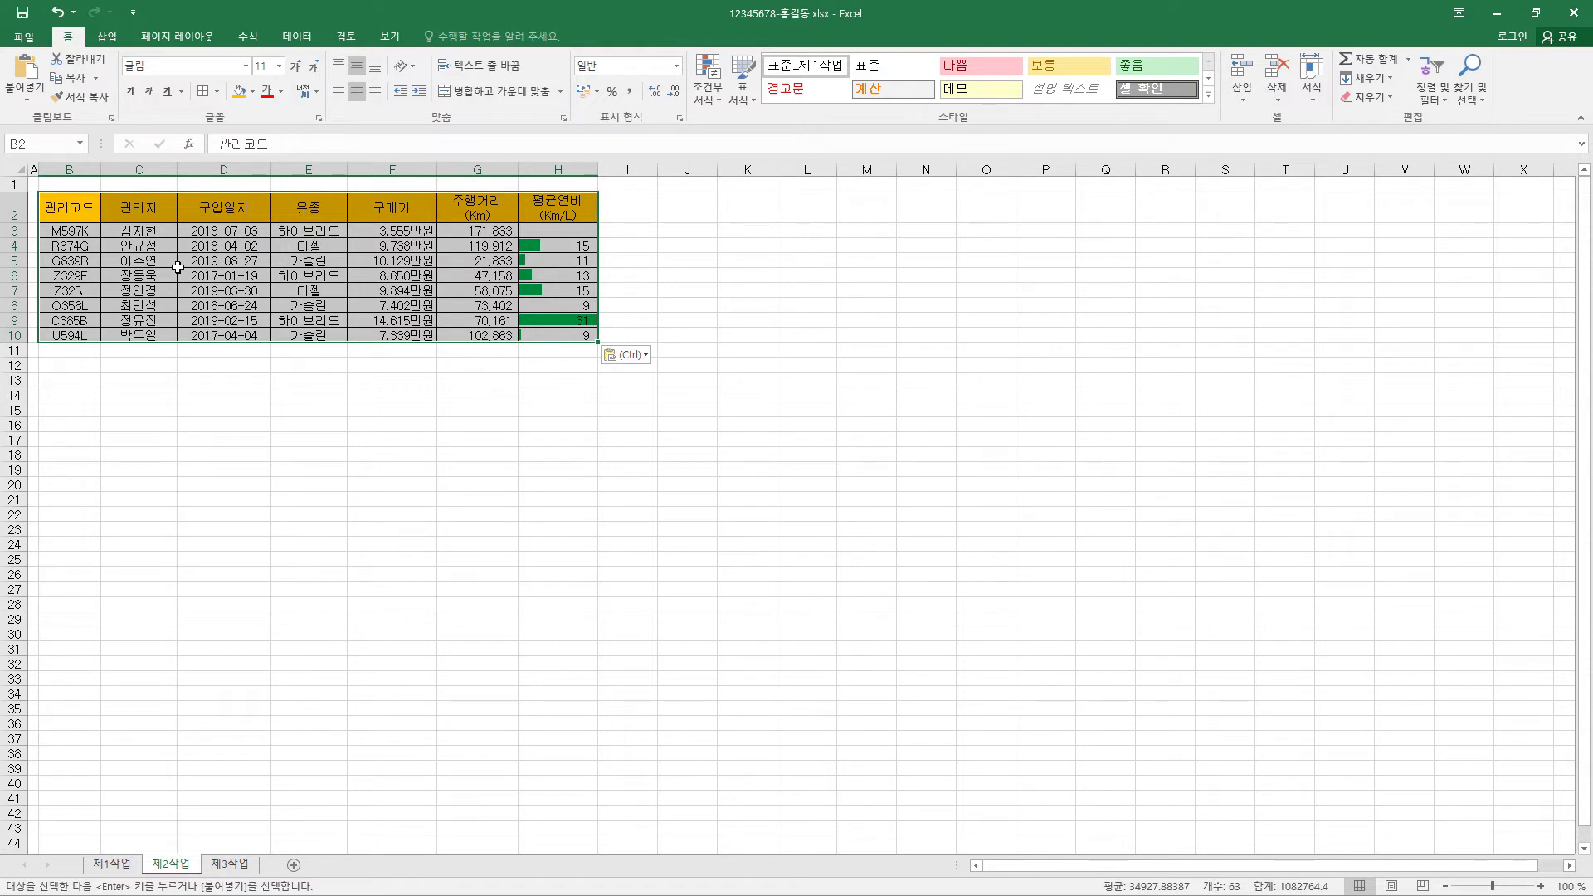
Copy the 유종 and 평균연비 header cells E2 and H2 into the criteria area starting at B13.
left_click(313, 209)
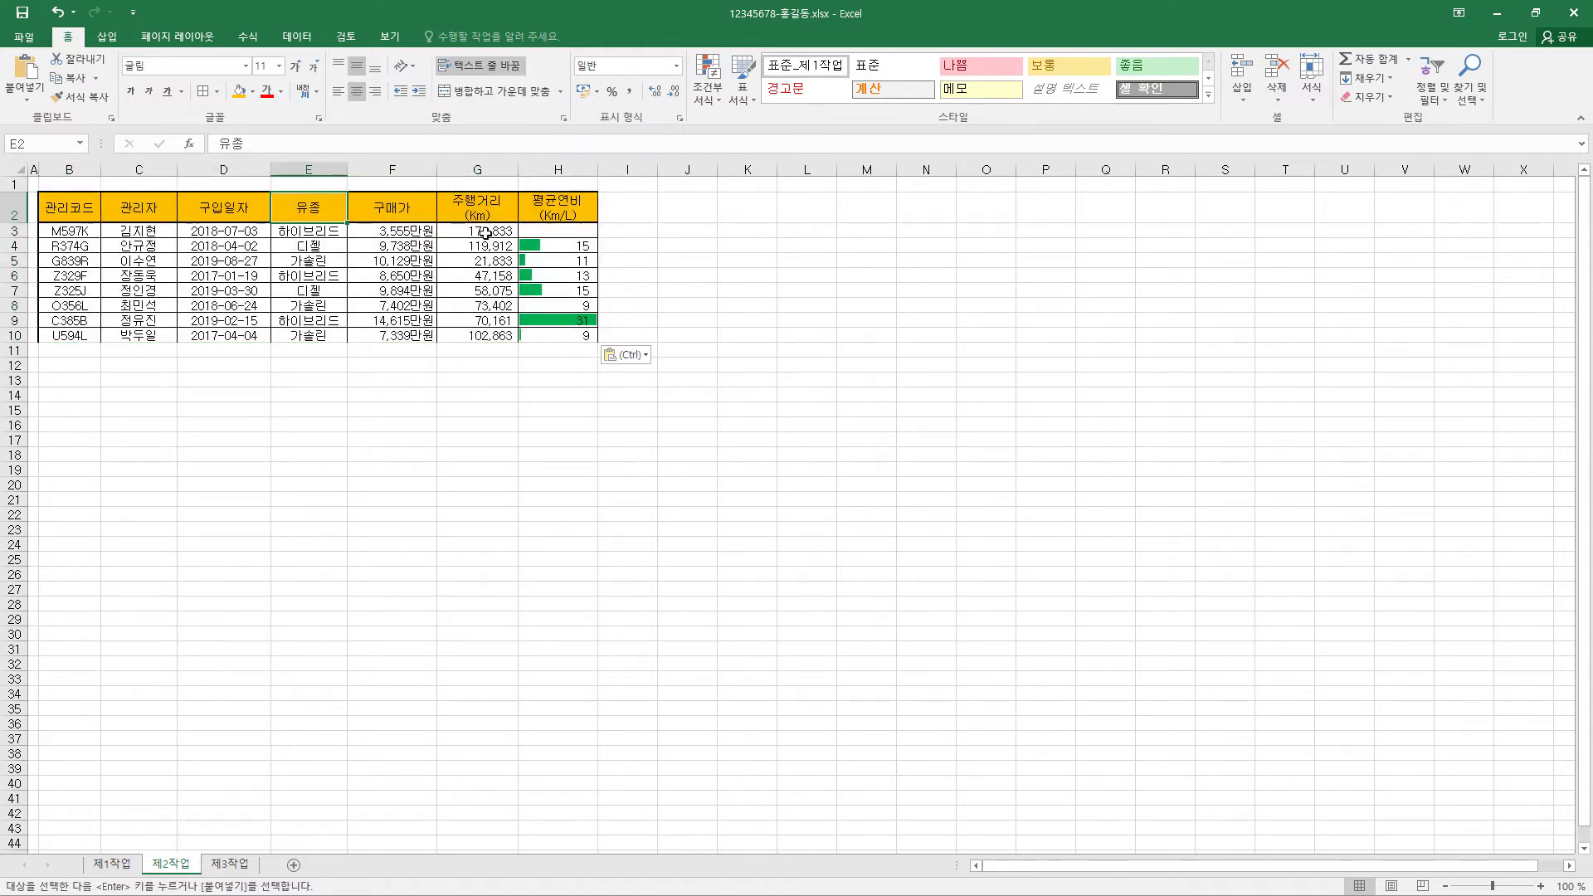
left_click(571, 207, "ctrl")
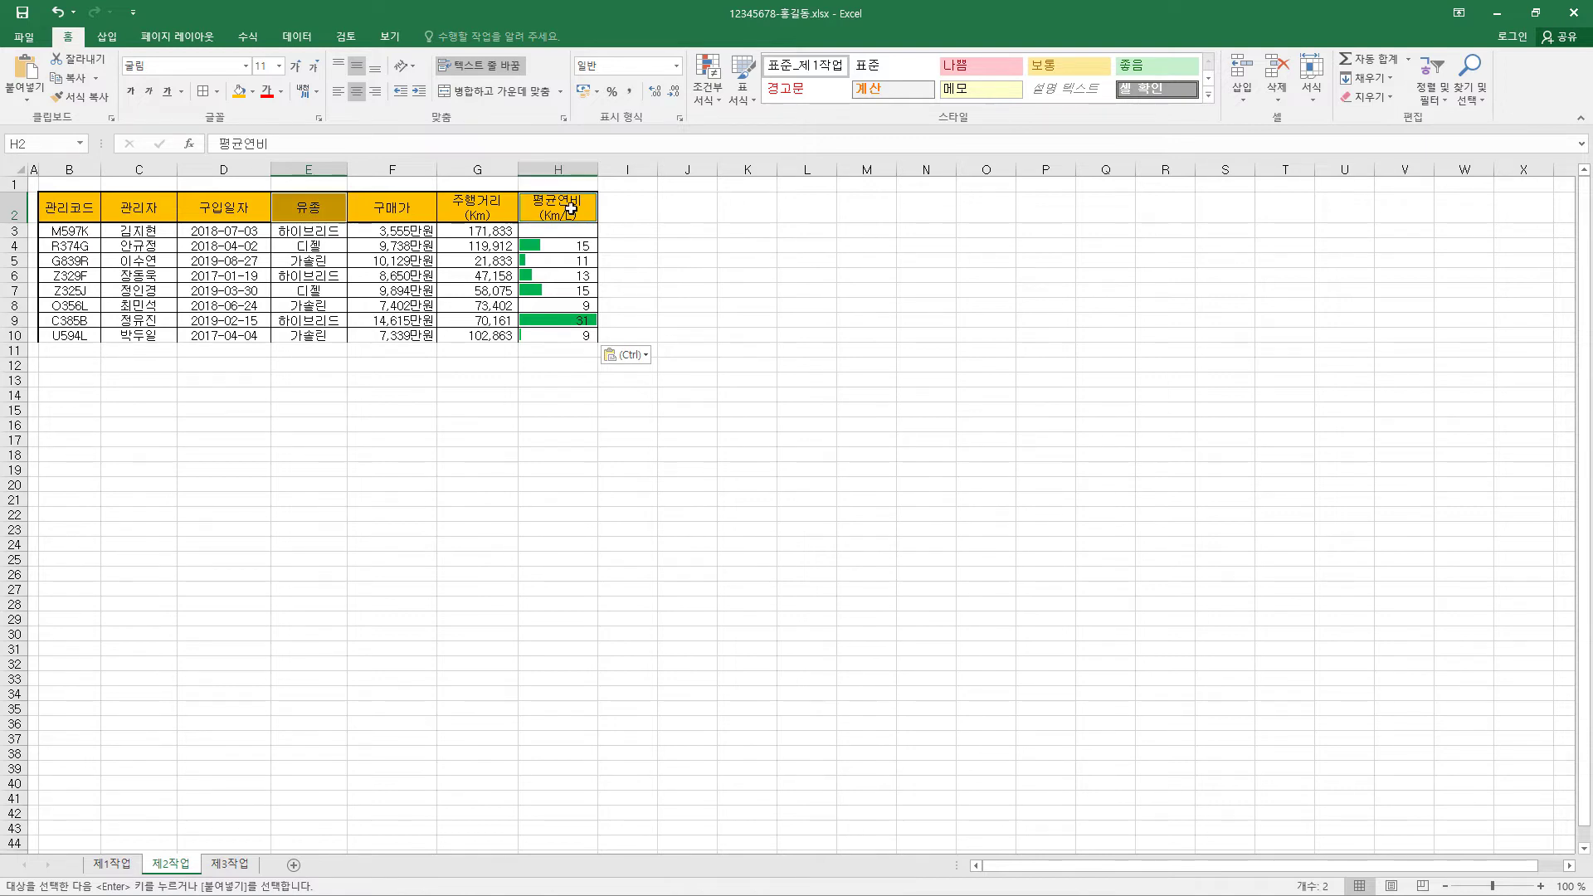
key("ctrl+z")
left_click(88, 377)
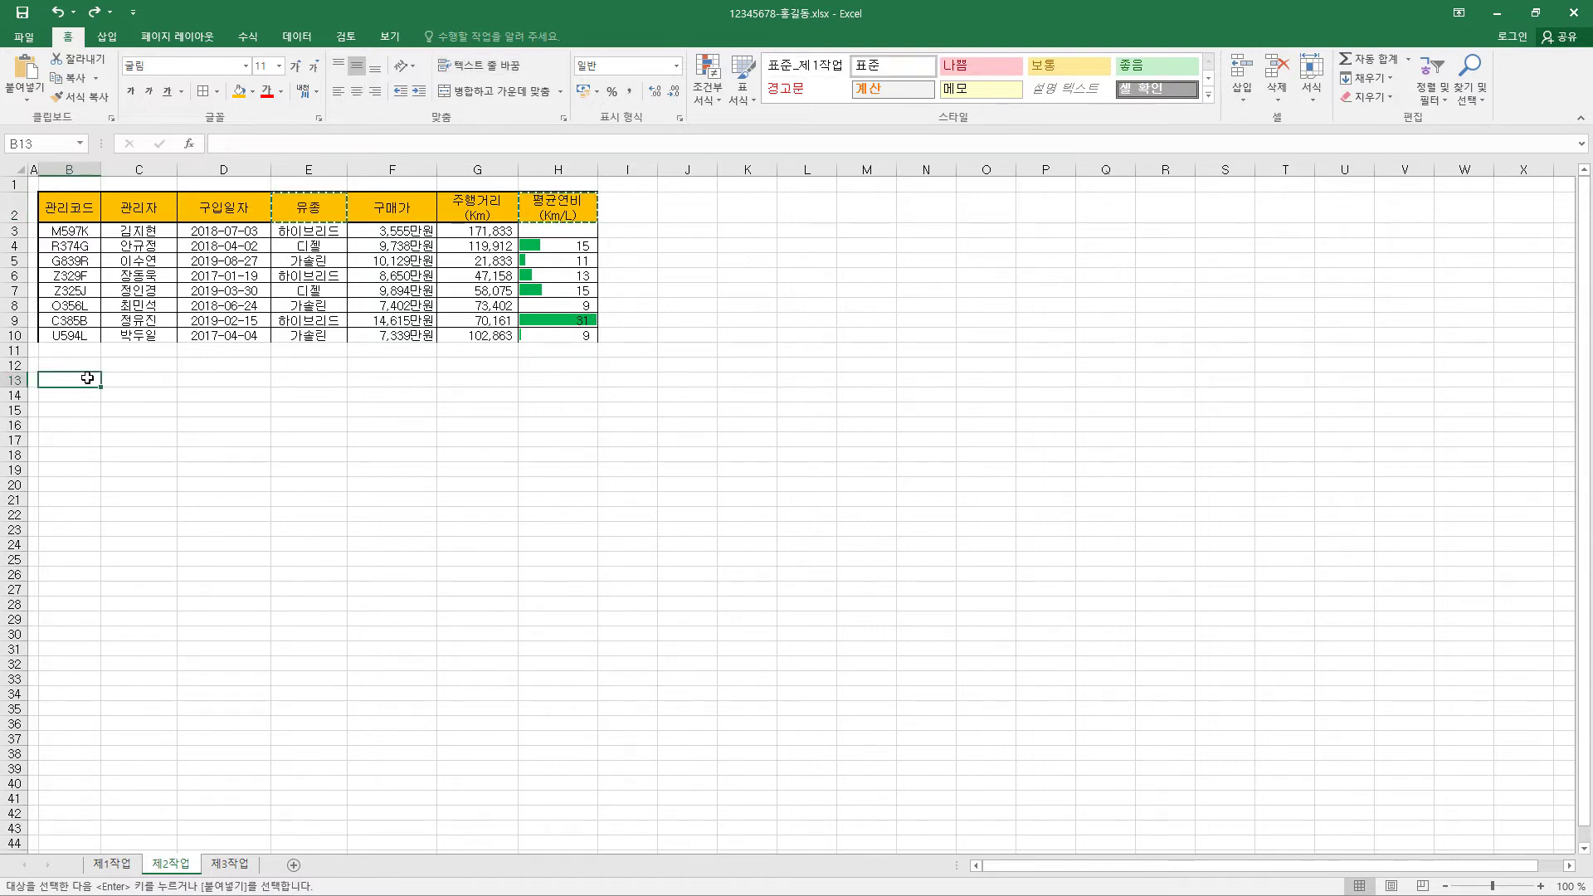
key("ctrl+v")
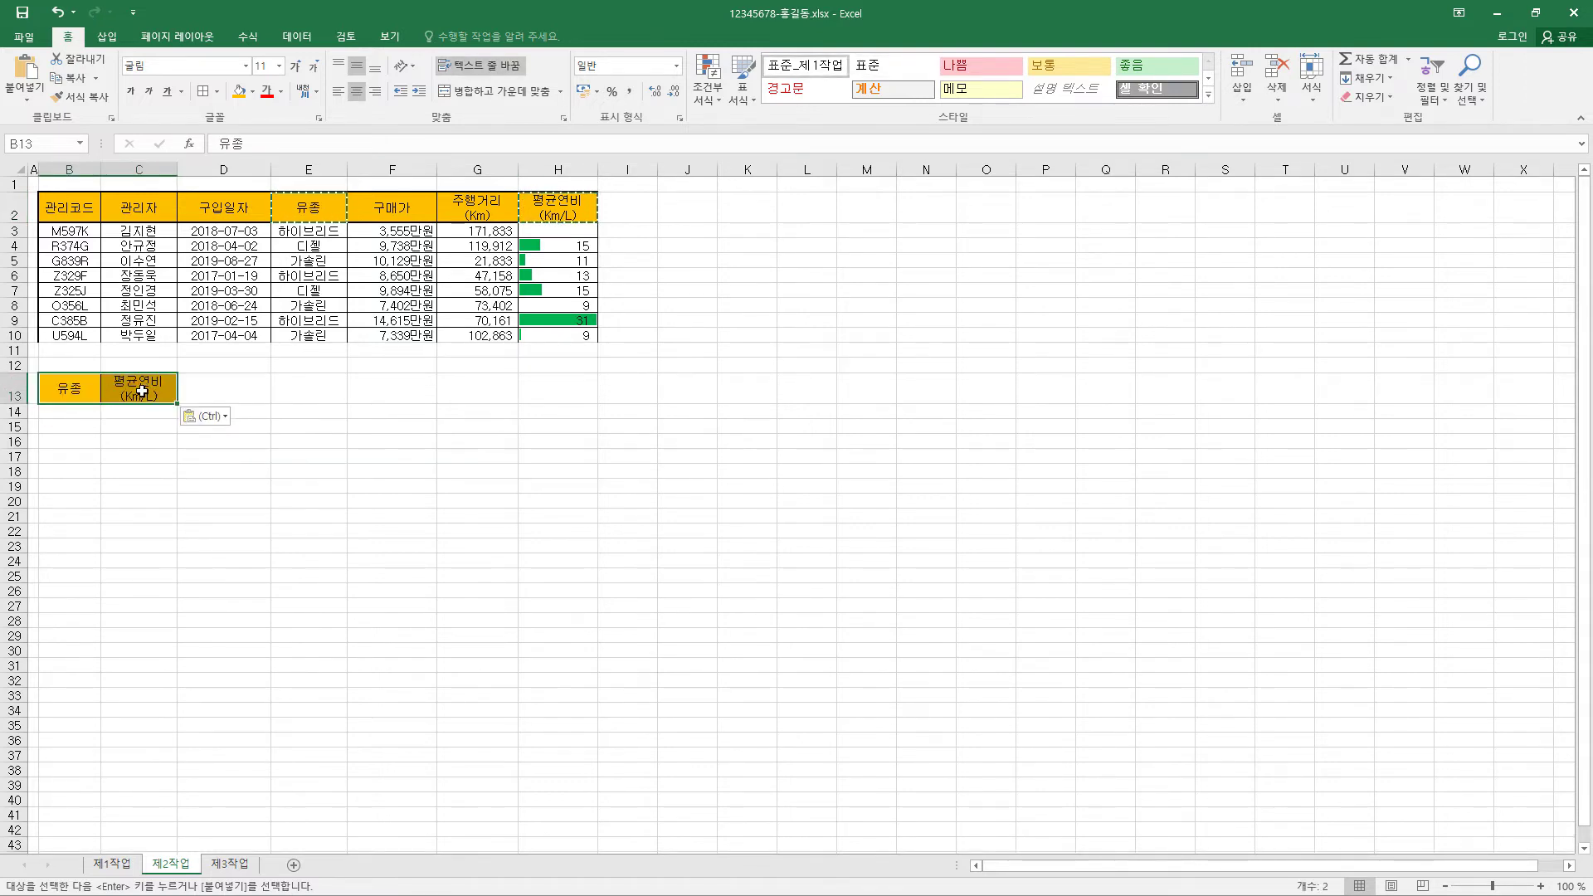
Enter the OR criteria under the copied headers: 디젤 in B14 and <=10 in C15.
left_click(76, 390)
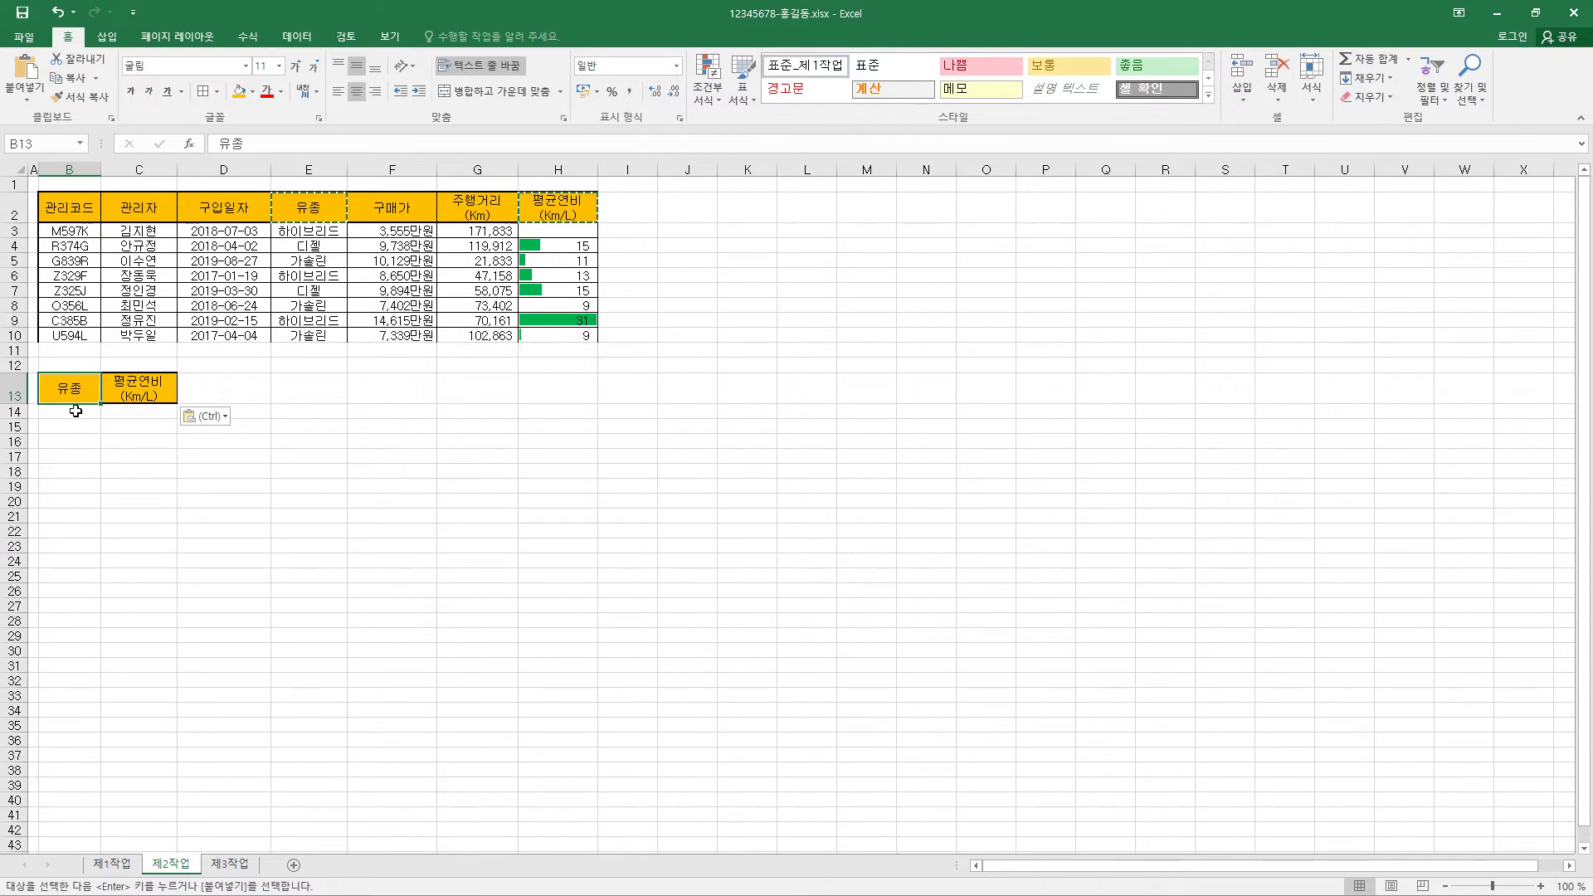
left_click(76, 411)
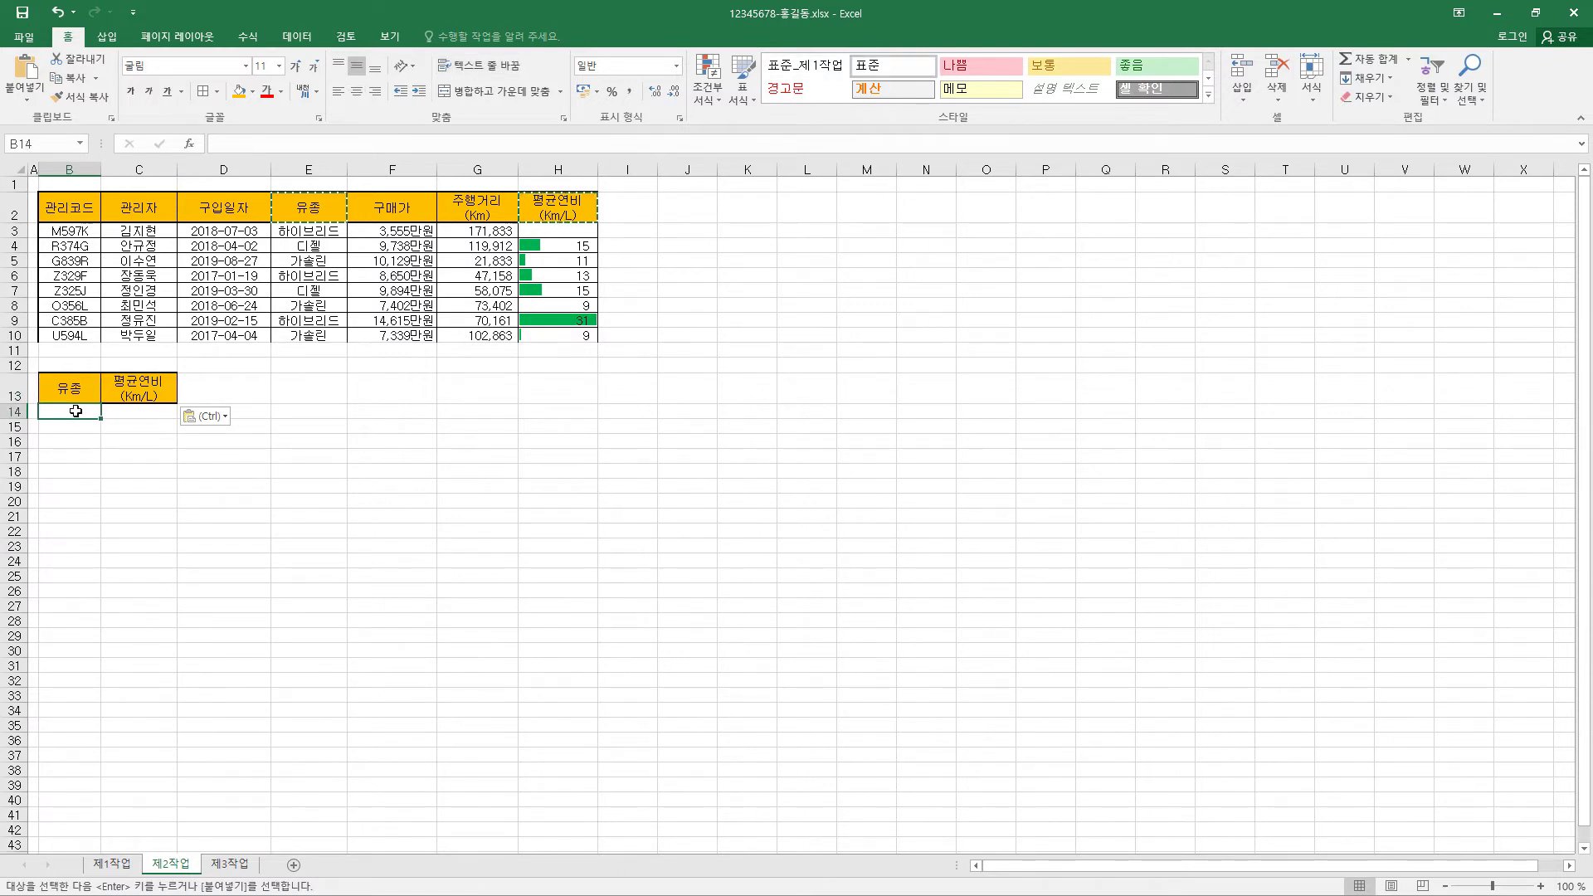
type("디제")
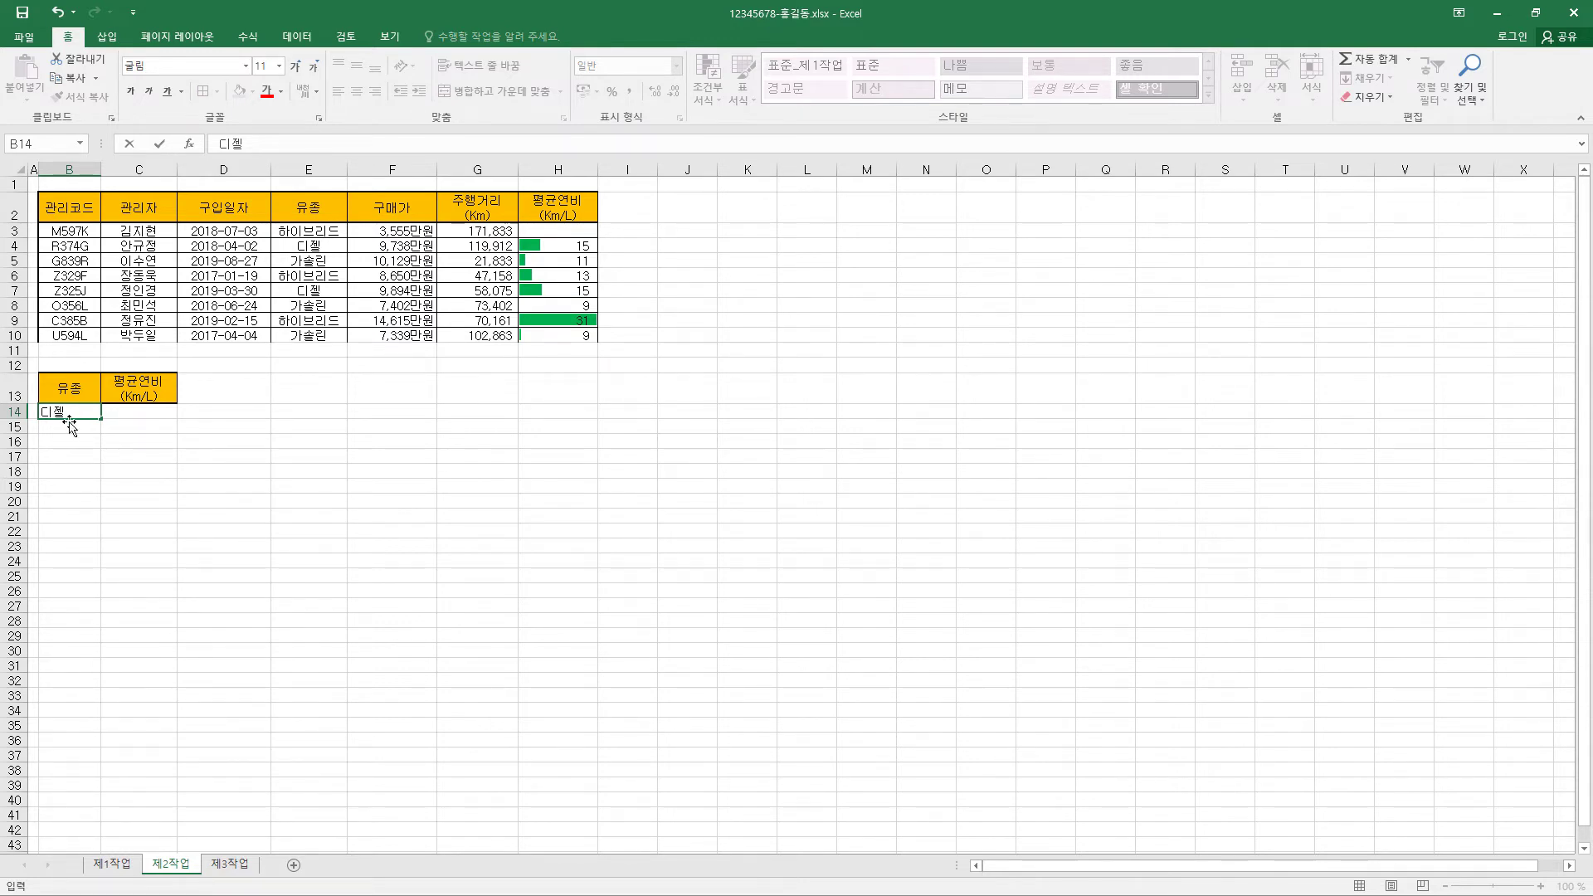
left_click(136, 409)
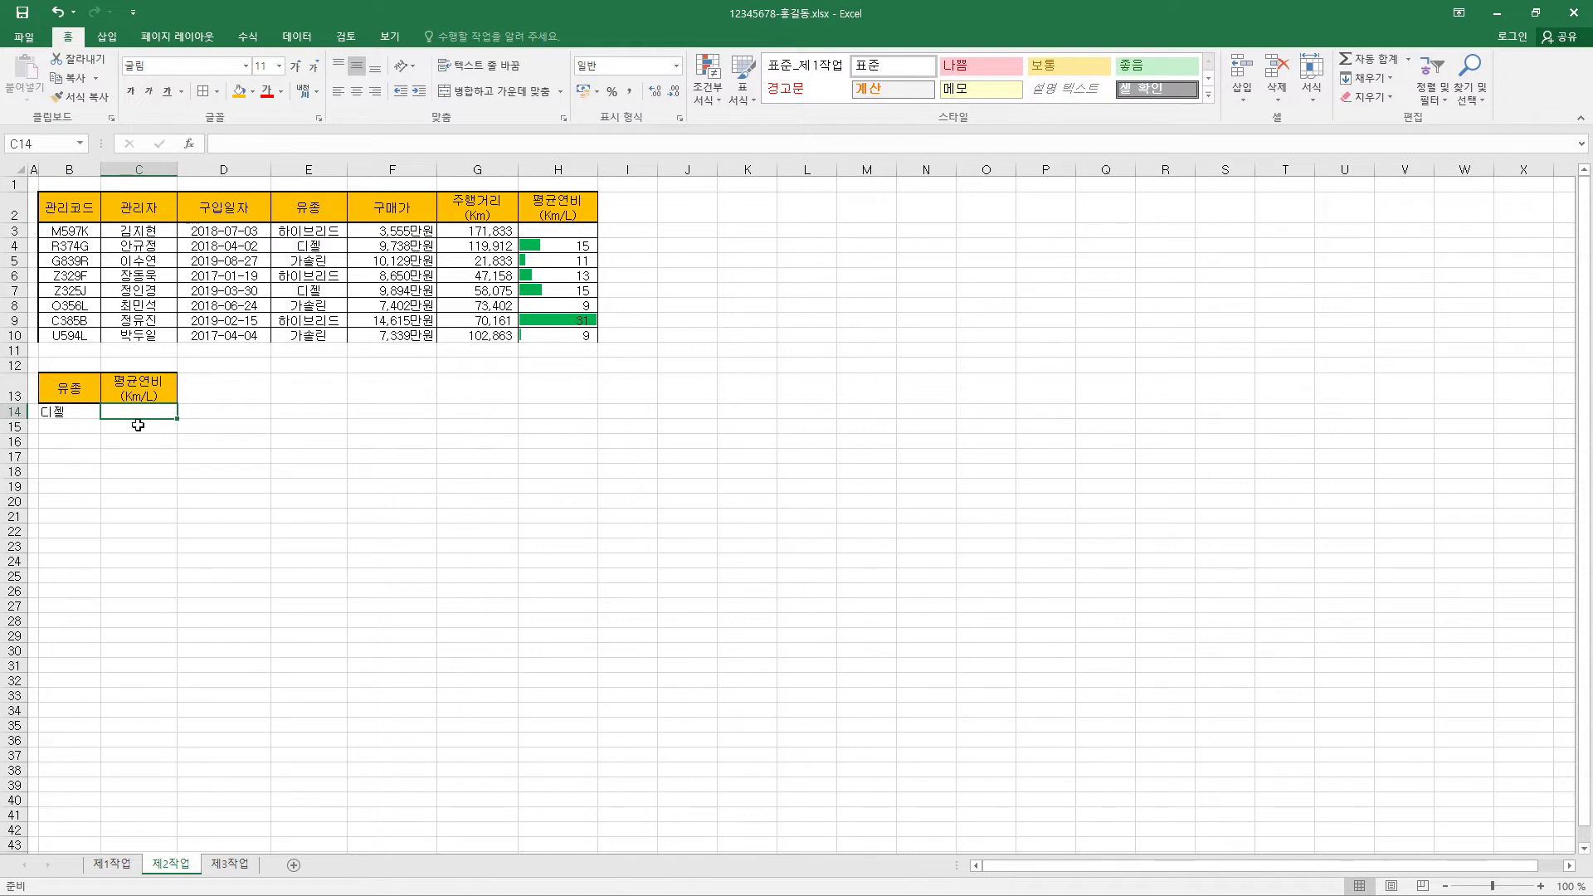
left_click(138, 424)
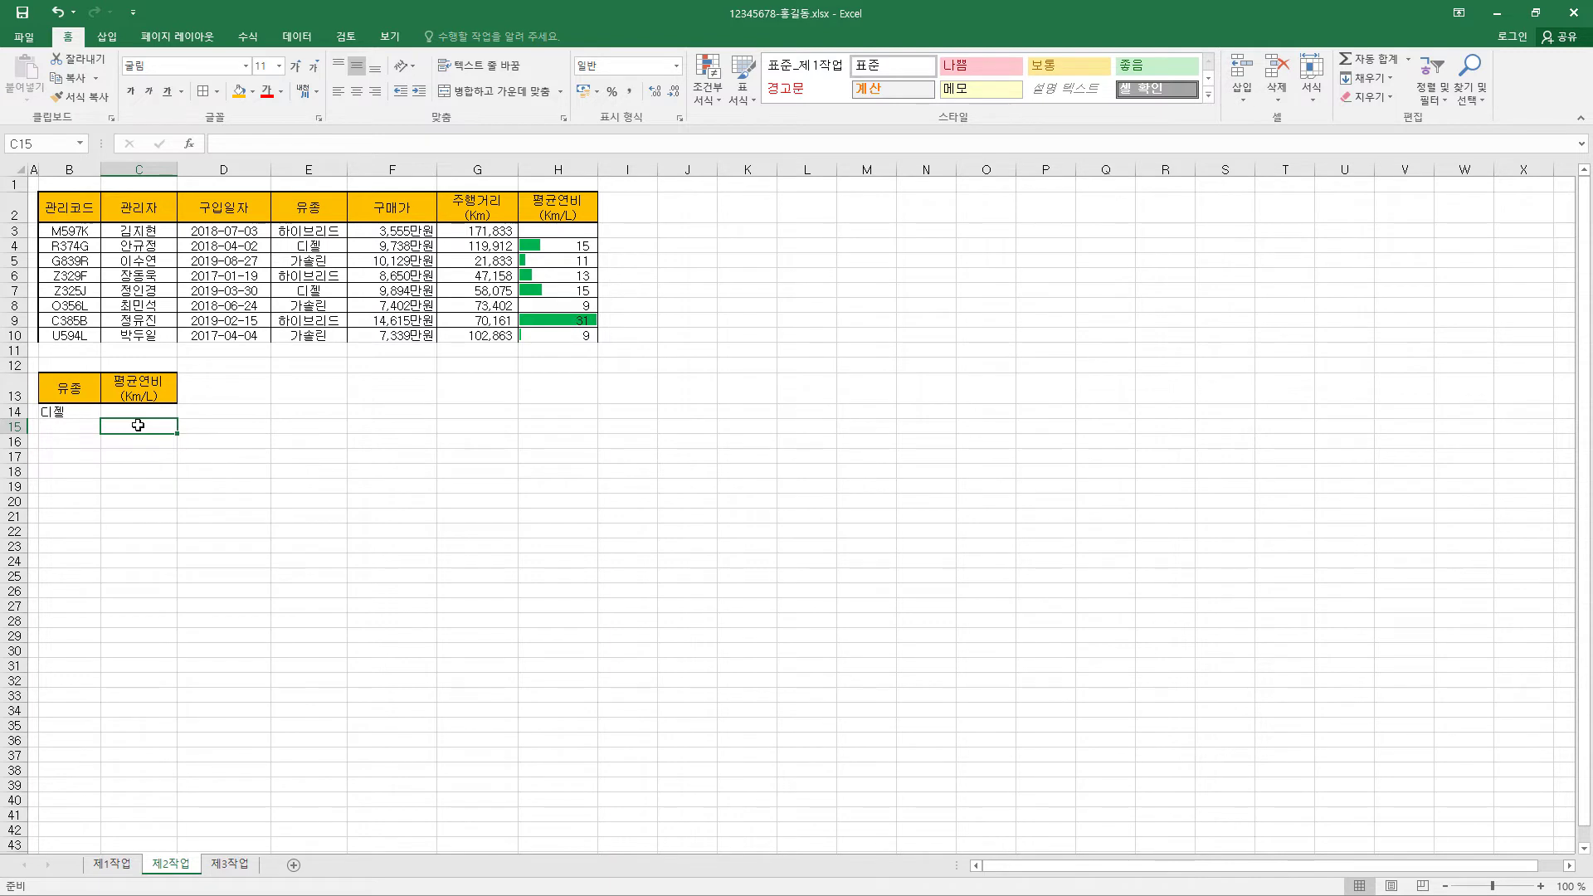
type("<=10")
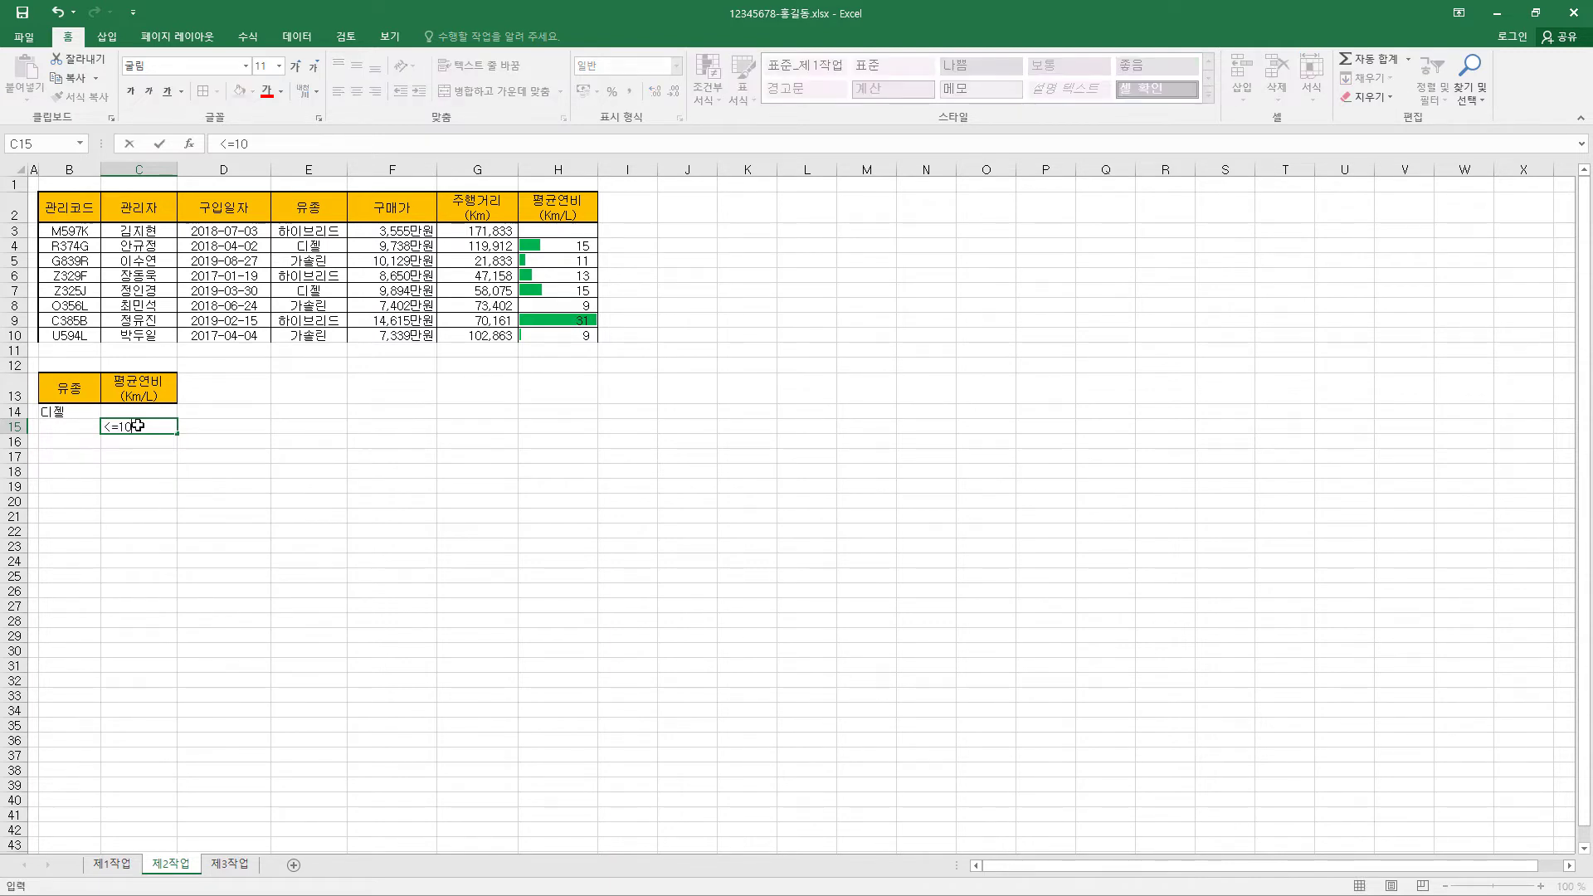
key("Return")
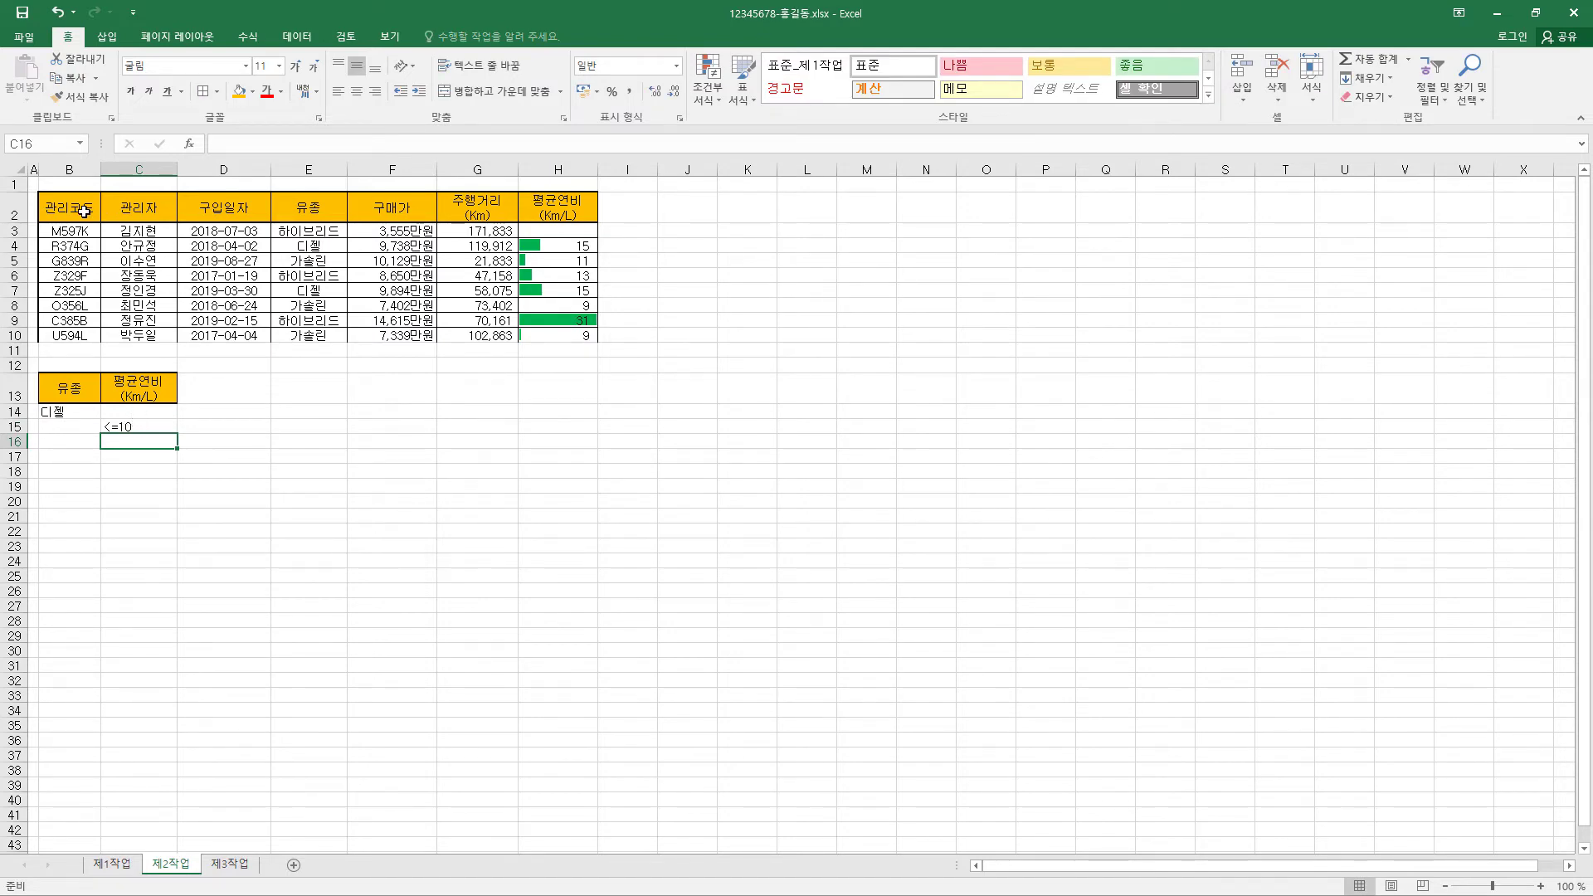
Run an advanced filter (고급 필터) on B2:H10 with criteria range B13:C15, copying the results to B18.
left_click_drag(89, 208, 539, 206)
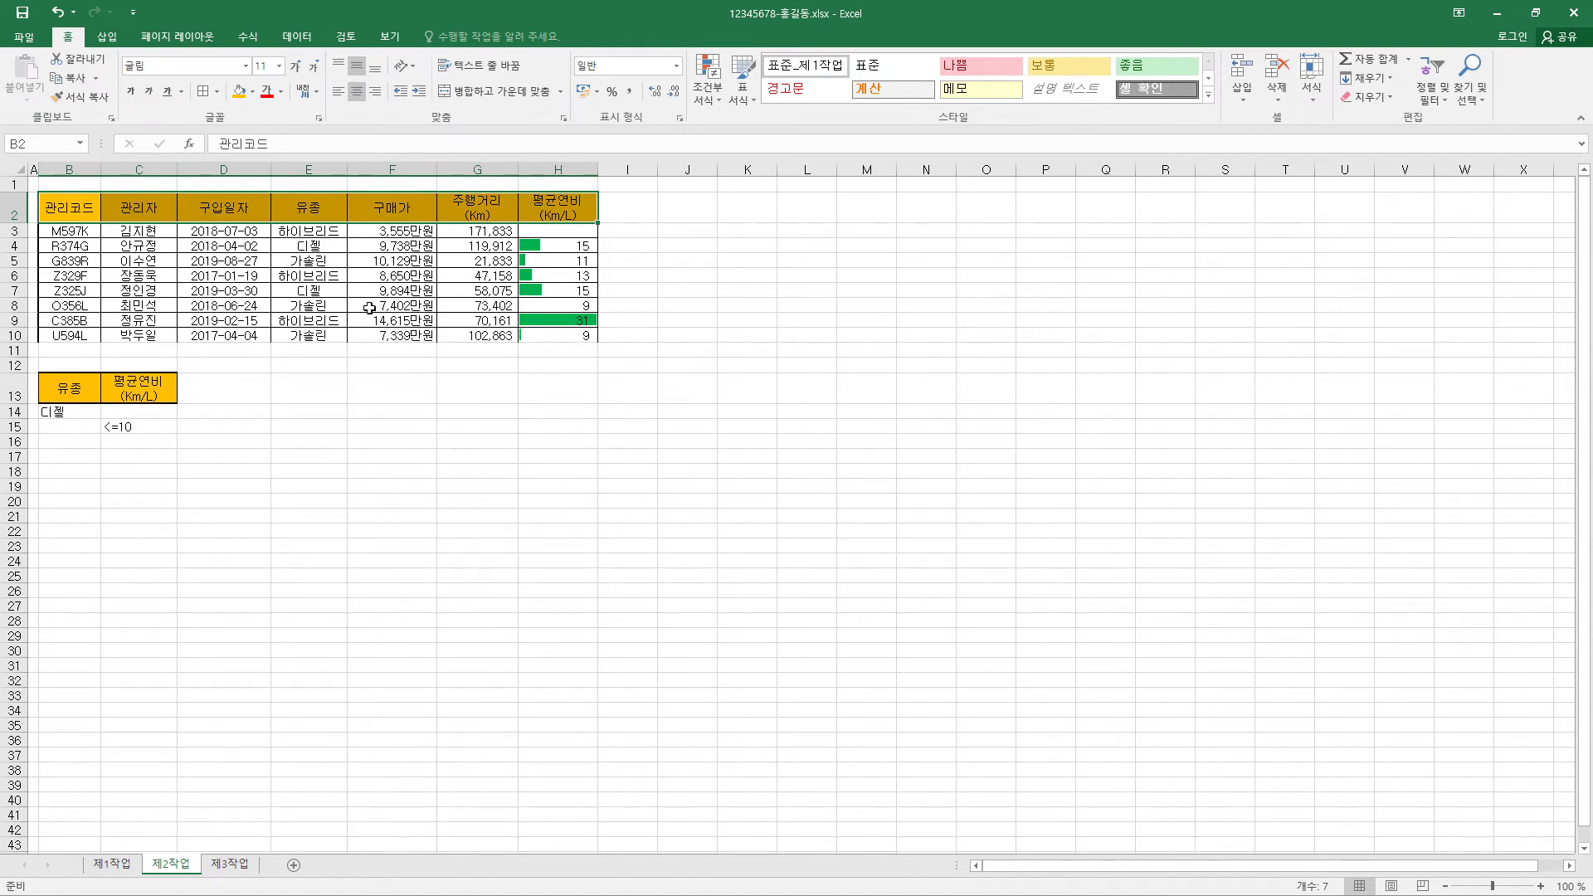
left_click_drag(67, 210, 581, 336)
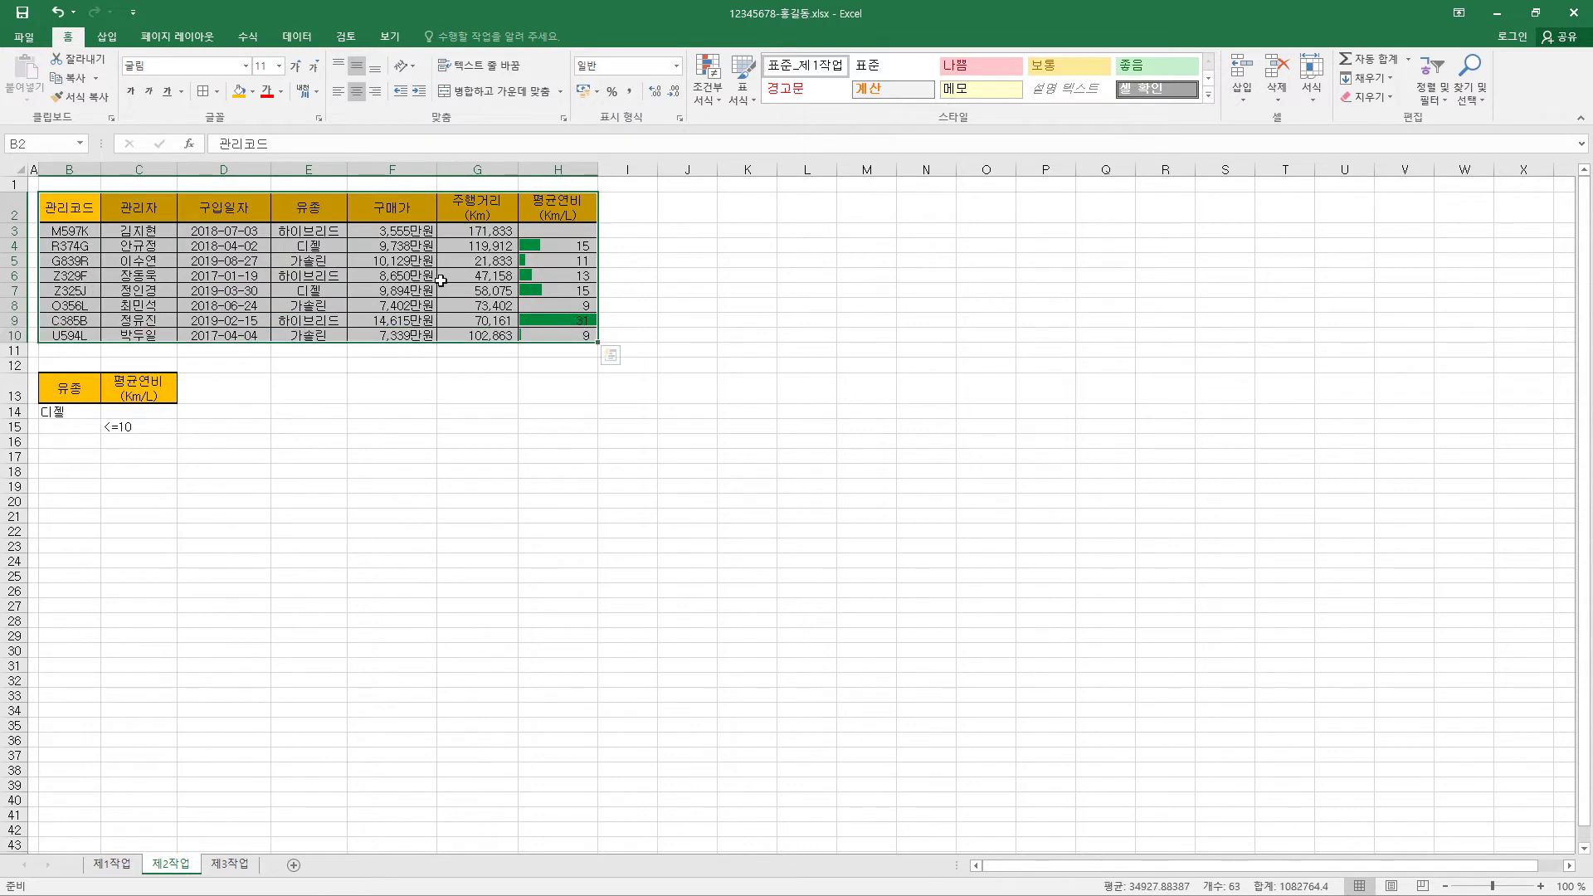
left_click(297, 38)
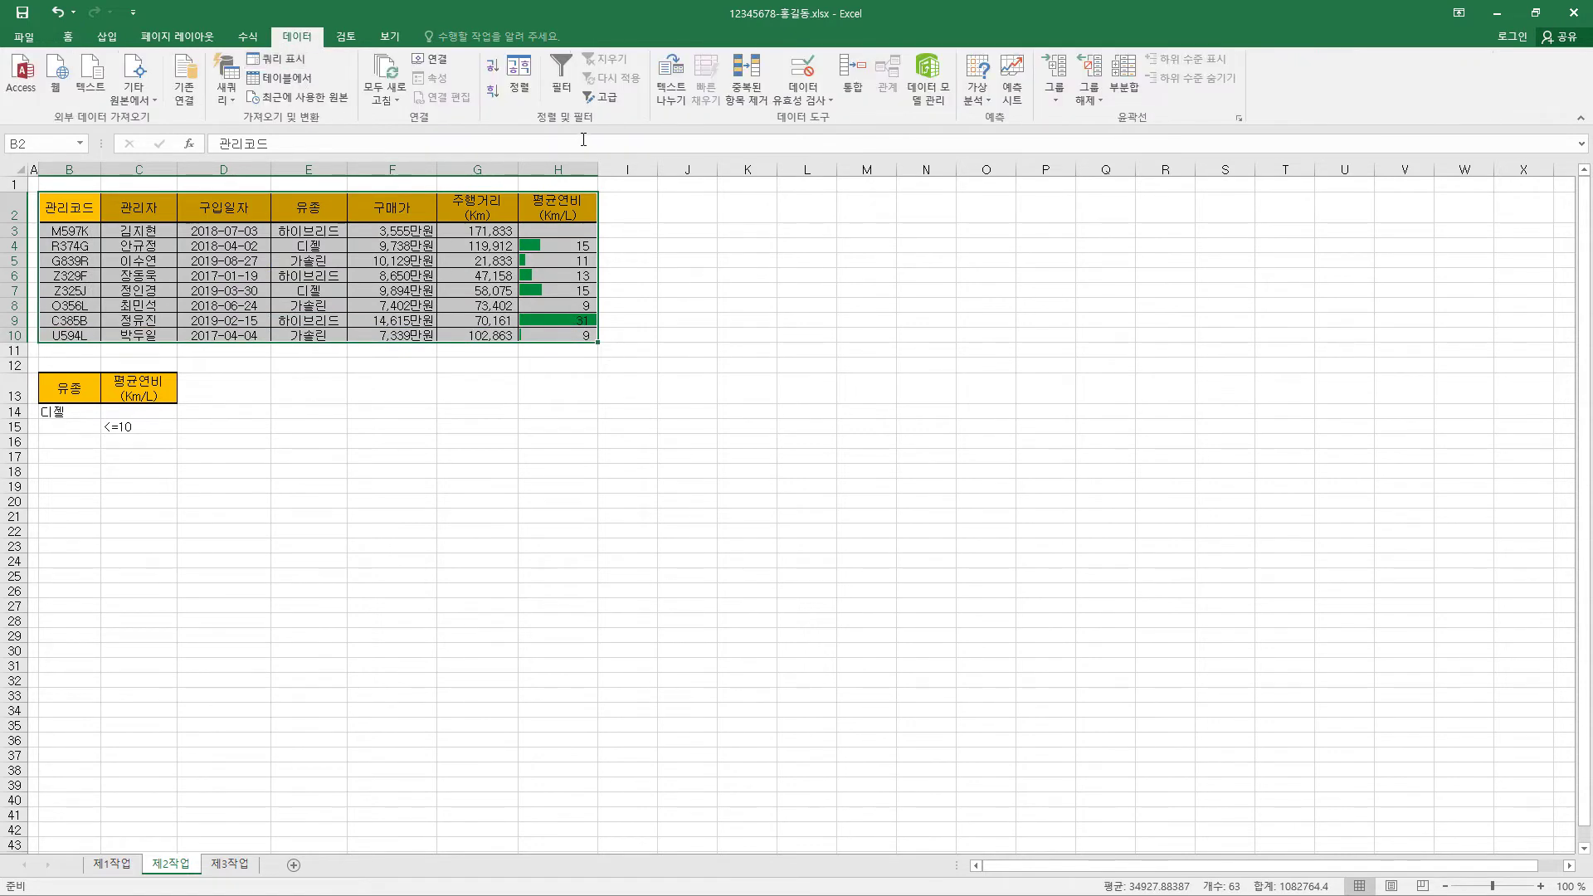
left_click(607, 98)
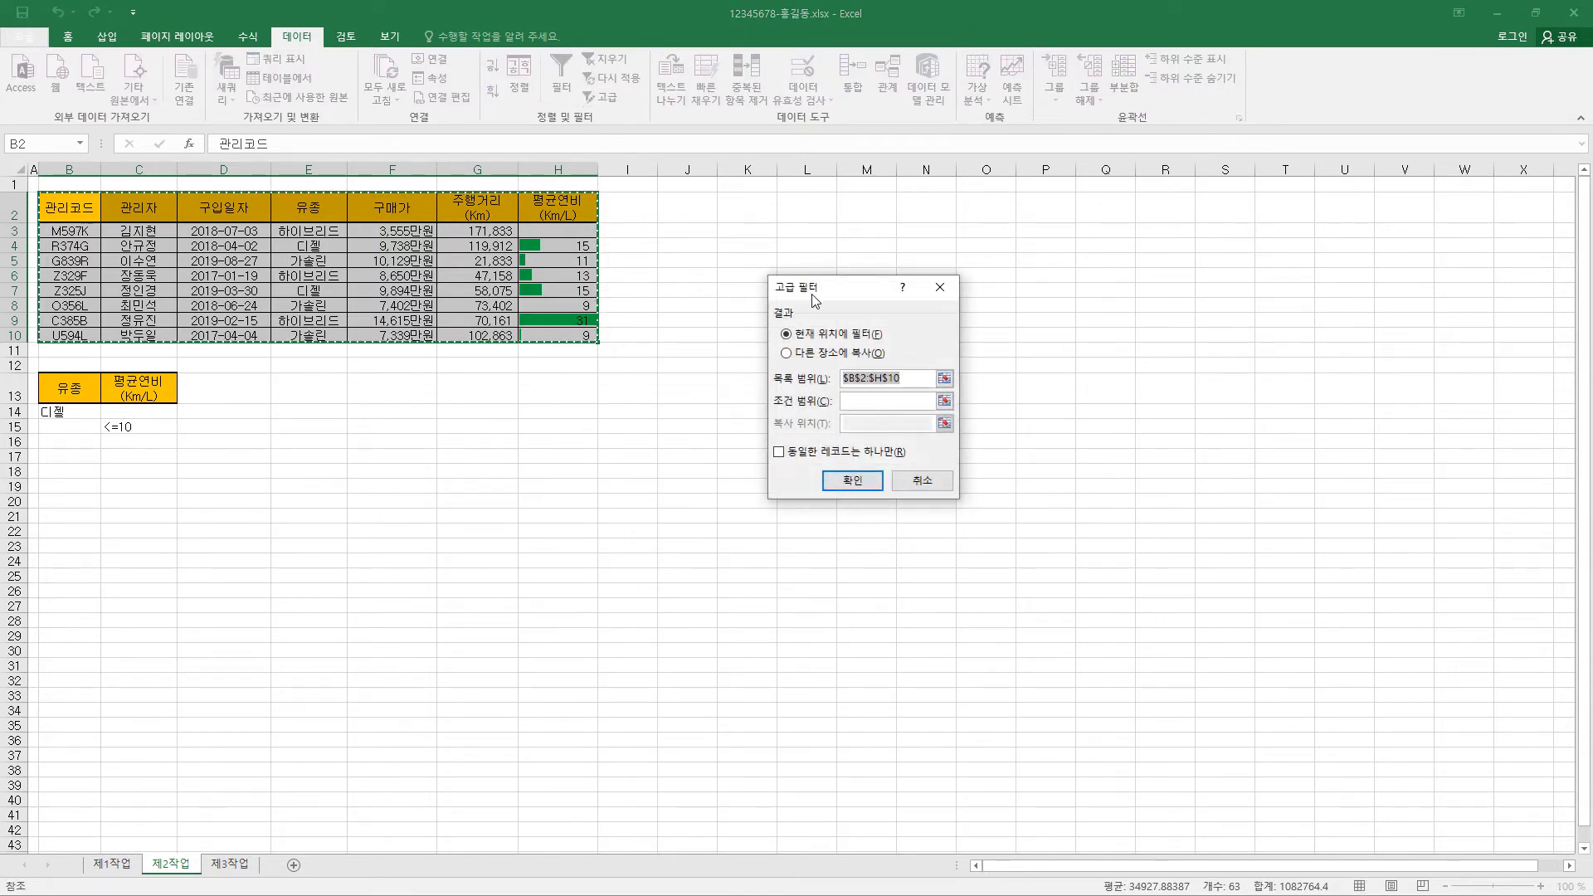
left_click_drag(817, 284, 697, 209)
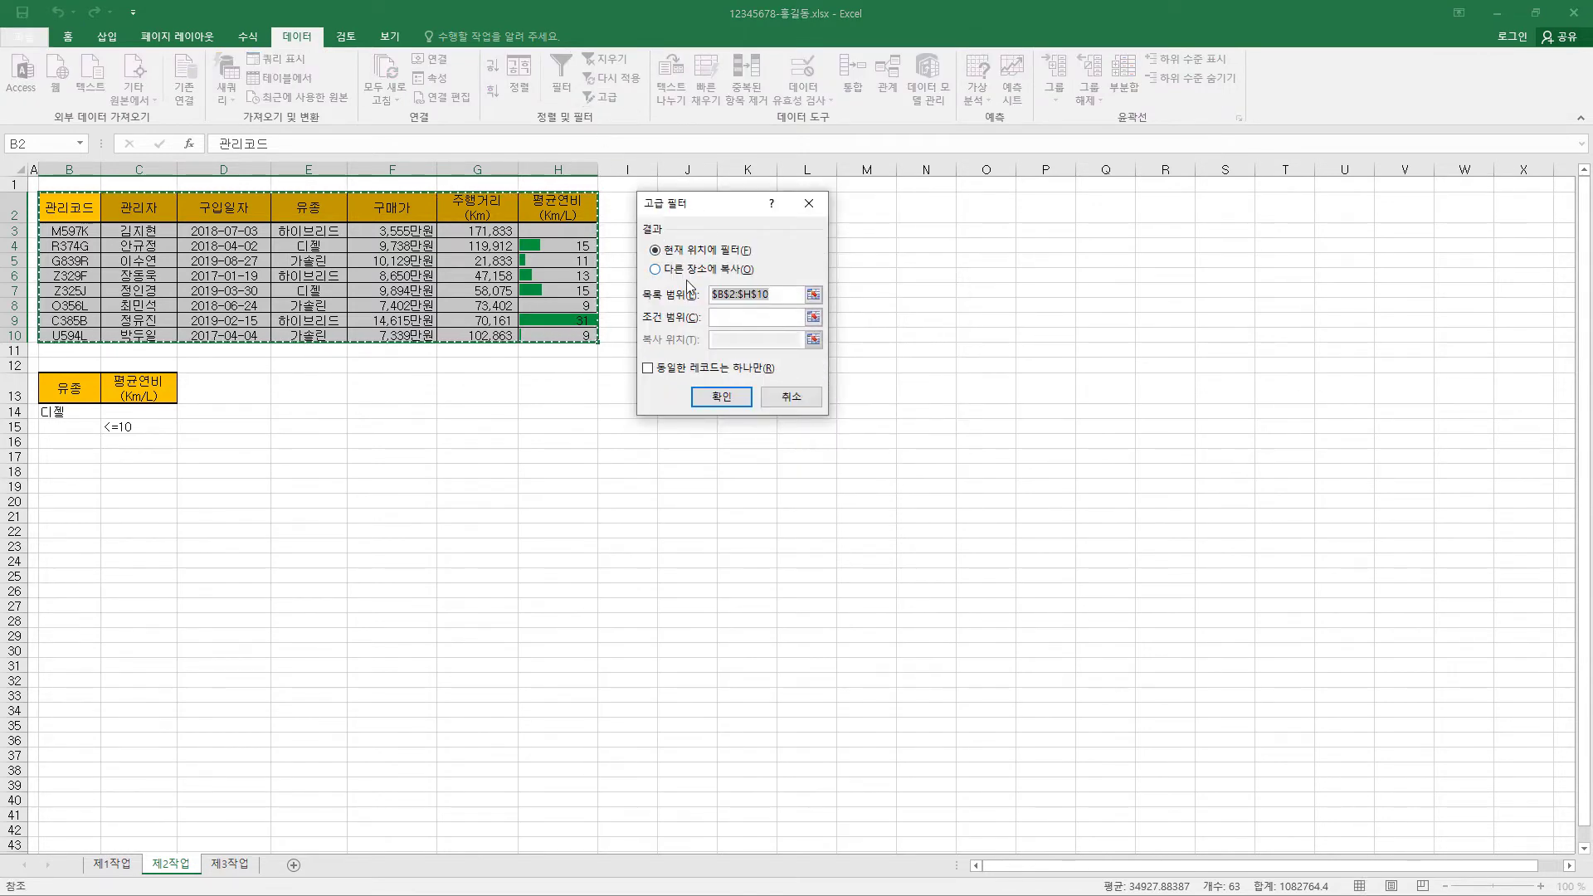
left_click(711, 270)
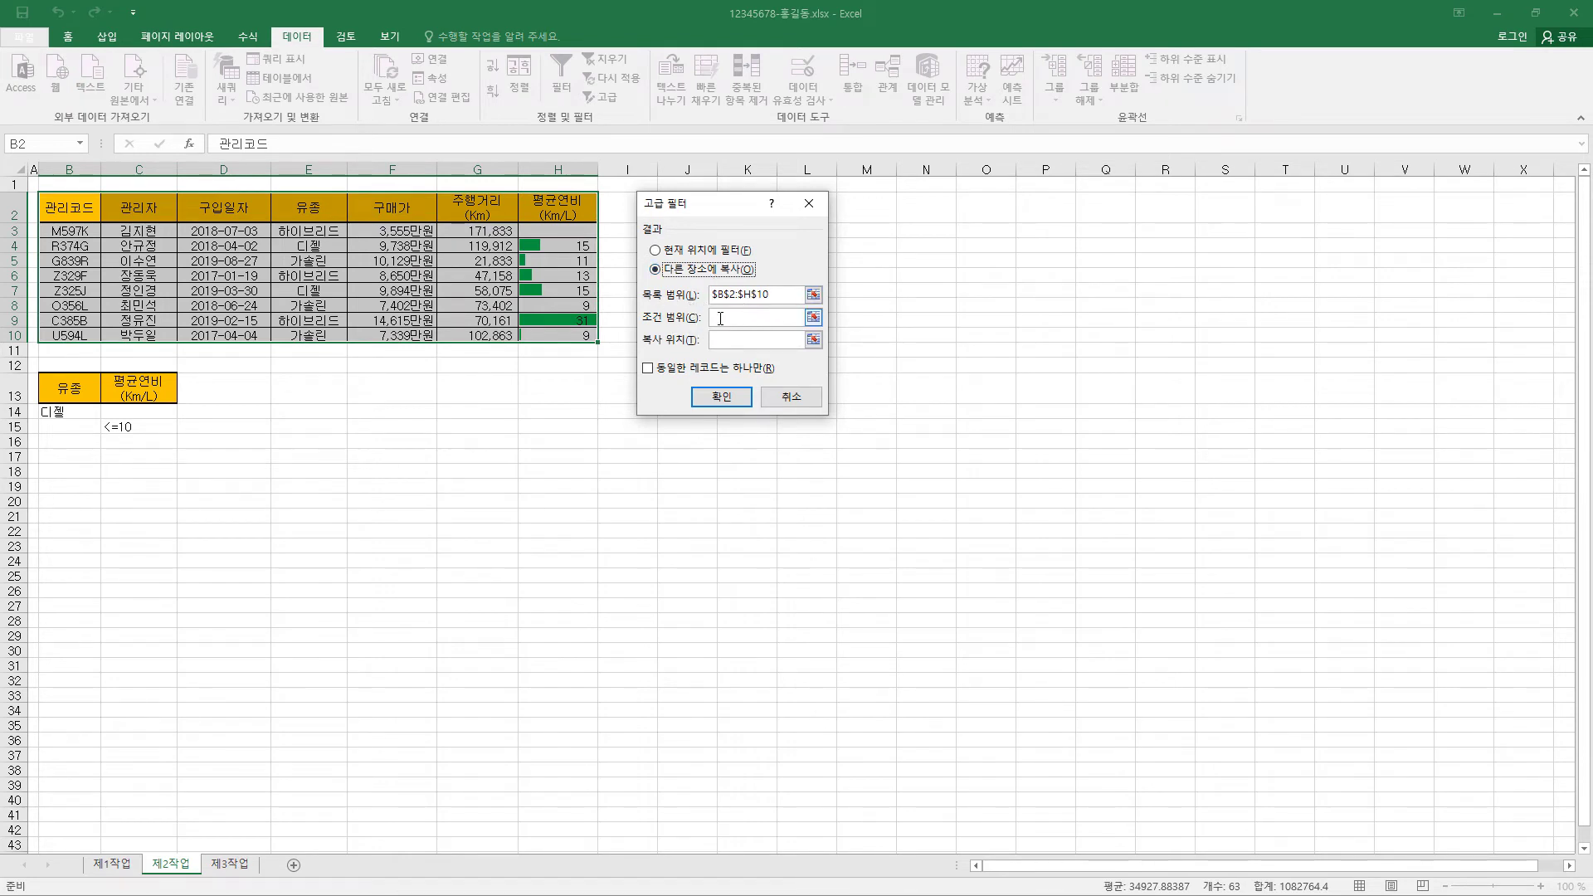
left_click(751, 317)
left_click_drag(87, 390, 140, 428)
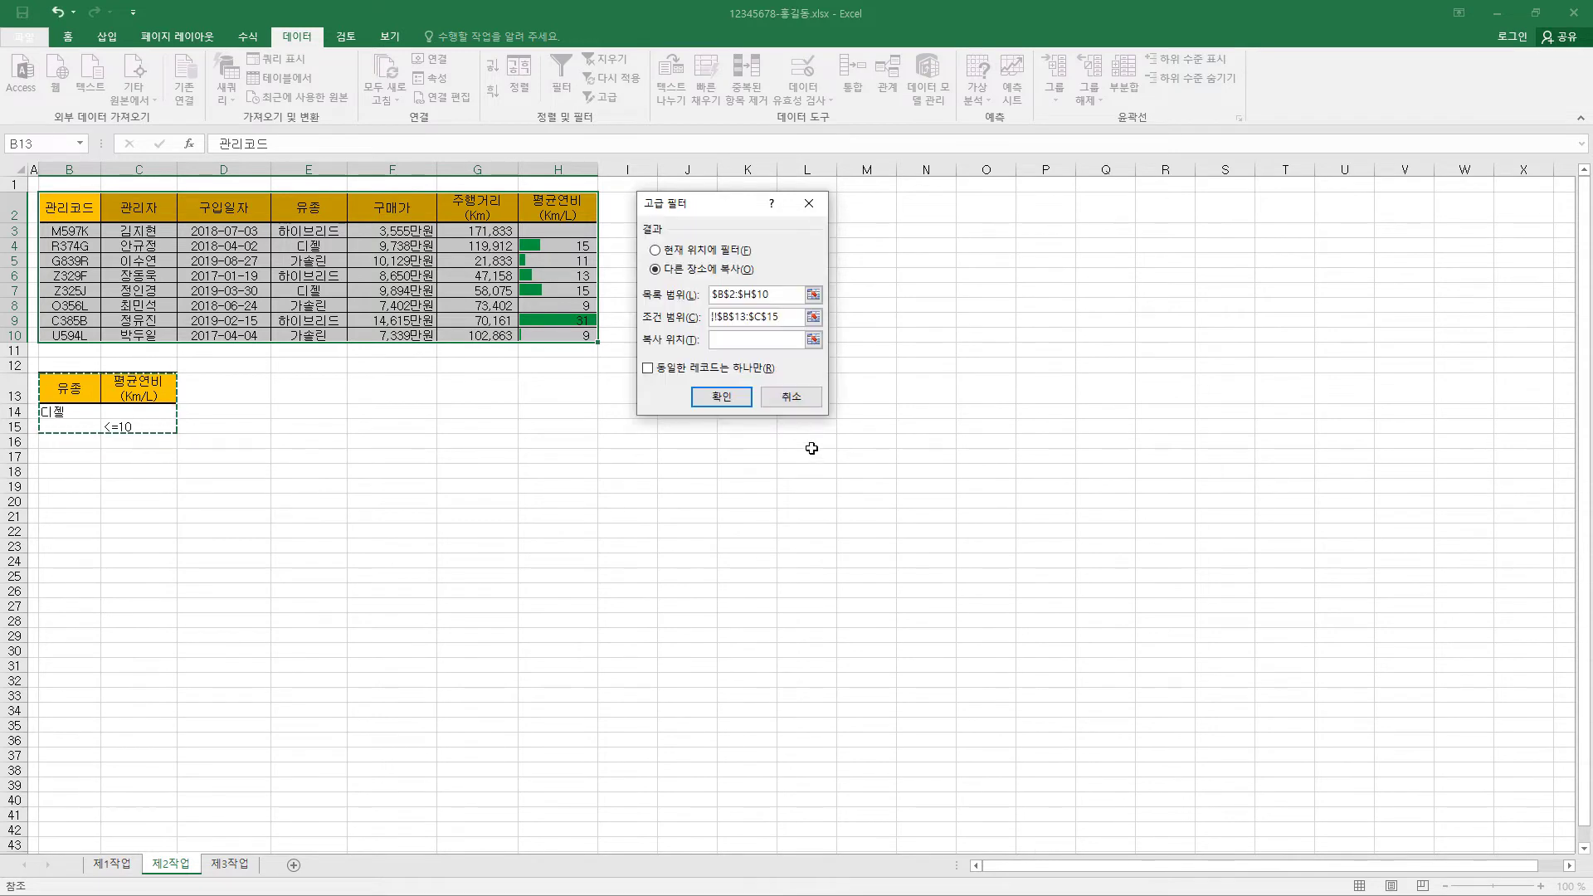
left_click(737, 342)
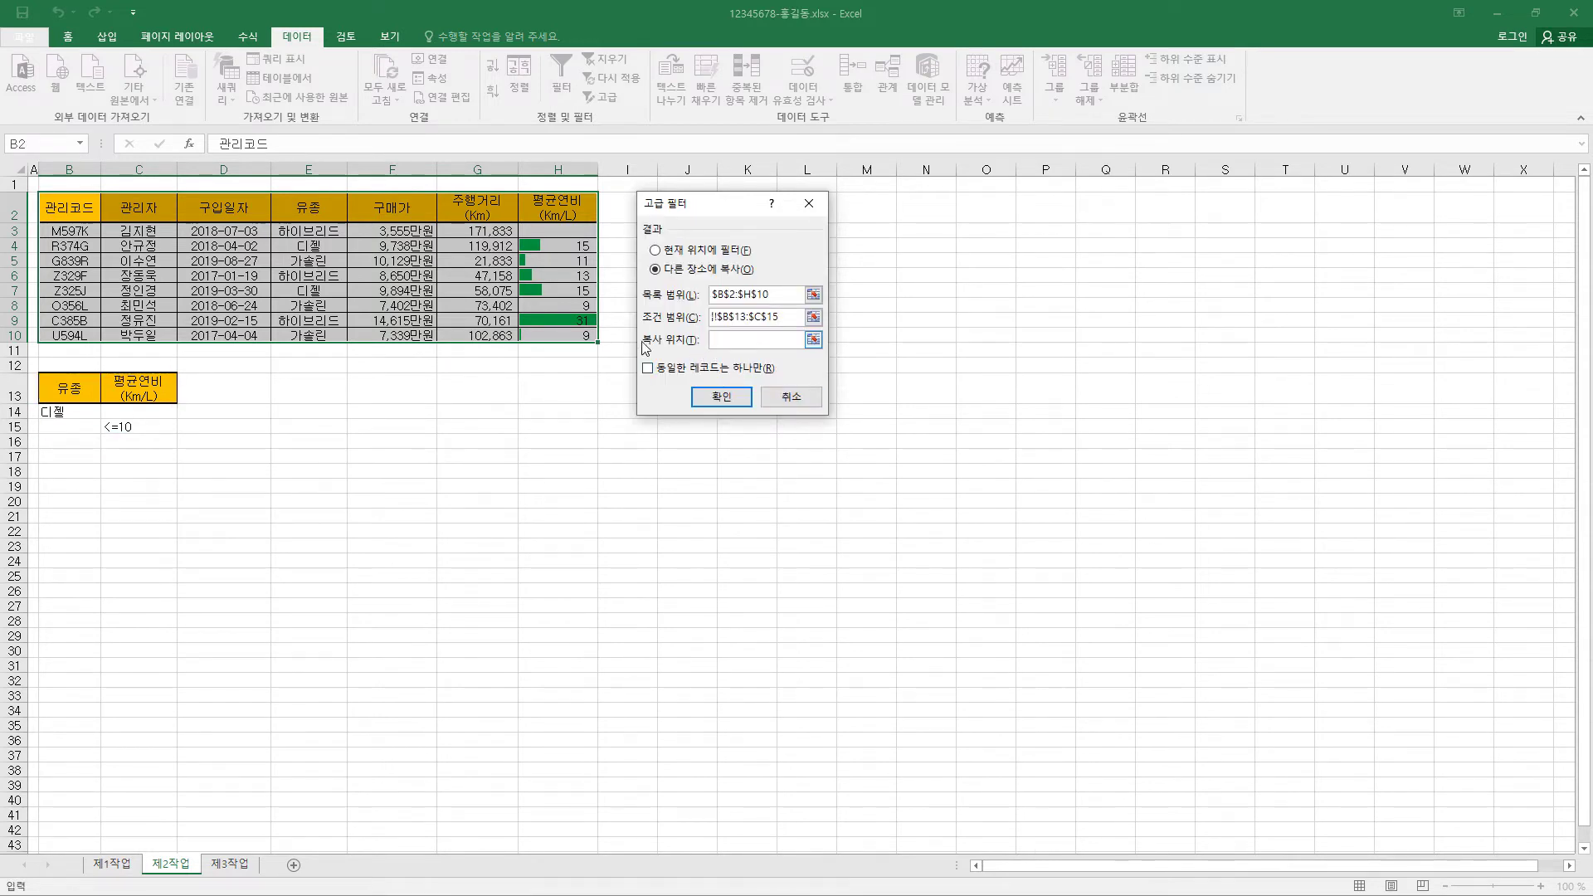
left_click(81, 475)
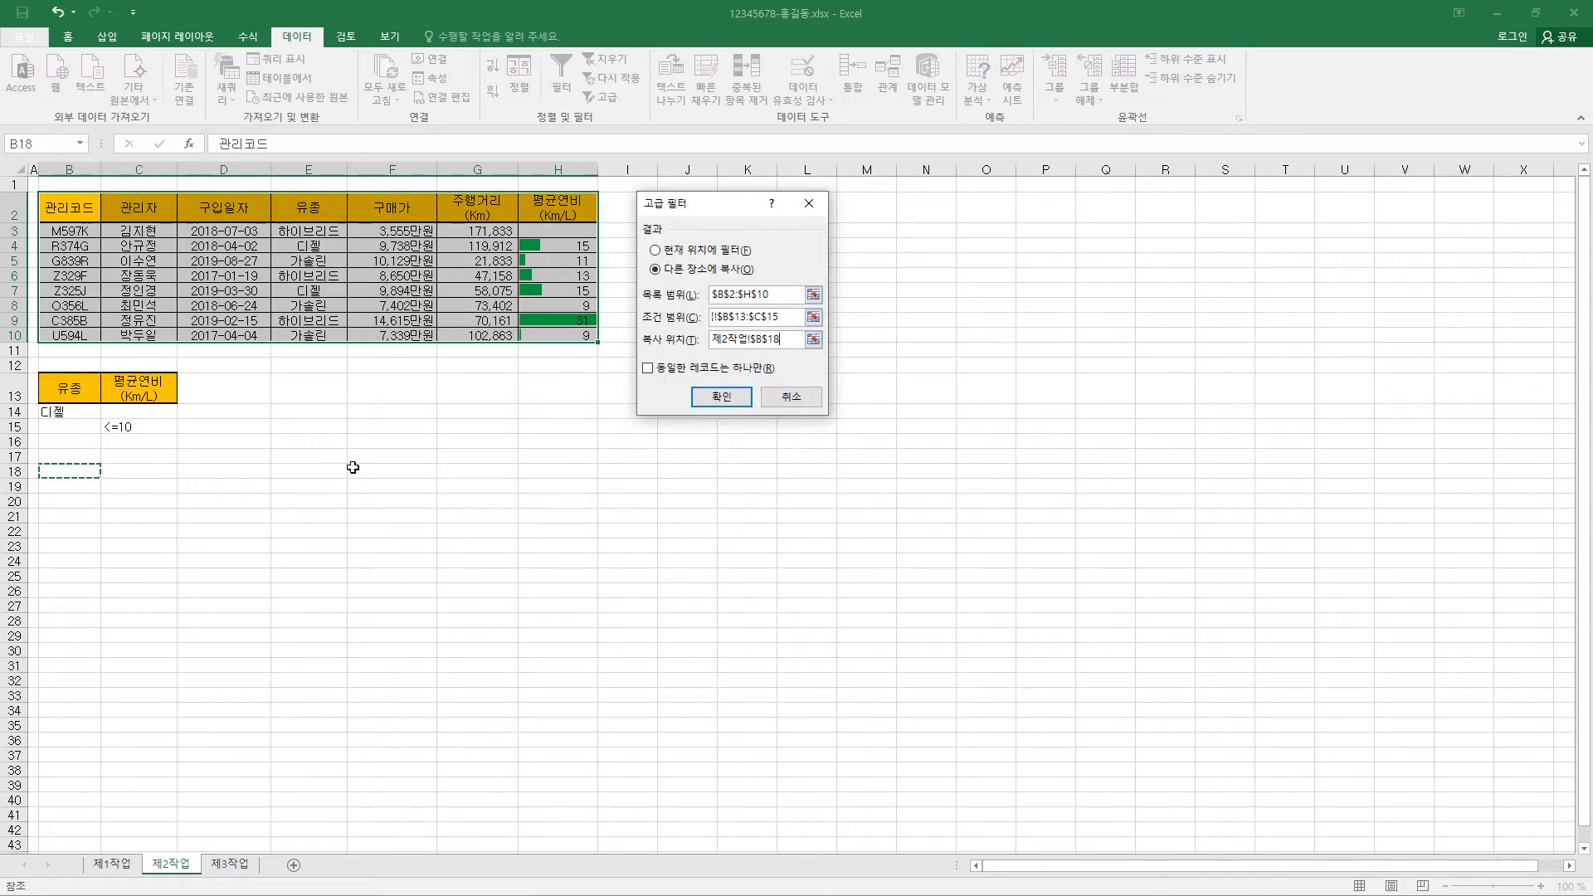
left_click(722, 397)
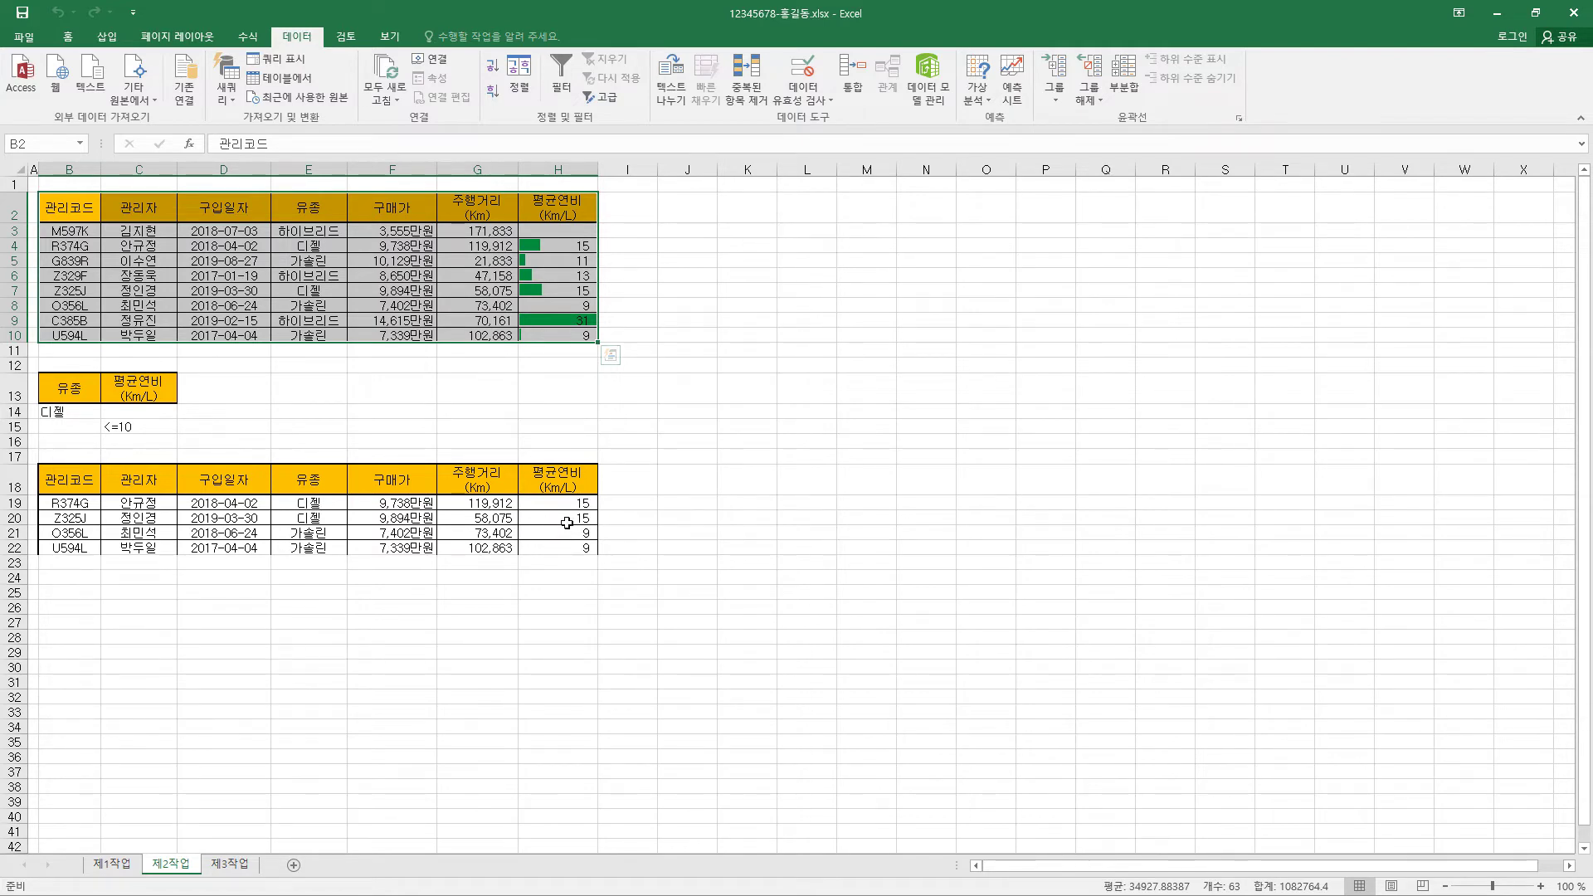
Remove the fill colour from the filtered result range B18:H22.
left_click_drag(83, 483, 547, 543)
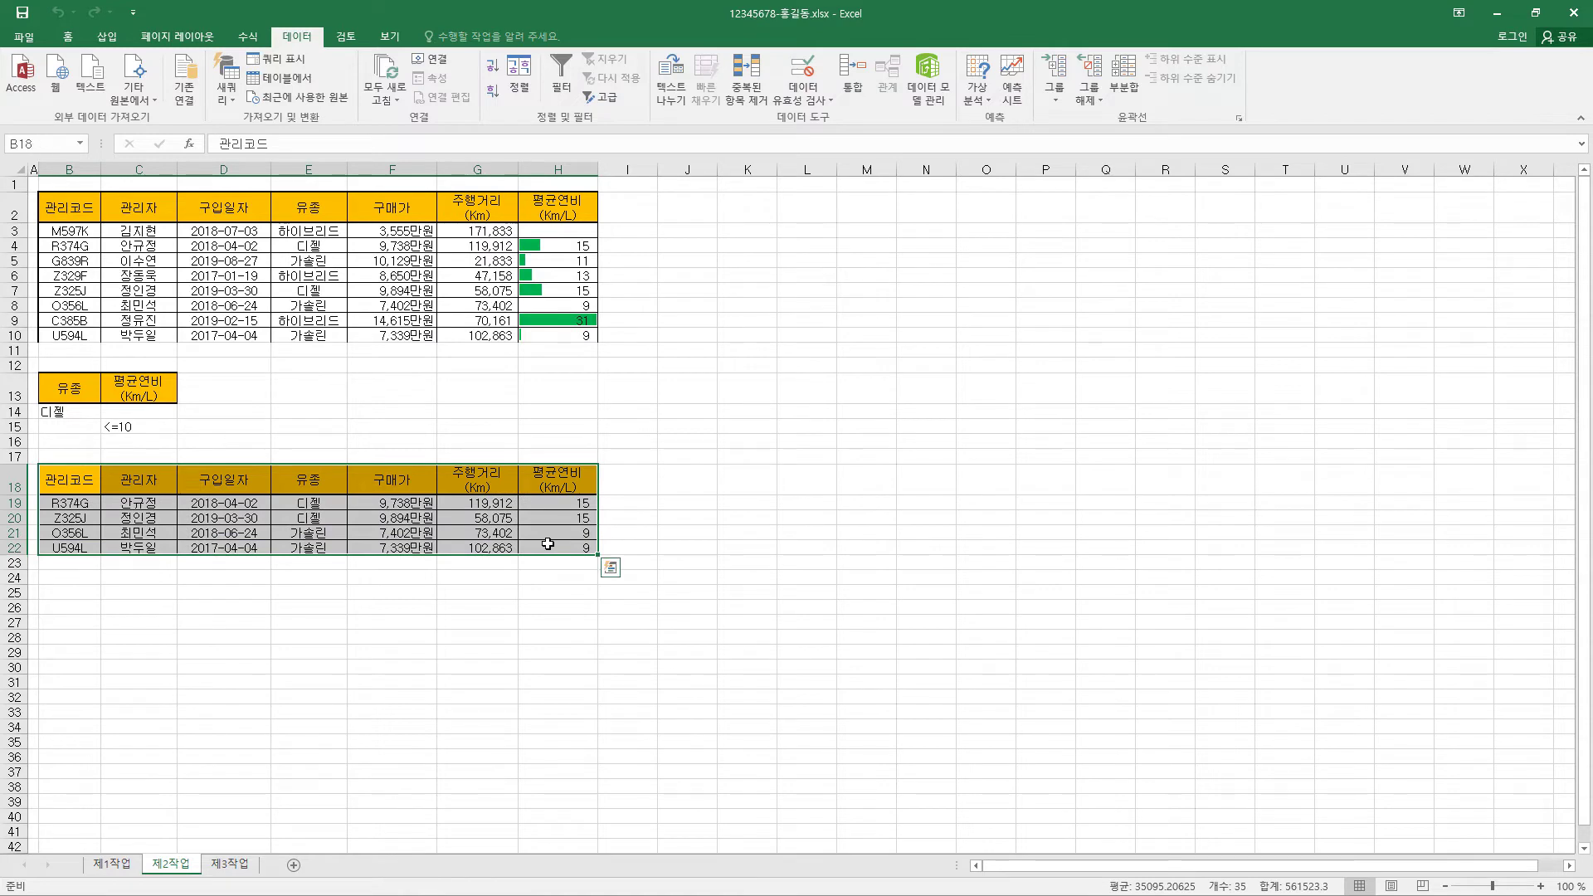
left_click(68, 42)
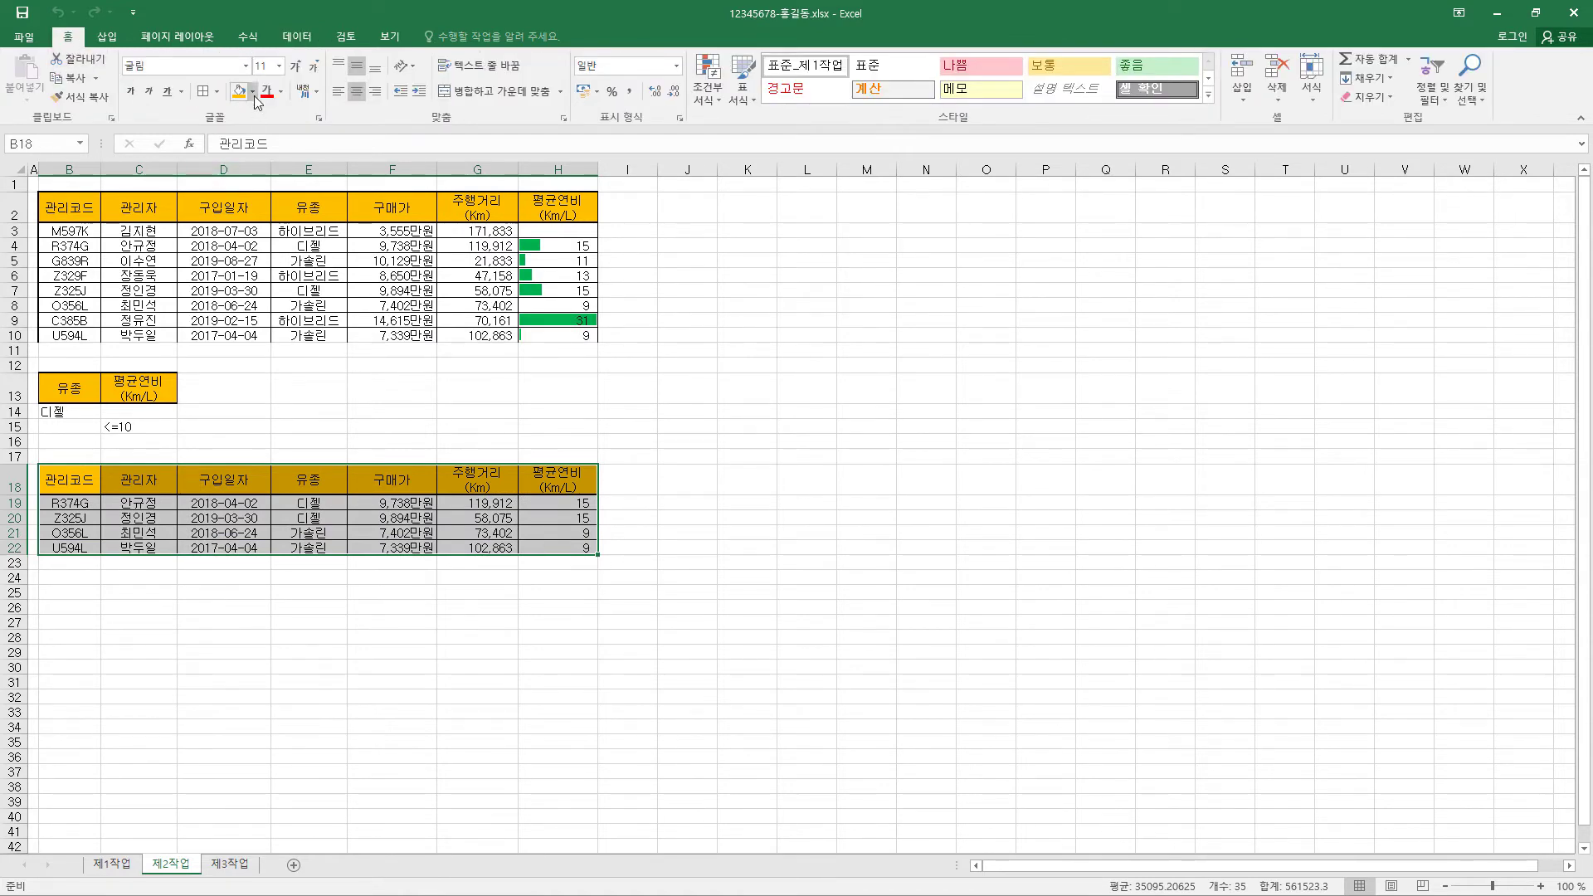
left_click(252, 91)
left_click(286, 237)
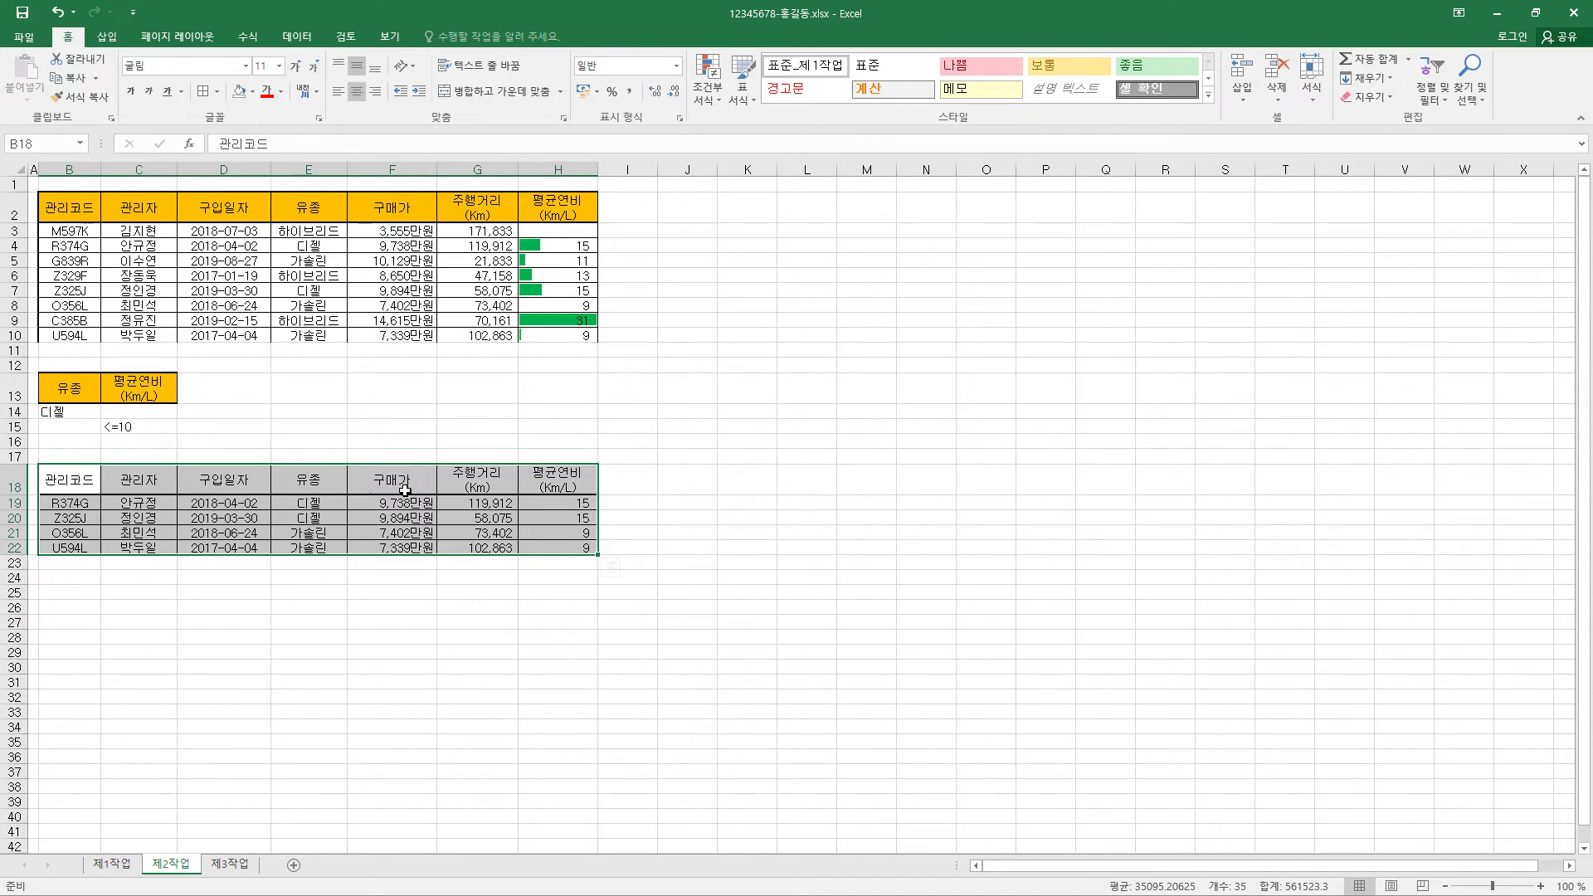
Format B18:H22 as a table with headers, using the blue style in the first row of the medium (보통) styles.
left_click(747, 103)
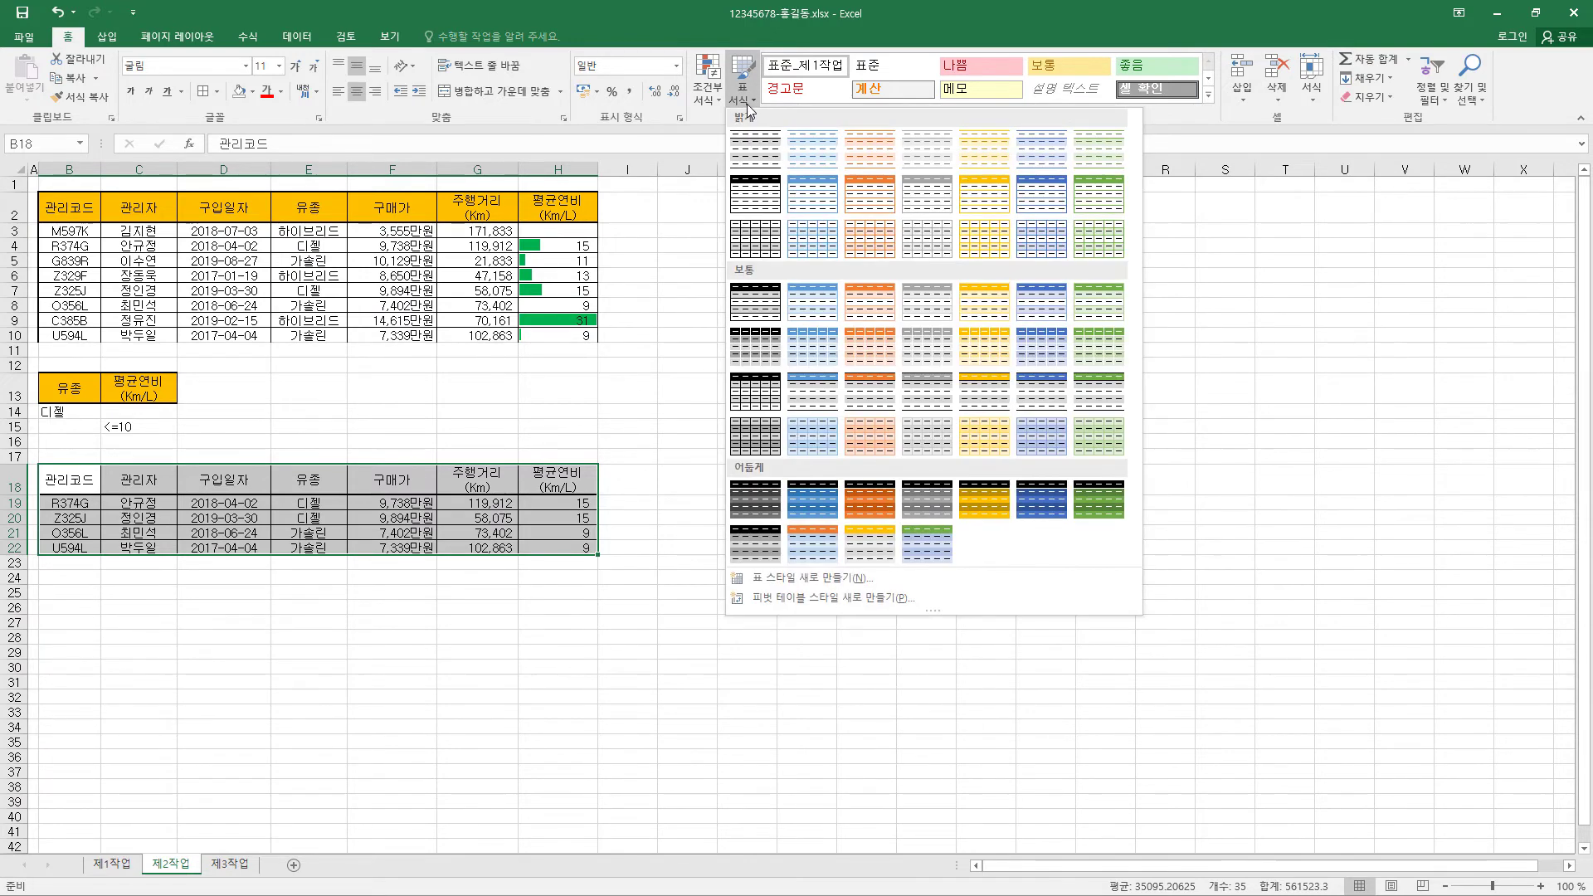
left_click(805, 304)
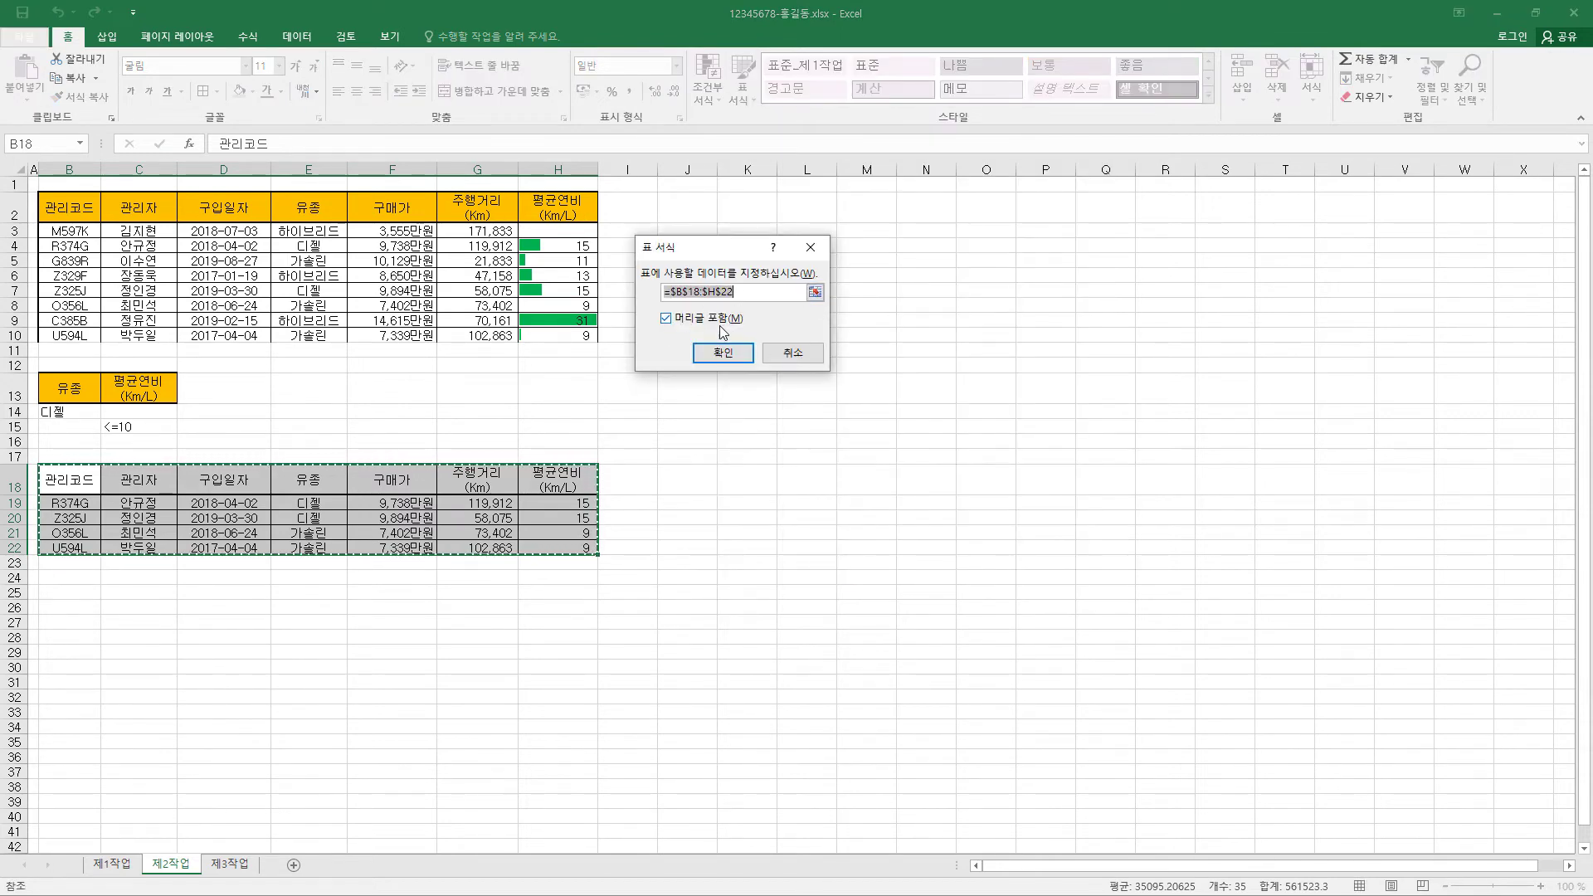
left_click(731, 357)
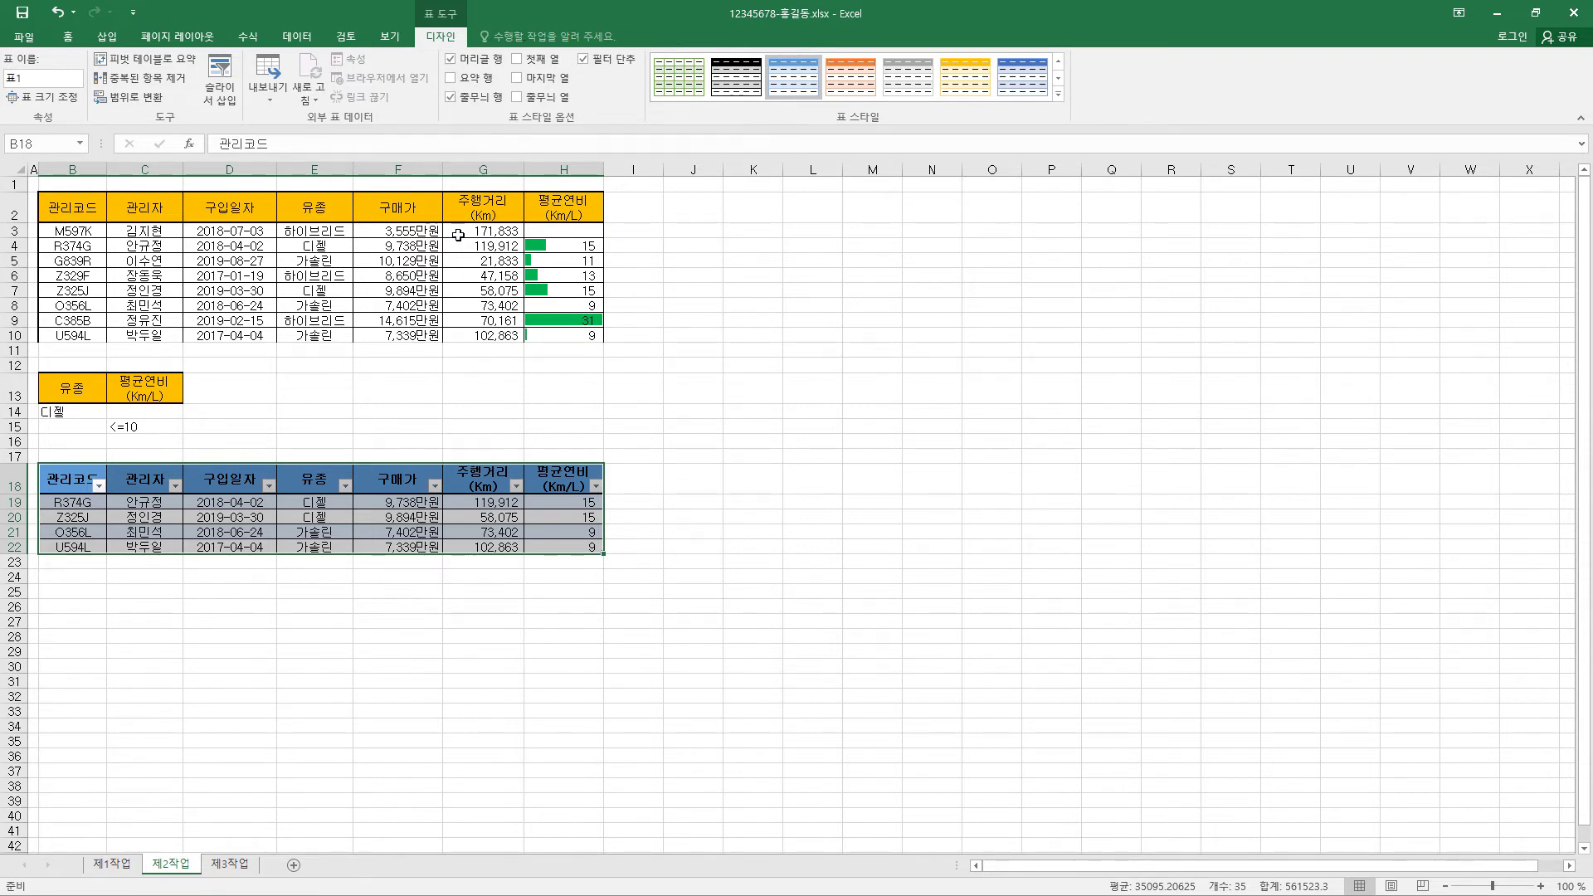
Copy B4:H12 from the 제1작업 sheet and paste it into 제3작업 at B2, keeping the source column widths.
left_click(112, 864)
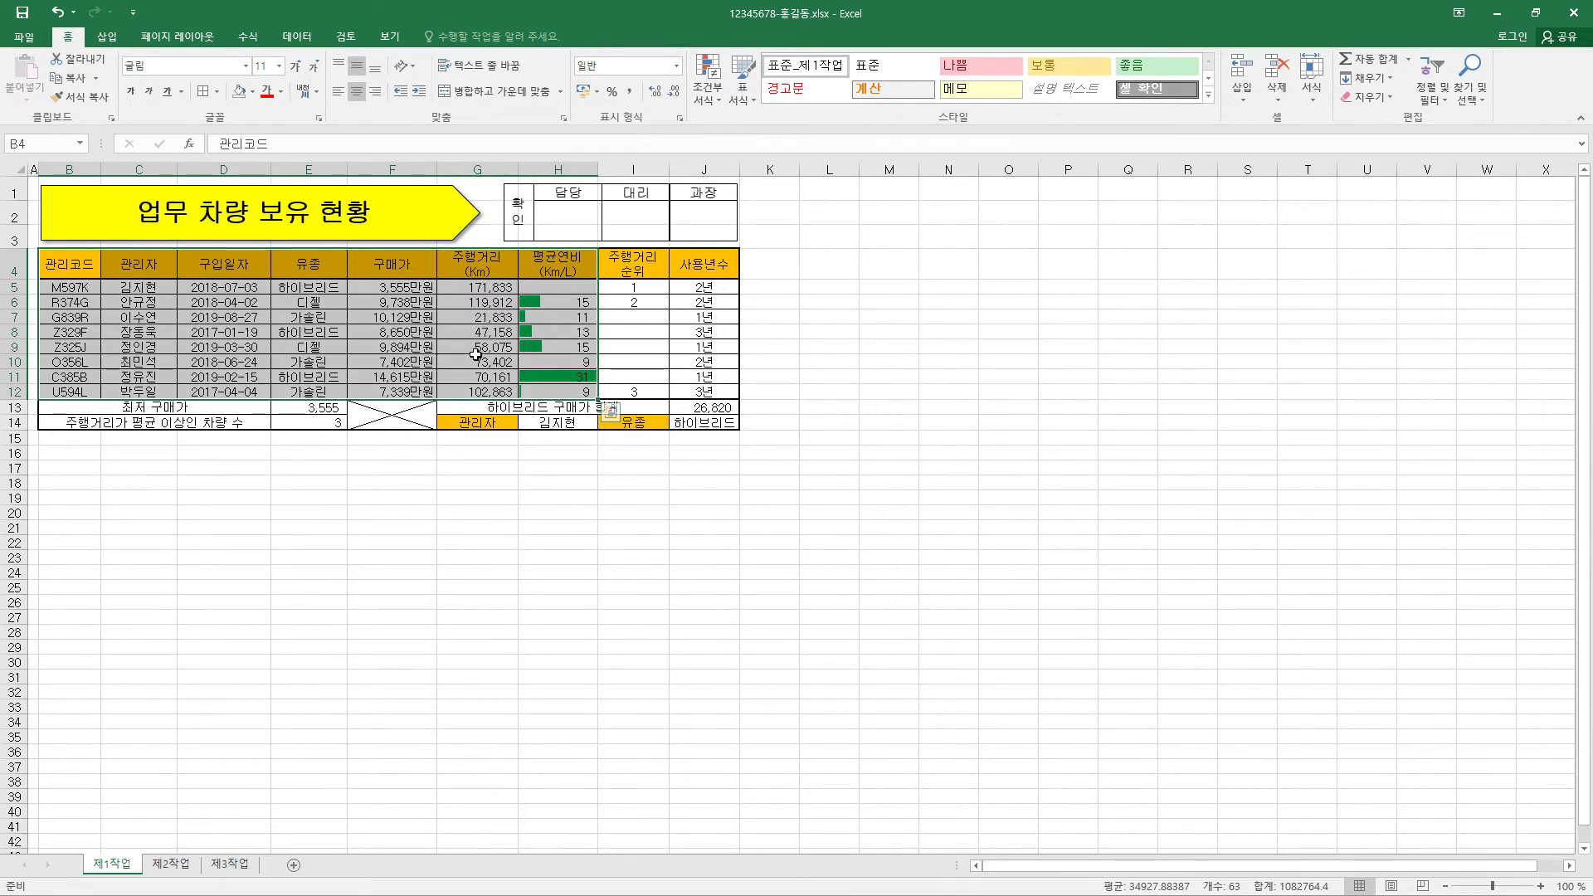
key("ctrl+c")
left_click(240, 864)
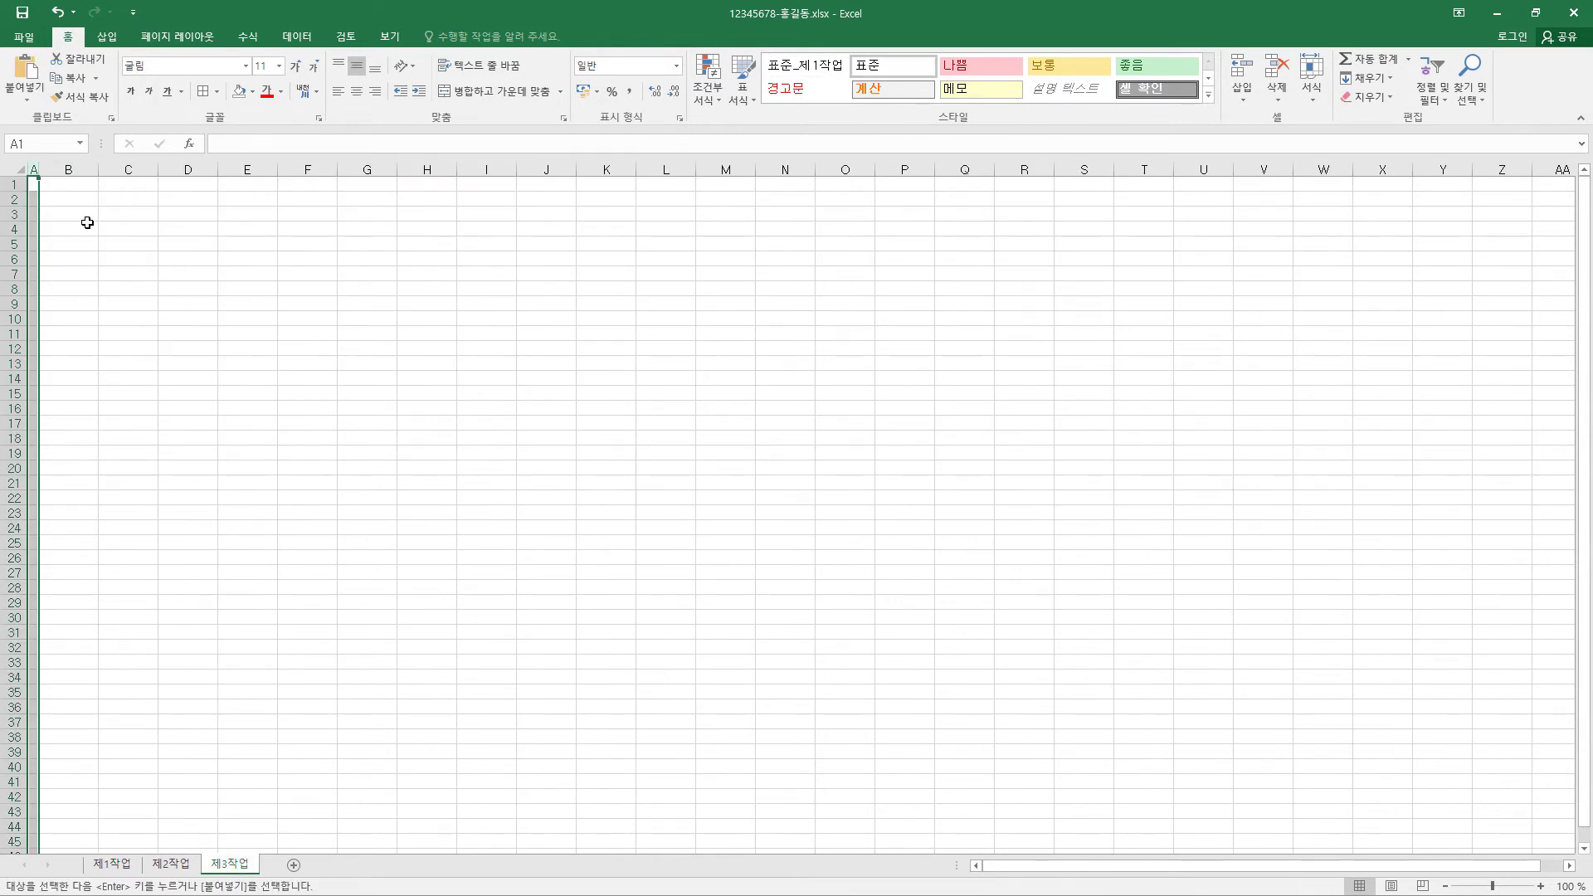
left_click(73, 199)
left_click(30, 101)
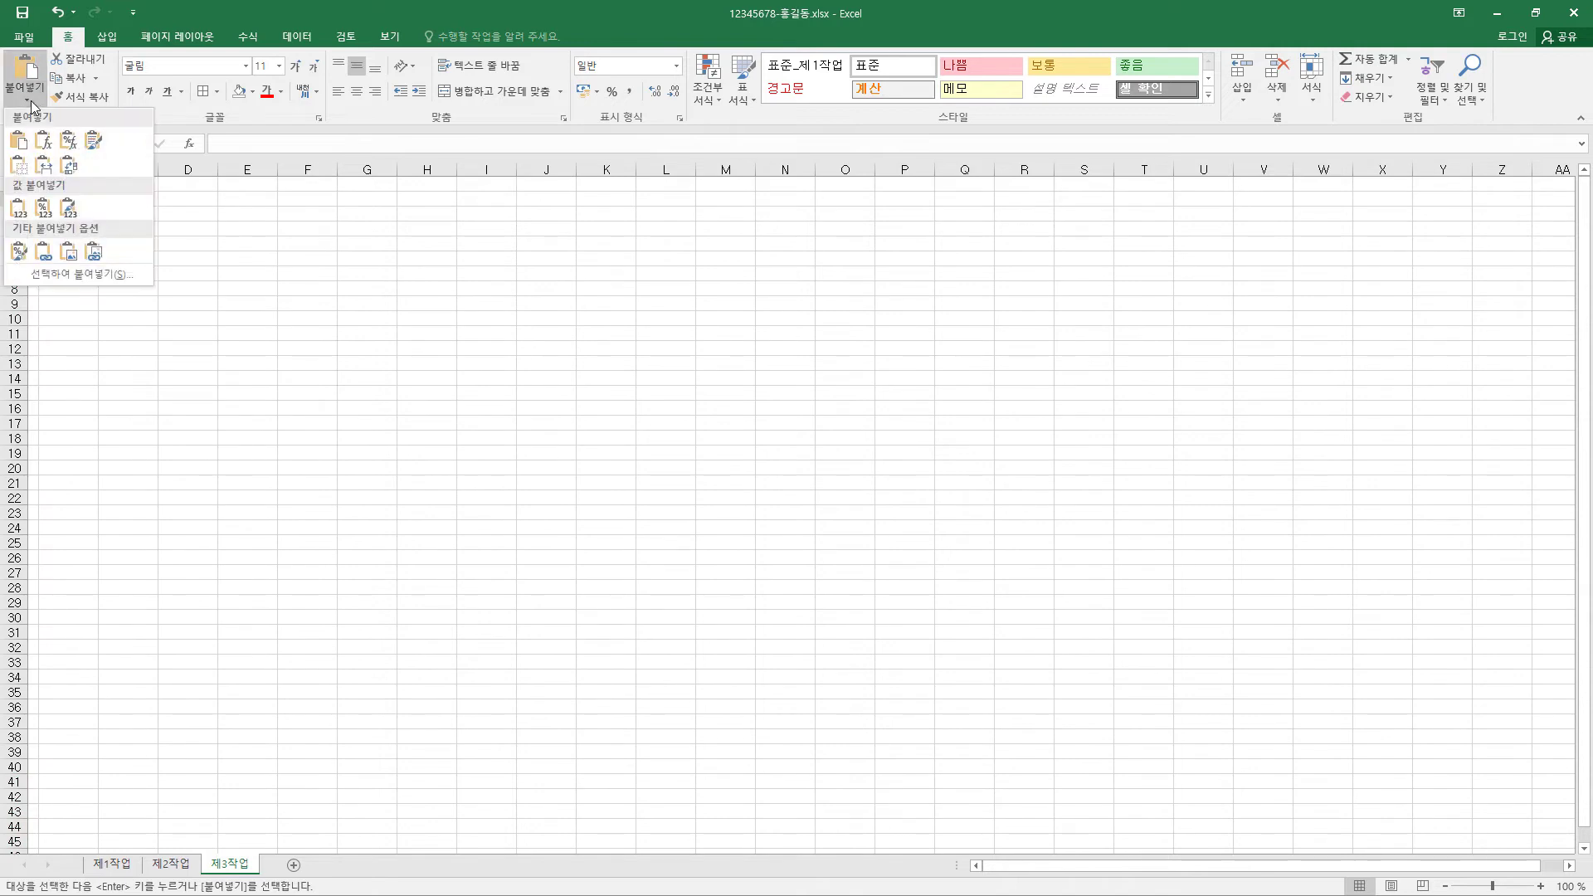
left_click(43, 165)
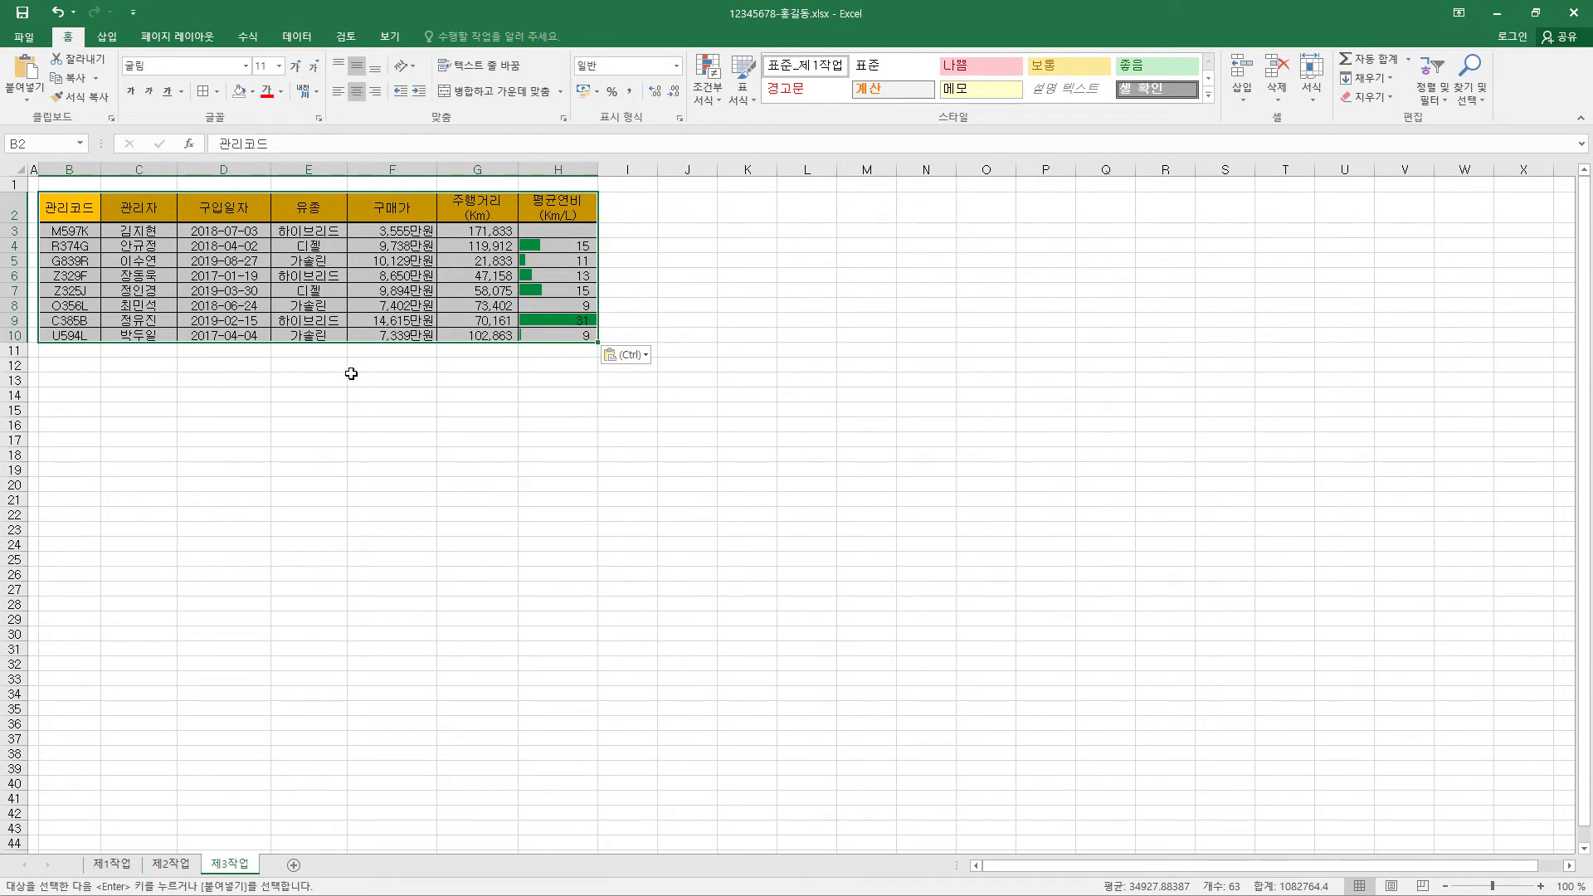
Sort the 제3작업 table by 유종 in descending order.
left_click(328, 210)
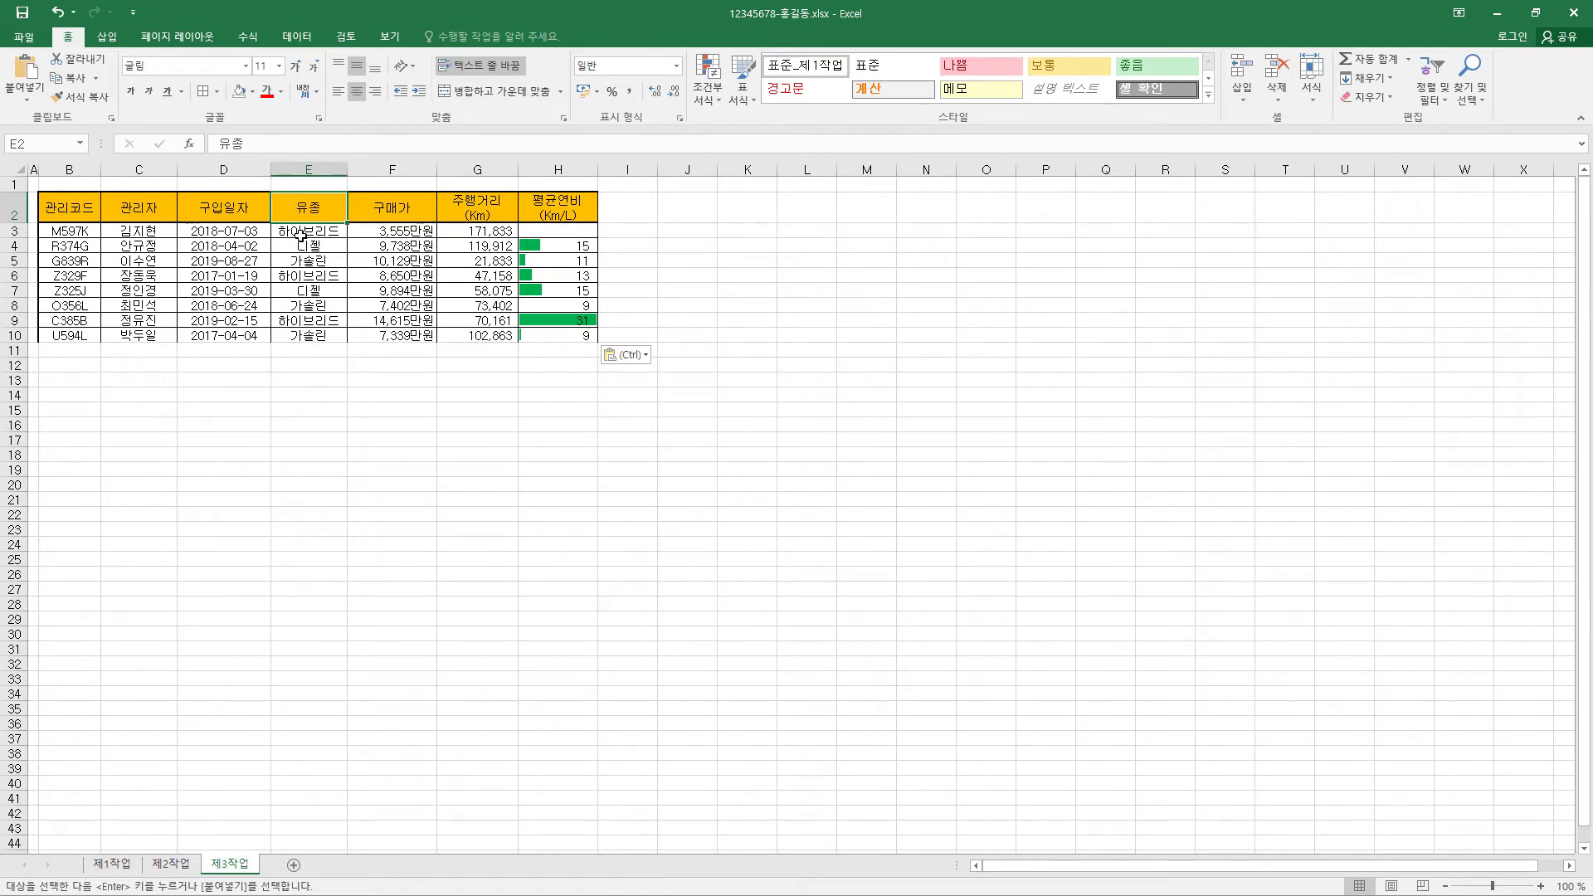
left_click(300, 38)
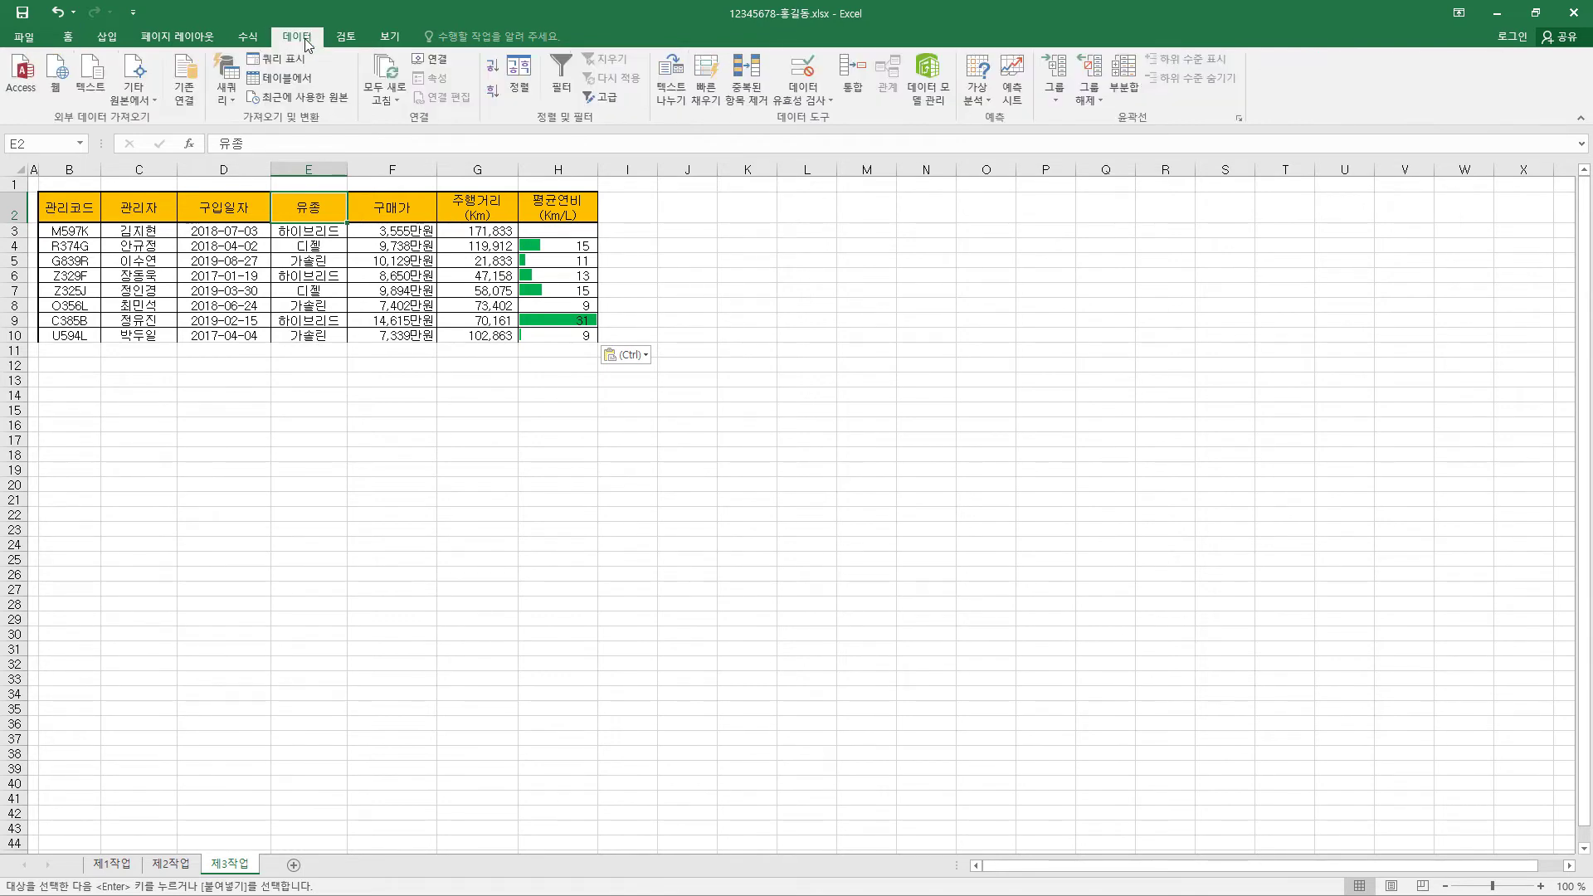
left_click(493, 91)
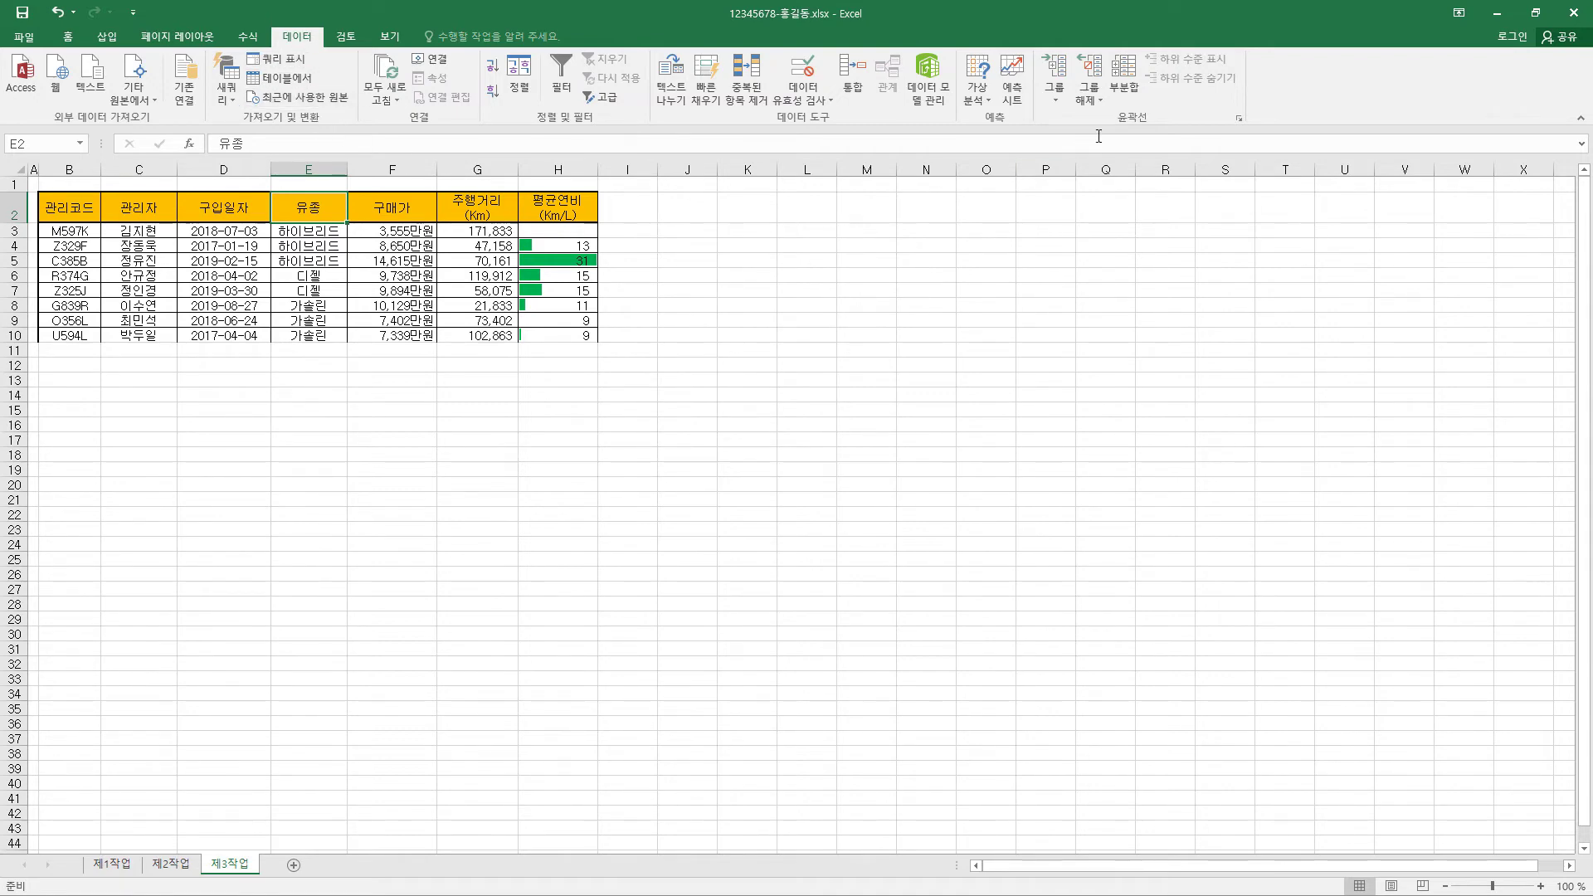
Subtotal the 제3작업 table at each change in 유종, using the 개수 function on 관리코드 only.
left_click(1127, 83)
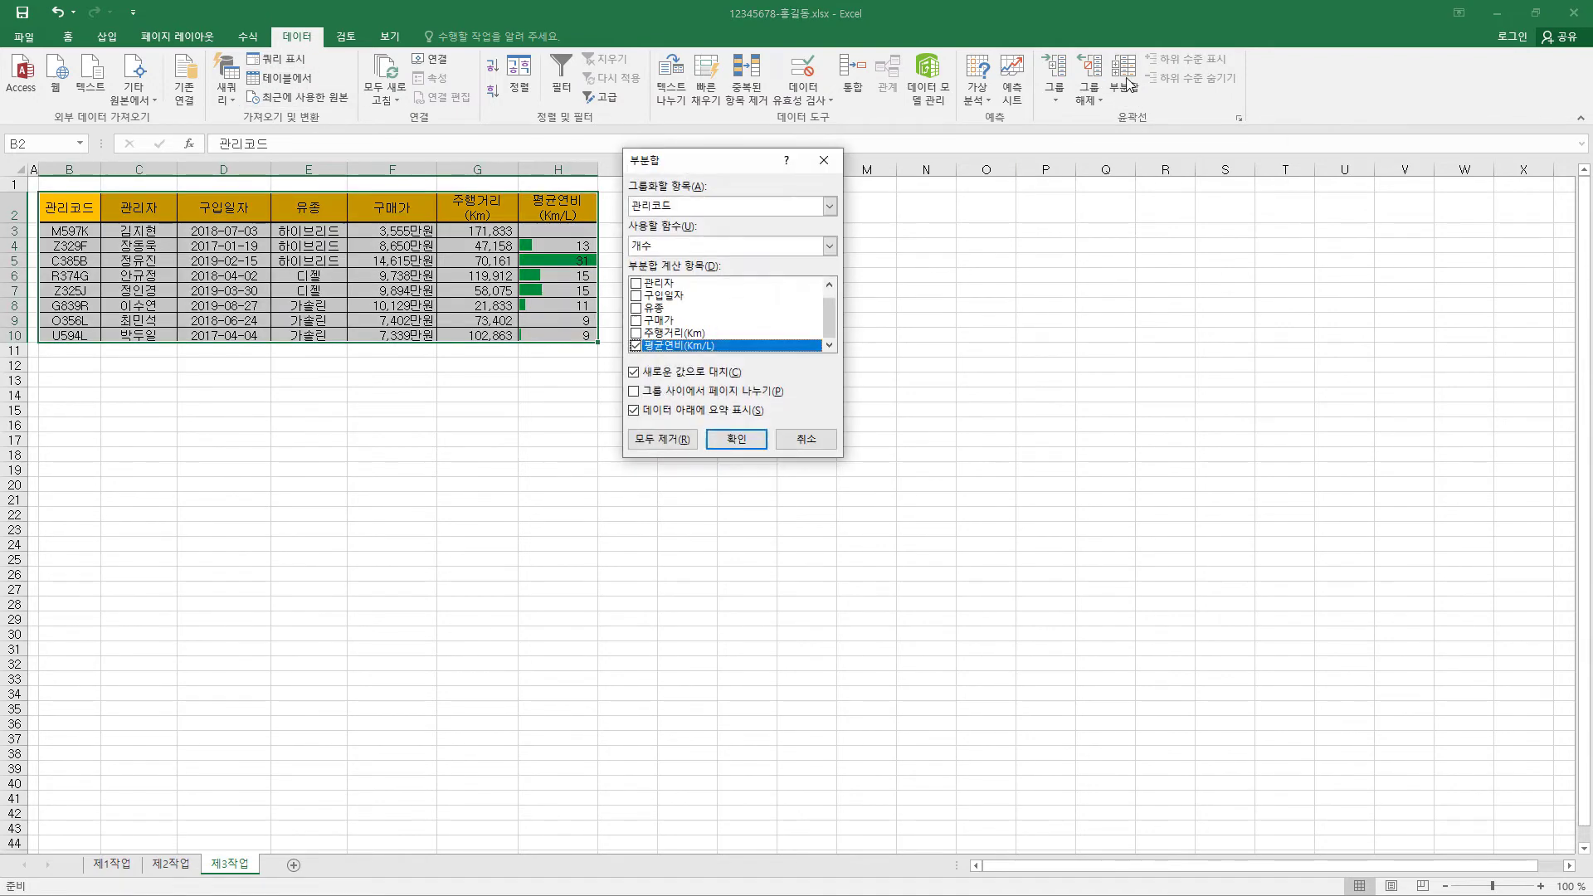
left_click_drag(741, 165, 789, 159)
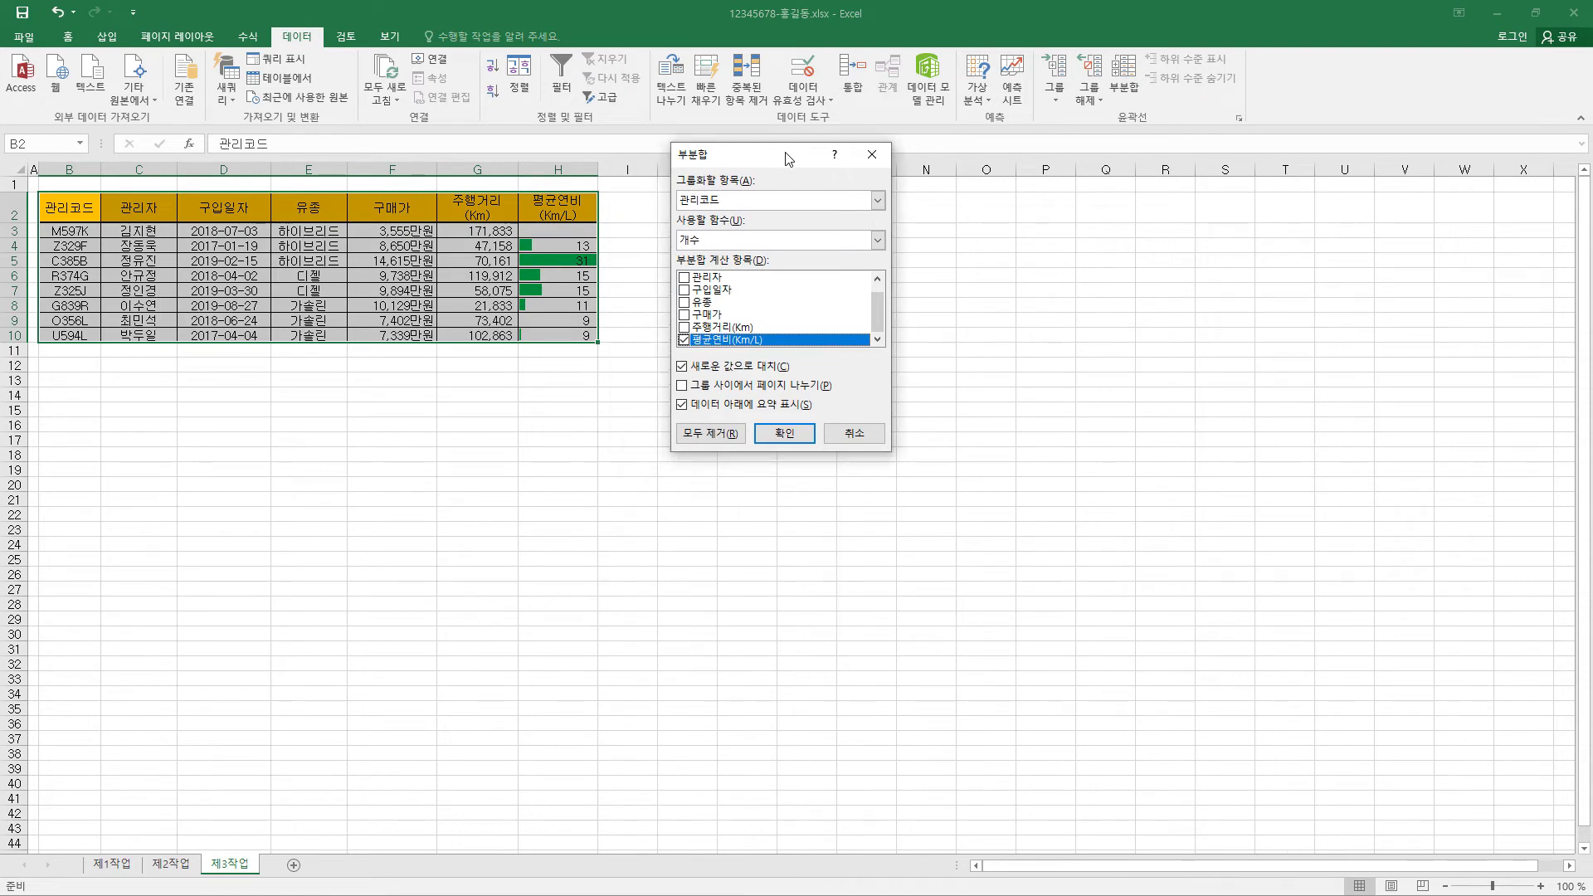
left_click(719, 201)
left_click(736, 253)
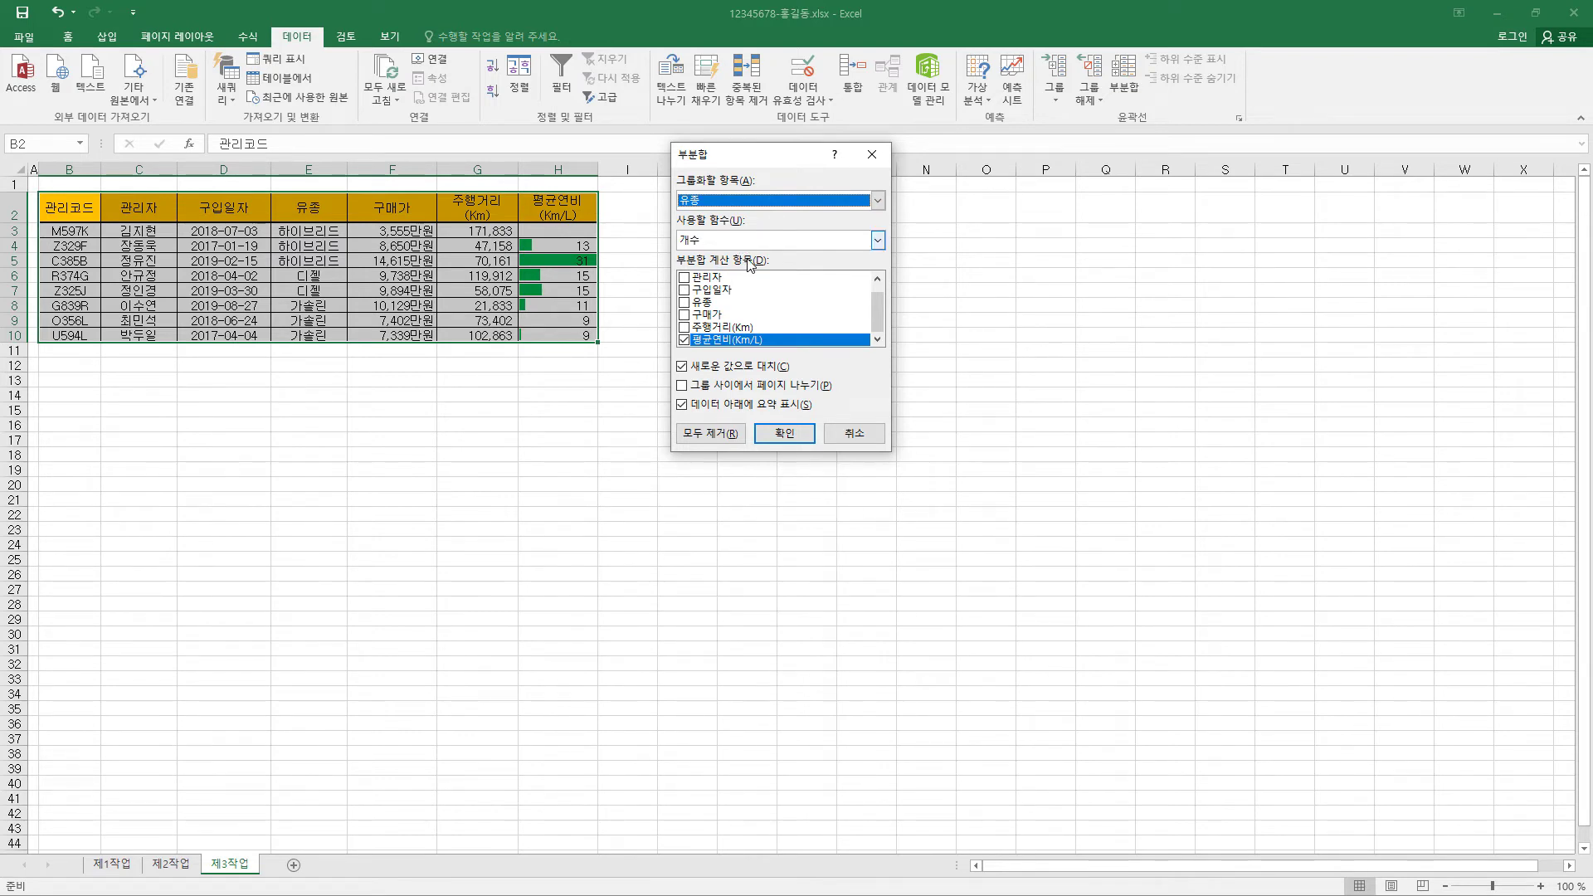
left_click(685, 340)
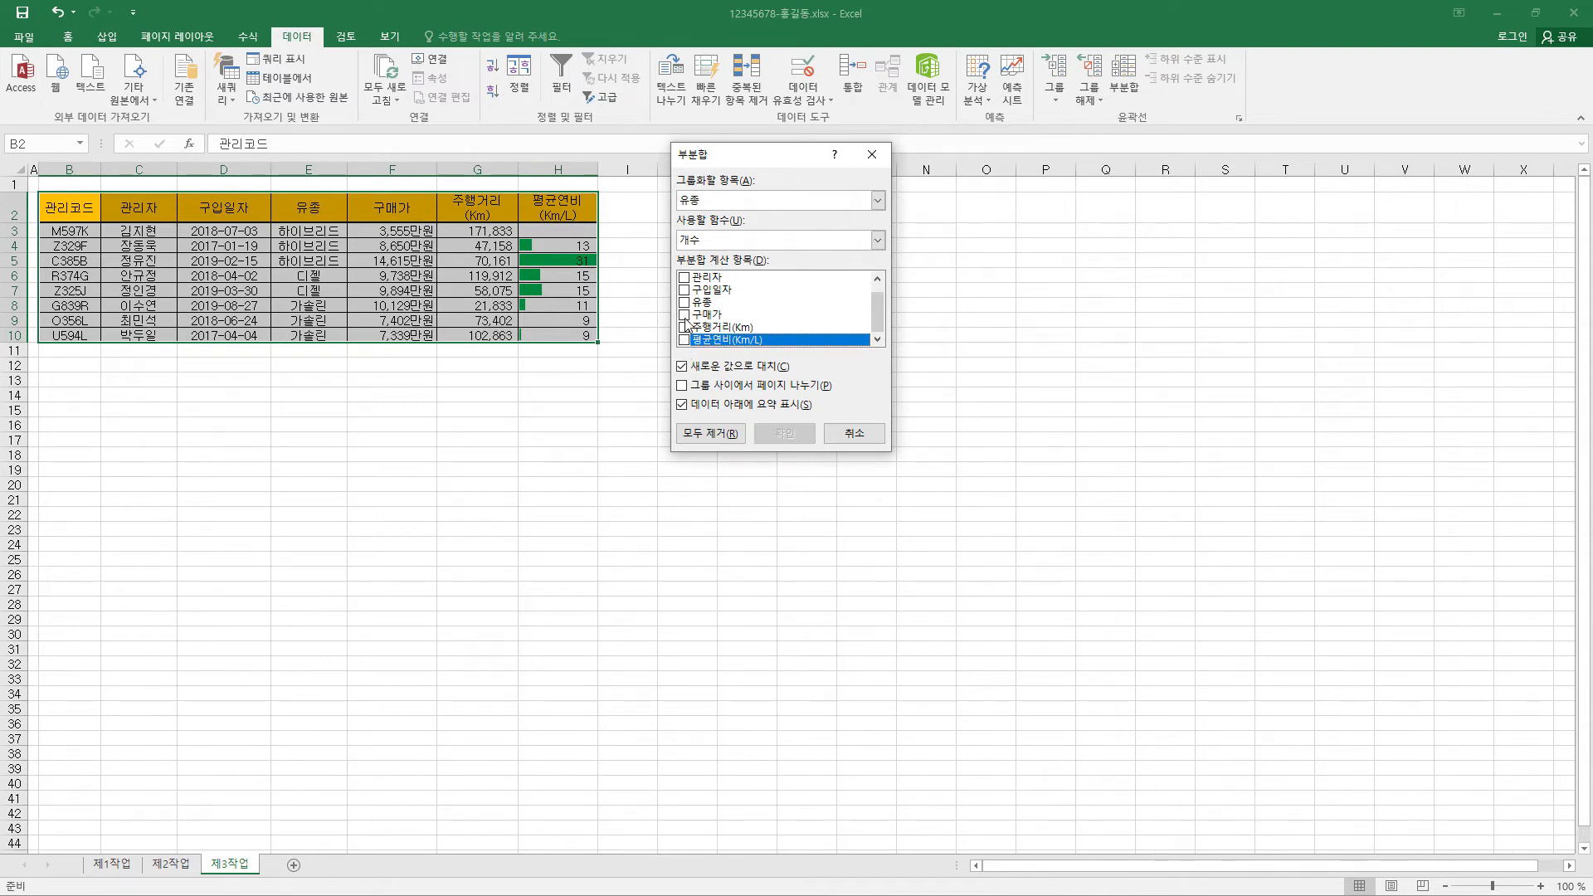
scroll(694, 289, "up", 1)
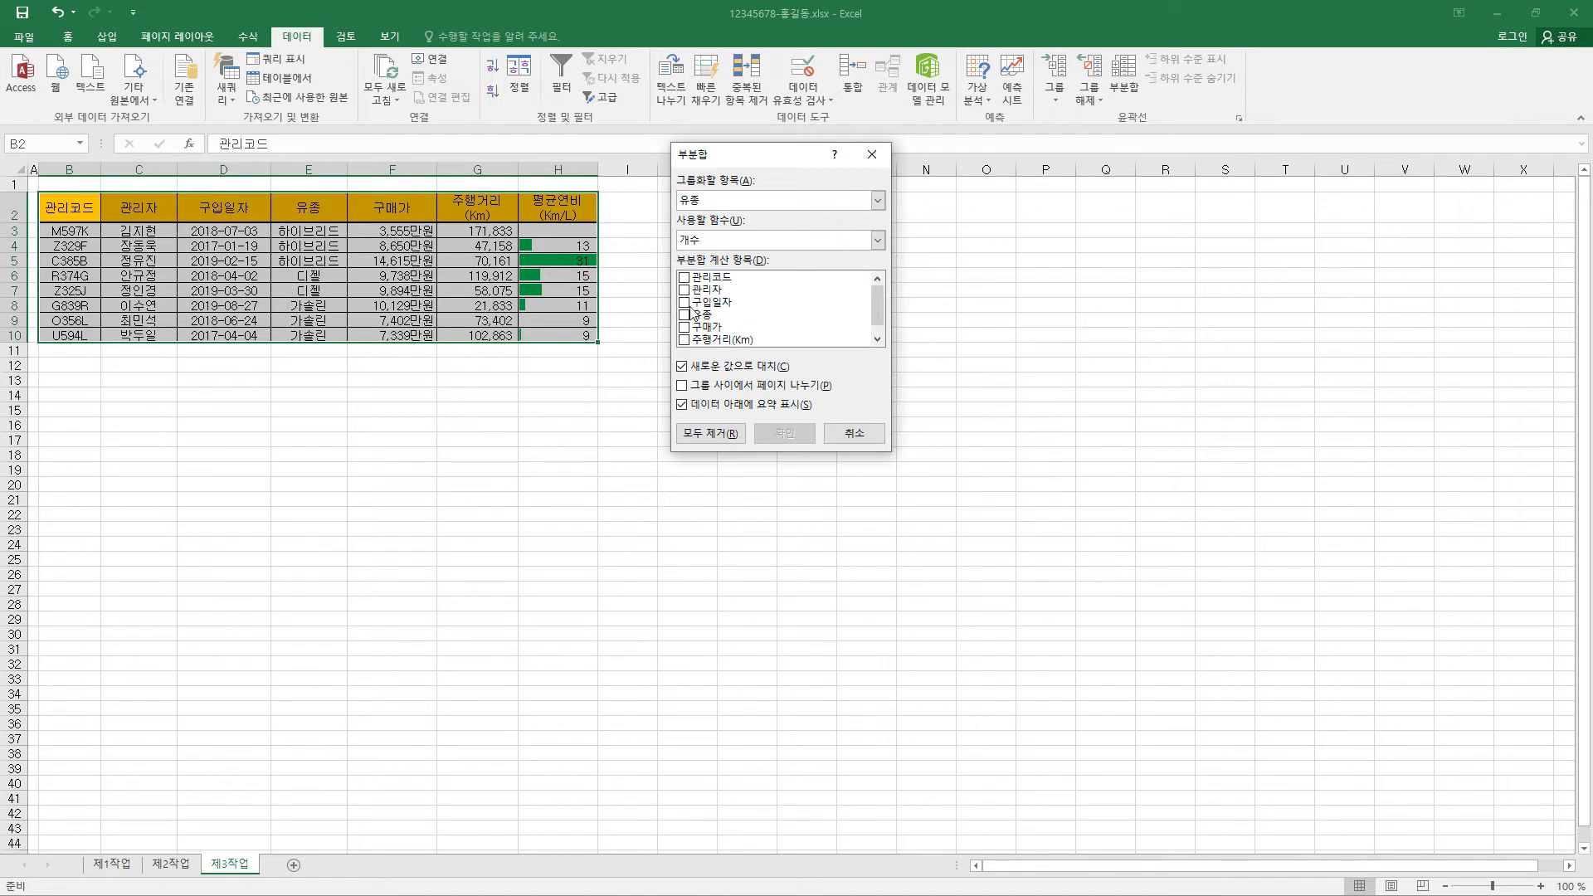
left_click(685, 277)
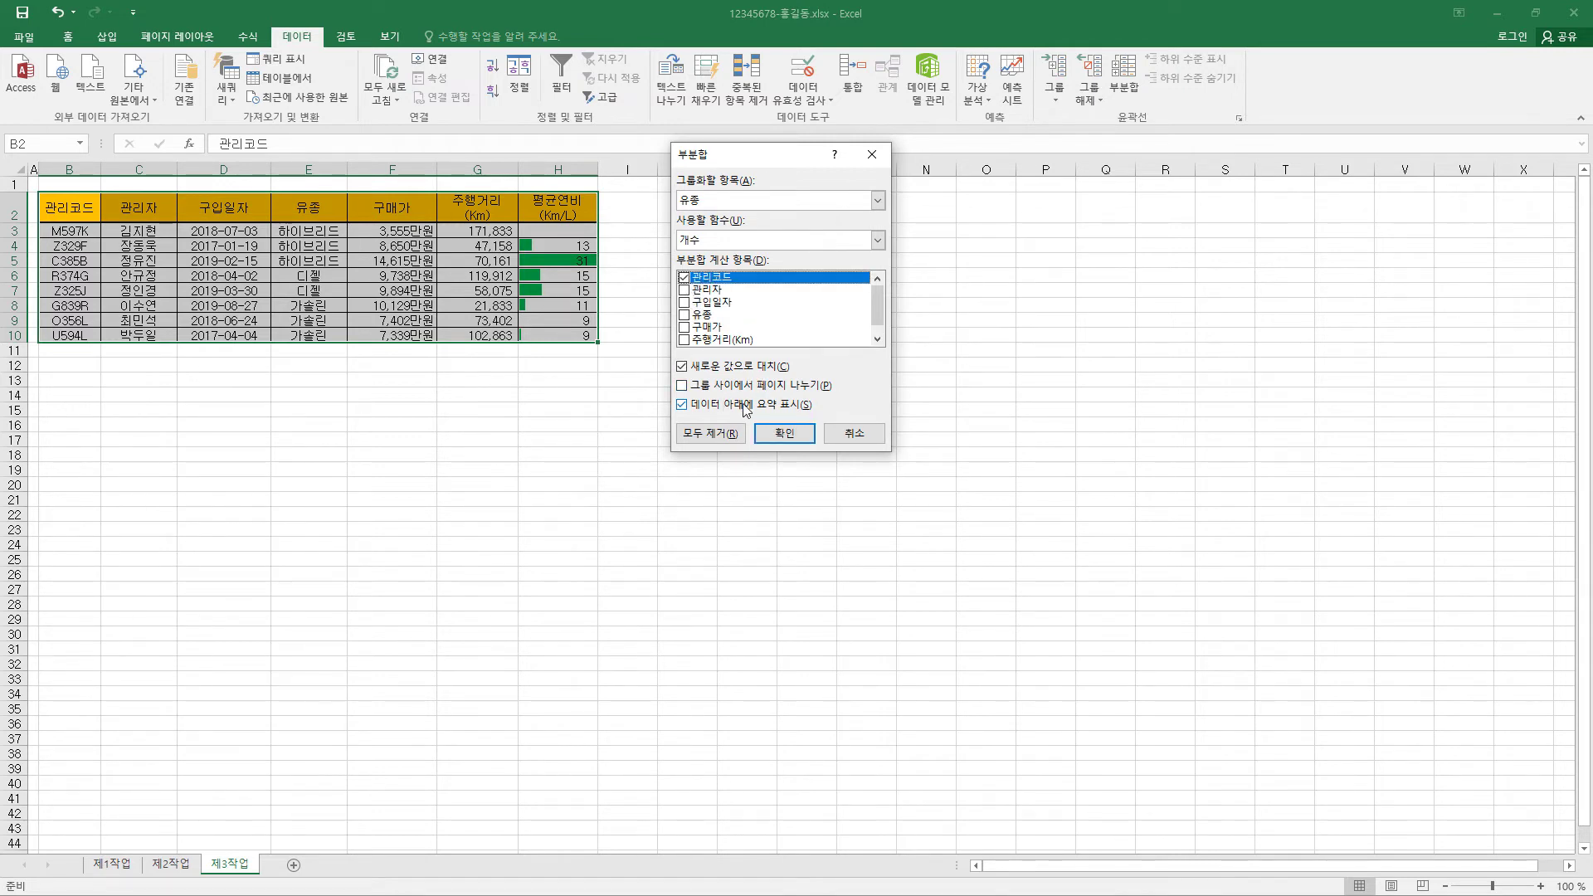
left_click(798, 440)
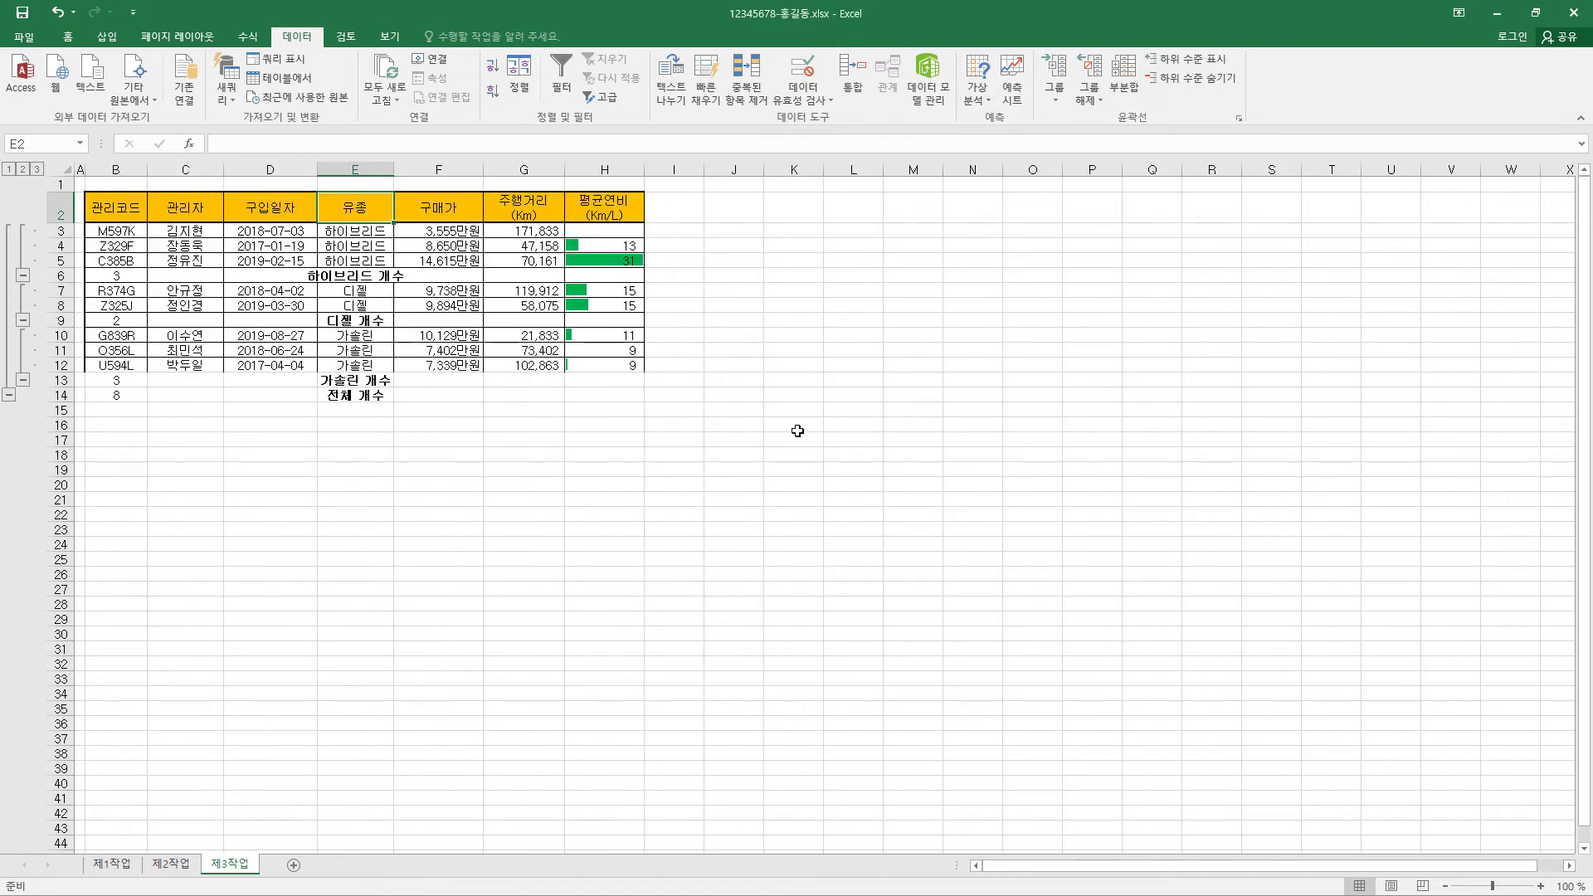
Add a second subtotal by 유종 with the 최대값 of 구매가, without replacing the existing count subtotal.
left_click(1124, 83)
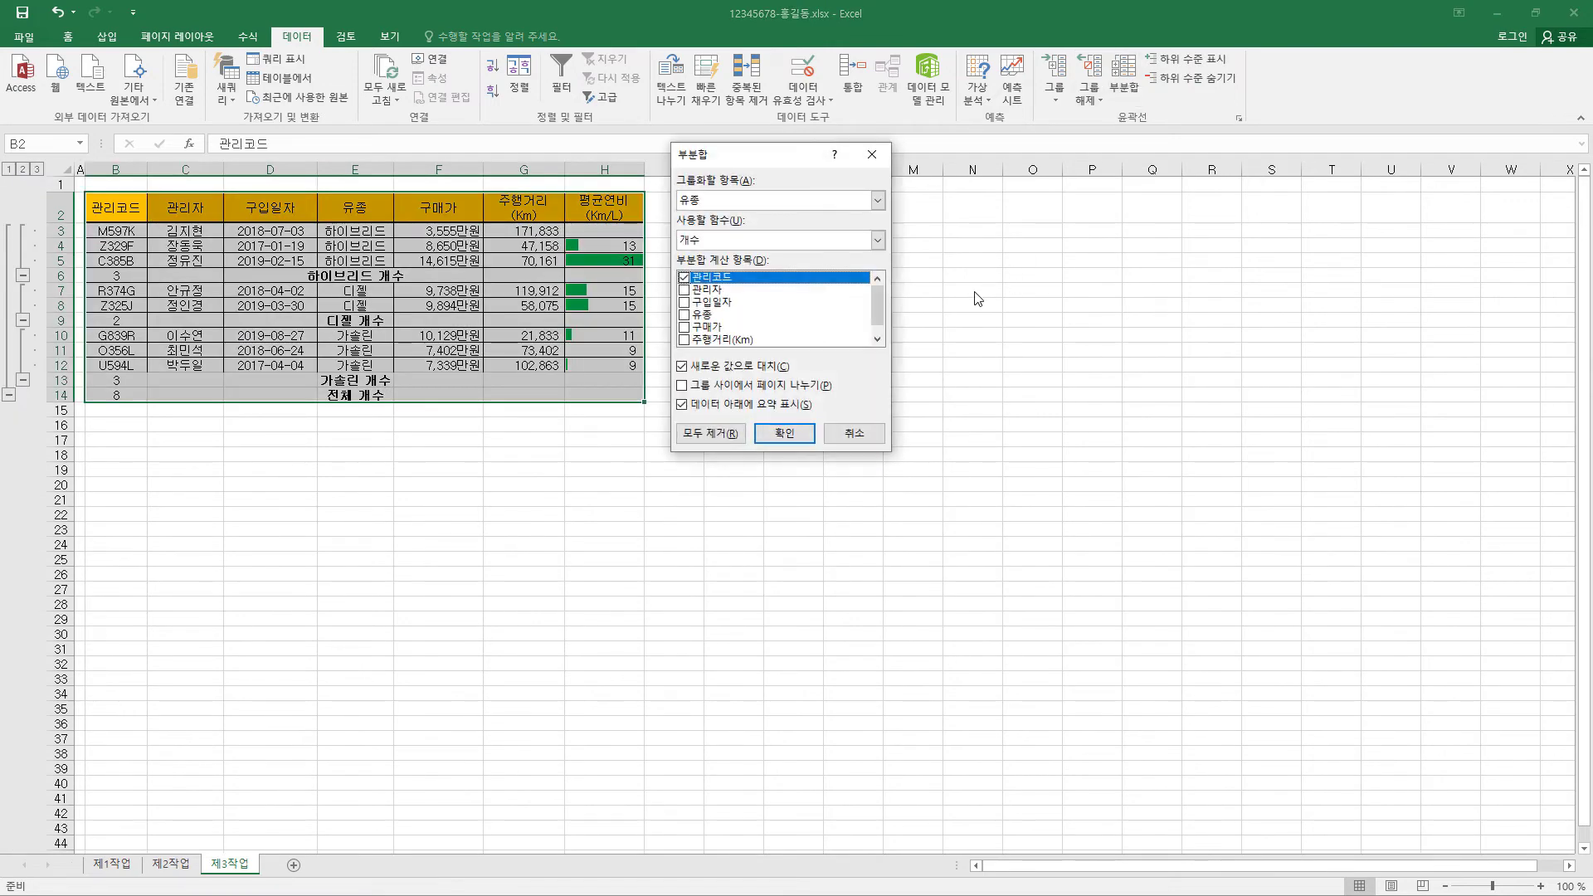
left_click(798, 242)
left_click(786, 294)
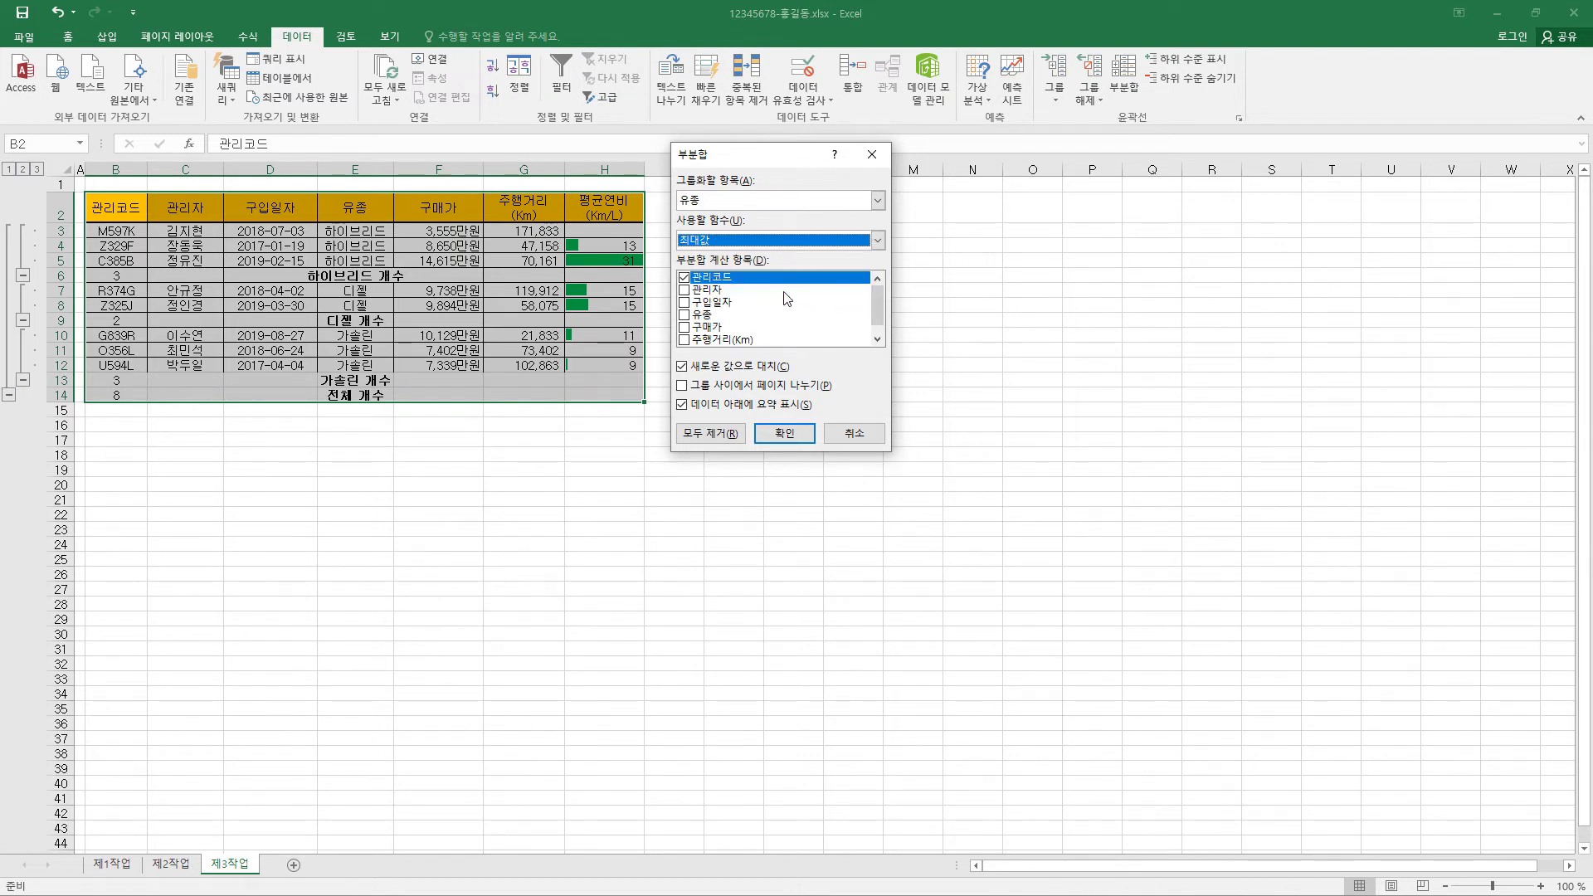
left_click(685, 279)
left_click(684, 328)
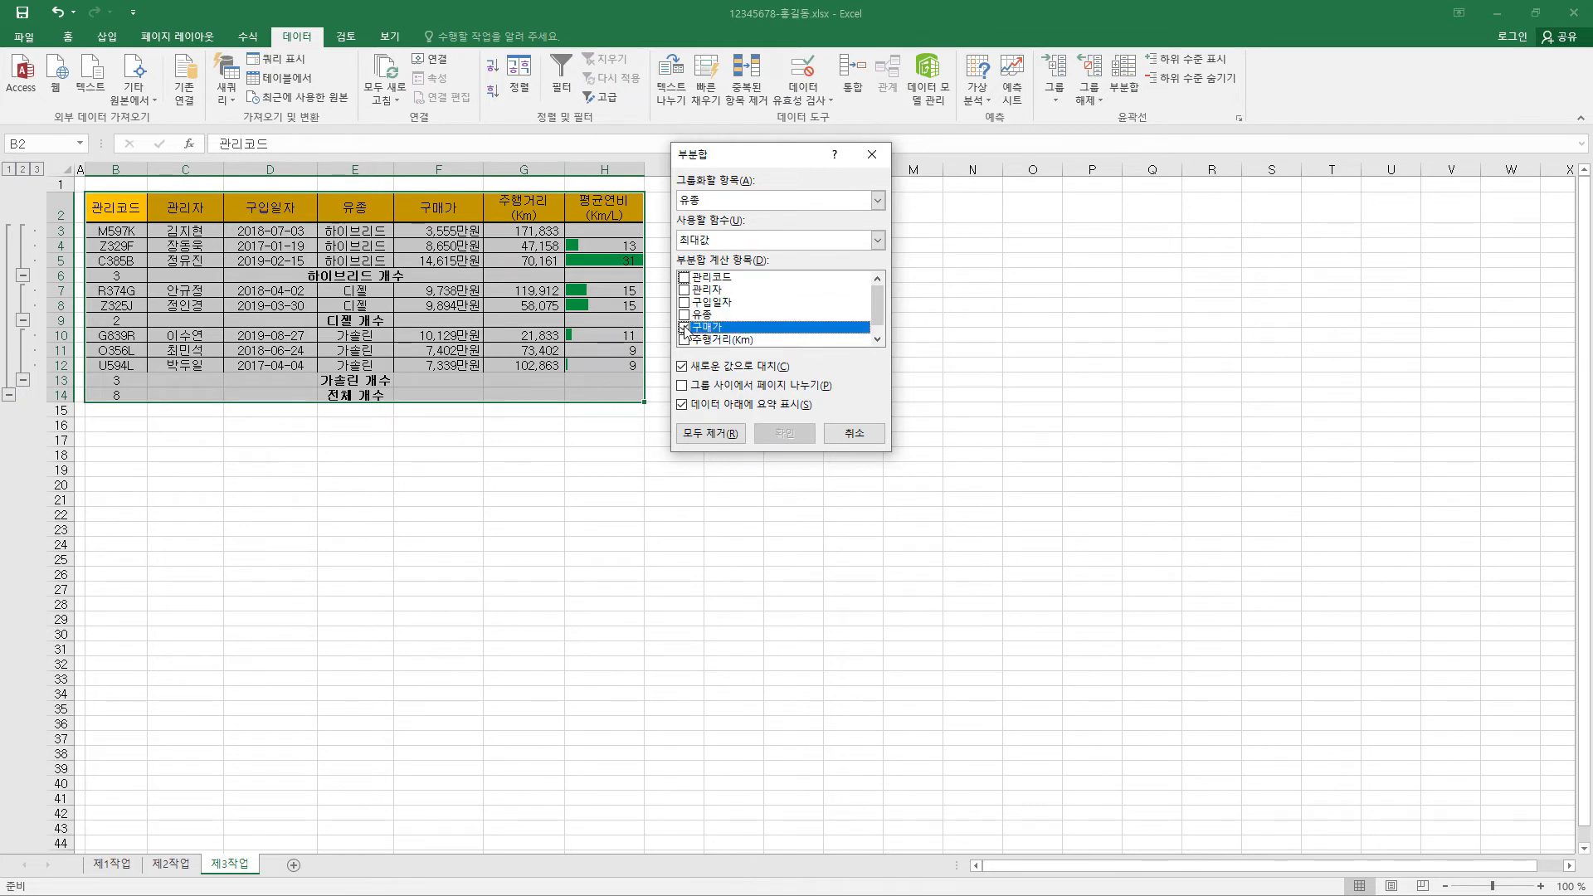
left_click(685, 328)
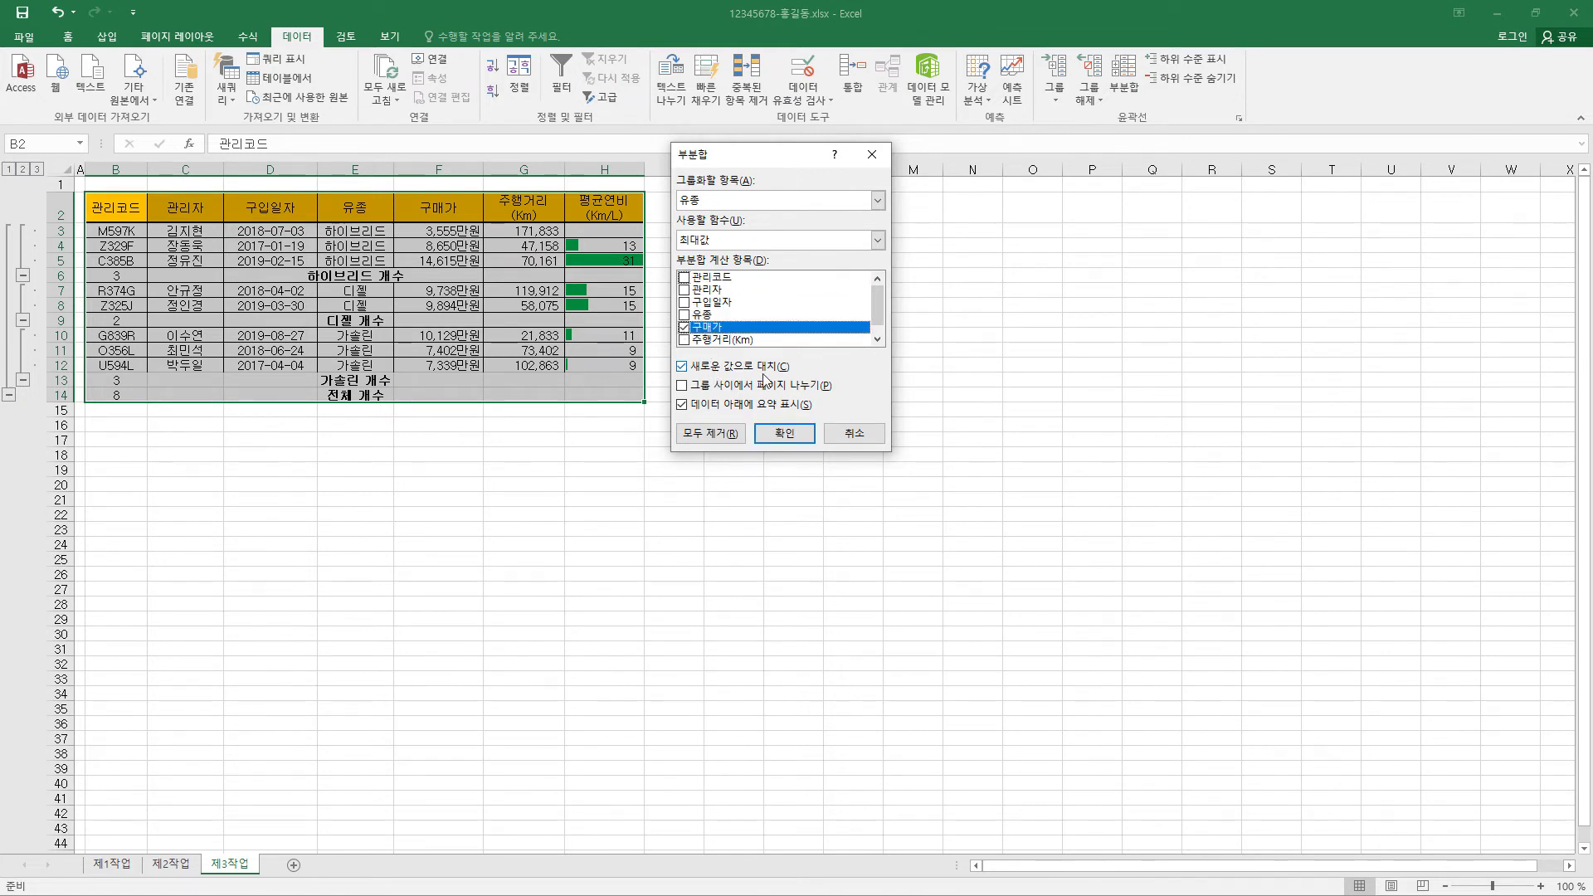
left_click(683, 366)
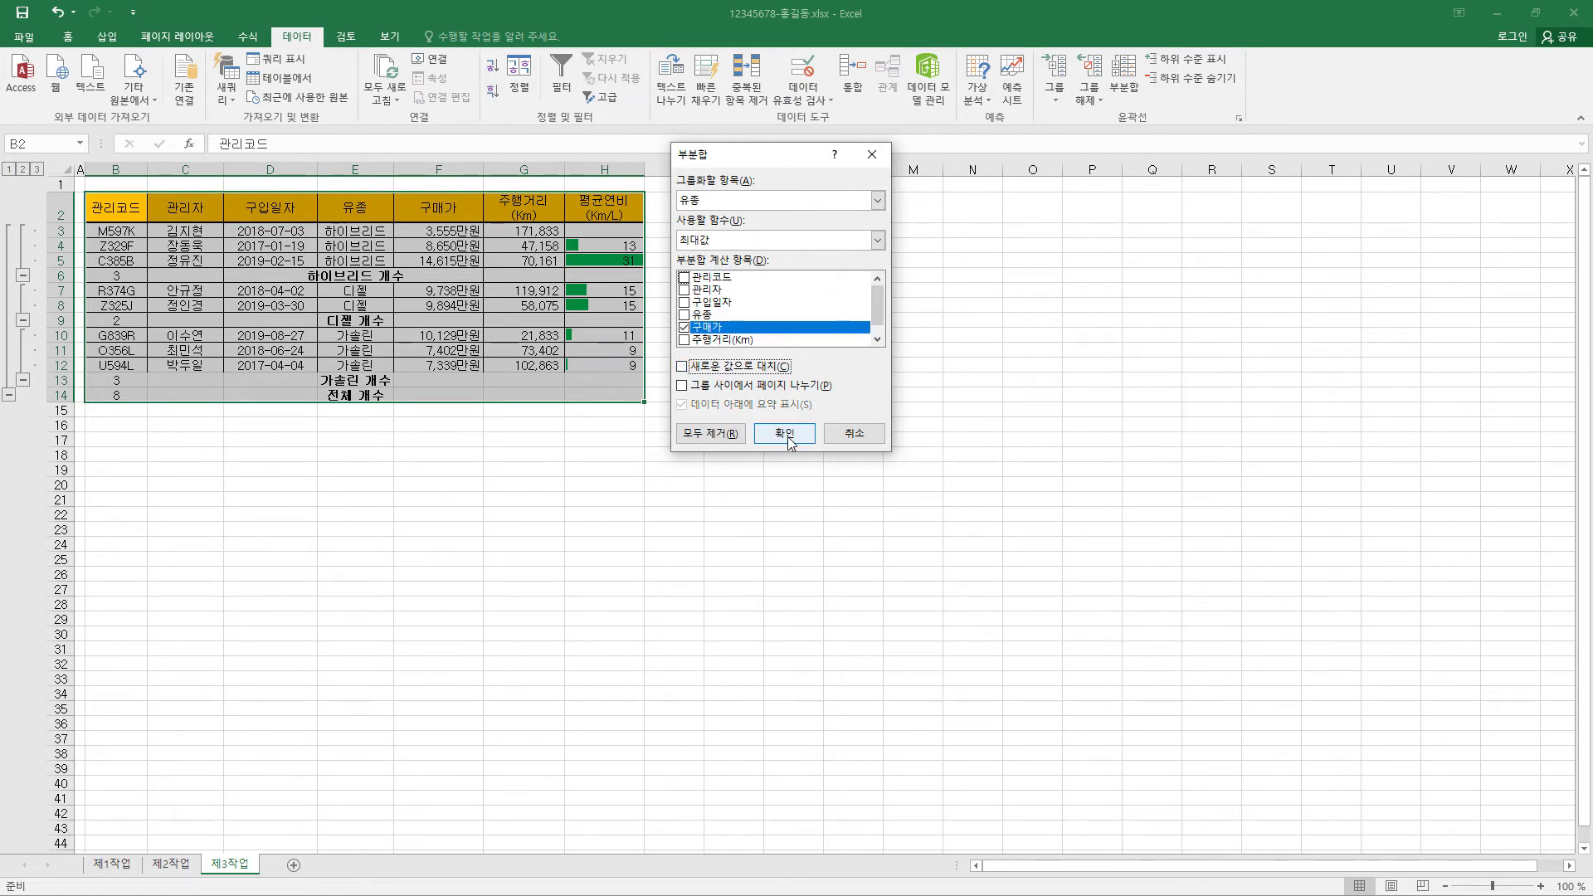
left_click(785, 433)
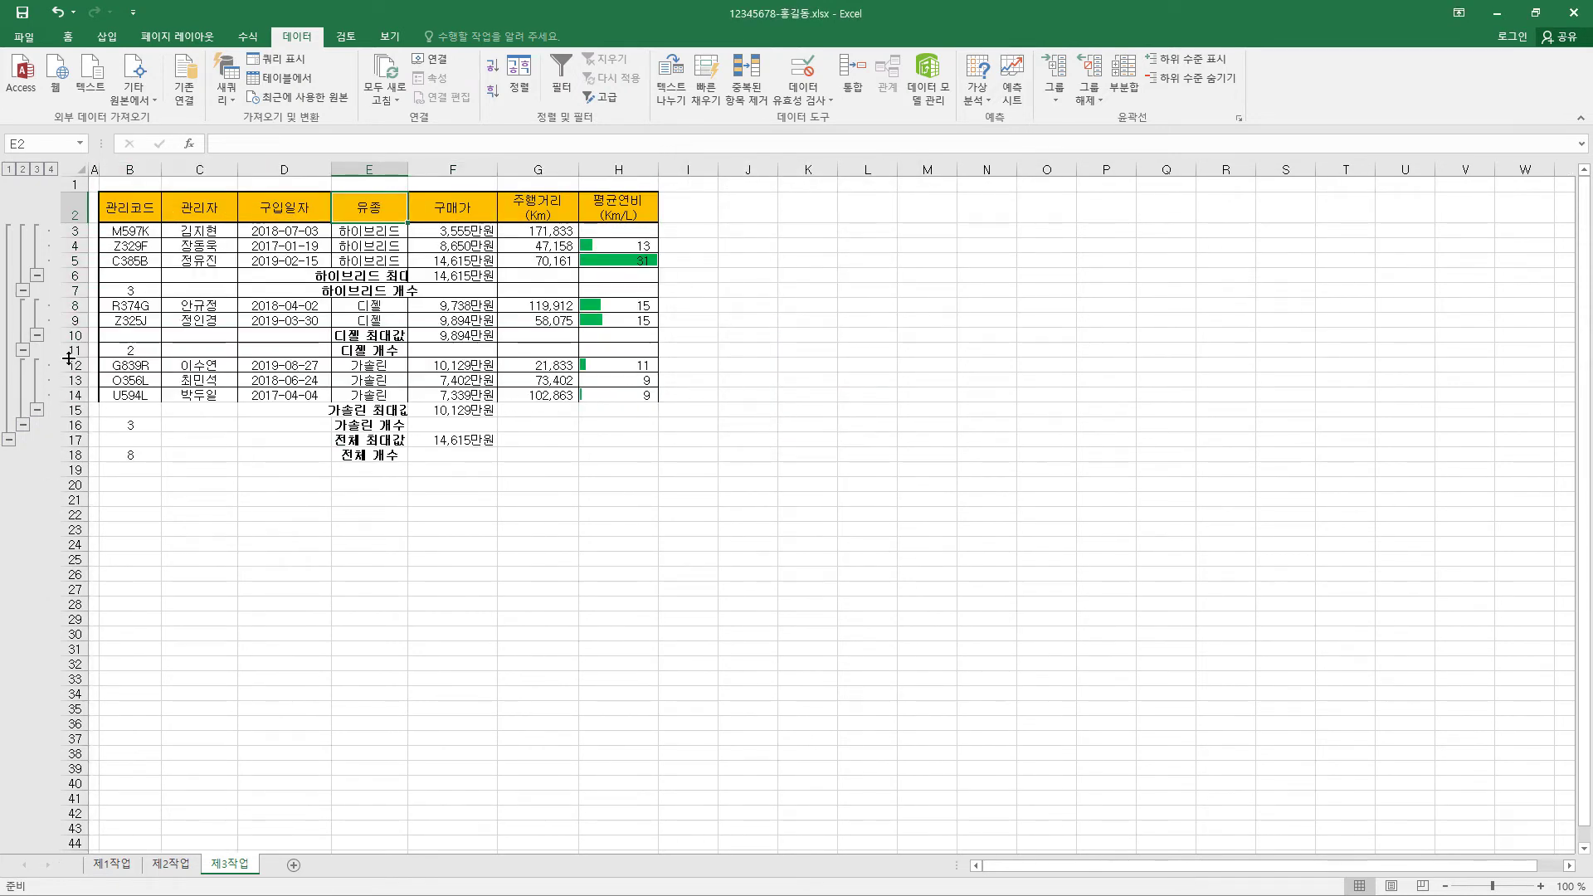
Clear the outline from the subtotalled table and widen column E to fit its subtotal labels.
left_click(1100, 100)
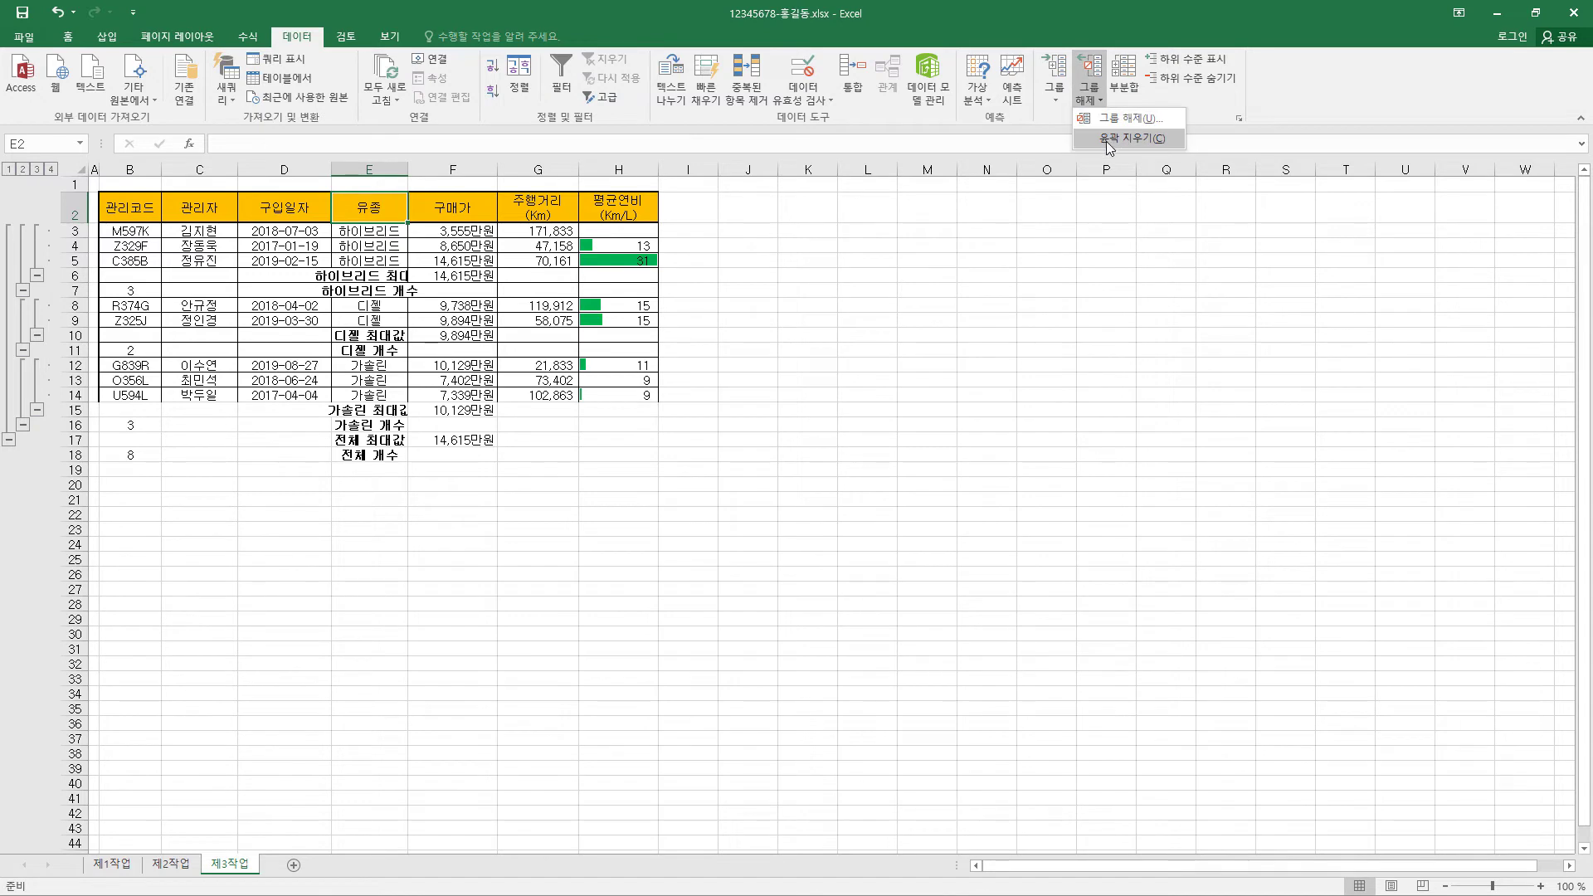
left_click(1109, 139)
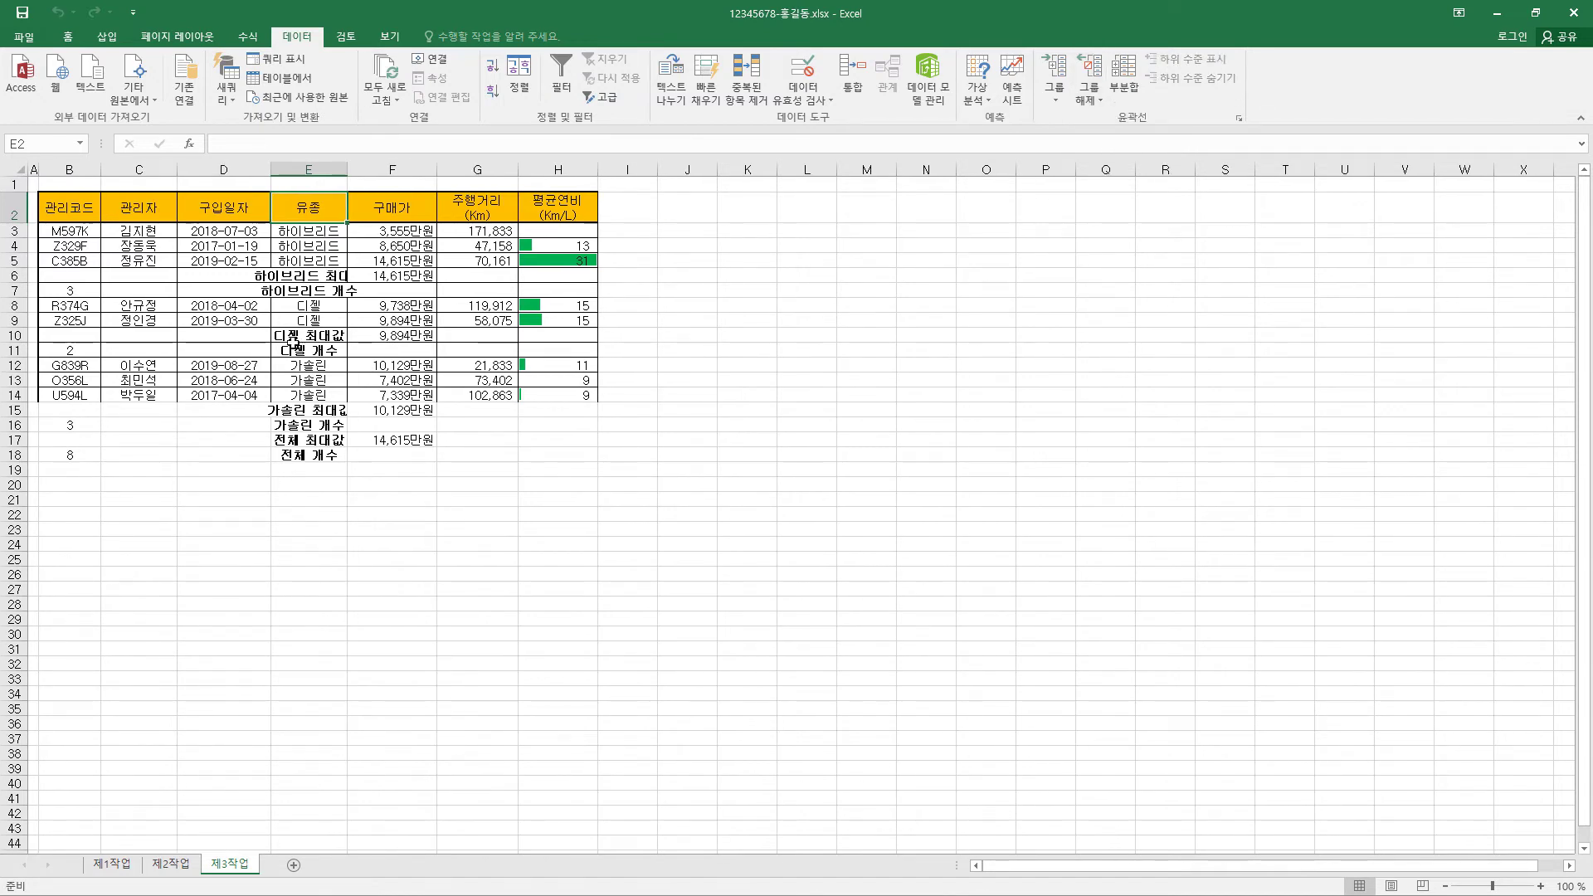
left_click(310, 170)
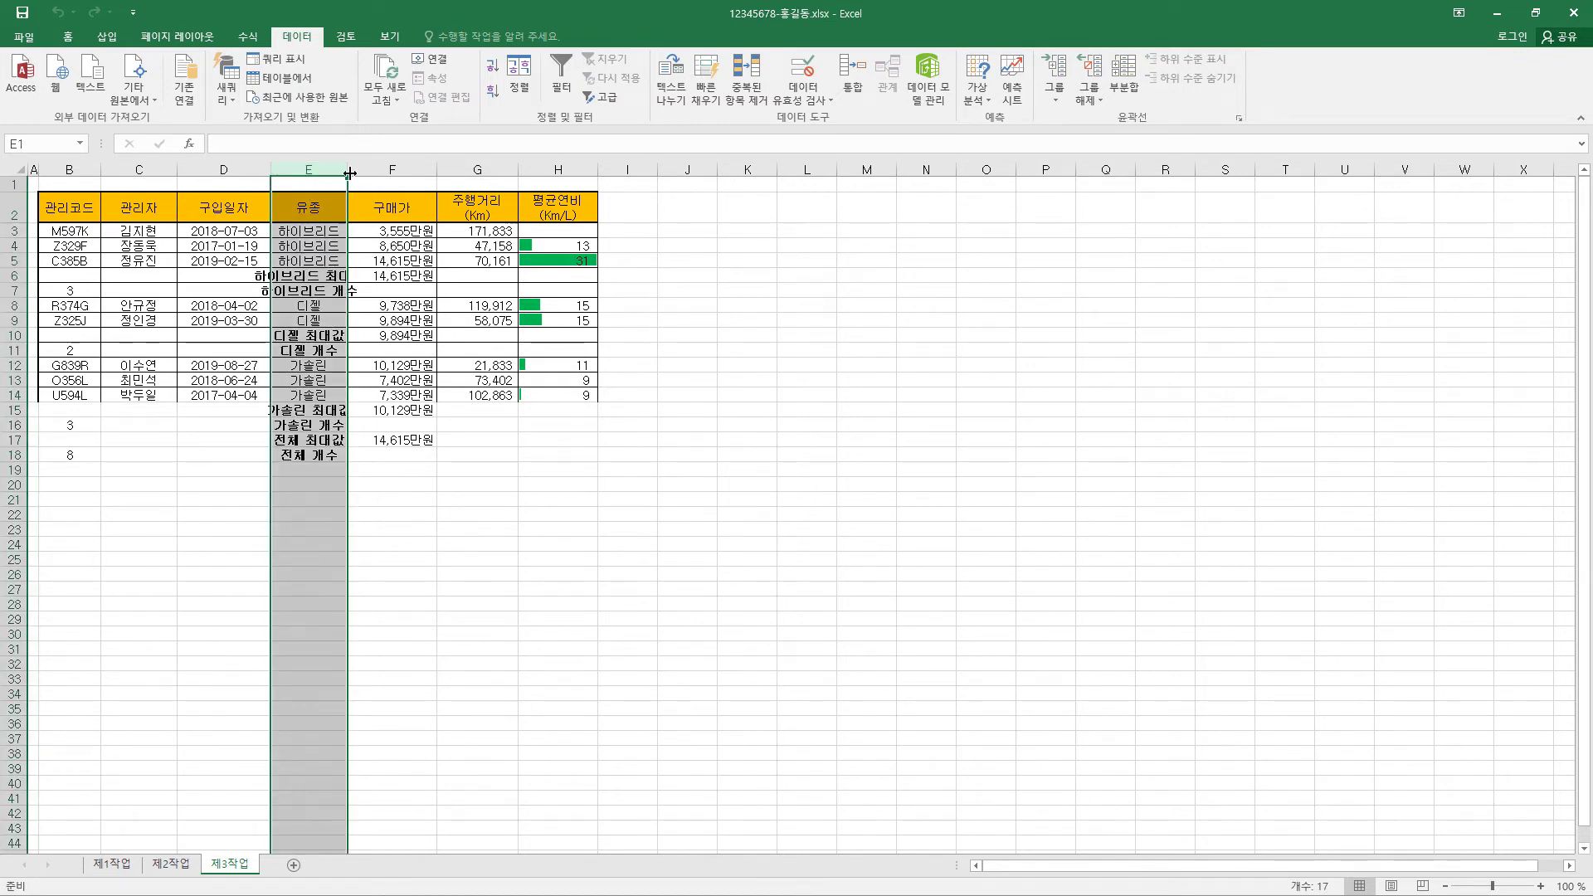
left_click_drag(349, 167, 371, 167)
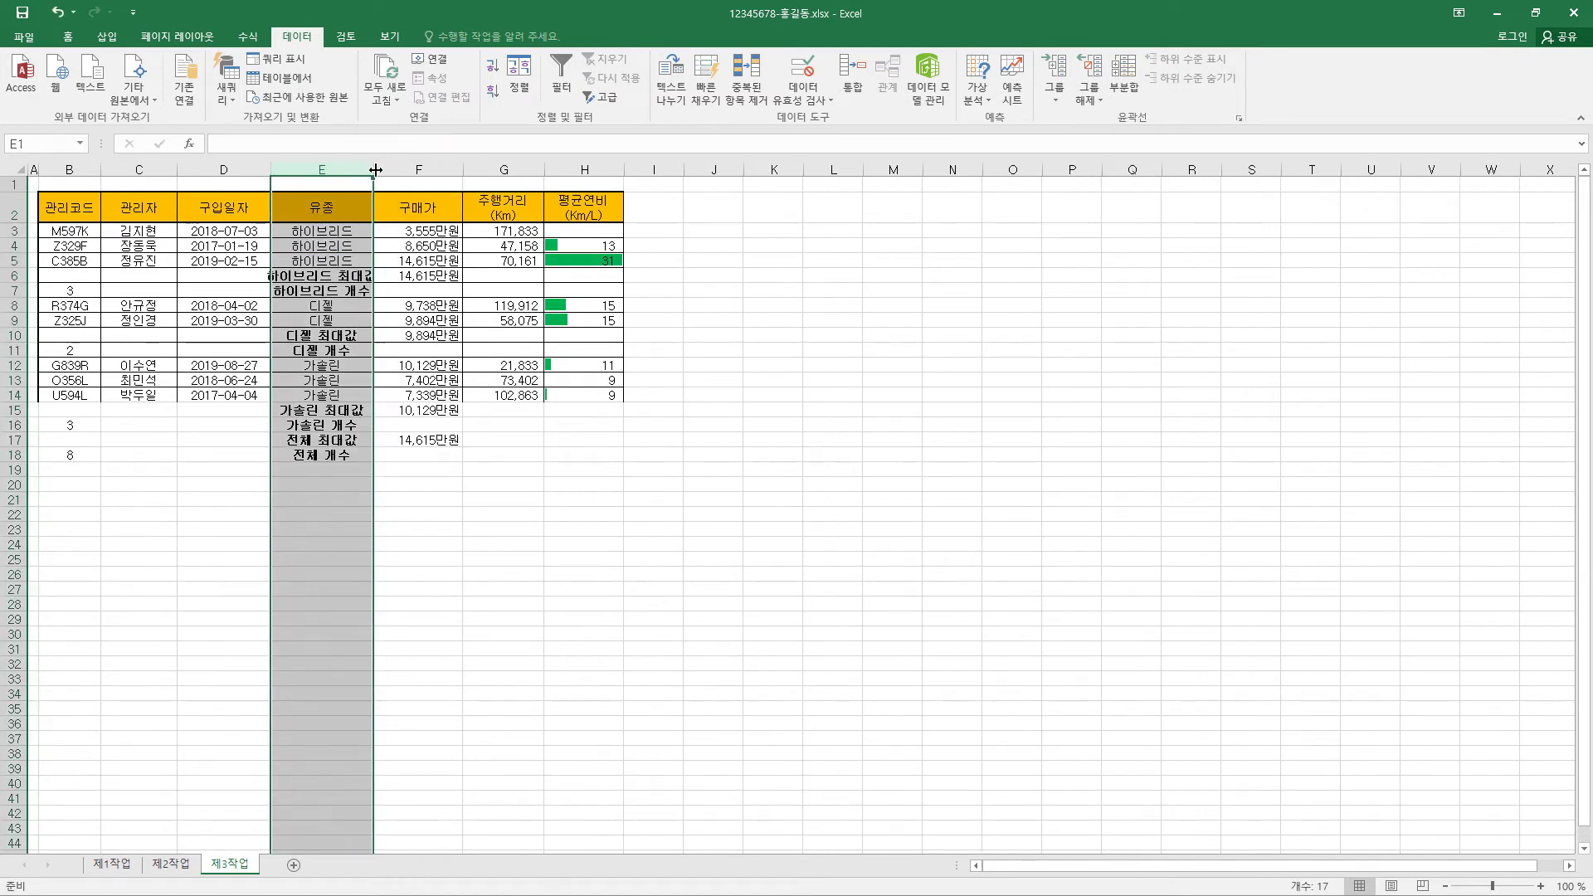
double_click(370, 167)
left_click(452, 470)
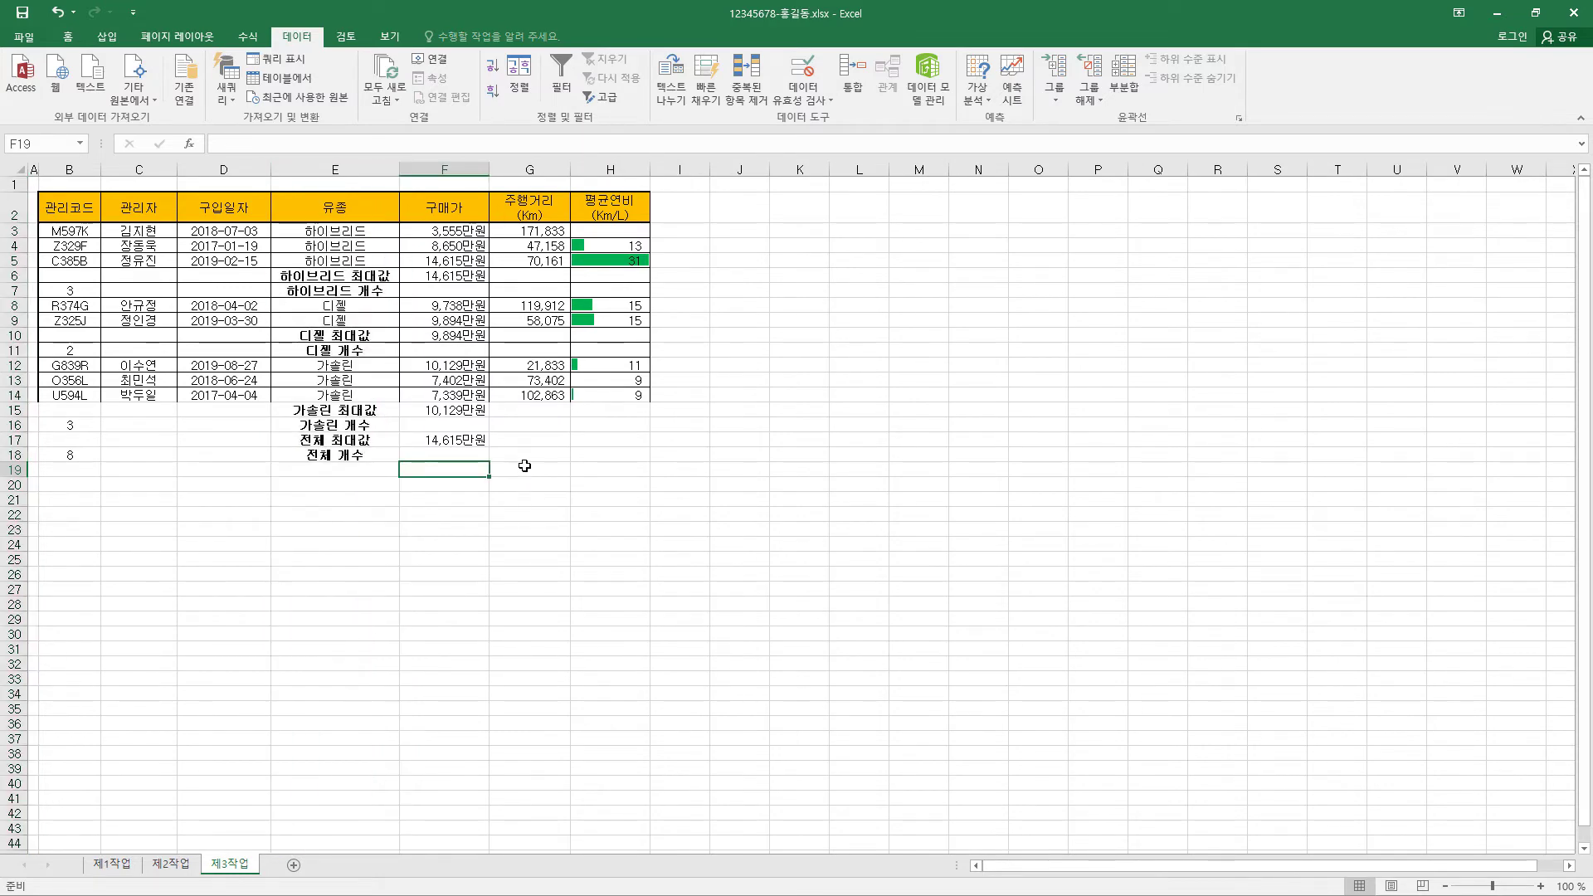
On the 제1작업 sheet, select B4:B5 and F4:G5 together as the start of the chart data.
left_click(124, 864)
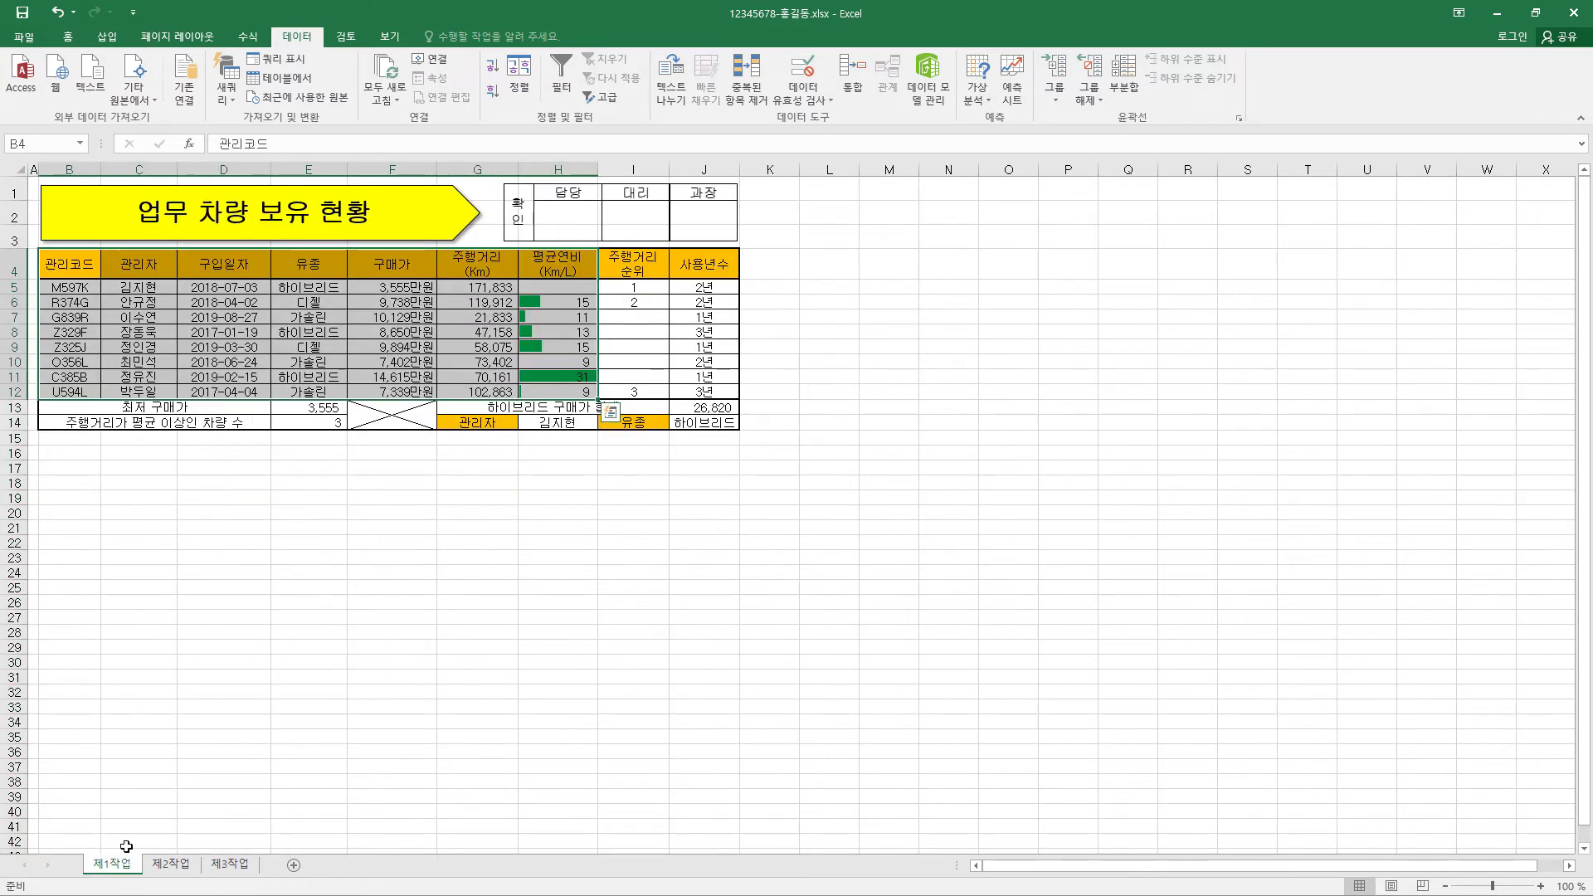
left_click(370, 450)
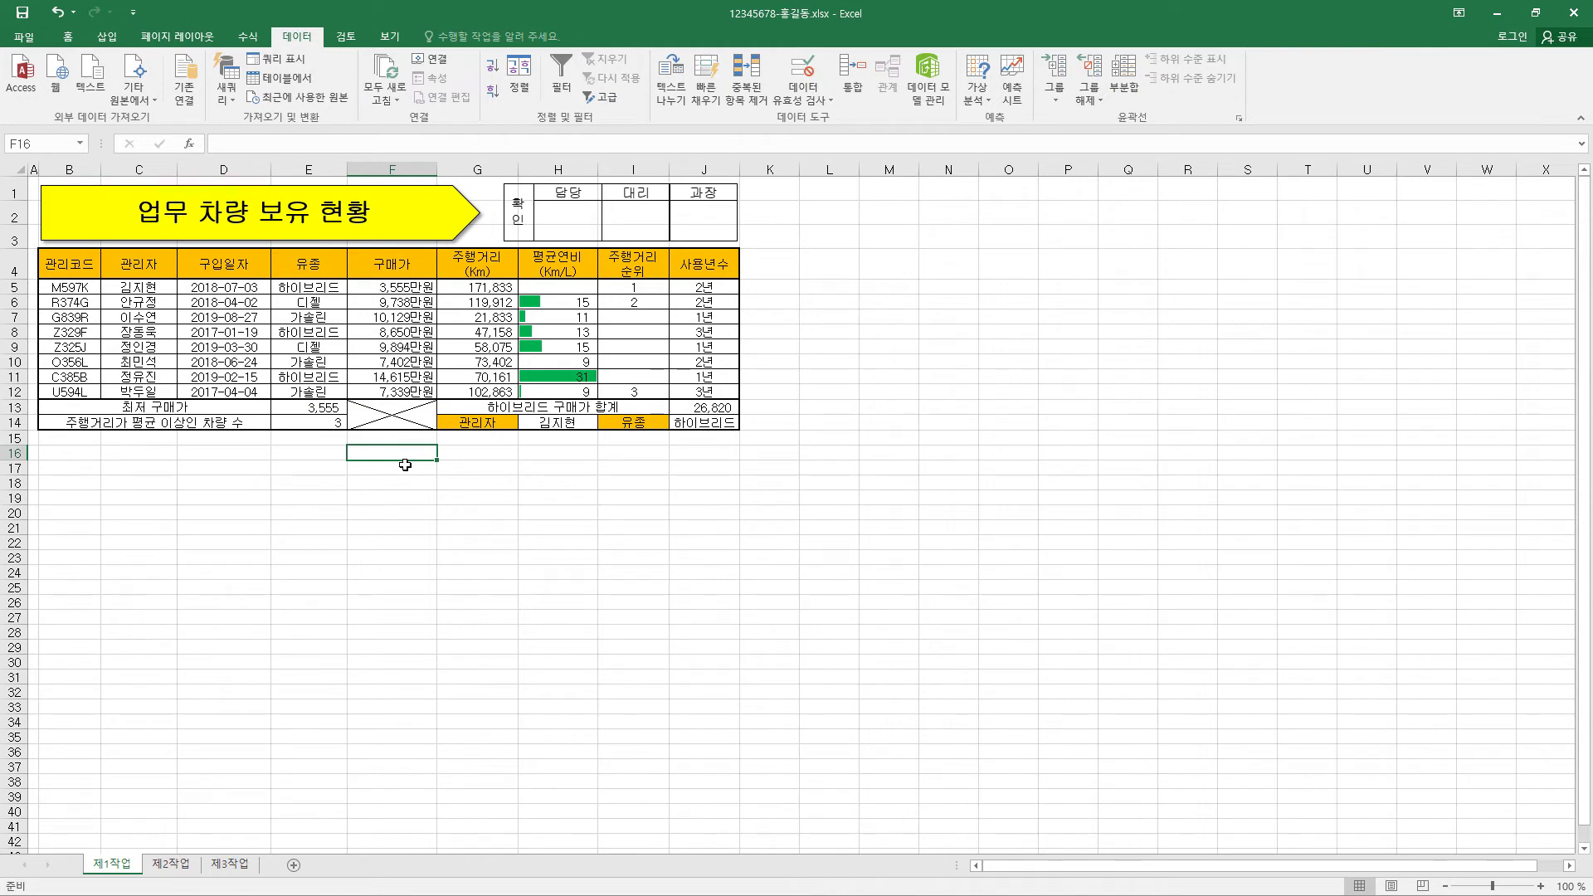
left_click(83, 263)
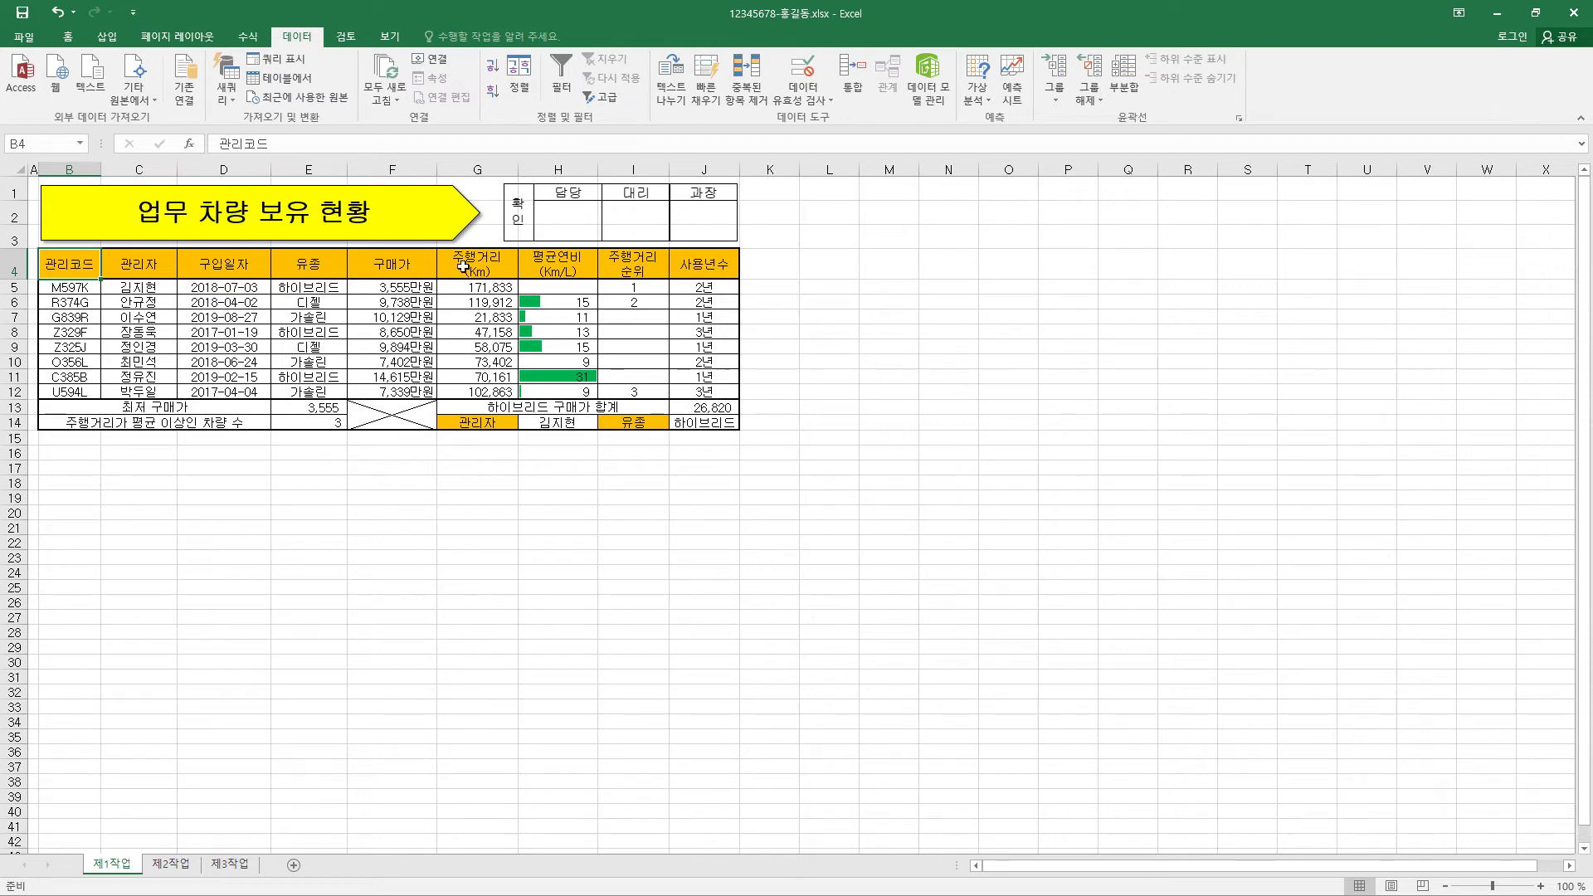
left_click_drag(464, 265, 409, 269)
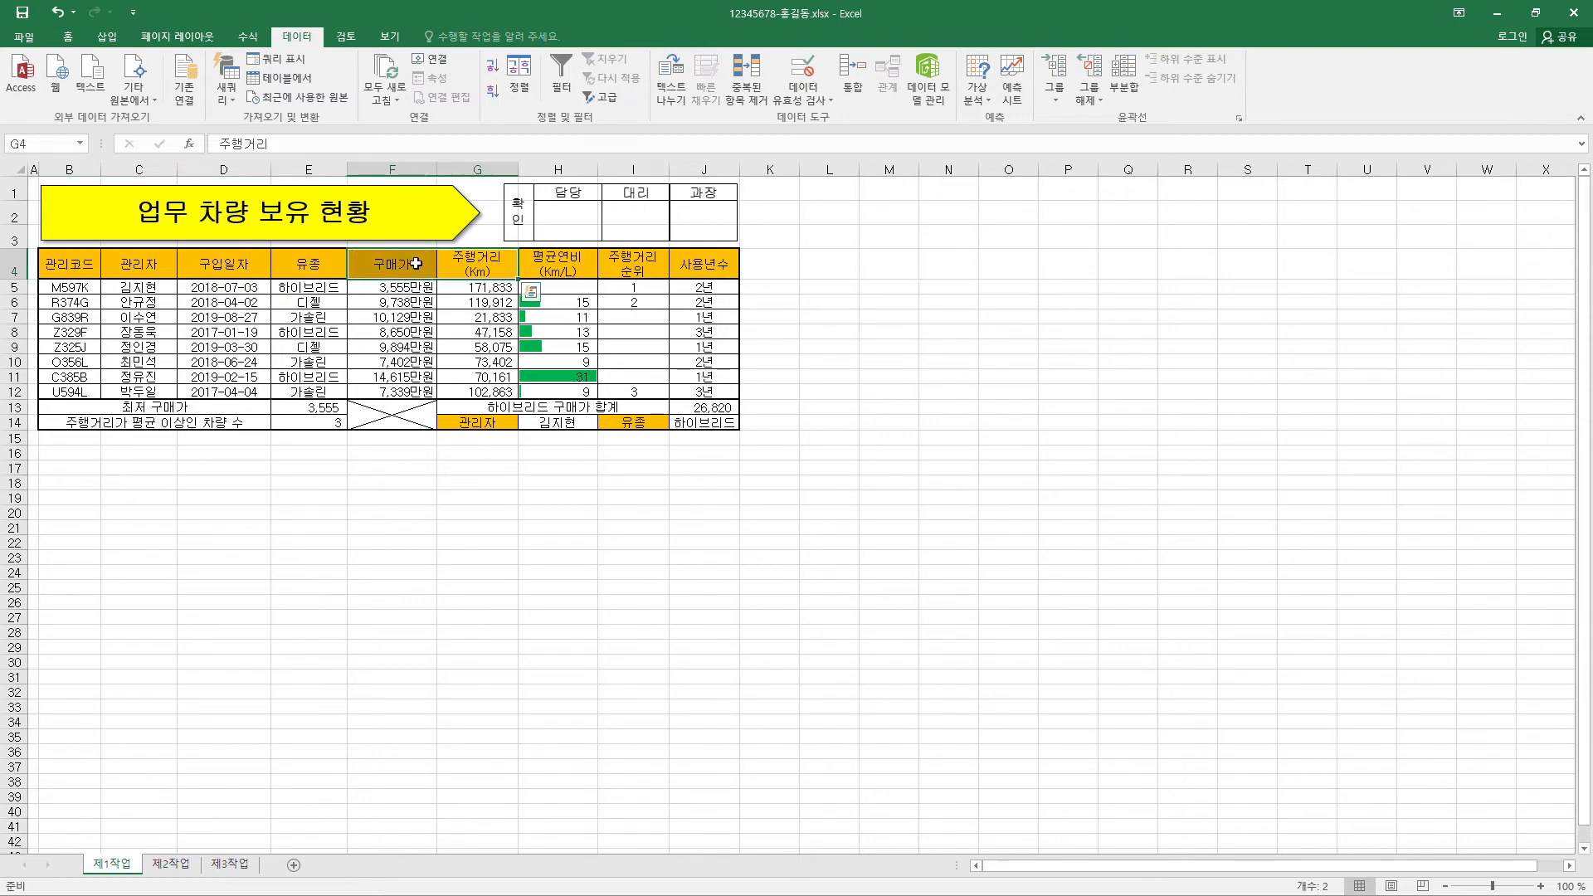
left_click(415, 264)
left_click(70, 265)
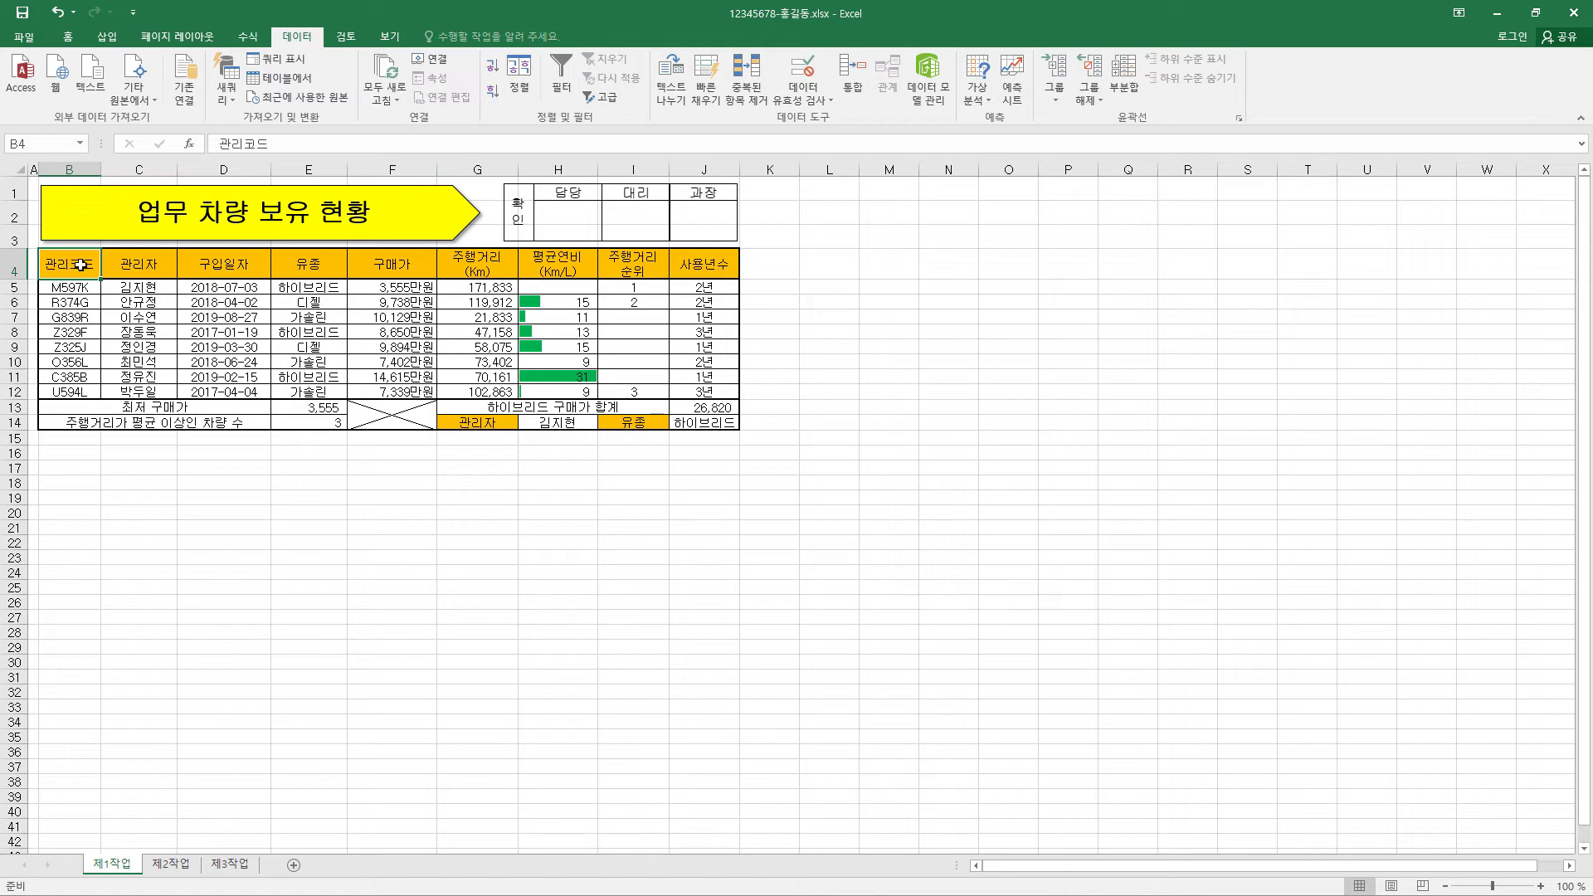
left_click_drag(71, 264, 80, 286)
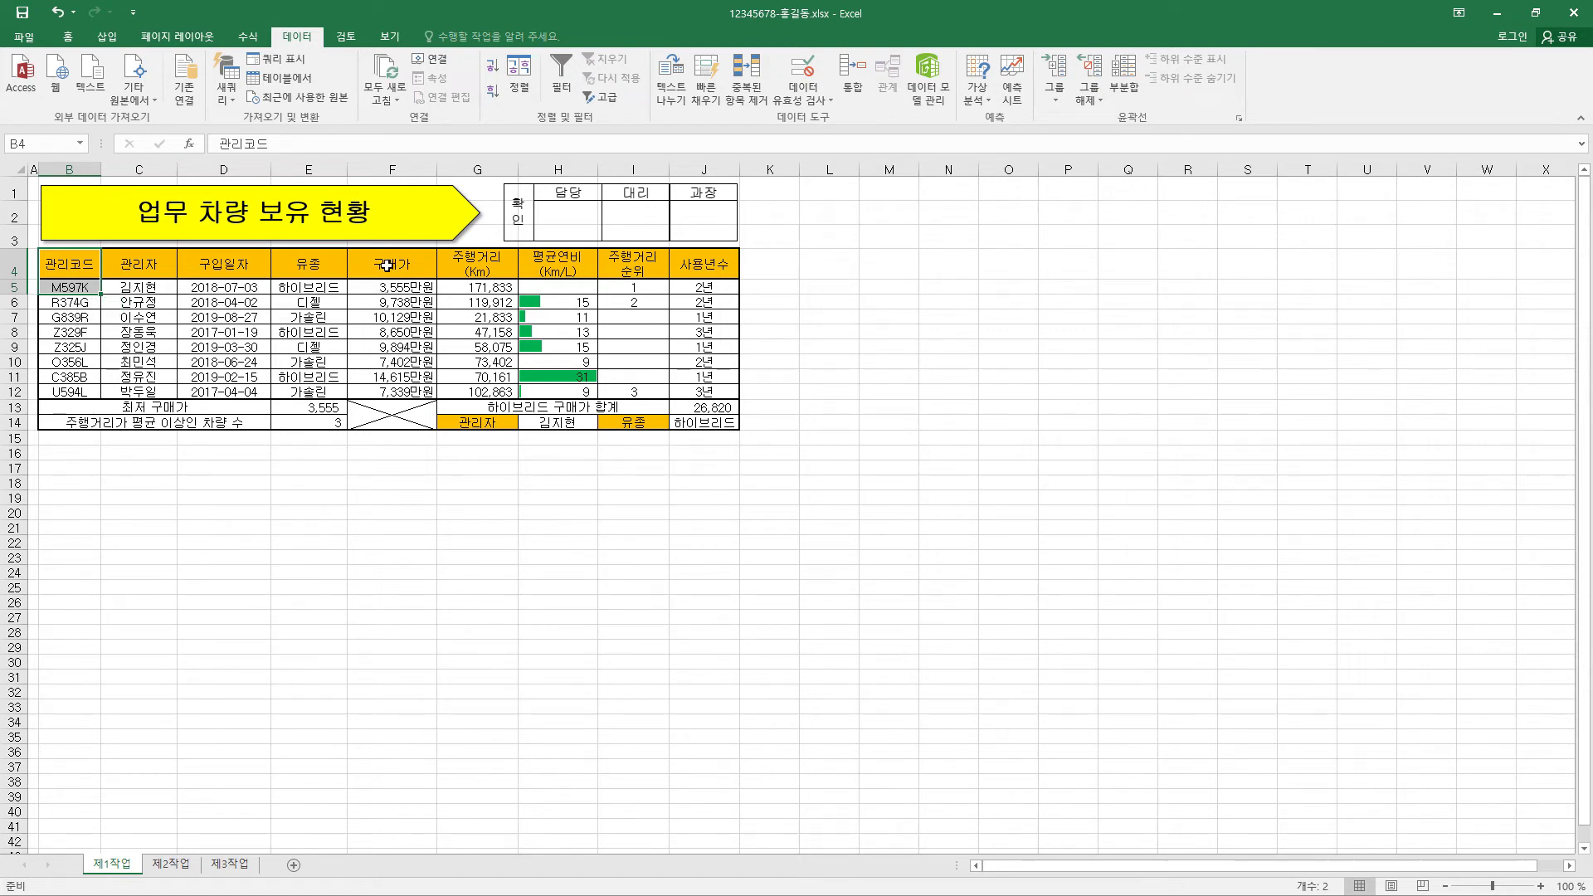
left_click_drag(387, 265, 472, 284)
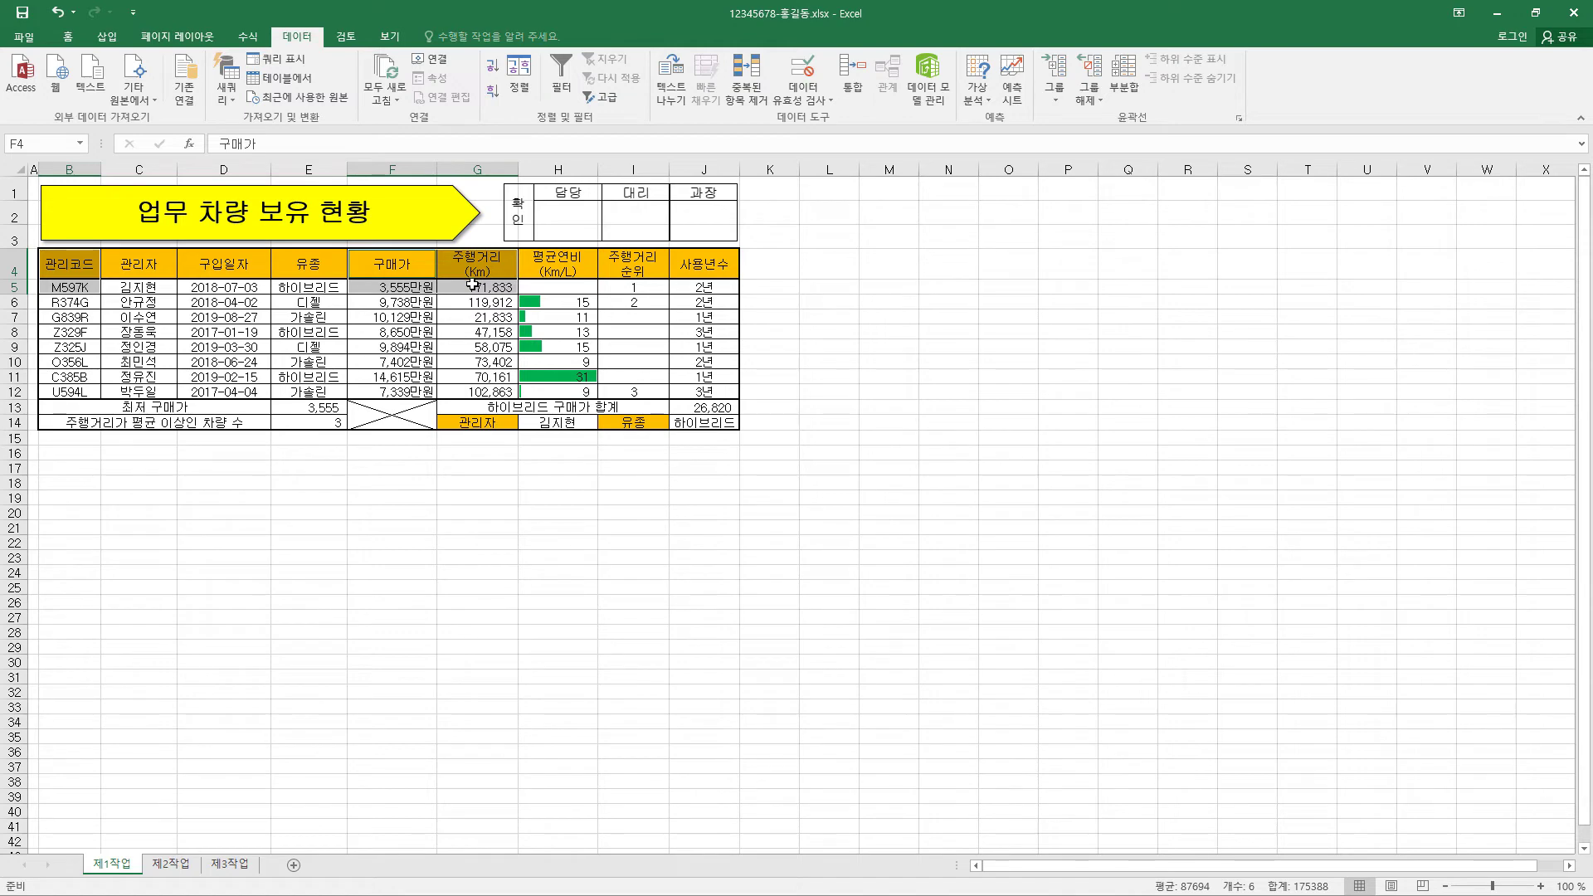
Add B7:B8, F7:G8, B10:B12 and F10:G12 to the selection, leaving out the 디젤 rows.
left_click(86, 317, "ctrl")
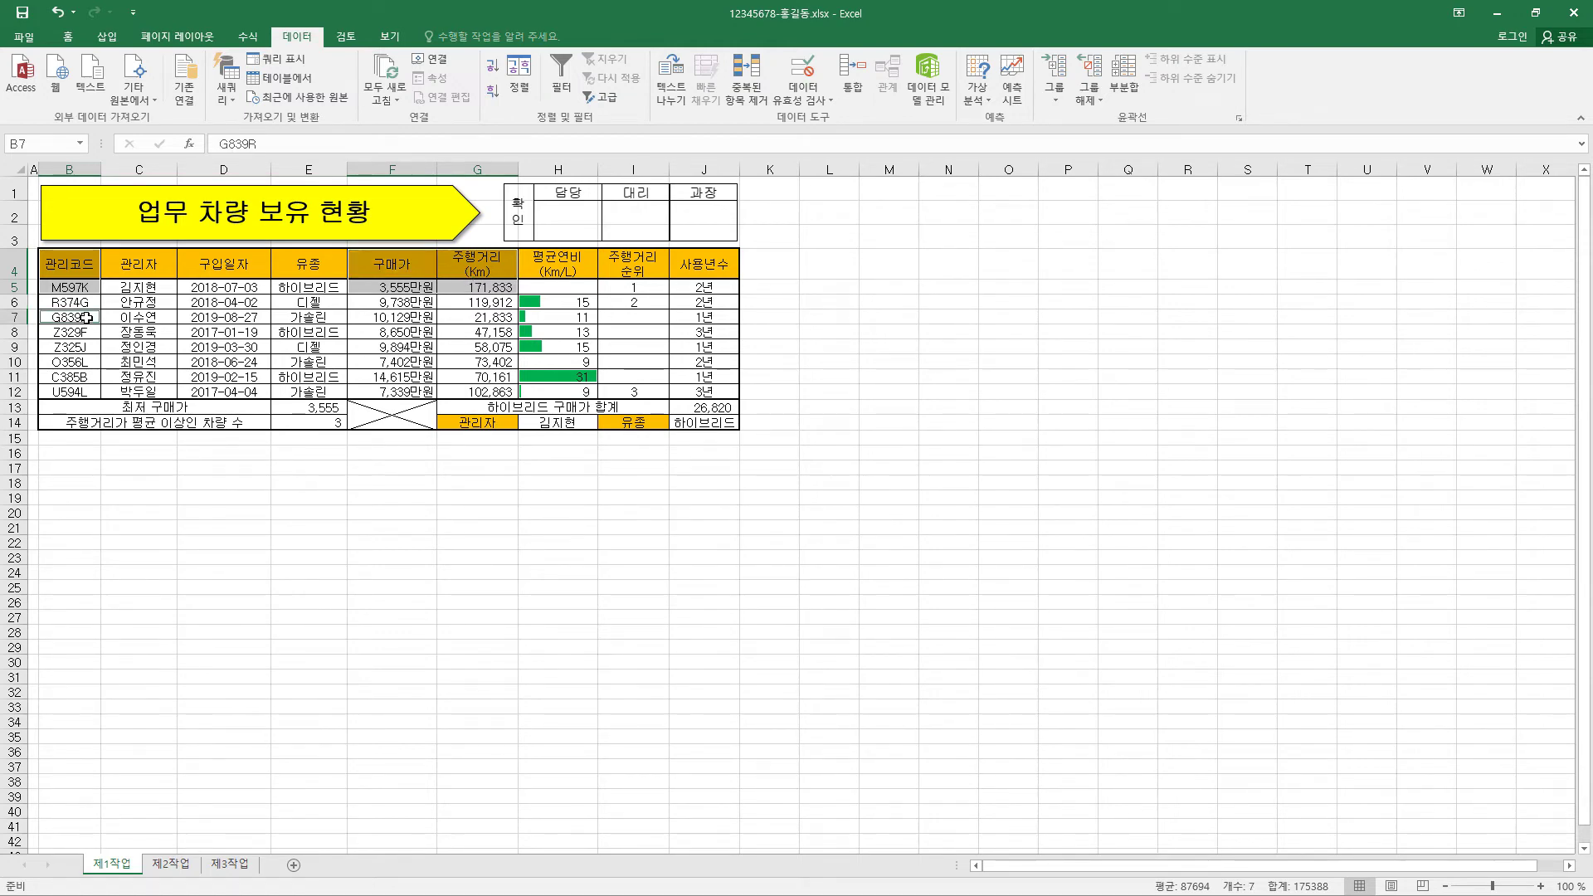
left_click_drag(86, 317, 86, 331)
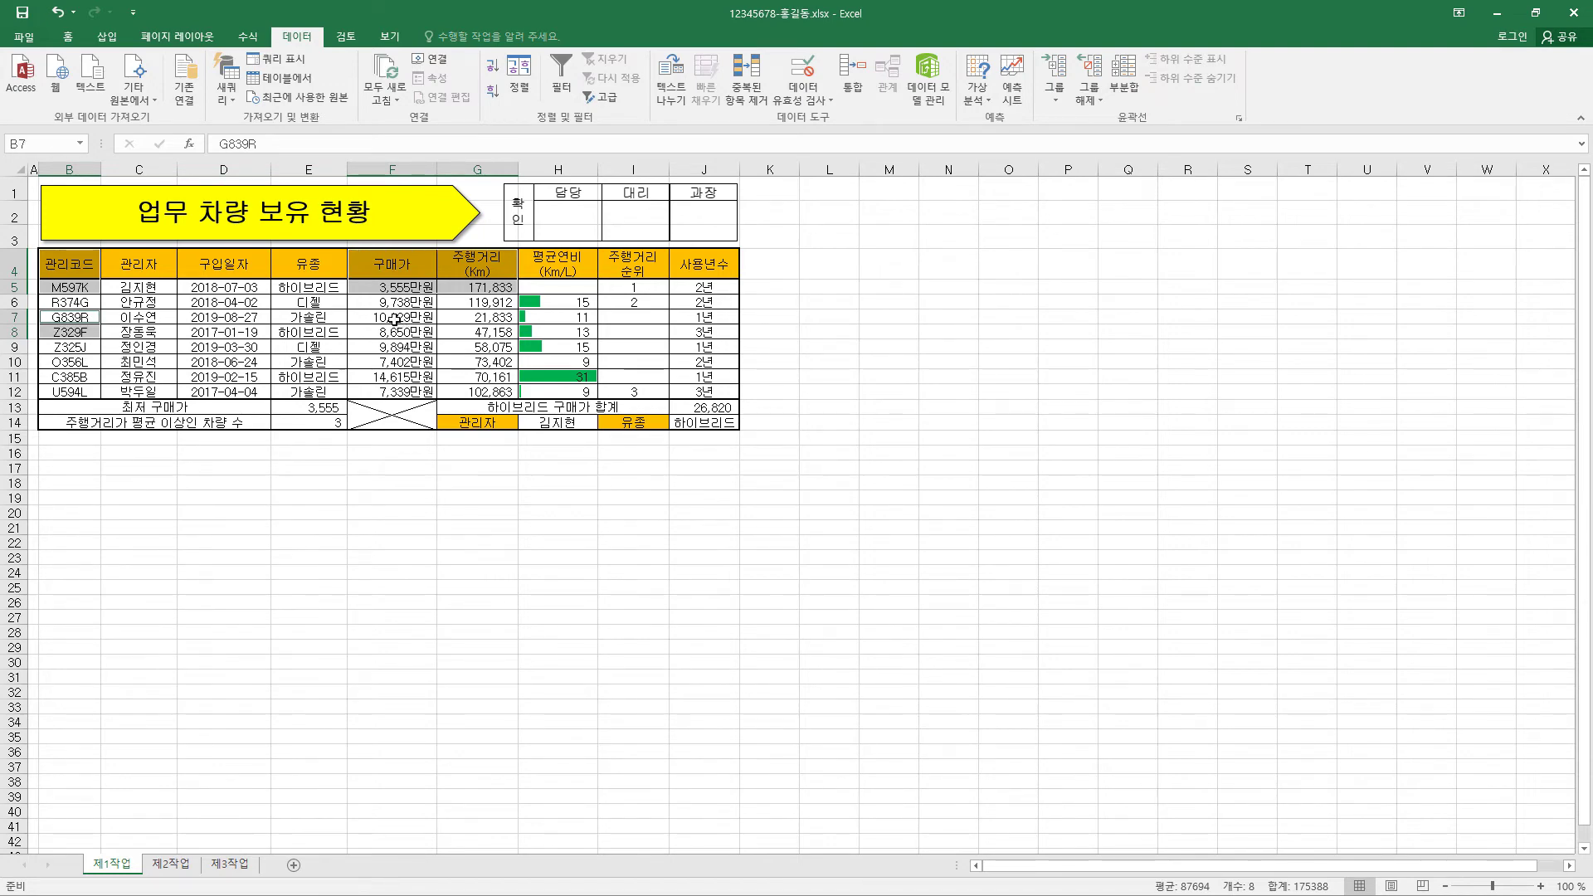
left_click_drag(395, 318, 467, 333)
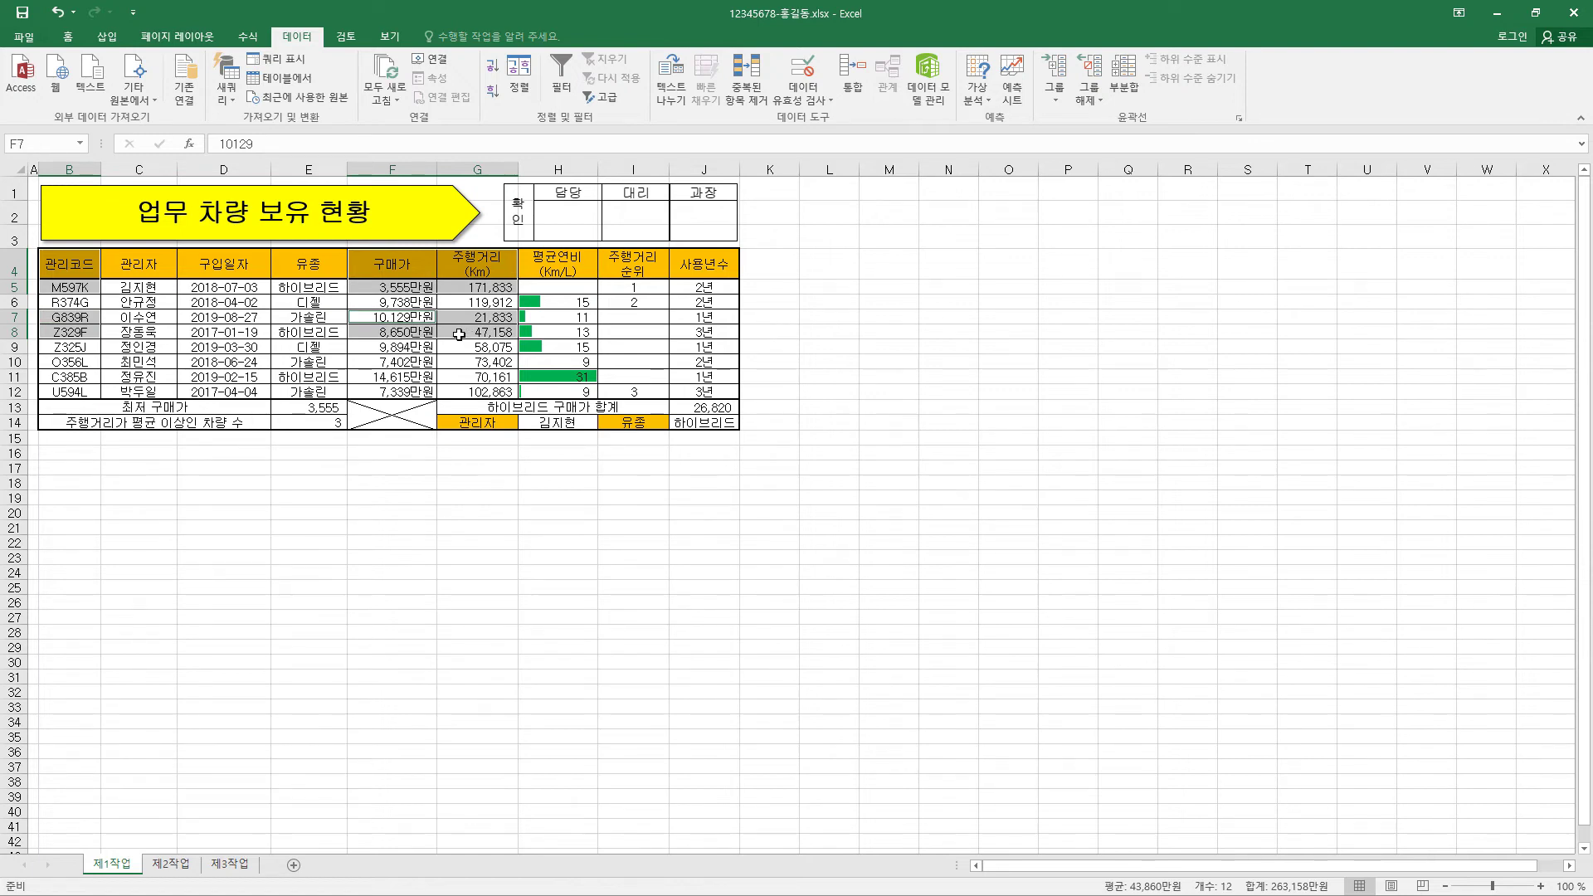
left_click(82, 363, "ctrl")
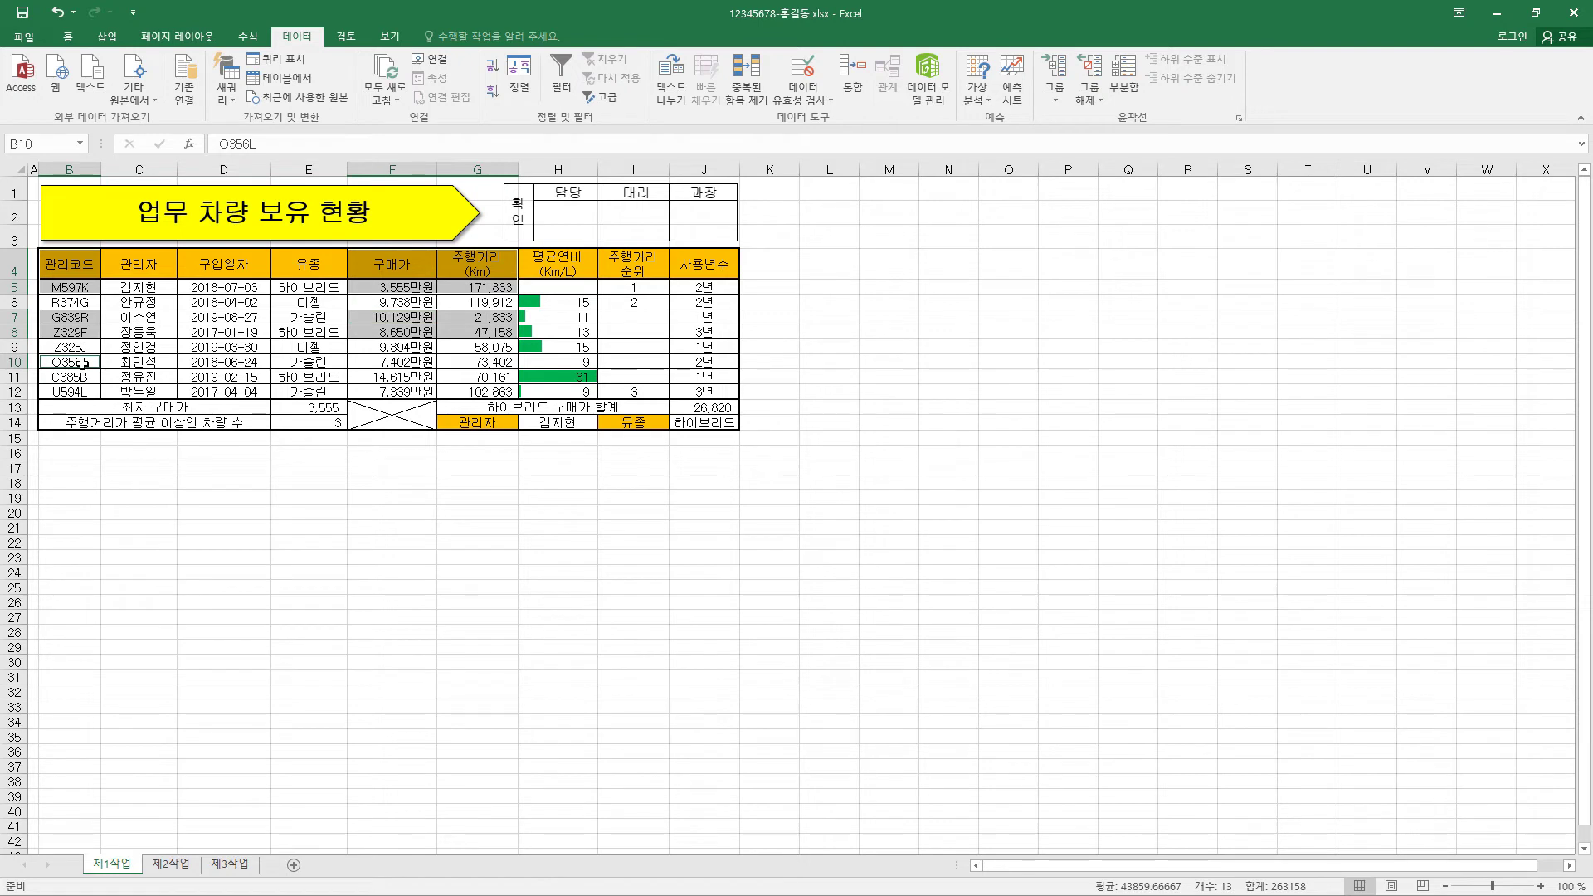
left_click_drag(82, 363, 84, 391)
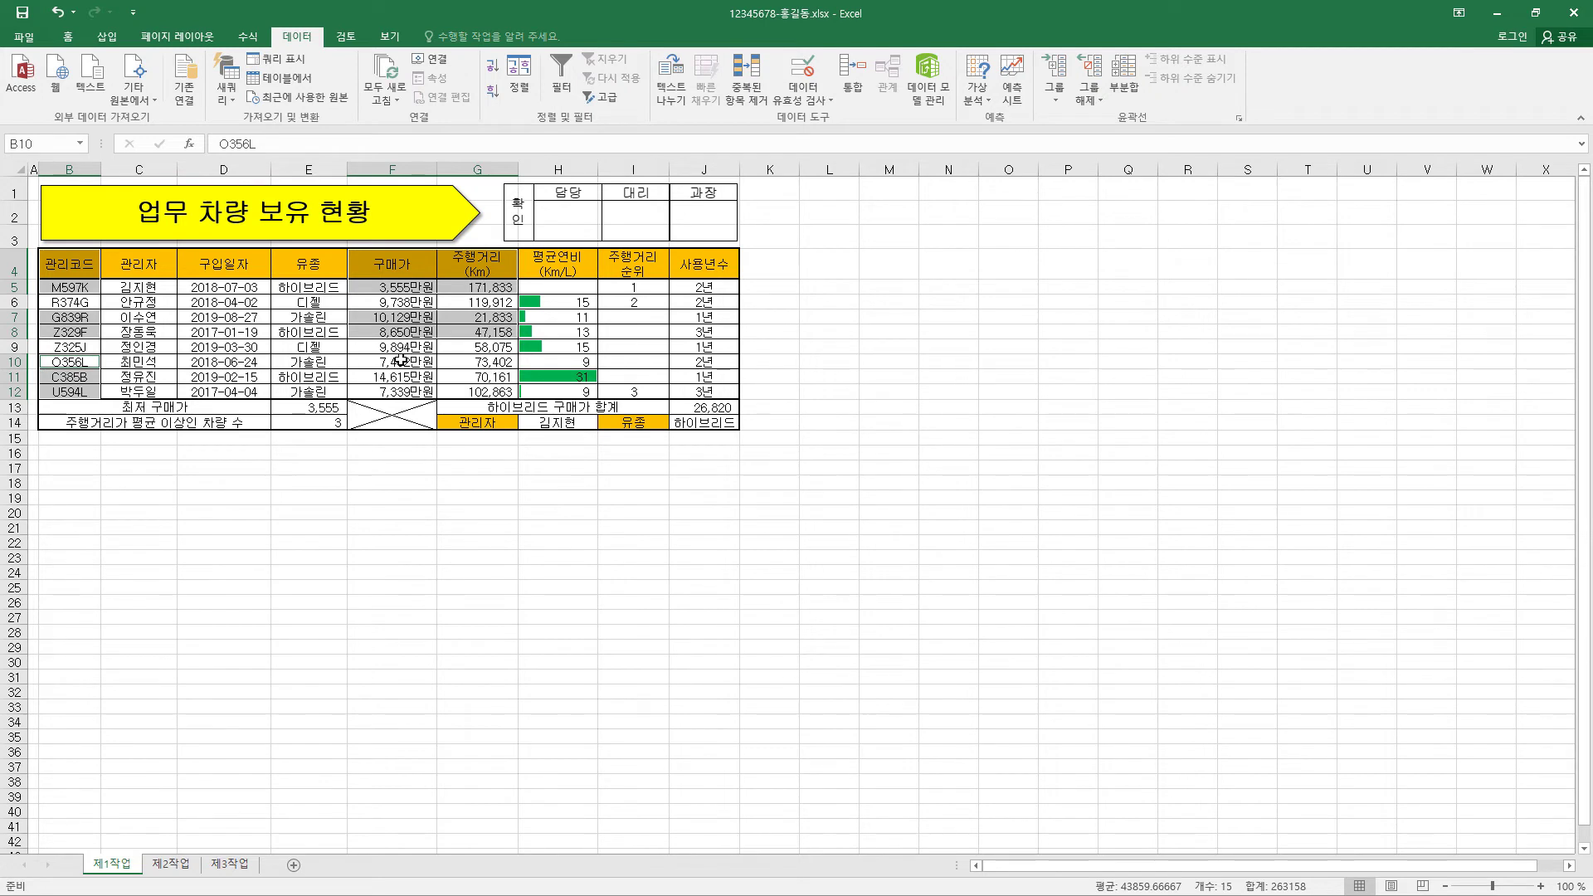
left_click_drag(402, 360, 471, 390)
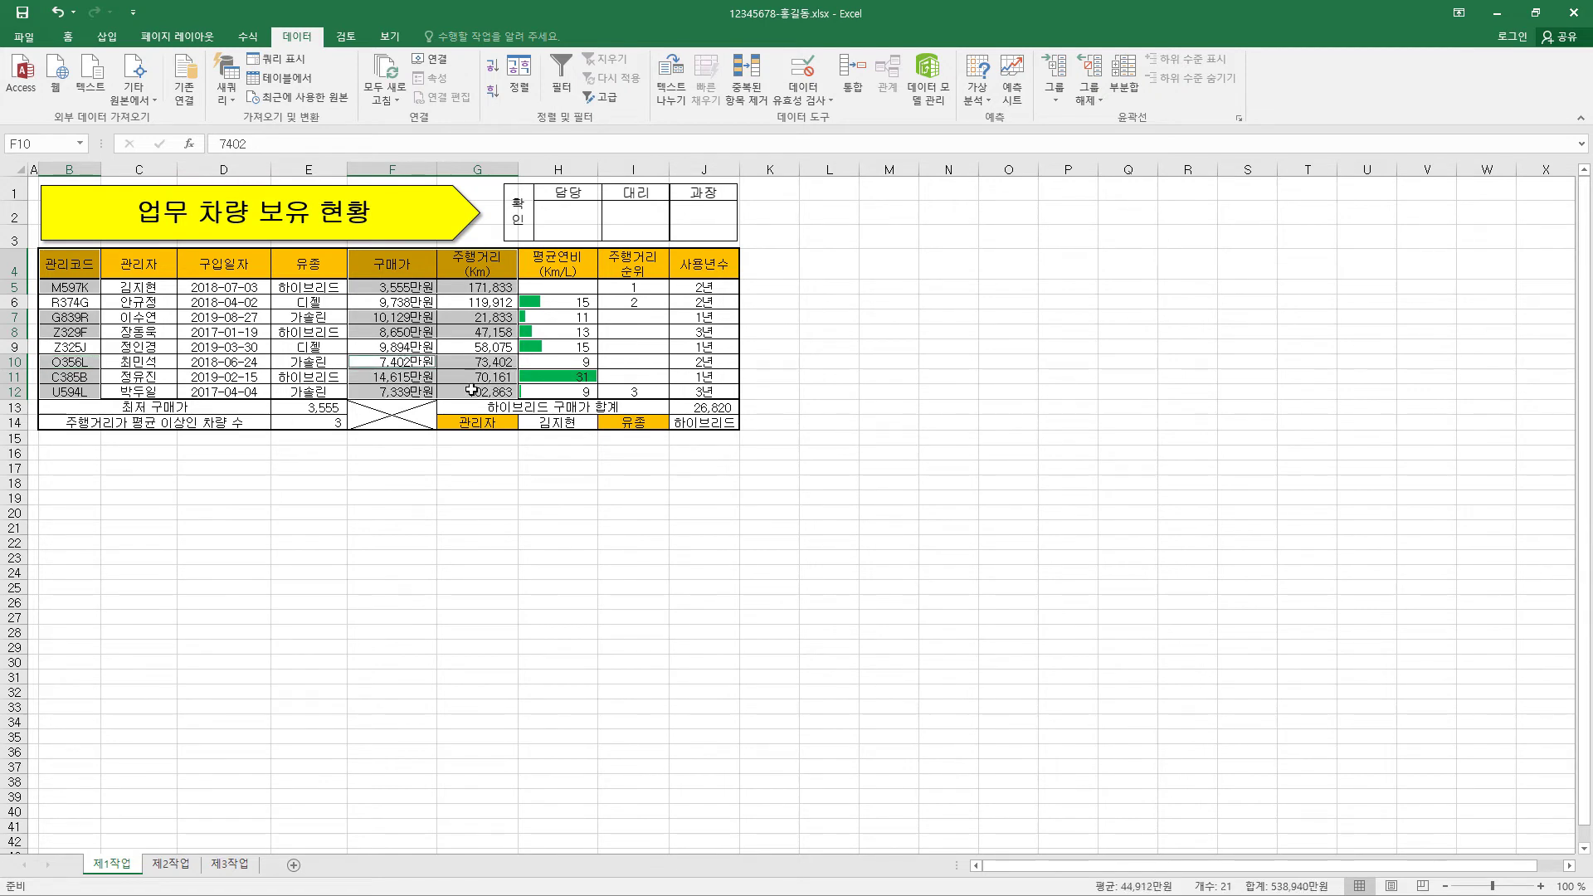
Insert a 2-D clustered column chart from the selected 관리코드, 구매가 and 주행거리 data.
left_click(107, 37)
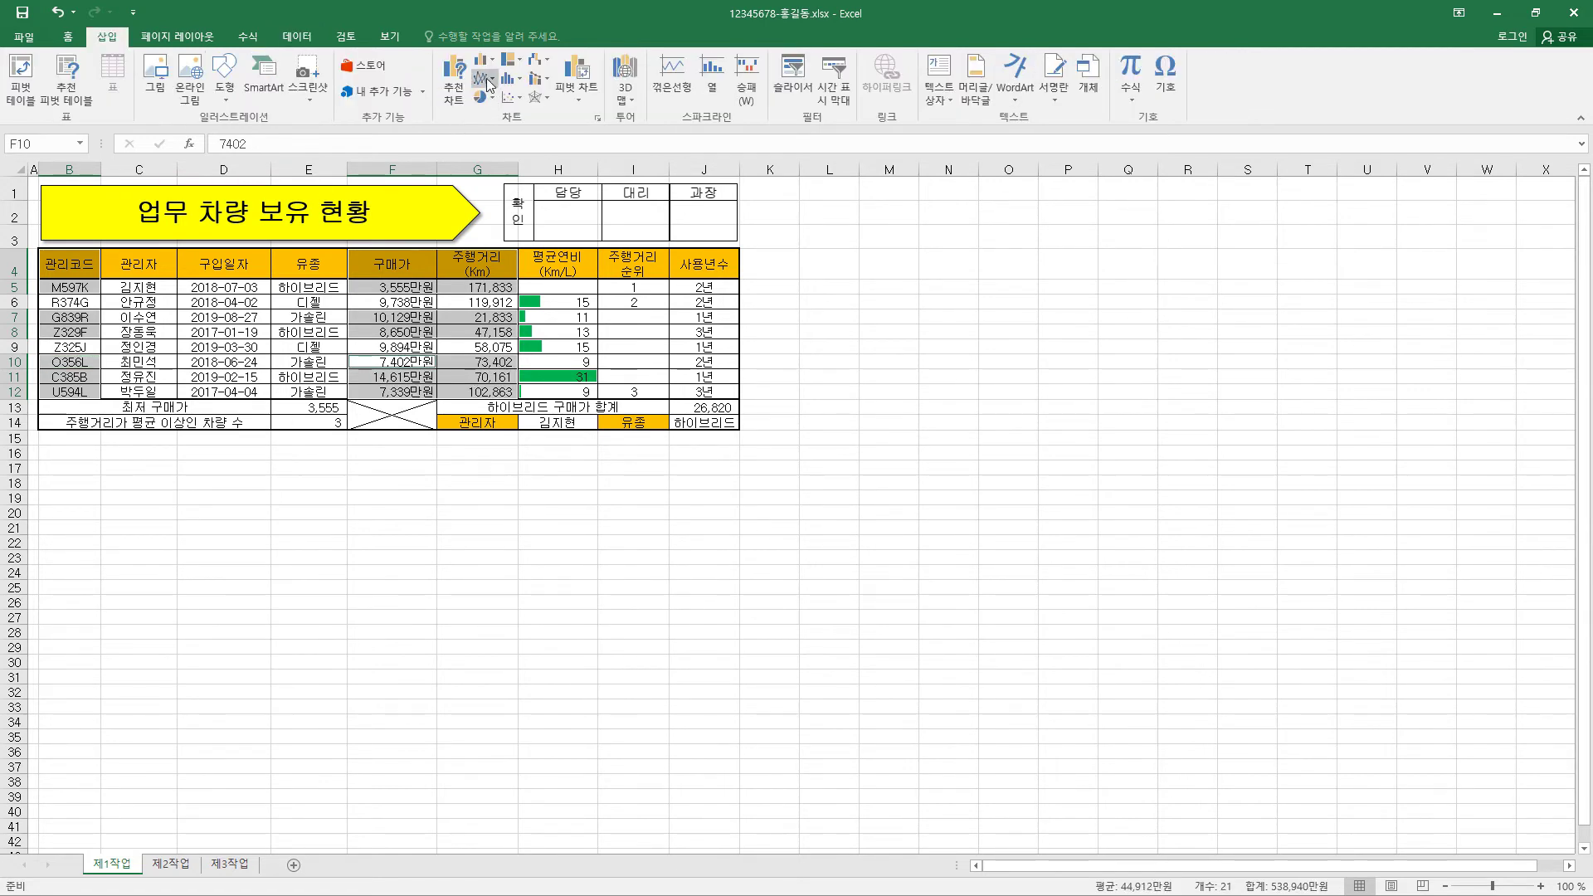
left_click(486, 65)
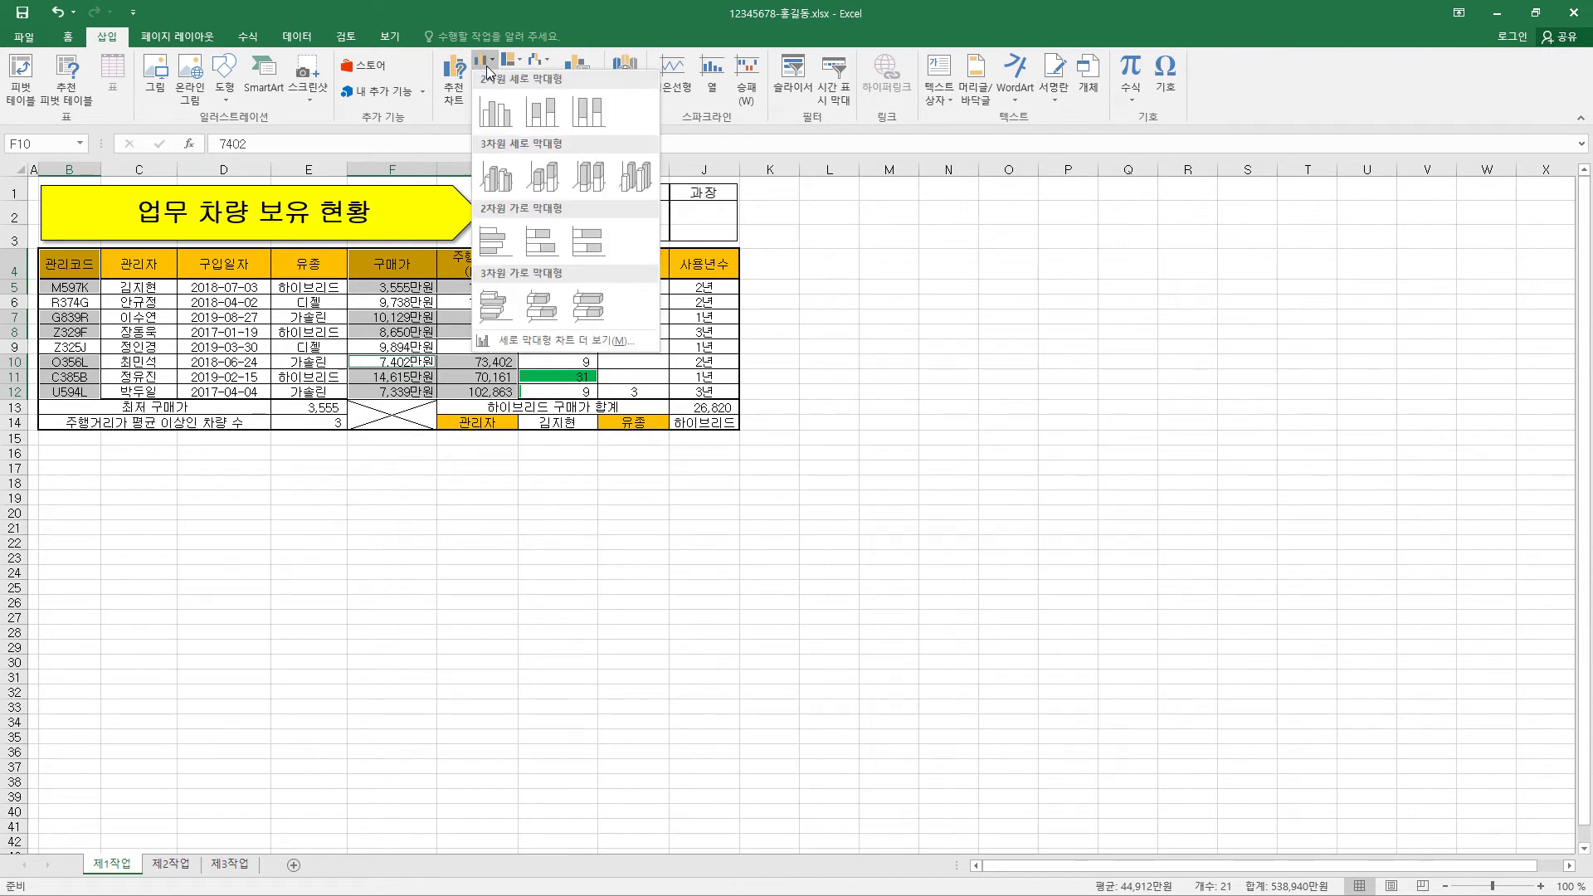
left_click(495, 108)
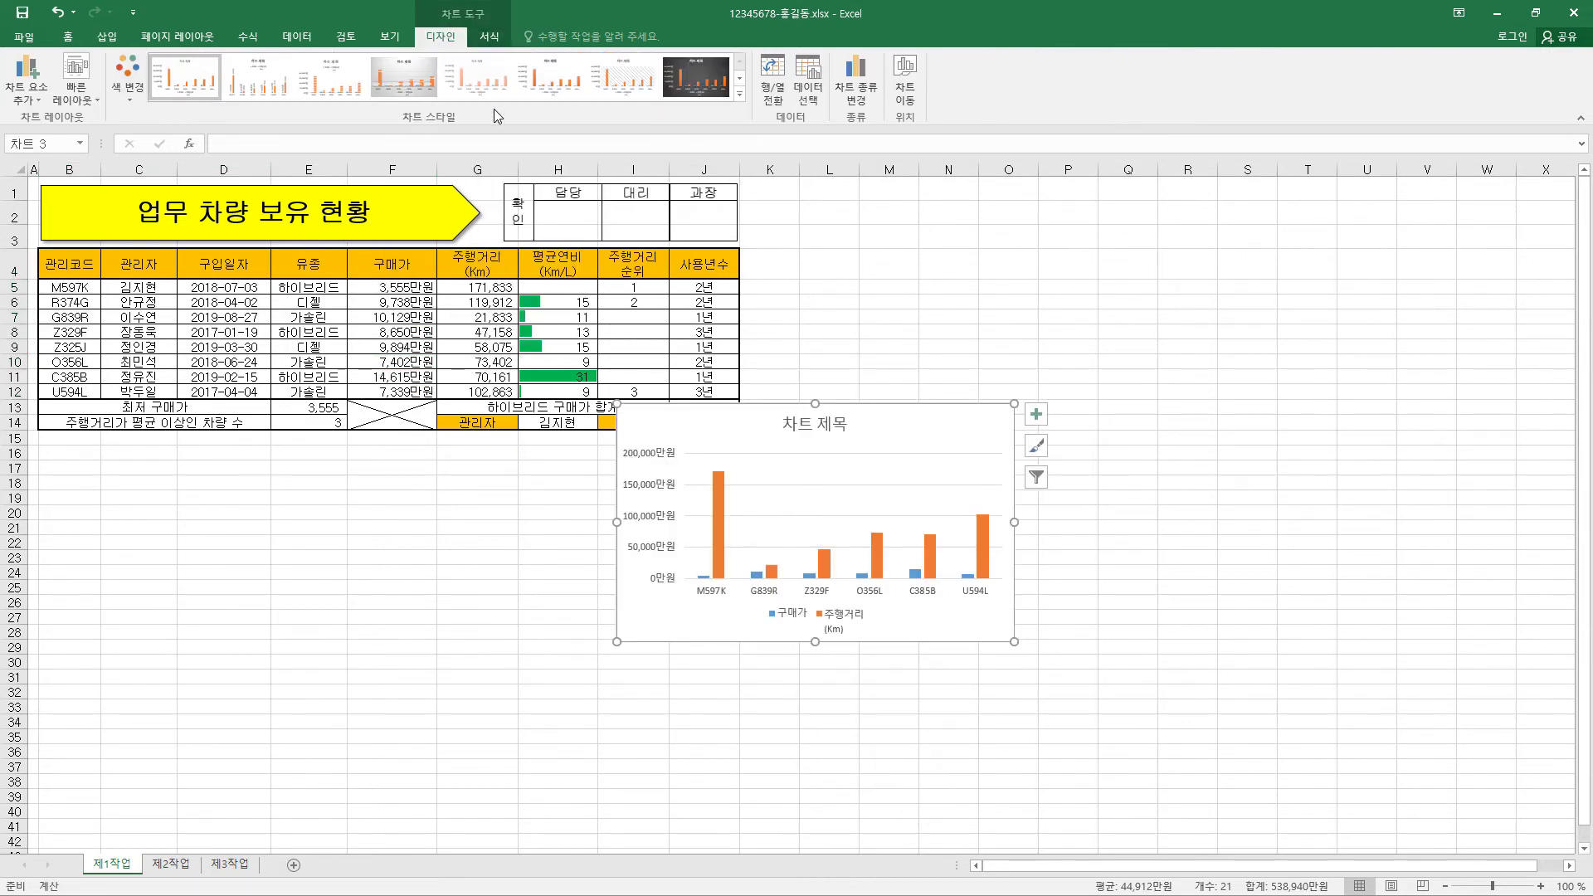
Move the chart to a new sheet named 제4작업 and place that sheet after 제3작업.
left_click(914, 91)
left_click(664, 282)
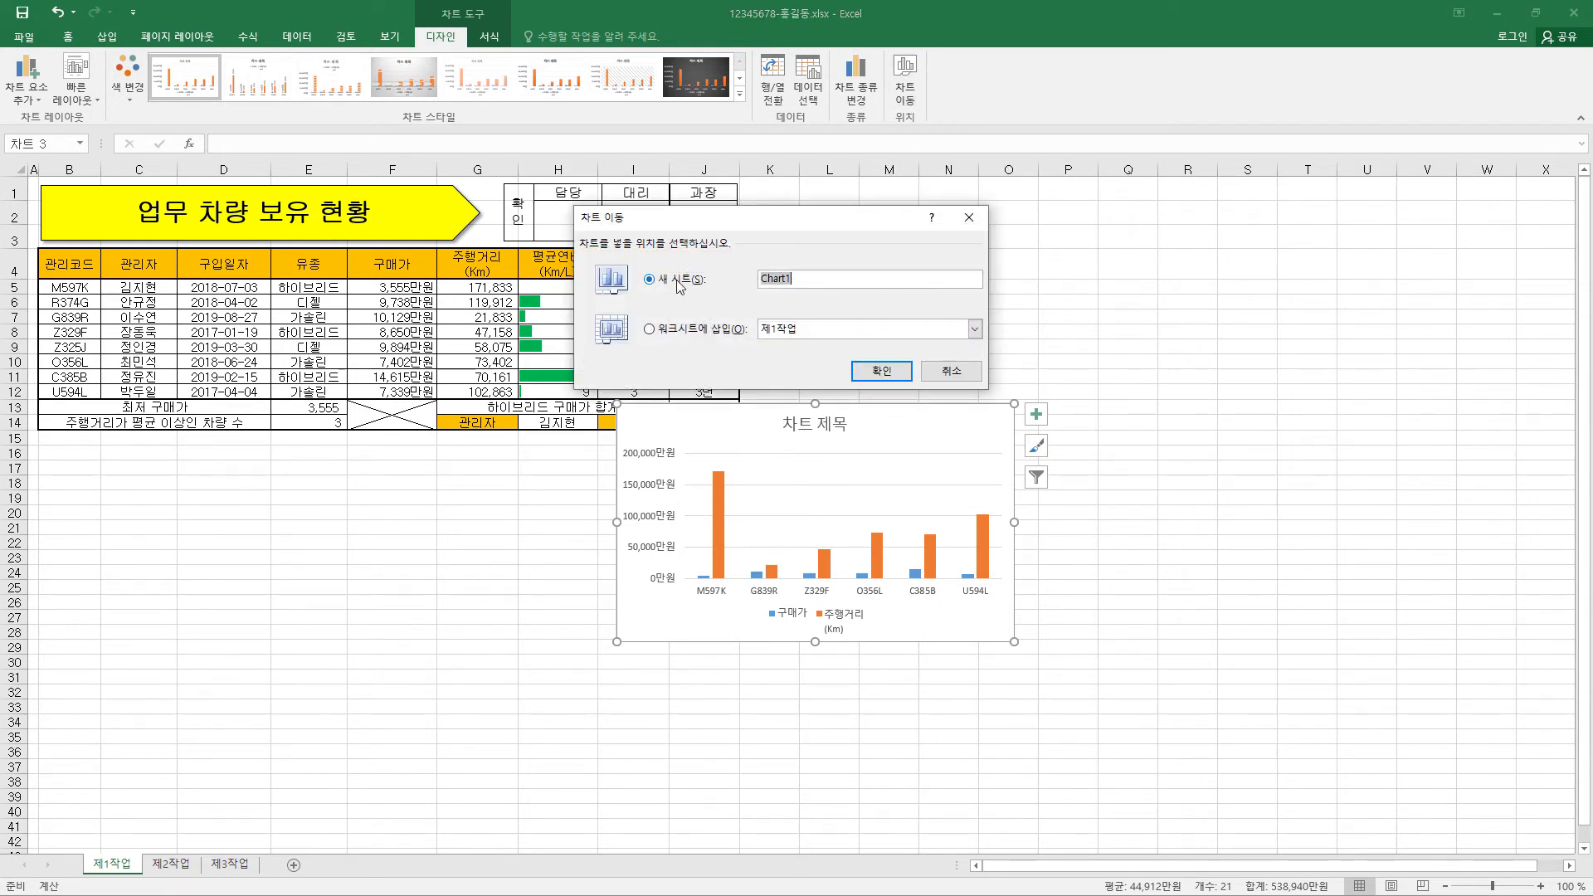
type("제4작업")
left_click(883, 375)
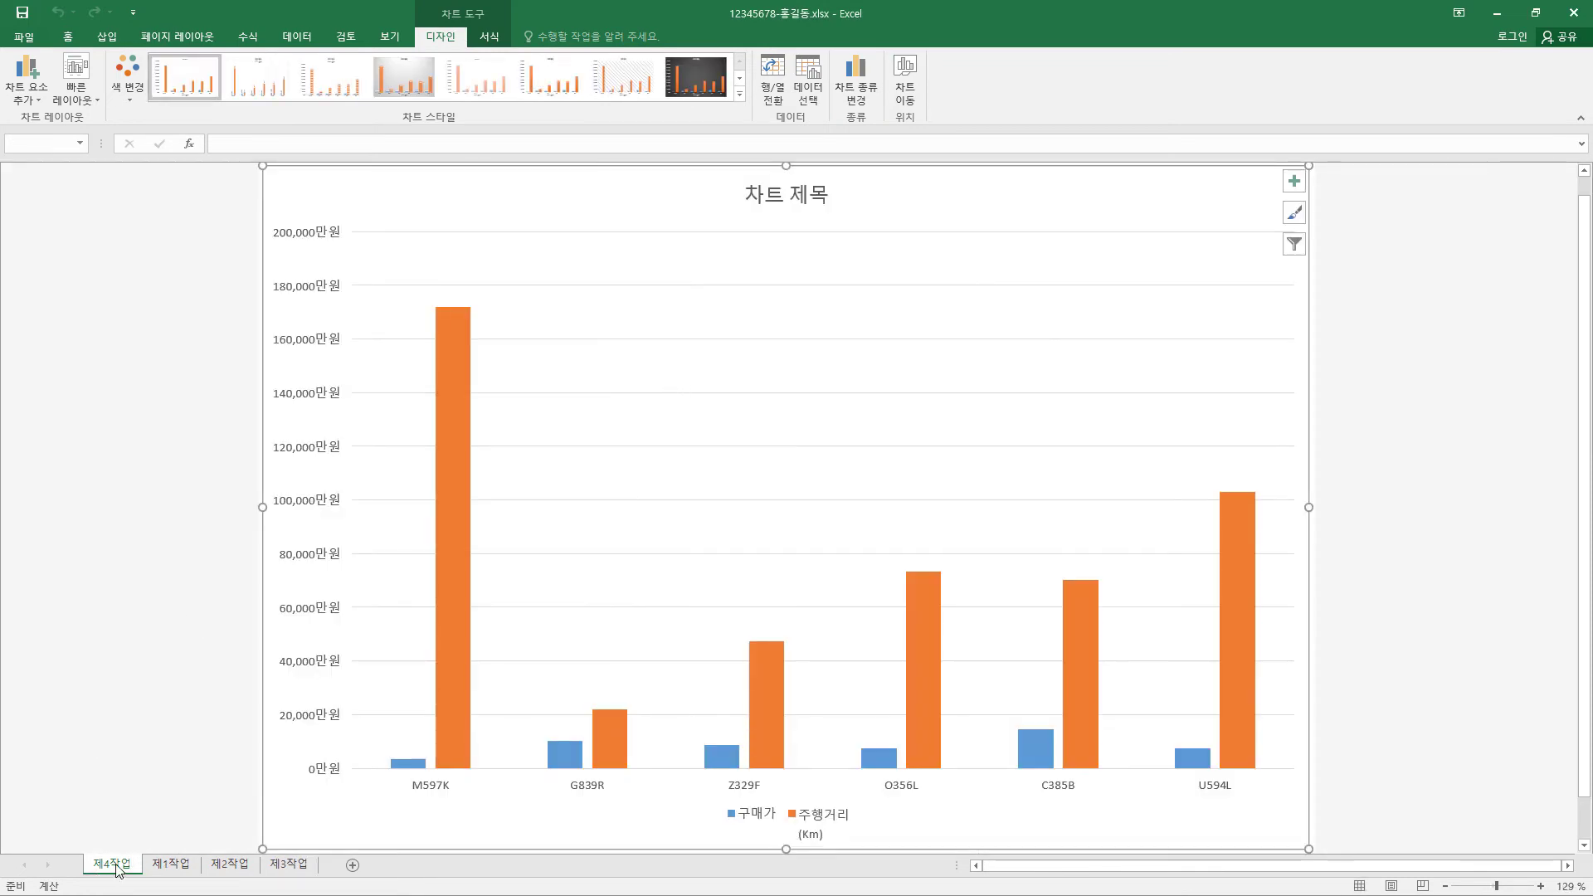
left_click_drag(118, 868, 322, 870)
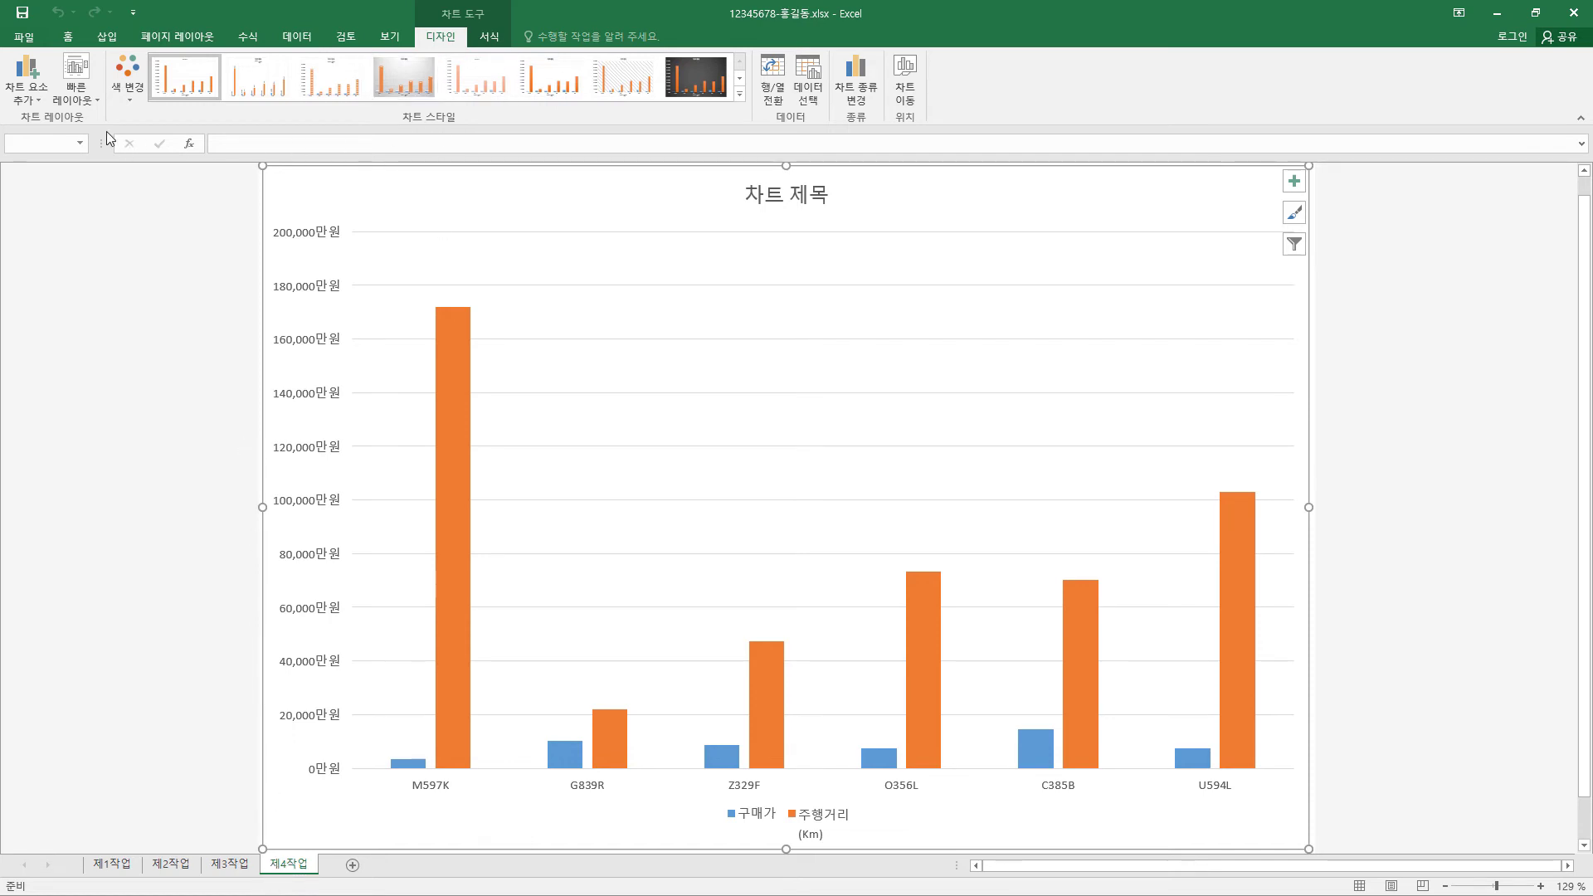
Apply quick Layout 3 and the fifth chart style, with pale gradient columns, to the chart.
left_click(92, 98)
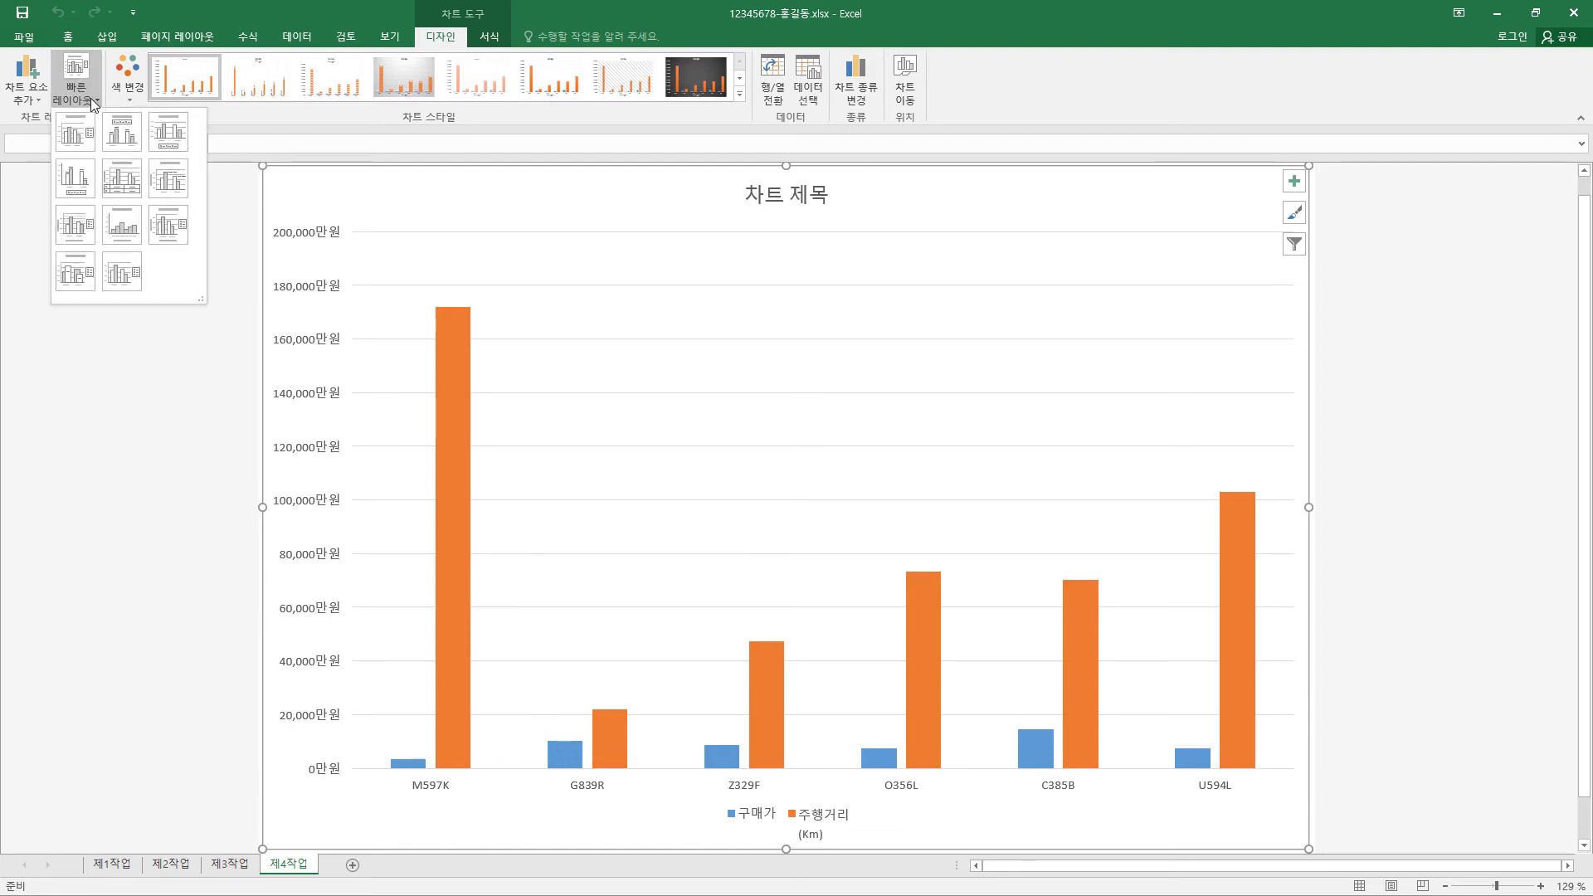
left_click(174, 143)
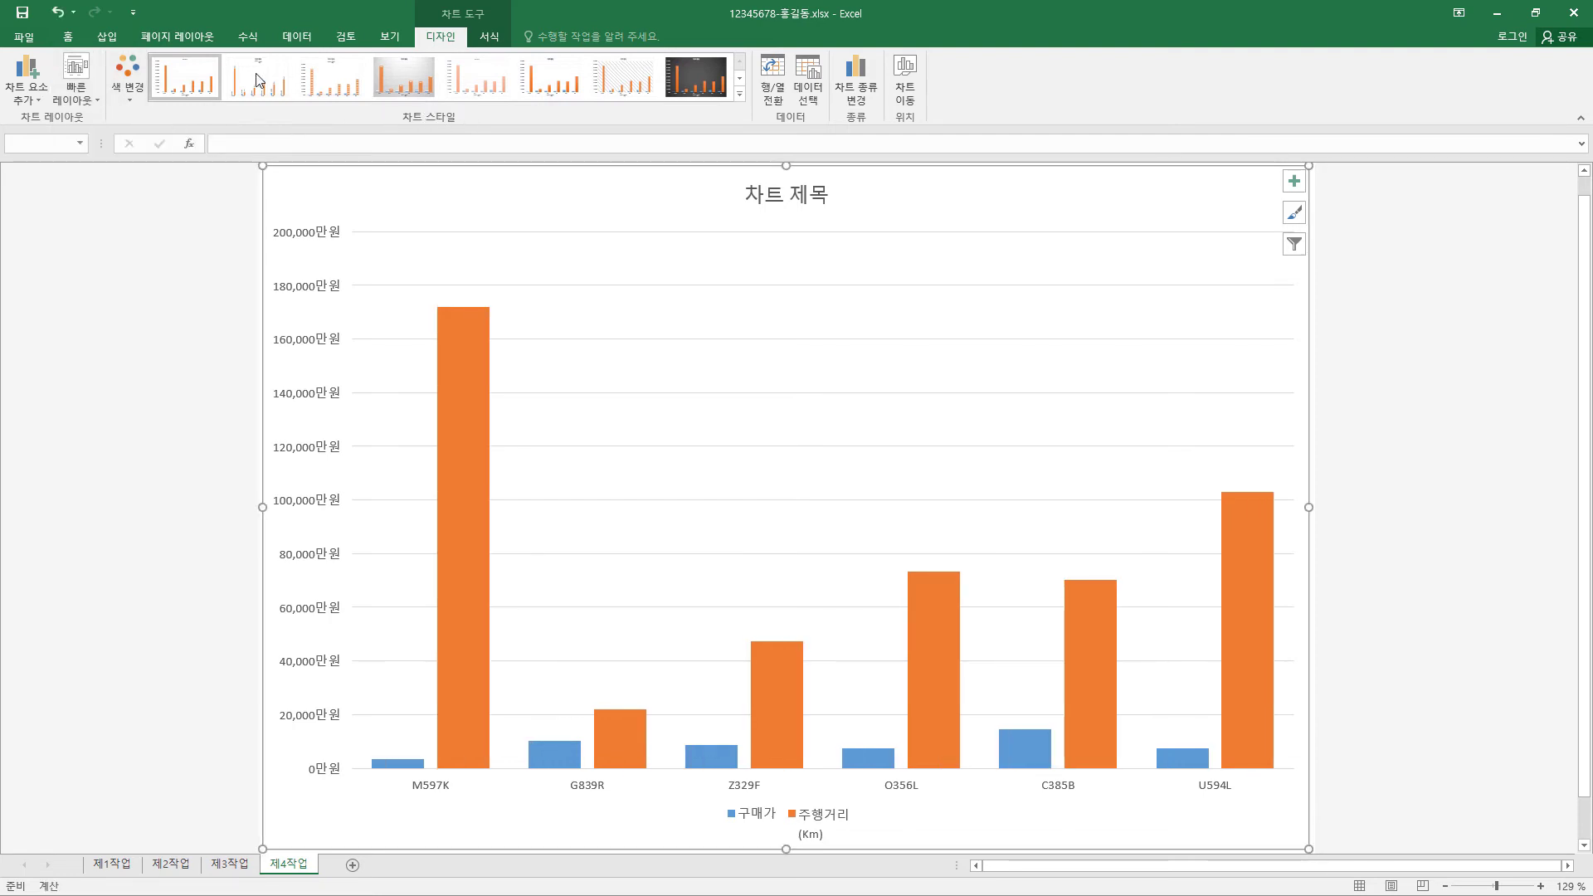
left_click(489, 88)
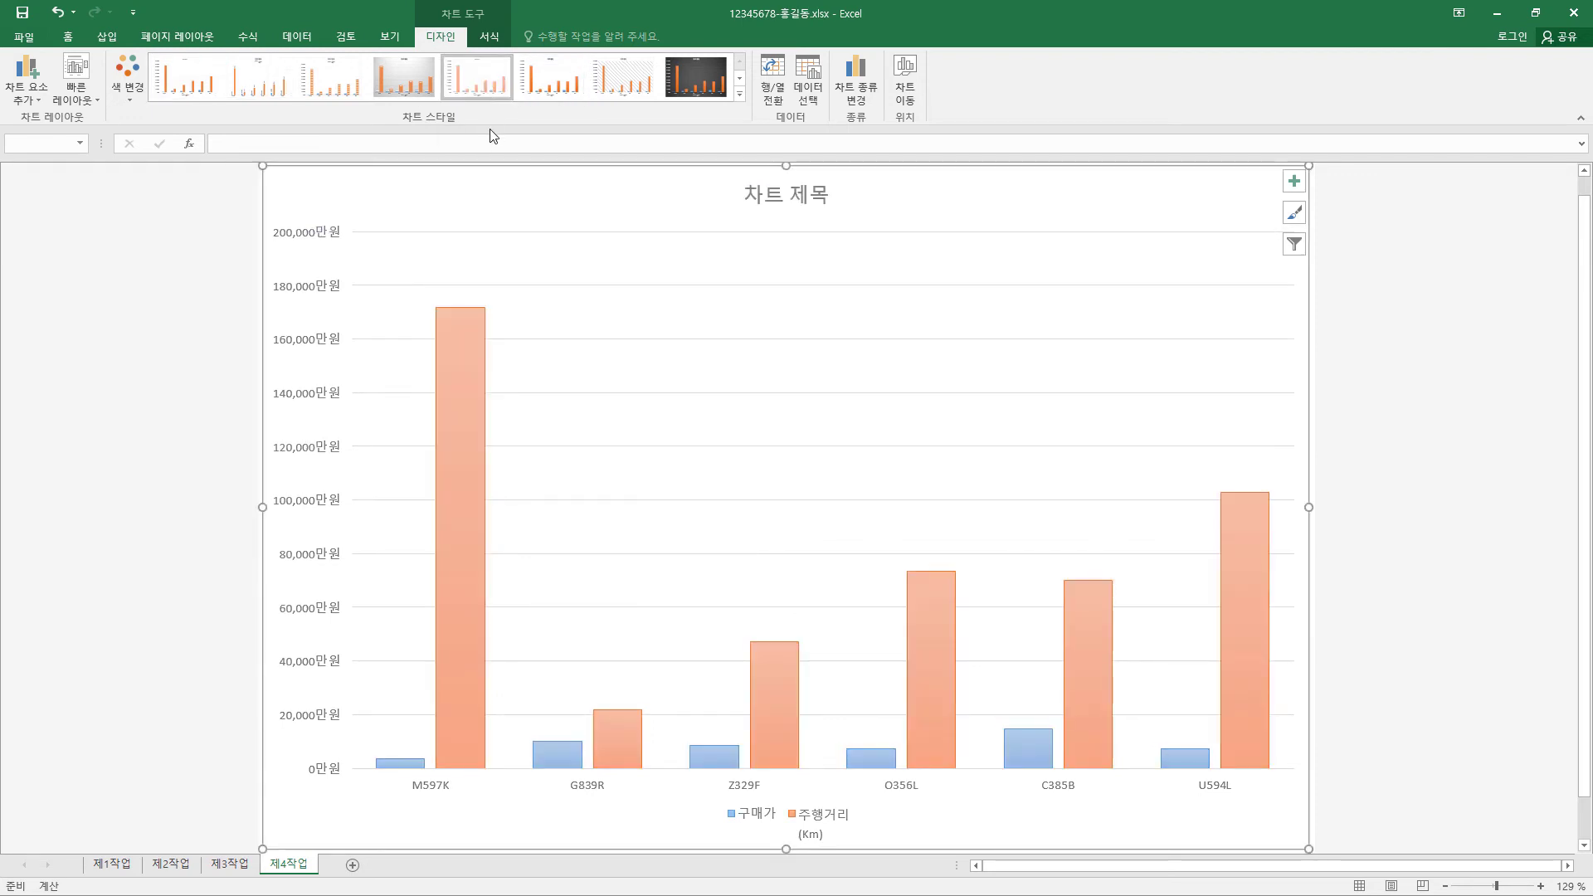
Set all of the chart's text to 굴림, size 11, in black.
left_click(78, 37)
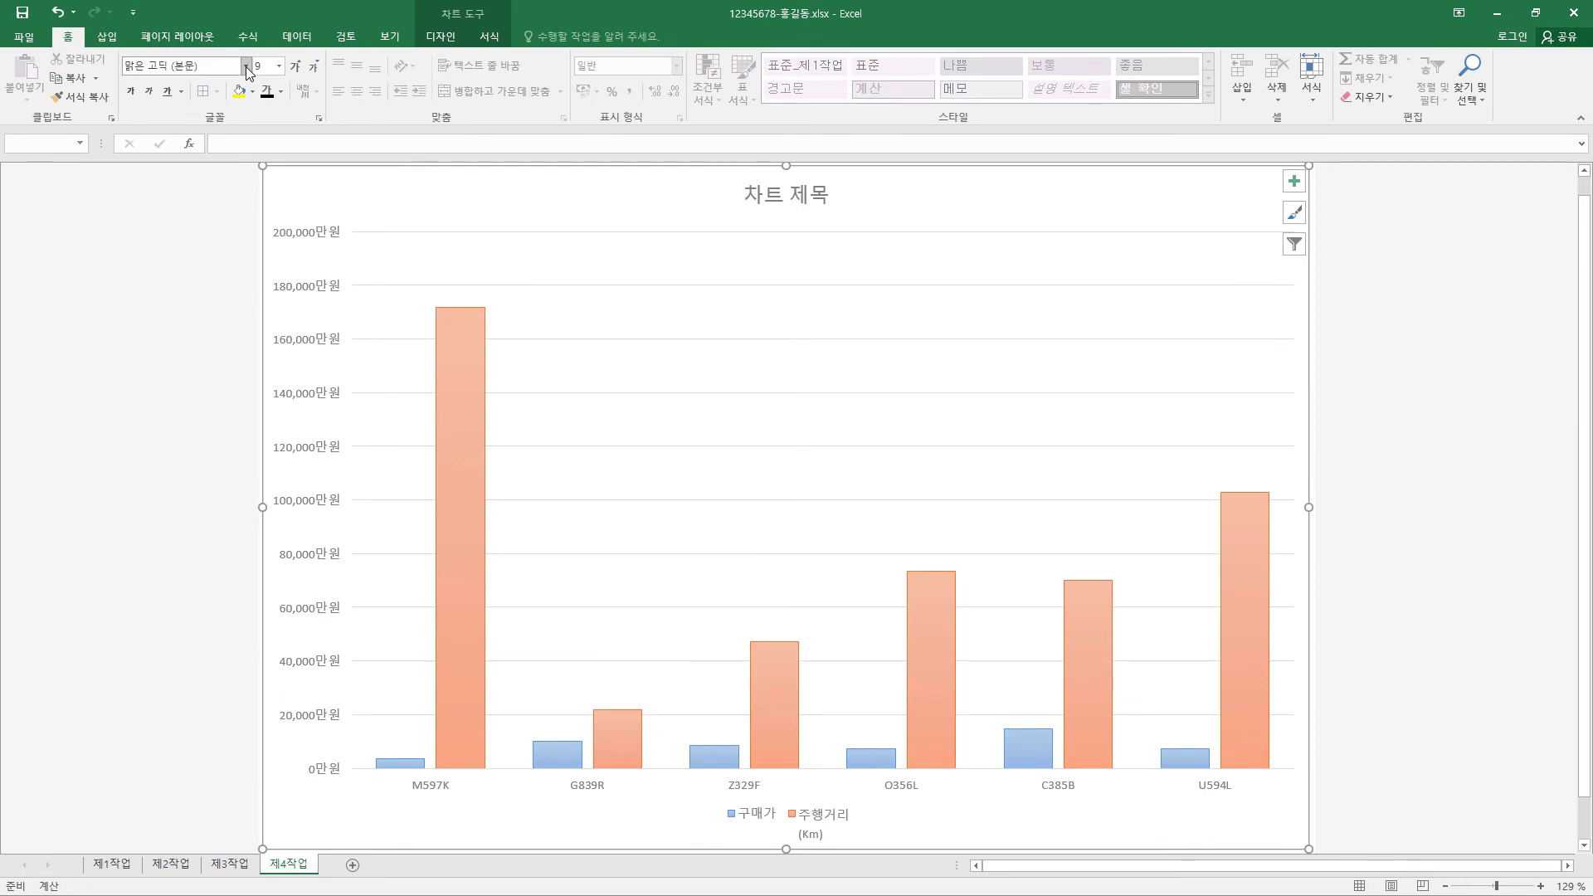
left_click(245, 66)
left_click(217, 203)
left_click(279, 65)
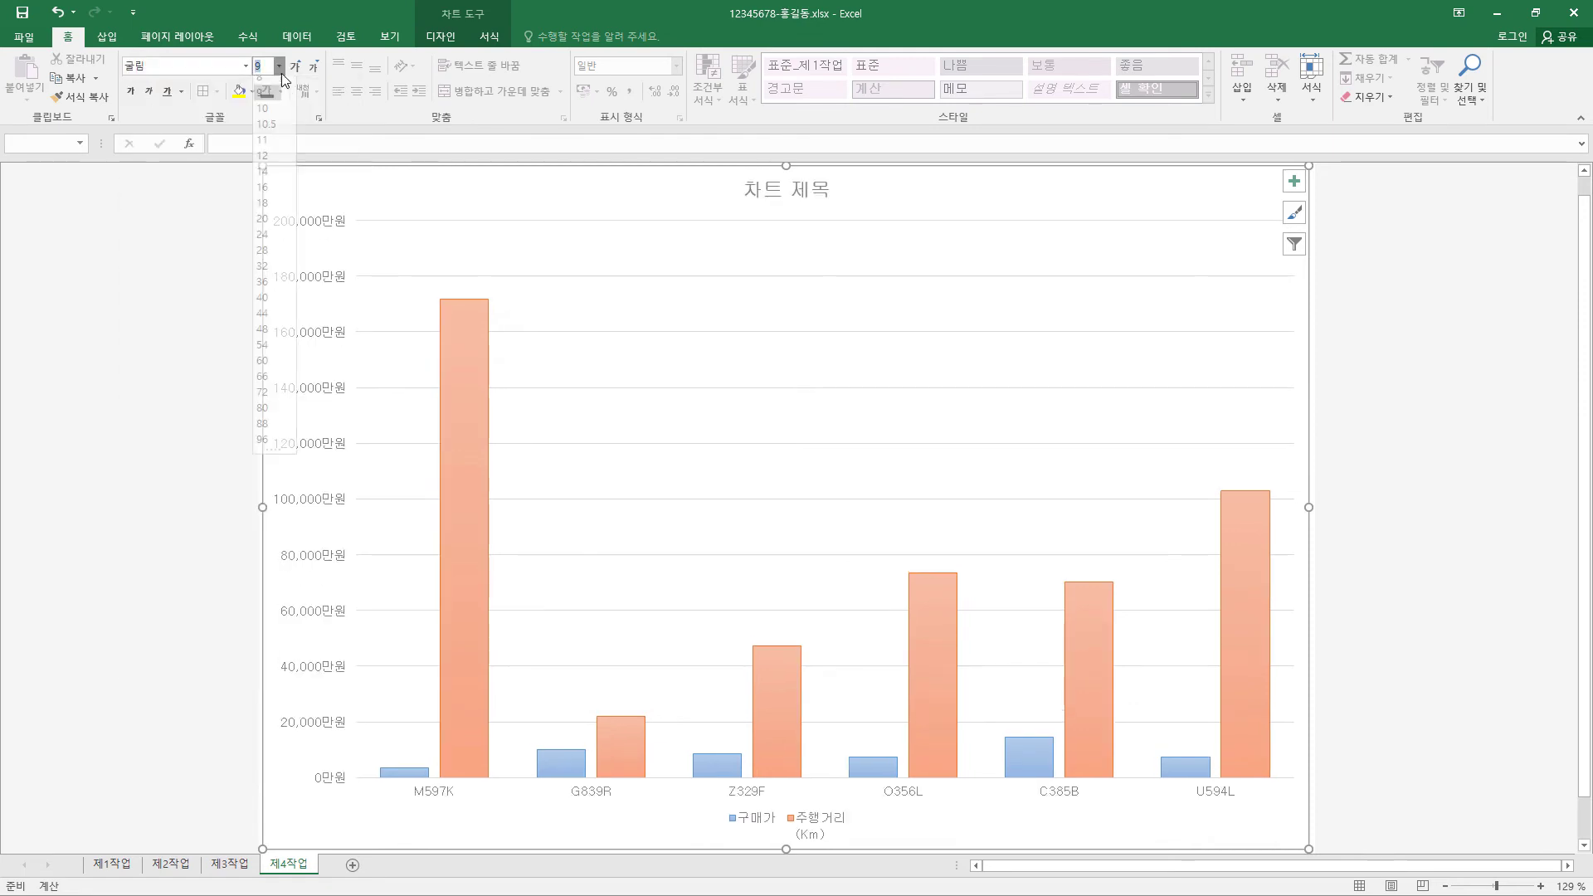
left_click(264, 149)
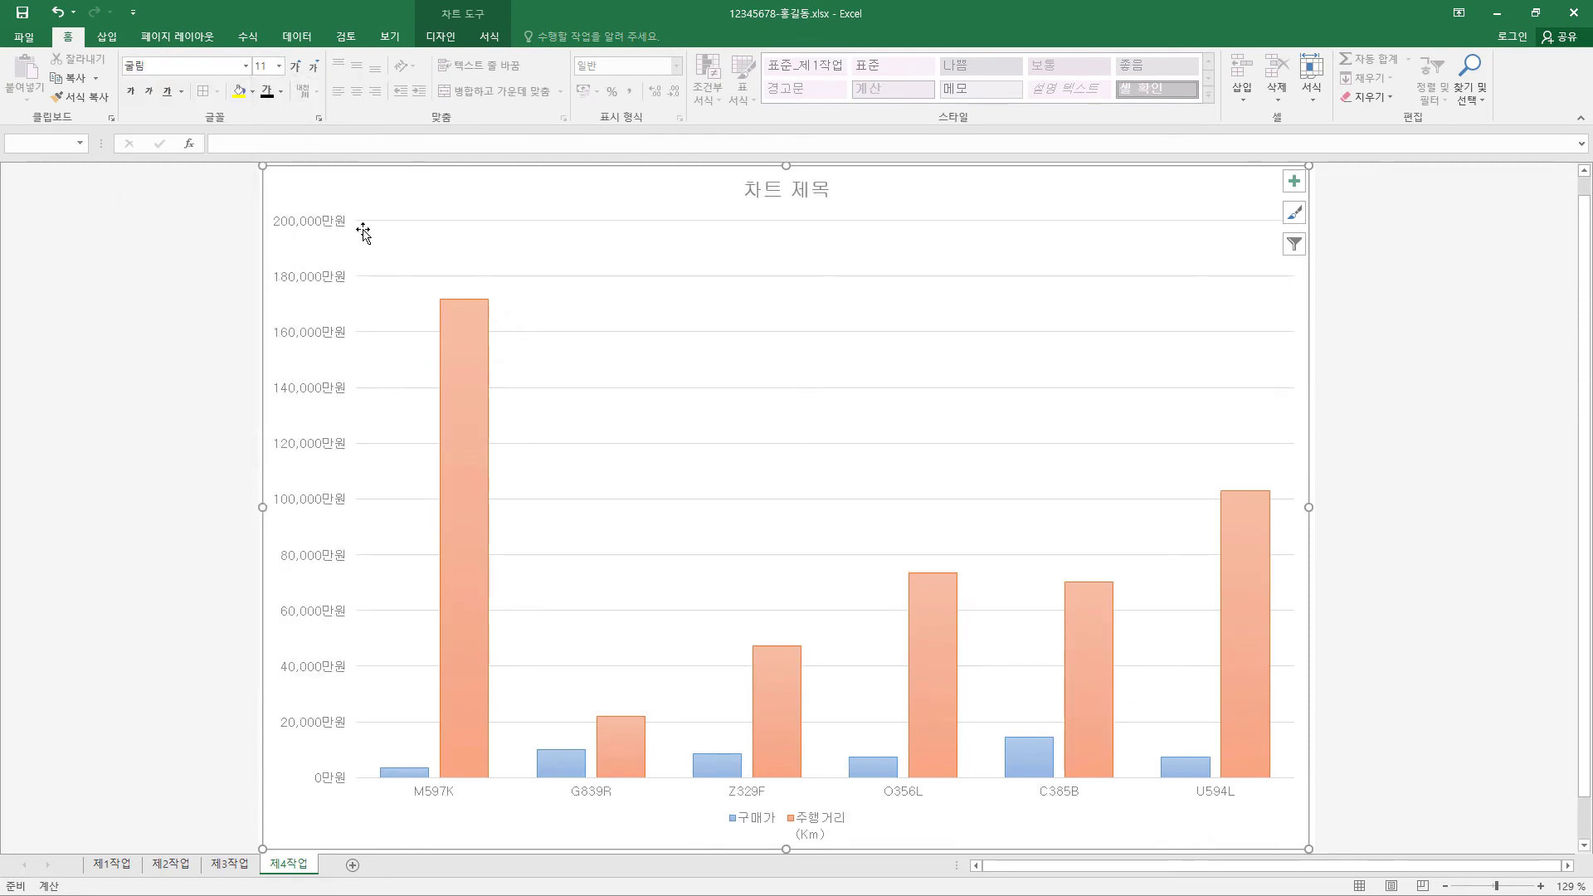
left_click(282, 91)
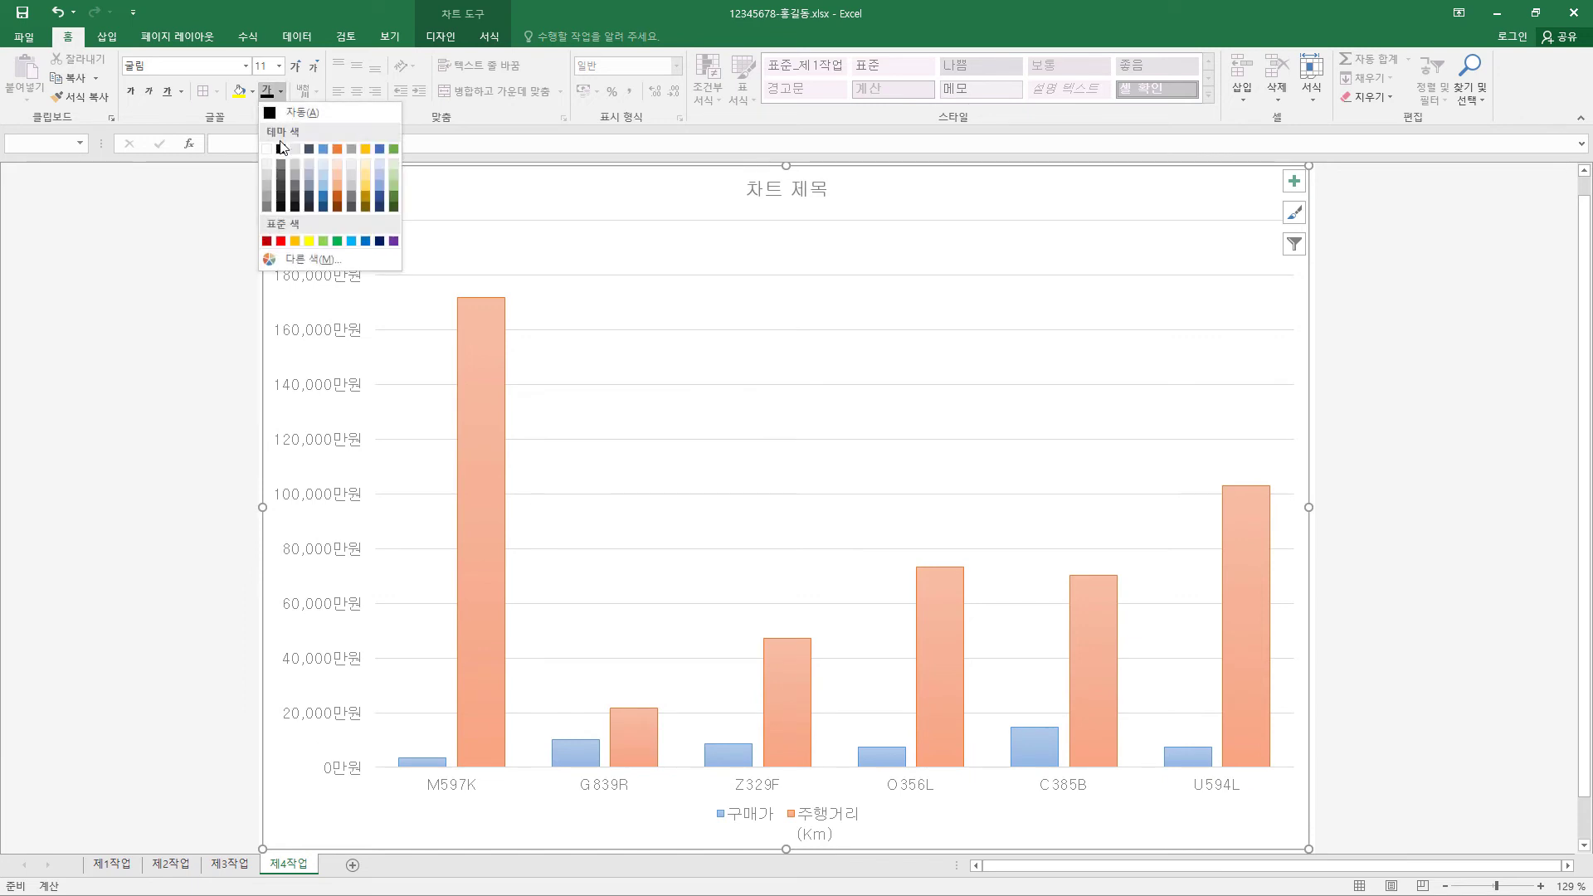
left_click(281, 149)
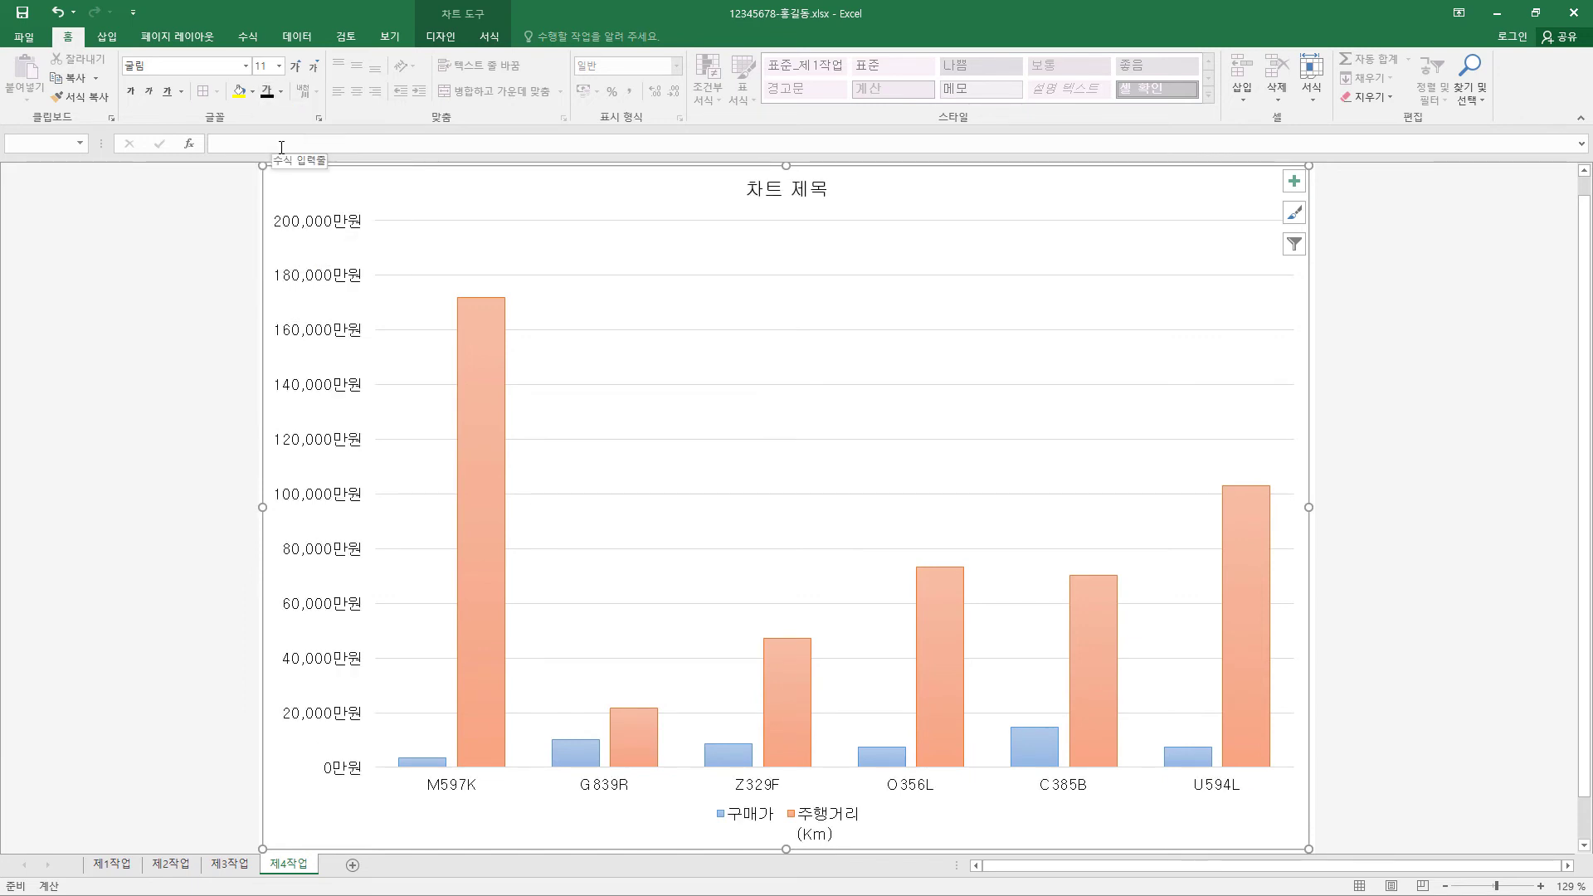
Fill the chart area with the pink tissue paper texture.
left_click(489, 36)
left_click(681, 60)
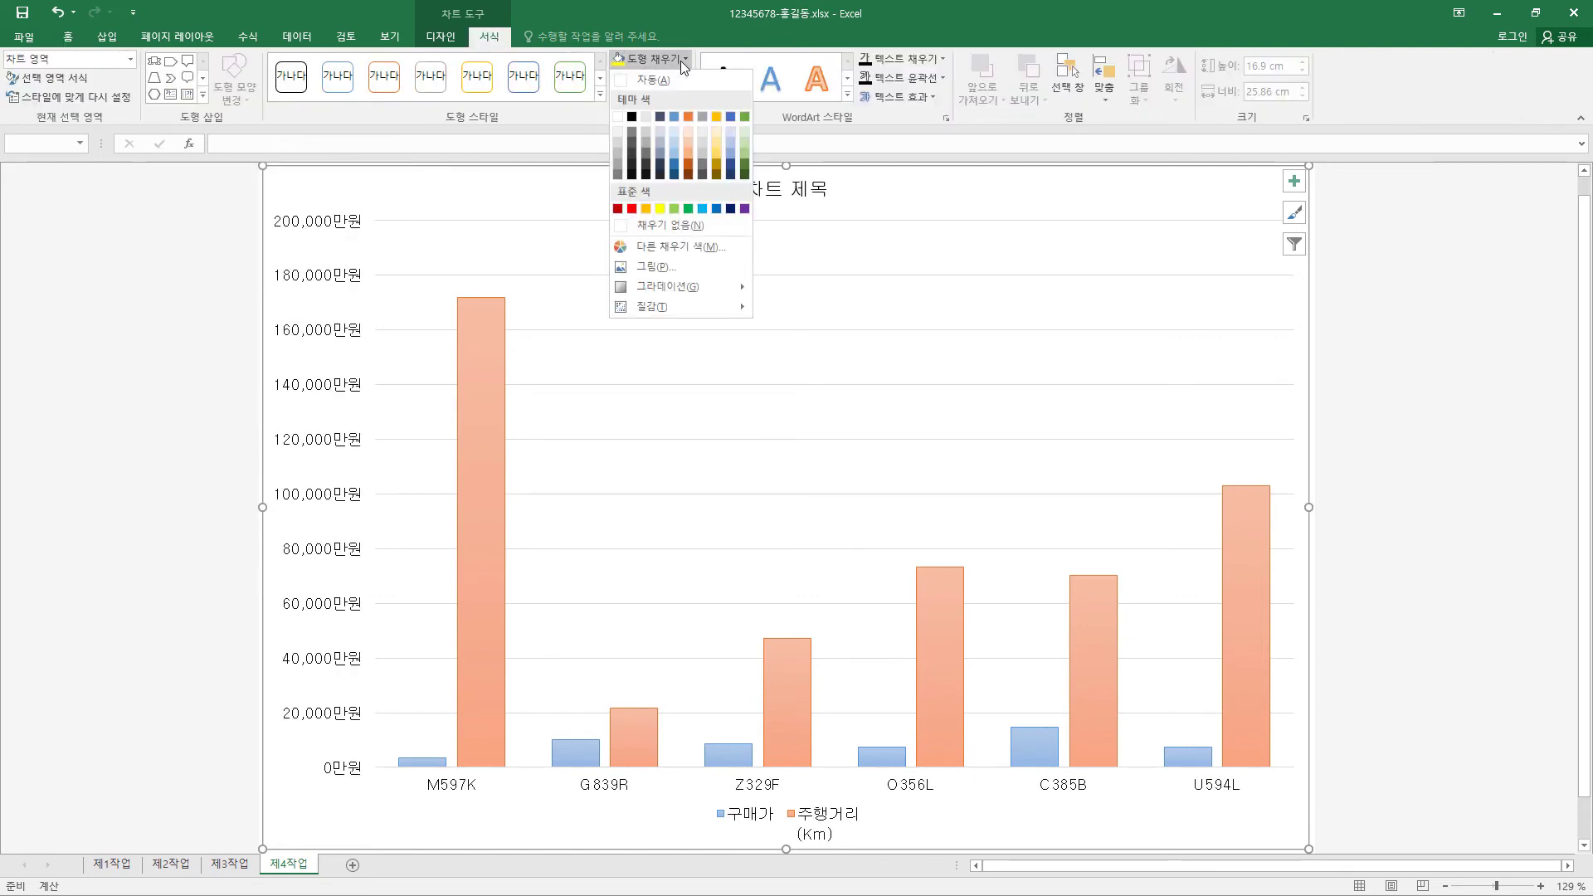
mouse_move(664, 306)
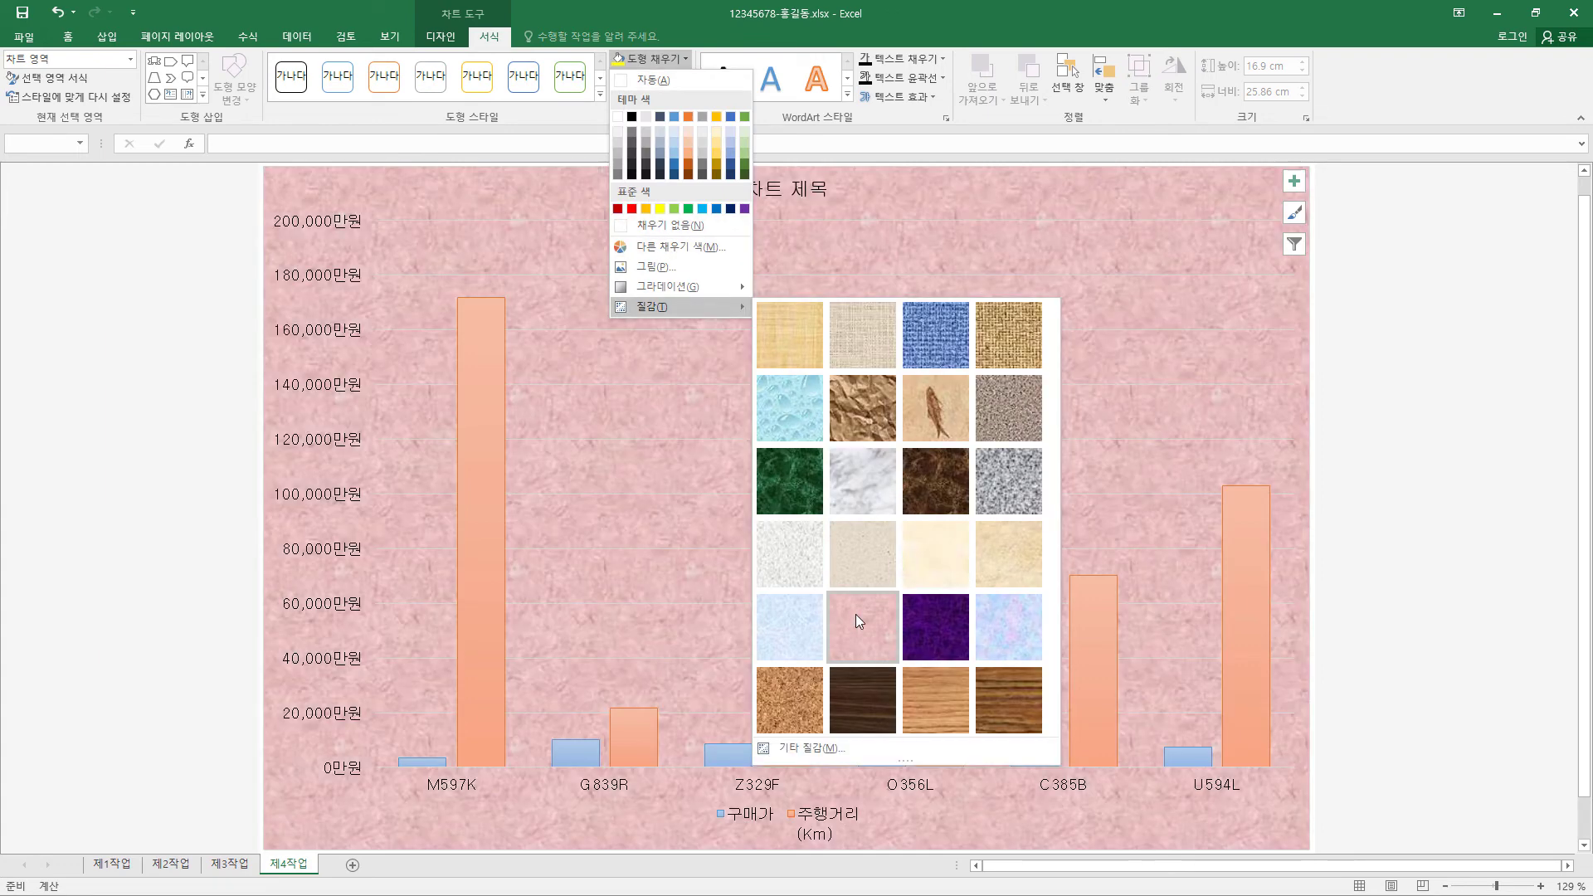
left_click(855, 614)
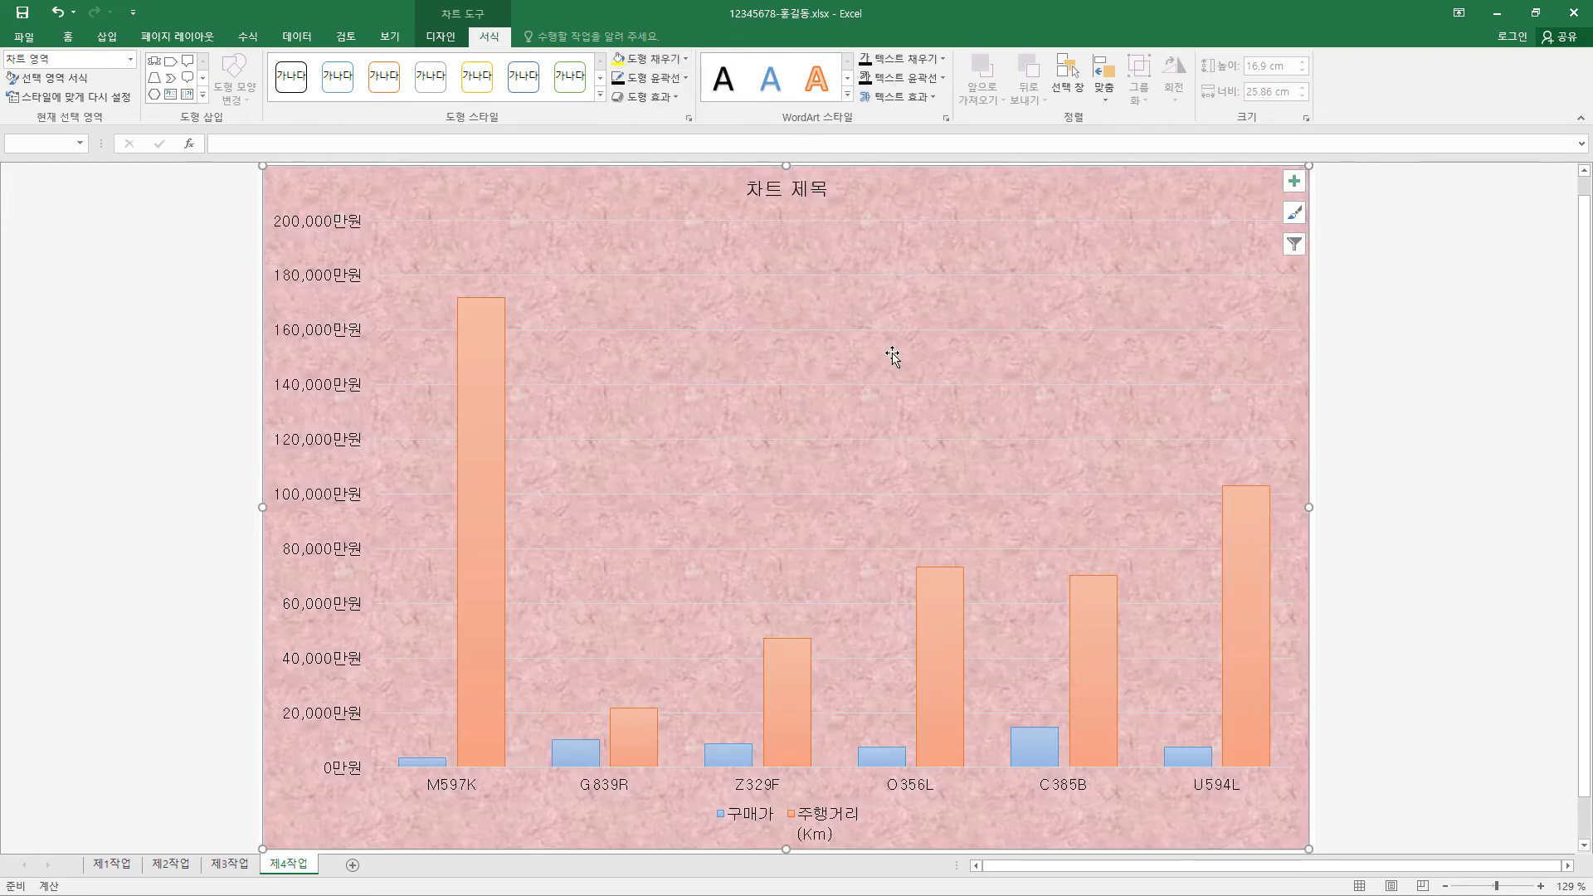
Fill the chart's plot area with solid white.
left_click(777, 408)
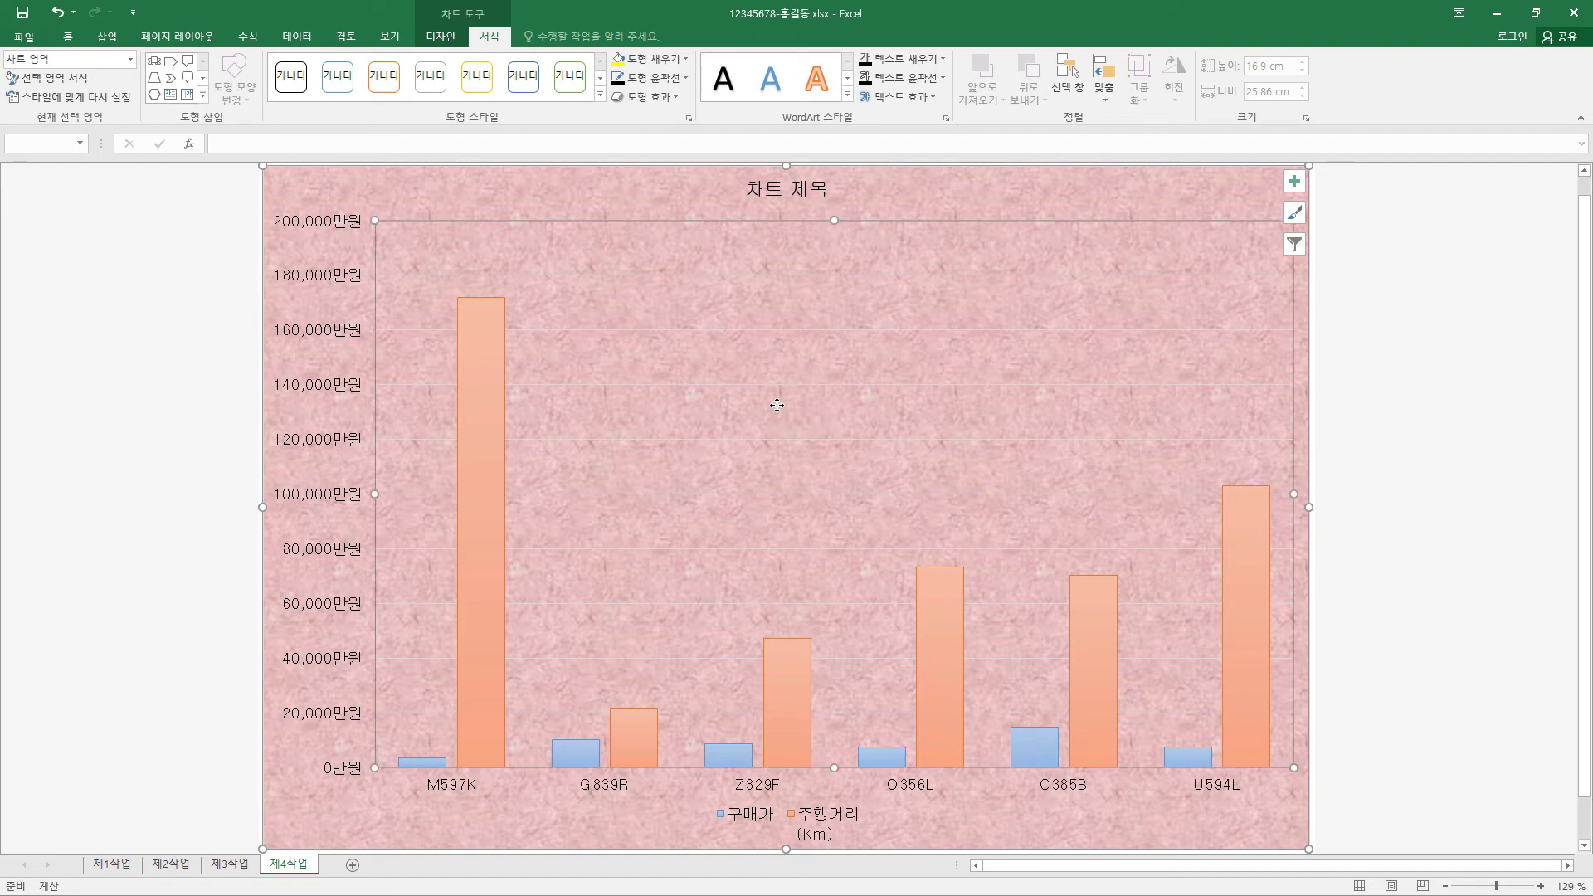
left_click(686, 60)
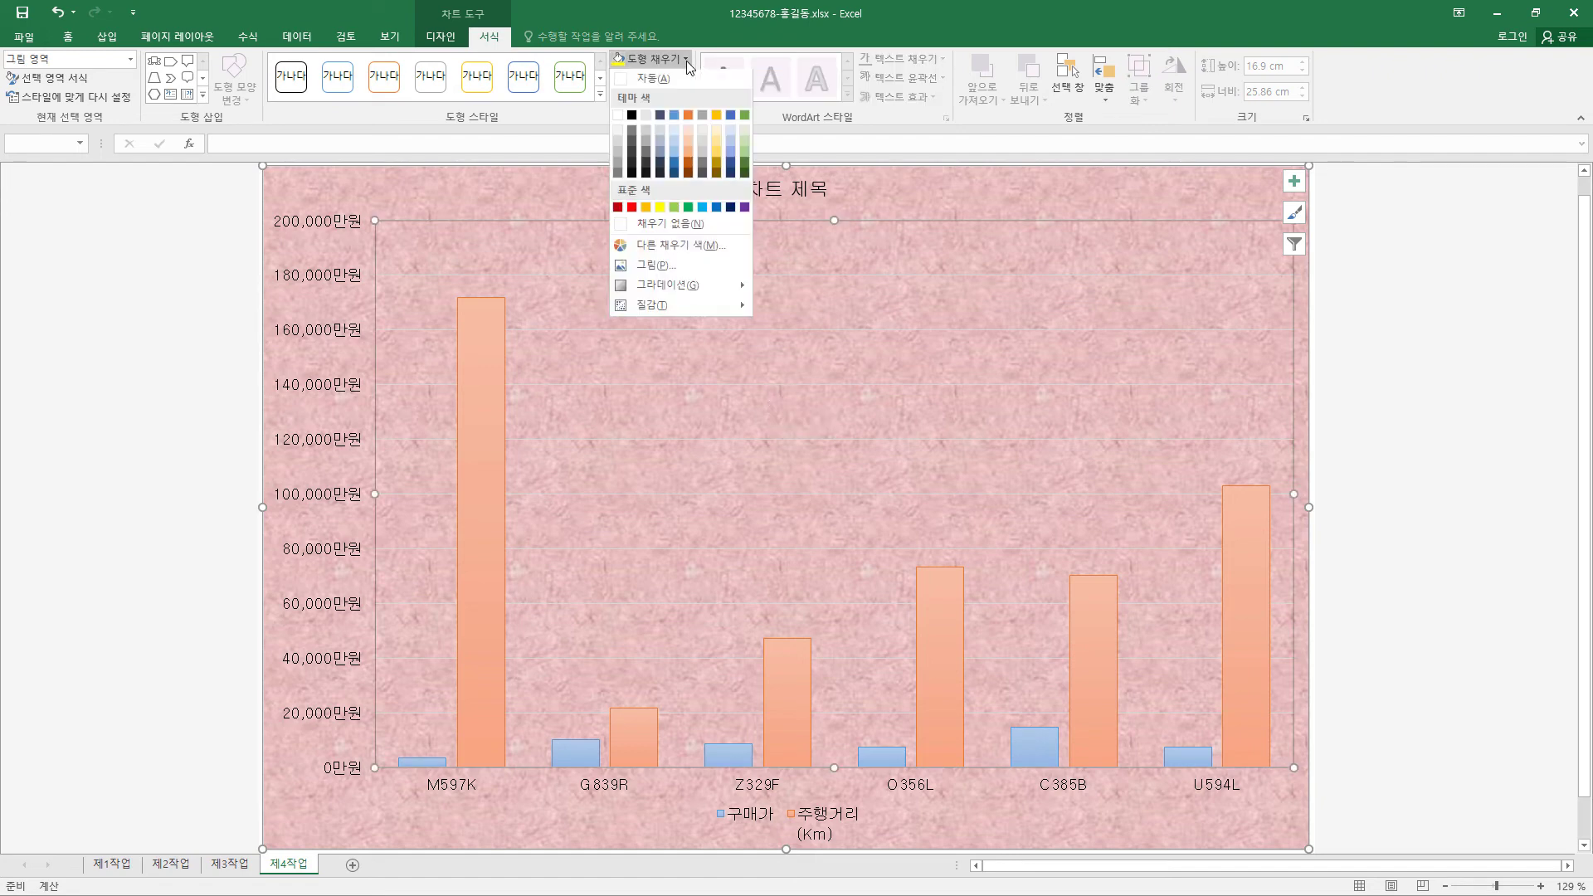
left_click(621, 120)
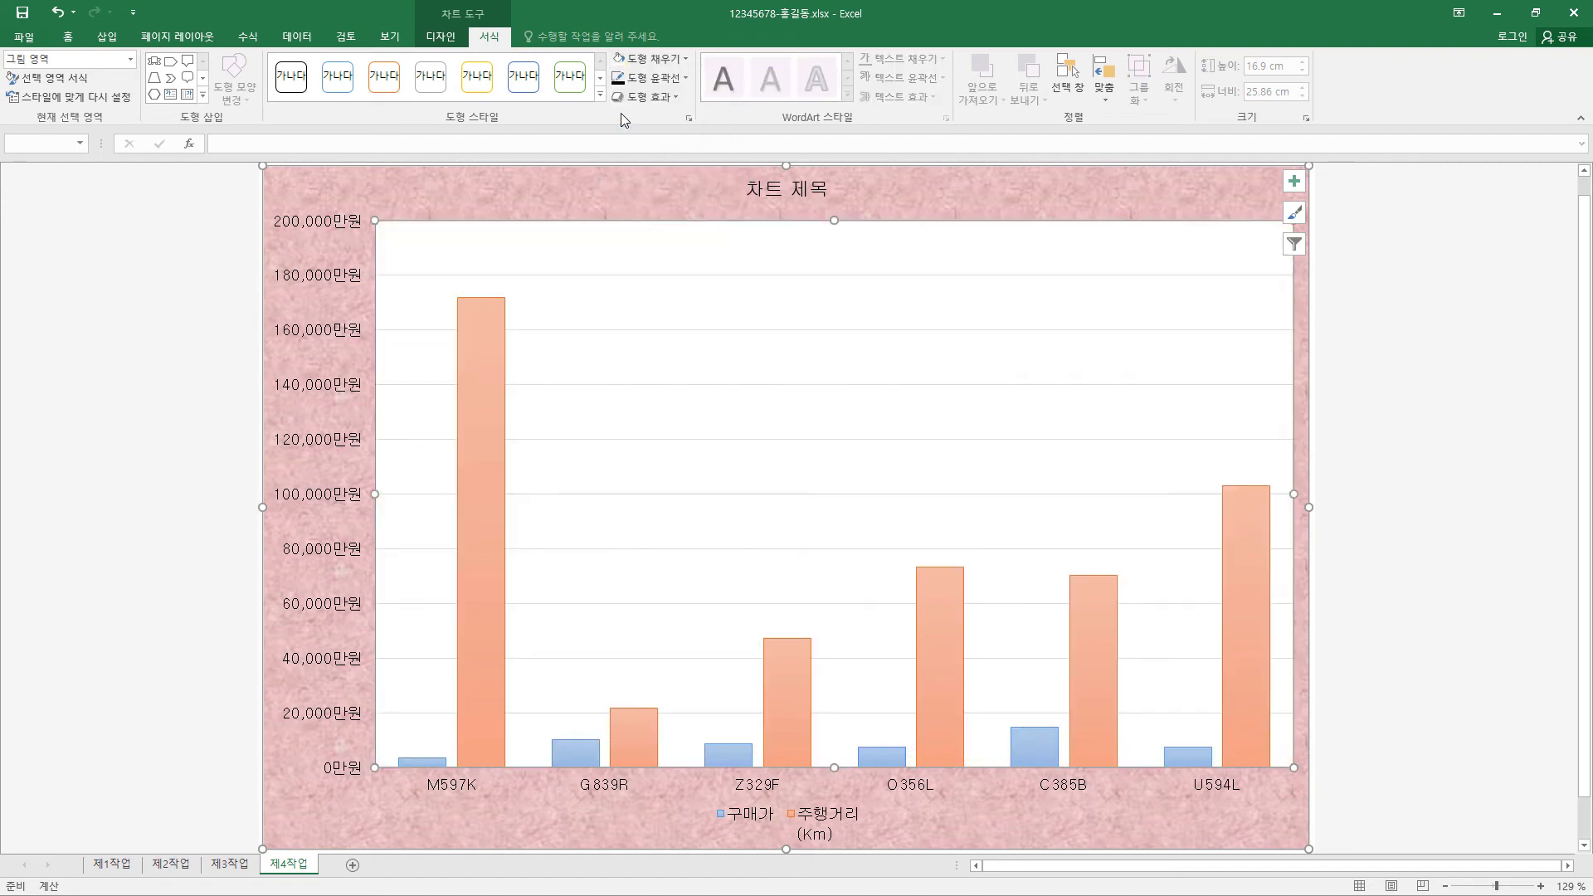
left_click(684, 77)
left_click(683, 77)
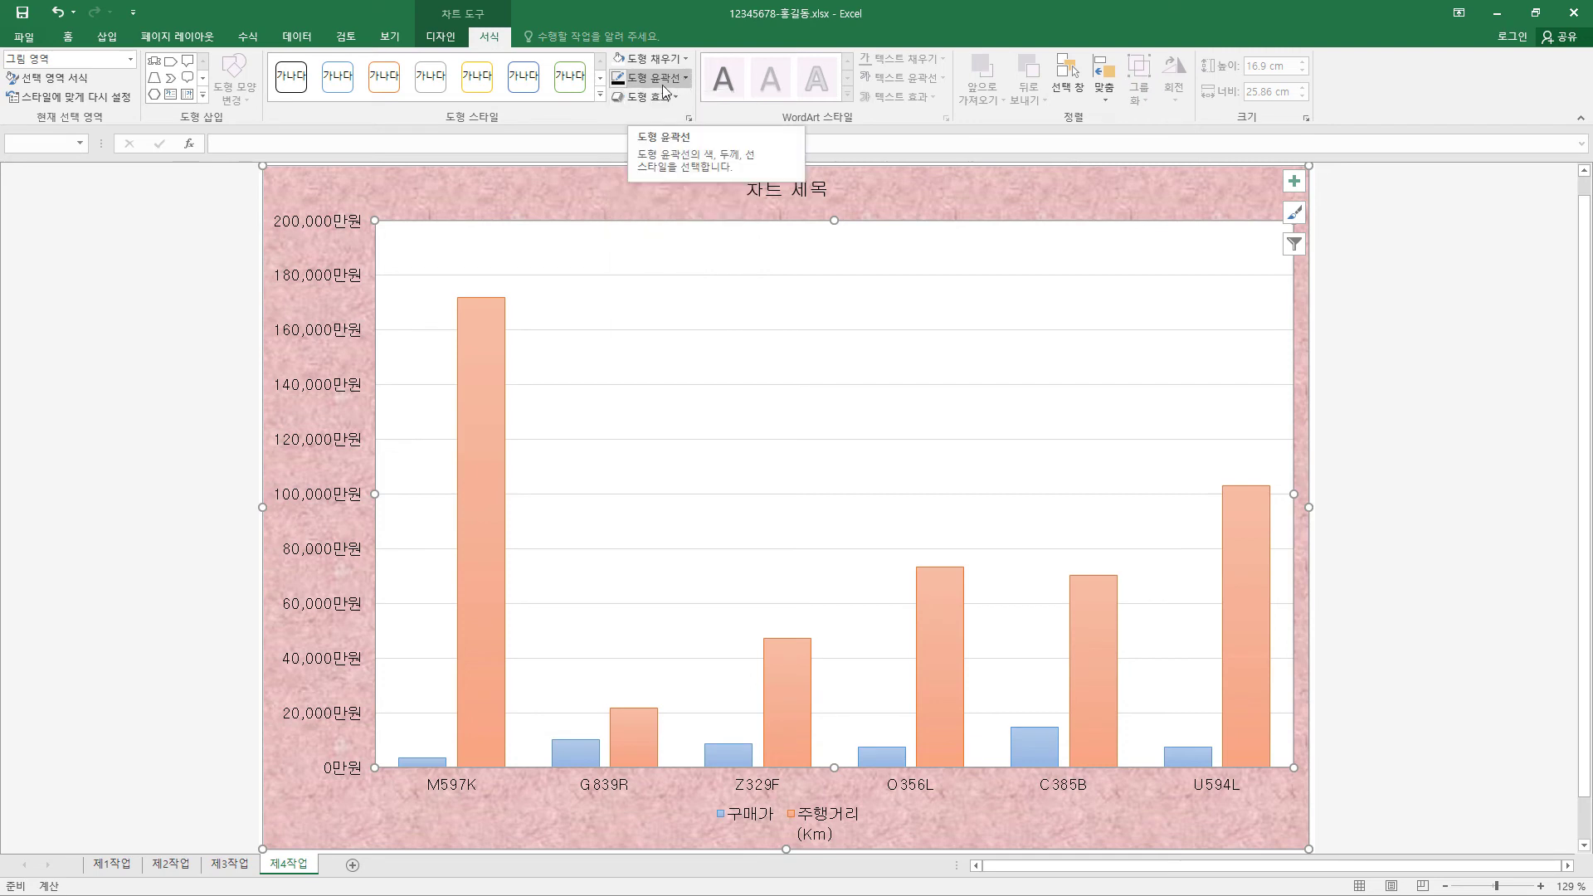
Fill the chart title's box with white and give it a thin black outline.
left_click(802, 183)
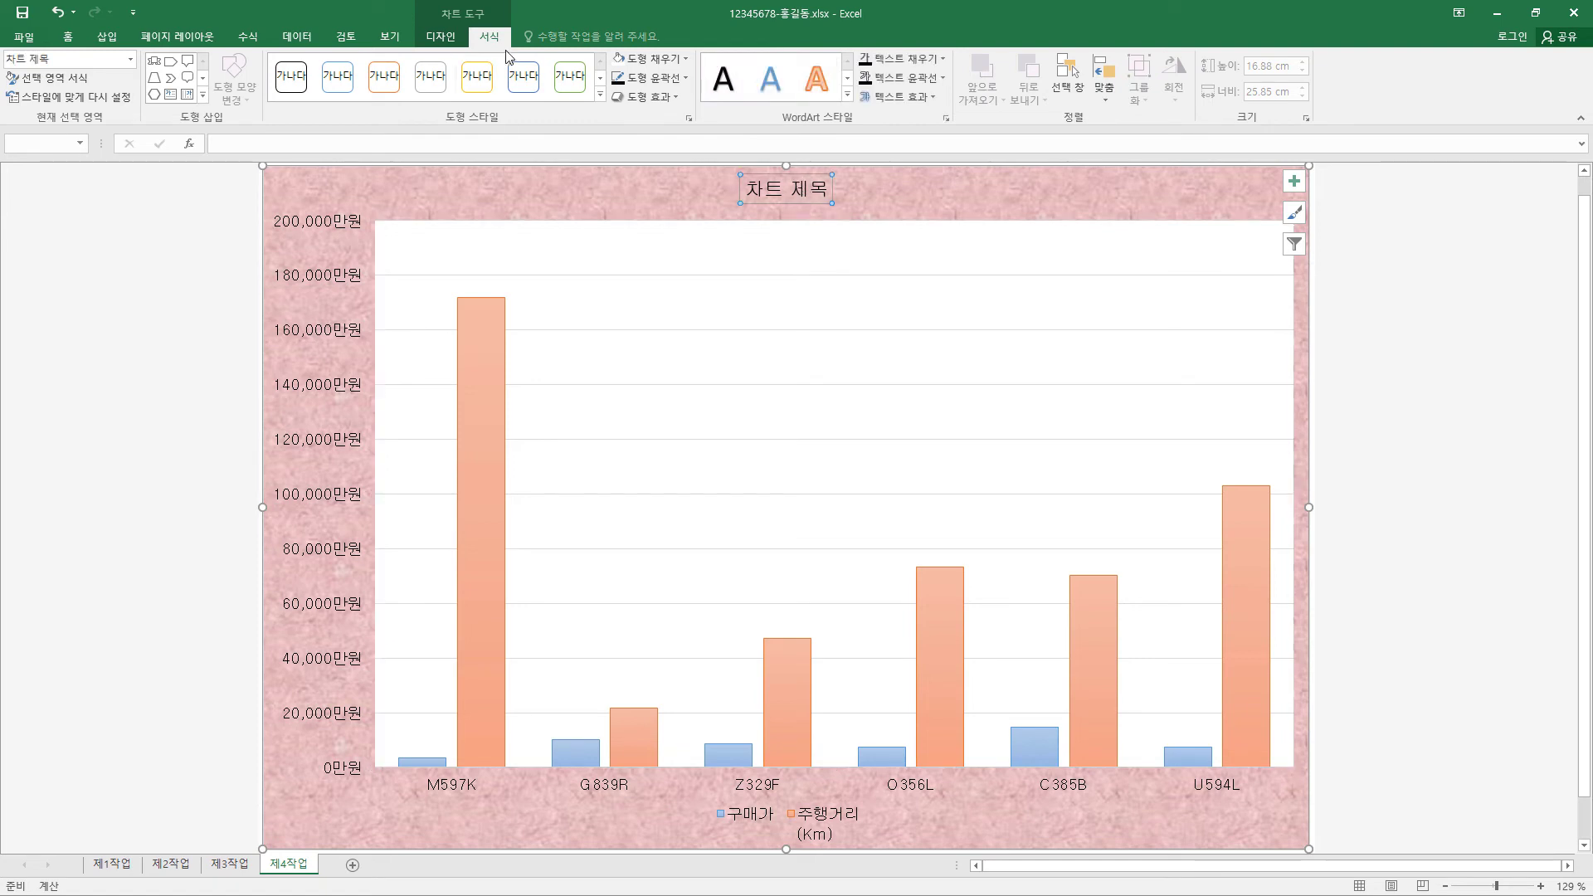
left_click(685, 60)
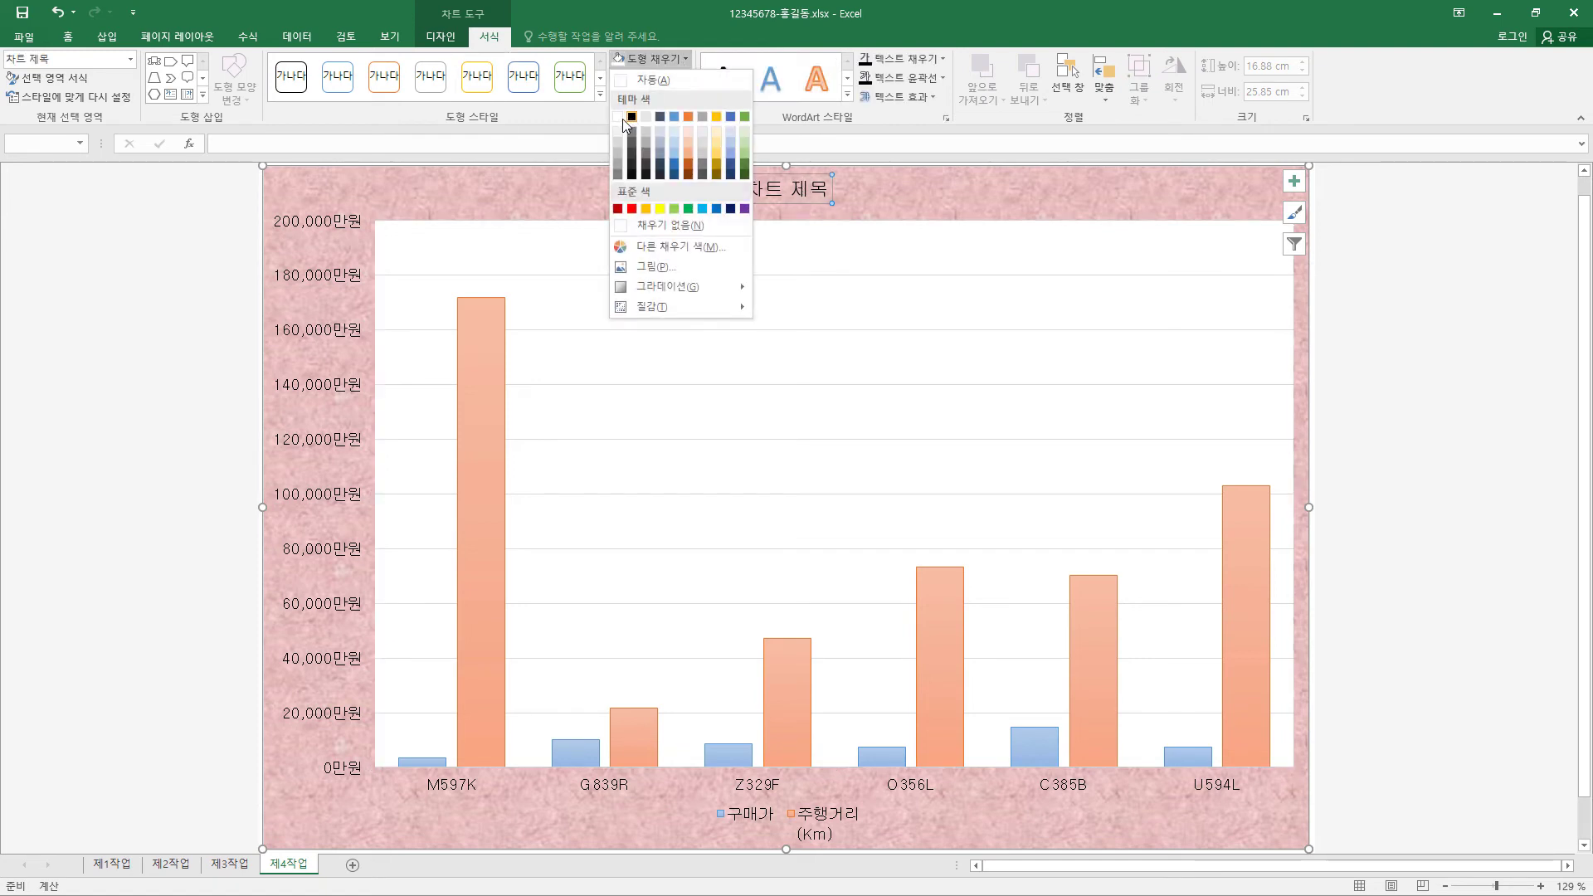
left_click(618, 107)
left_click(685, 80)
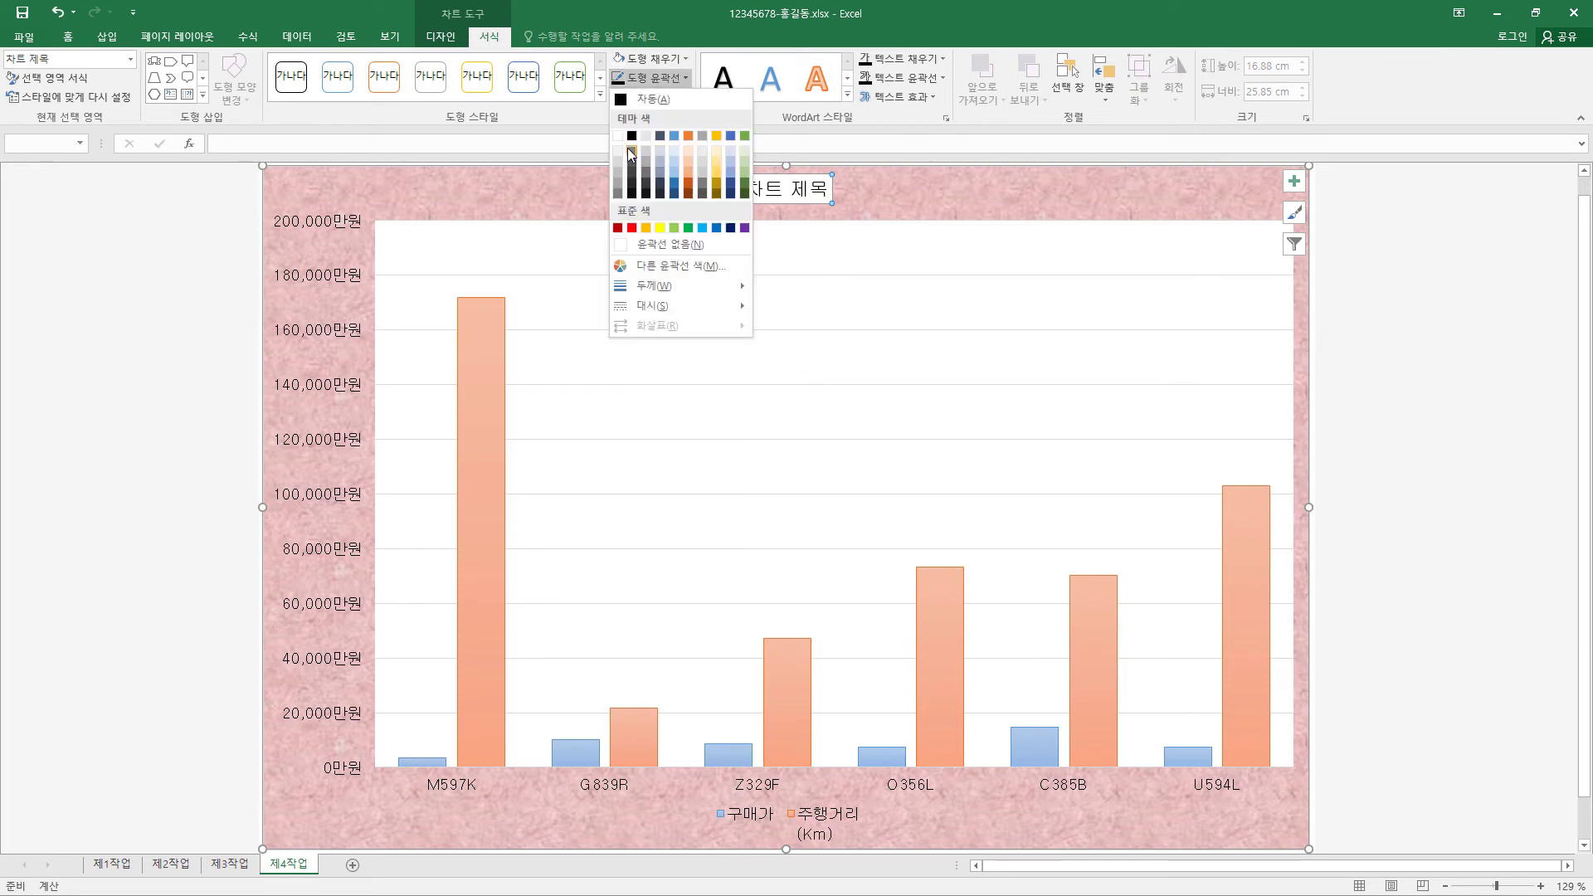
left_click(634, 139)
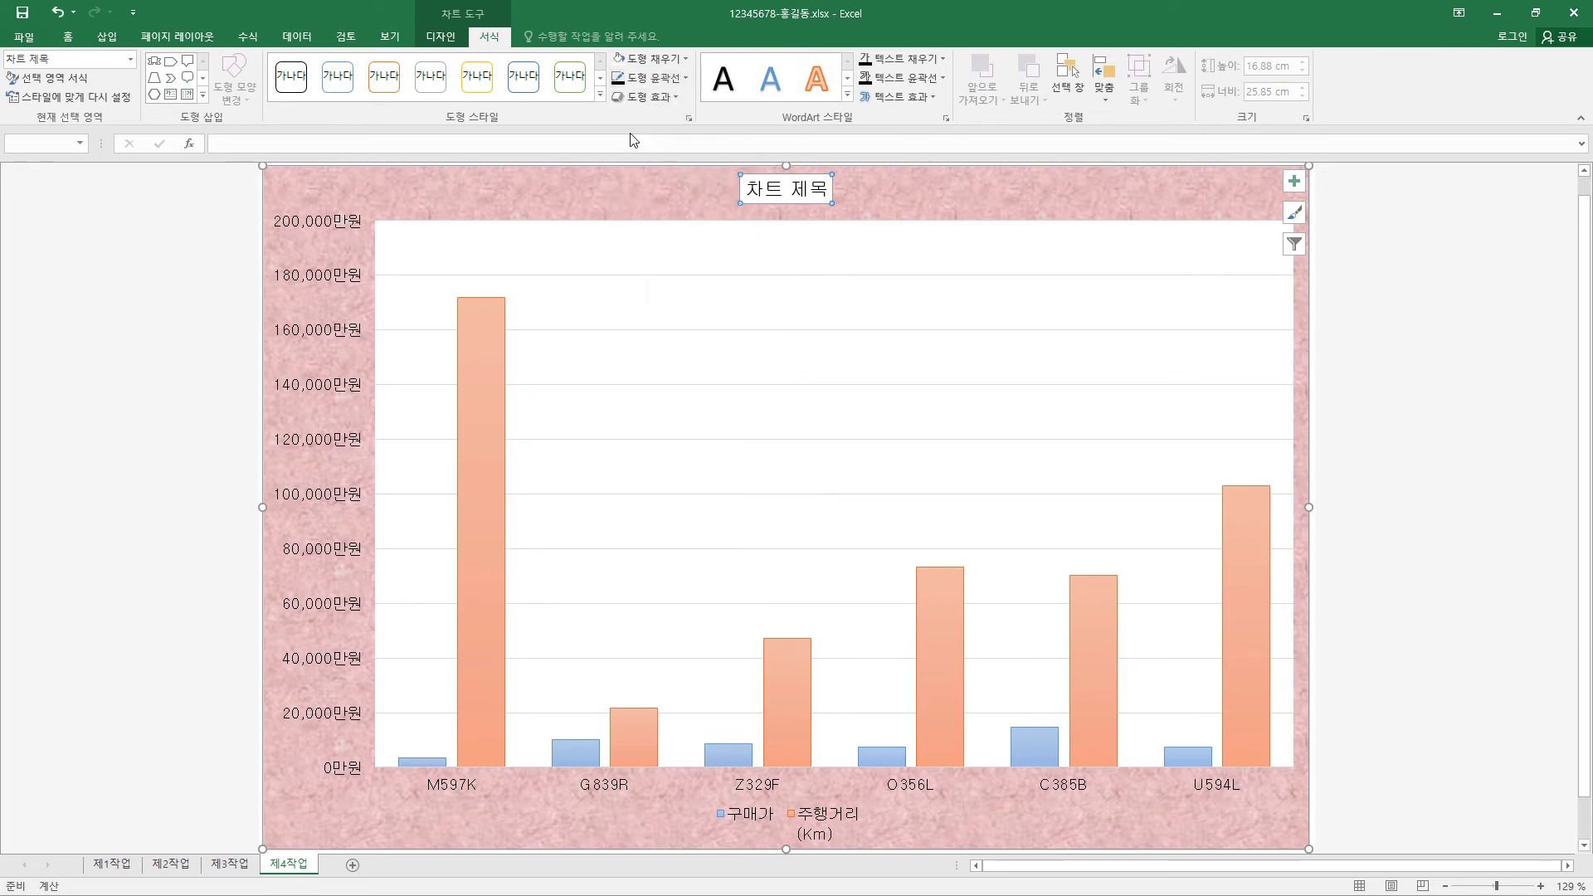
left_click(686, 77)
mouse_move(684, 286)
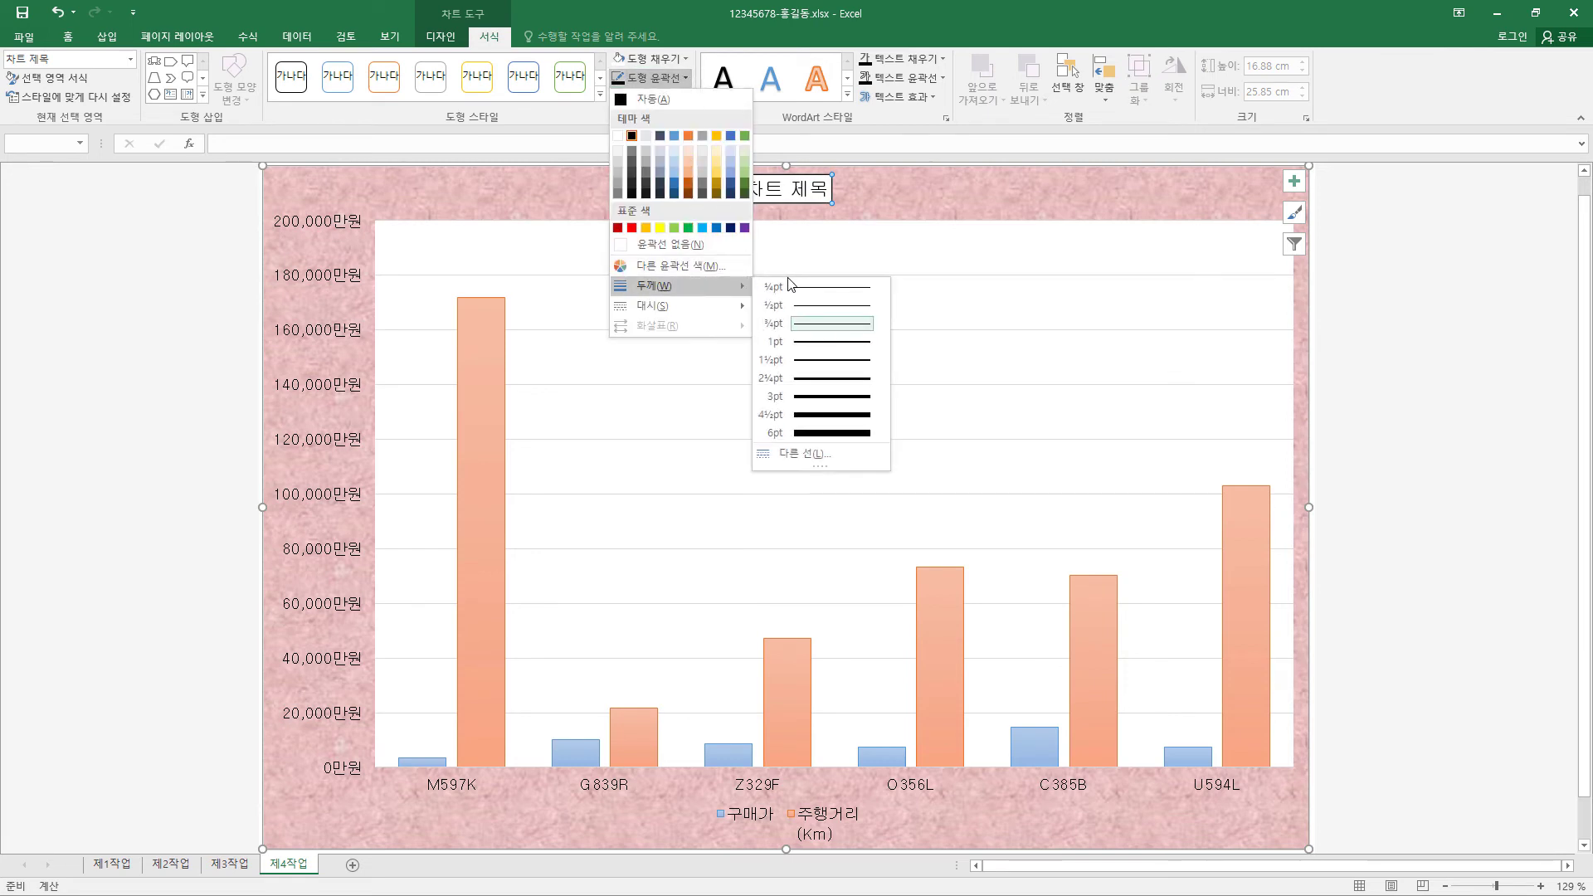
left_click(805, 334)
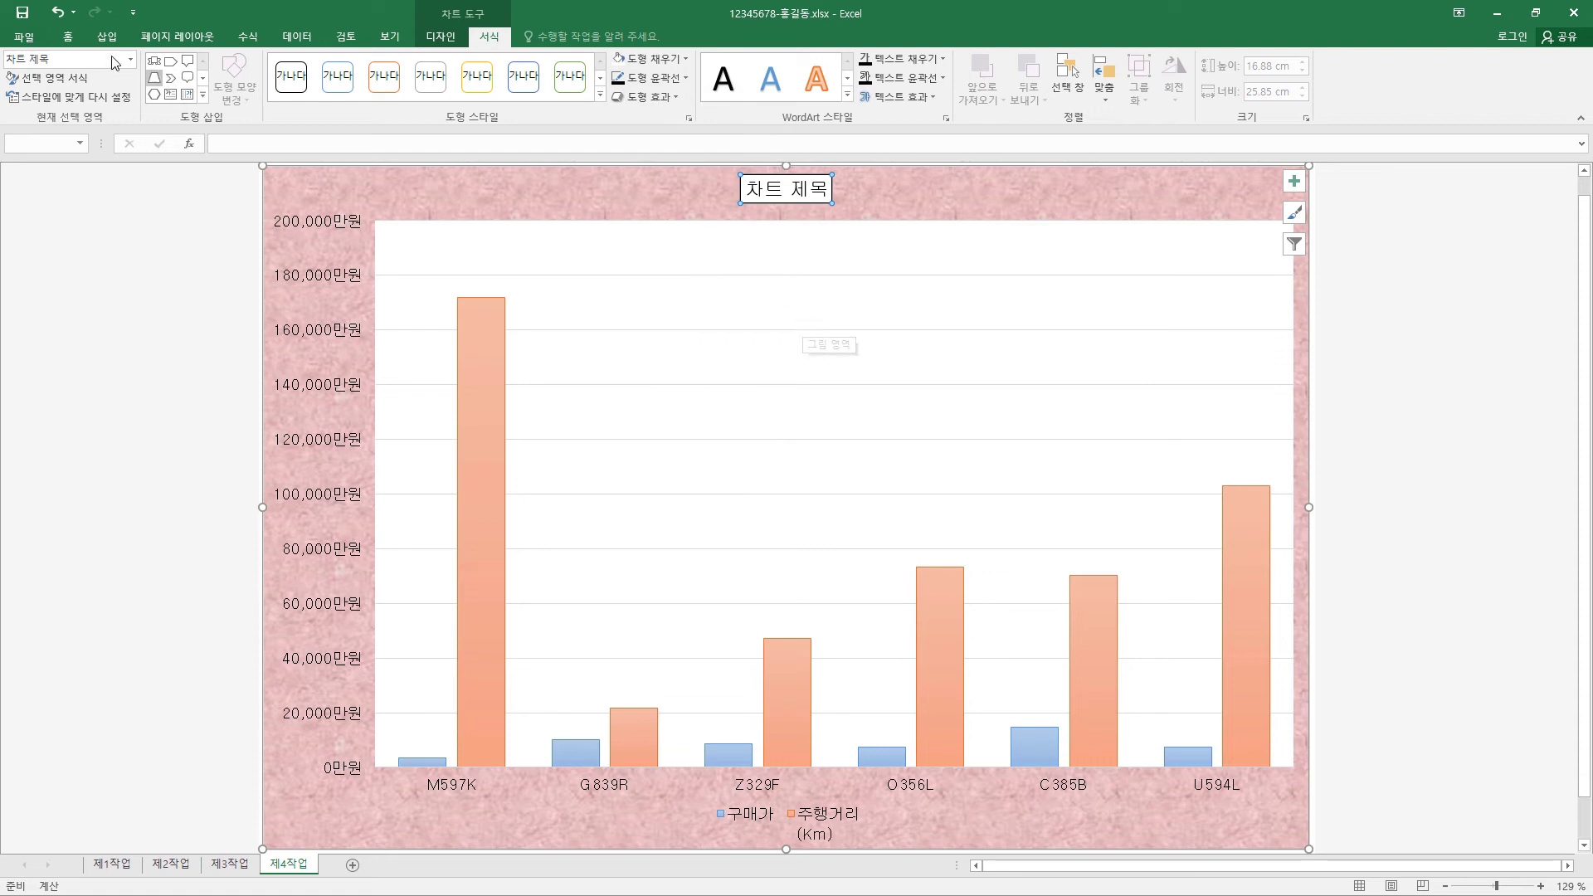
Format the chart title's text as 20 pt, bold and black.
left_click(80, 42)
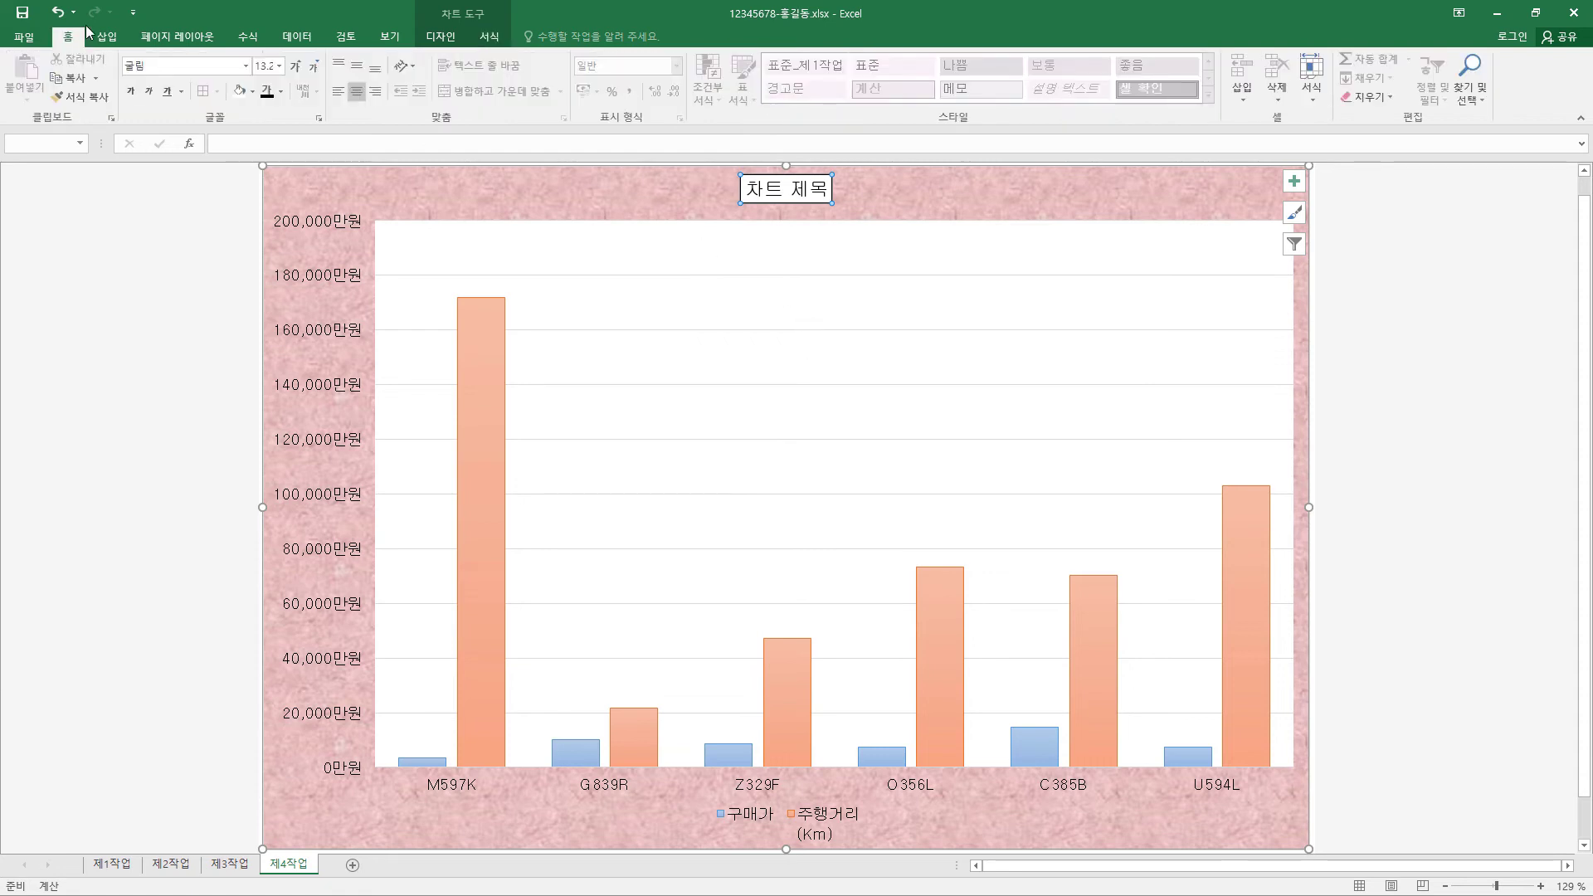
left_click(279, 65)
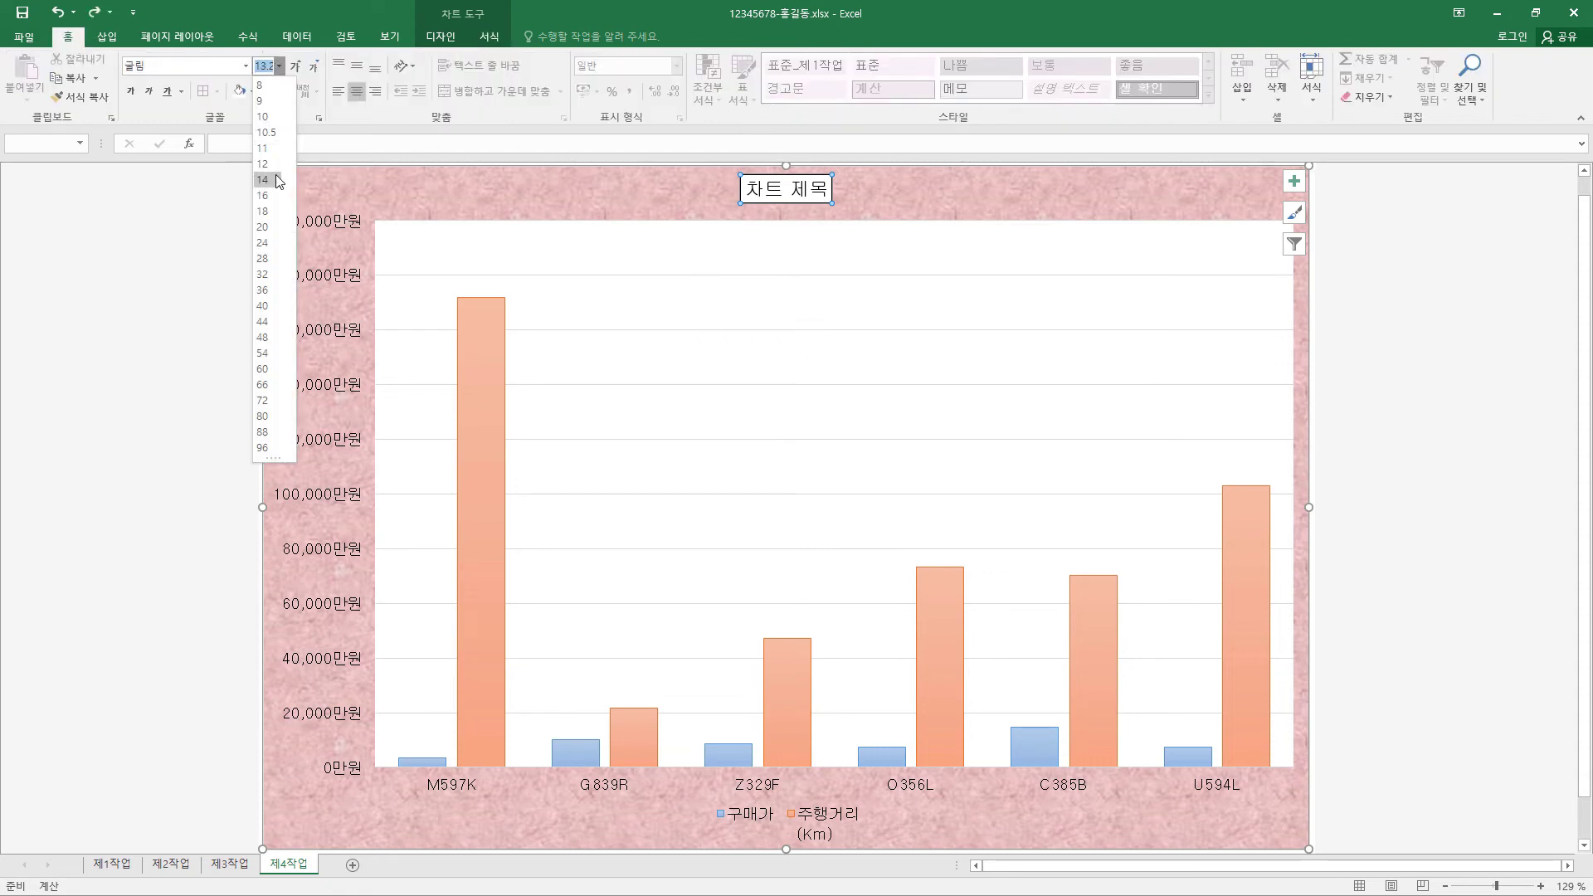
left_click(264, 227)
left_click(130, 90)
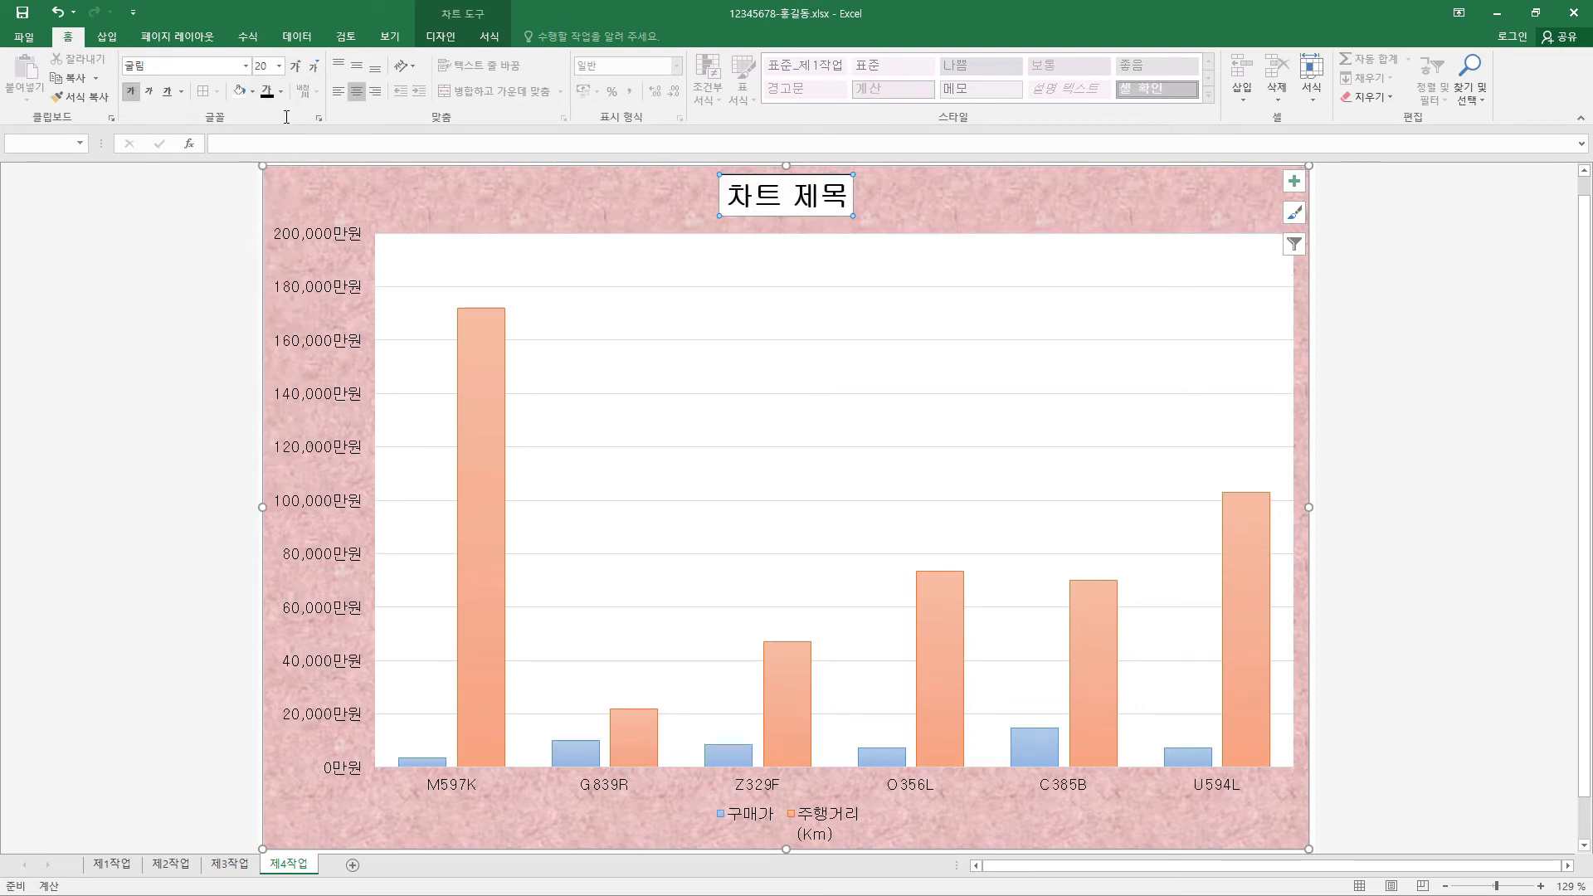
left_click(280, 91)
left_click(286, 158)
Replace the chart title's text with 하이브리드 및 가솔린 차량 운행 현황.
triple_click(815, 203)
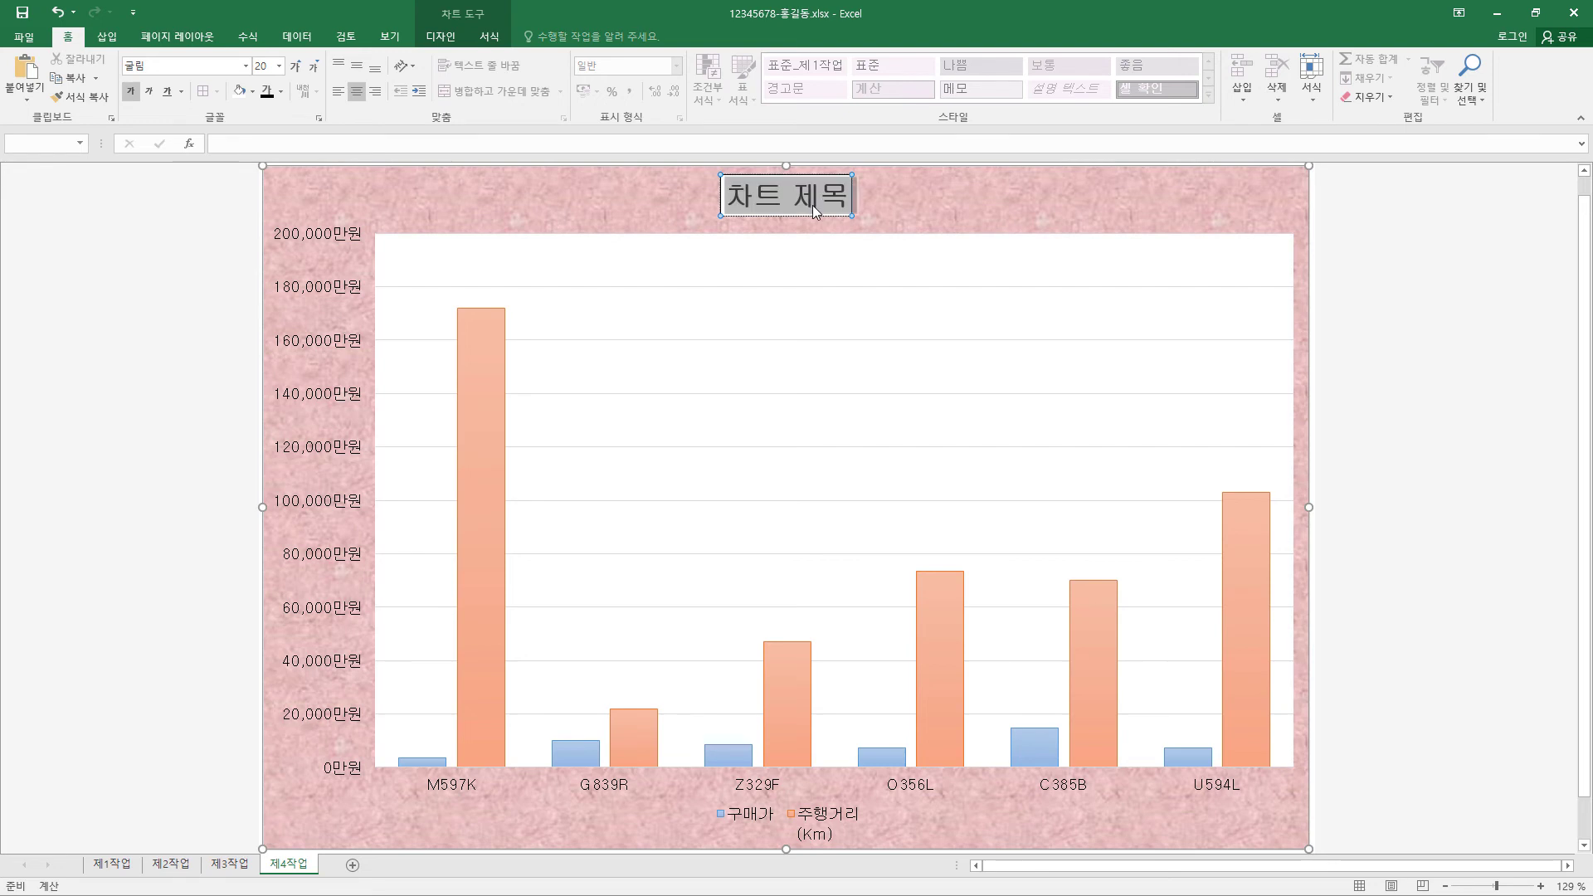
type("하이브리드 및 가솔린 차량 운행 현황")
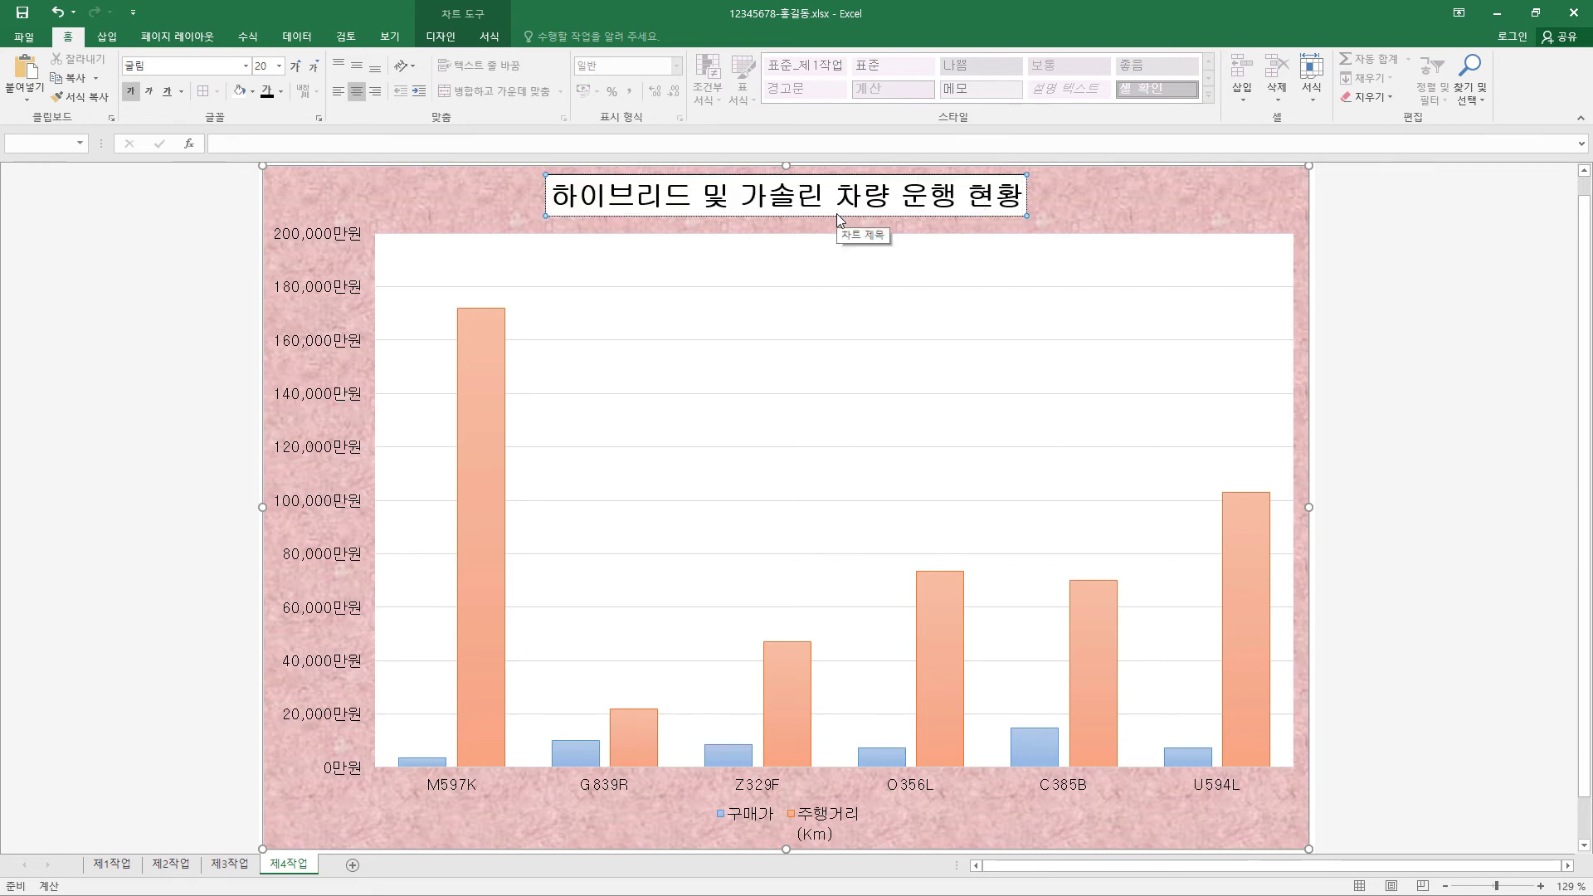
key("Escape")
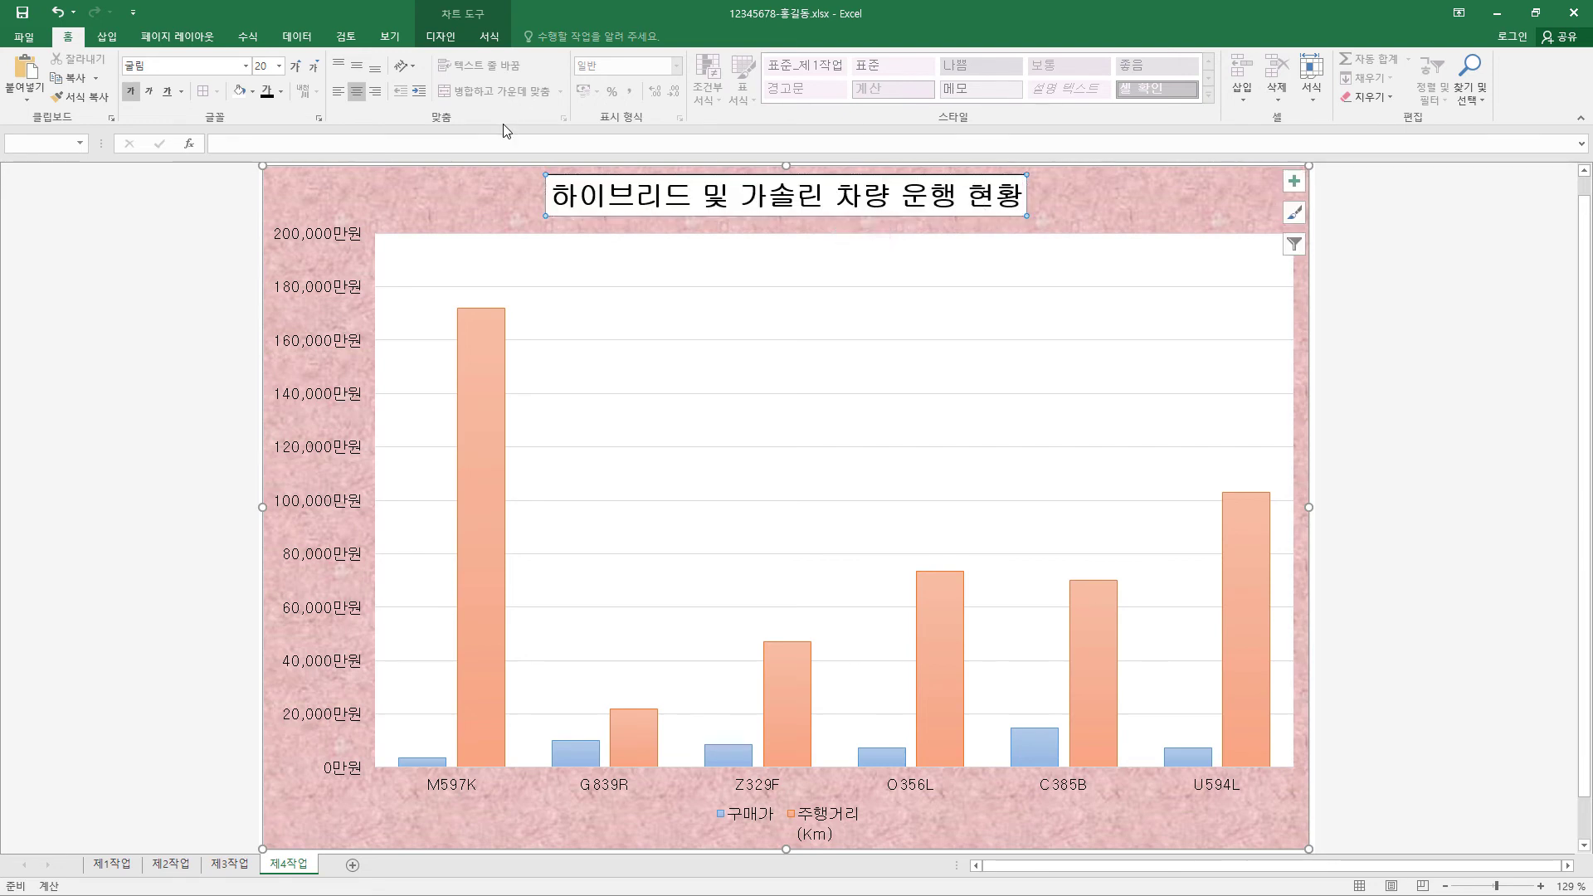
left_click(358, 91)
Change the 구매가 series to a line chart with markers (표식이 있는 꺾은선형) plotted on the secondary axis.
left_click(739, 764)
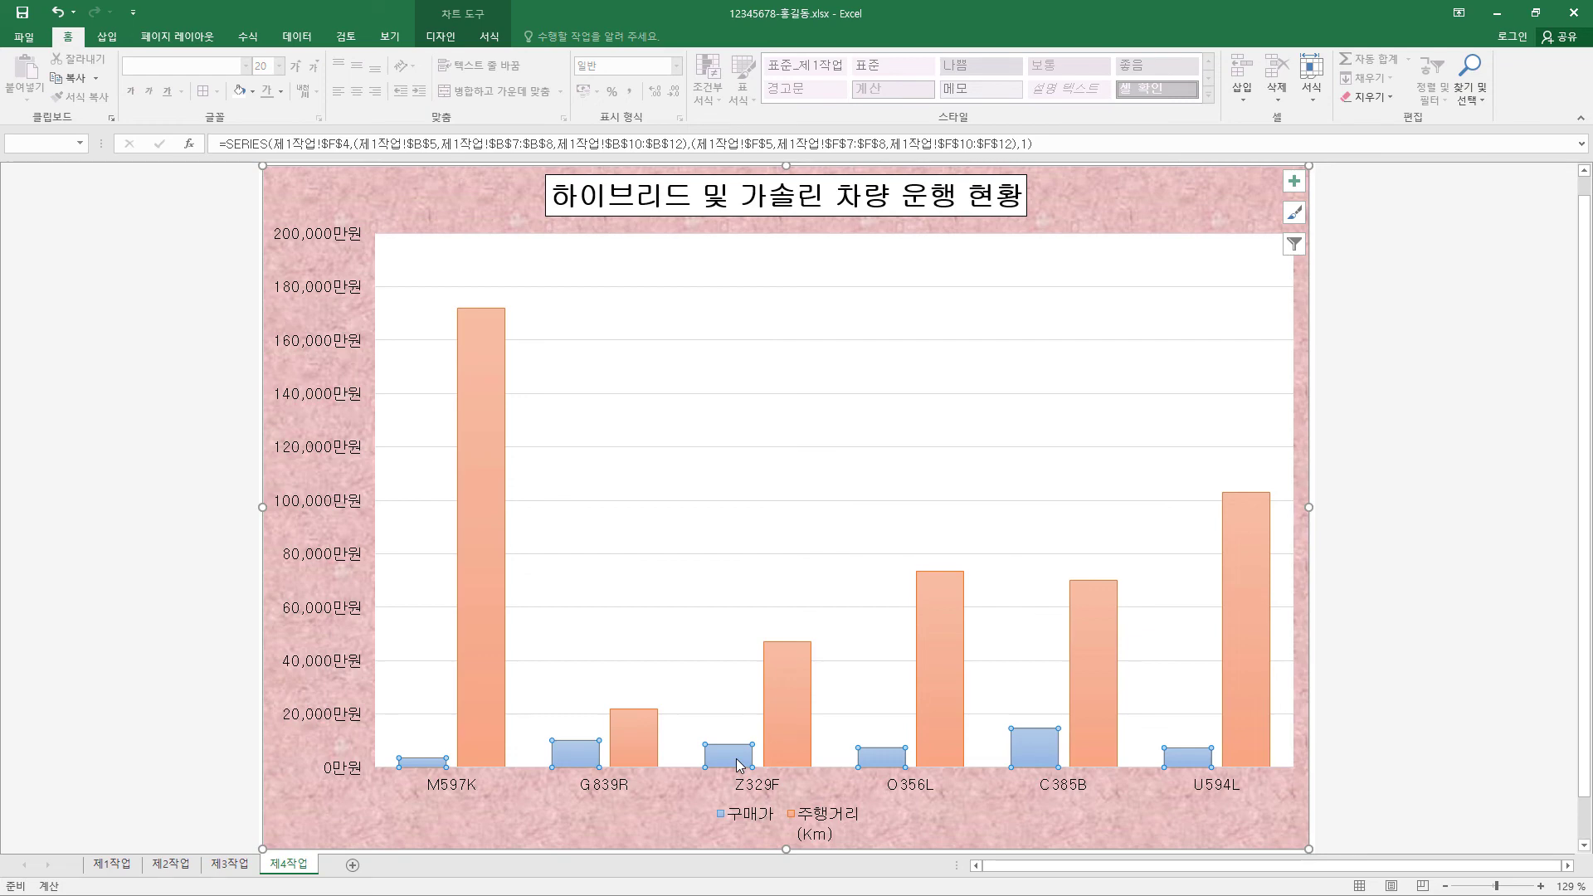
right_click(739, 764)
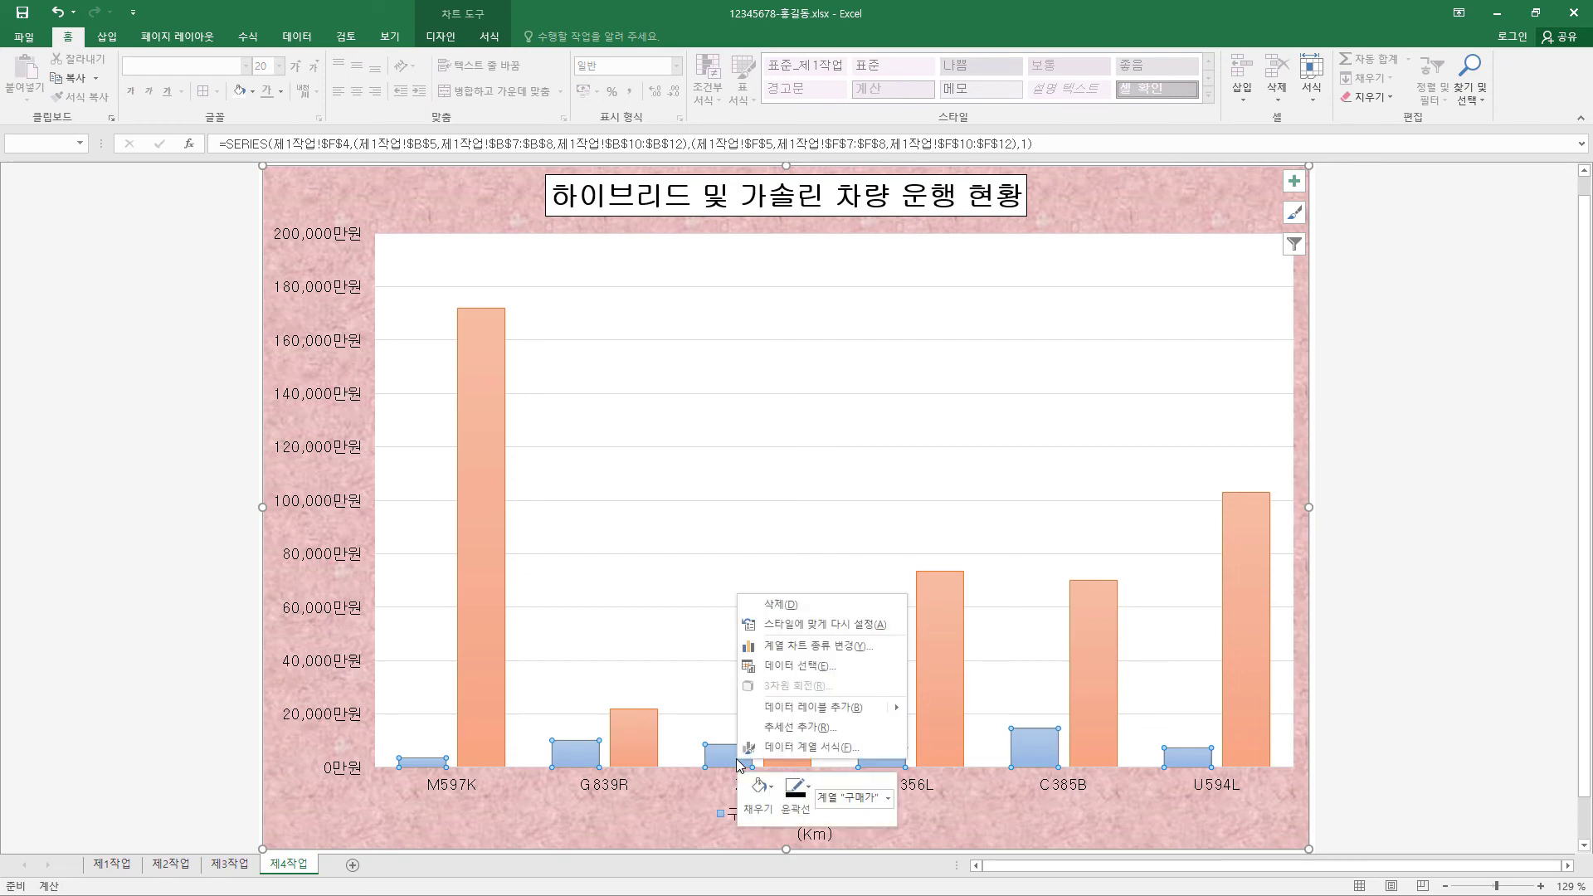
left_click(849, 648)
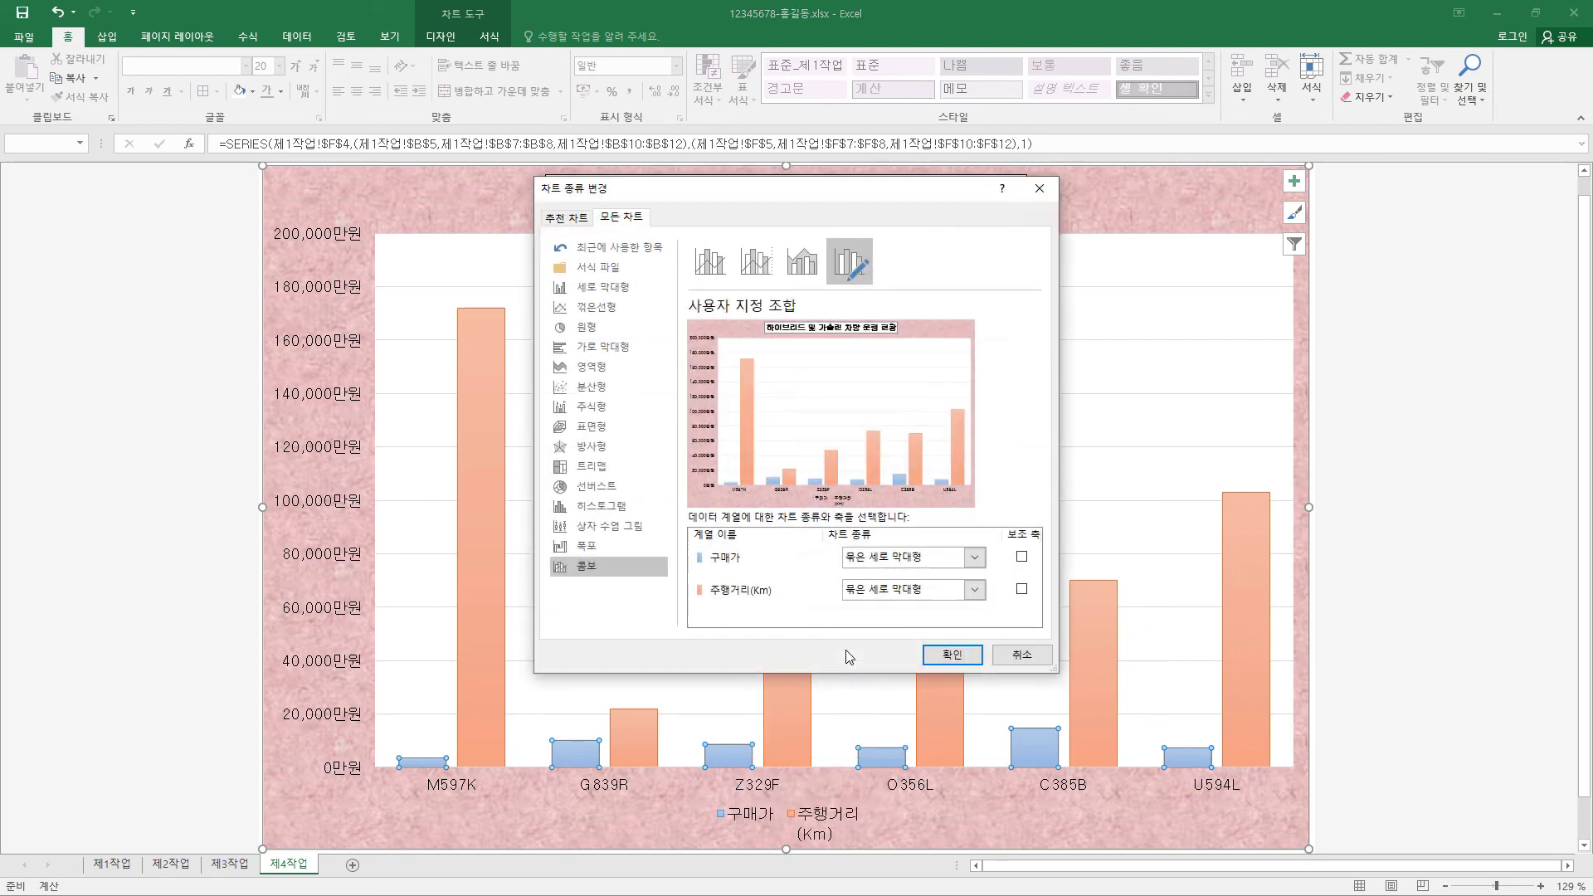
left_click(973, 558)
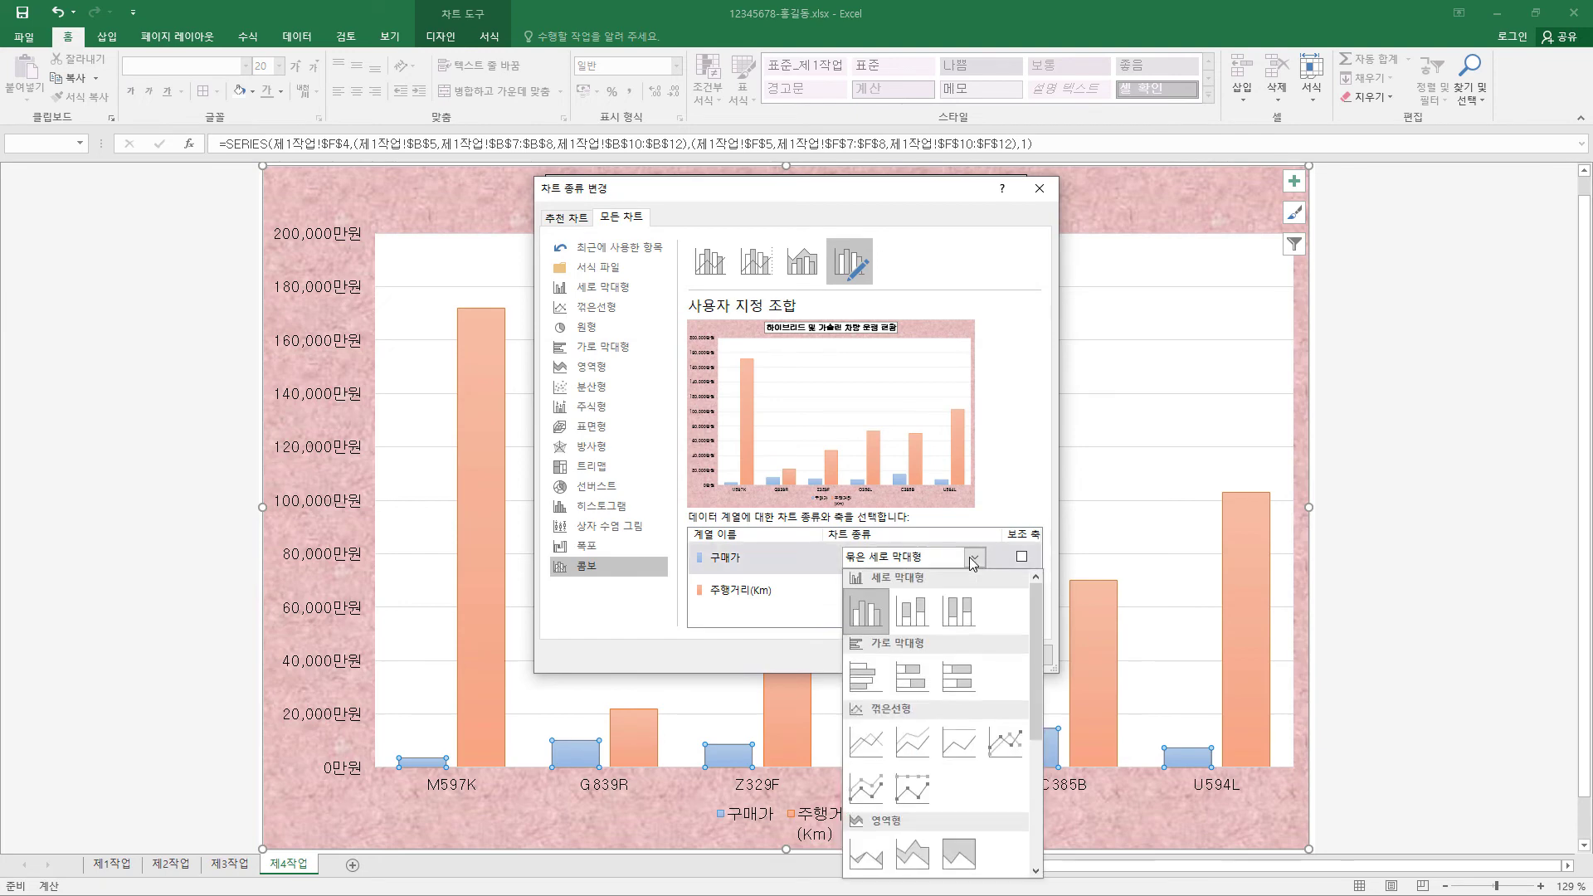
left_click(1007, 743)
left_click(1022, 556)
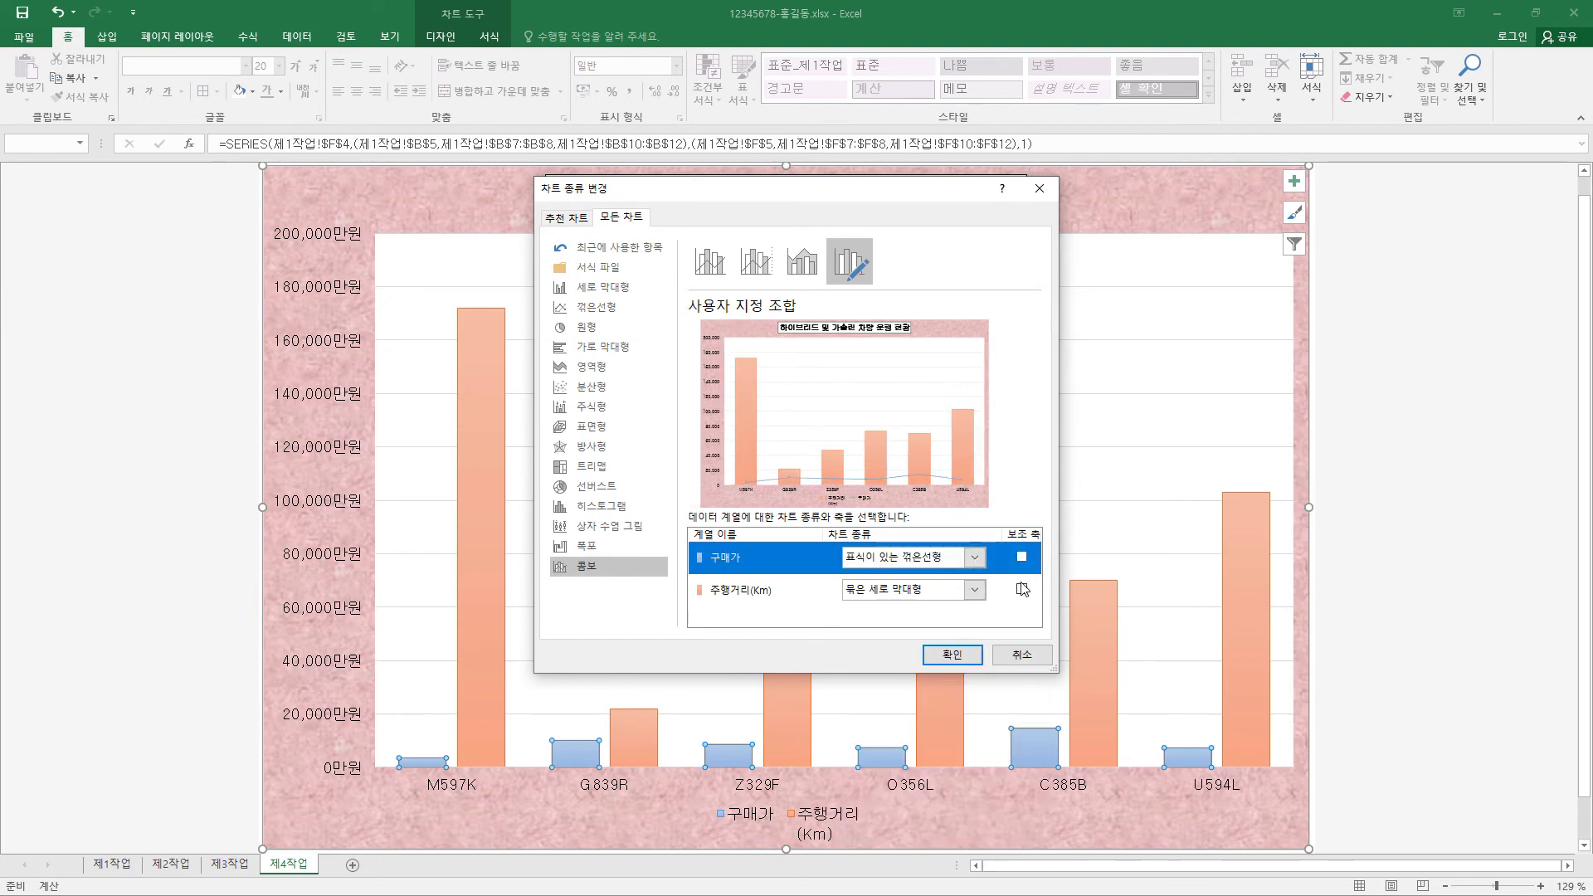
left_click(966, 656)
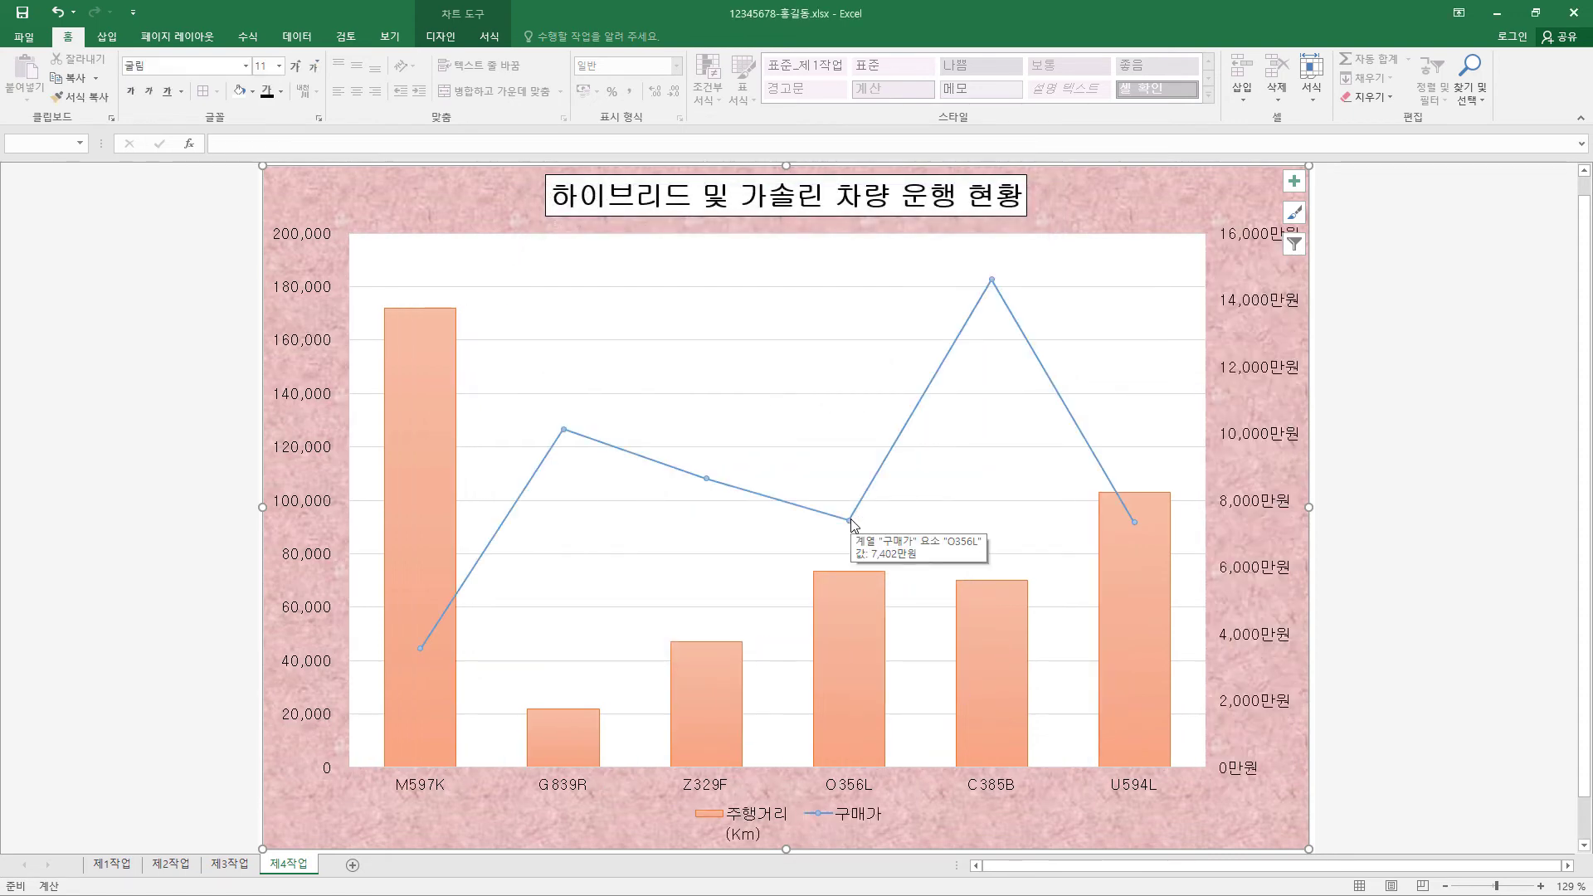
Switch the 구매가 line's marker option to built-in (기본 제공).
left_click(852, 521)
right_click(852, 523)
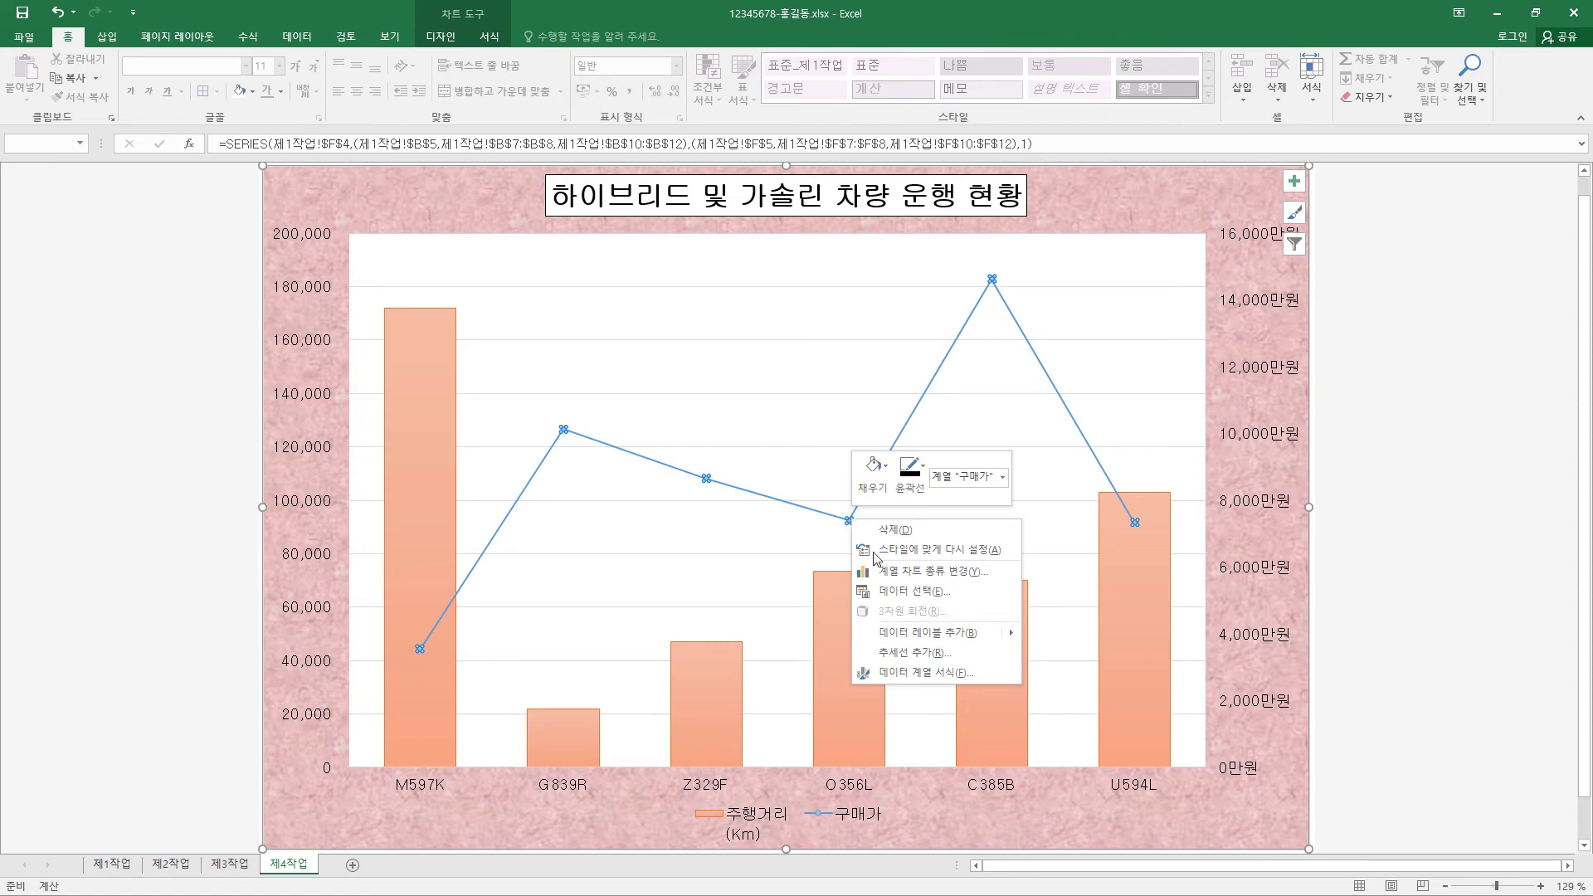
left_click(939, 673)
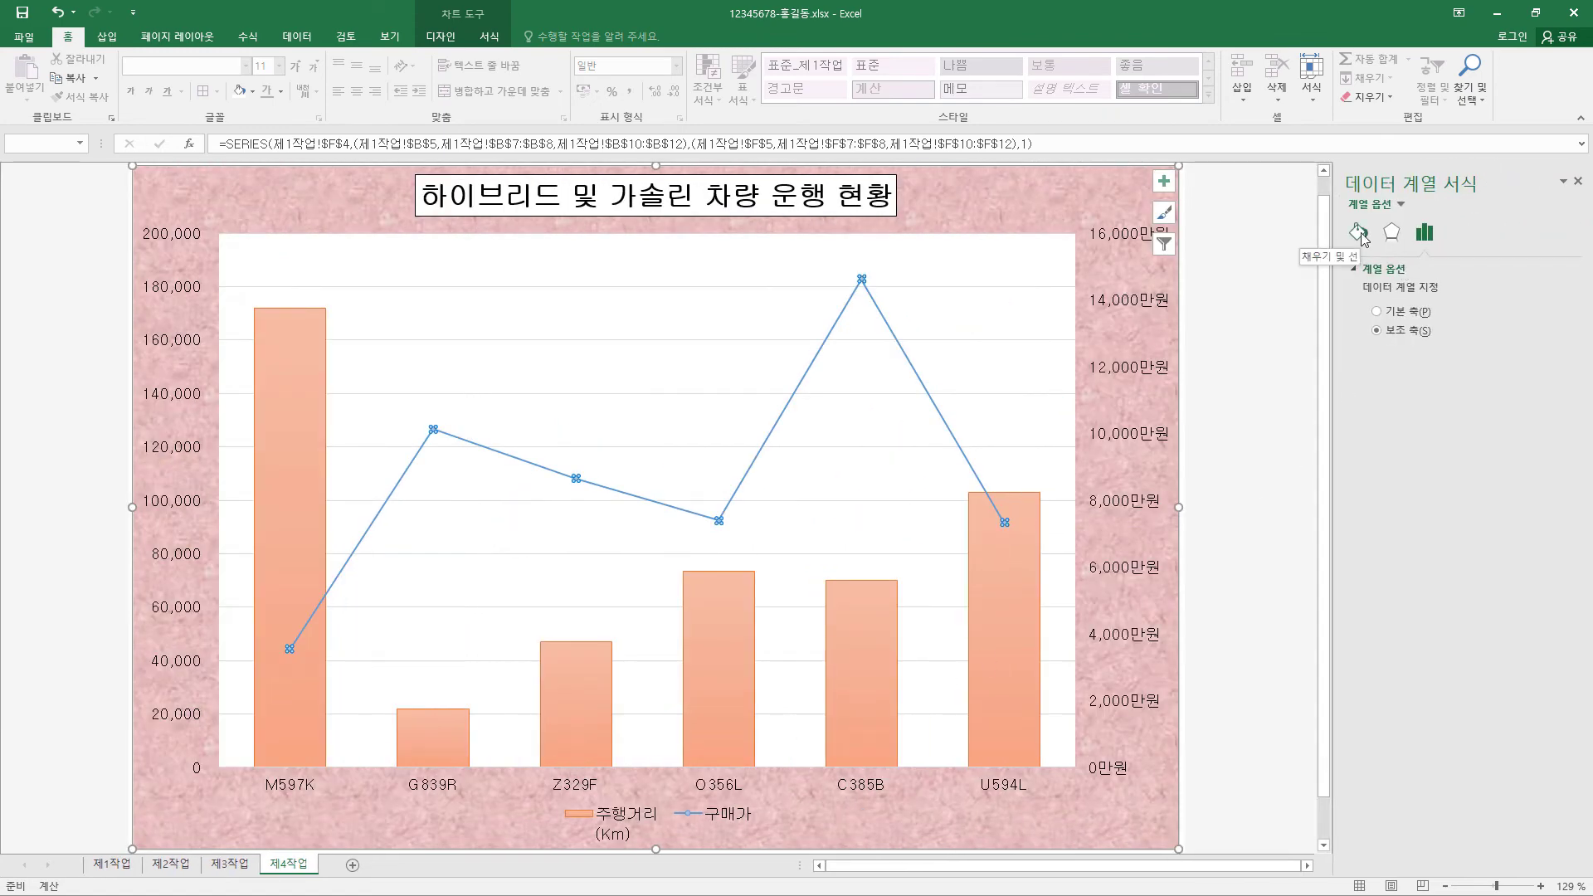
left_click(1360, 234)
left_click(1413, 271)
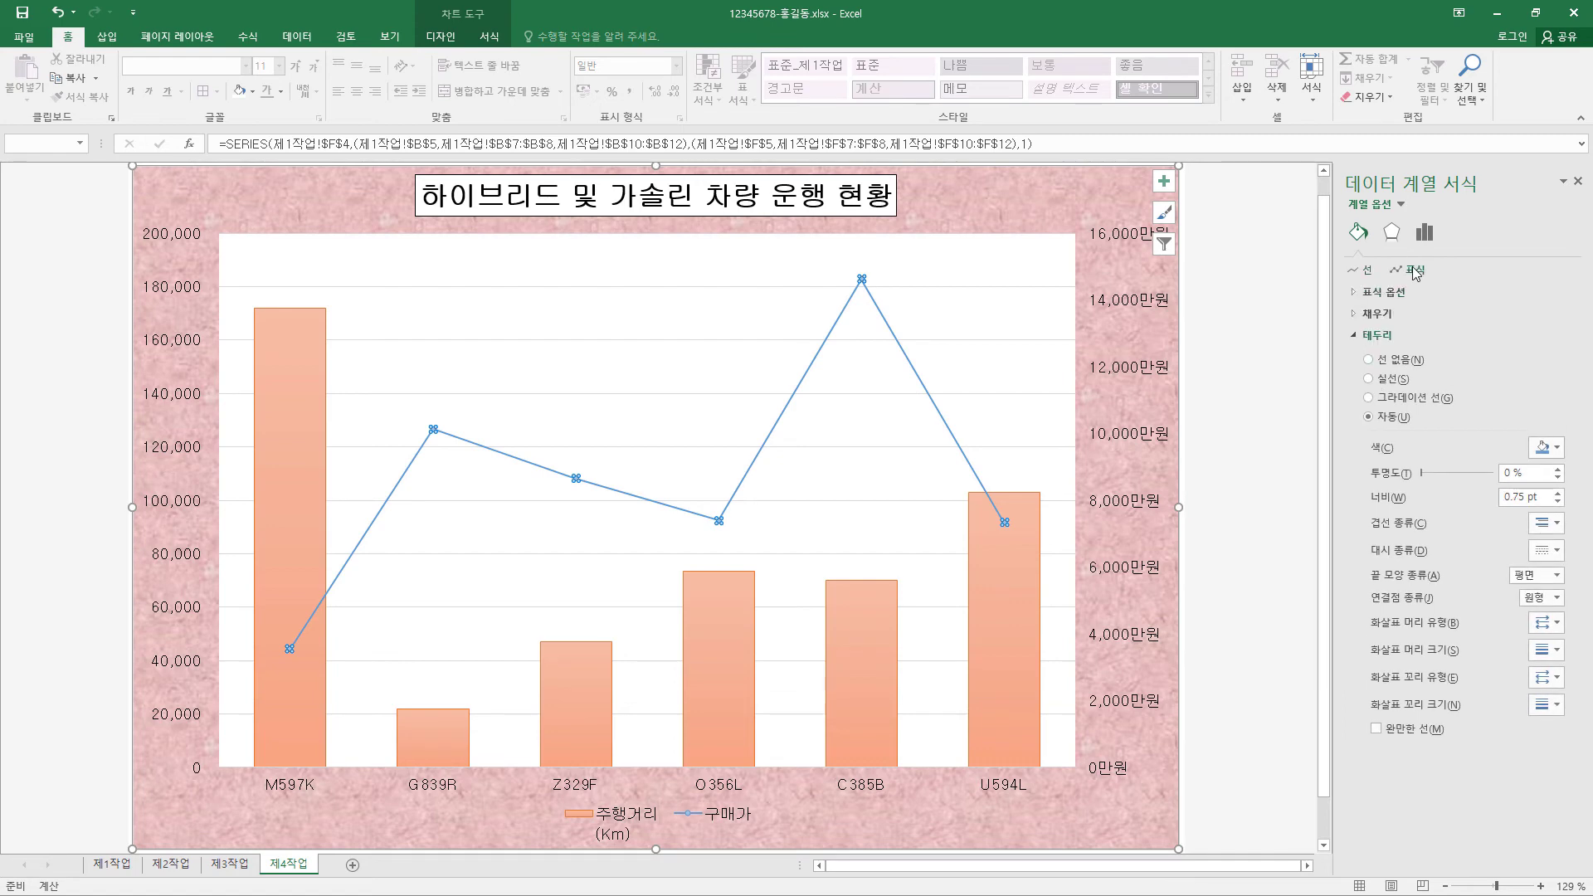
left_click(1382, 292)
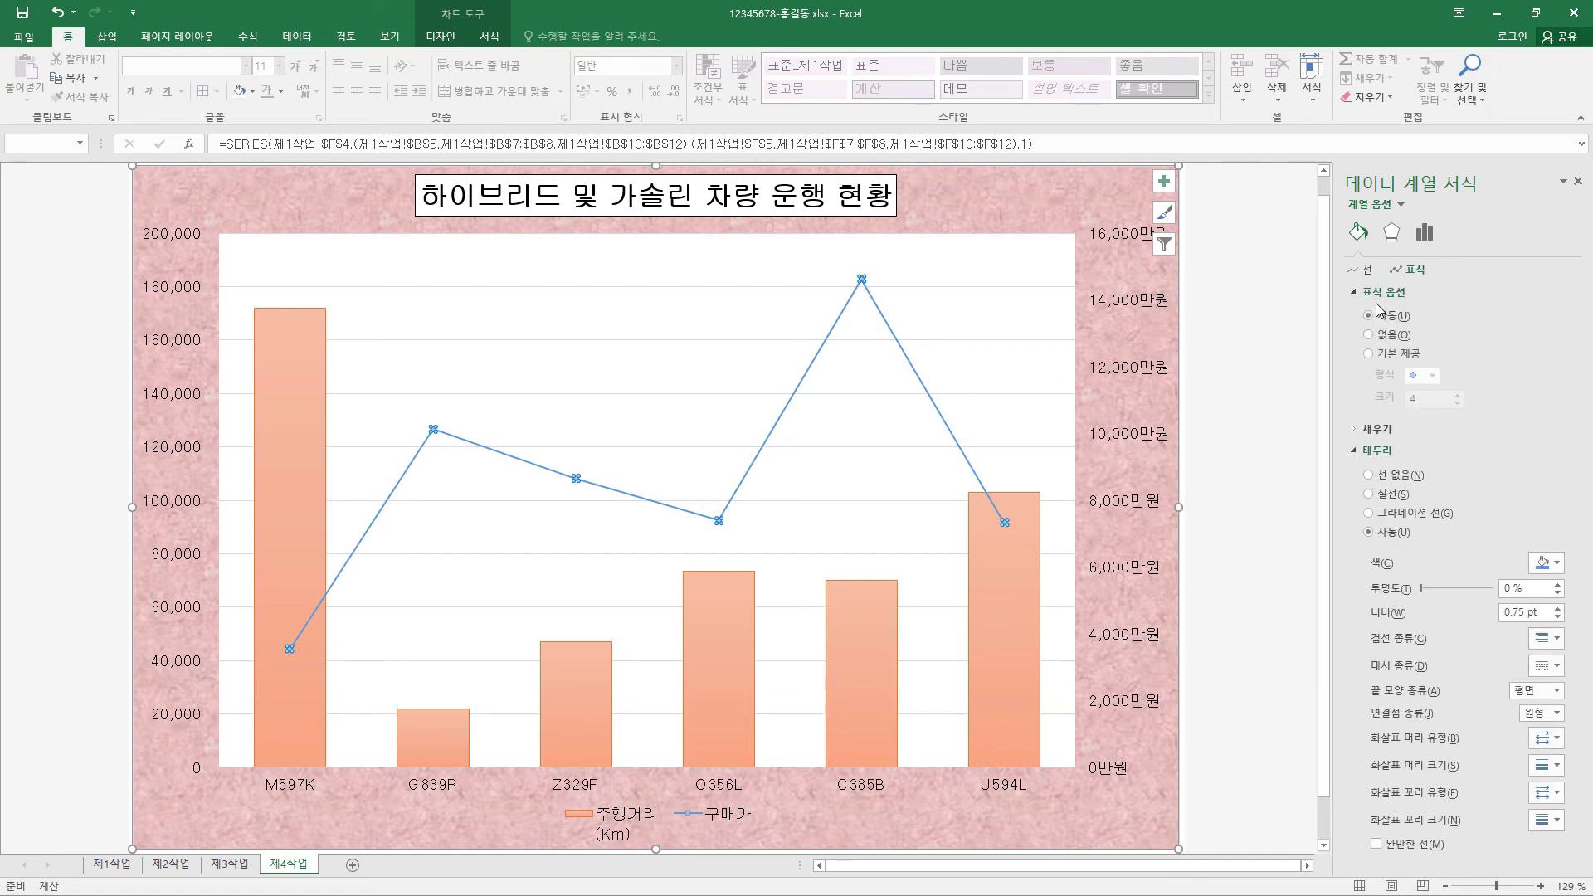
left_click(1384, 359)
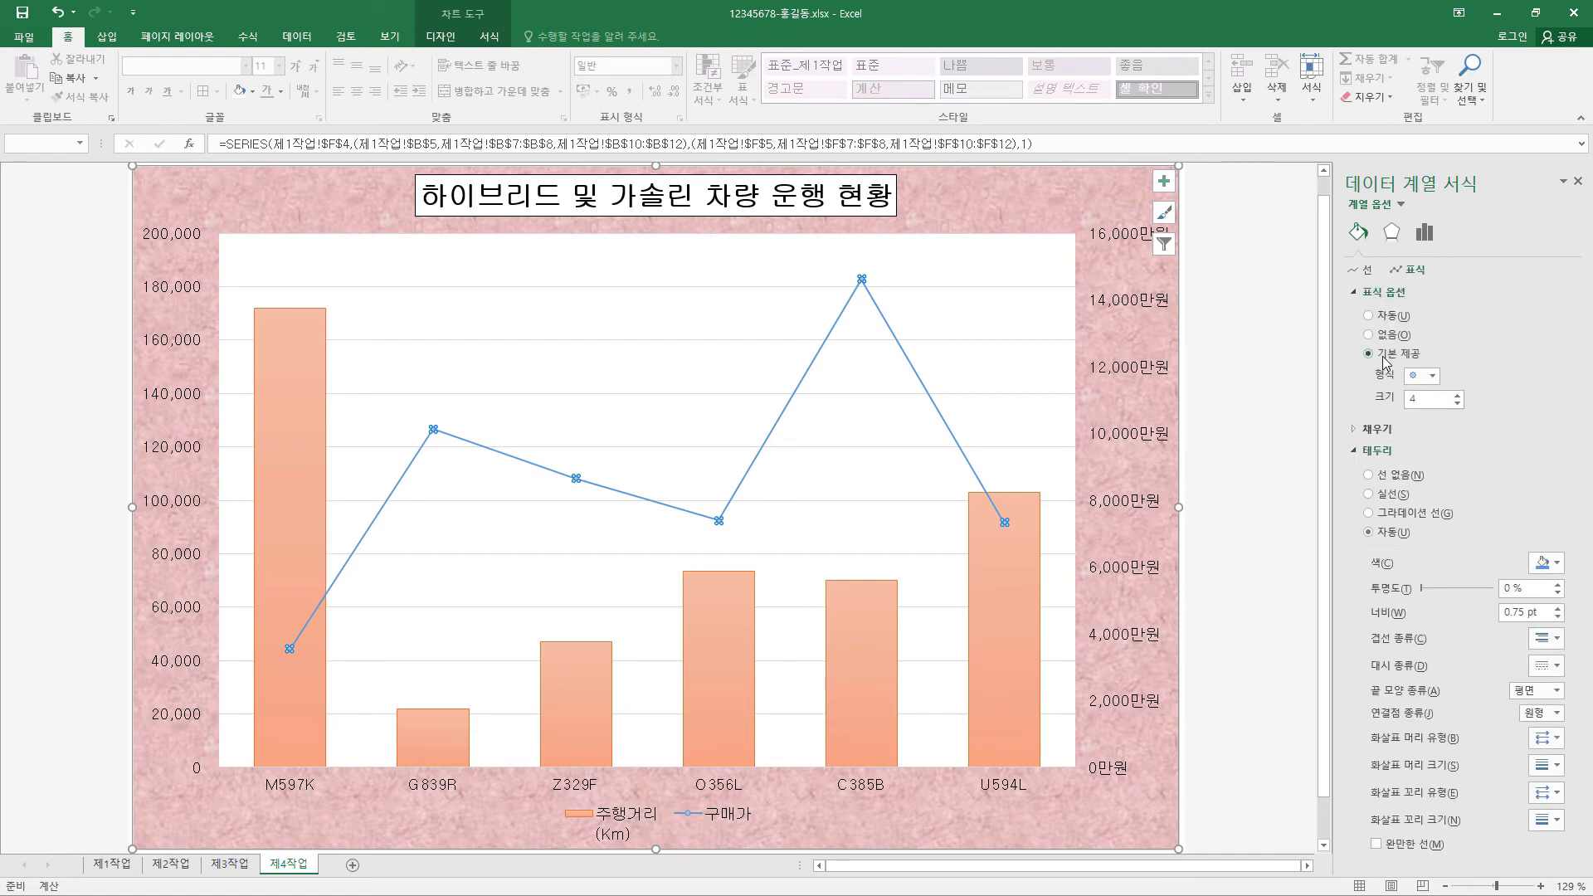